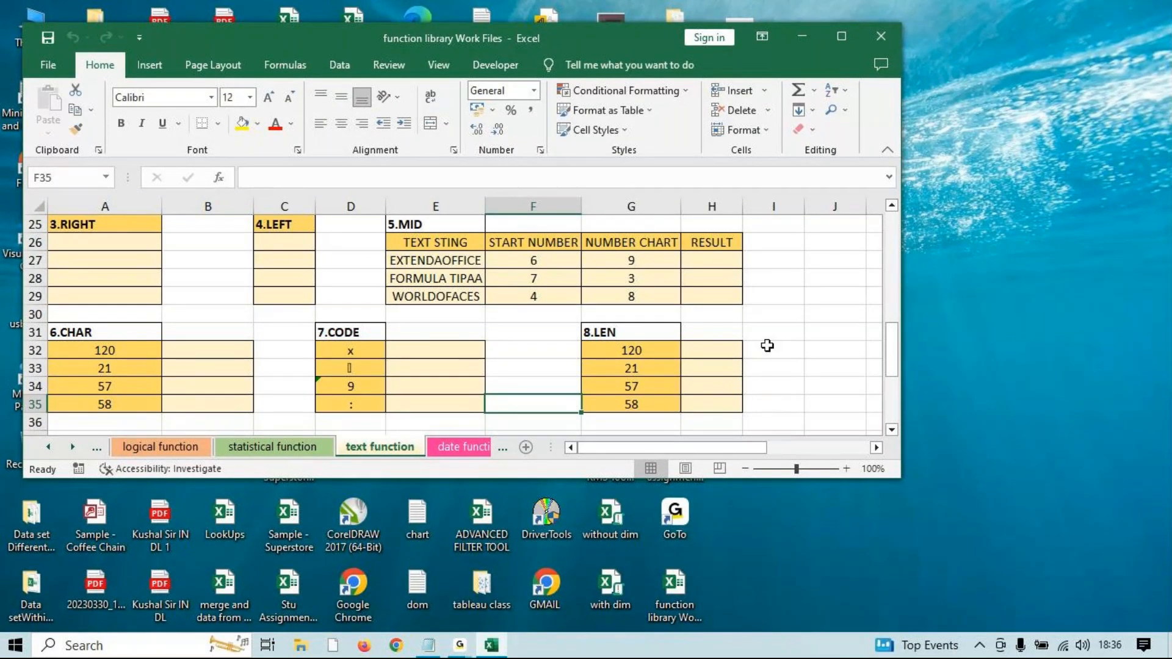
Maximize the workbook window, then view the statistical function sheet and return to text function.
{"action": "double_click", "coordinate": [816, 28]}
{"action": "scroll", "coordinate": [366, 390], "scroll_direction": "up", "scroll_amount": 6}
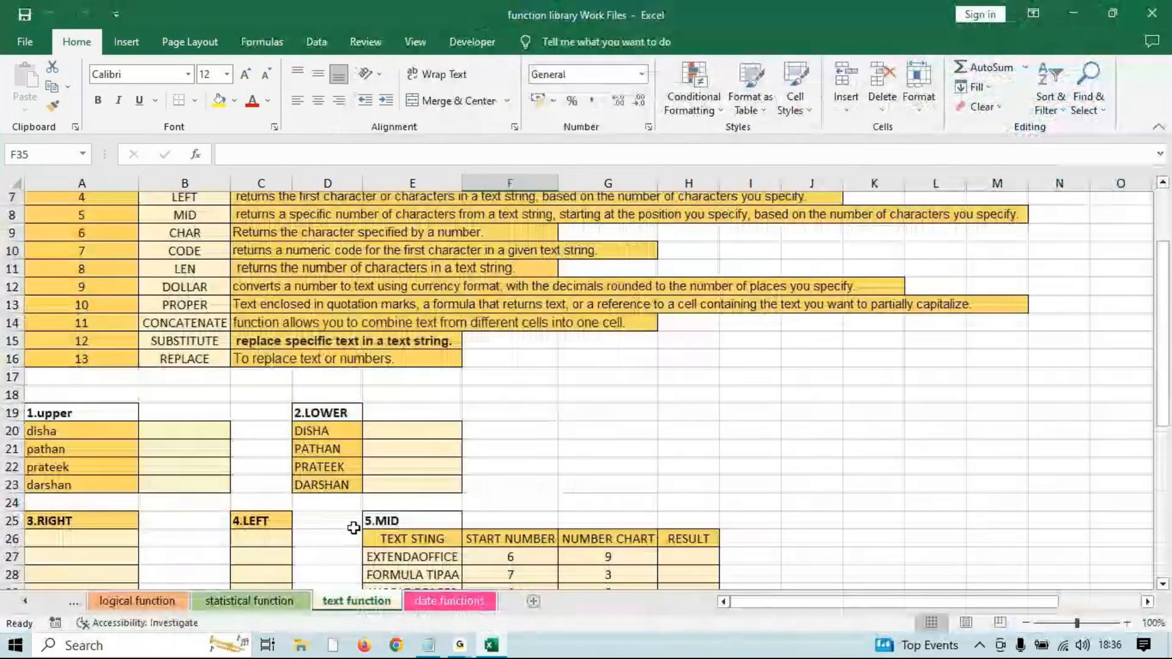
{"action": "scroll", "coordinate": [353, 528], "scroll_direction": "up", "scroll_amount": 2}
{"action": "left_click", "coordinate": [286, 601]}
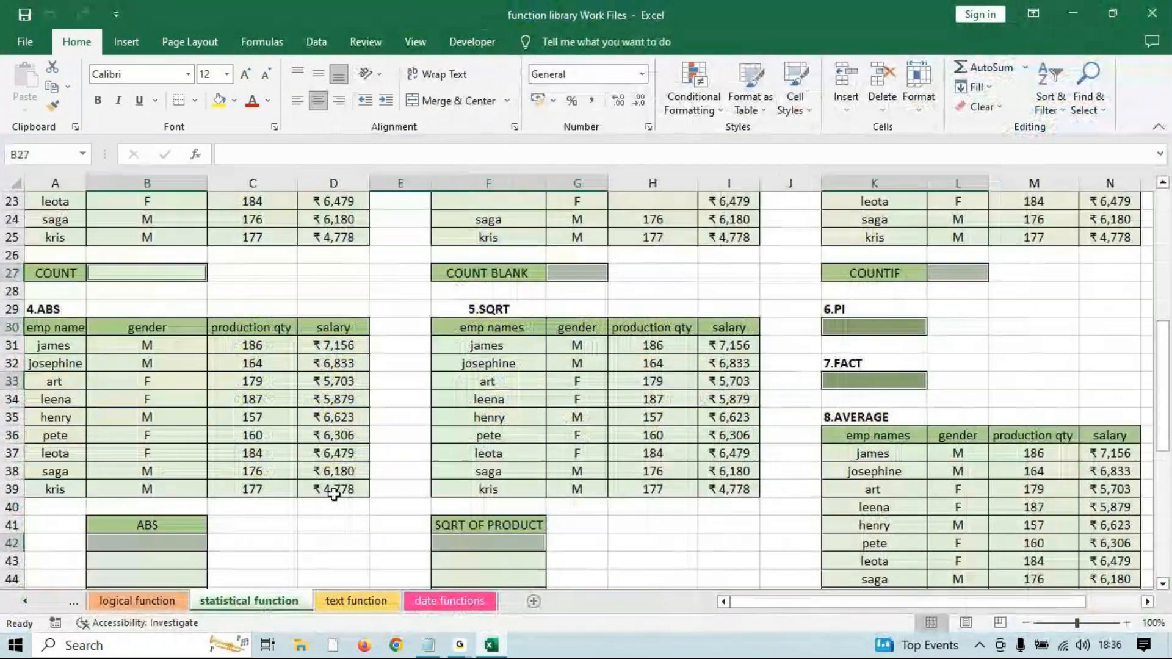
{"action": "left_click", "coordinate": [355, 600]}
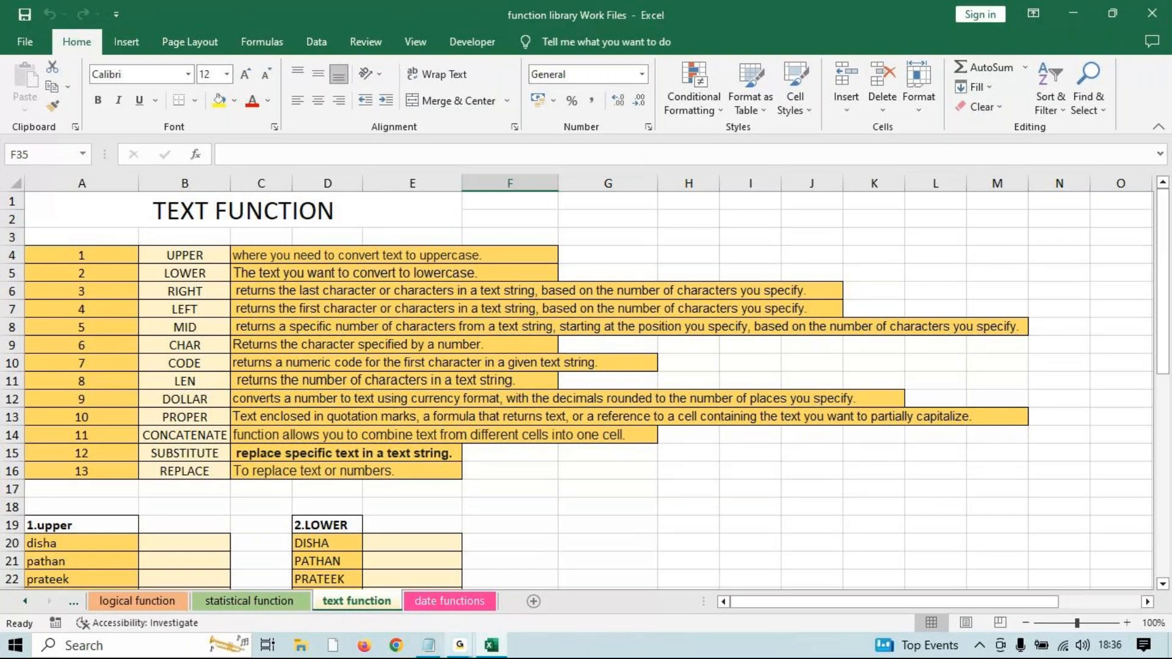
Back in the workbook, review the function list B4:B16 and set the zoom to 160%.
{"action": "left_click", "coordinate": [462, 647]}
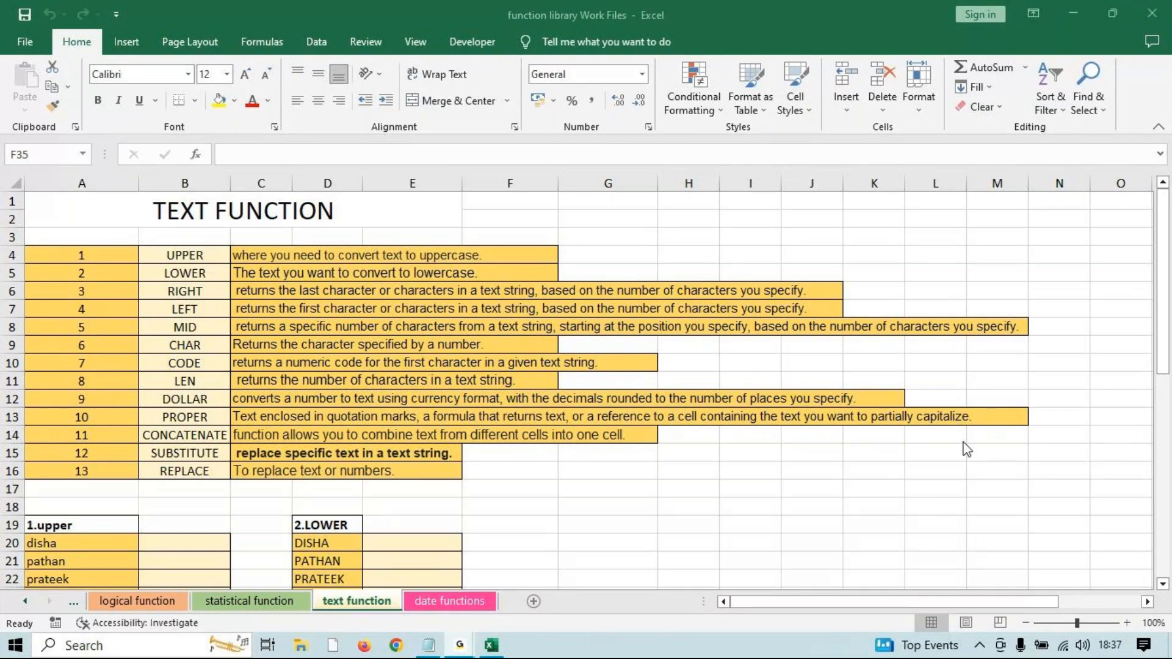
{"action": "left_click", "coordinate": [1072, 6]}
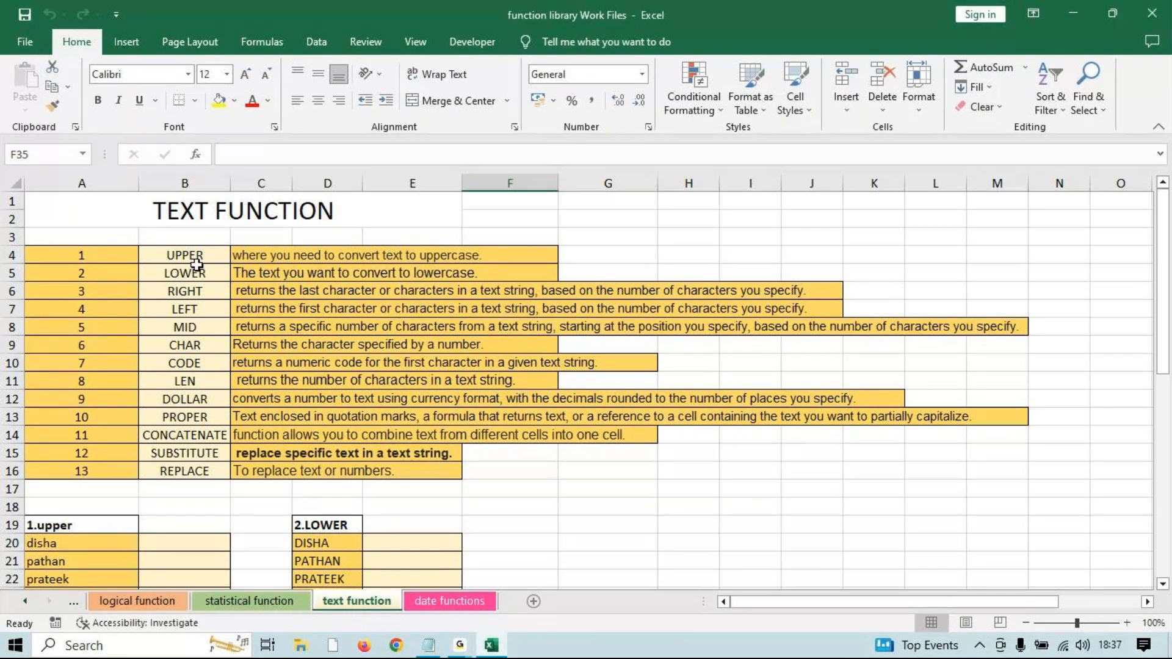
{"action": "left_click_drag", "start_coordinate": [191, 255], "coordinate": [184, 464]}
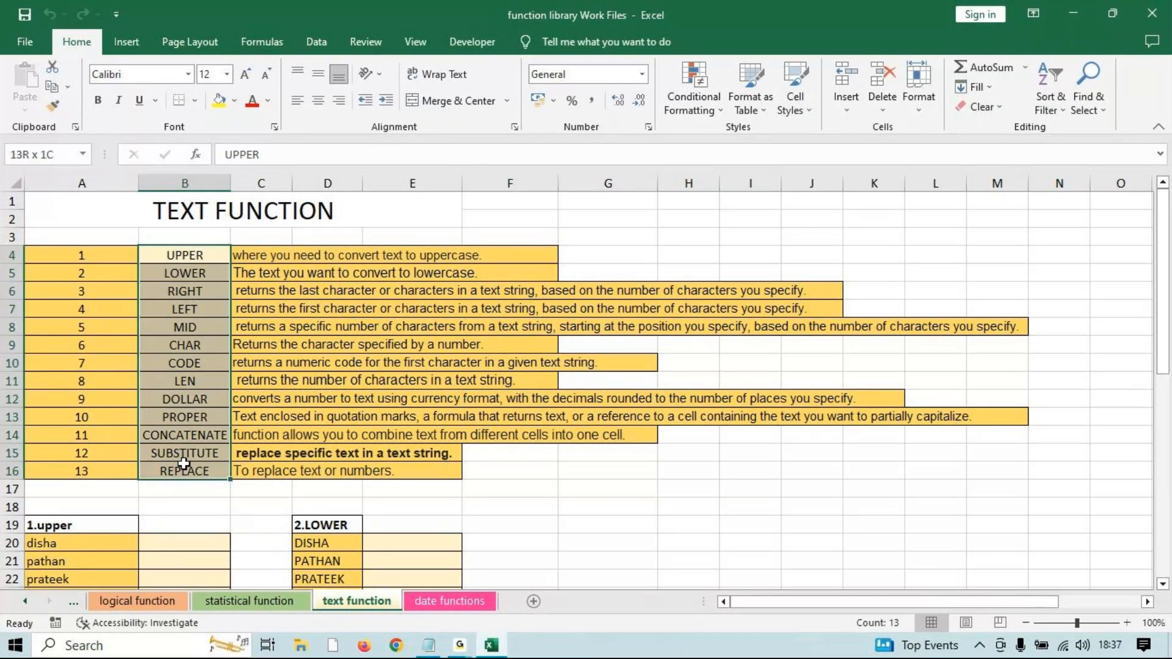
{"action": "left_click", "coordinate": [194, 257]}
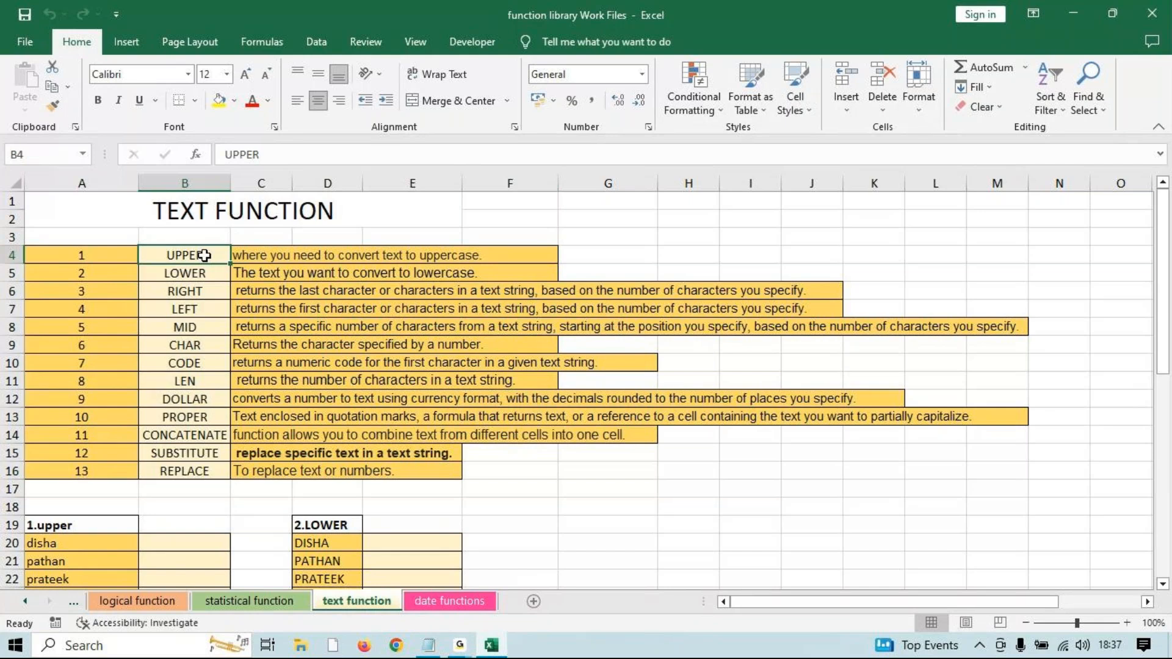
{"action": "scroll", "coordinate": [502, 505], "scroll_direction": "down", "scroll_amount": 3}
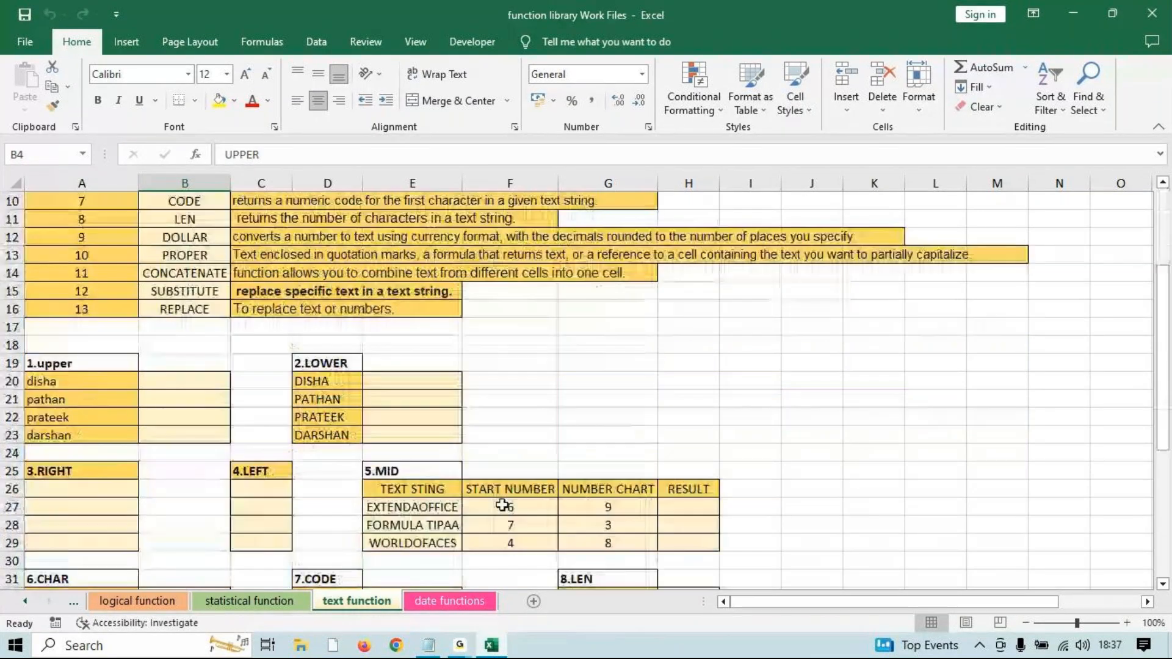
{"action": "scroll", "coordinate": [533, 544], "scroll_direction": "up", "scroll_amount": 4}
{"action": "left_click_drag", "start_coordinate": [806, 604], "coordinate": [764, 605]}
Begin an UPPER formula in B20, beside disha, by typing =up.
{"action": "scroll", "coordinate": [412, 506], "scroll_direction": "down", "scroll_amount": 2}
{"action": "scroll", "coordinate": [149, 335], "scroll_direction": "up", "scroll_amount": 2}
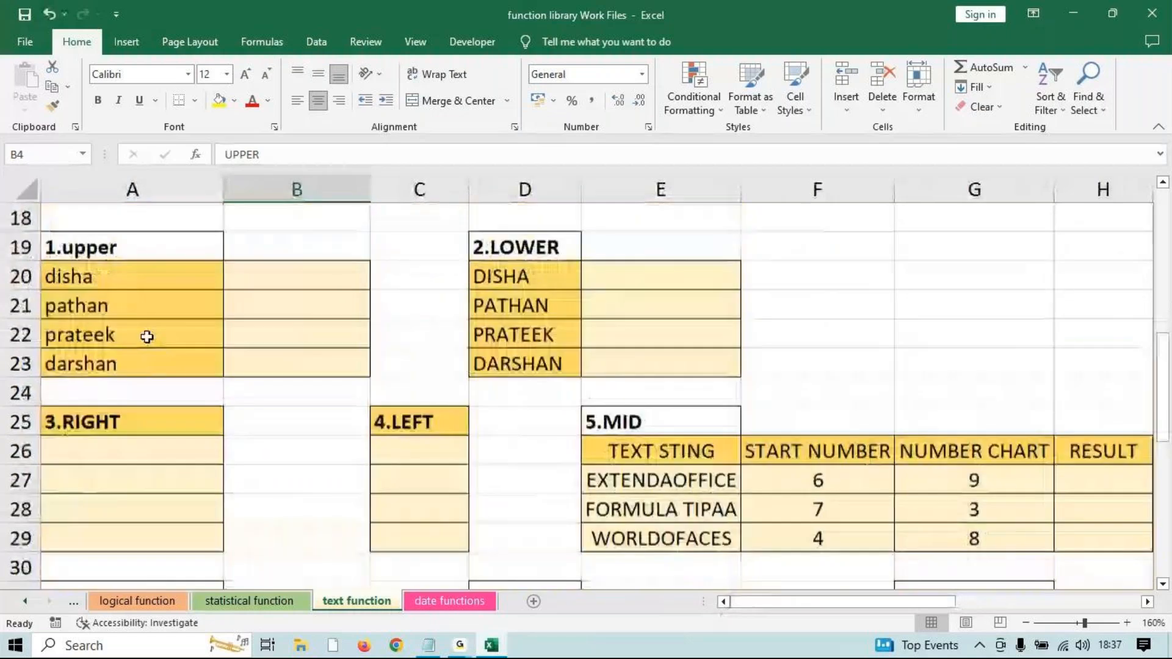
{"action": "left_click", "coordinate": [263, 365]}
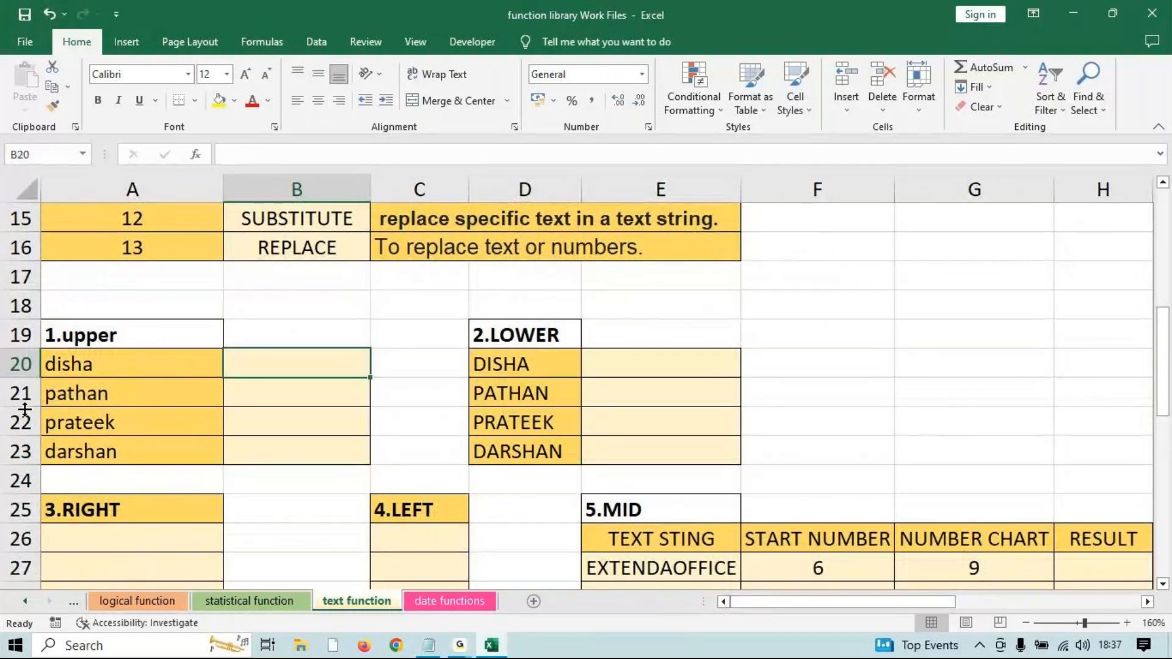
{"action": "left_click", "coordinate": [85, 372]}
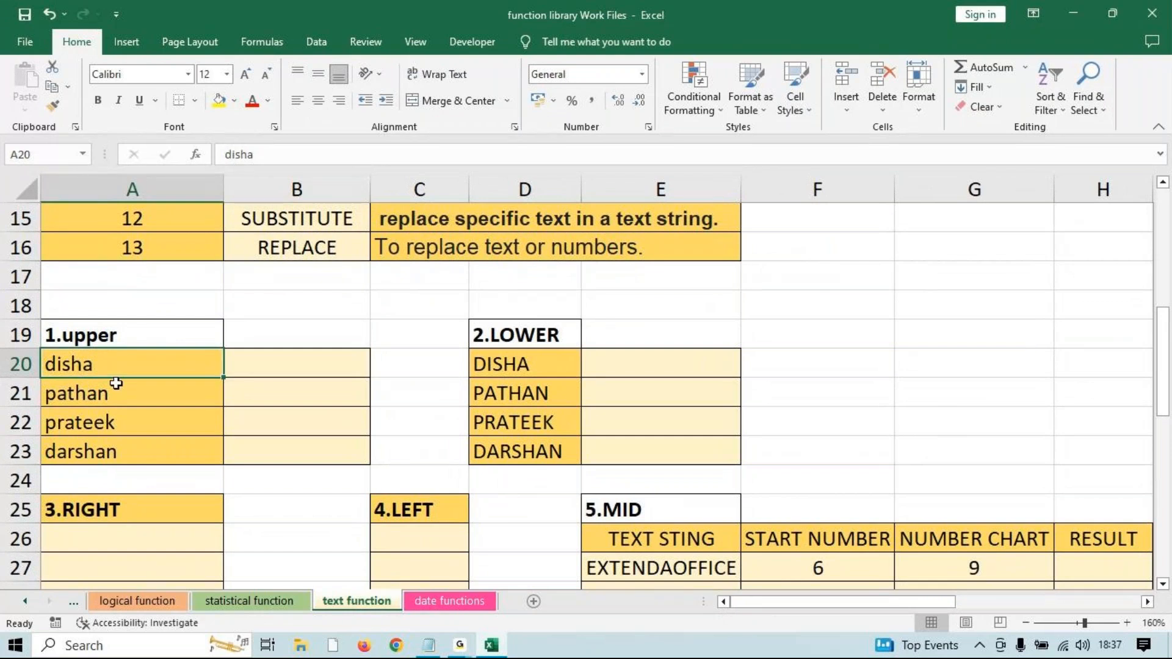
{"action": "key", "text": "Right"}
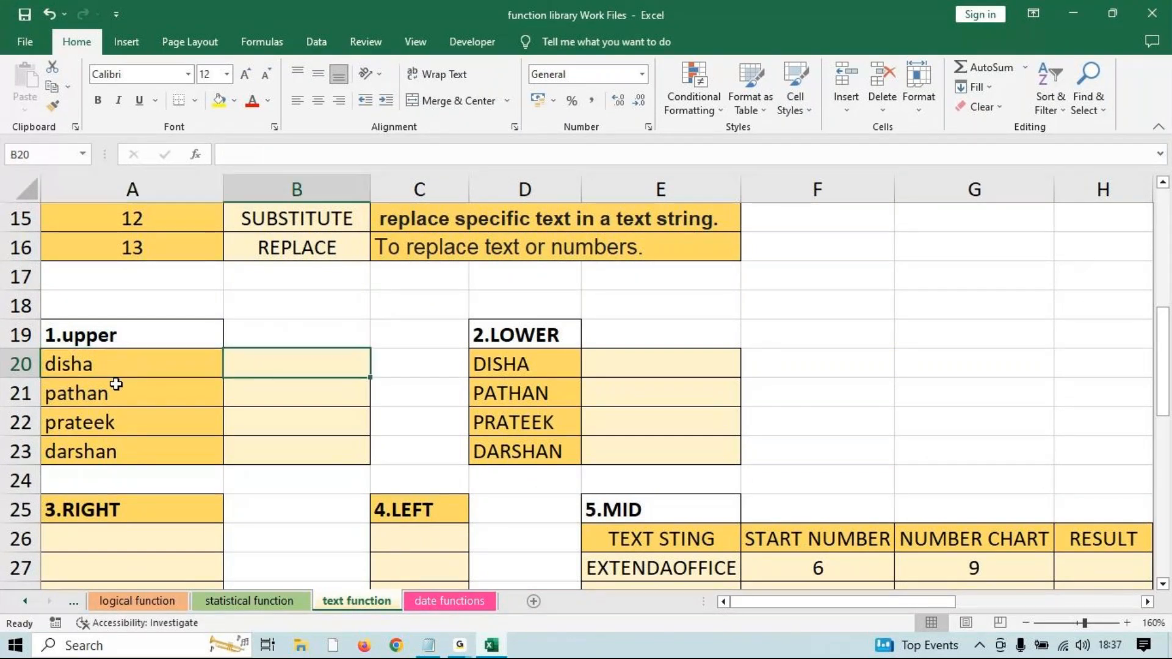
{"action": "type", "text": "=up"}
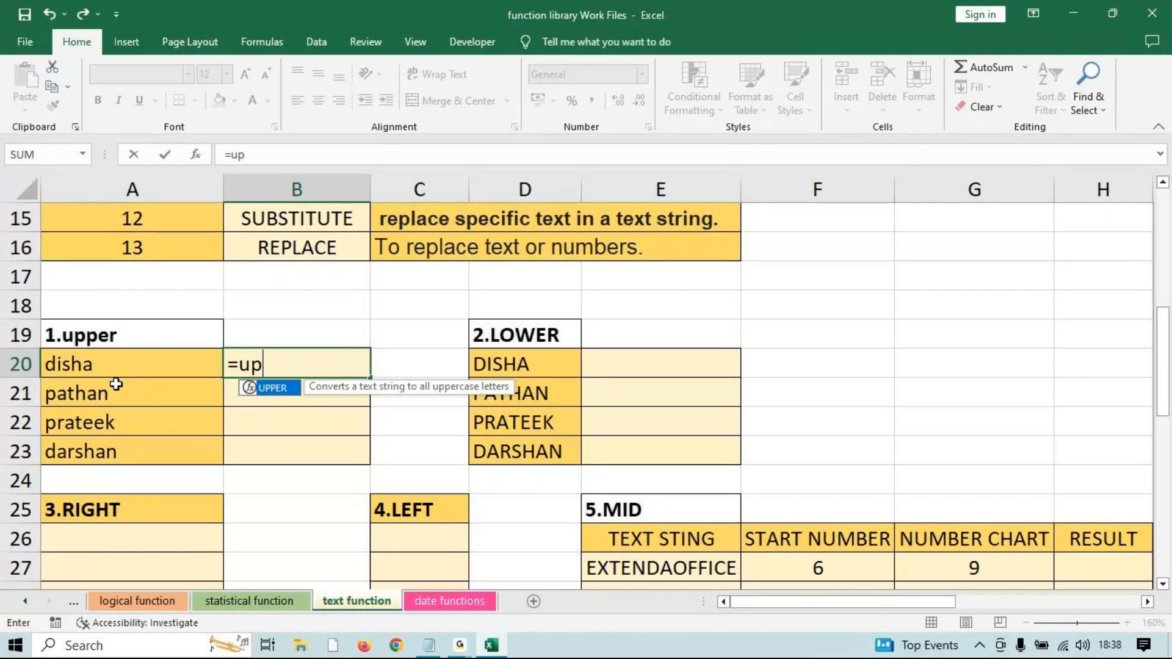
Complete =UPPER(A20) in B20 and fill it to B23, giving DISHA, PATHAN, PRATEEK, DARSHAN.
{"action": "key", "text": "Tab"}
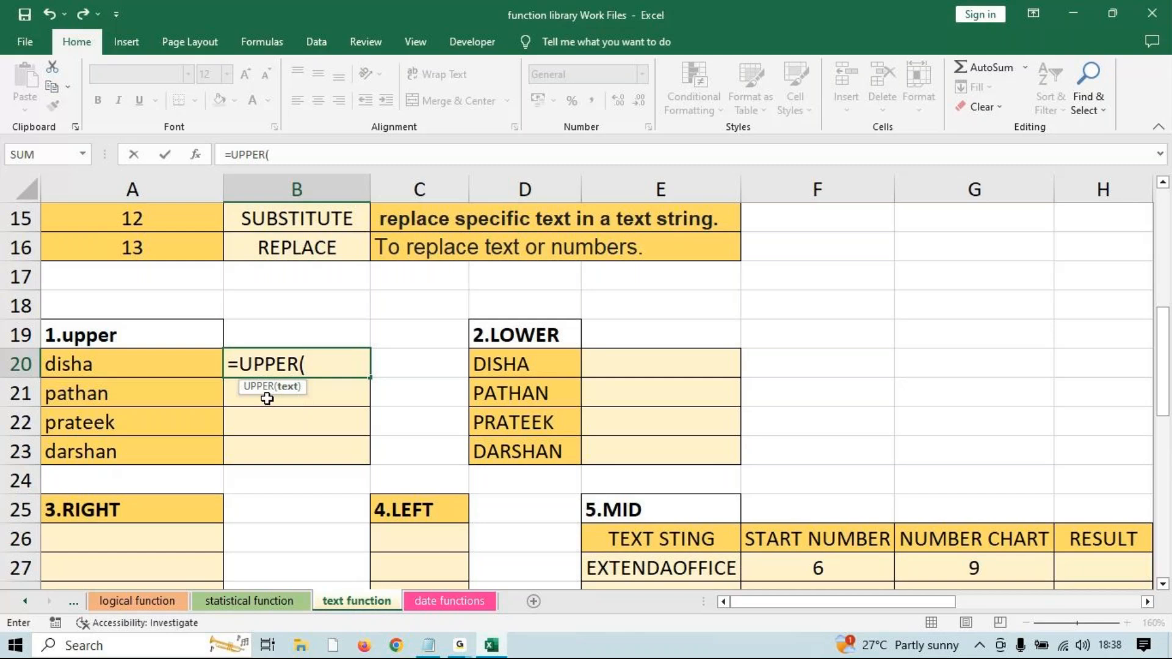
{"action": "left_click", "coordinate": [82, 364]}
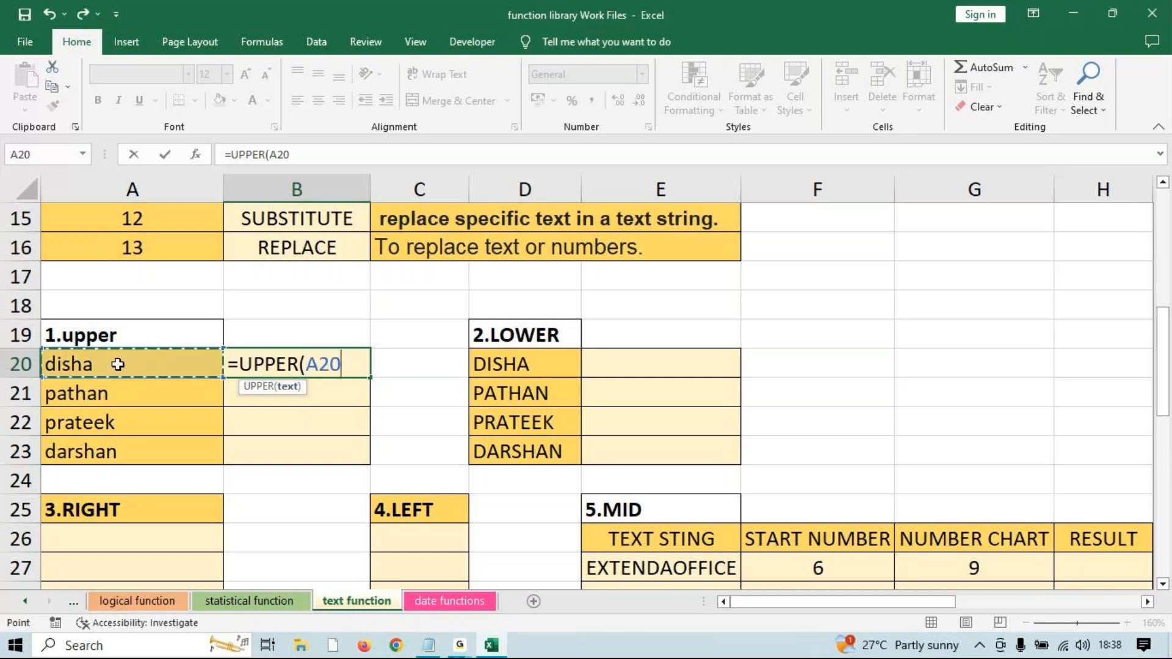
{"action": "type", "text": ")"}
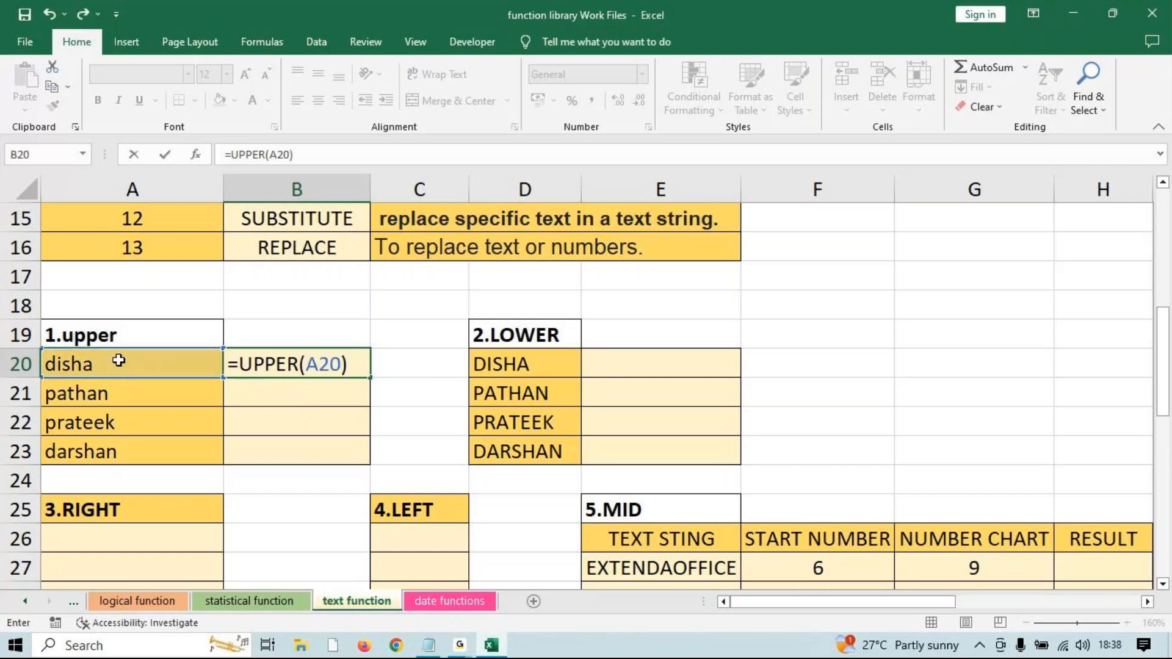
{"action": "key", "text": "Return"}
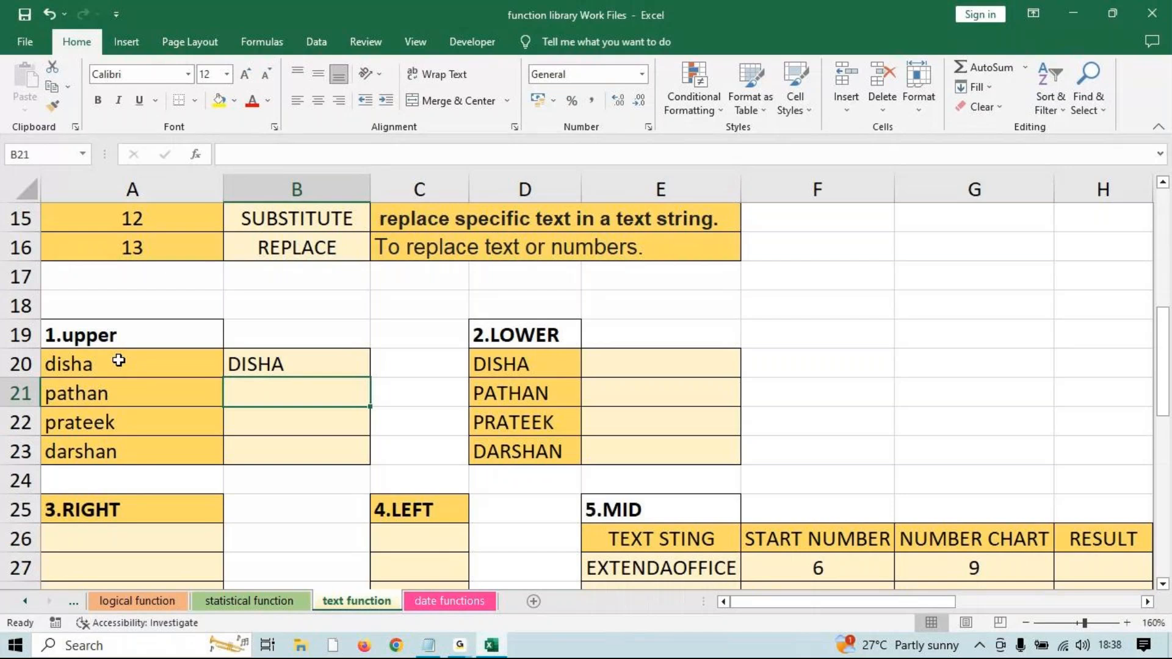
{"action": "left_click", "coordinate": [293, 364]}
{"action": "left_click_drag", "start_coordinate": [369, 378], "coordinate": [354, 474]}
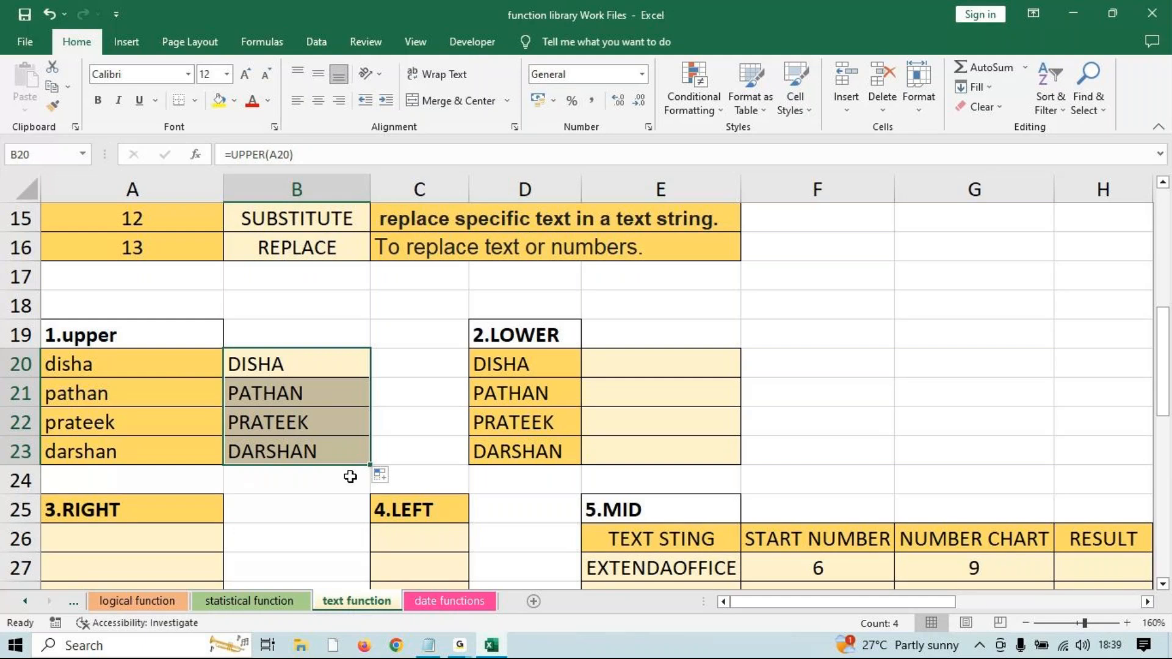
{"action": "left_click", "coordinate": [650, 372]}
Enter =LOWER(D20) in E20 and fill it to E23, giving disha, pathan, prateek, darshan.
{"action": "type", "text": "=low"}
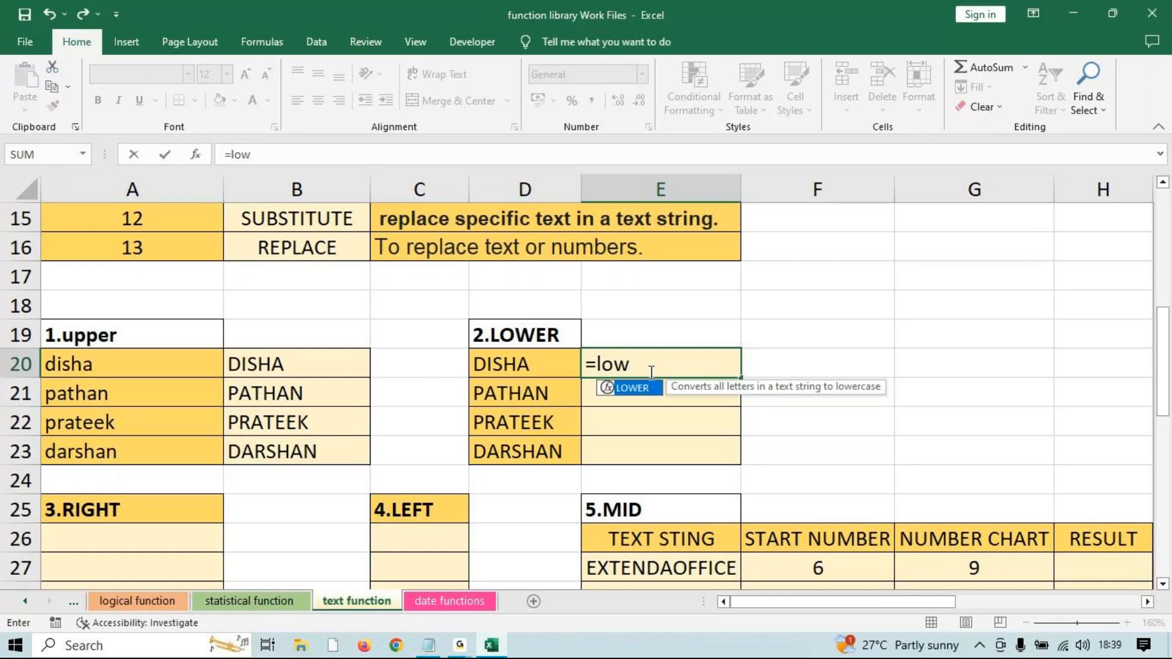
{"action": "key", "text": "Tab"}
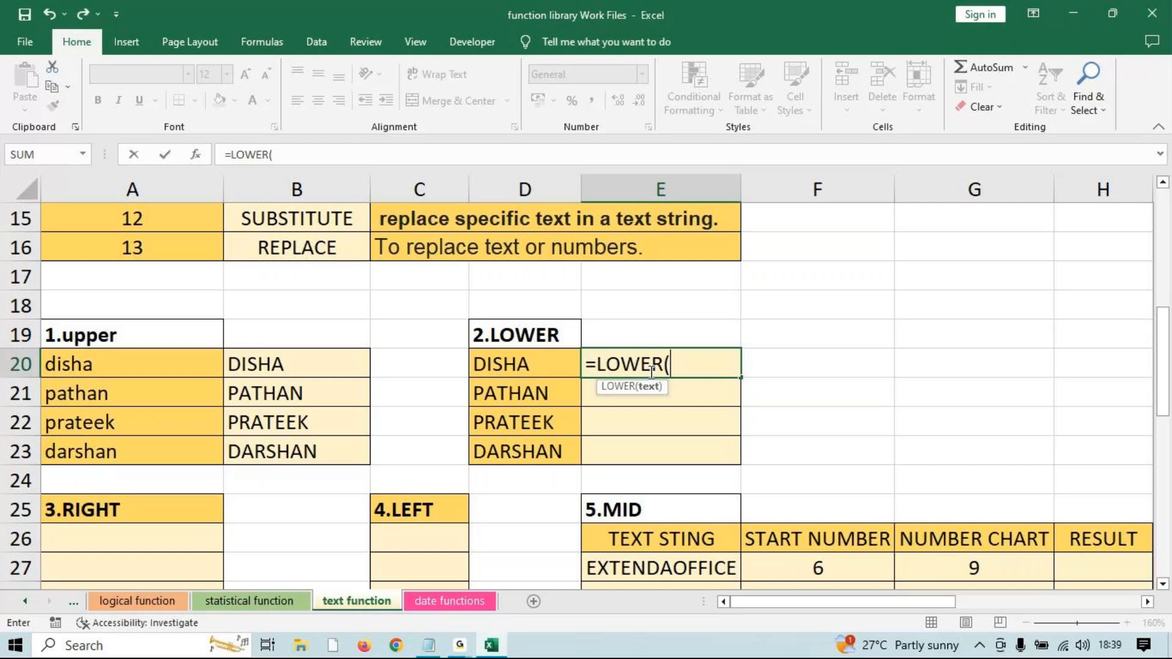
{"action": "left_click", "coordinate": [565, 364]}
{"action": "type", "text": ")"}
{"action": "key", "text": "Return"}
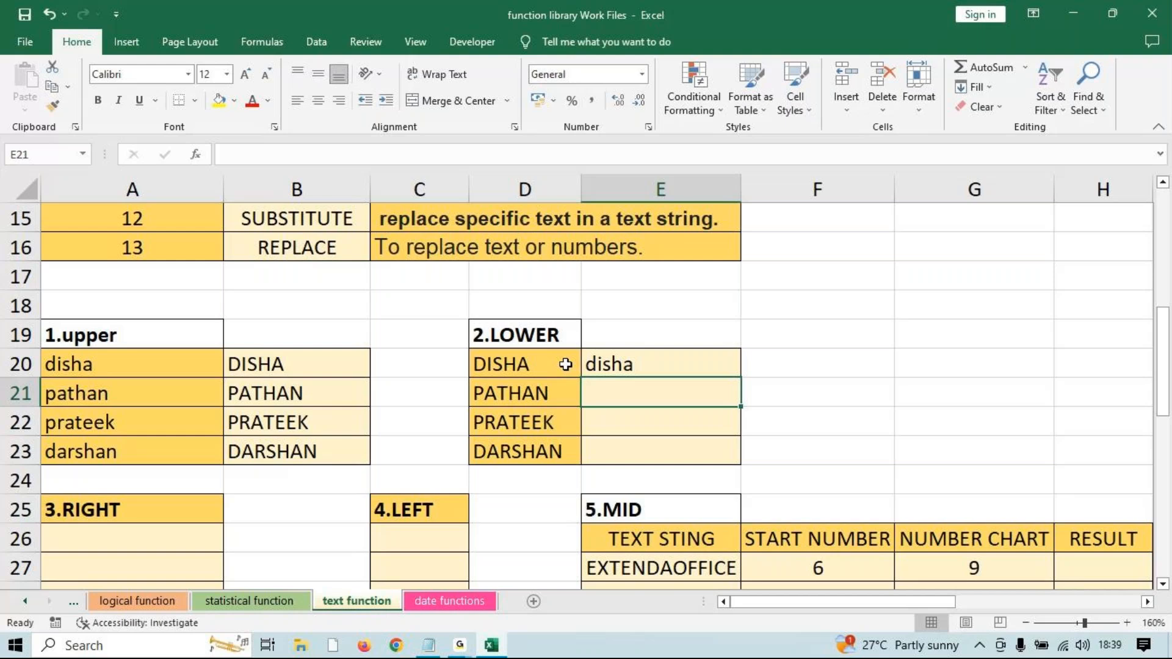
{"action": "left_click", "coordinate": [671, 367]}
{"action": "left_click_drag", "start_coordinate": [741, 378], "coordinate": [719, 464]}
{"action": "scroll", "coordinate": [817, 544], "scroll_direction": "down", "scroll_amount": 3}
{"action": "scroll", "coordinate": [817, 552], "scroll_direction": "up", "scroll_amount": 3}
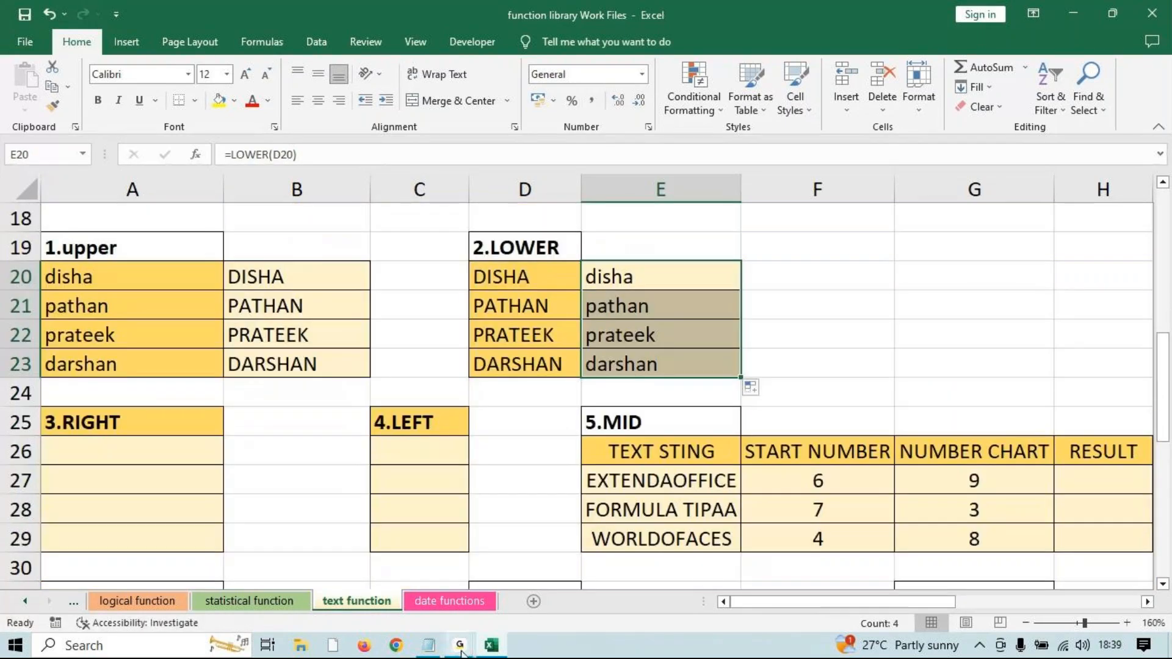
{"action": "left_click", "coordinate": [146, 458]}
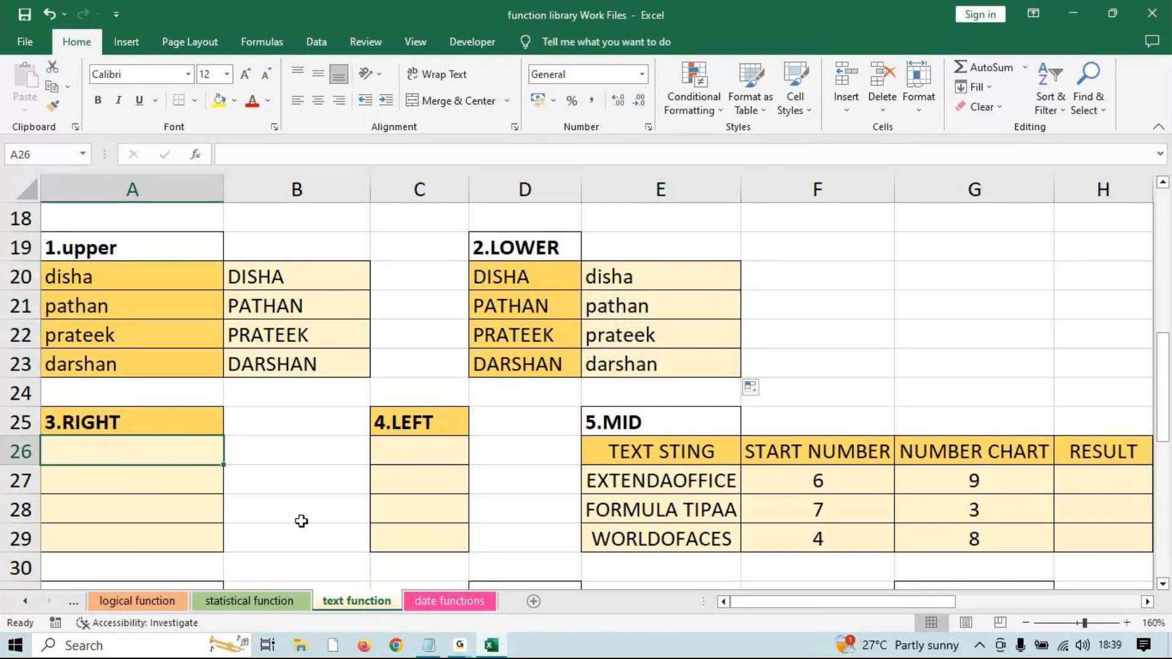
Enter =RIGHT(B20,2) in A26 and fill it to A29, giving HA, AN, EK, AN.
{"action": "type", "text": "=r"}
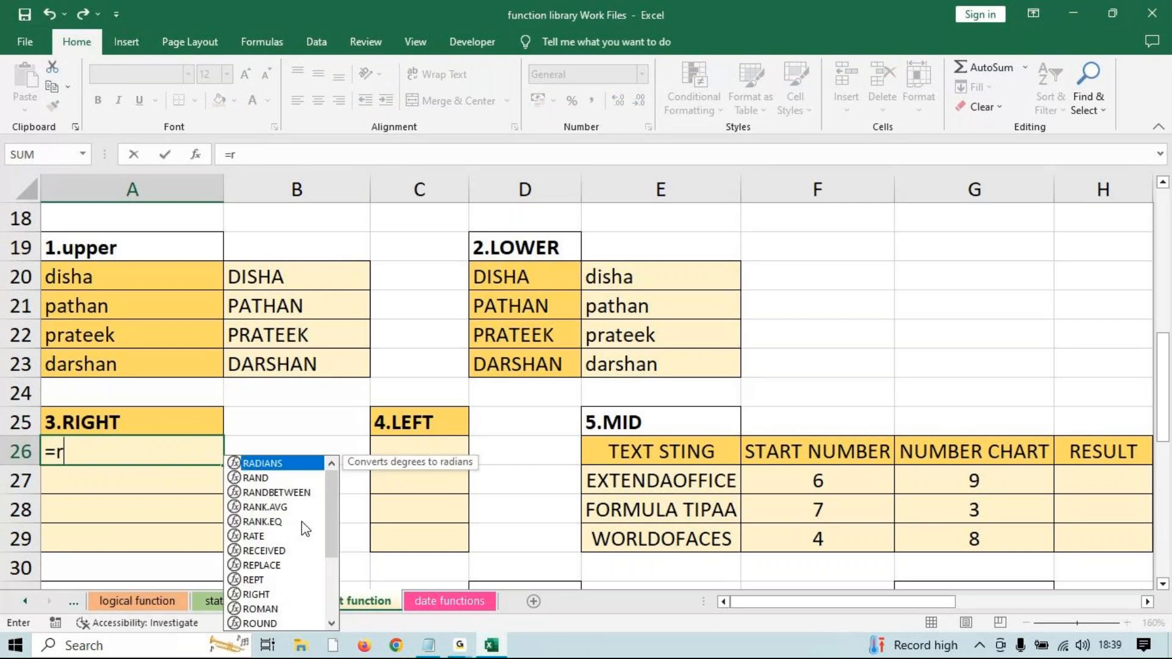
{"action": "type", "text": "i"}
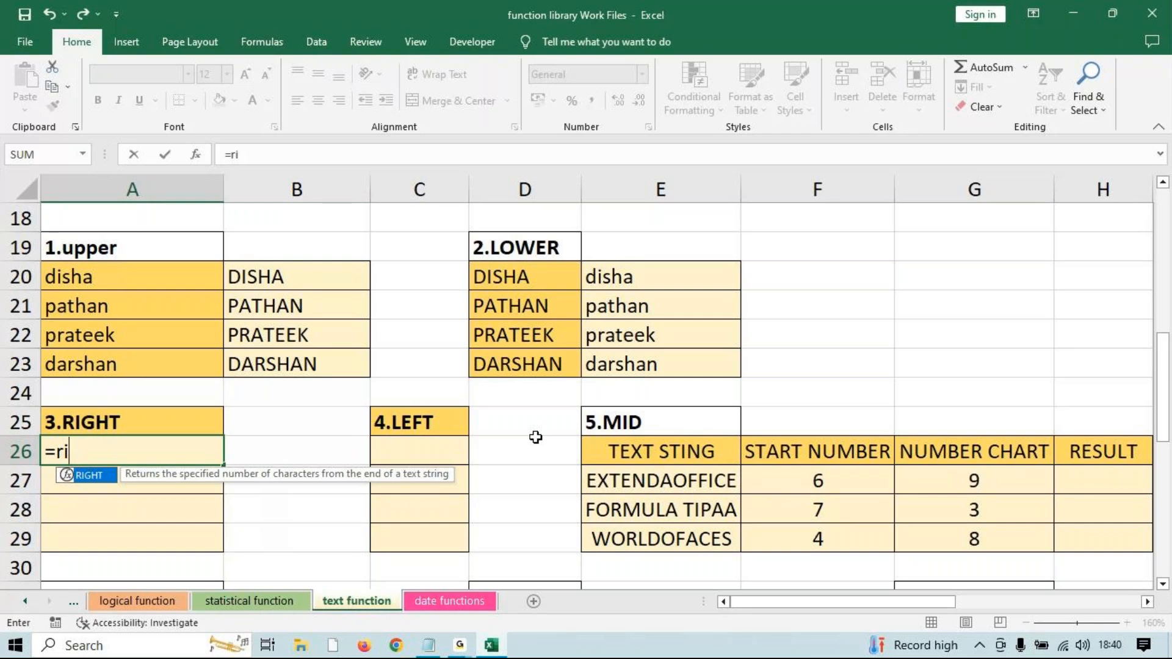
{"action": "key", "text": "Tab"}
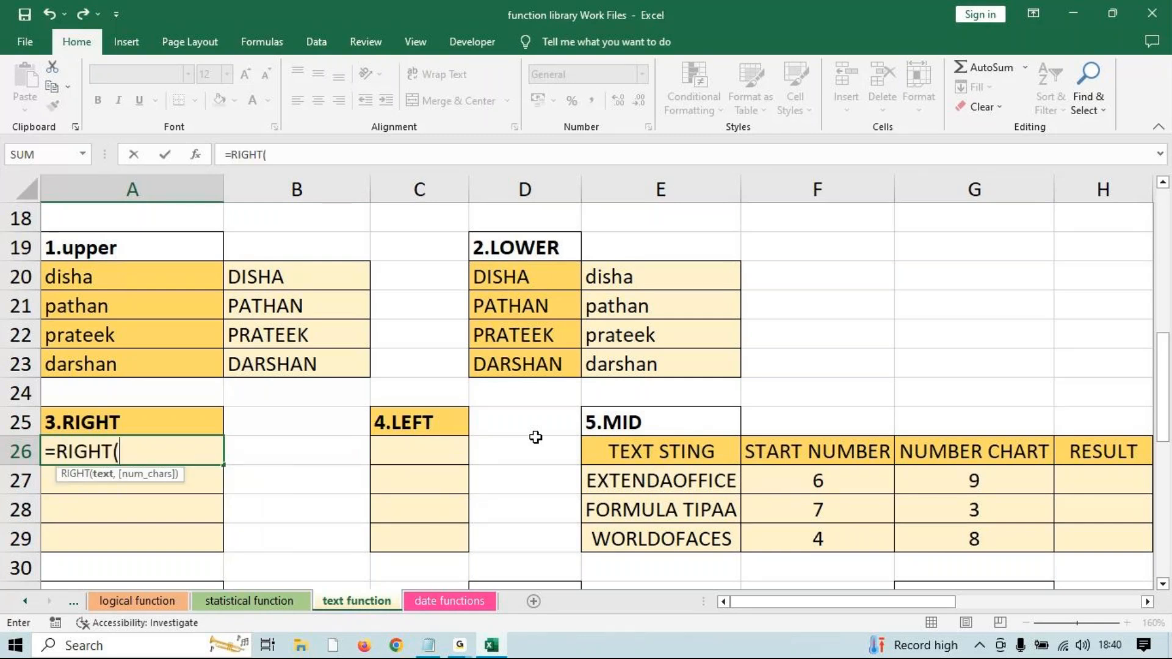
{"action": "left_click", "coordinate": [296, 272]}
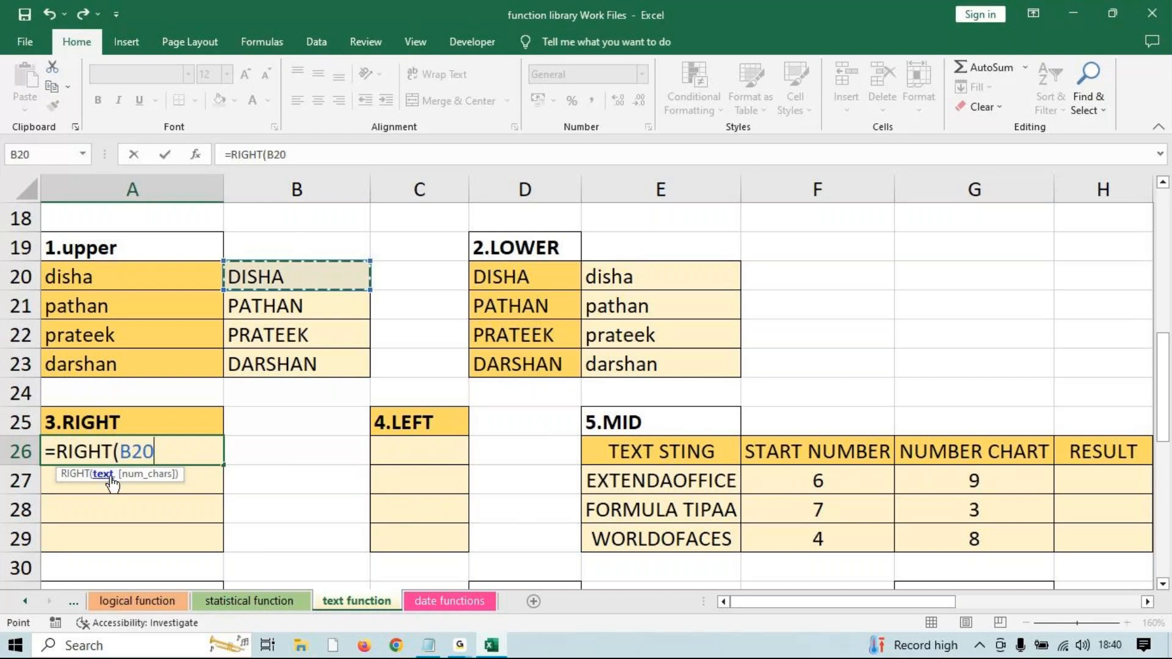
{"action": "type", "text": ","}
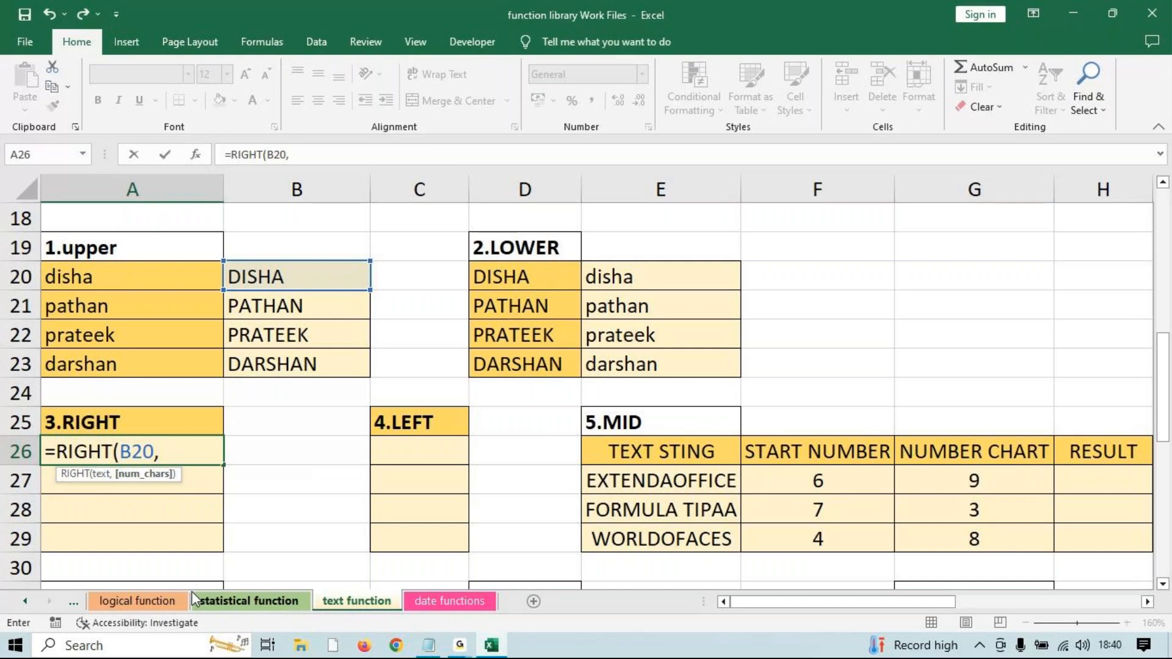
{"action": "type", "text": "2)"}
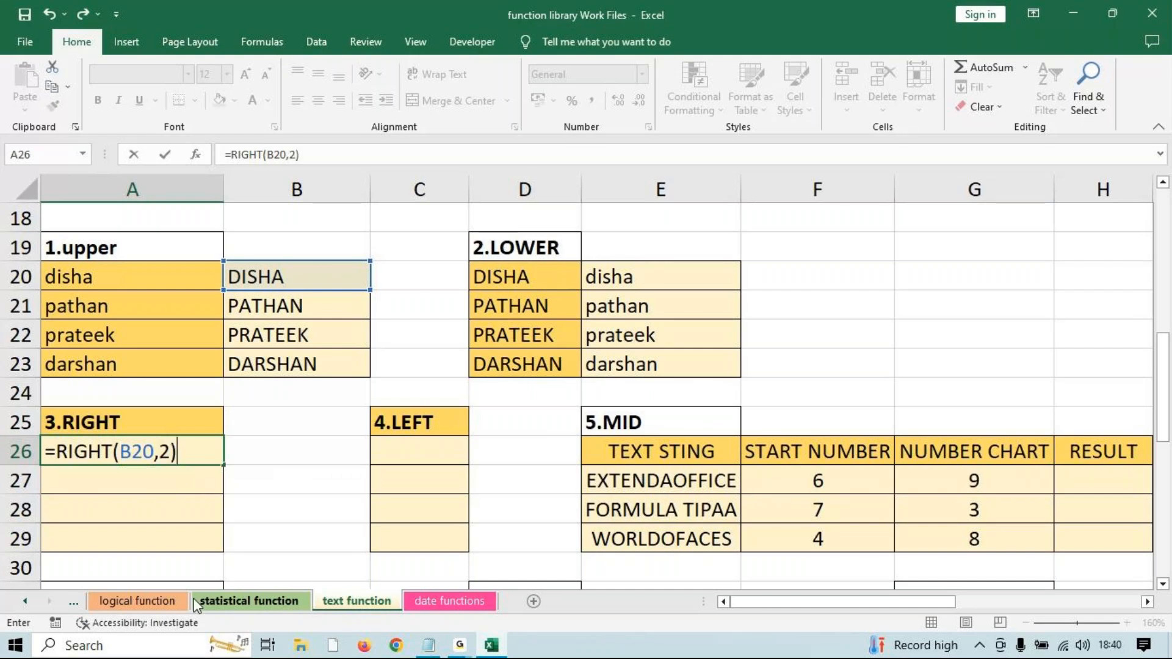
{"action": "key", "text": "Return"}
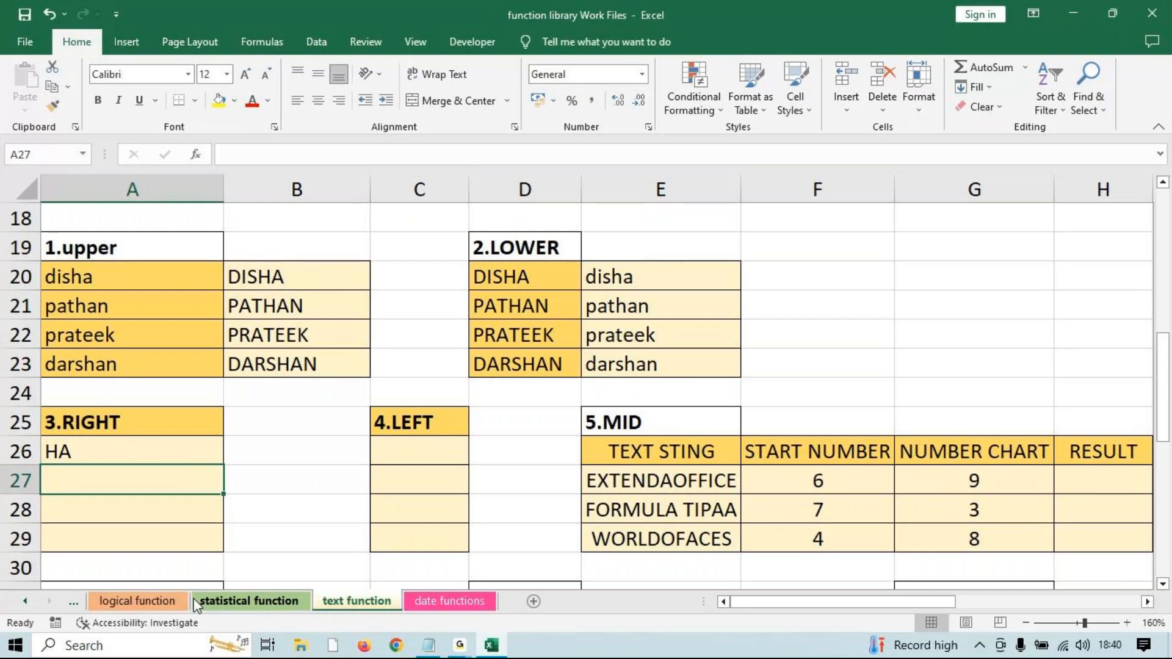
{"action": "left_click", "coordinate": [198, 450]}
{"action": "left_click_drag", "start_coordinate": [223, 465], "coordinate": [205, 556]}
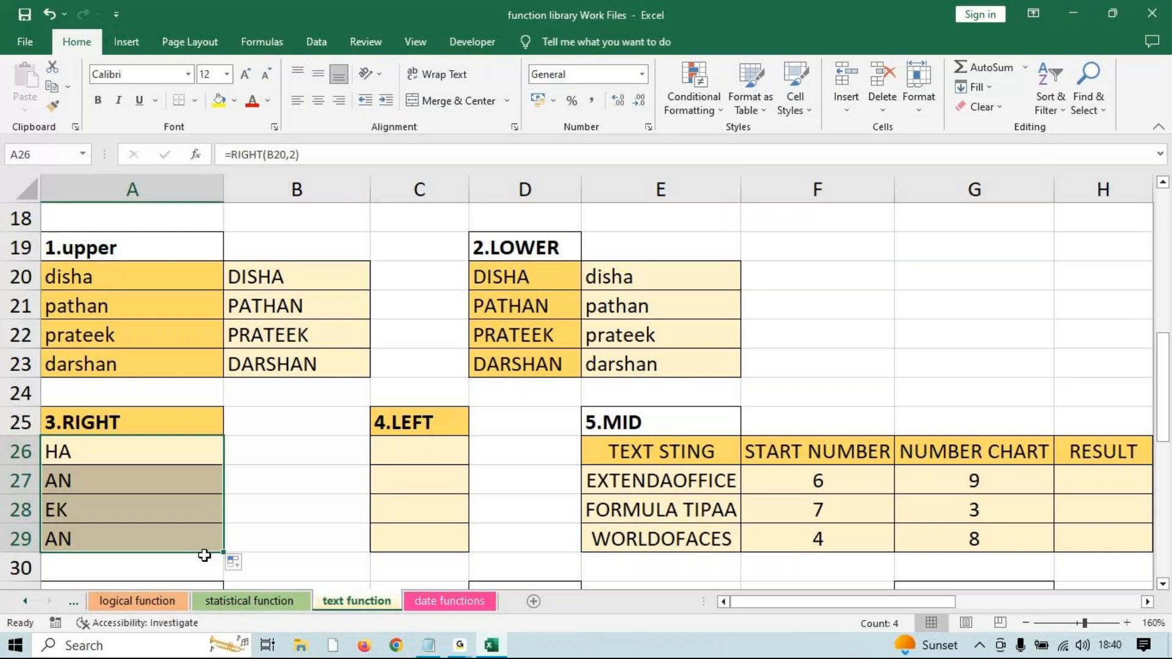
Enter =LEFT(B20,3) in C26 and fill it to C29, giving DIS, PAT, PRA, DAR.
{"action": "left_click", "coordinate": [385, 459]}
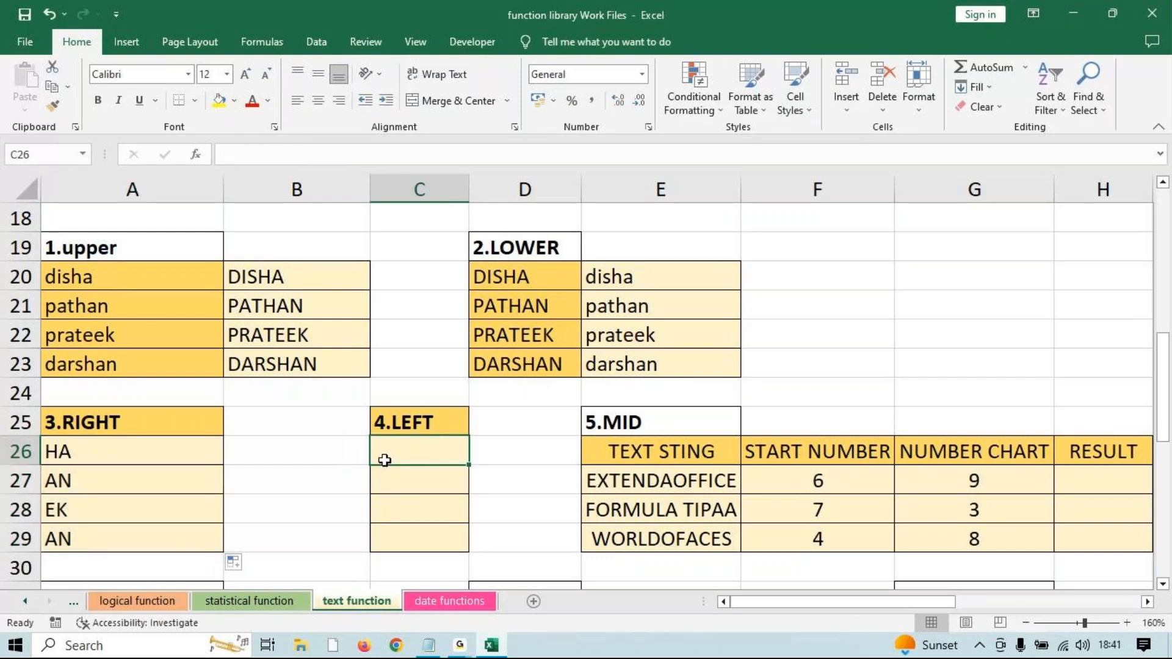
{"action": "type", "text": "="}
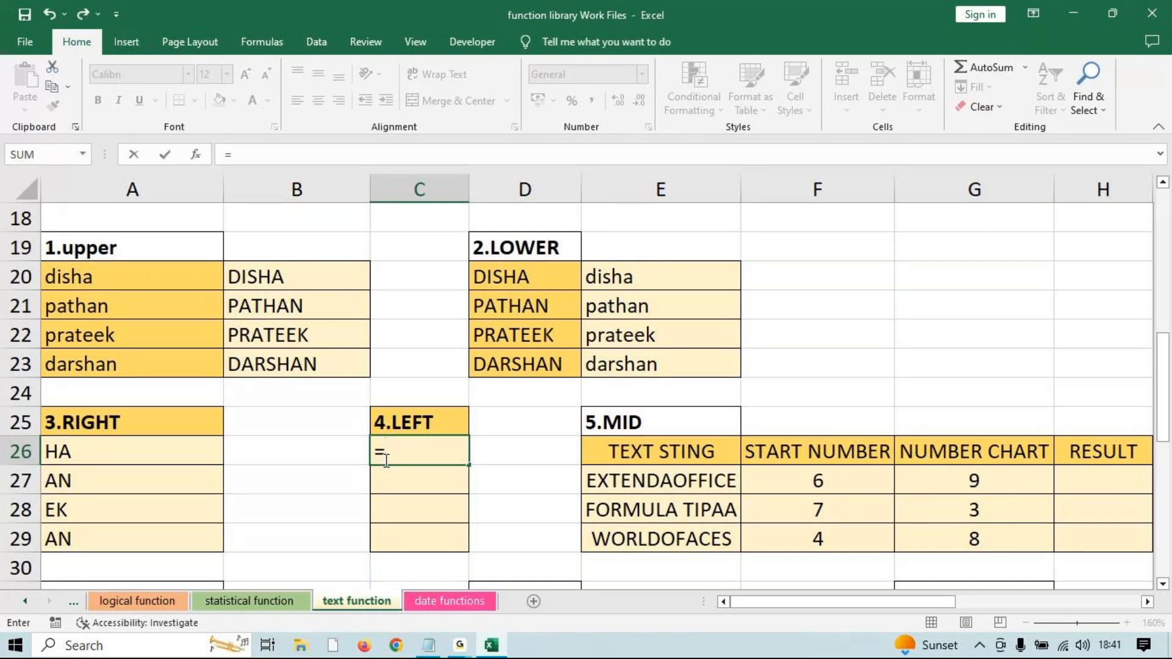
{"action": "type", "text": "left"}
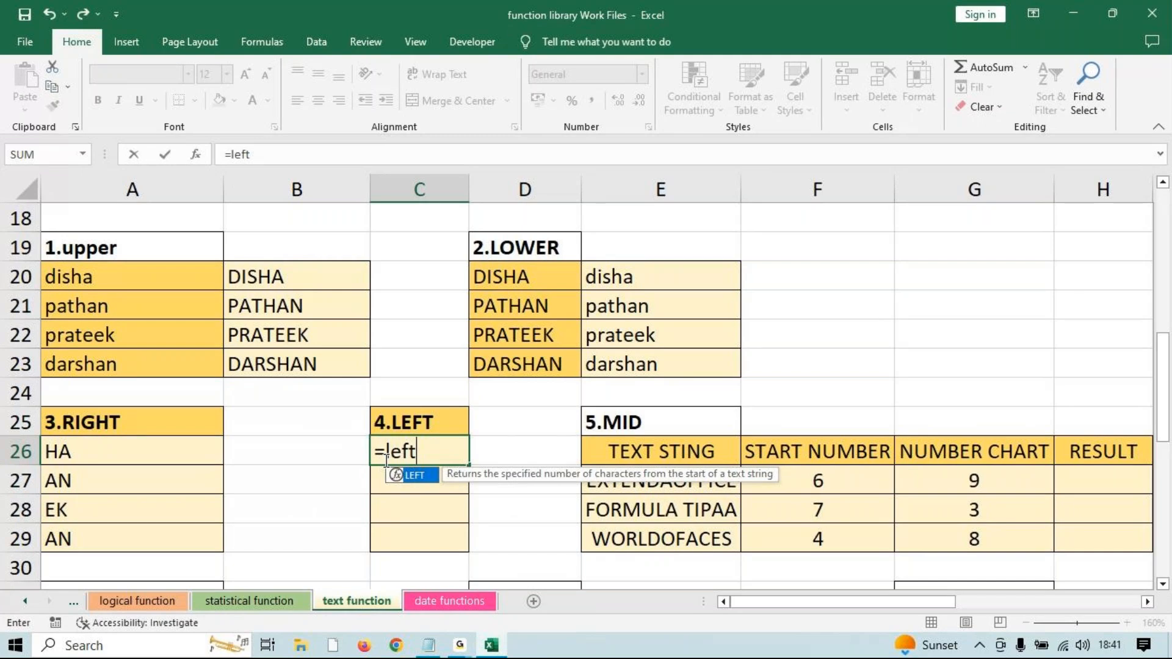
{"action": "key", "text": "Tab"}
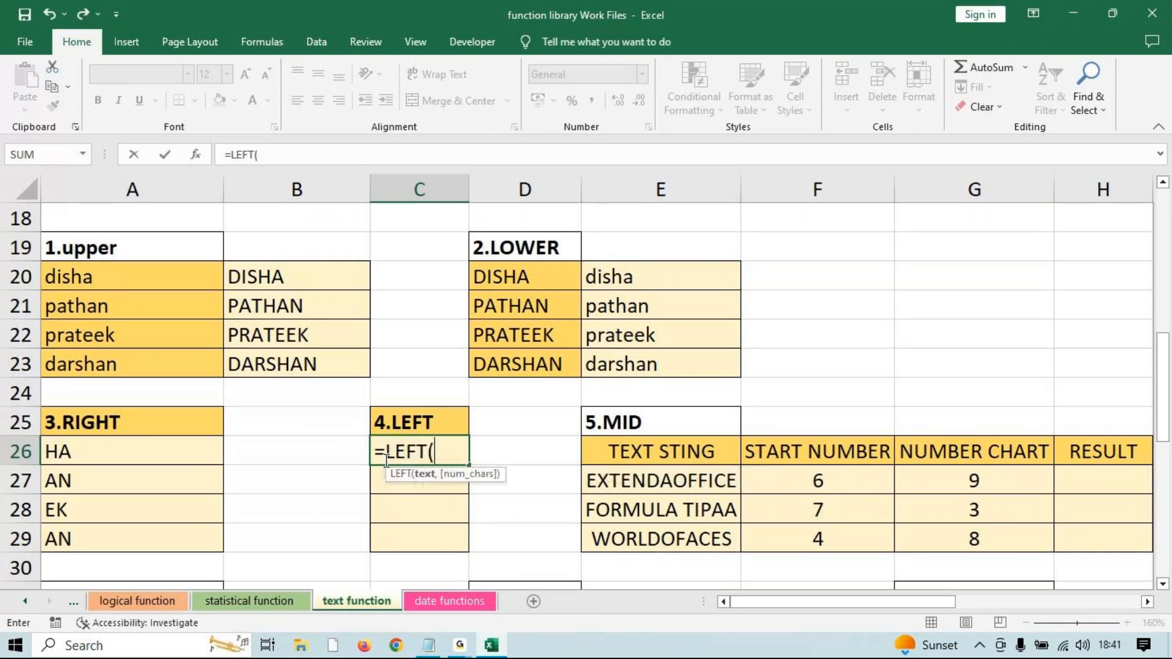
{"action": "left_click", "coordinate": [292, 269]}
{"action": "type", "text": ","}
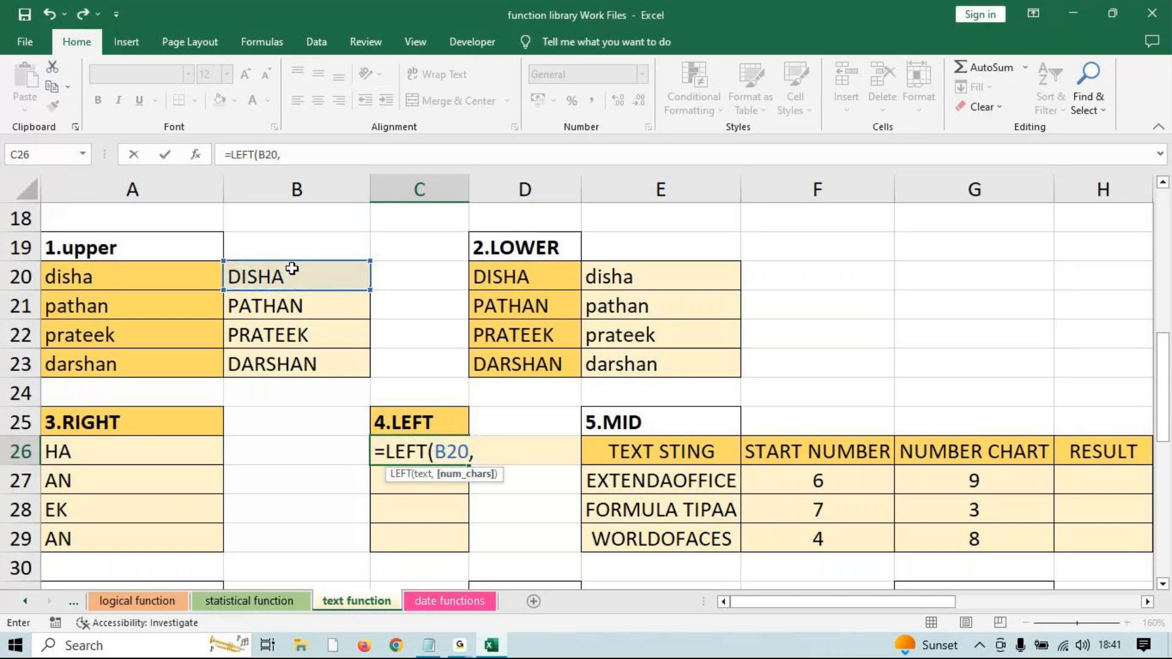
{"action": "type", "text": "2"}
{"action": "key", "text": "BackSpace"}
{"action": "type", "text": "3)"}
{"action": "key", "text": "Return"}
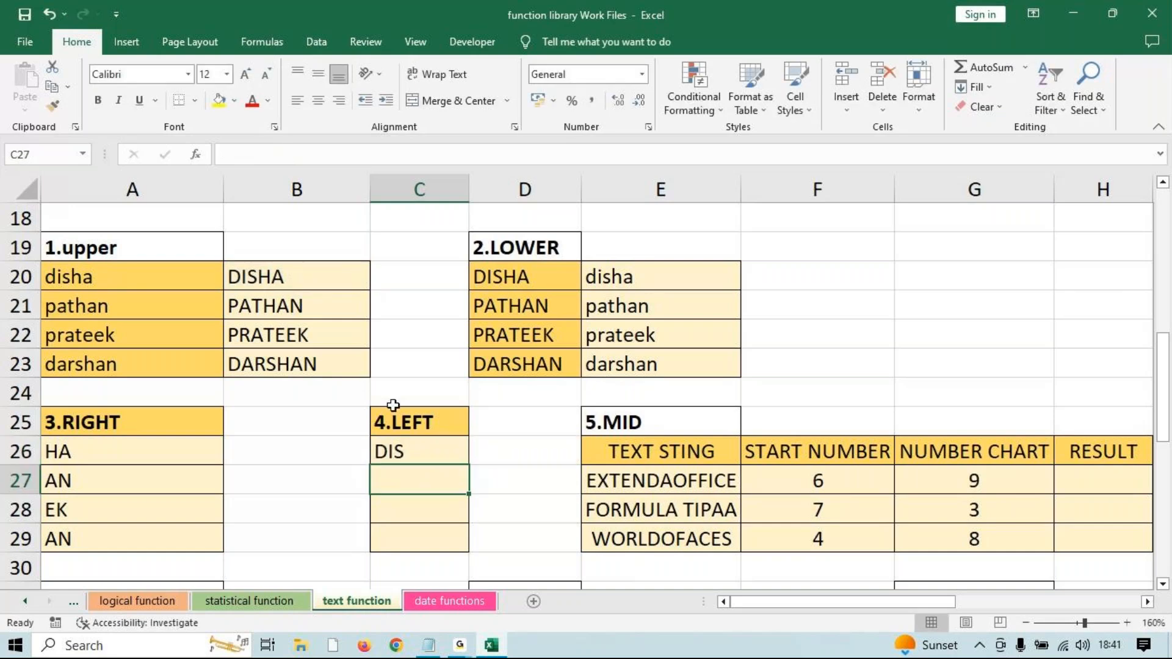
{"action": "left_click", "coordinate": [404, 451]}
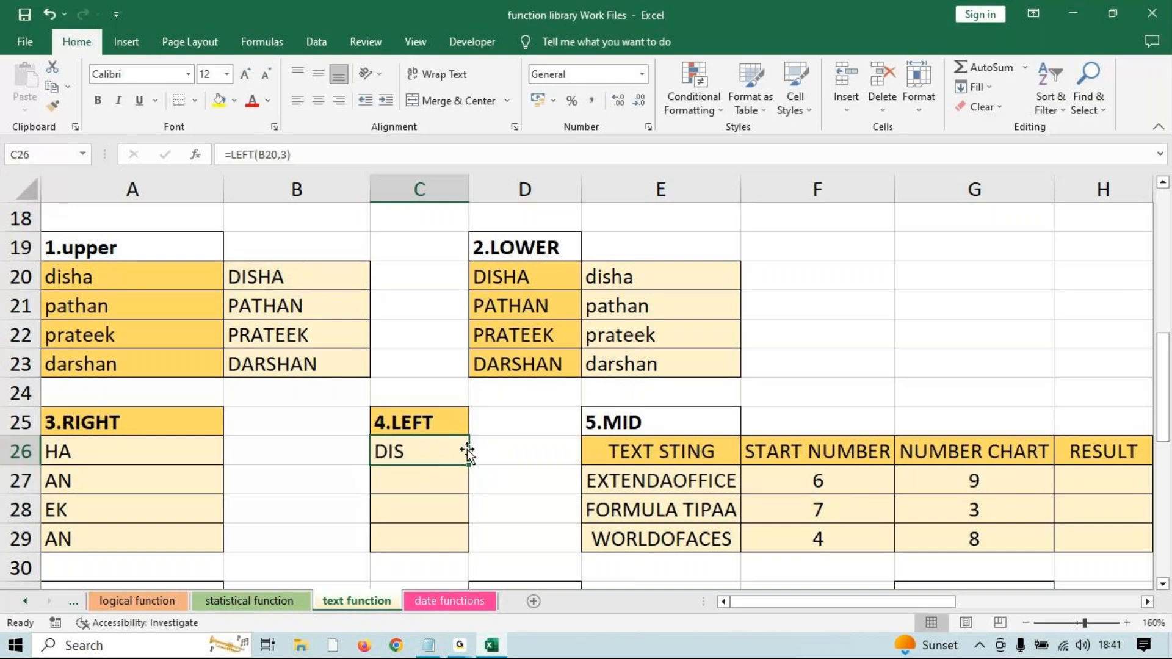
{"action": "left_click_drag", "start_coordinate": [468, 465], "coordinate": [453, 549]}
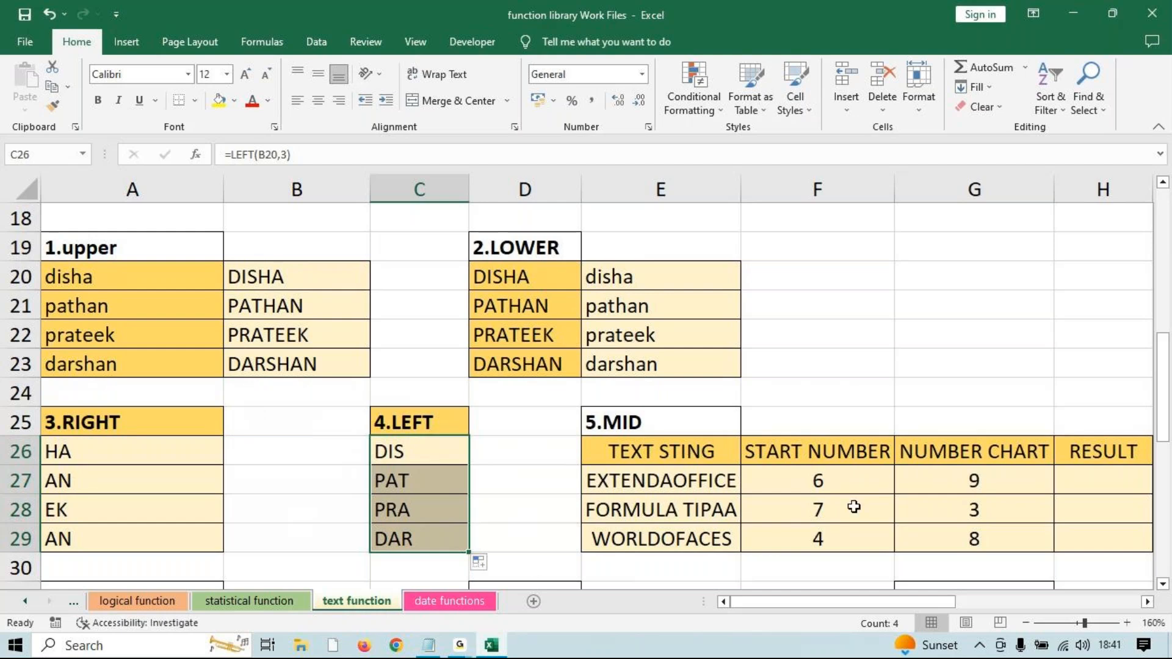
{"action": "left_click_drag", "start_coordinate": [826, 479], "coordinate": [933, 530]}
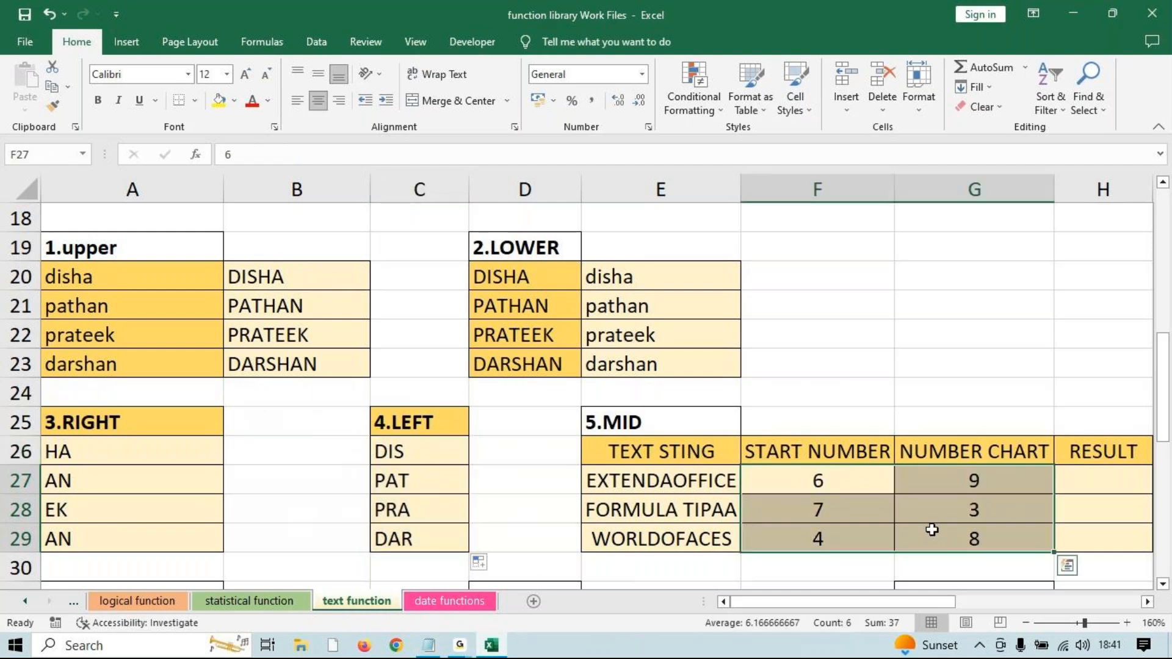
Clear the START NUMBER and NUMBER CHART values from F27:G29 in the MID table.
{"action": "key", "text": "Delete"}
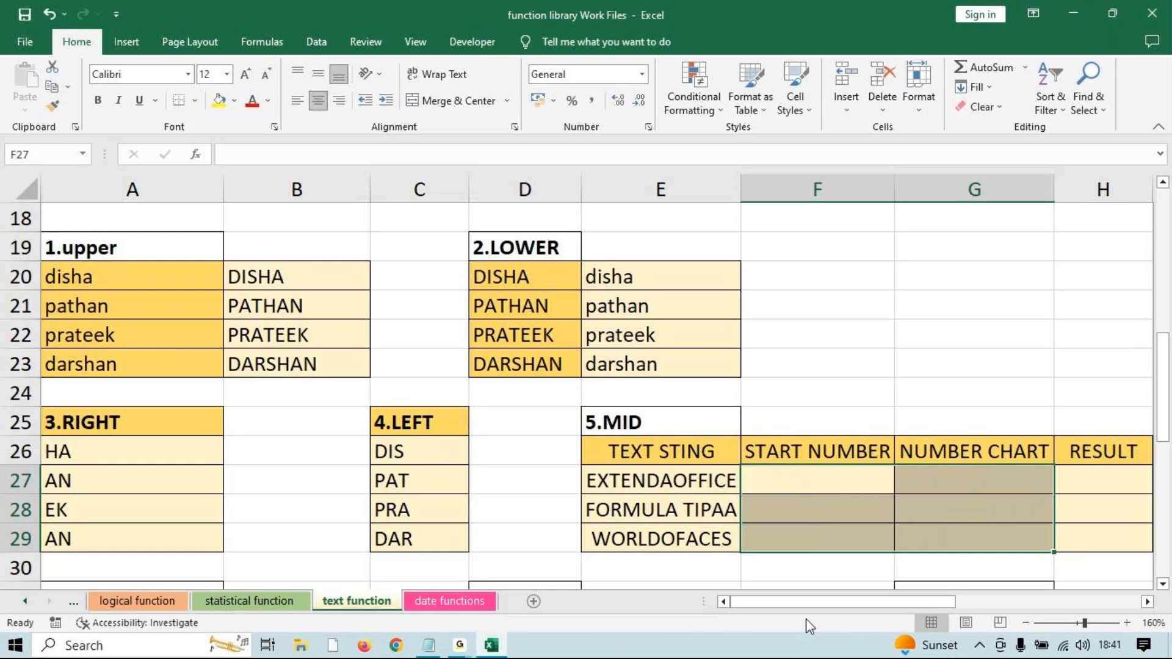
{"action": "mouse_move", "coordinate": [471, 651]}
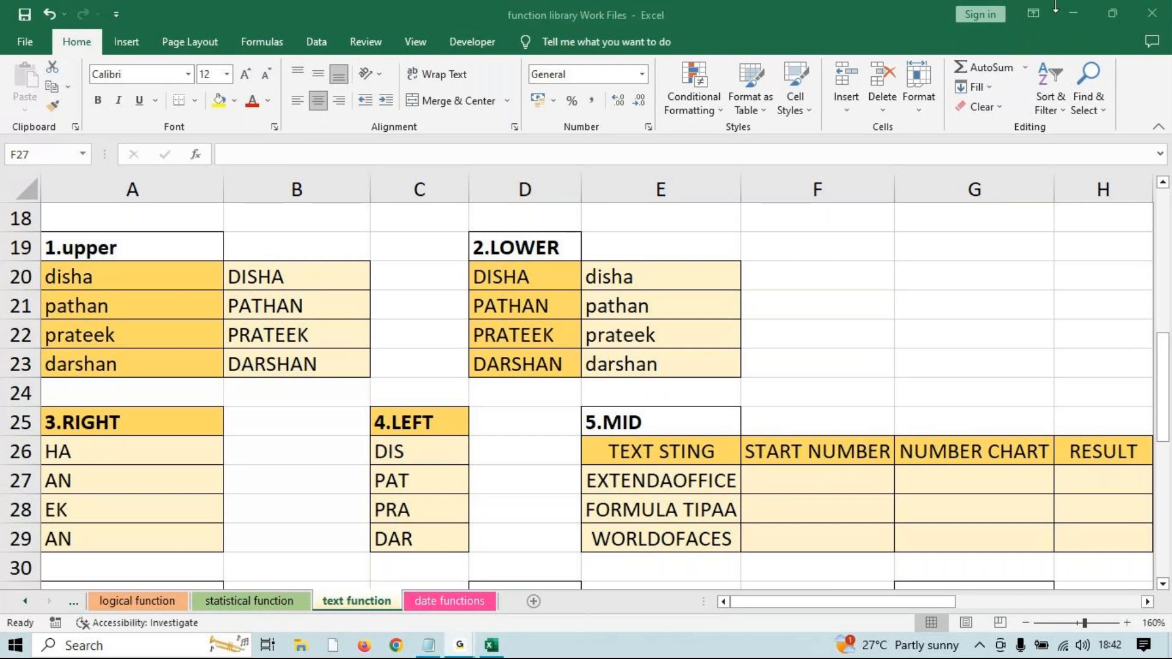
{"action": "key", "text": "shift+Right"}
{"action": "key", "text": "shift+Down"}
{"action": "key", "text": "shift+Down"}
{"action": "left_click", "coordinate": [324, 279]}
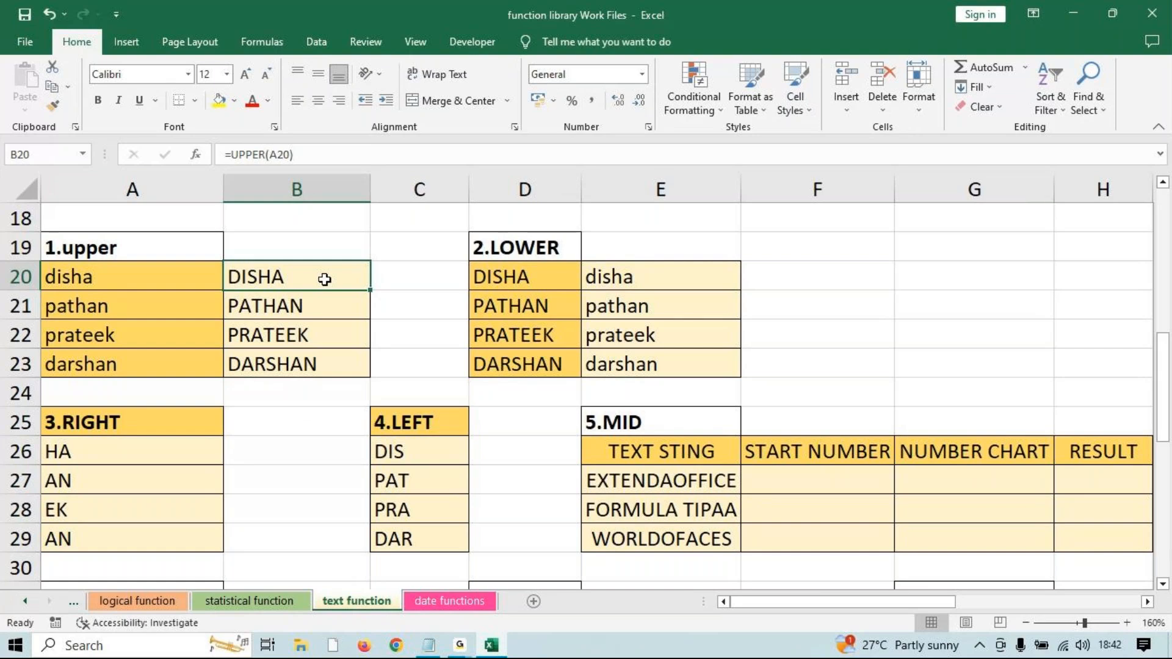
{"action": "left_click_drag", "start_coordinate": [165, 452], "coordinate": [146, 531]}
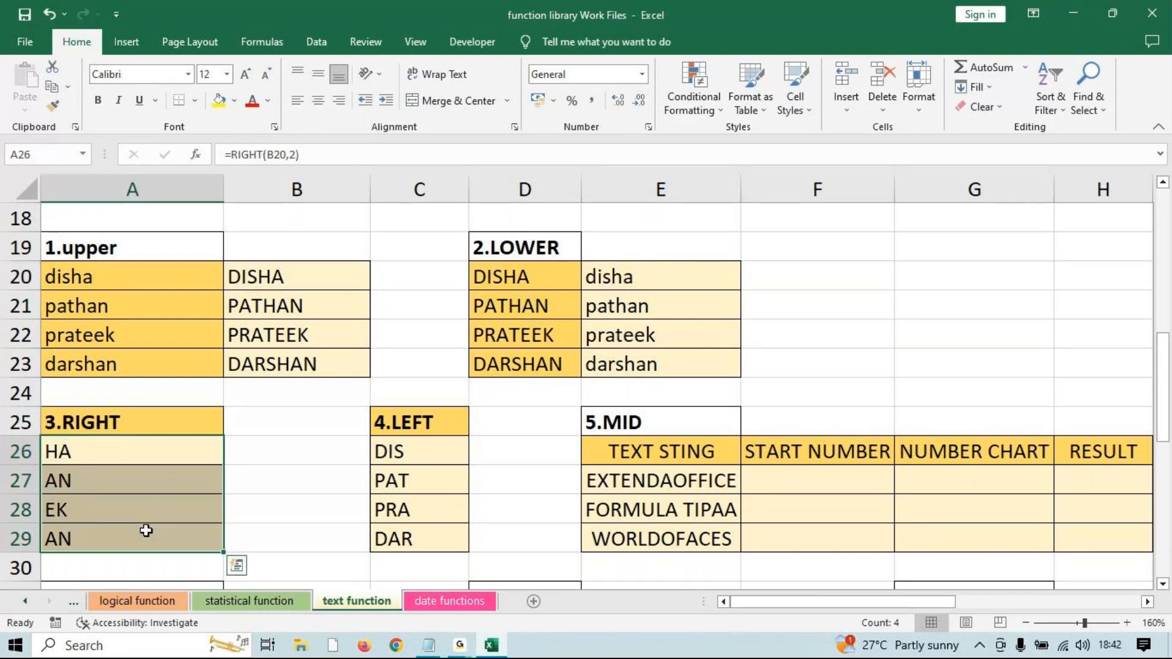
{"action": "key", "text": "Delete"}
{"action": "left_click", "coordinate": [157, 450]}
{"action": "type", "text": "=rig"}
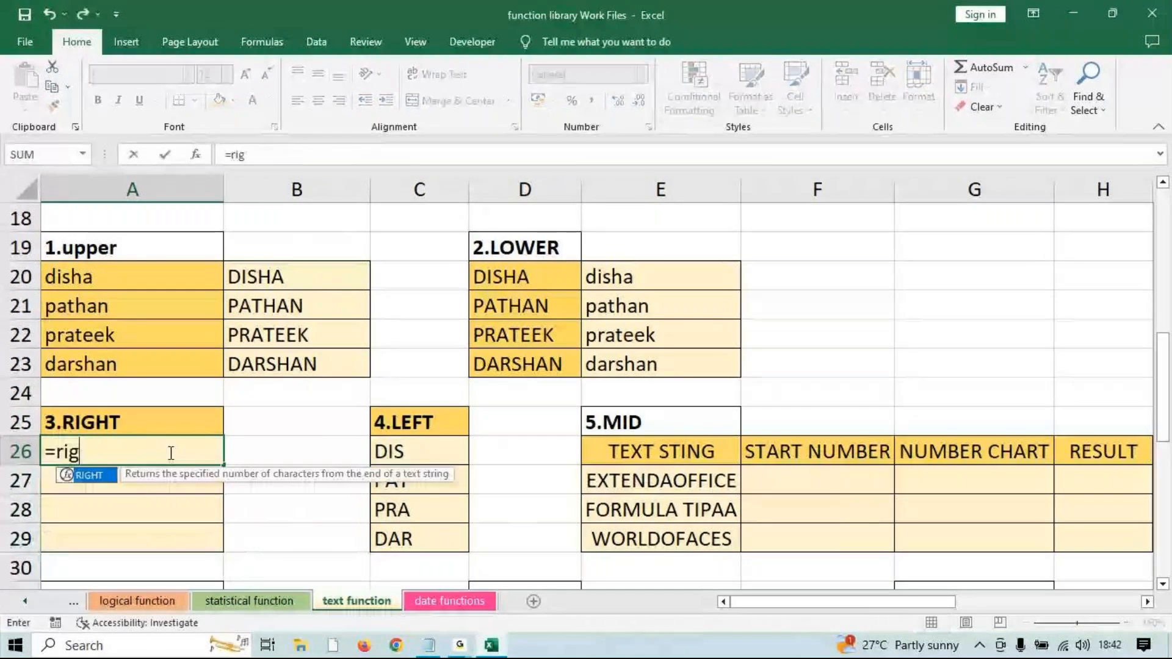
{"action": "key", "text": "Tab"}
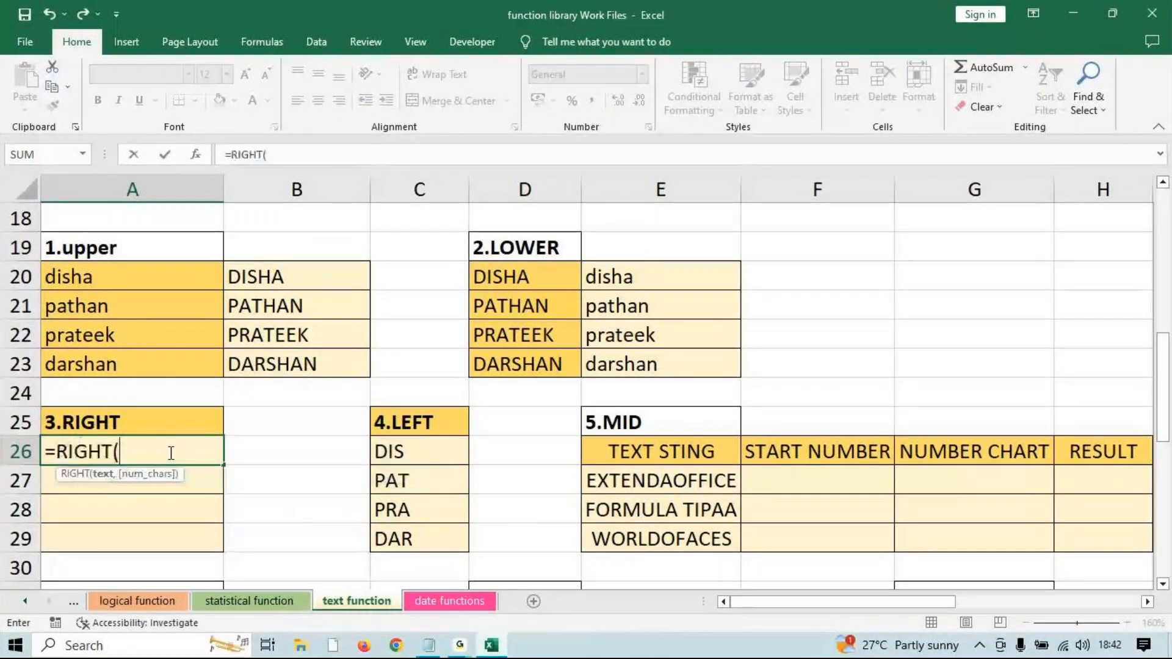
{"action": "left_click", "coordinate": [297, 277]}
{"action": "type", "text": ","}
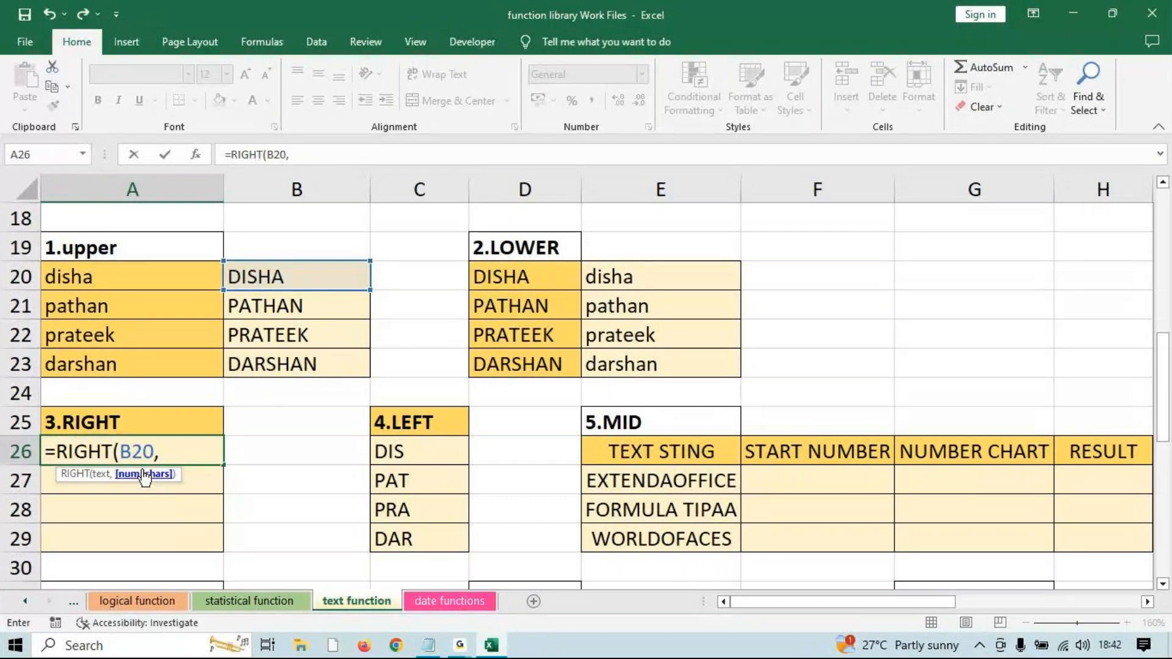
{"action": "type", "text": "2)"}
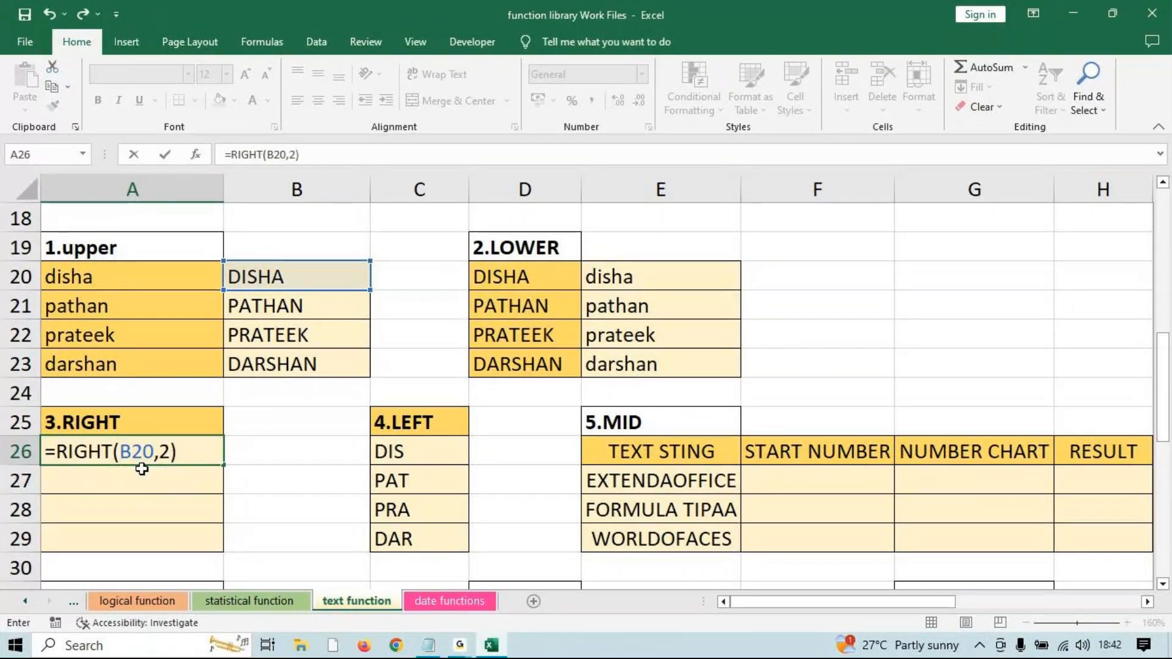
{"action": "key", "text": "Return"}
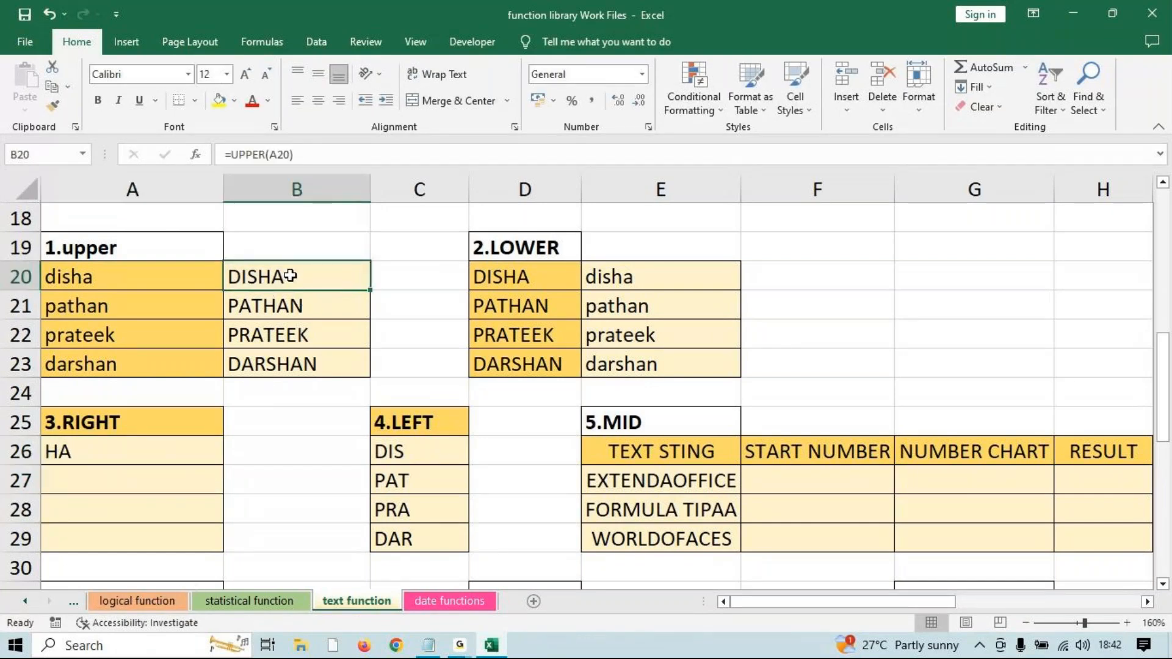
{"action": "left_click", "coordinate": [210, 455]}
{"action": "left_click_drag", "start_coordinate": [223, 464], "coordinate": [188, 542]}
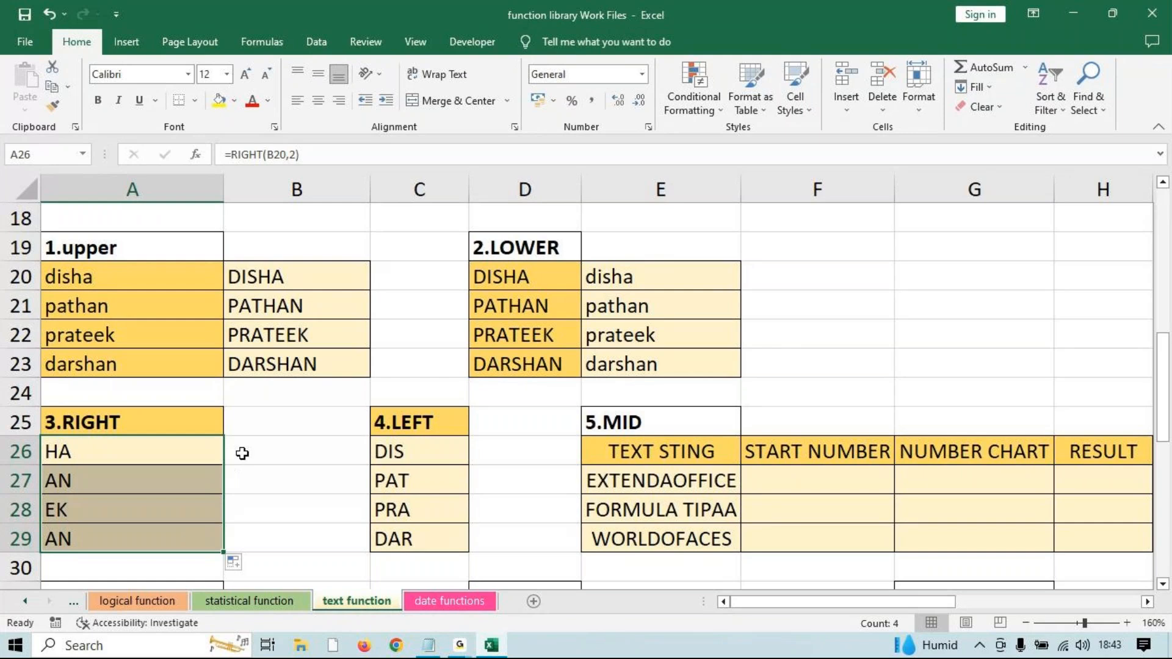
Type =MID(E27,3,3) in F27 to take three characters of EXTENDAOFFICE from position 3.
{"action": "scroll", "coordinate": [794, 421], "scroll_direction": "down", "scroll_amount": 1}
{"action": "scroll", "coordinate": [795, 397], "scroll_direction": "down", "scroll_amount": 1}
{"action": "left_click", "coordinate": [814, 310]}
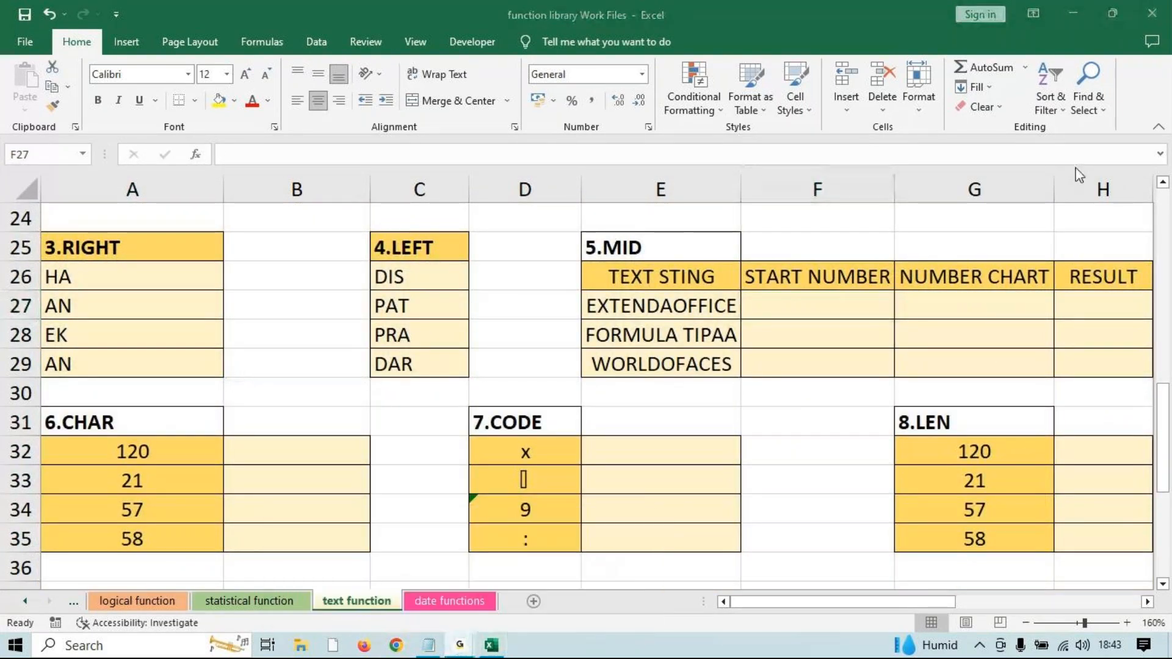
{"action": "left_click", "coordinate": [1072, 17]}
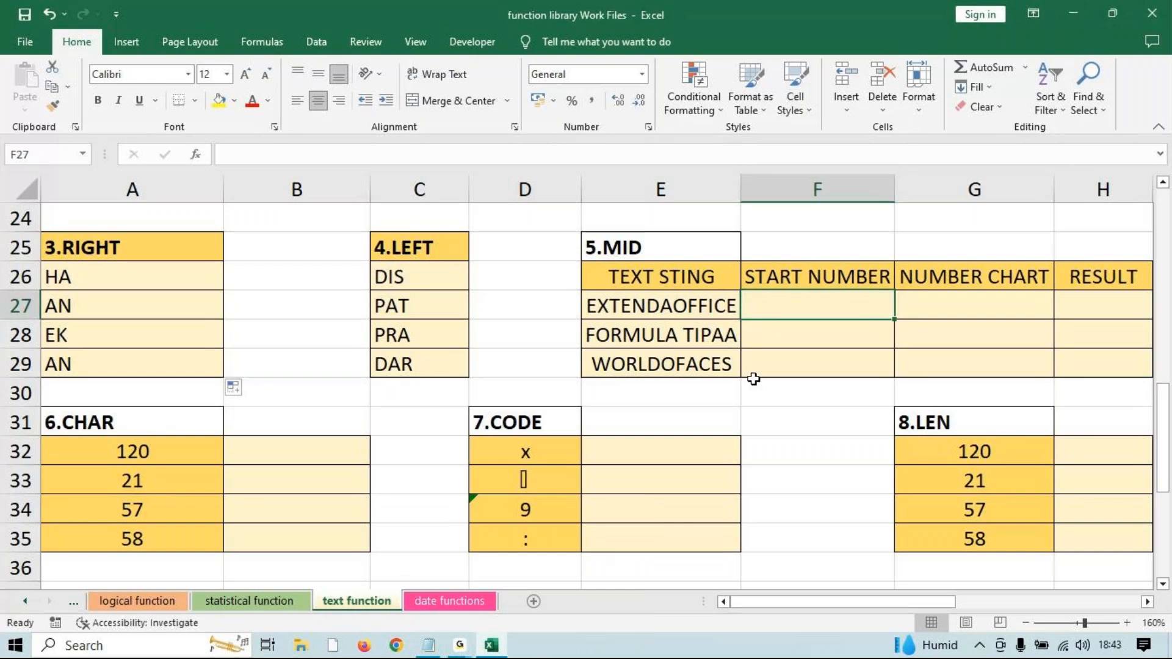
{"action": "left_click", "coordinate": [604, 311]}
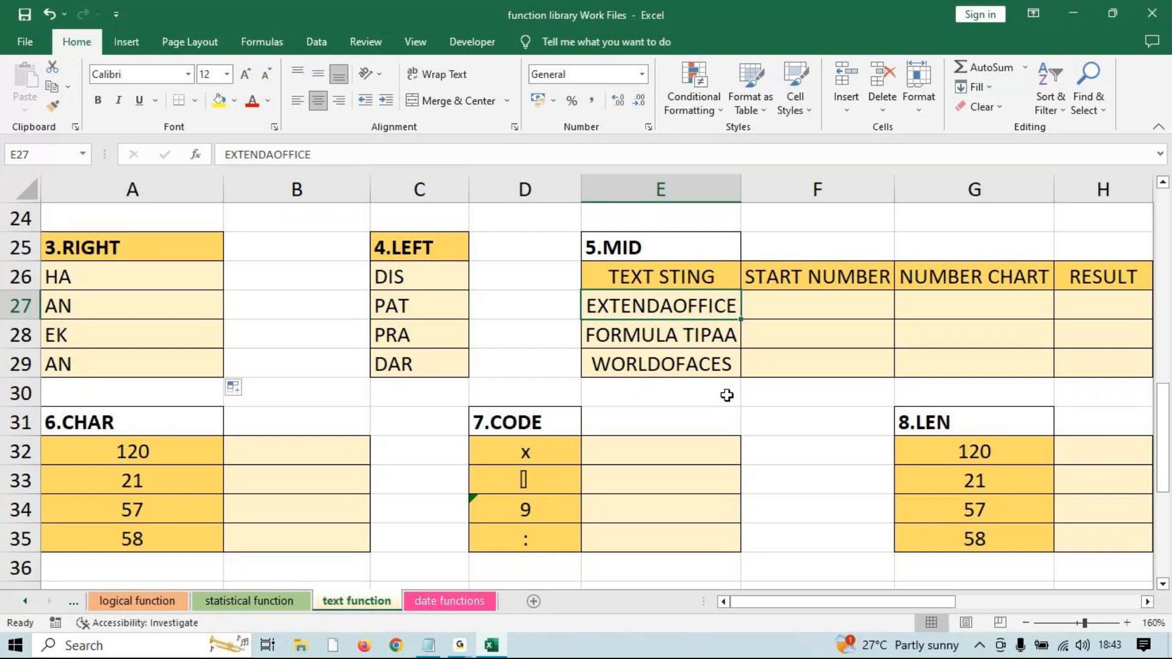
{"action": "left_click", "coordinate": [809, 283]}
{"action": "left_click", "coordinate": [799, 298]}
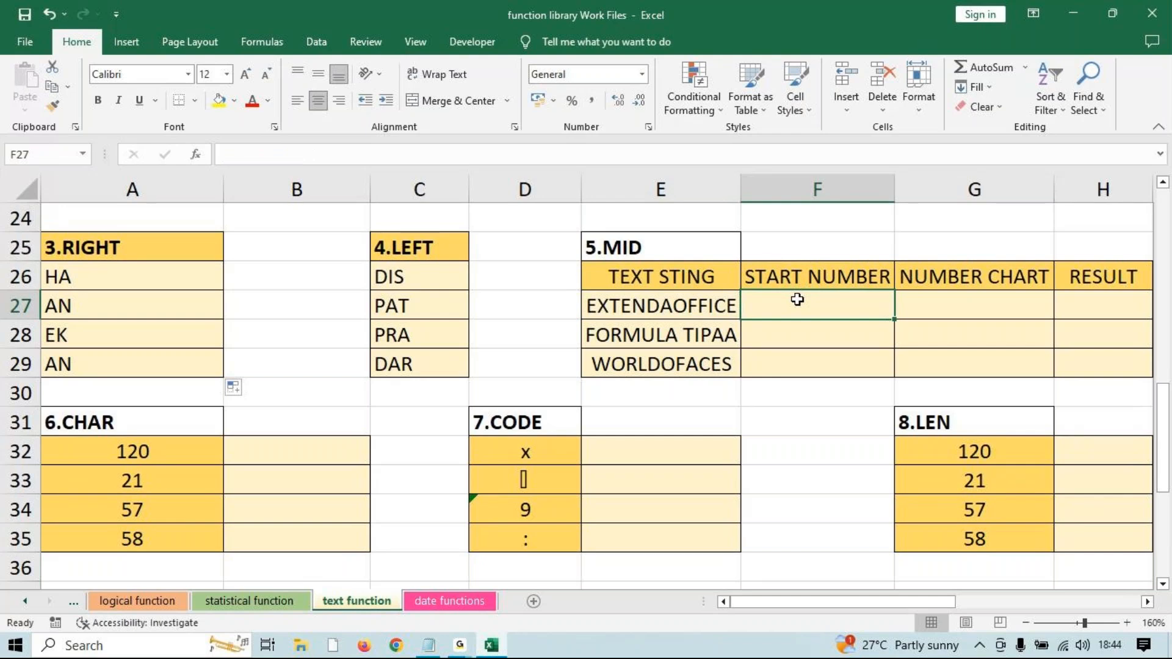
{"action": "type", "text": "="}
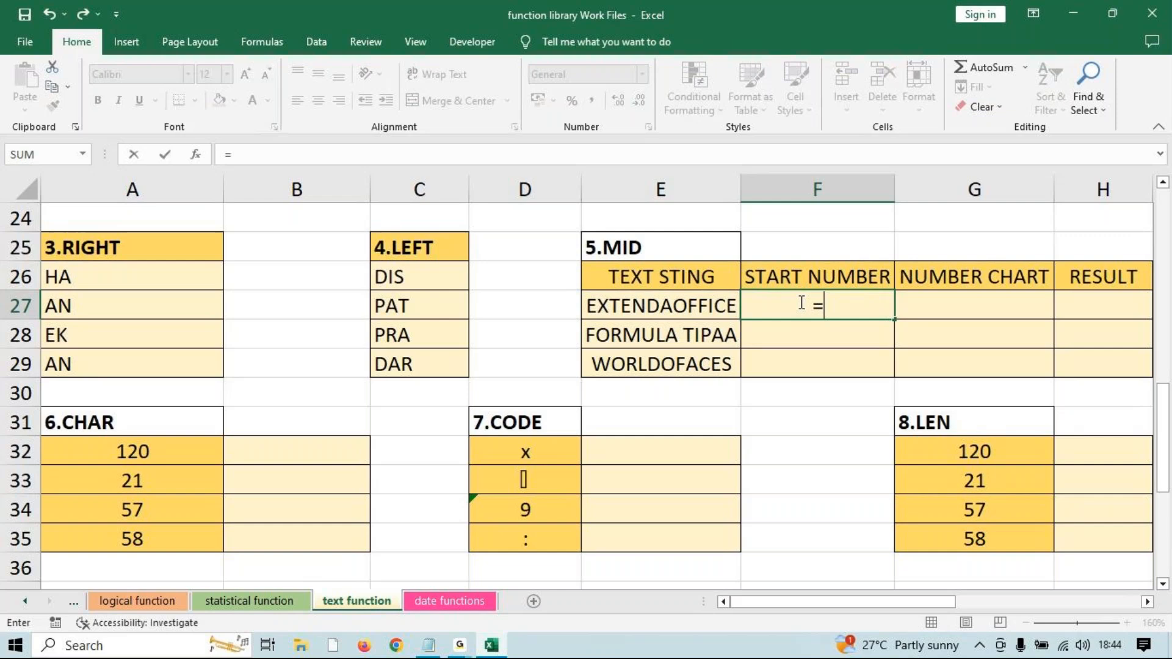
{"action": "type", "text": "mid"}
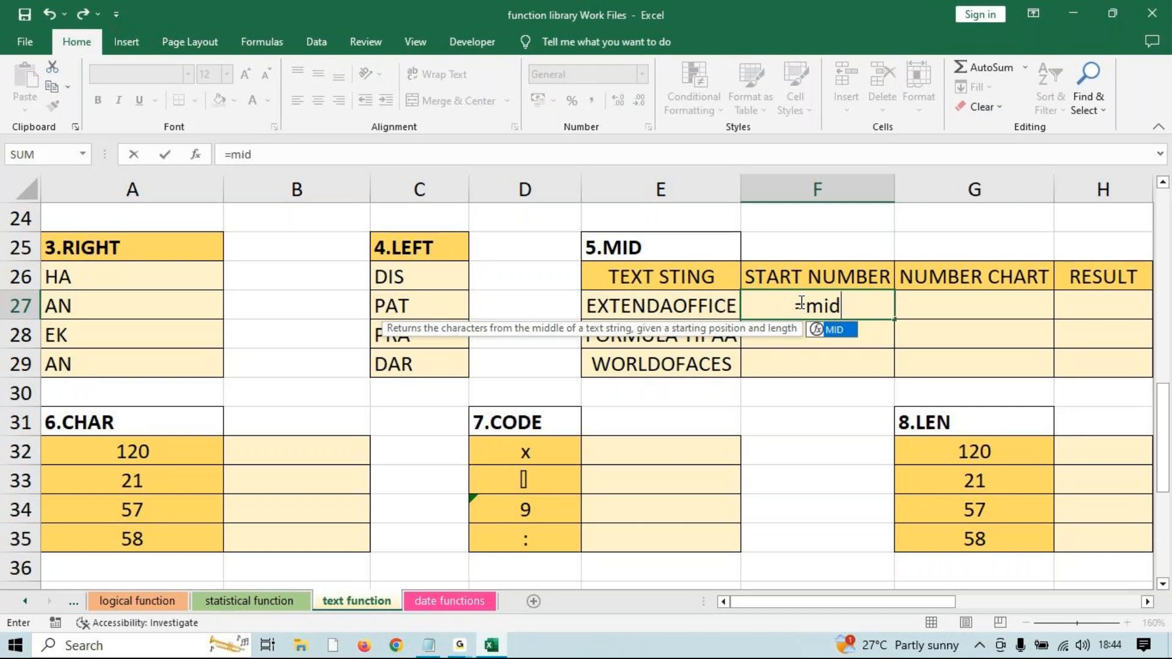
{"action": "key", "text": "Tab"}
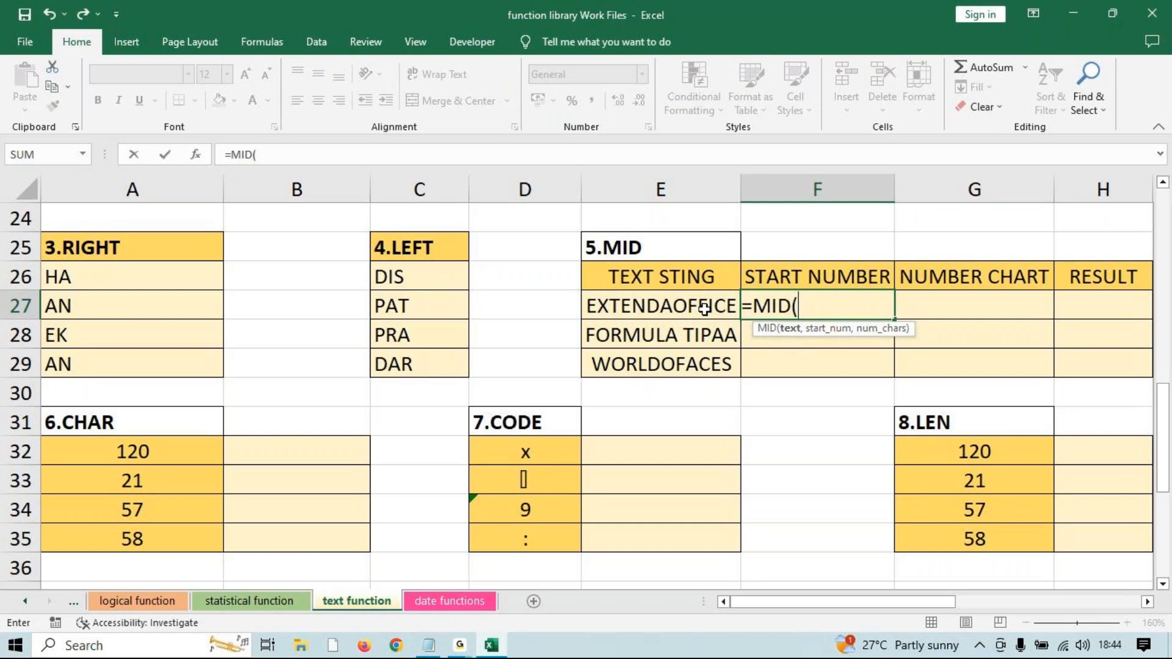
{"action": "left_click", "coordinate": [672, 308]}
{"action": "type", "text": ","}
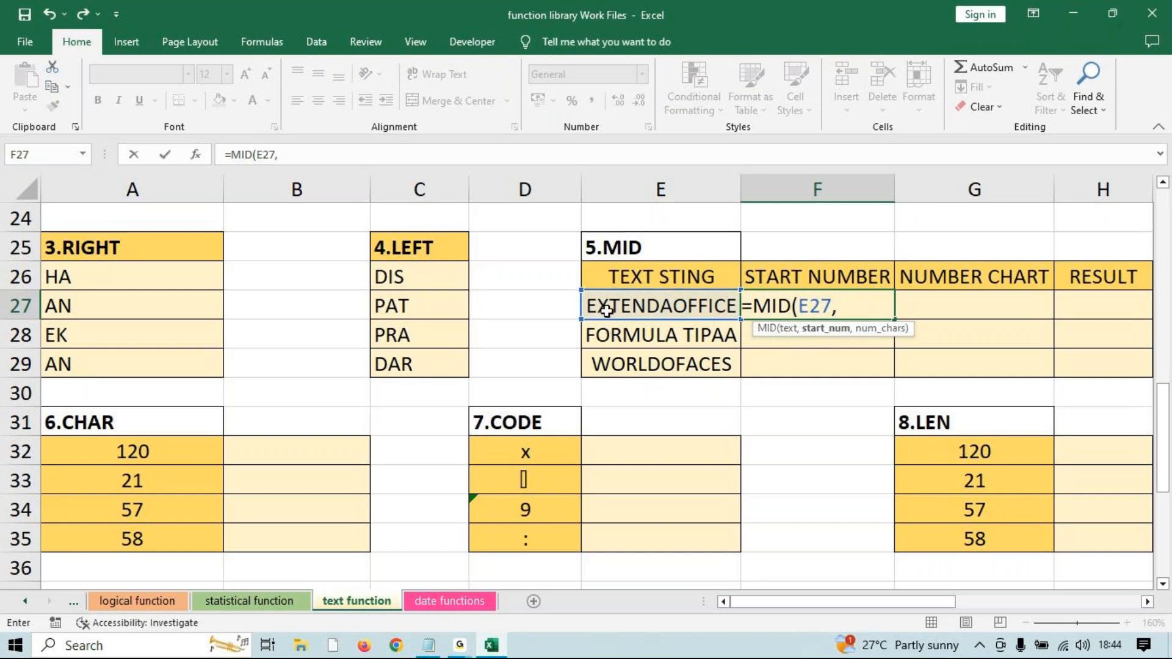
{"action": "type", "text": "3,"}
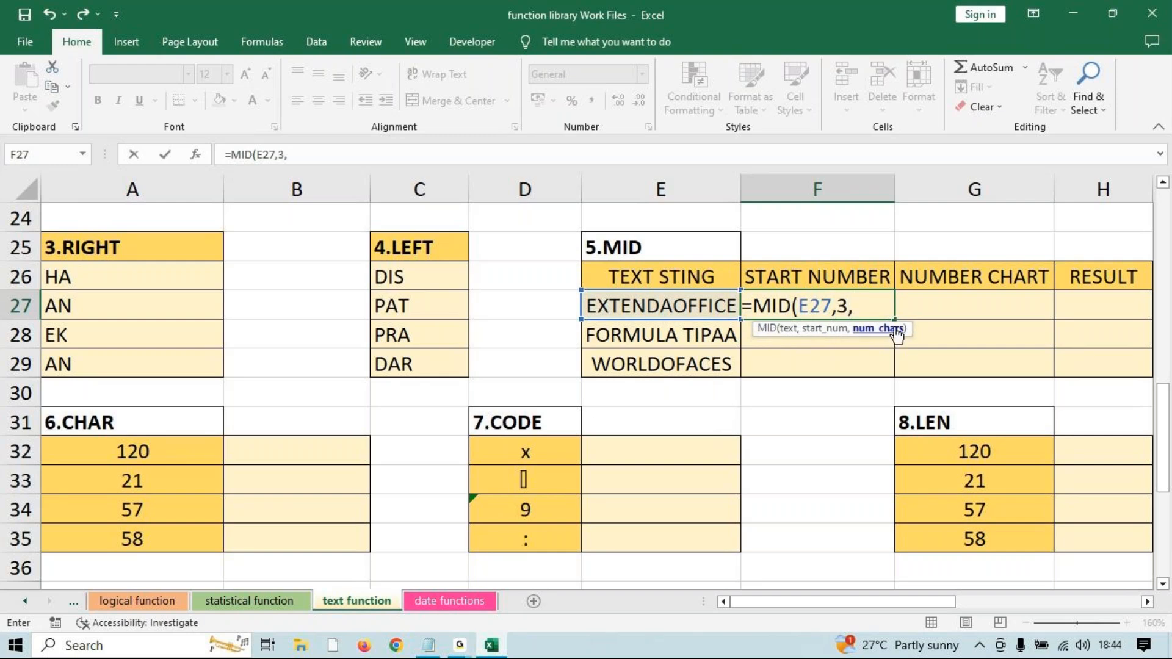
{"action": "type", "text": "3)"}
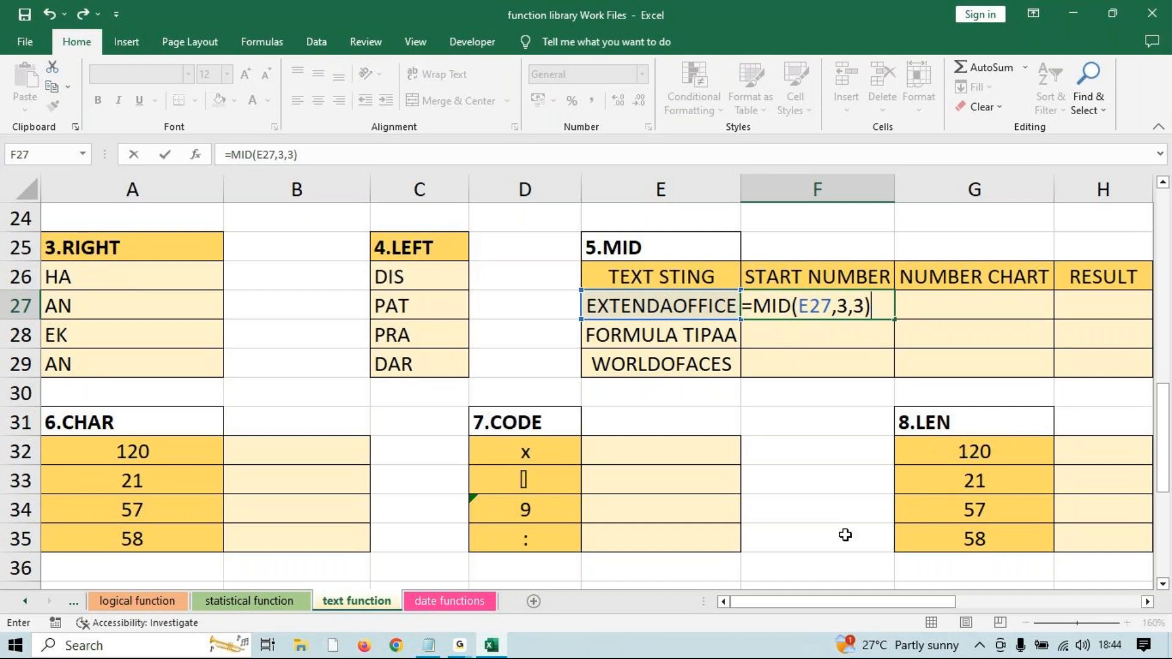
{"action": "left_click", "coordinate": [465, 648]}
Confirm the MID formula in F27 and fill it to F29, giving TEN, RMU, RLD.
{"action": "left_click", "coordinate": [551, 563]}
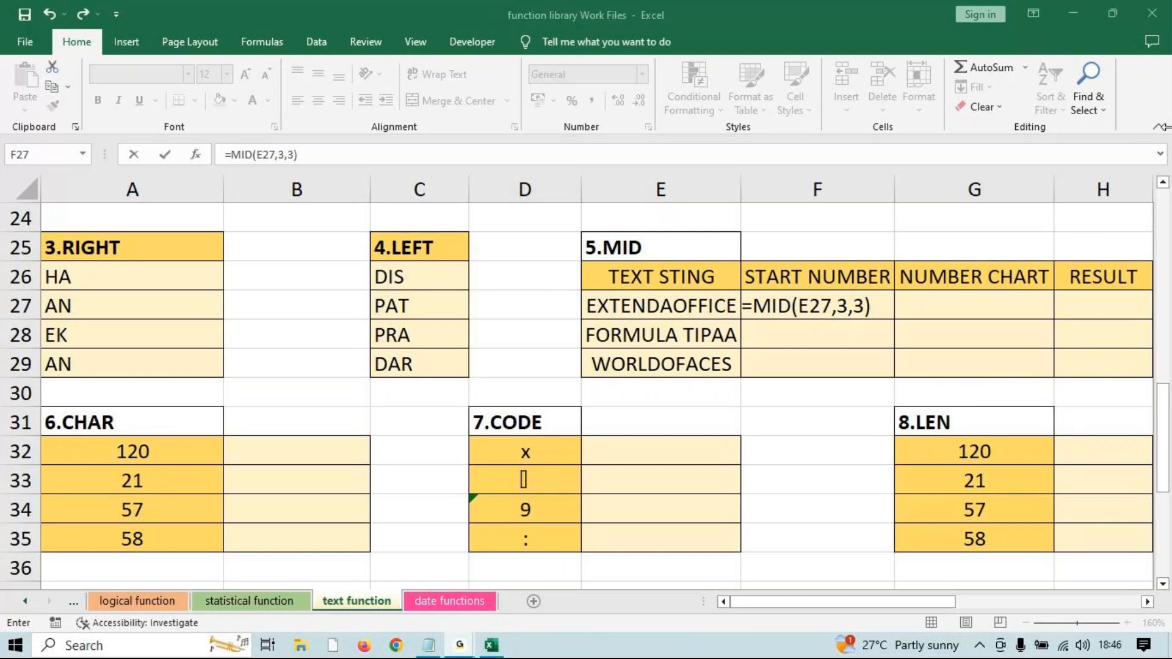
{"action": "left_click", "coordinate": [1075, 13]}
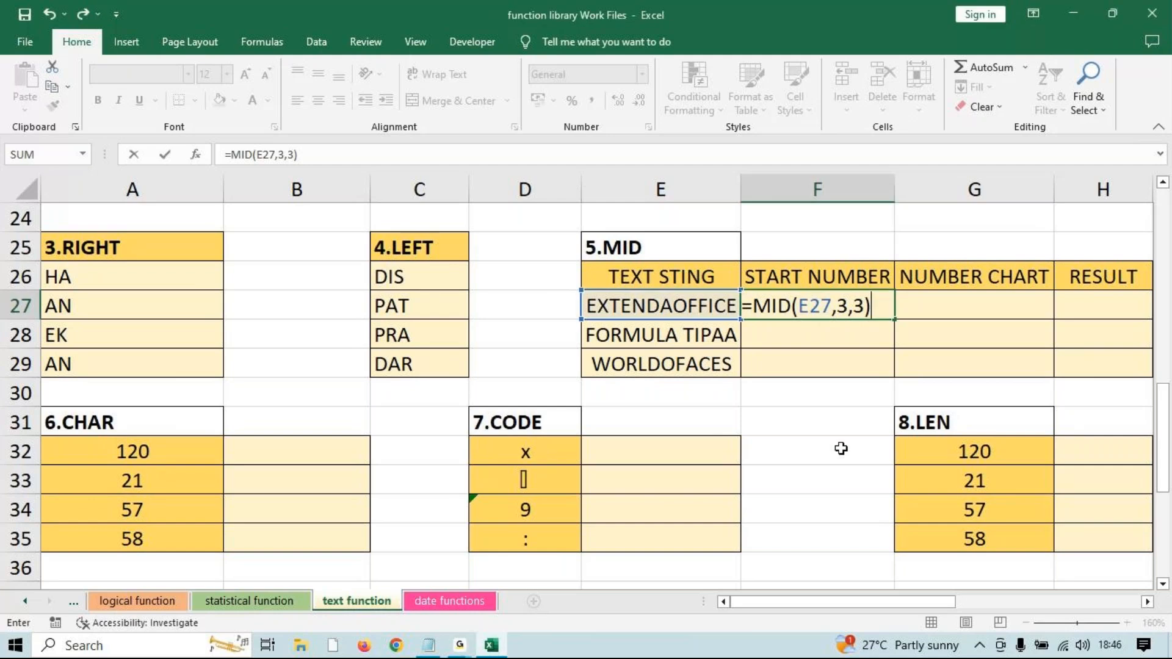
{"action": "left_click", "coordinate": [848, 341]}
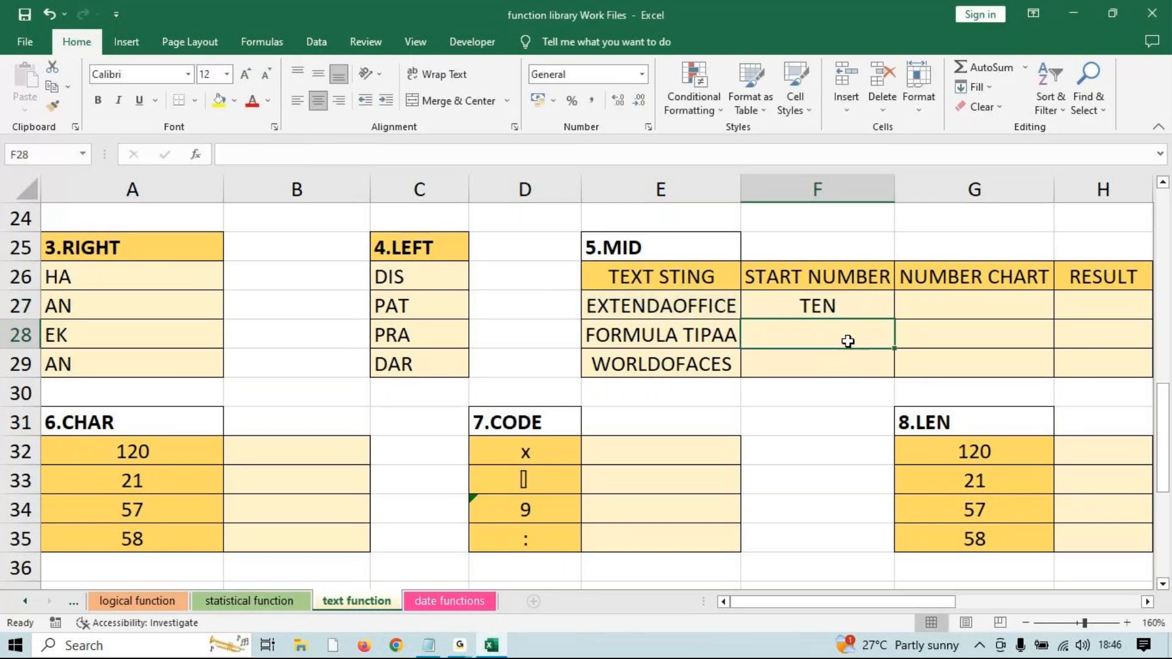
{"action": "left_click", "coordinate": [825, 308]}
{"action": "left_click_drag", "start_coordinate": [894, 320], "coordinate": [878, 377]}
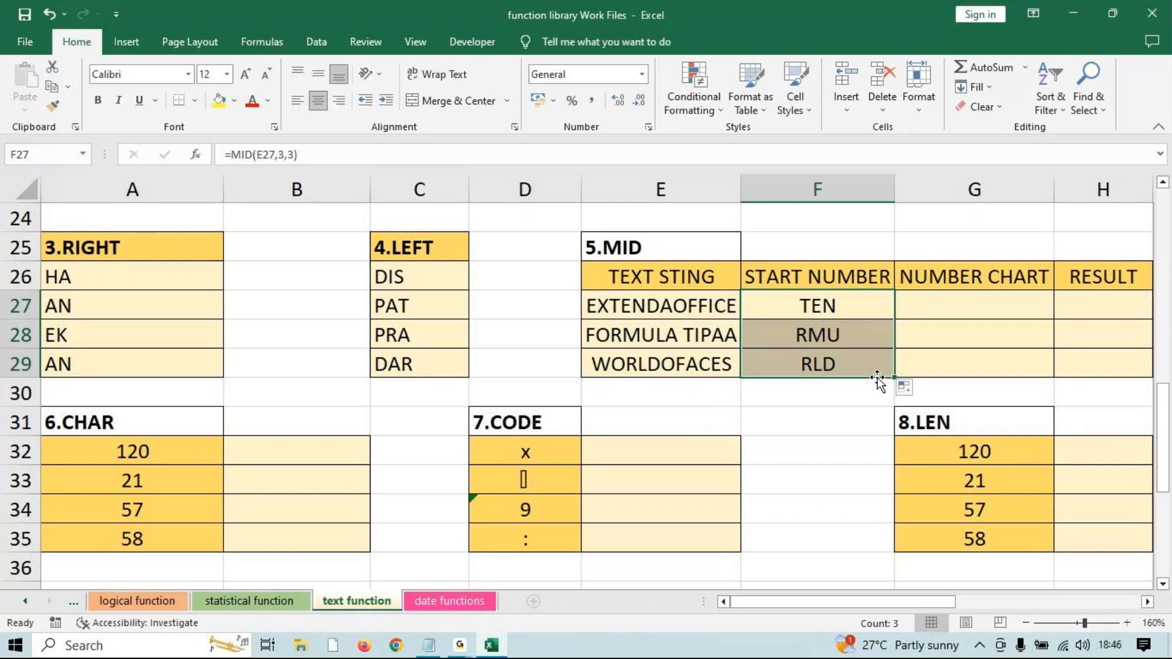
{"action": "scroll", "coordinate": [672, 488], "scroll_direction": "down", "scroll_amount": 1}
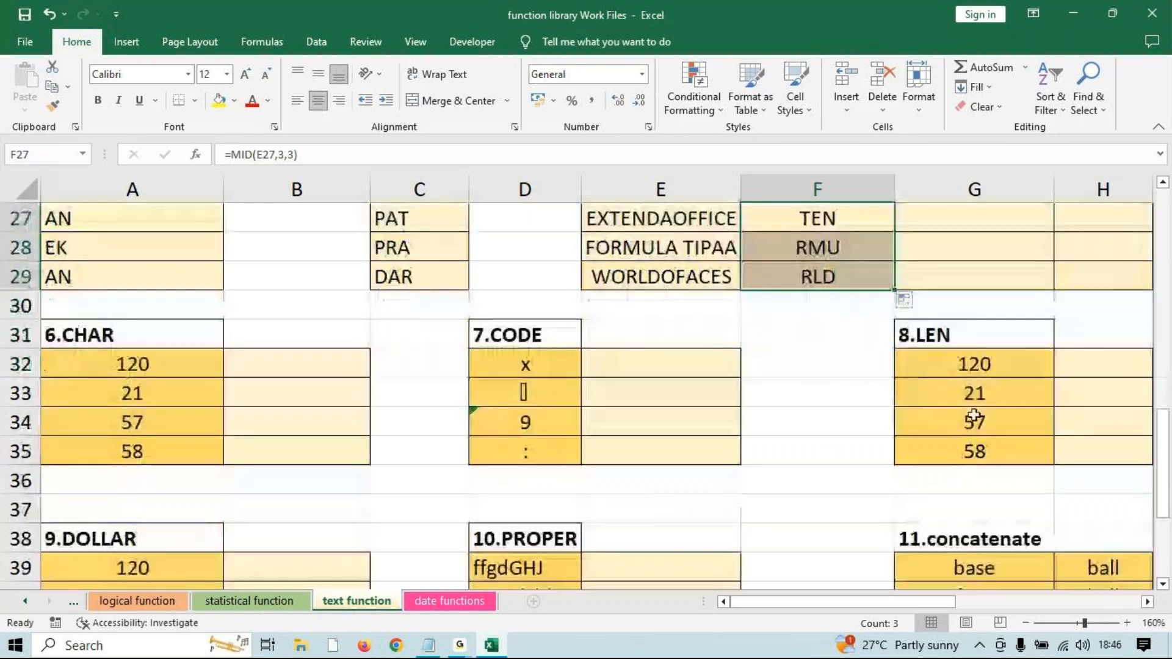
{"action": "scroll", "coordinate": [977, 415], "scroll_direction": "up", "scroll_amount": 3}
{"action": "scroll", "coordinate": [983, 416], "scroll_direction": "down", "scroll_amount": 3}
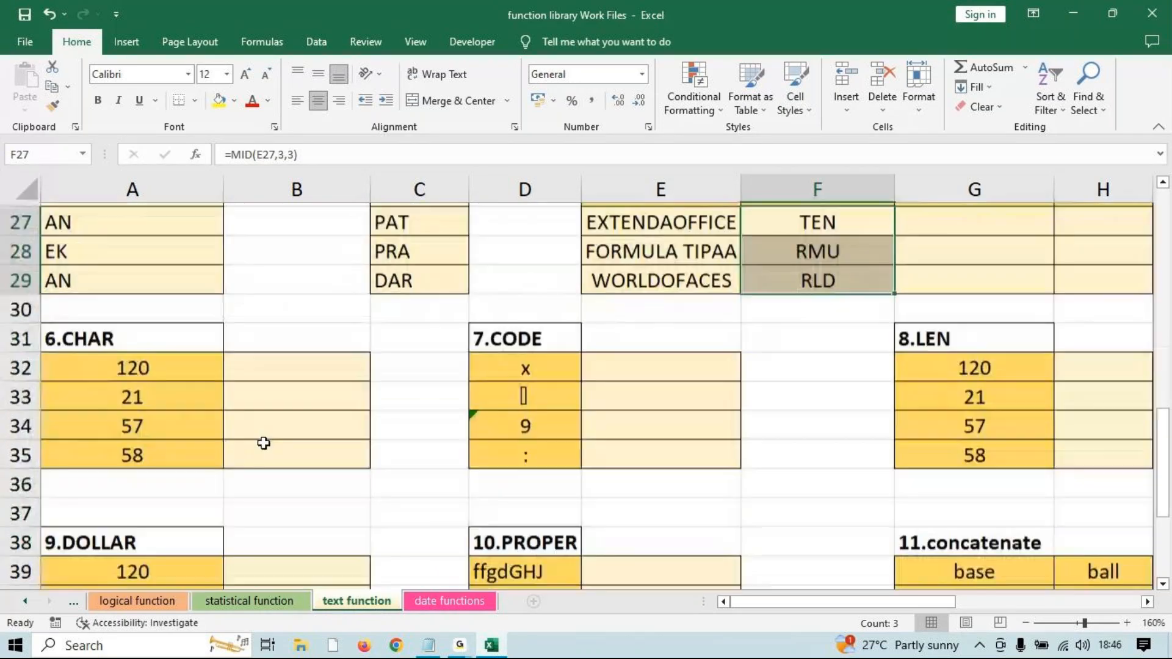
{"action": "left_click", "coordinate": [289, 373]}
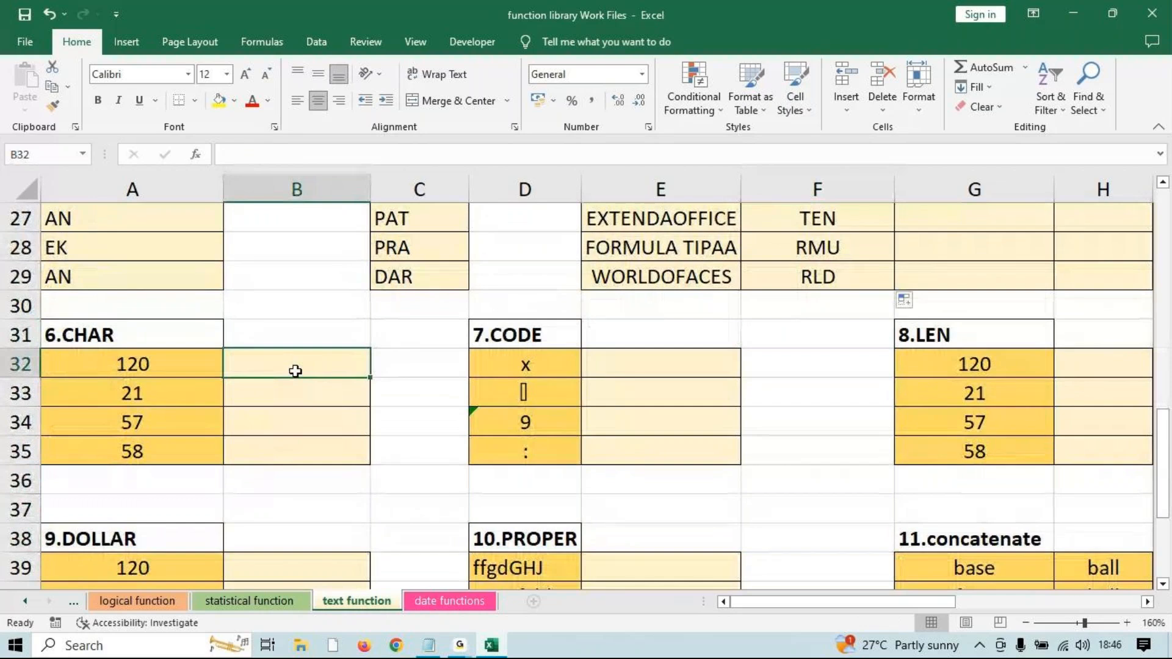
{"action": "left_click", "coordinate": [522, 424]}
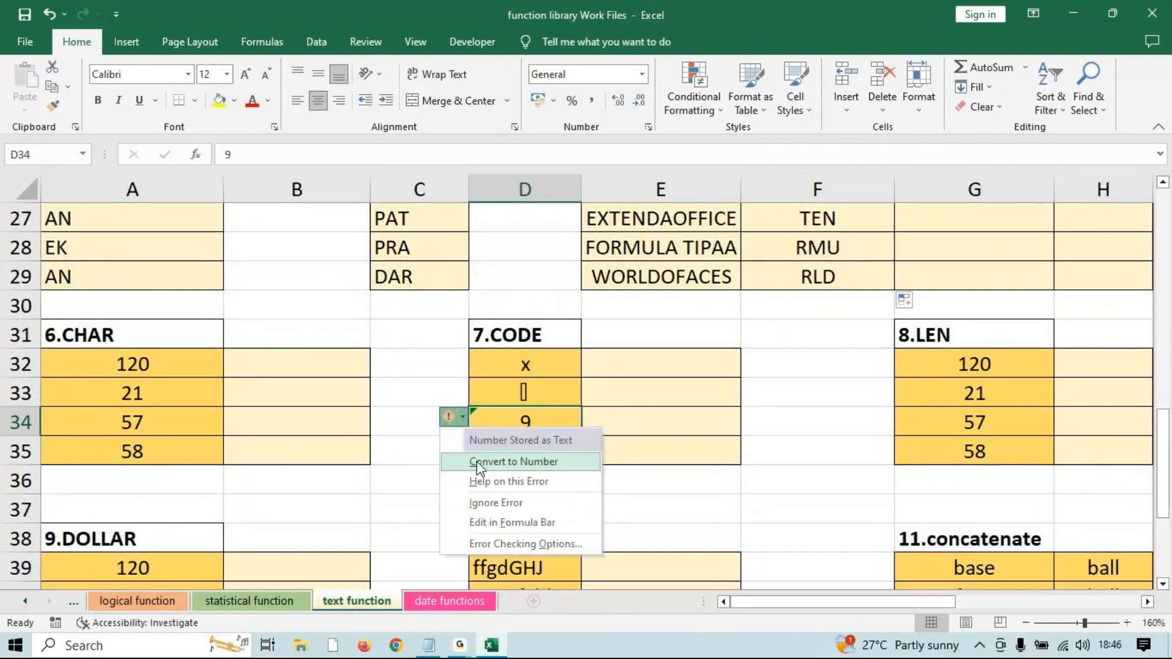
{"action": "left_click", "coordinate": [248, 365]}
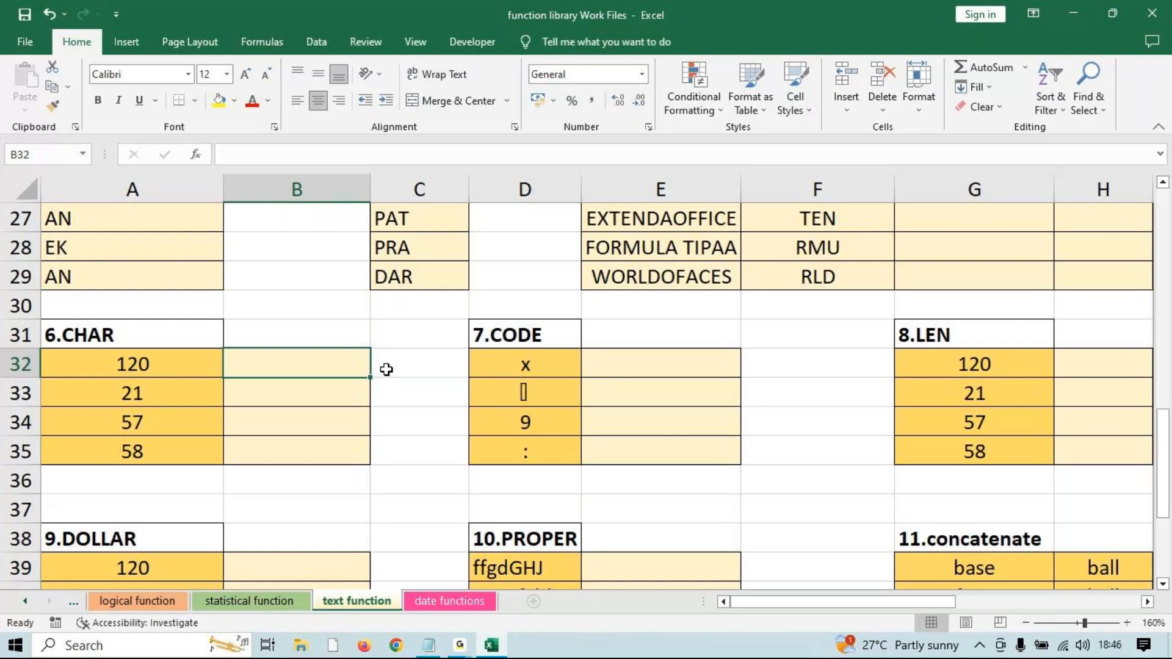
{"action": "key", "text": "Left"}
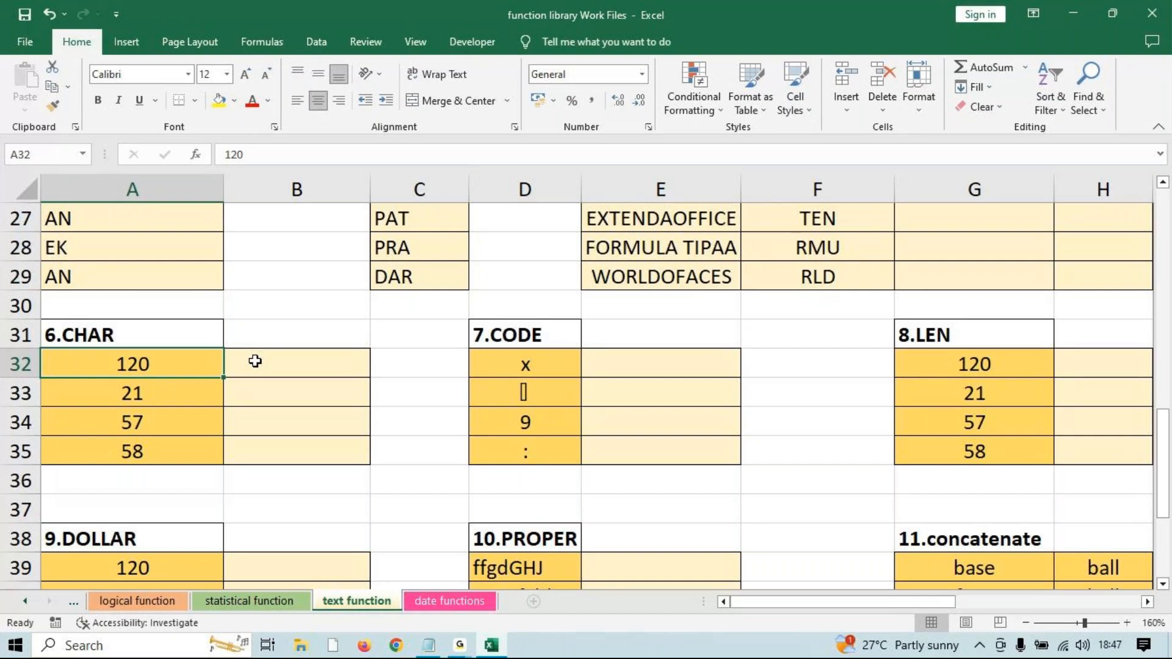
Enter =CHAR(A32) in B32 and fill it to B35, converting codes 120, 21, 57, 58.
{"action": "left_click", "coordinate": [289, 361]}
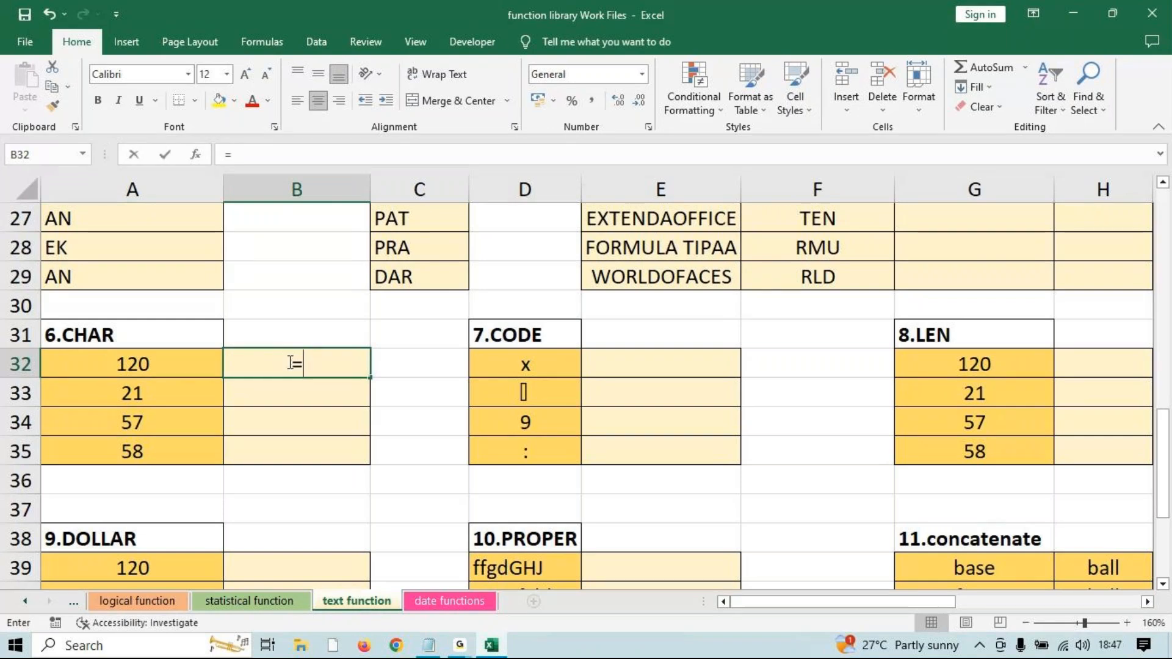
{"action": "type", "text": "=char"}
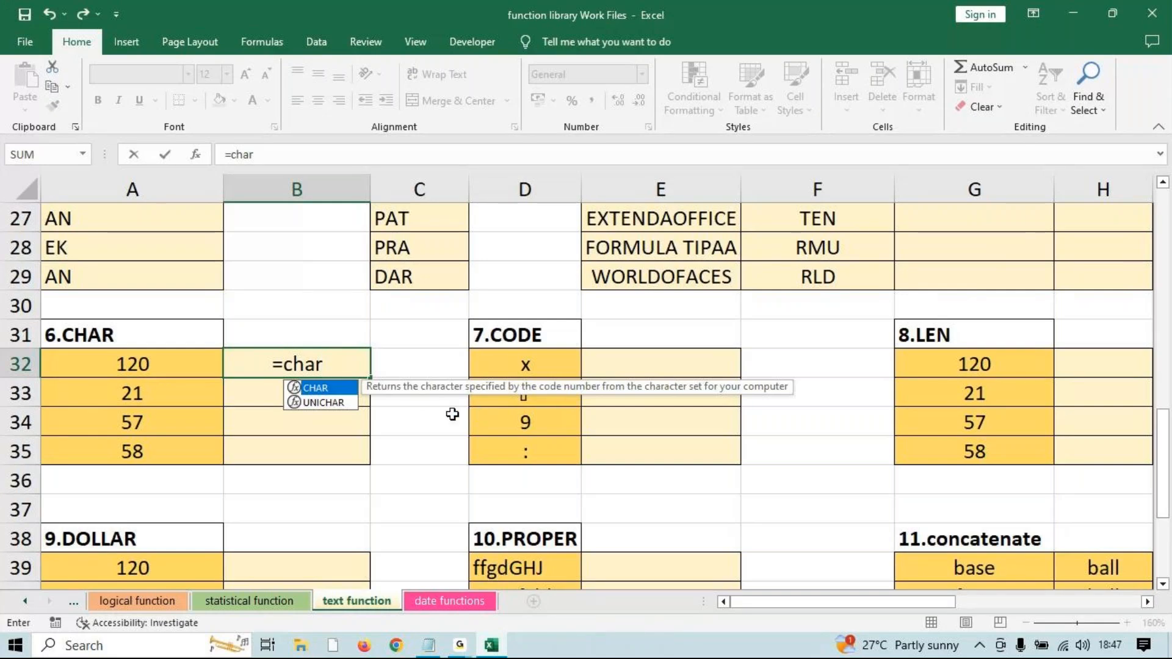
{"action": "key", "text": "Tab"}
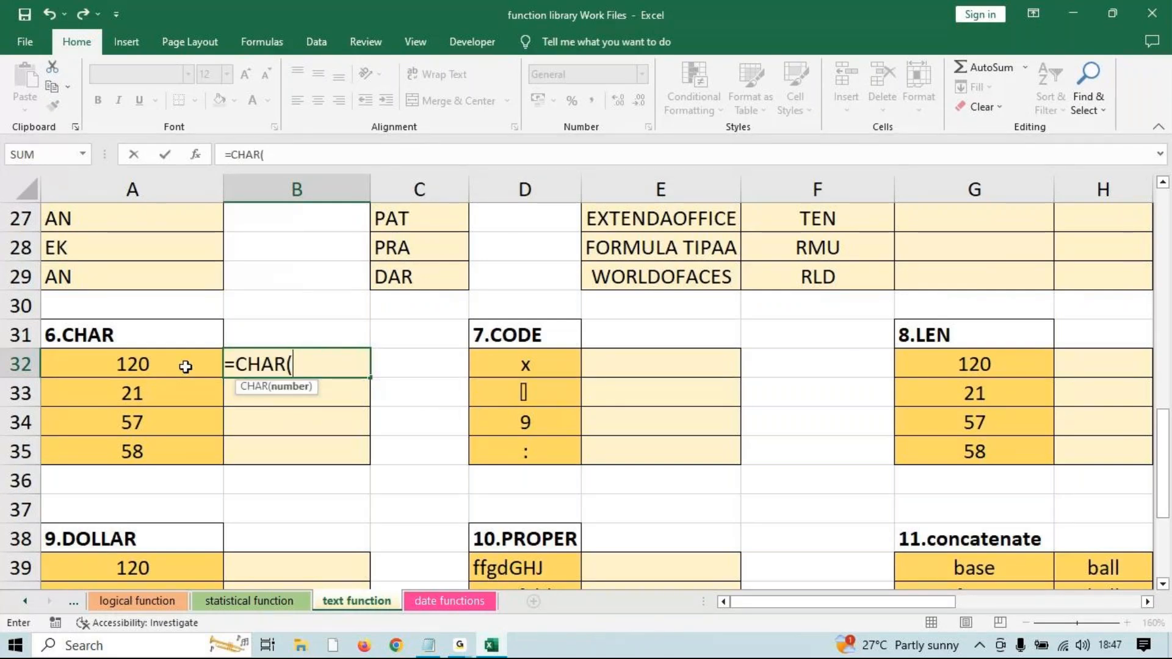
{"action": "left_click", "coordinate": [122, 364]}
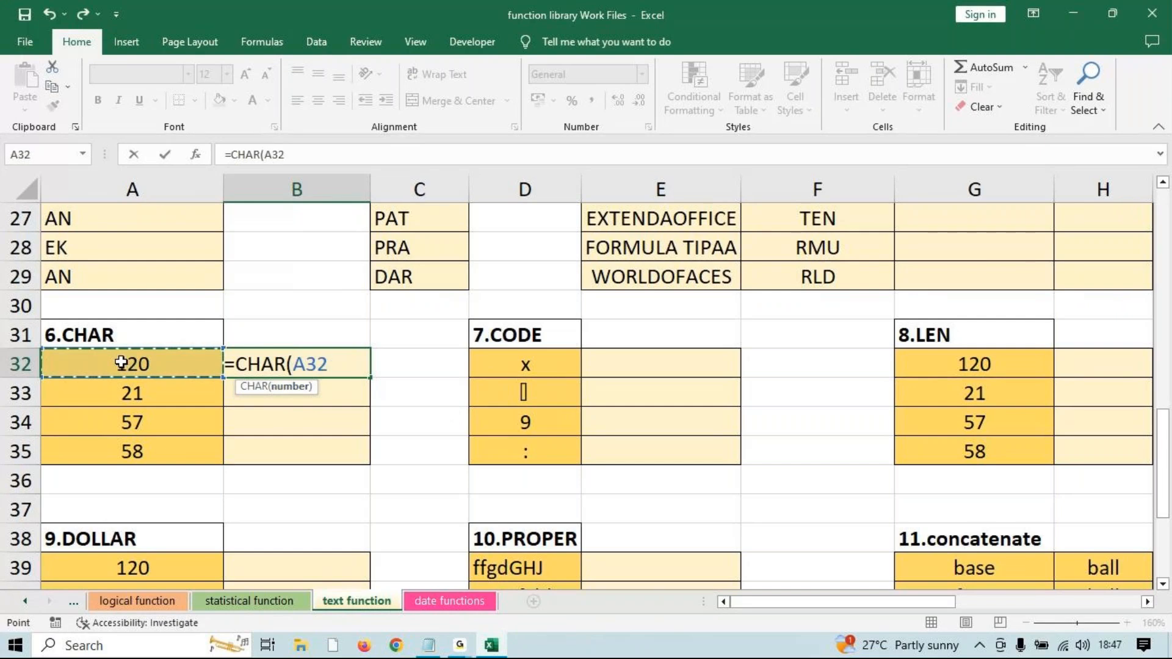
{"action": "key", "text": "Return"}
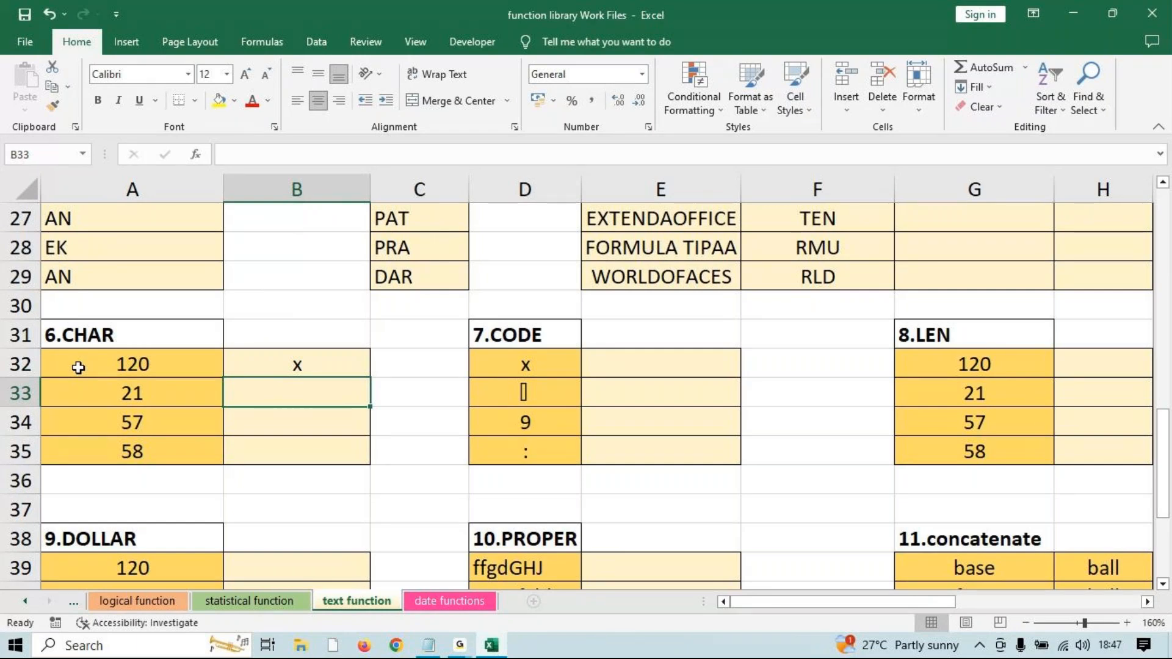
{"action": "left_click", "coordinate": [318, 364]}
{"action": "left_click_drag", "start_coordinate": [370, 378], "coordinate": [357, 465]}
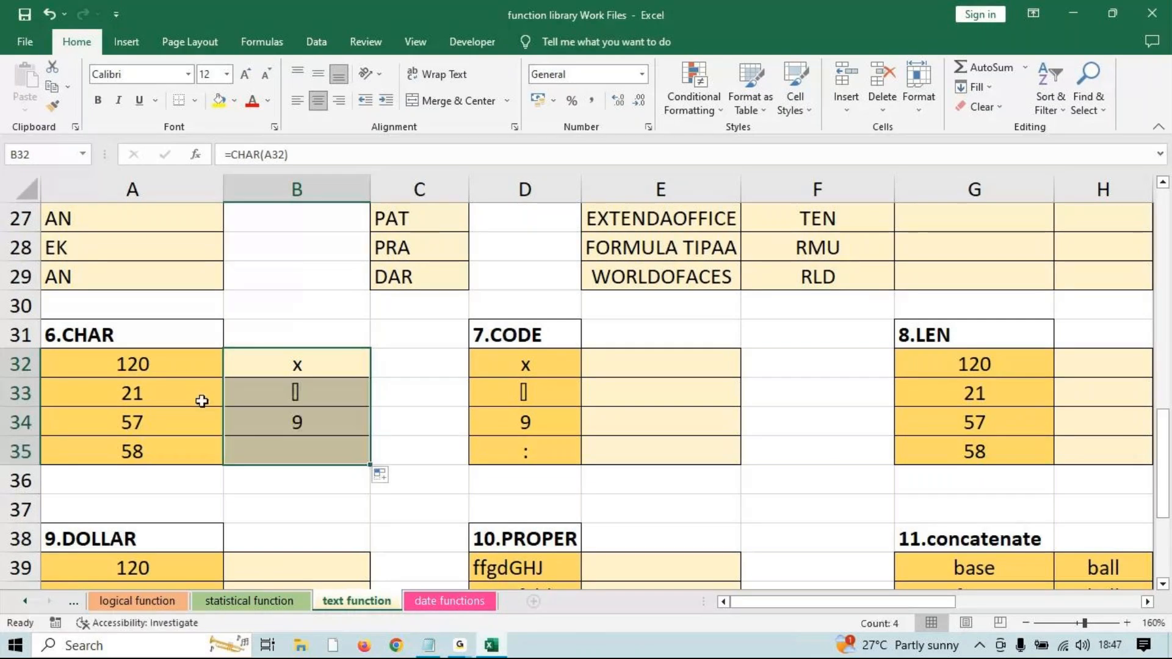
{"action": "left_click", "coordinate": [614, 366]}
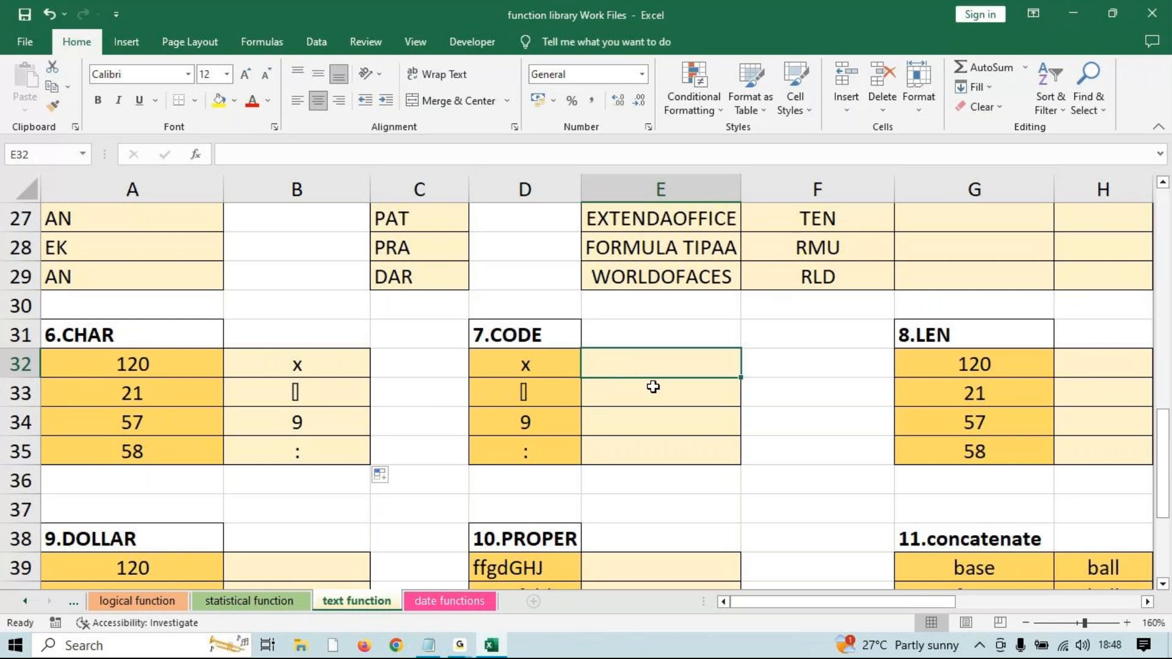
Enter =CODE(D32) in E32 and fill it down to E35, returning 120, 21, 57 and 58.
{"action": "type", "text": "=code"}
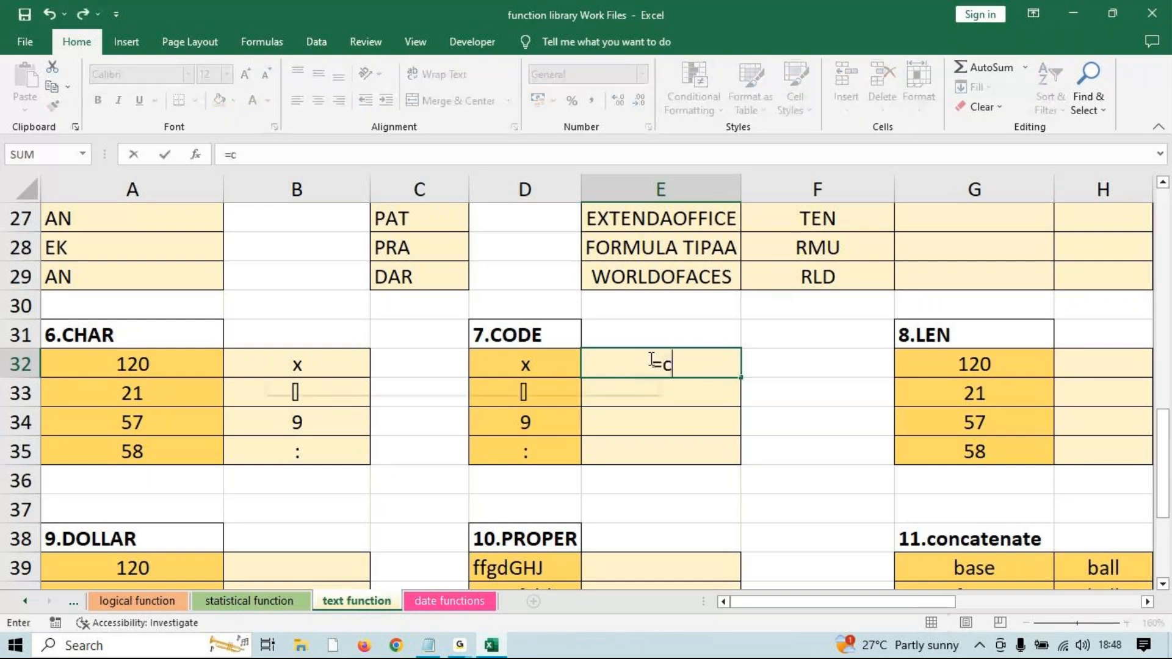
{"action": "key", "text": "Tab"}
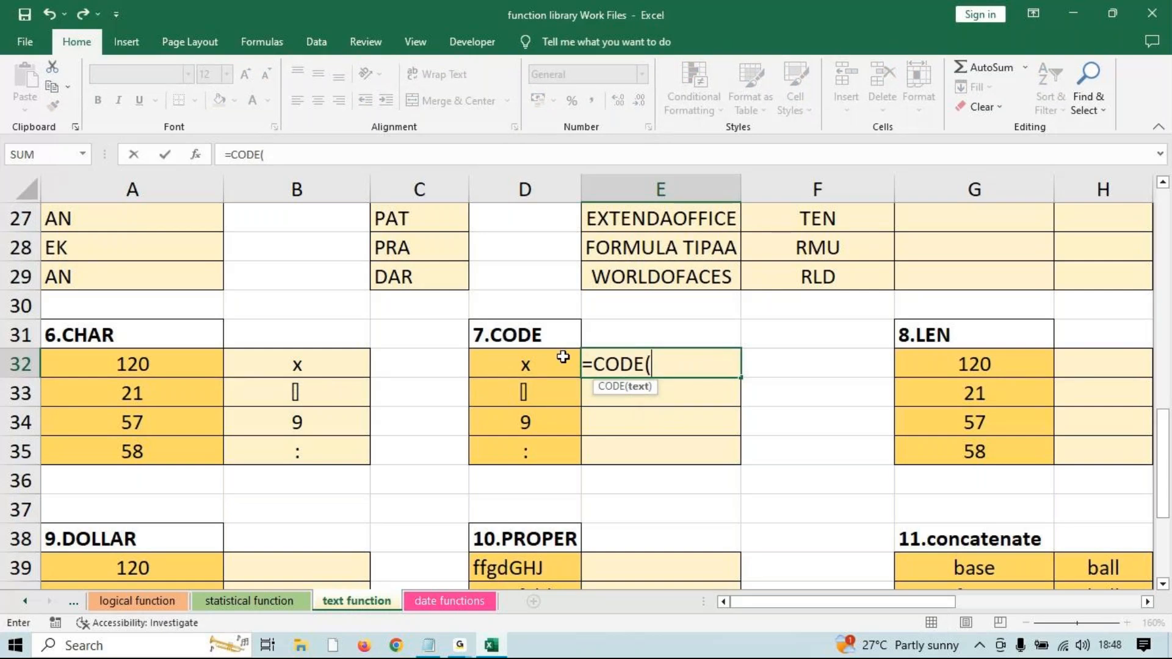
{"action": "left_click", "coordinate": [537, 359]}
{"action": "type", "text": ")"}
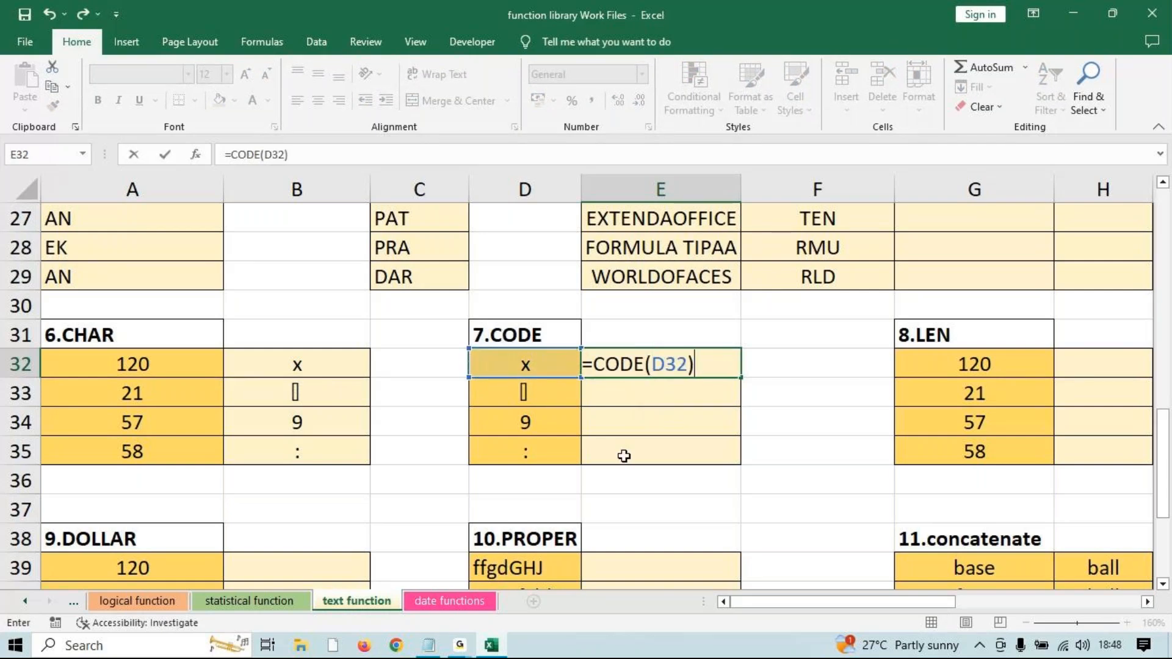
{"action": "key", "text": "Return"}
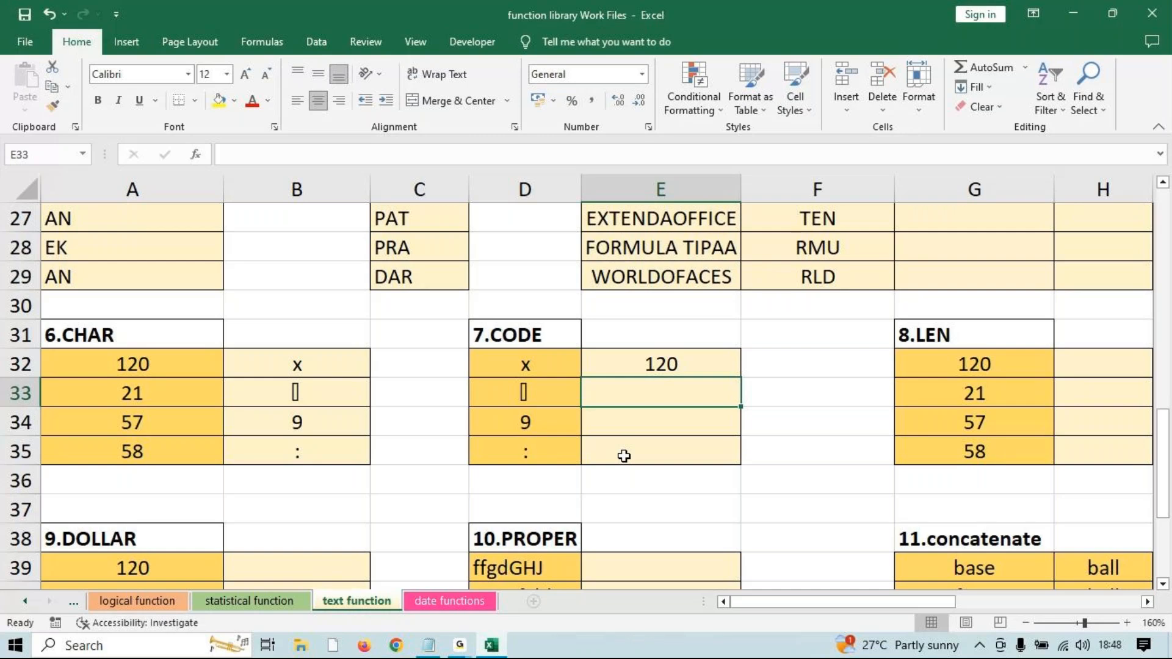
{"action": "left_click", "coordinate": [700, 364]}
{"action": "left_click_drag", "start_coordinate": [740, 378], "coordinate": [741, 464]}
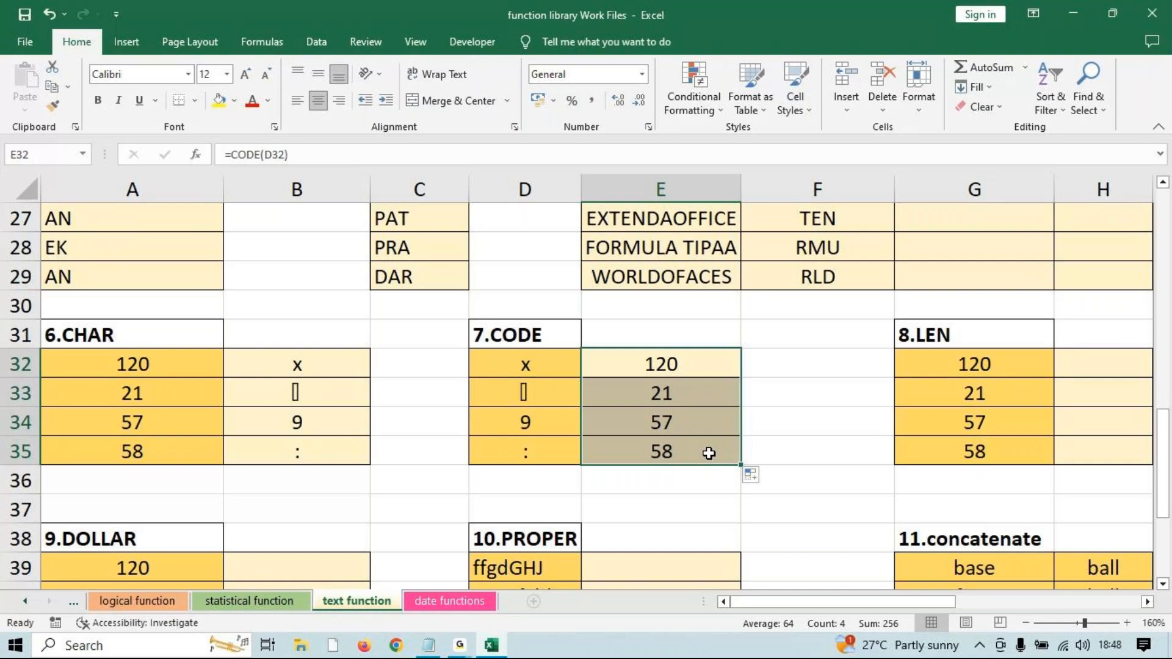
Compare code 120 in A32 and character x in D32 with the CODE formula in E32.
{"action": "left_click", "coordinate": [149, 370]}
{"action": "left_click", "coordinate": [525, 364]}
{"action": "left_click", "coordinate": [686, 364]}
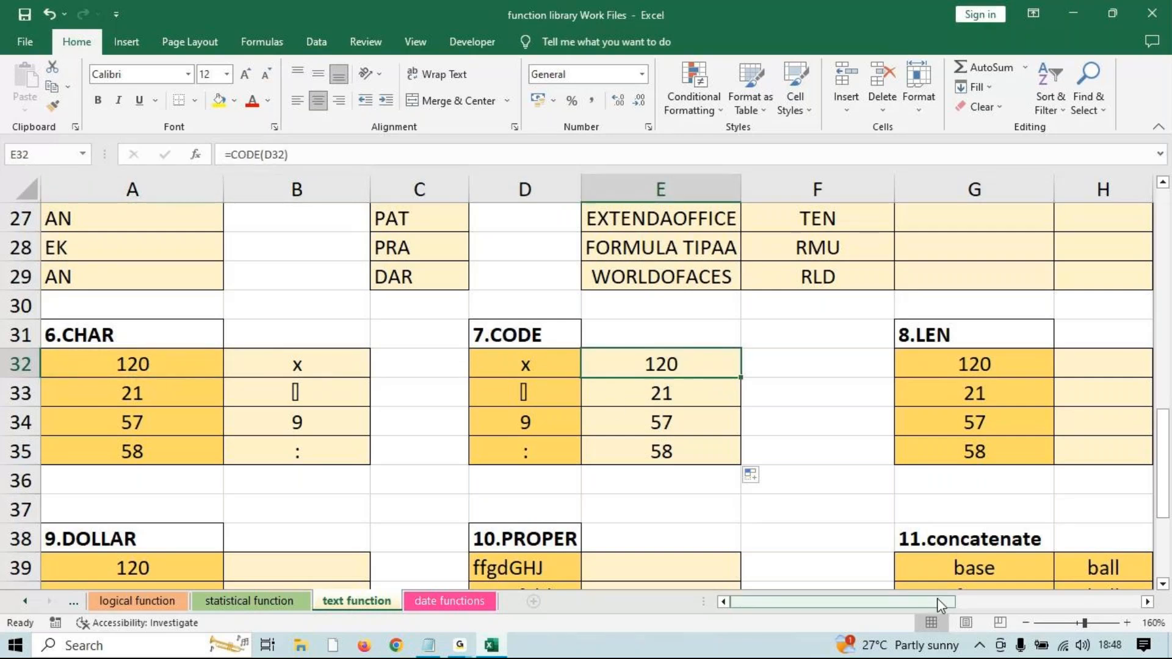
{"action": "left_click", "coordinate": [457, 645]}
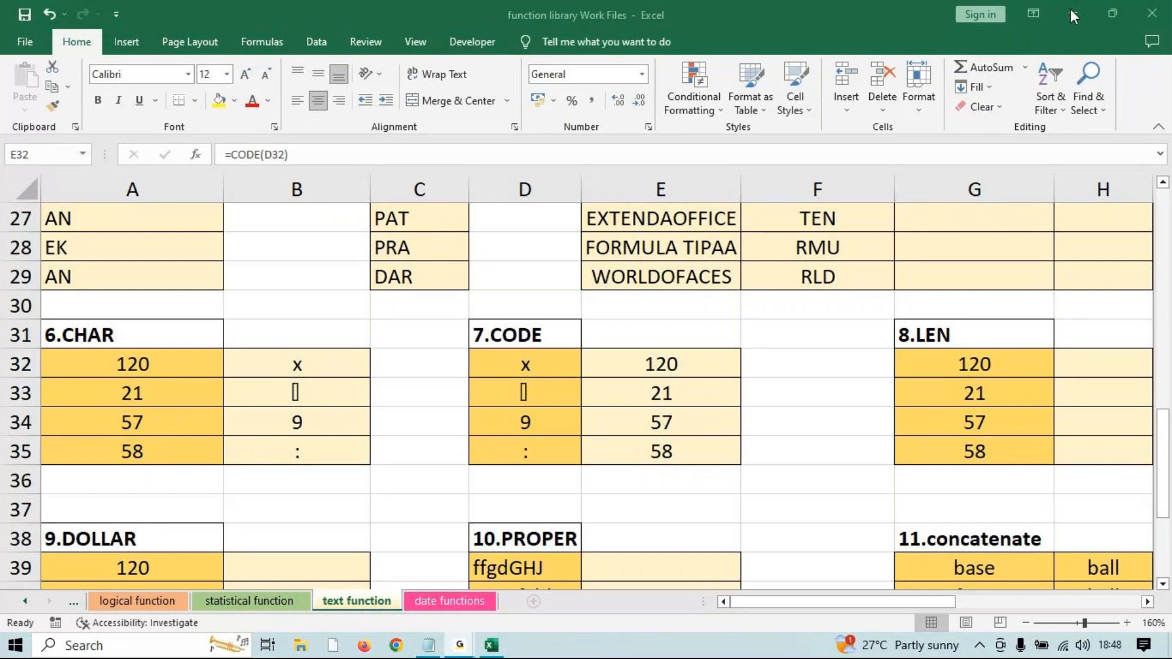
Enter =MID(E27,3,5) in G27 and fill it to G29, giving TENDA, RMULA and RLDOF.
{"action": "scroll", "coordinate": [942, 477], "scroll_direction": "up", "scroll_amount": 3}
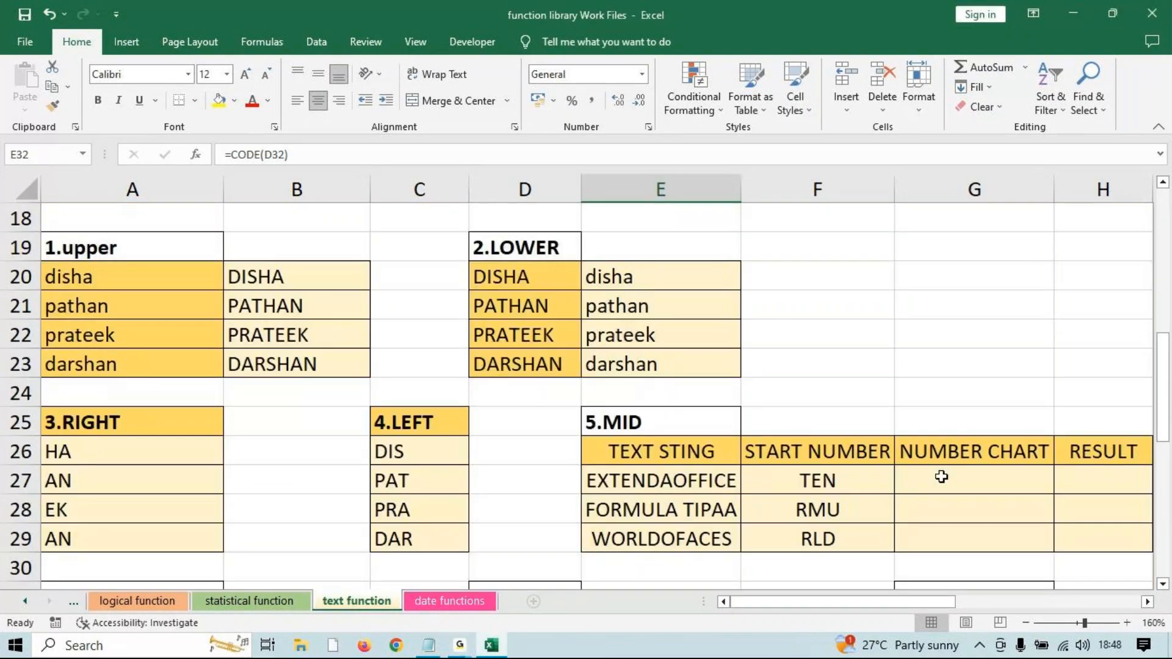
{"action": "scroll", "coordinate": [942, 477], "scroll_direction": "down", "scroll_amount": 2}
{"action": "left_click", "coordinate": [960, 308]}
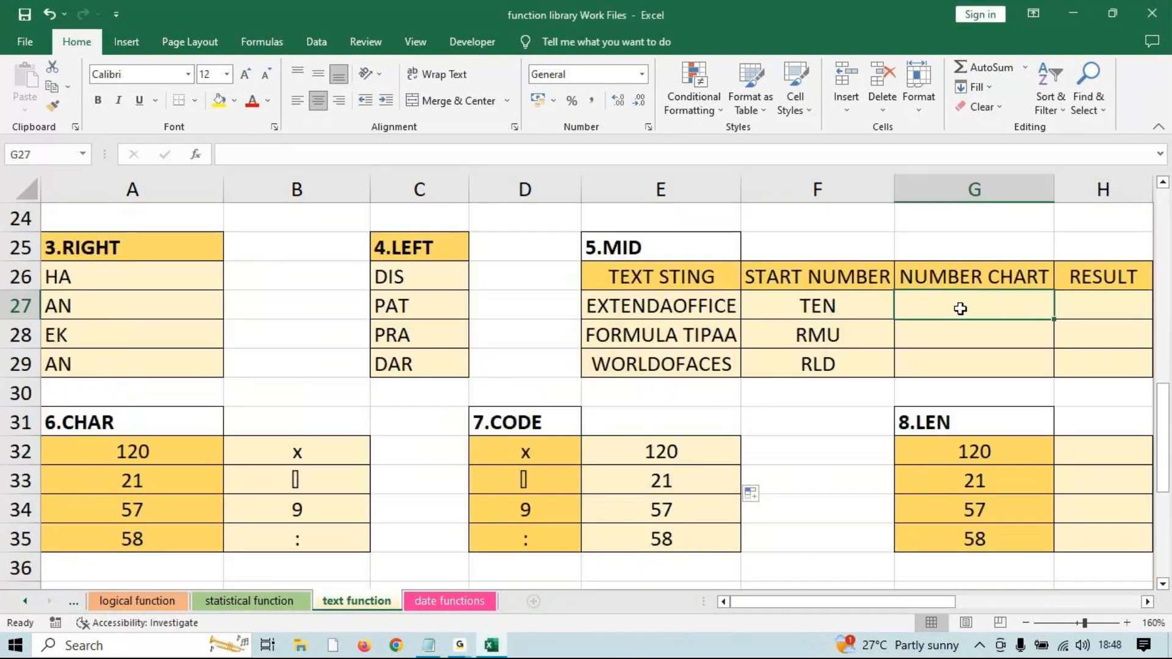
{"action": "type", "text": "=mi"}
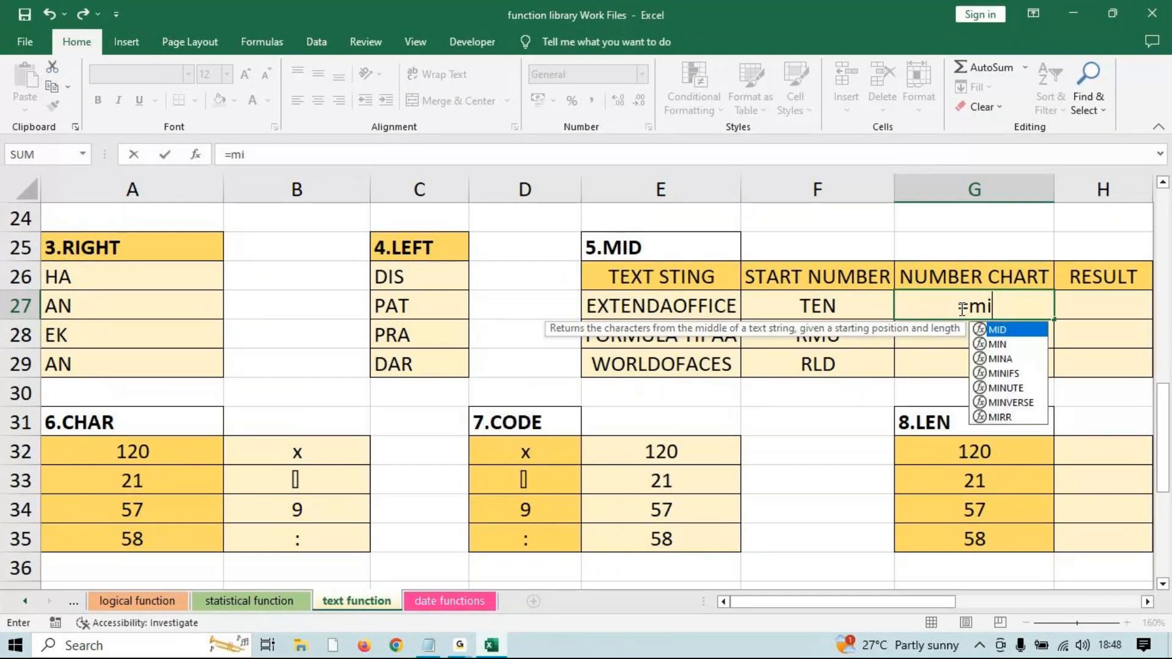
{"action": "type", "text": "d"}
{"action": "key", "text": "Tab"}
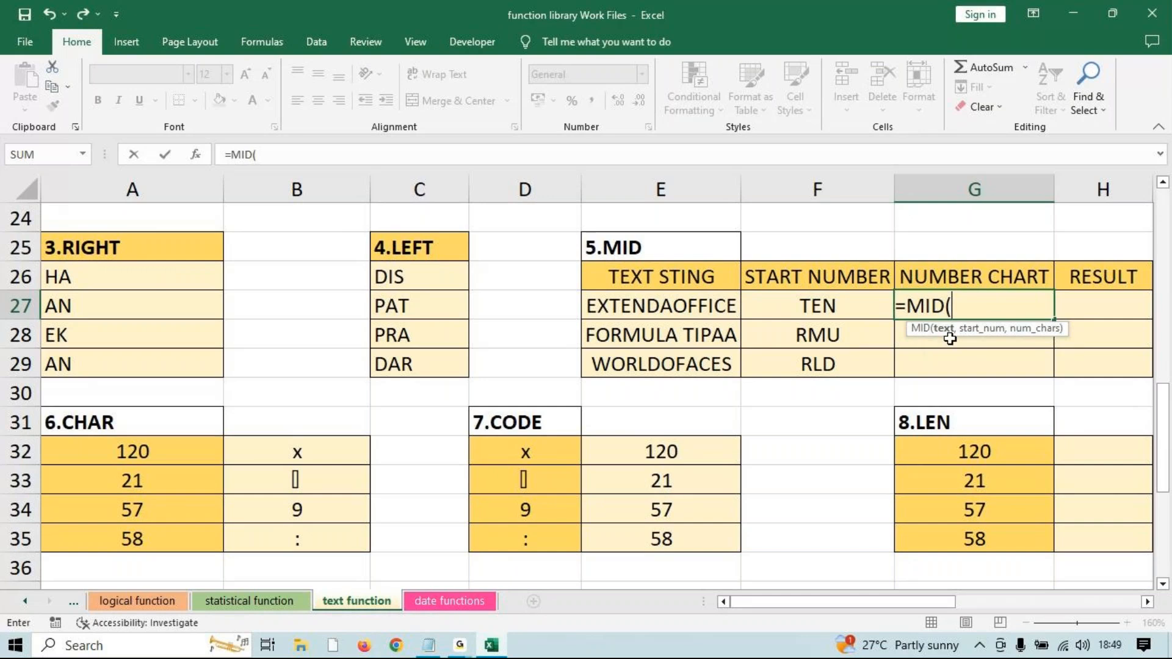
{"action": "left_click", "coordinate": [716, 308]}
{"action": "type", "text": ","}
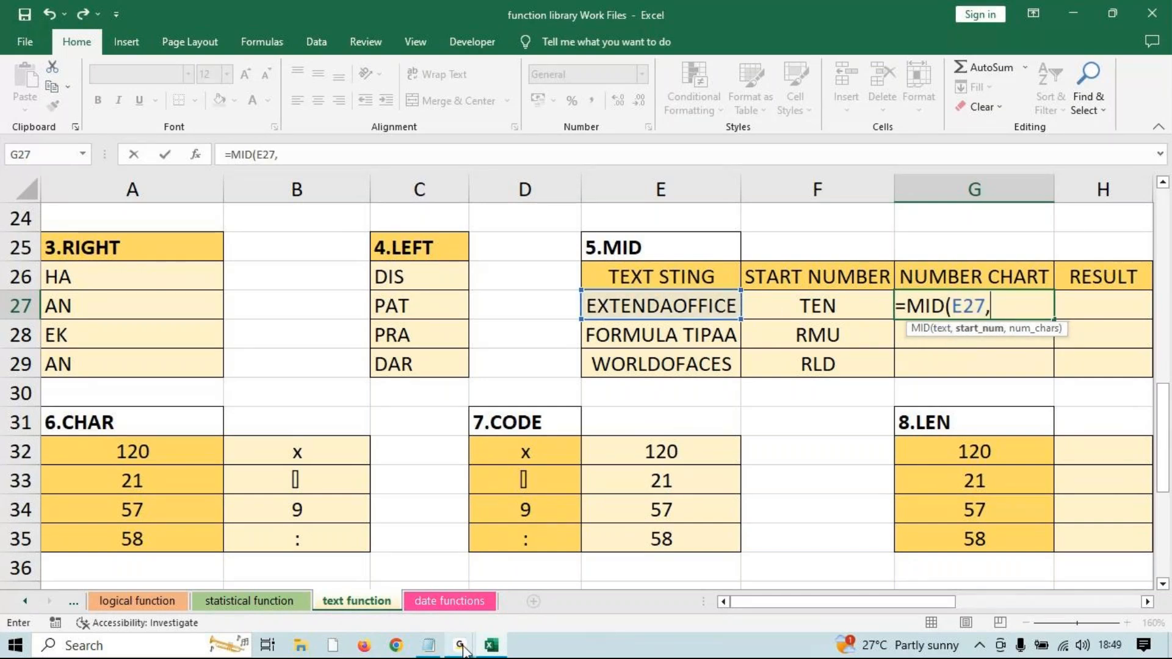
{"action": "mouse_move", "coordinate": [463, 646]}
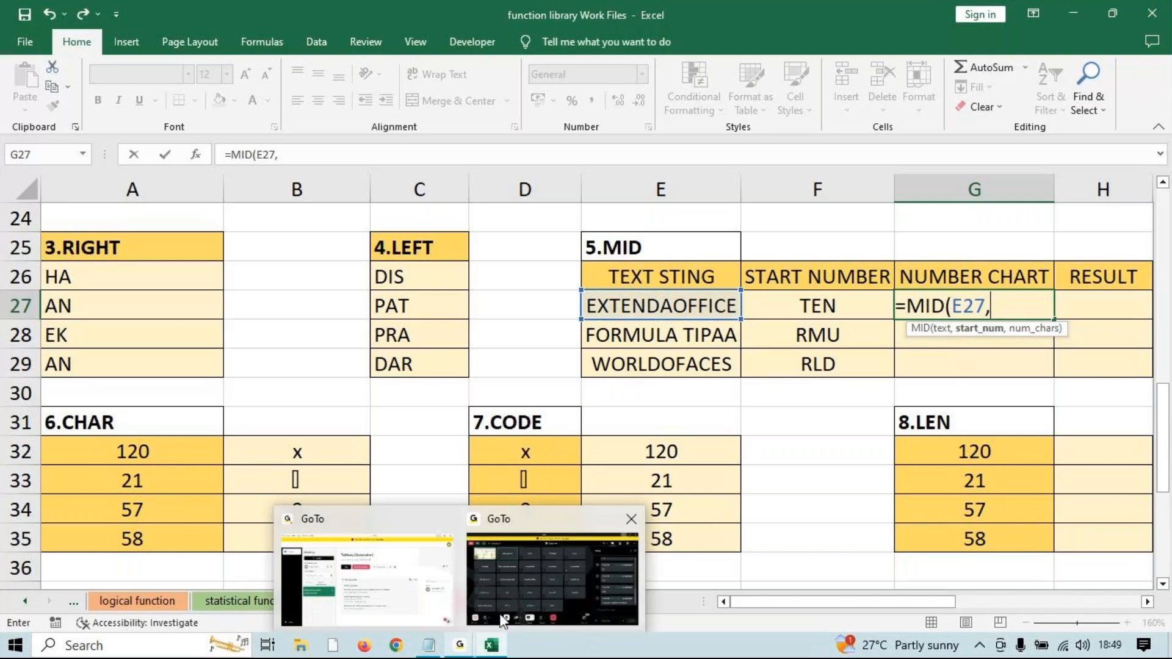
{"action": "type", "text": "3"}
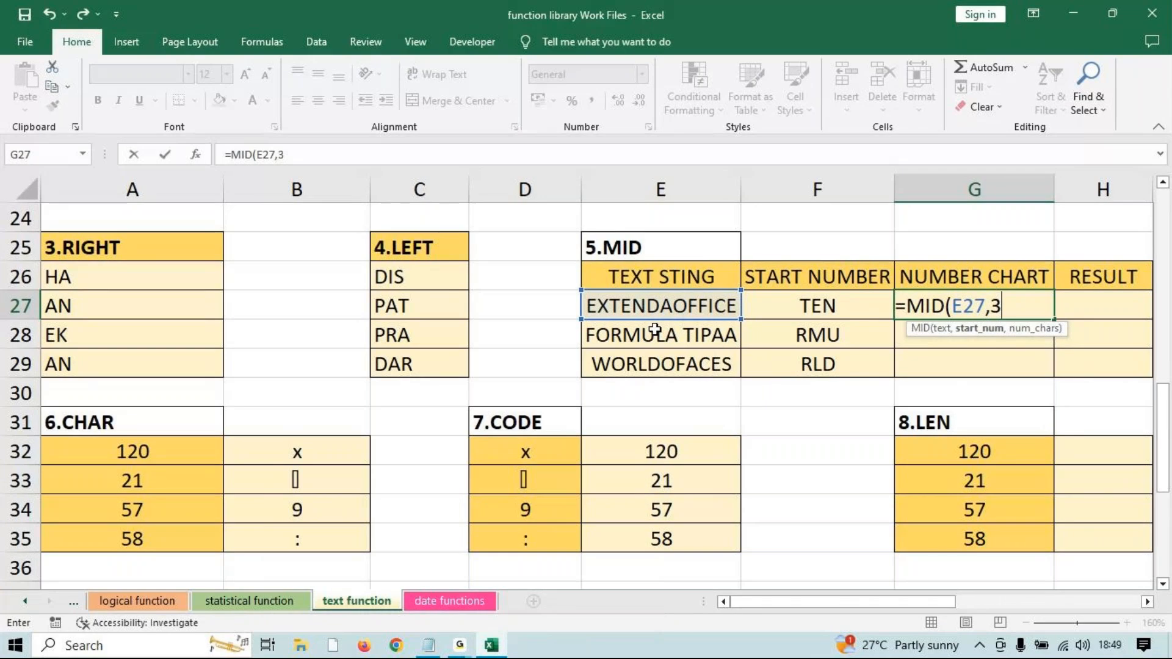
{"action": "type", "text": ","}
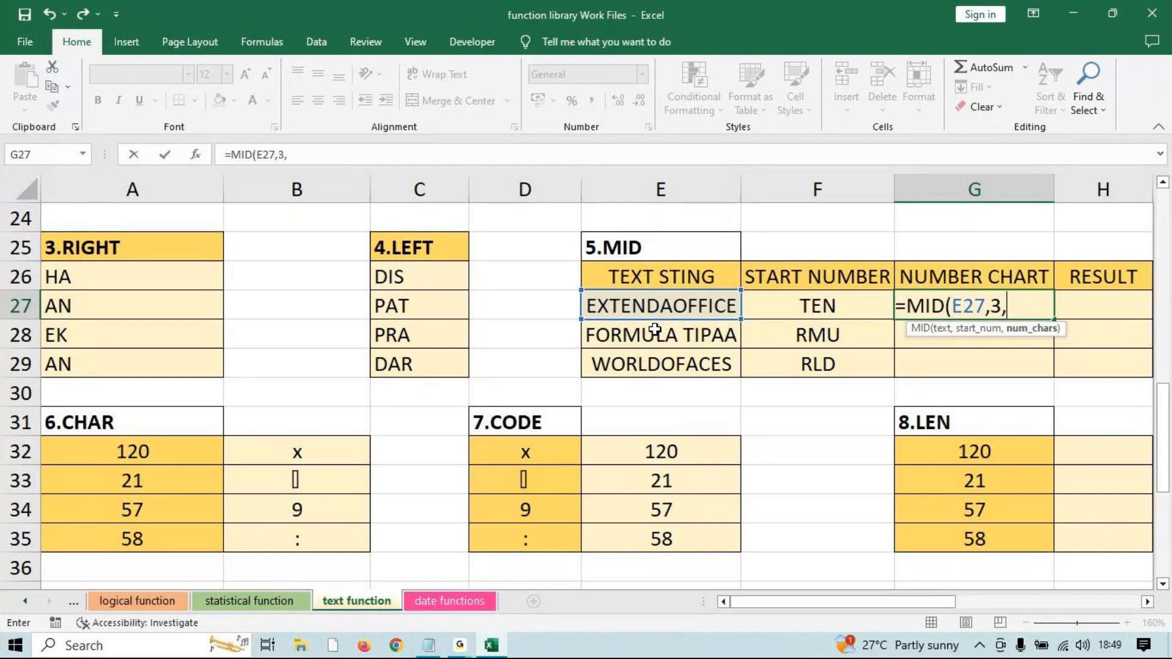
{"action": "type", "text": "5)"}
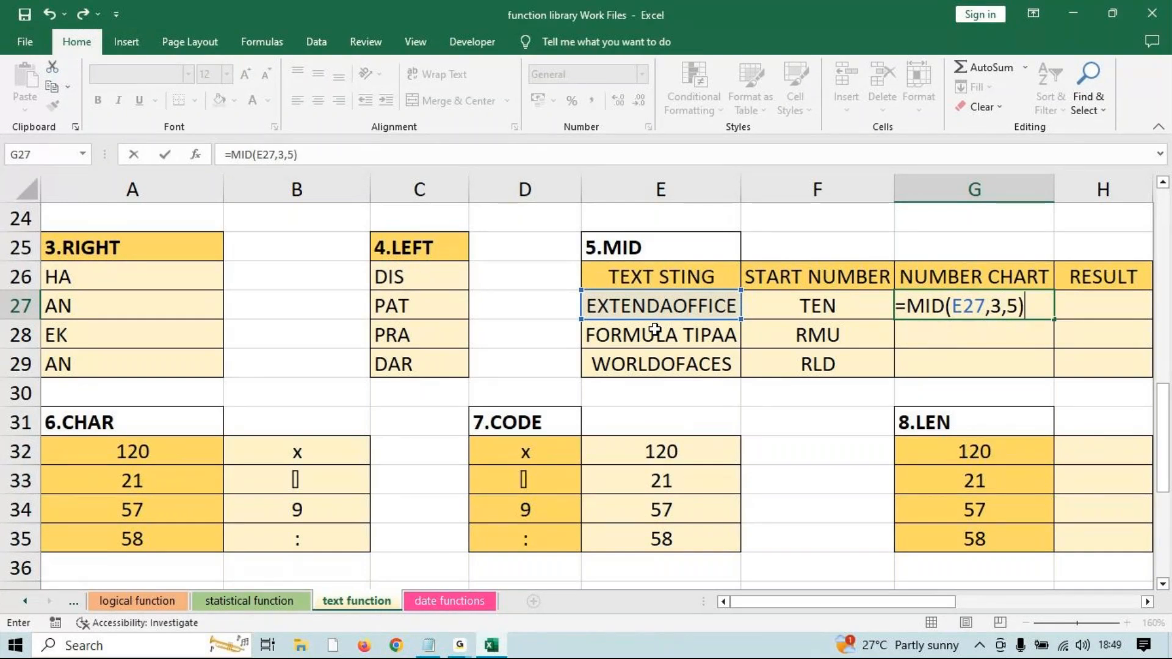
{"action": "key", "text": "Return"}
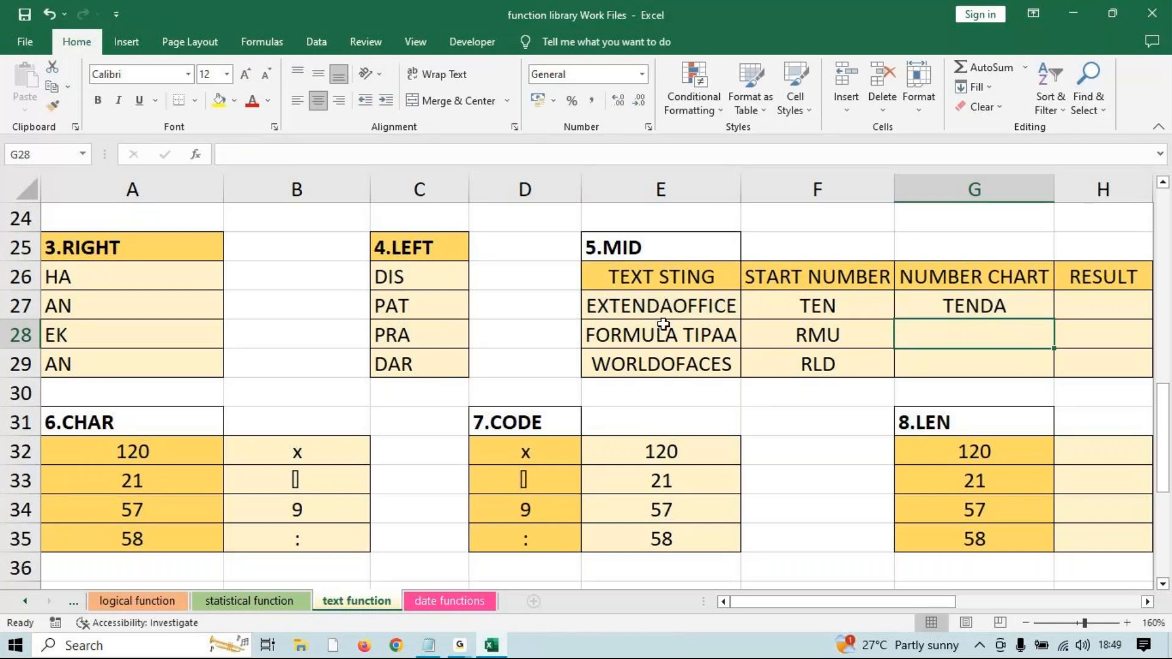
{"action": "left_click", "coordinate": [1025, 305]}
{"action": "left_click_drag", "start_coordinate": [1054, 320], "coordinate": [1038, 369]}
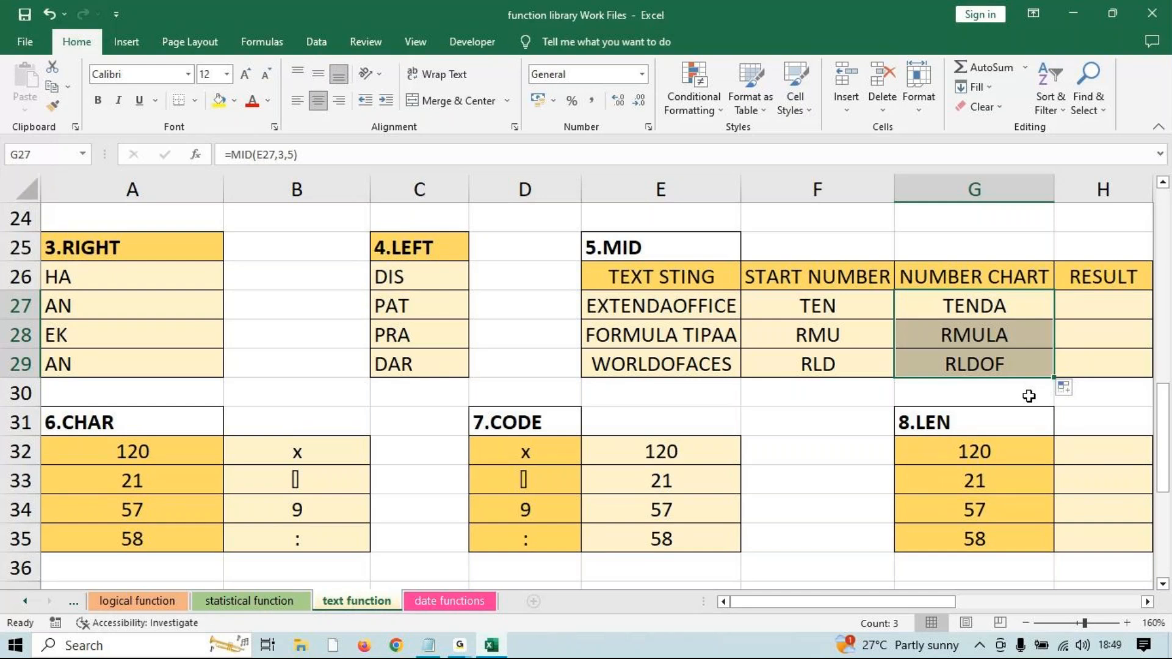
{"action": "left_click", "coordinate": [461, 646]}
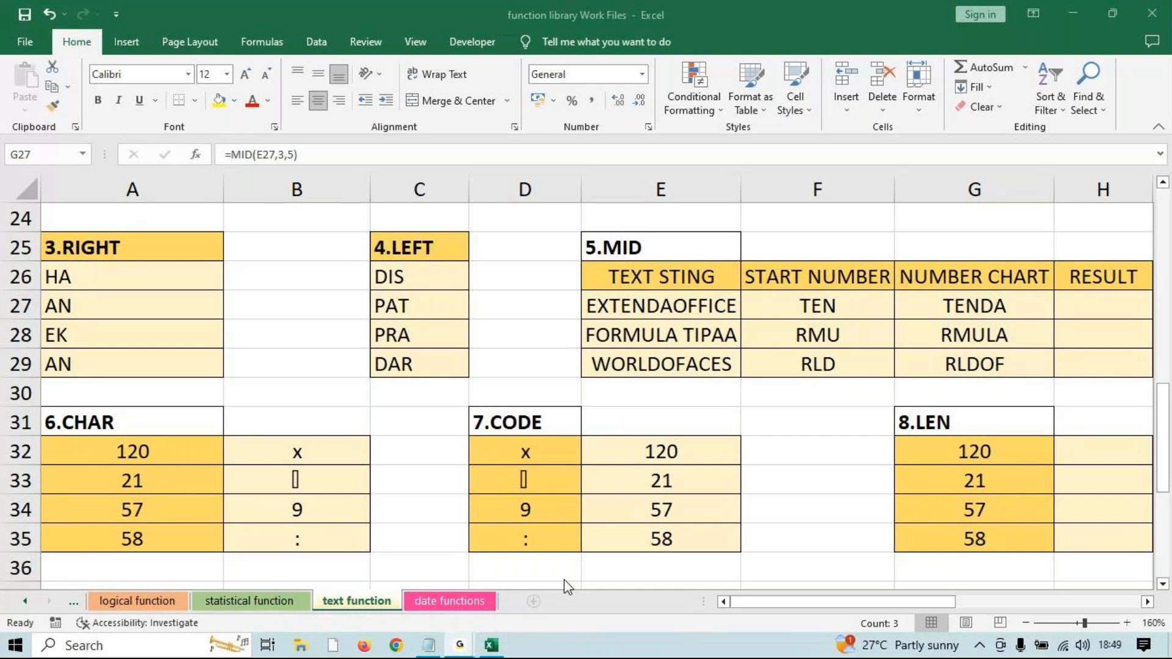
{"action": "left_click", "coordinate": [1089, 6]}
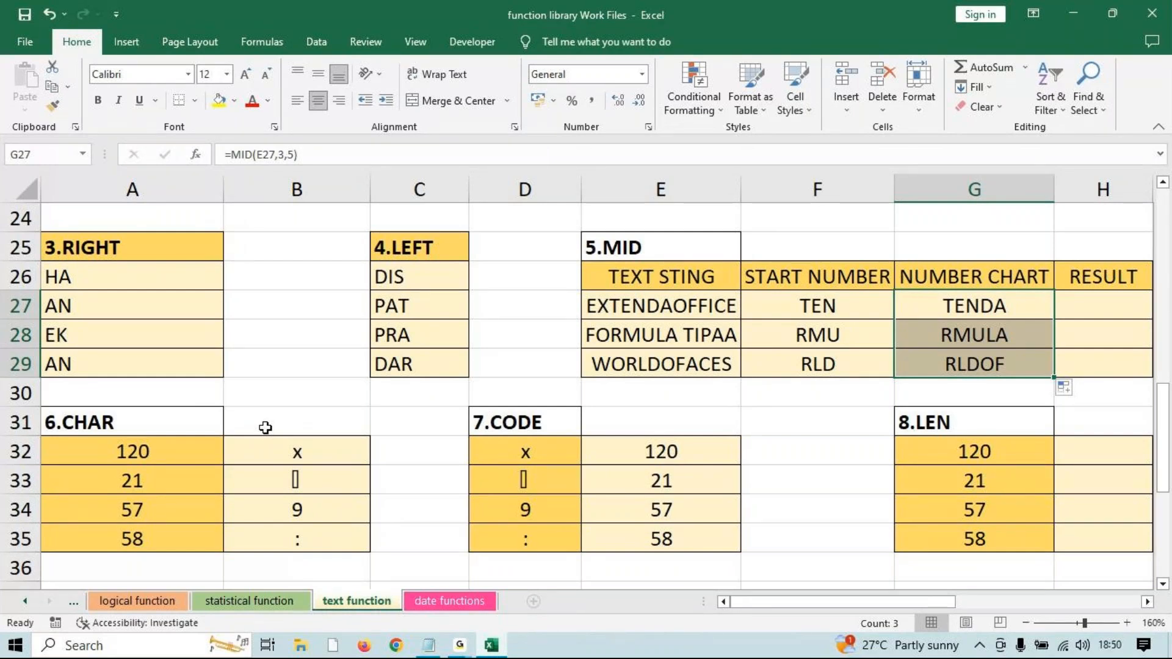
{"action": "left_click_drag", "start_coordinate": [870, 601], "coordinate": [930, 605]}
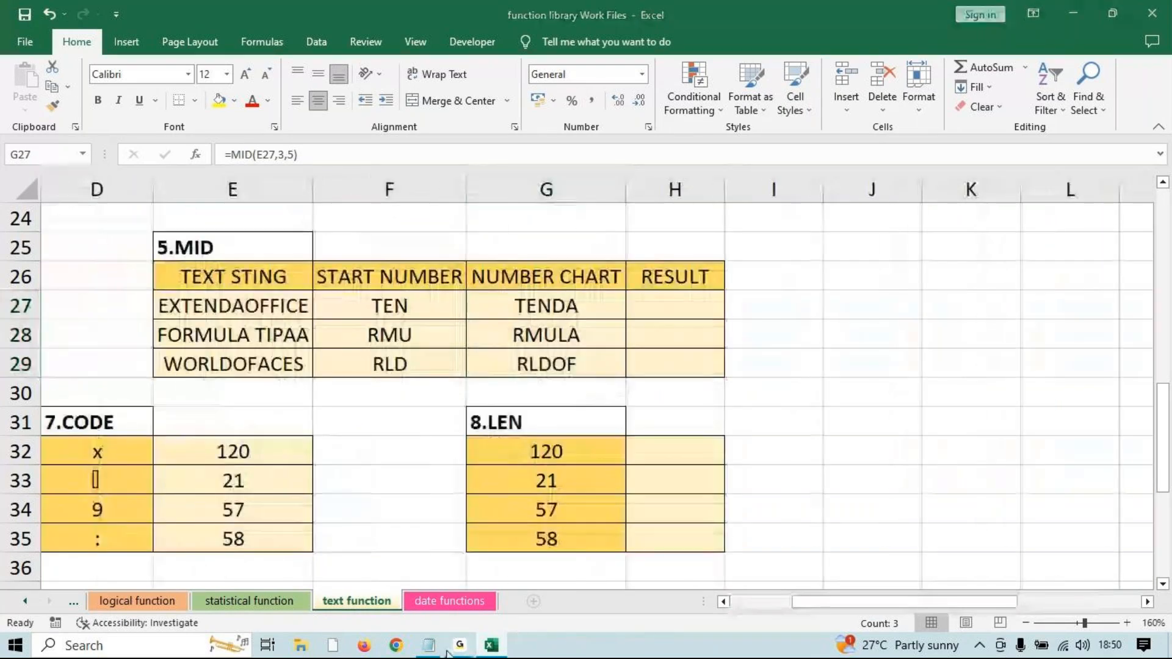
{"action": "mouse_move", "coordinate": [459, 645]}
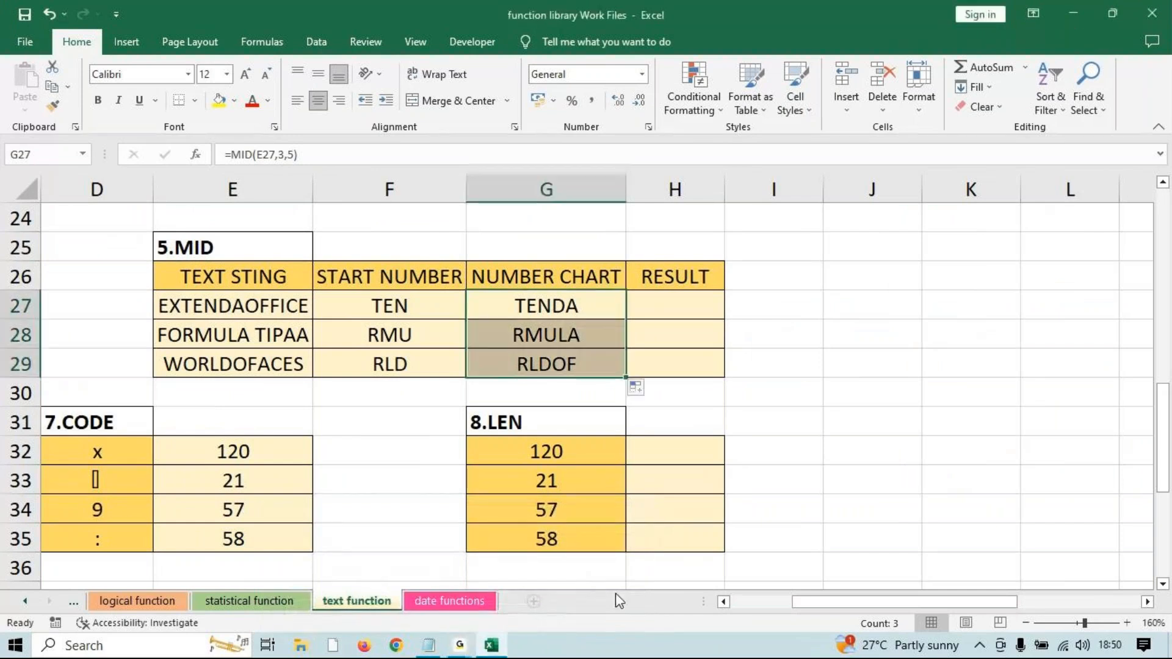
Clear the old numbers from the 8.LEN table's G32:G35 cells.
{"action": "left_click", "coordinate": [701, 440]}
{"action": "scroll", "coordinate": [572, 384], "scroll_direction": "down", "scroll_amount": 3}
{"action": "left_click_drag", "start_coordinate": [549, 365], "coordinate": [558, 449]}
{"action": "key", "text": "Delete"}
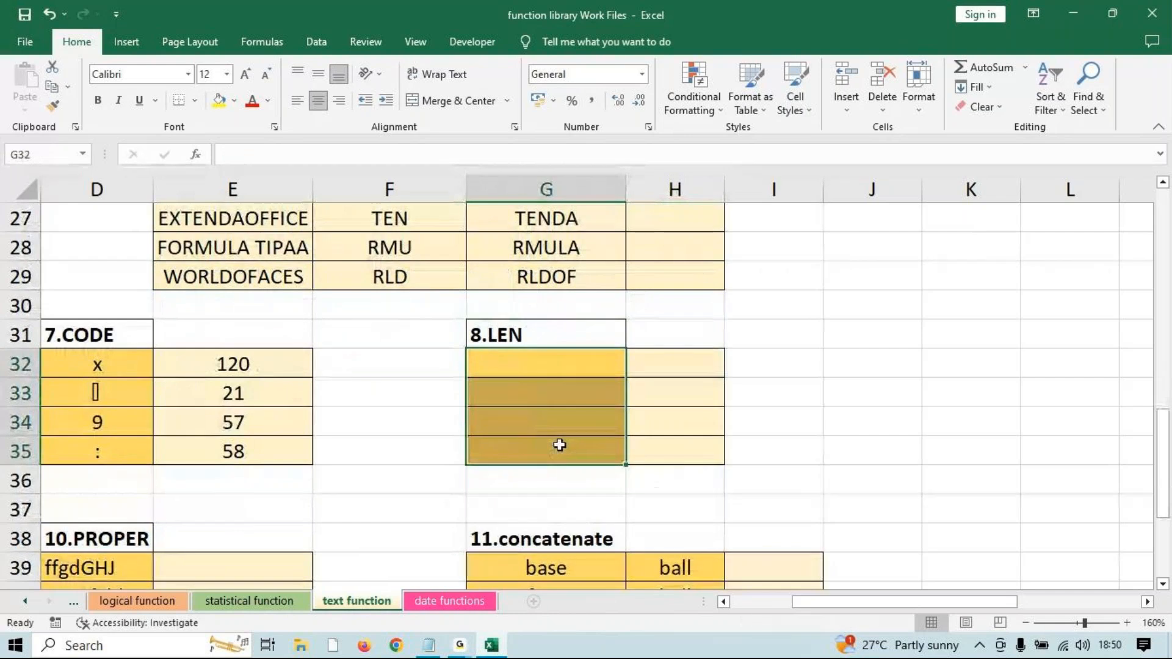
Copy the names from the 2.LOWER table's D20:D23 and paste them into G32.
{"action": "scroll", "coordinate": [257, 393], "scroll_direction": "up", "scroll_amount": 3}
{"action": "scroll", "coordinate": [262, 399], "scroll_direction": "up", "scroll_amount": 1}
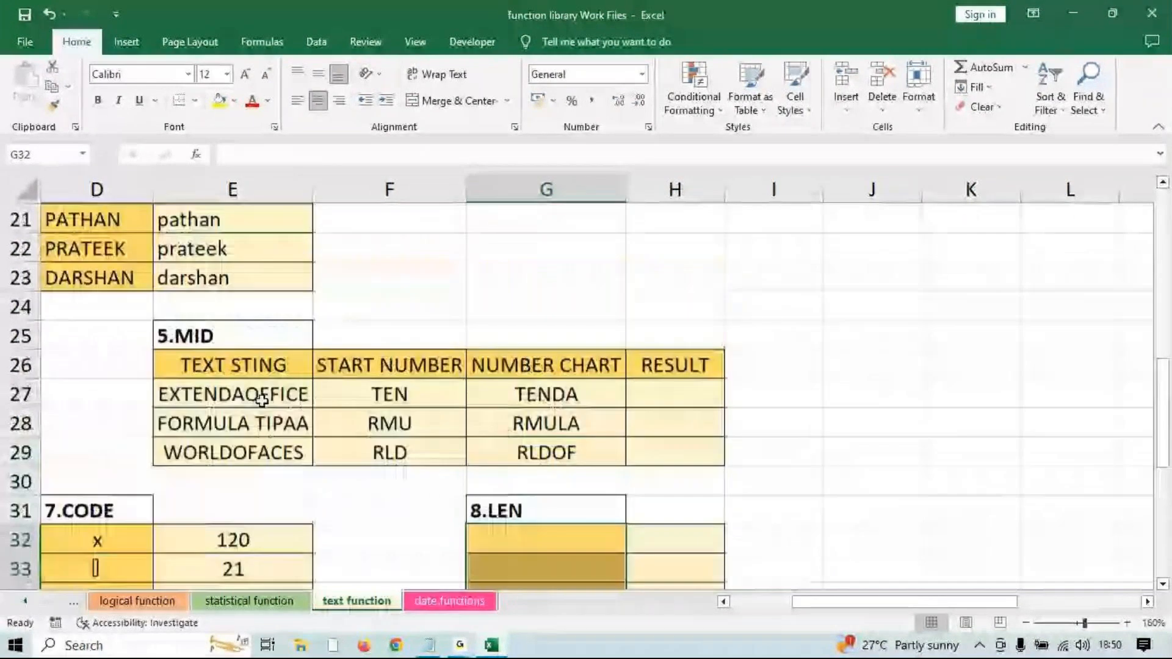
{"action": "scroll", "coordinate": [262, 400], "scroll_direction": "up", "scroll_amount": 2}
{"action": "left_click_drag", "start_coordinate": [91, 278], "coordinate": [97, 351]}
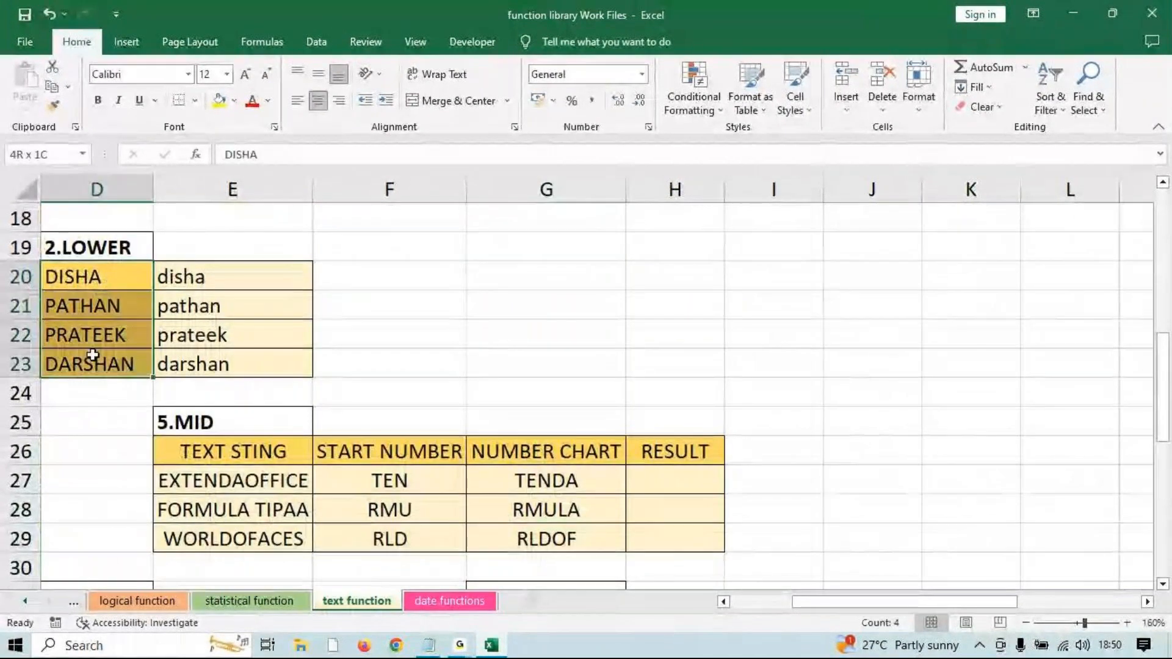
{"action": "scroll", "coordinate": [249, 323], "scroll_direction": "down", "scroll_amount": 2}
{"action": "scroll", "coordinate": [183, 330], "scroll_direction": "up", "scroll_amount": 2}
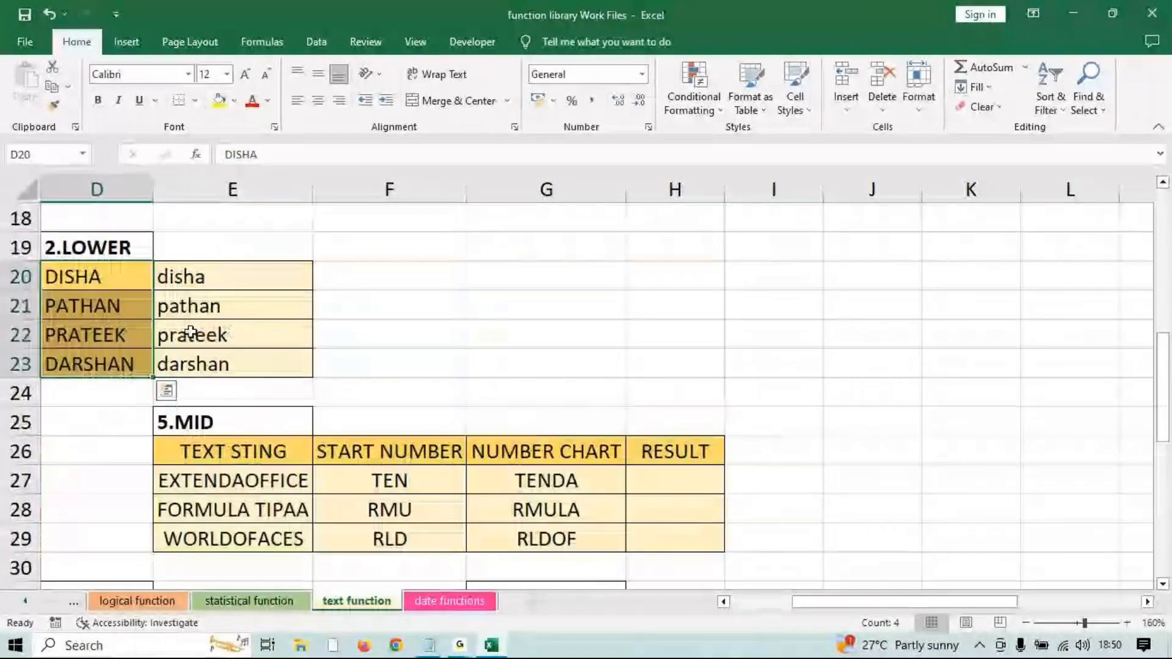
{"action": "key", "text": "ctrl+c"}
{"action": "scroll", "coordinate": [525, 350], "scroll_direction": "down", "scroll_amount": 3}
{"action": "left_click", "coordinate": [522, 360]}
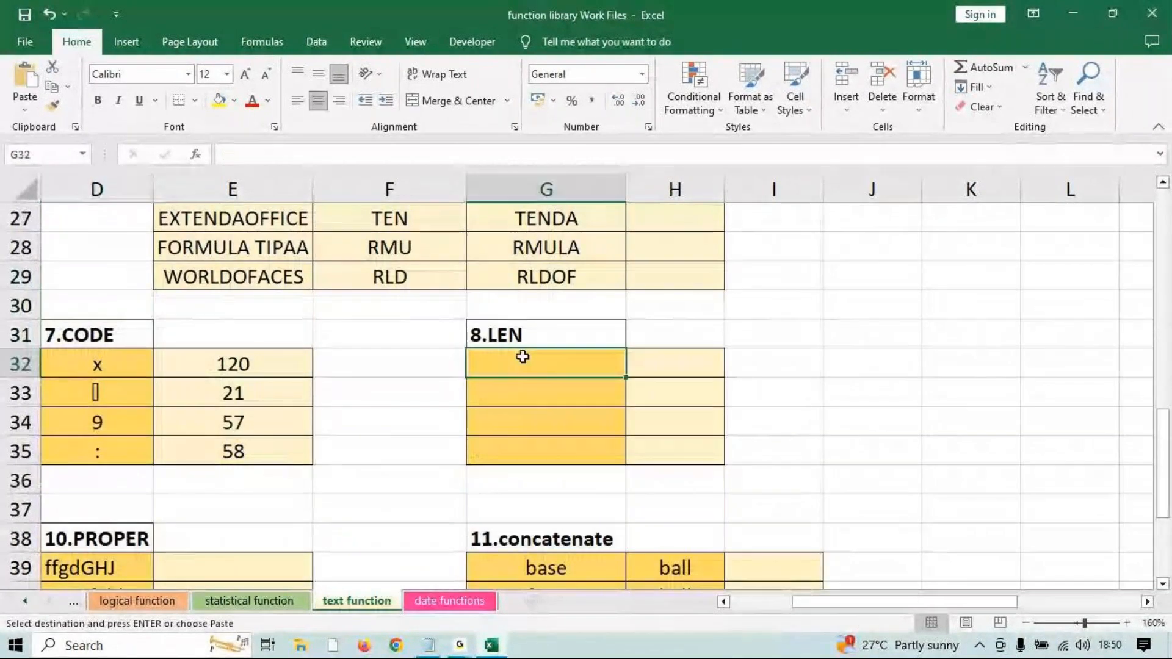
{"action": "key", "text": "ctrl+v"}
Check the pasted names DISHA, PATHAN, PRATEEK and DARSHAN against the source and select H32.
{"action": "left_click", "coordinate": [675, 368]}
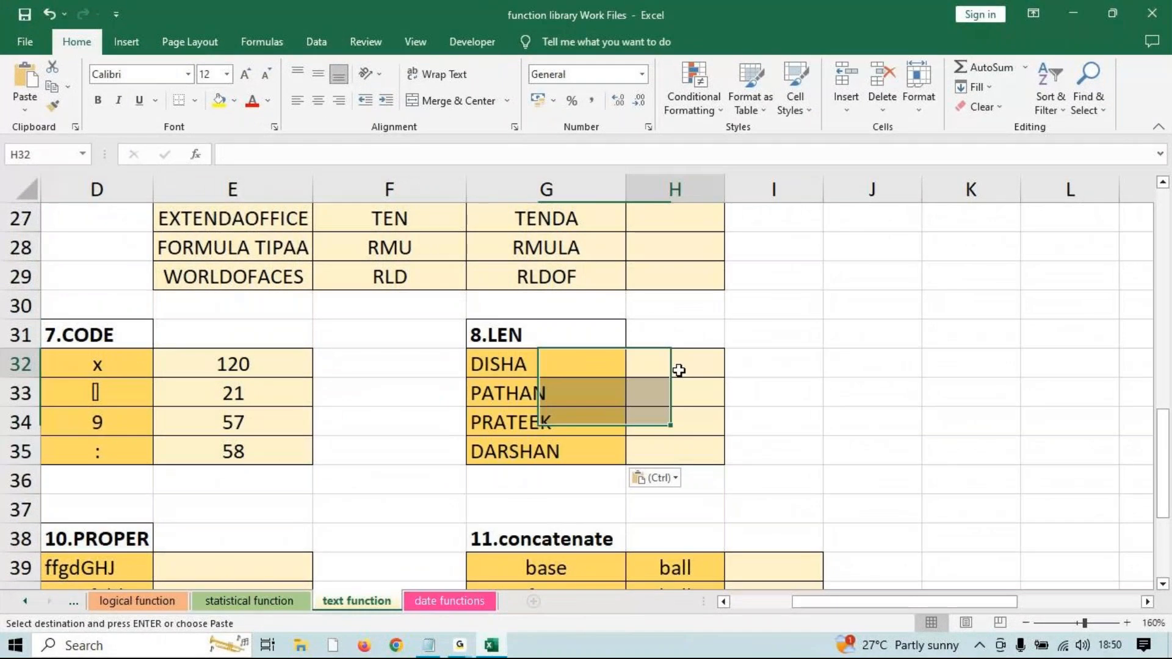
{"action": "scroll", "coordinate": [596, 398], "scroll_direction": "up", "scroll_amount": 2}
{"action": "scroll", "coordinate": [95, 428], "scroll_direction": "up", "scroll_amount": 2}
{"action": "left_click_drag", "start_coordinate": [92, 364], "coordinate": [108, 446]}
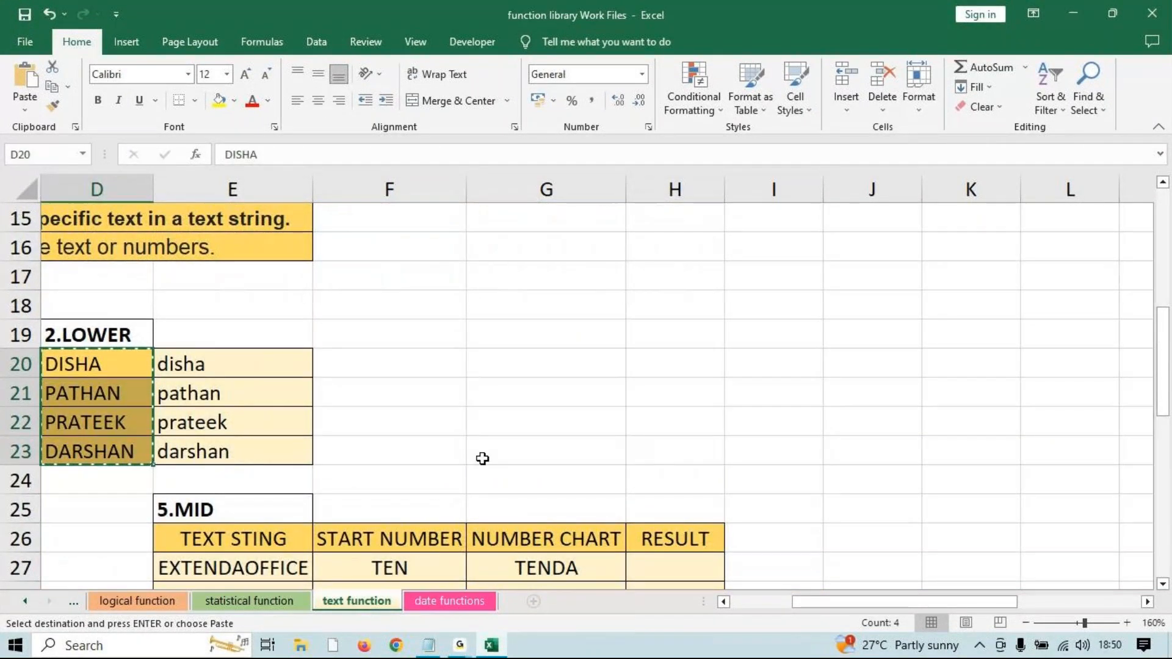
{"action": "scroll", "coordinate": [550, 471], "scroll_direction": "down", "scroll_amount": 4}
{"action": "left_click_drag", "start_coordinate": [545, 368], "coordinate": [541, 456]}
{"action": "left_click", "coordinate": [670, 367]}
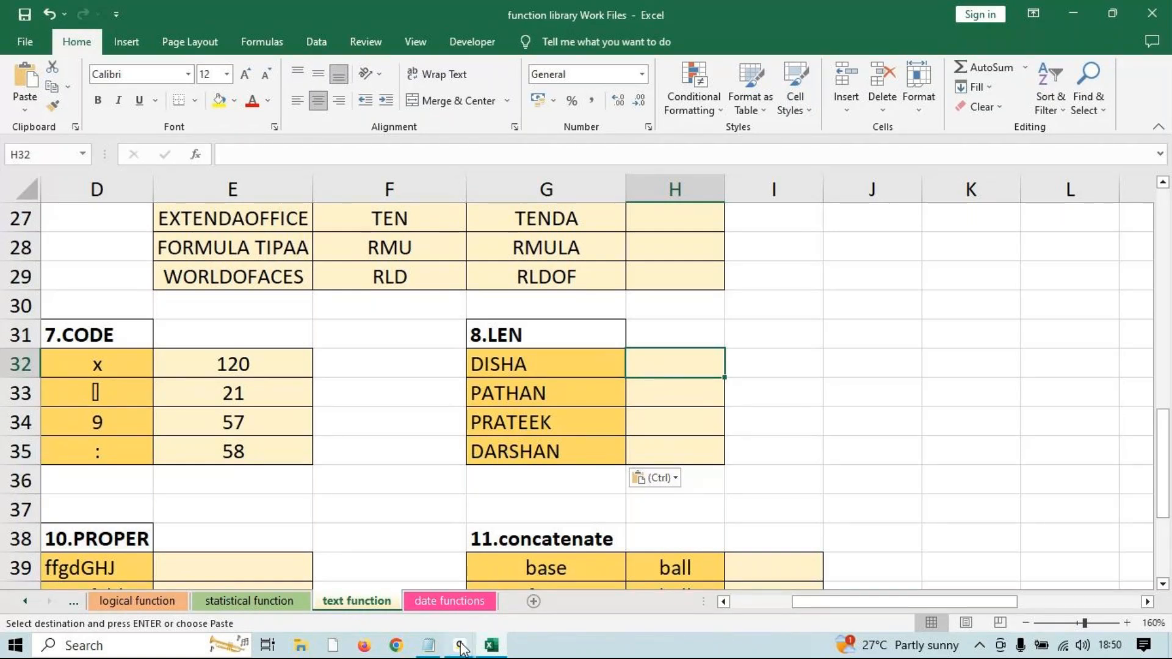
{"action": "mouse_move", "coordinate": [460, 646]}
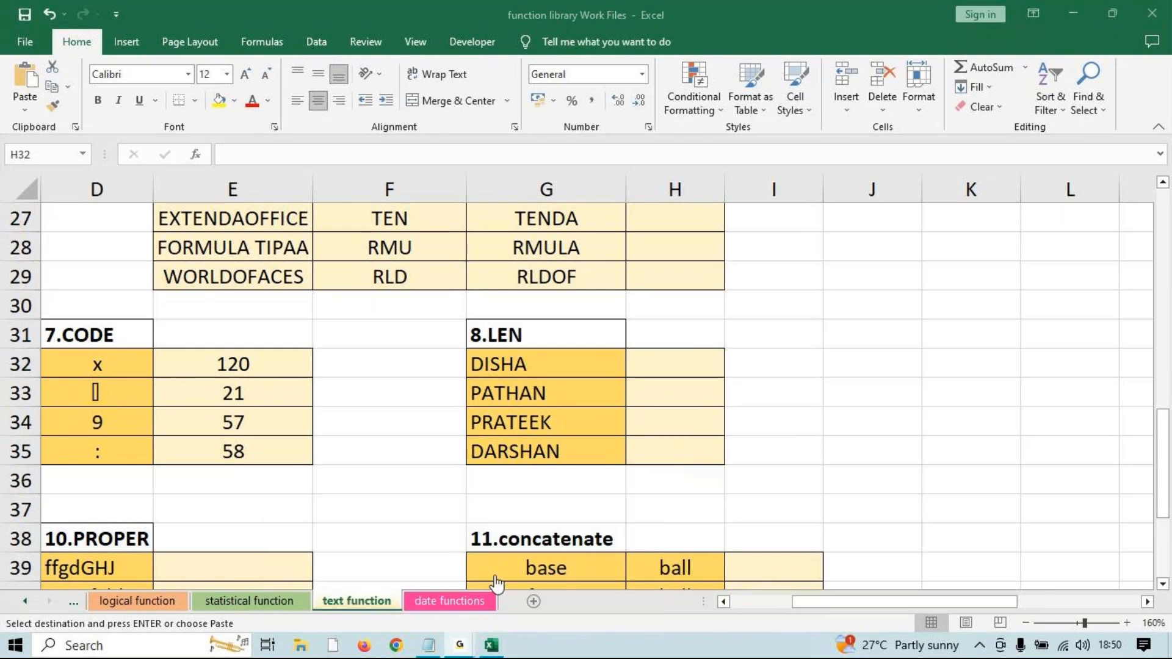
Enter =LEN(G32) in H32 and fill it down to H35, giving 5, 6, 7 and 7.
{"action": "left_click", "coordinate": [1095, 16]}
{"action": "type", "text": "=len"}
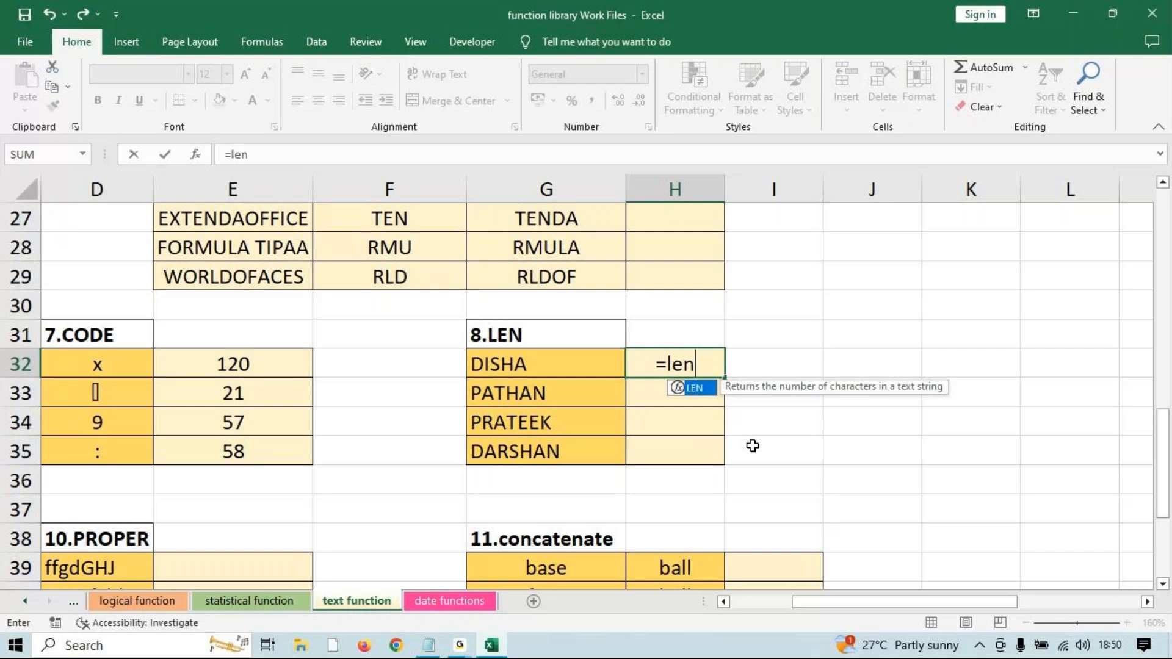
{"action": "key", "text": "Tab"}
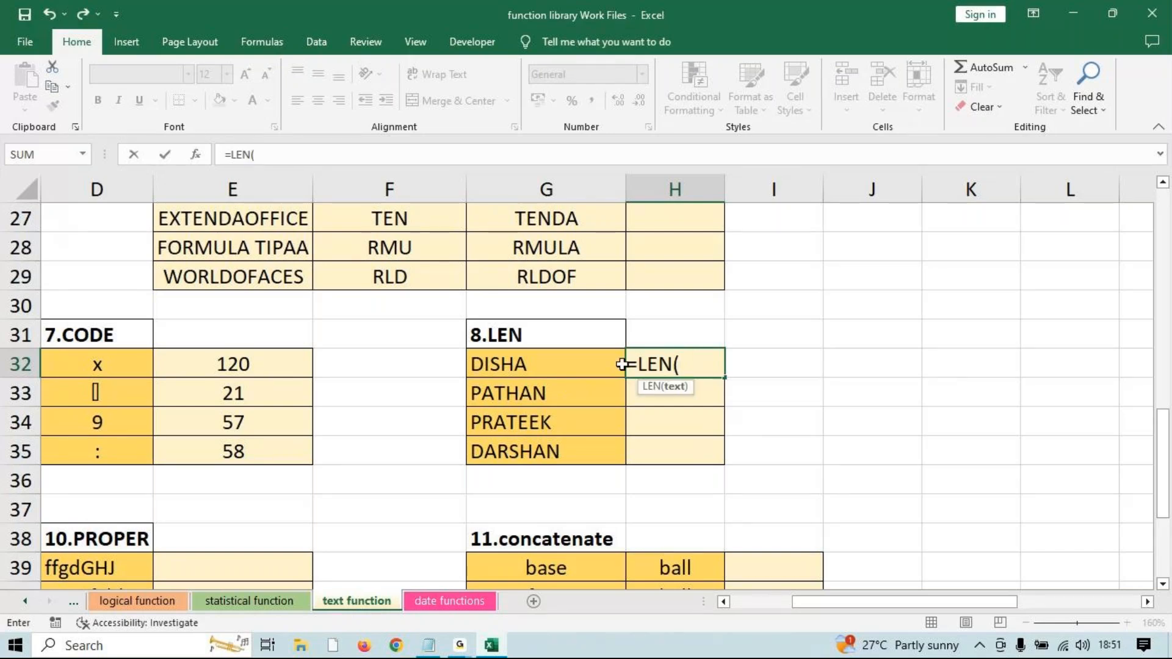
{"action": "left_click", "coordinate": [544, 366]}
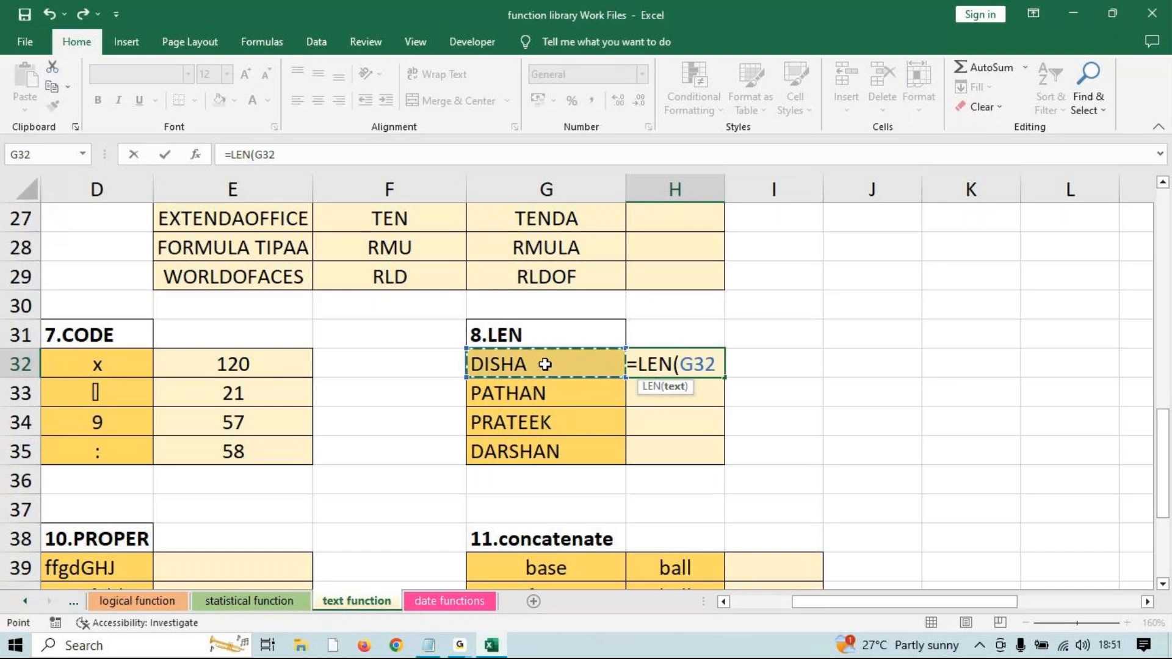
{"action": "type", "text": ")"}
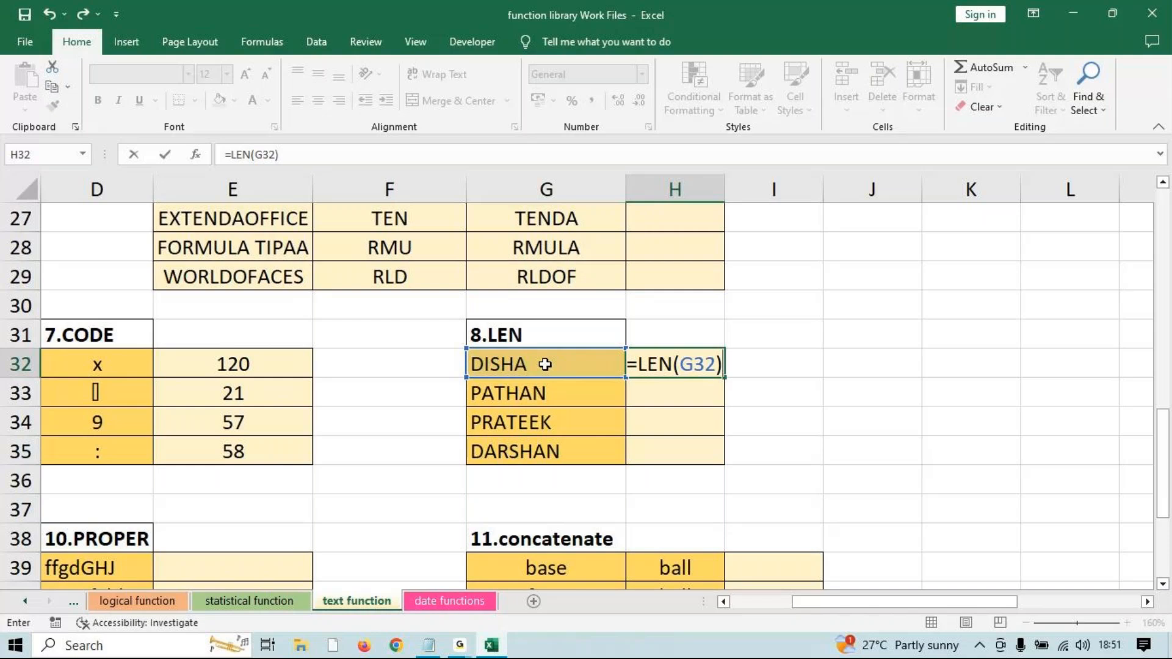
{"action": "key", "text": "Return"}
{"action": "left_click", "coordinate": [675, 364]}
{"action": "left_click_drag", "start_coordinate": [725, 377], "coordinate": [710, 452]}
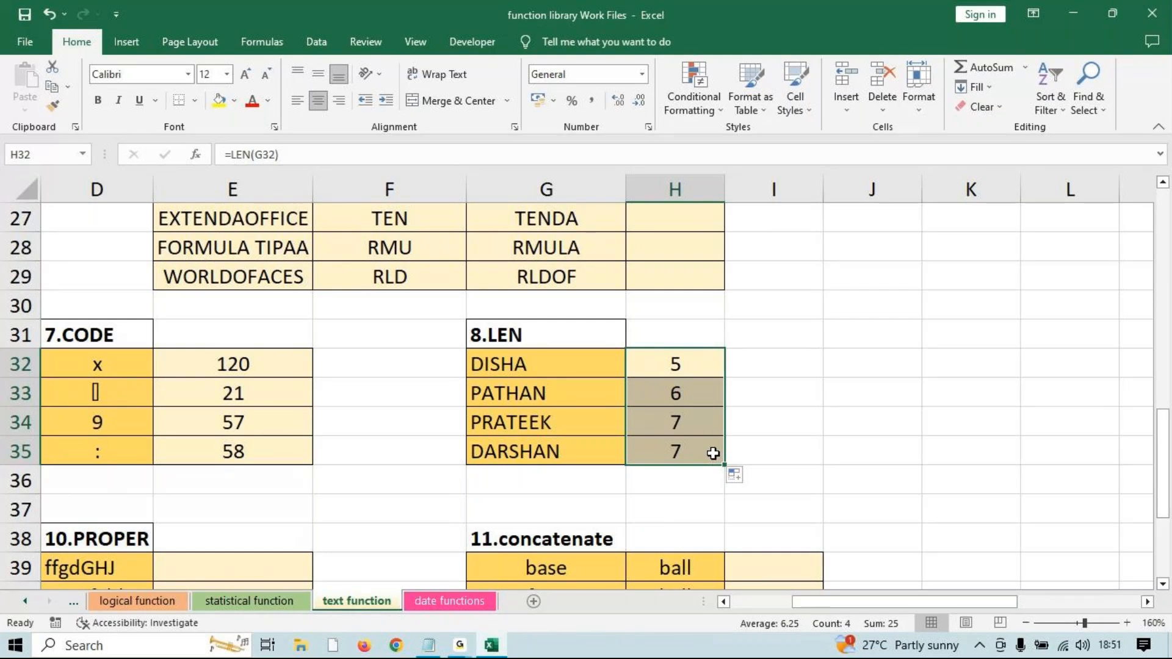
Look over the sheet and select the names DISHA and PATHAN in G32 and G33.
{"action": "scroll", "coordinate": [899, 609], "scroll_direction": "down", "scroll_amount": 4}
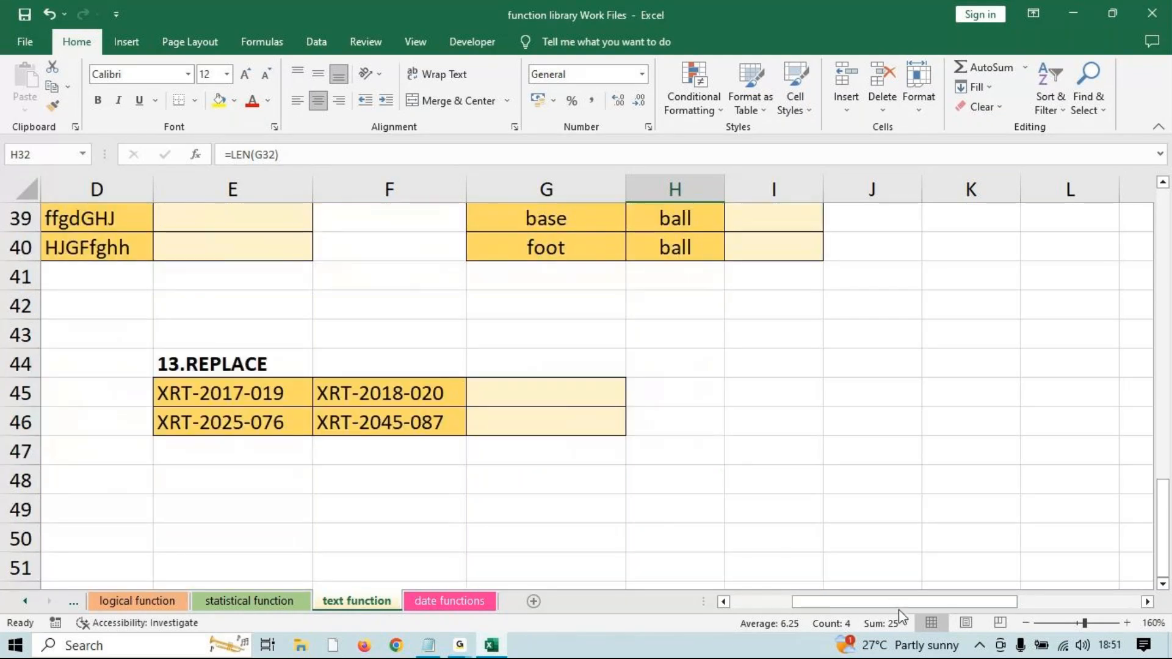
{"action": "scroll", "coordinate": [899, 609], "scroll_direction": "up", "scroll_amount": 1}
{"action": "left_click_drag", "start_coordinate": [868, 610], "coordinate": [806, 611]}
{"action": "scroll", "coordinate": [672, 536], "scroll_direction": "up", "scroll_amount": 3}
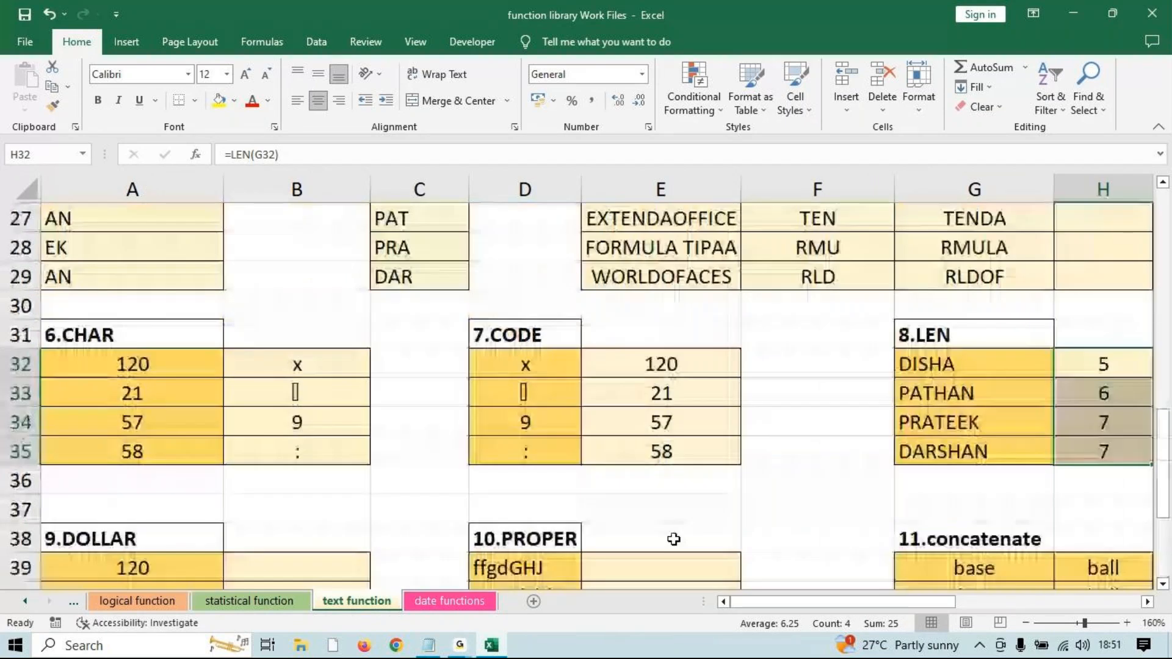
{"action": "scroll", "coordinate": [674, 537], "scroll_direction": "down", "scroll_amount": 2}
{"action": "left_click", "coordinate": [342, 402]}
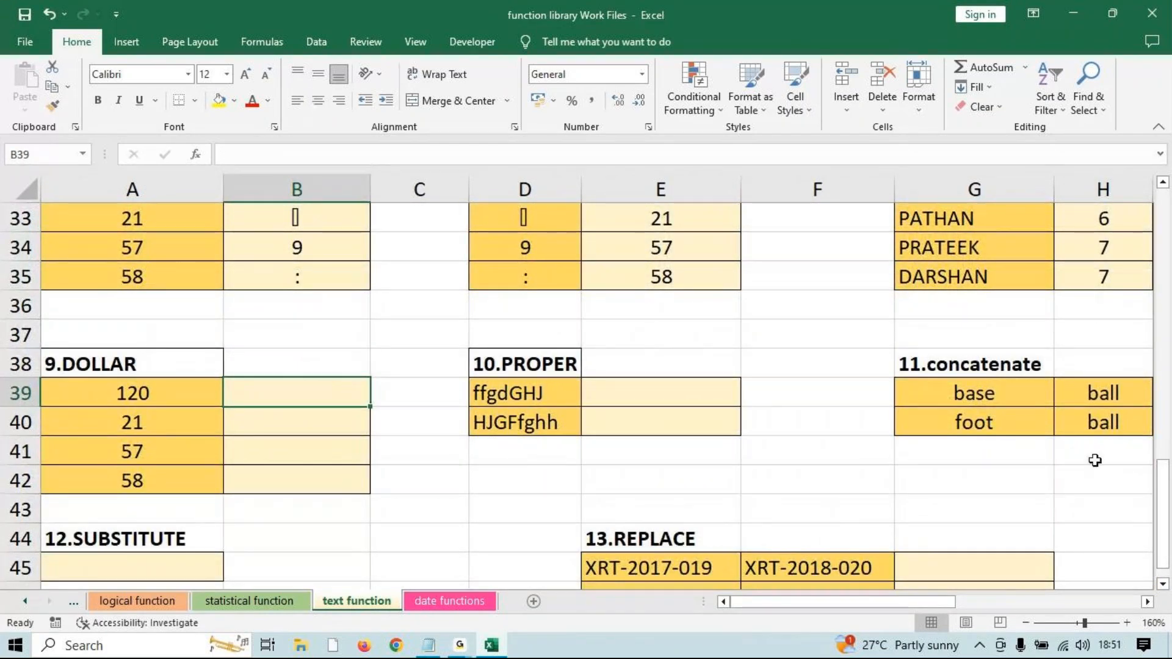
{"action": "scroll", "coordinate": [1050, 381], "scroll_direction": "up", "scroll_amount": 1}
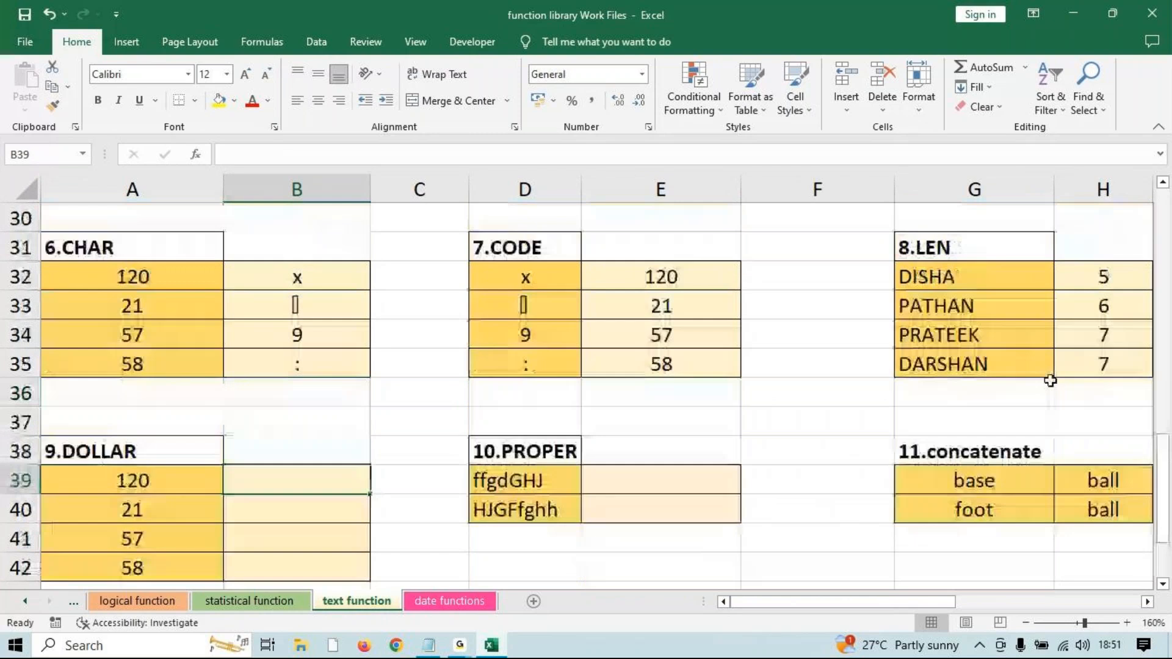
{"action": "left_click", "coordinate": [992, 283]}
{"action": "left_click", "coordinate": [987, 310]}
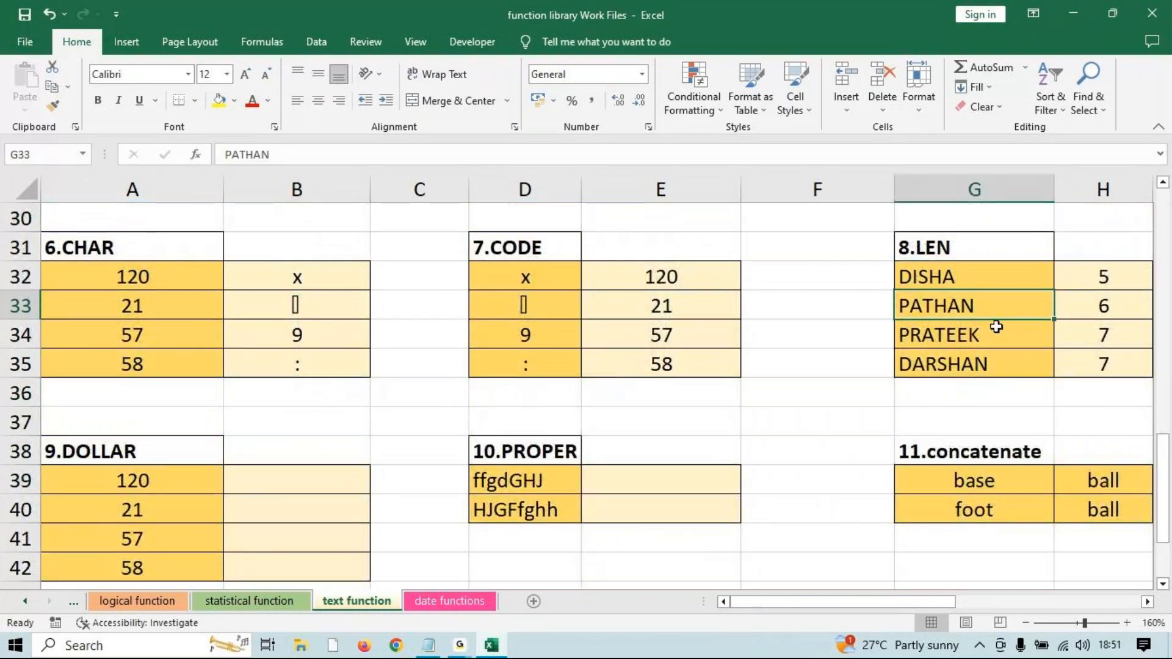
{"action": "left_click", "coordinate": [1000, 269]}
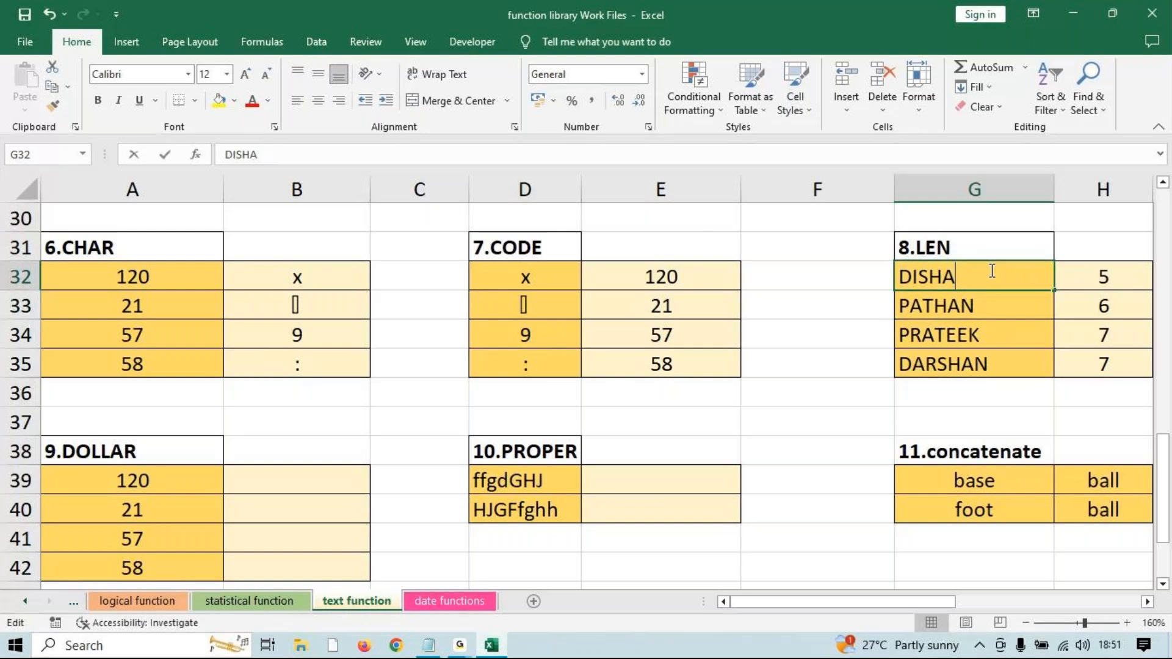
Add a trailing space after DISHA in G32 so H32 reads 6, then recommit it unchanged.
{"action": "double_click", "coordinate": [991, 269]}
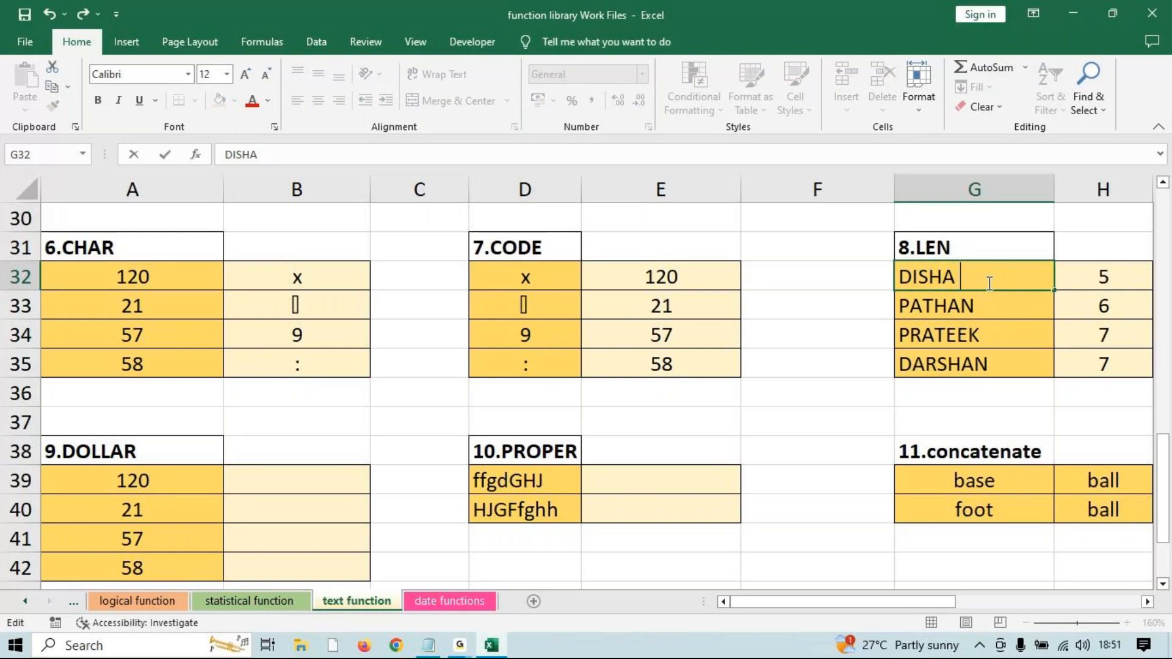
{"action": "key", "text": "Return"}
{"action": "left_click", "coordinate": [987, 269]}
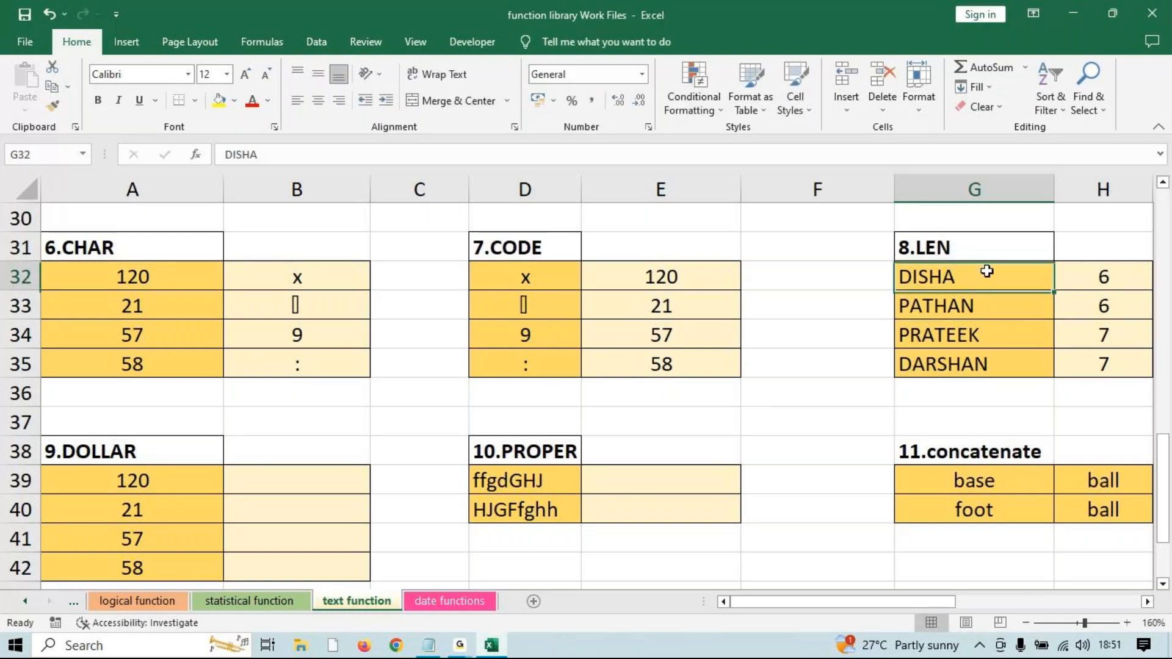
{"action": "double_click", "coordinate": [976, 277]}
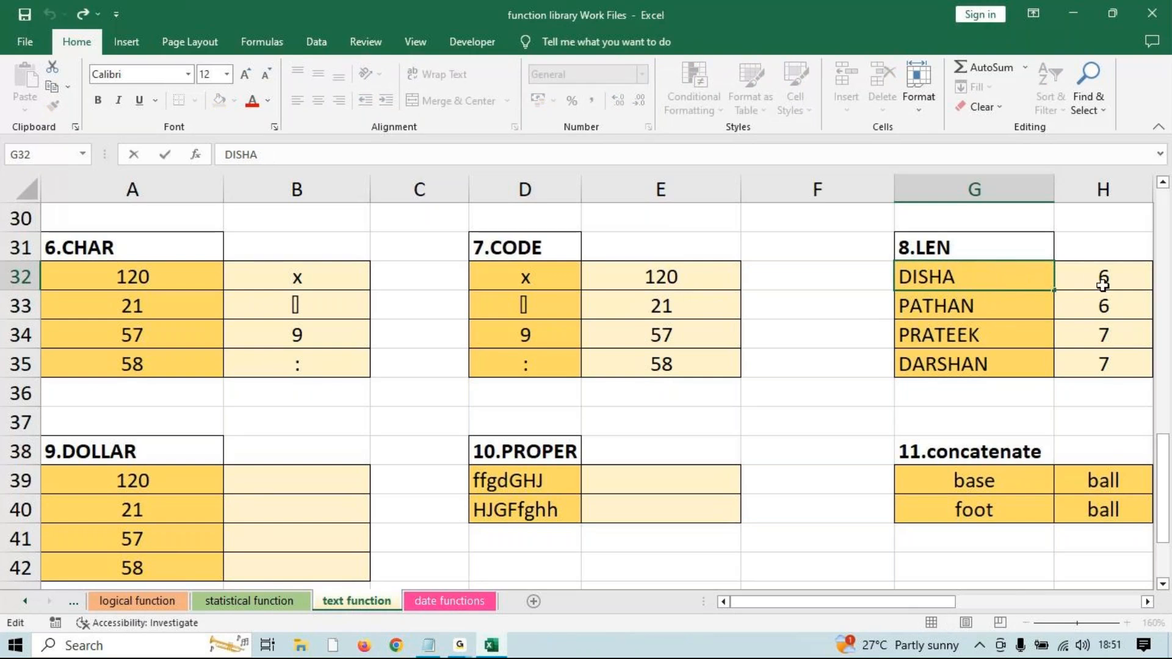
{"action": "key", "text": "Return"}
{"action": "left_click", "coordinate": [460, 645]}
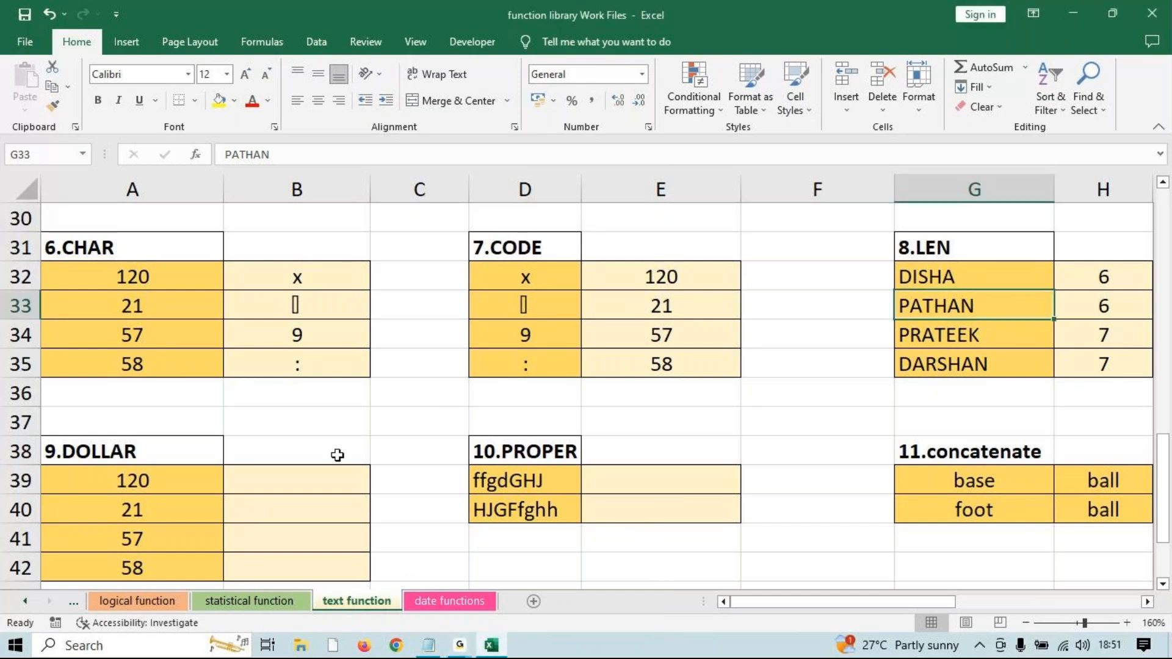
Enter =DOLLAR(A39) in B39, converting 120 to ₹ 120.00.
{"action": "scroll", "coordinate": [302, 419], "scroll_direction": "down", "scroll_amount": 1}
{"action": "left_click", "coordinate": [300, 405]}
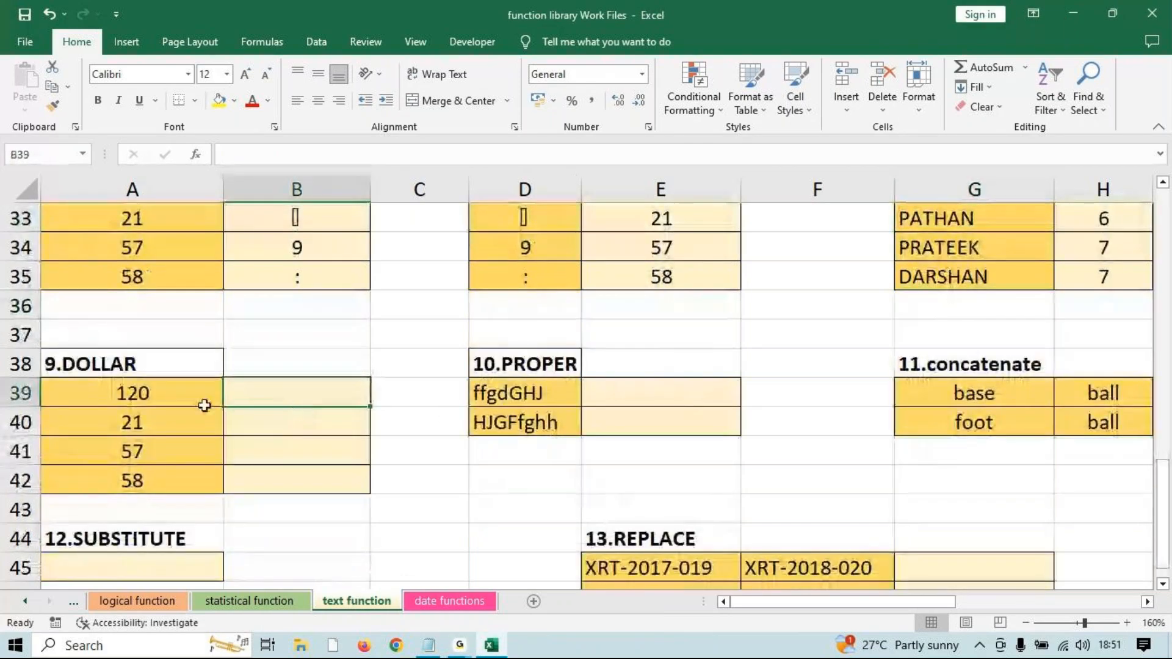
{"action": "key", "text": "BackSpace"}
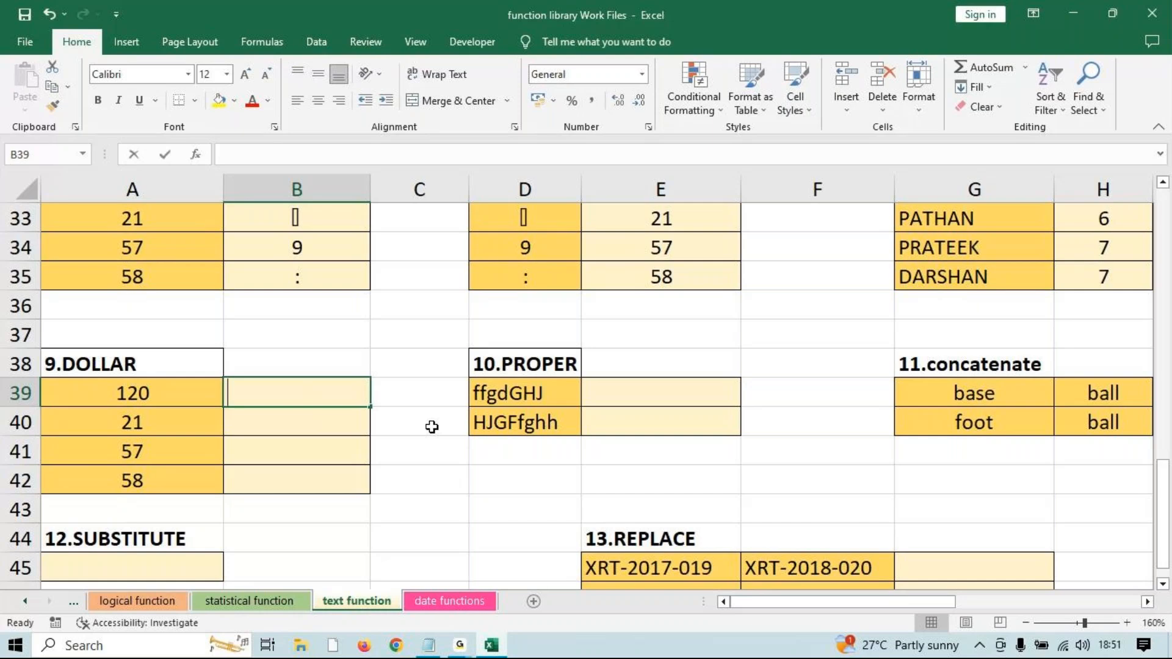
{"action": "type", "text": "-"}
{"action": "key", "text": "BackSpace"}
{"action": "type", "text": "=dol"}
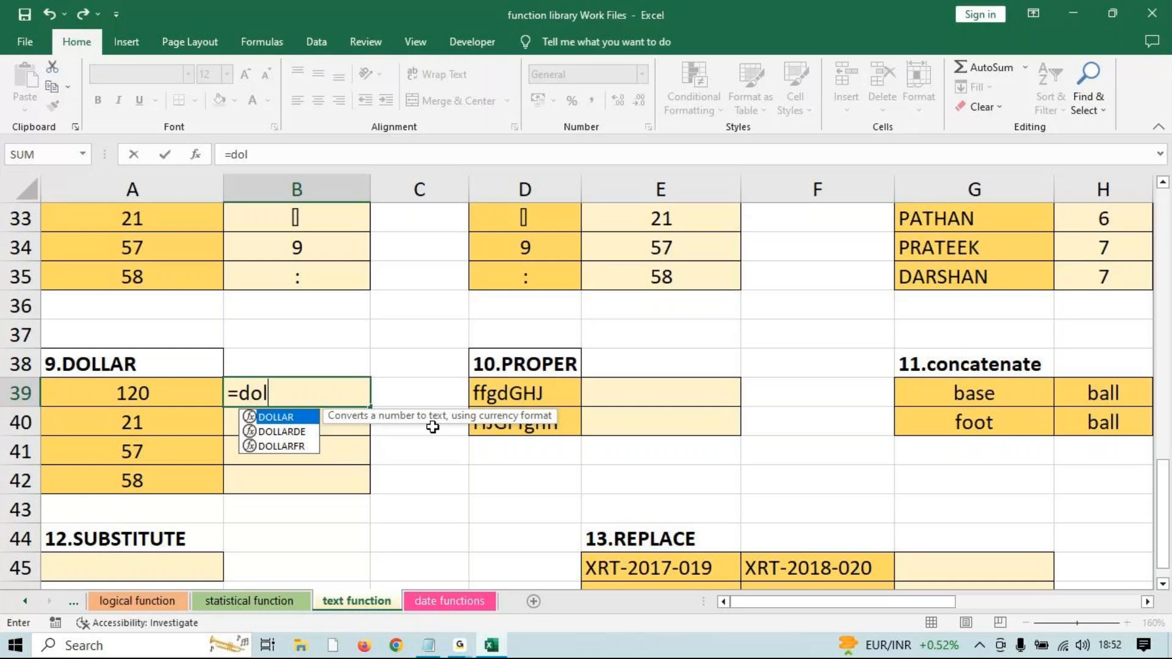
{"action": "key", "text": "Tab"}
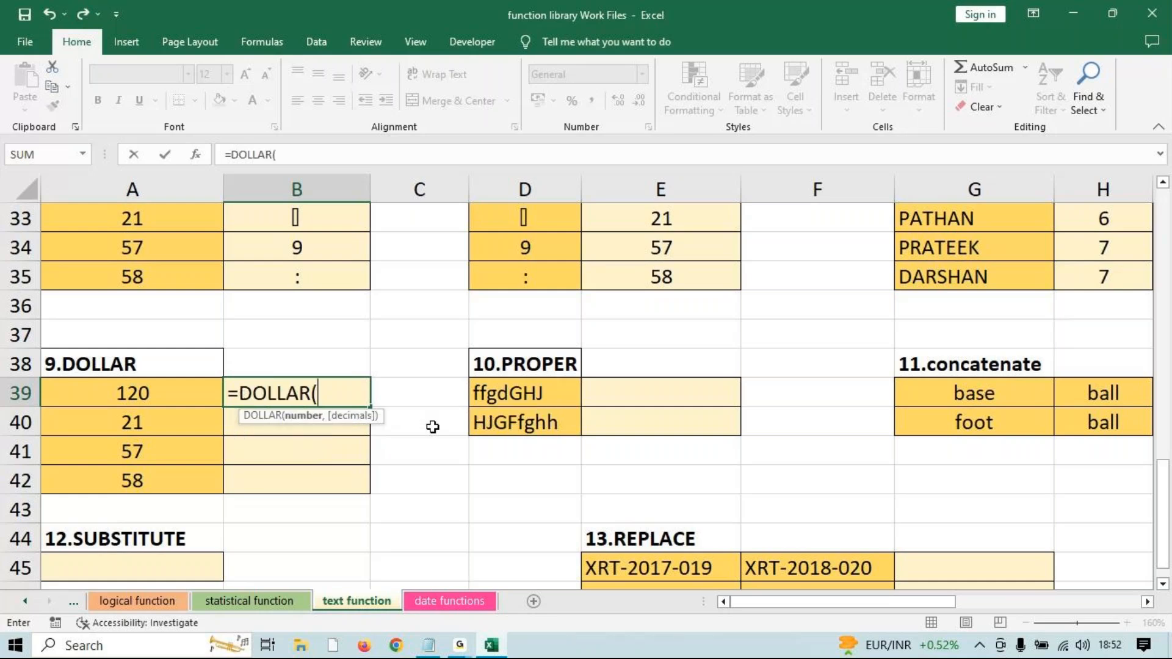
{"action": "left_click", "coordinate": [132, 389]}
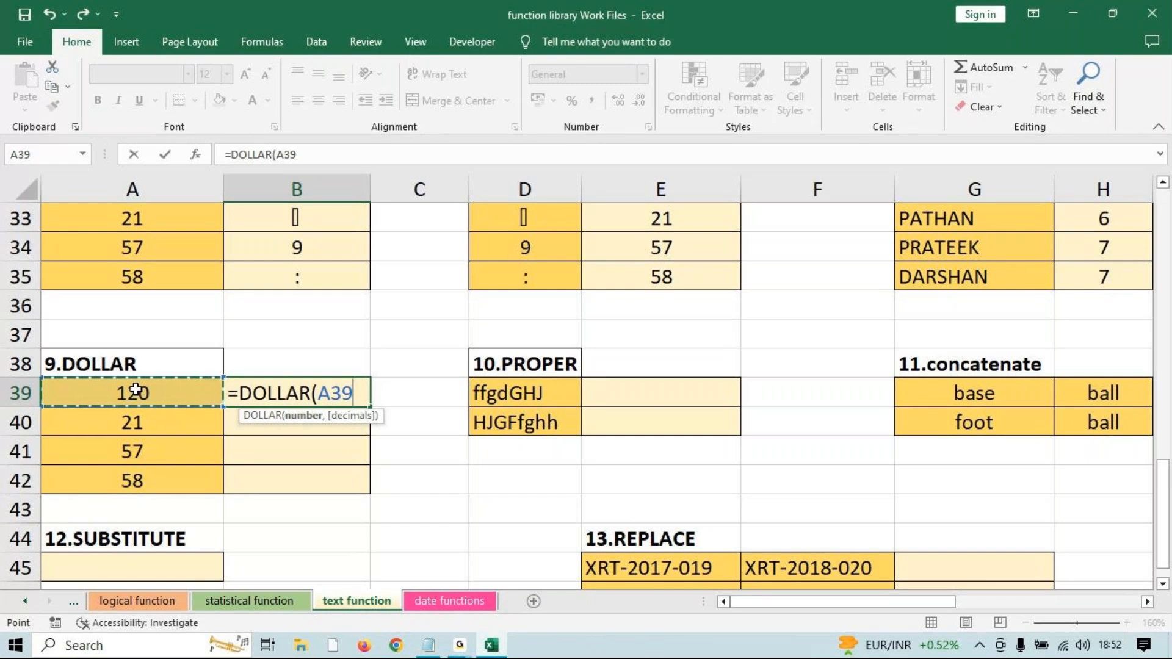
{"action": "type", "text": ")"}
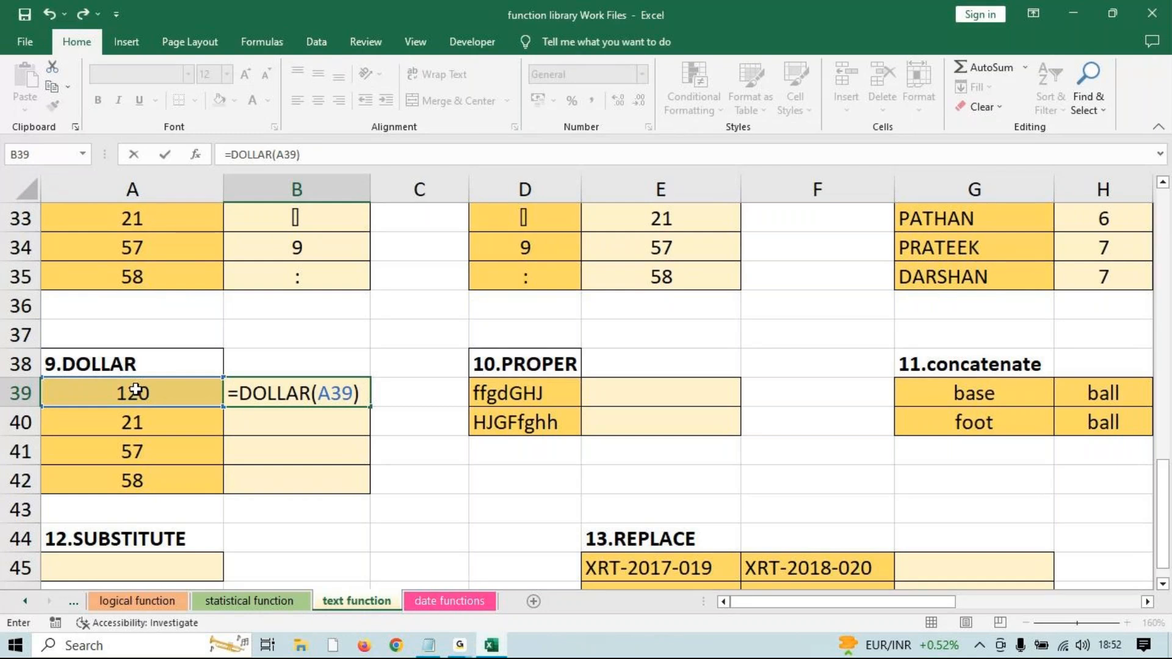
{"action": "key", "text": "Return"}
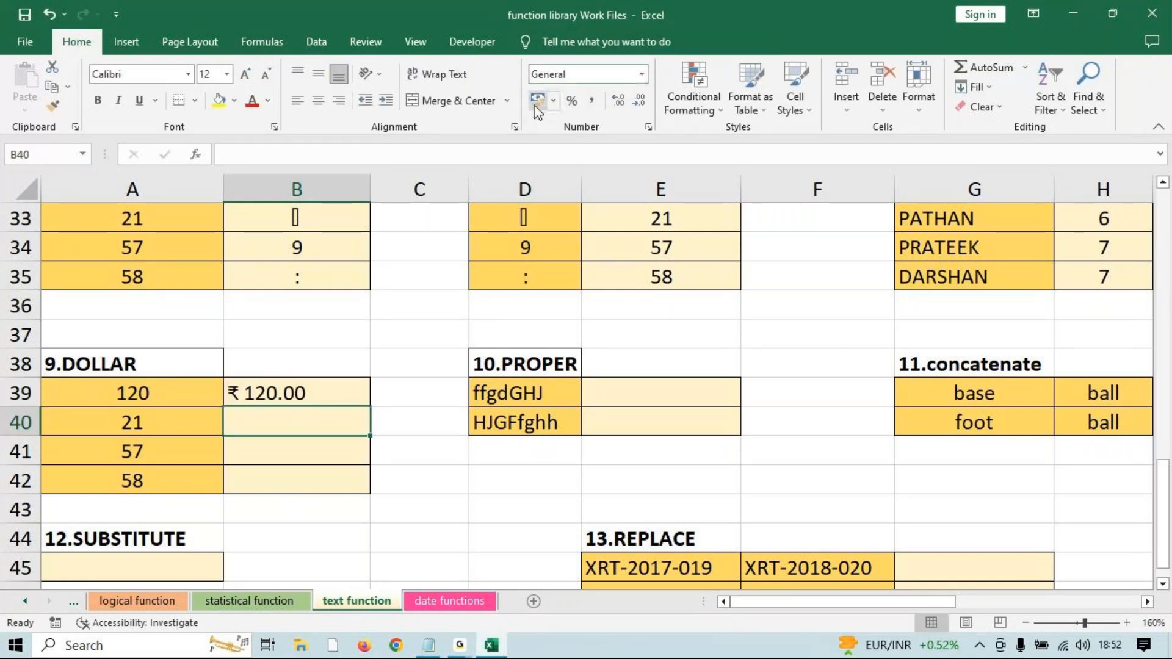
{"action": "left_click", "coordinate": [282, 392]}
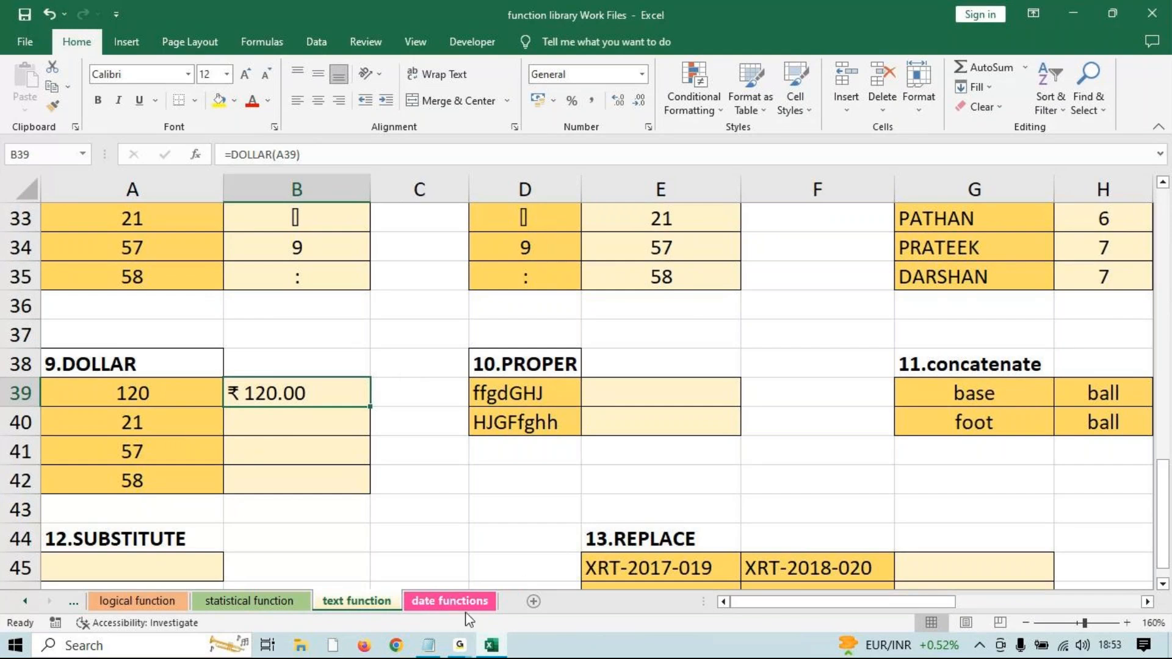
Fill the DOLLAR formula down to B42 after undoing an overlong fill, showing ₹ 21.00, ₹ 57.00, ₹ 58.00.
{"action": "left_click", "coordinate": [456, 645]}
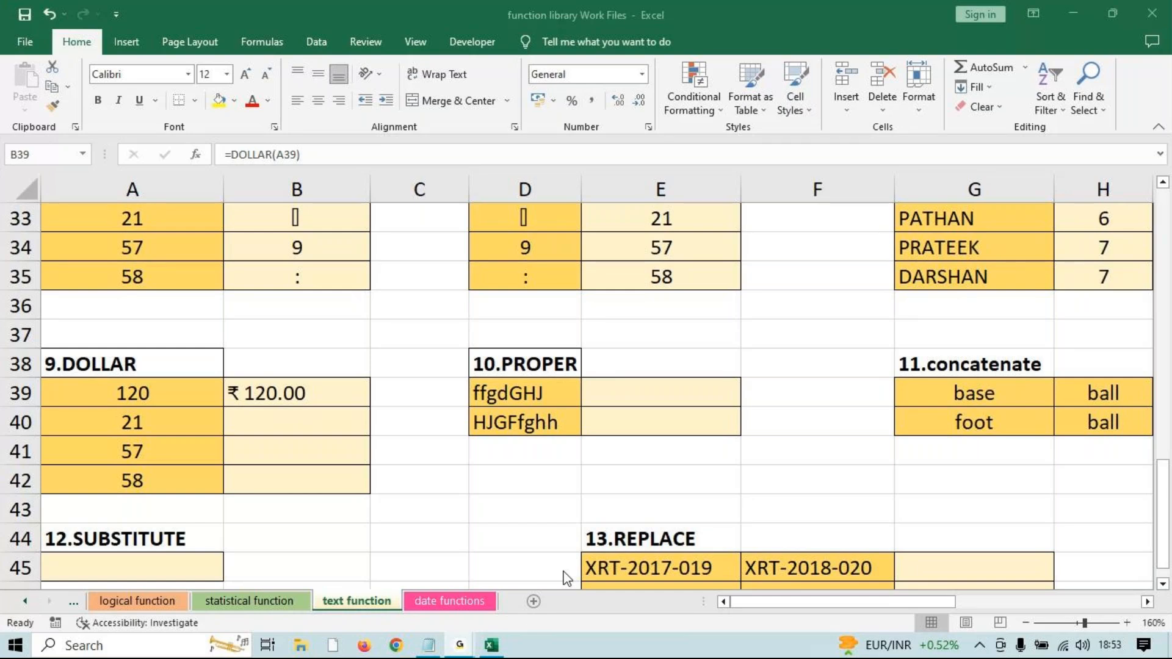
{"action": "left_click", "coordinate": [1079, 7]}
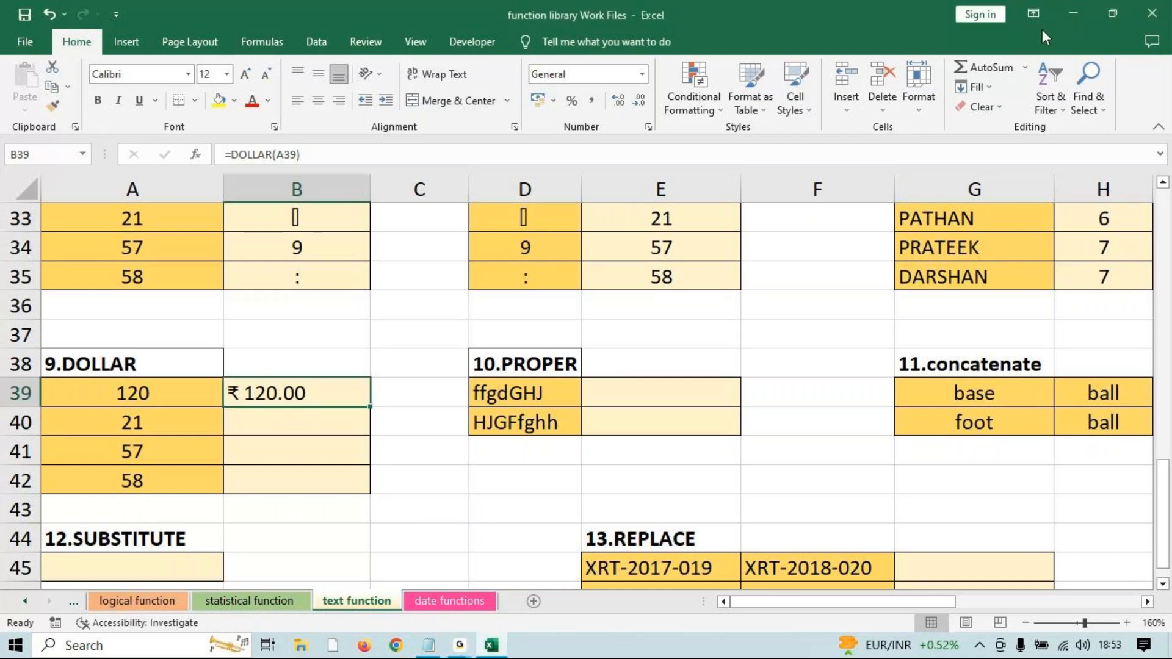
{"action": "scroll", "coordinate": [391, 323], "scroll_direction": "down", "scroll_amount": 2}
{"action": "scroll", "coordinate": [391, 323], "scroll_direction": "up", "scroll_amount": 1}
{"action": "left_click_drag", "start_coordinate": [371, 320], "coordinate": [375, 418]}
{"action": "left_click", "coordinate": [672, 302]}
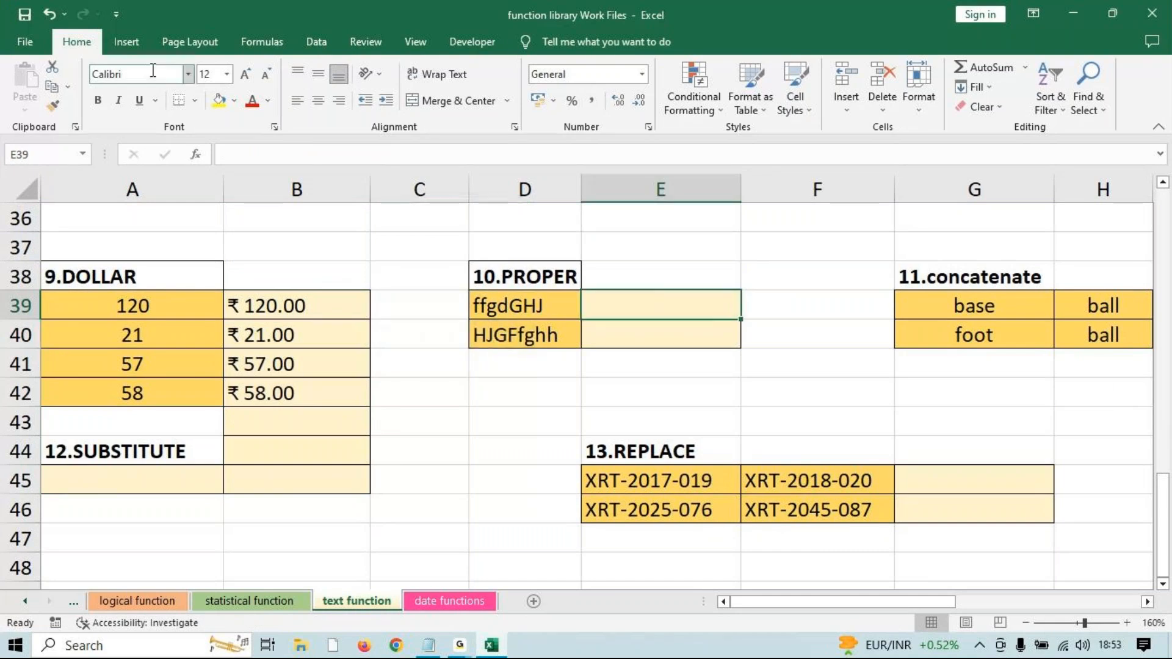
{"action": "key", "text": "ctrl+z"}
{"action": "key", "text": "ctrl+z"}
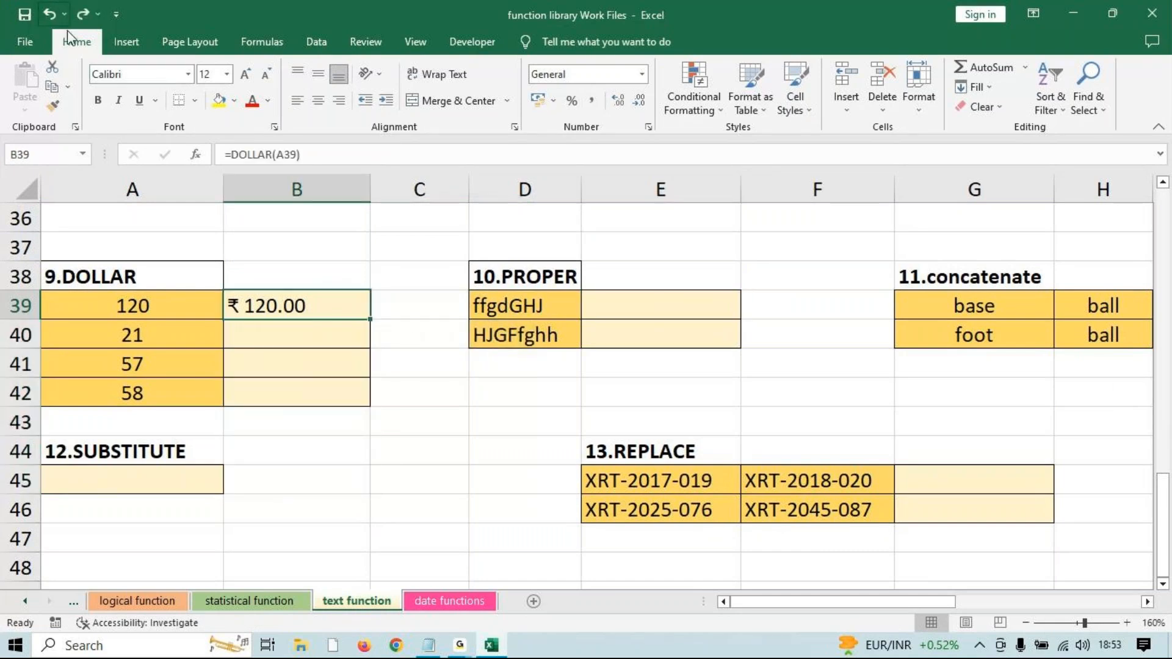
{"action": "left_click", "coordinate": [376, 322]}
{"action": "left_click", "coordinate": [367, 317]}
{"action": "left_click_drag", "start_coordinate": [370, 319], "coordinate": [342, 391]}
{"action": "left_click", "coordinate": [628, 305]}
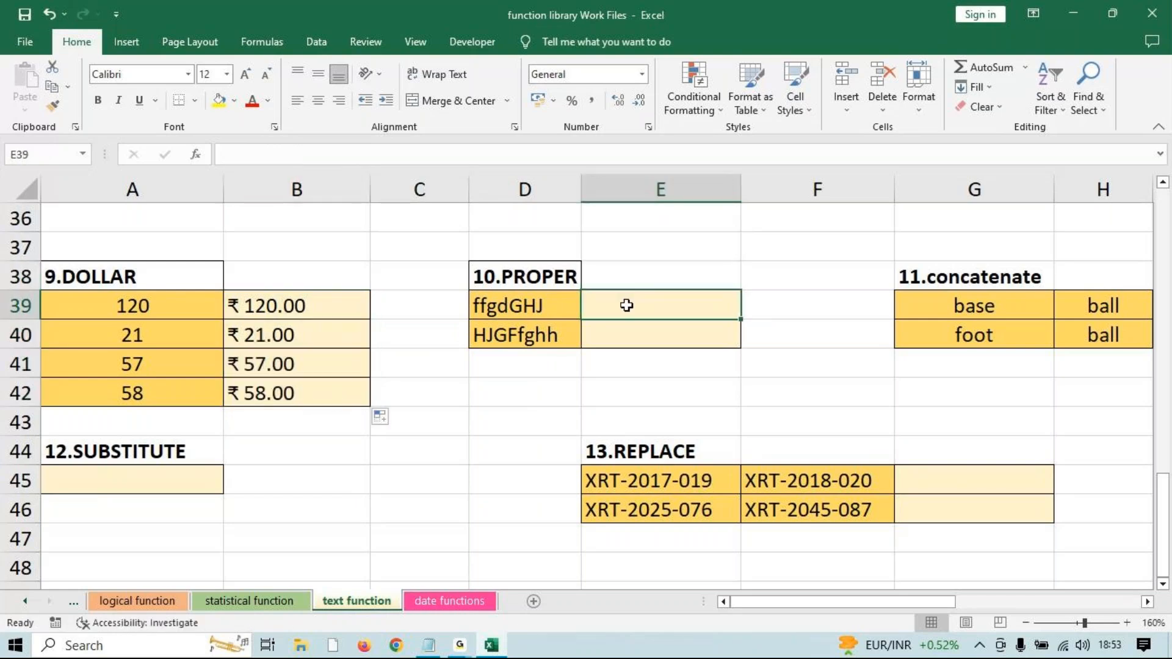
Enter =PROPER(D39) in E39 and fill it to E40, giving Ffgdghj and Hjgffghh.
{"action": "type", "text": "="}
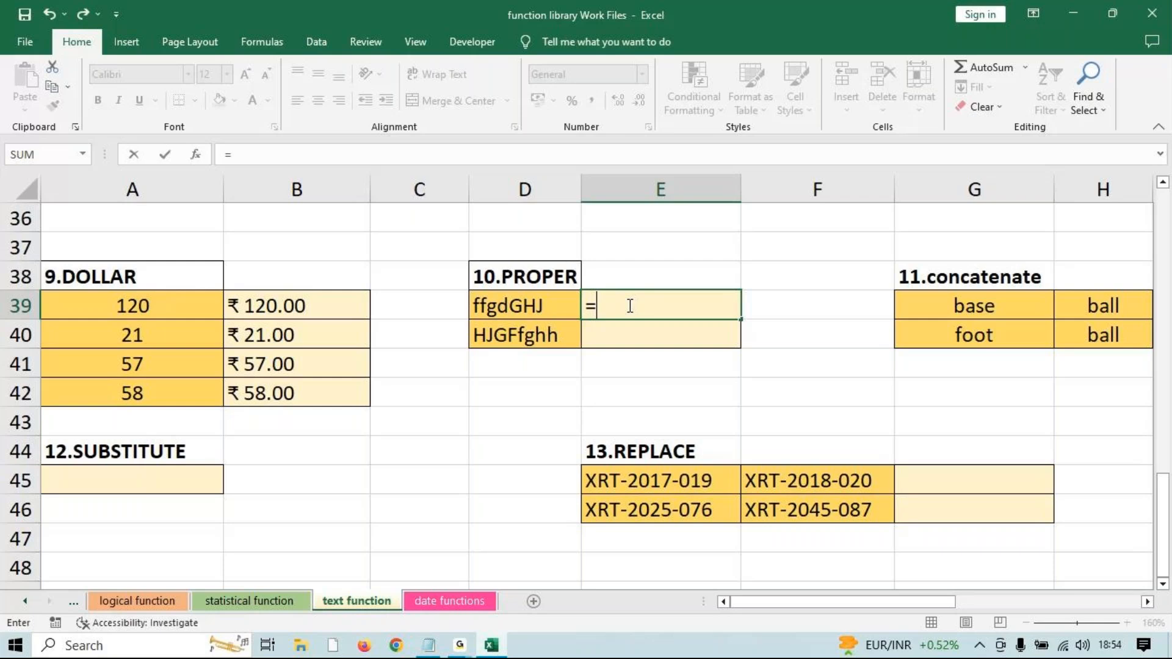
{"action": "type", "text": "pro"}
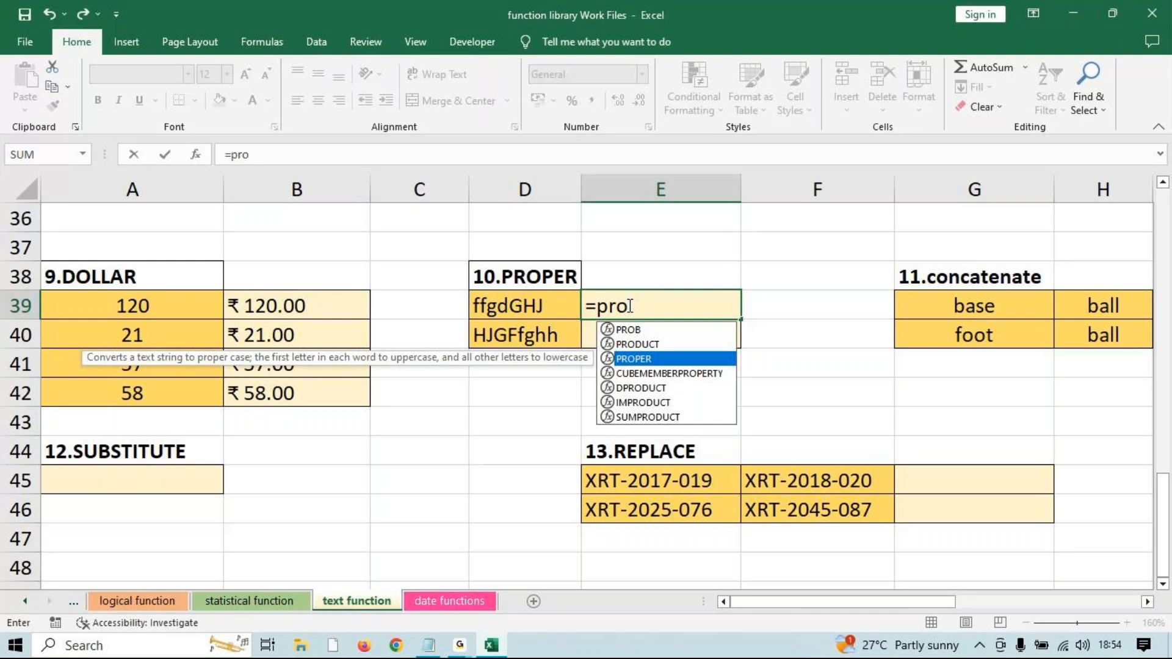
{"action": "key", "text": "Tab"}
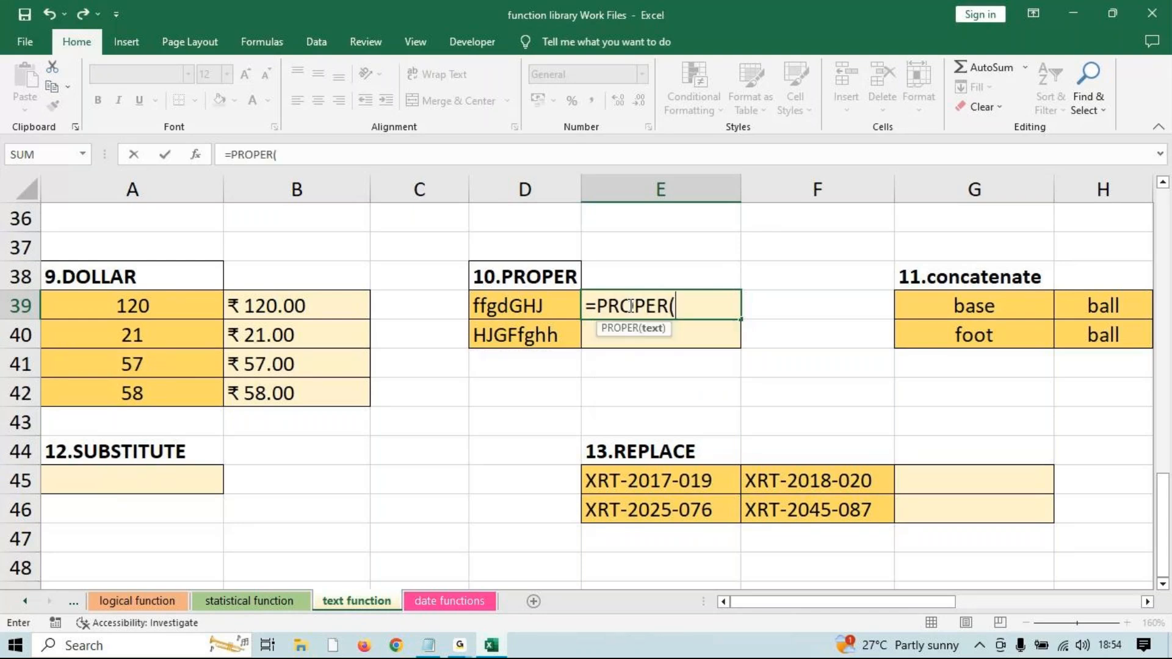
{"action": "left_click", "coordinate": [503, 300]}
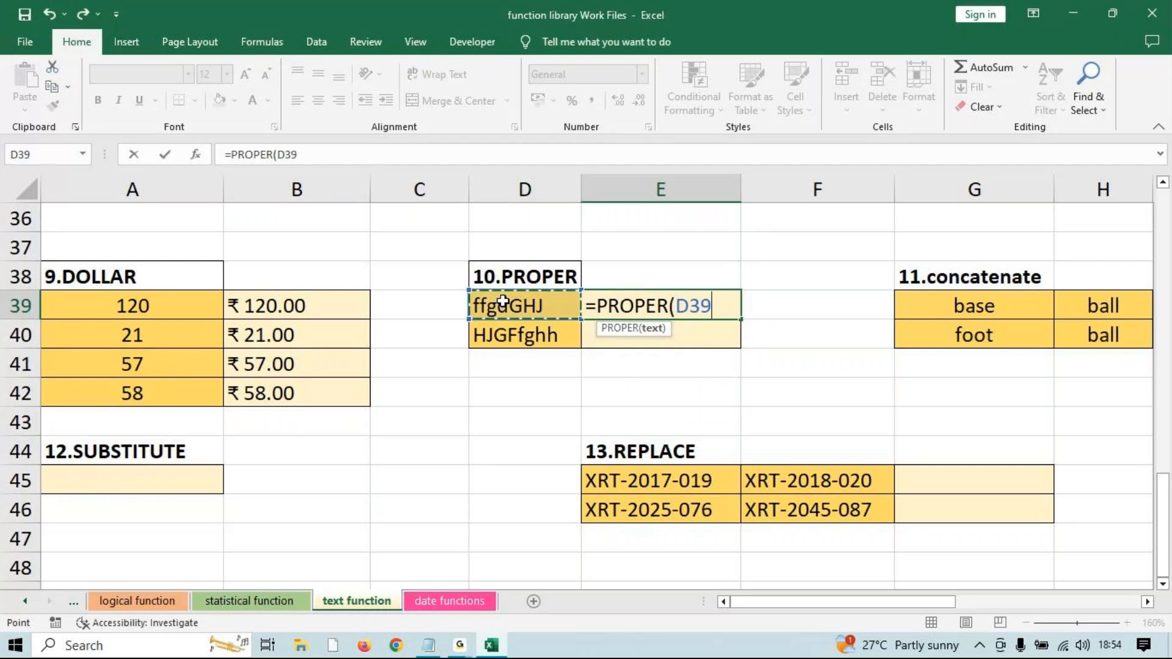
{"action": "type", "text": ")"}
{"action": "key", "text": "Return"}
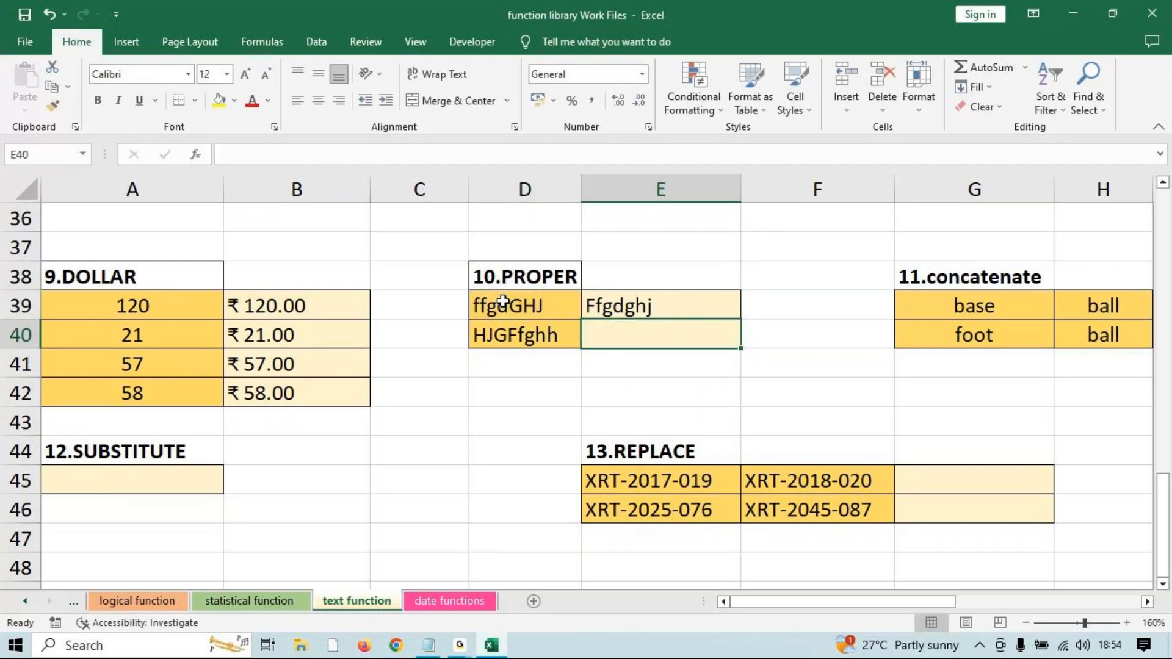
{"action": "left_click", "coordinate": [636, 305]}
{"action": "left_click_drag", "start_coordinate": [739, 319], "coordinate": [718, 338]}
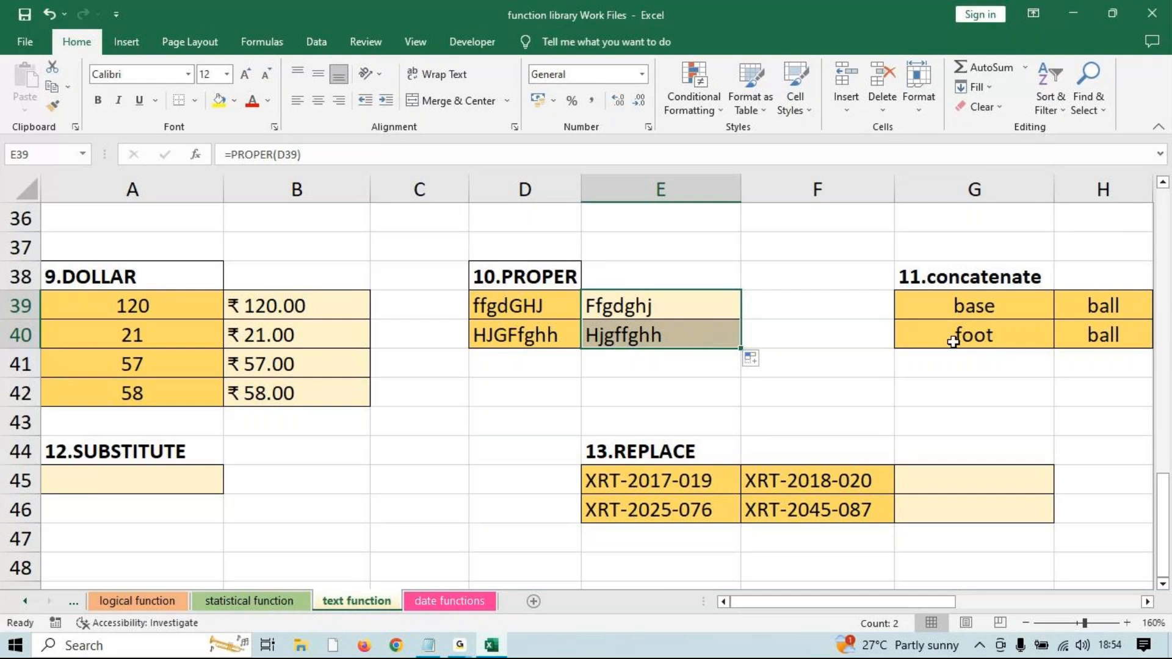
{"action": "scroll", "coordinate": [955, 604], "scroll_direction": "right", "scroll_amount": 3}
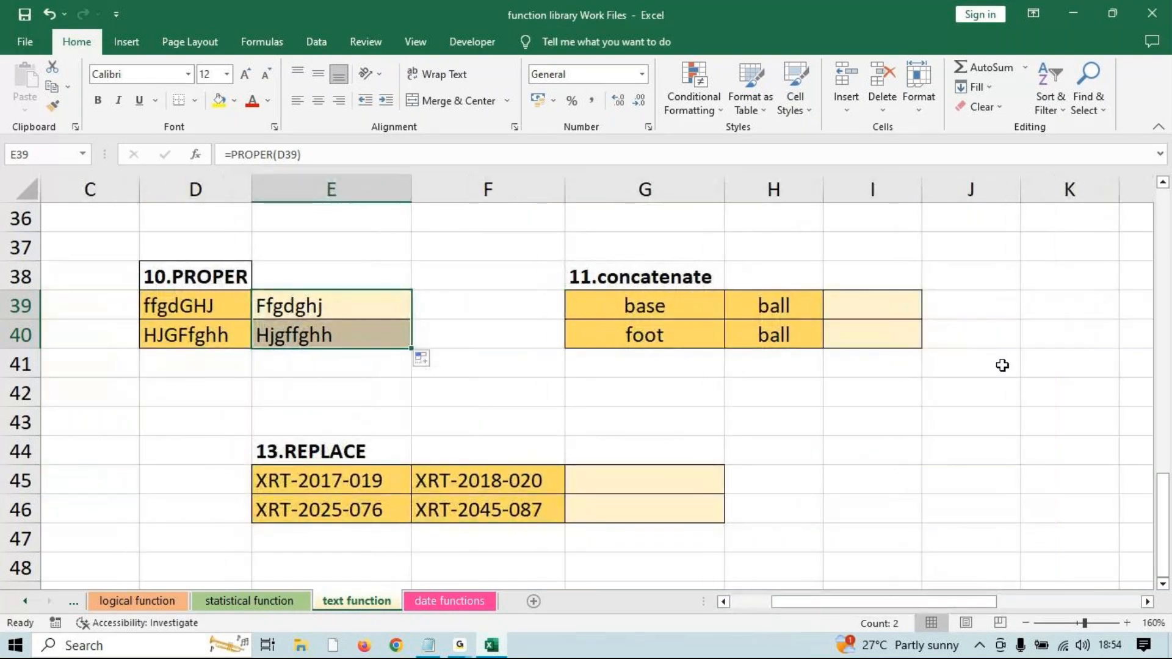
Enter =CONCATENATE(G39,H39) in I39 and fill it to I40, giving baseball and football.
{"action": "left_click", "coordinate": [899, 306]}
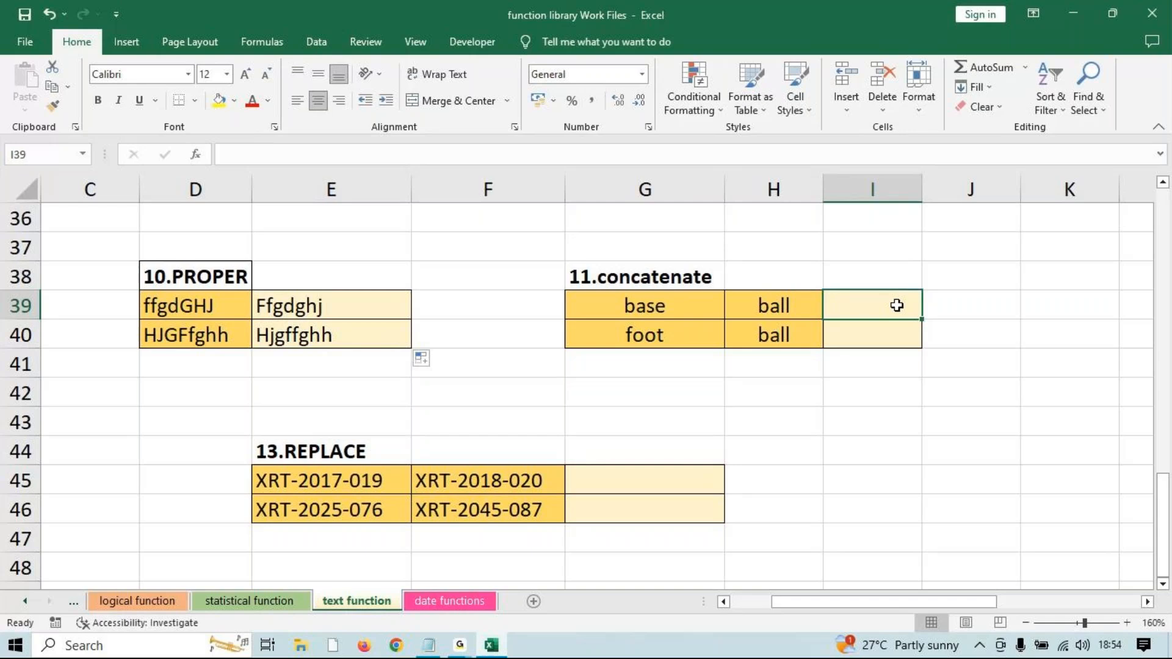
{"action": "type", "text": "=conca"}
{"action": "key", "text": "Down"}
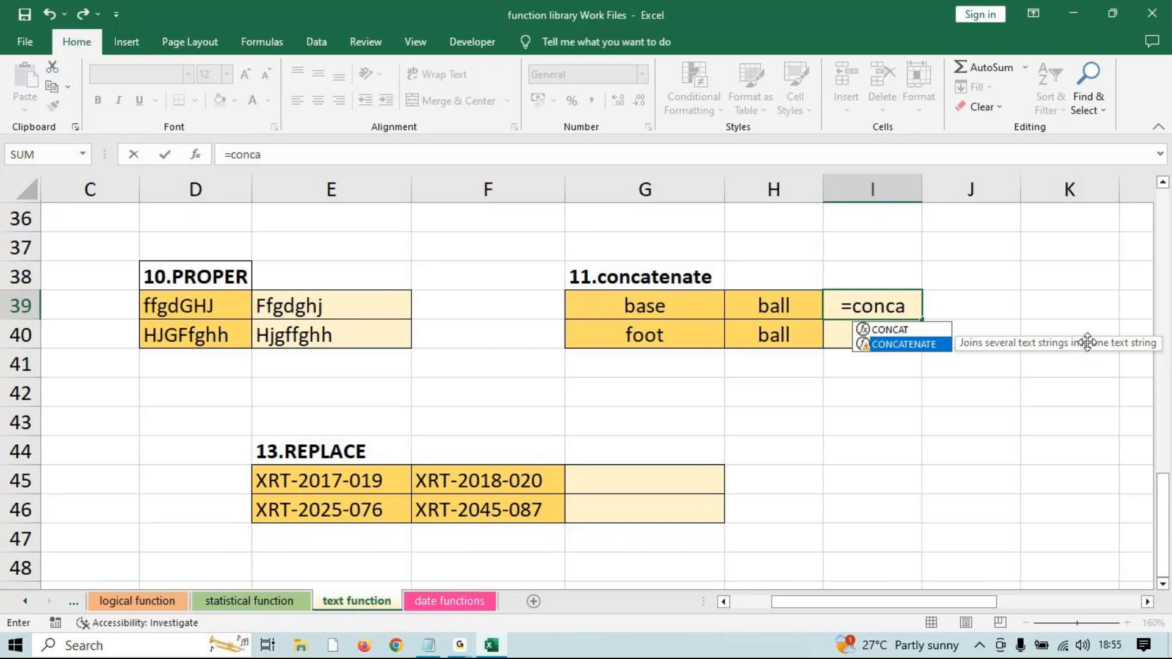
{"action": "key", "text": "Tab"}
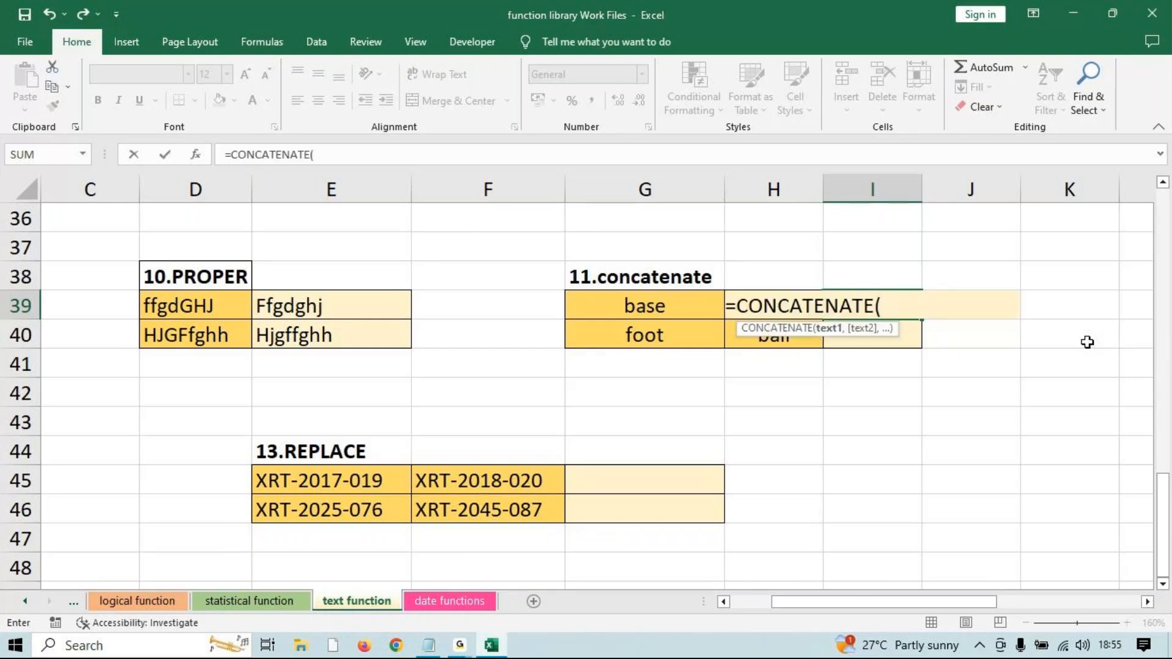
{"action": "left_click", "coordinate": [686, 306]}
{"action": "type", "text": ","}
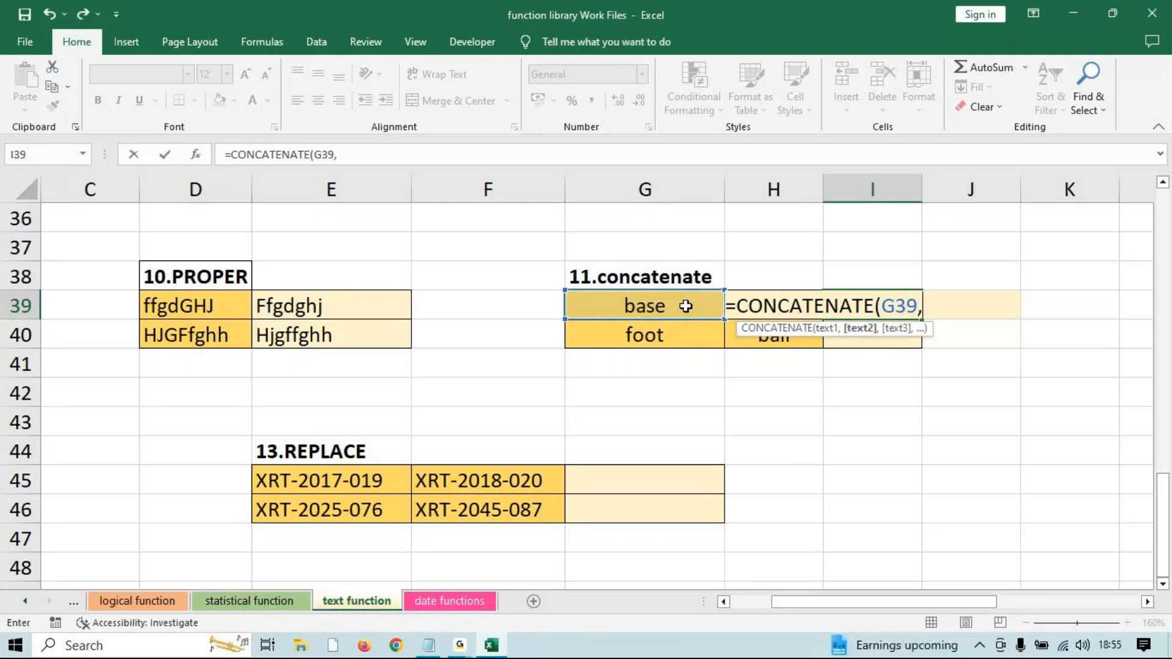
{"action": "key", "text": "Left"}
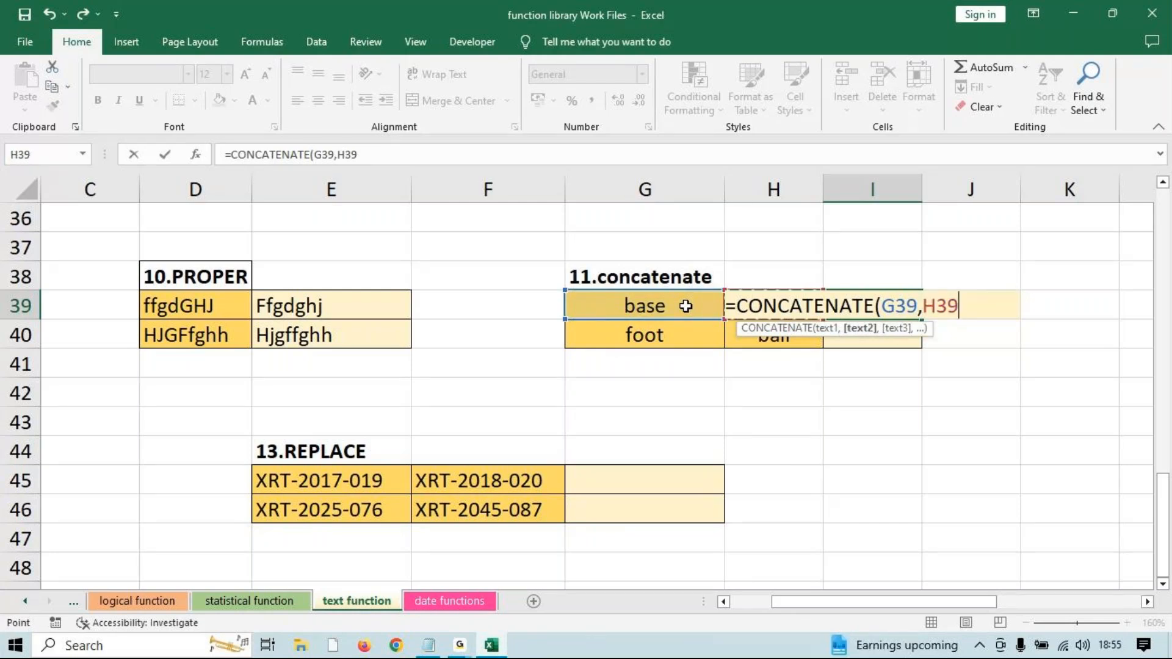
{"action": "type", "text": ")"}
{"action": "key", "text": "Return"}
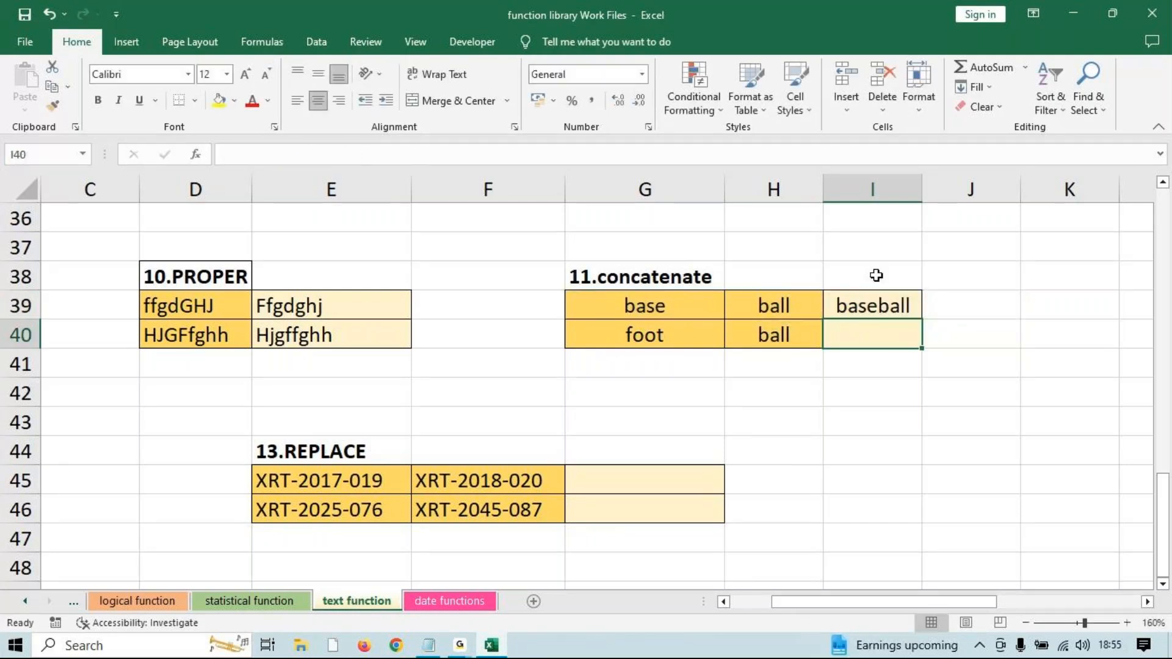
{"action": "left_click", "coordinate": [881, 299]}
{"action": "left_click_drag", "start_coordinate": [922, 318], "coordinate": [912, 343]}
Enter =CONCATENATE(G39," ",H39) in J39 and fill it to J40, giving base ball and foot ball.
{"action": "left_click", "coordinate": [953, 299]}
{"action": "type", "text": "=c"}
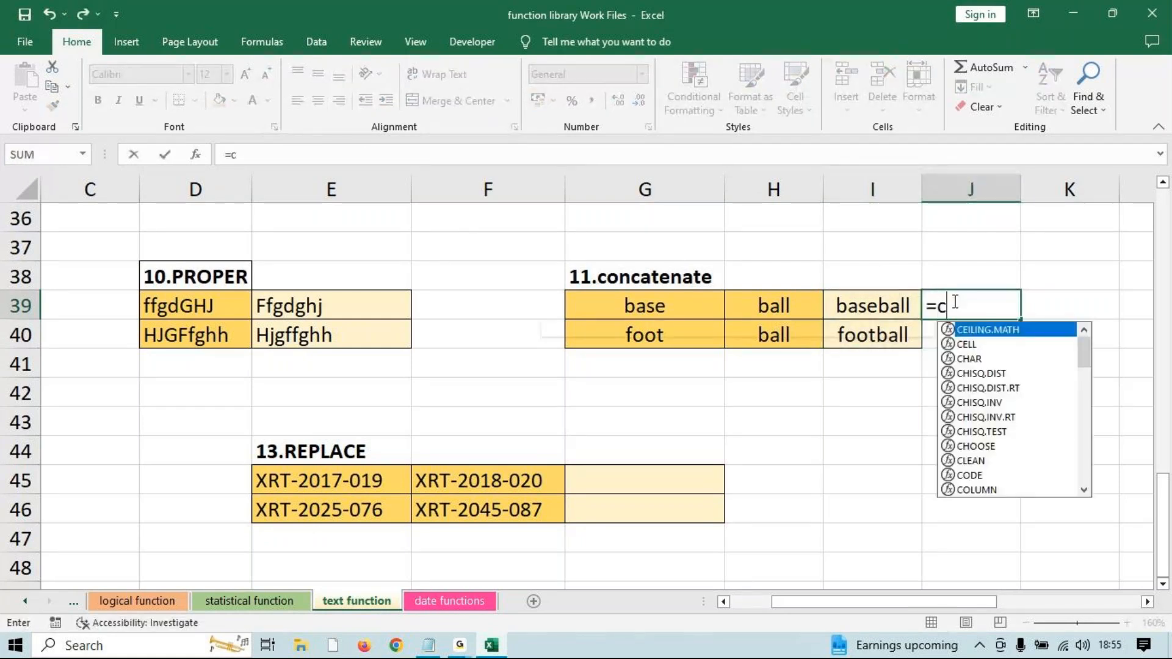
{"action": "type", "text": "onca"}
{"action": "key", "text": "Down"}
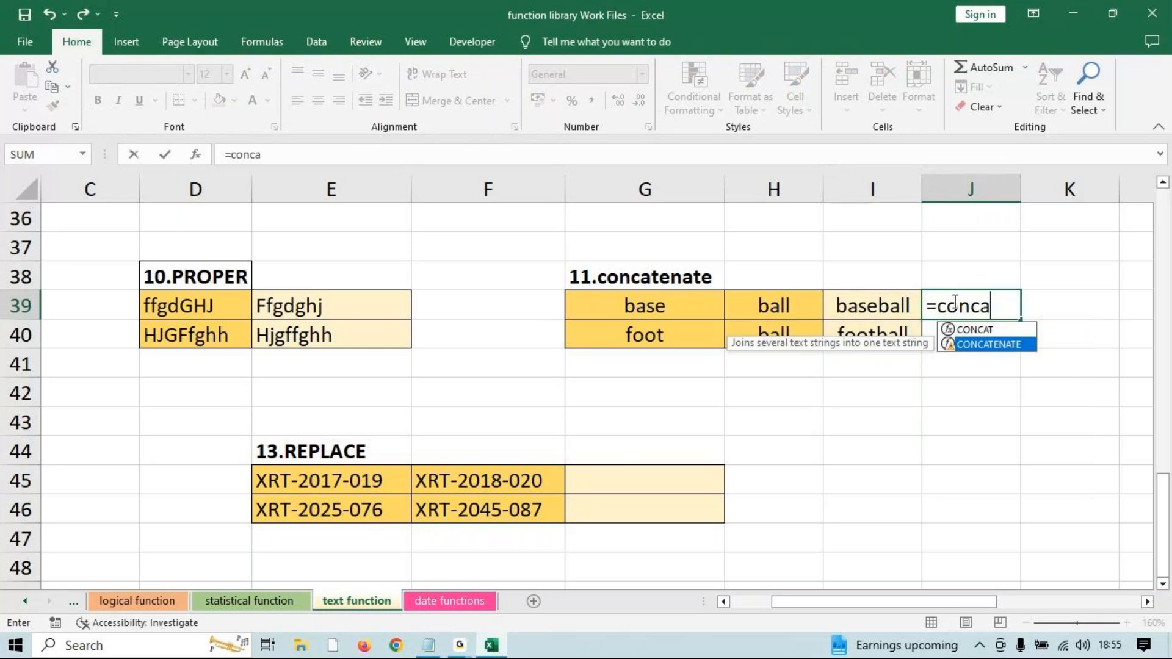
{"action": "key", "text": "Tab"}
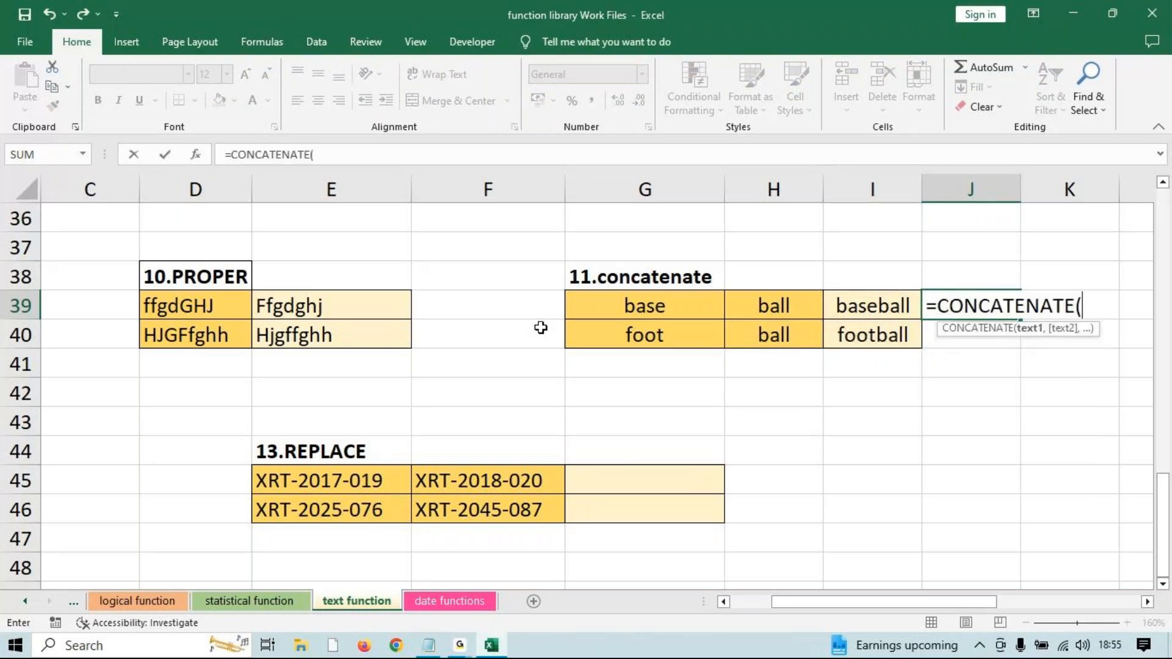
{"action": "left_click", "coordinate": [628, 307]}
{"action": "type", "text": ","}
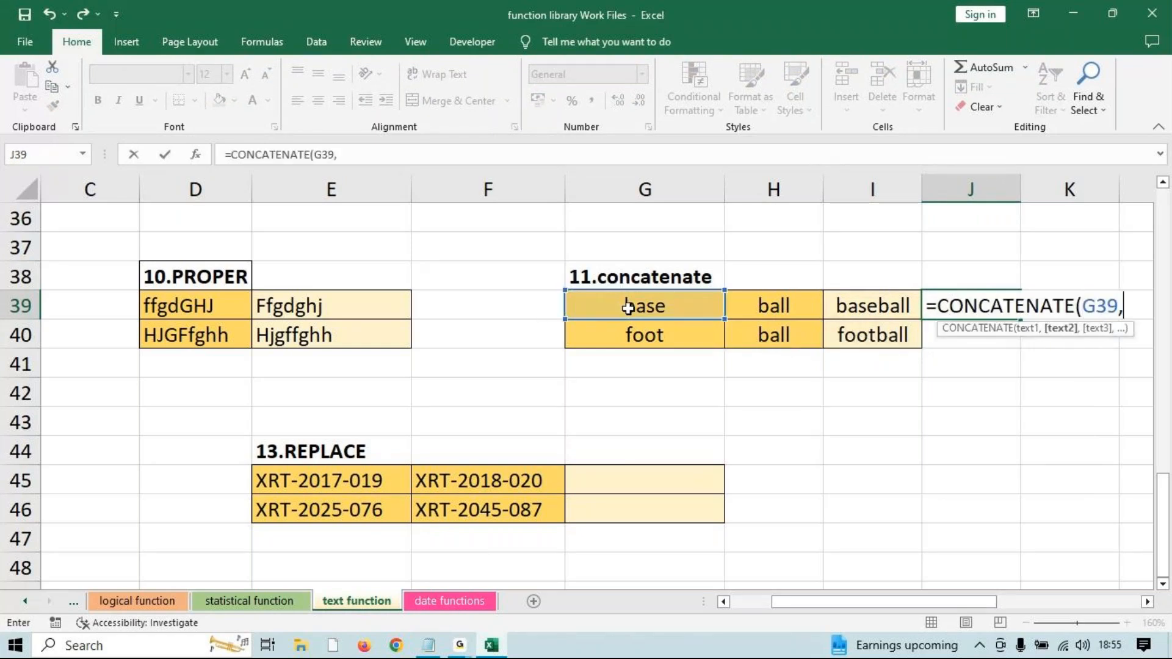
{"action": "type", "text": "\""}
{"action": "key", "text": "BackSpace"}
{"action": "type", "text": "\""}
{"action": "type", "text": " \""}
{"action": "type", "text": ","}
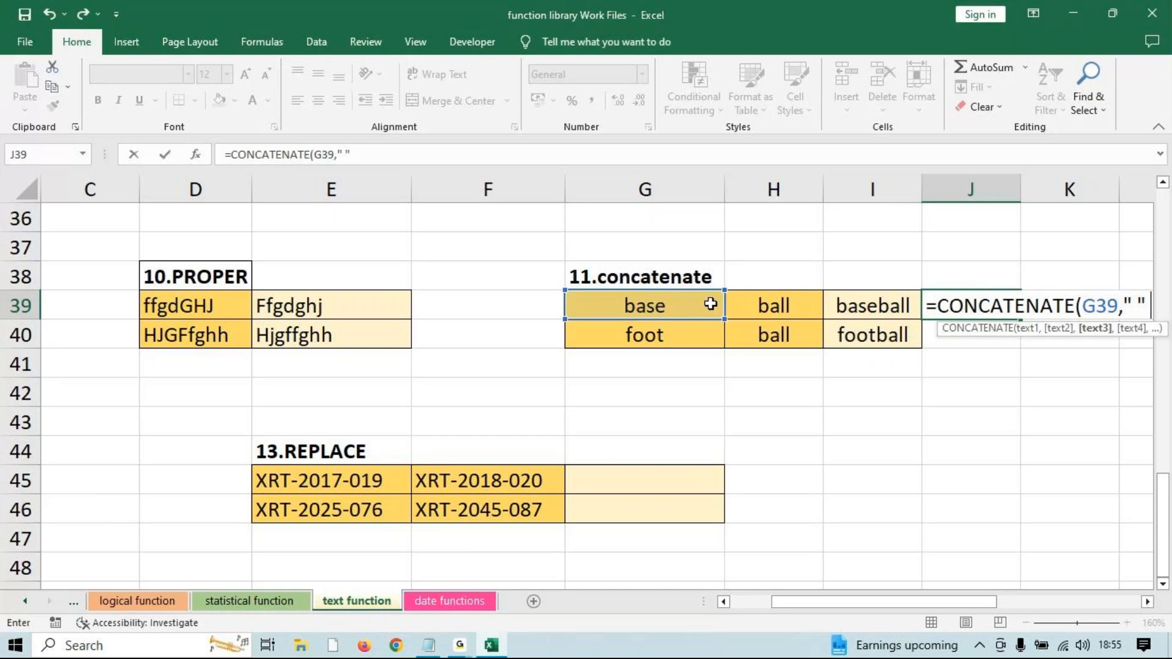
{"action": "left_click", "coordinate": [768, 302]}
{"action": "type", "text": ")"}
{"action": "key", "text": "Return"}
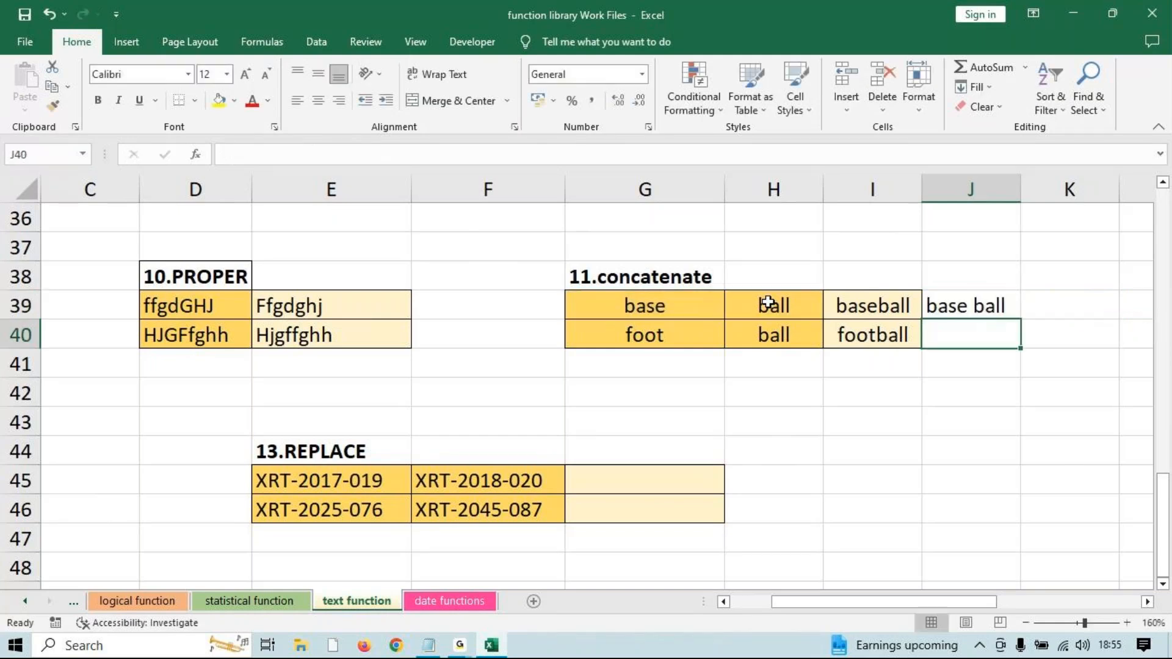
{"action": "left_click", "coordinate": [960, 301]}
{"action": "left_click_drag", "start_coordinate": [1009, 349], "coordinate": [1008, 348]}
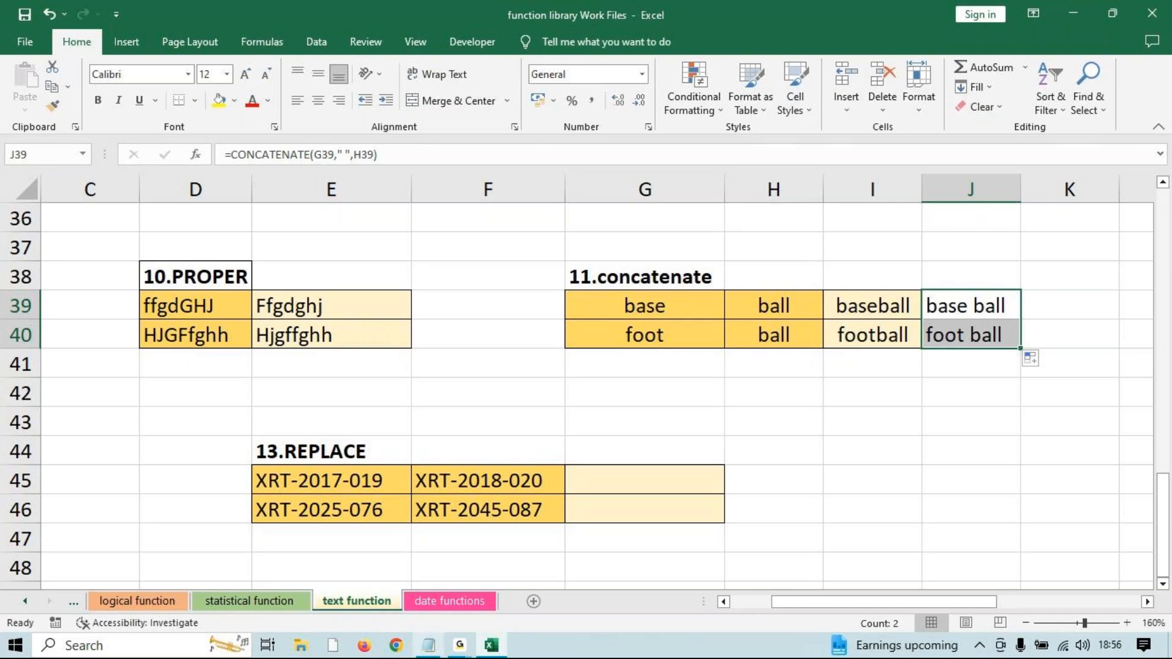
{"action": "left_click", "coordinate": [462, 654]}
{"action": "scroll", "coordinate": [568, 544], "scroll_direction": "down", "scroll_amount": 5}
{"action": "scroll", "coordinate": [568, 545], "scroll_direction": "up", "scroll_amount": 4}
{"action": "left_click_drag", "start_coordinate": [792, 605], "coordinate": [419, 598]}
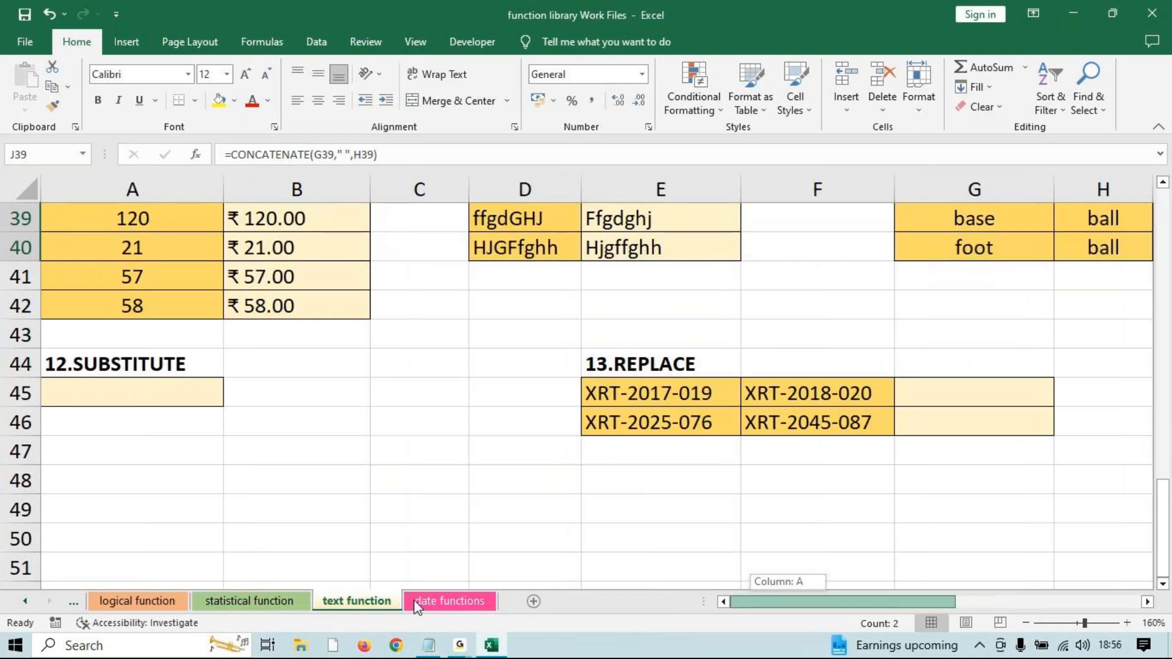
{"action": "scroll", "coordinate": [324, 549], "scroll_direction": "up", "scroll_amount": 3}
{"action": "scroll", "coordinate": [327, 545], "scroll_direction": "down", "scroll_amount": 4}
{"action": "scroll", "coordinate": [327, 546], "scroll_direction": "up", "scroll_amount": 11}
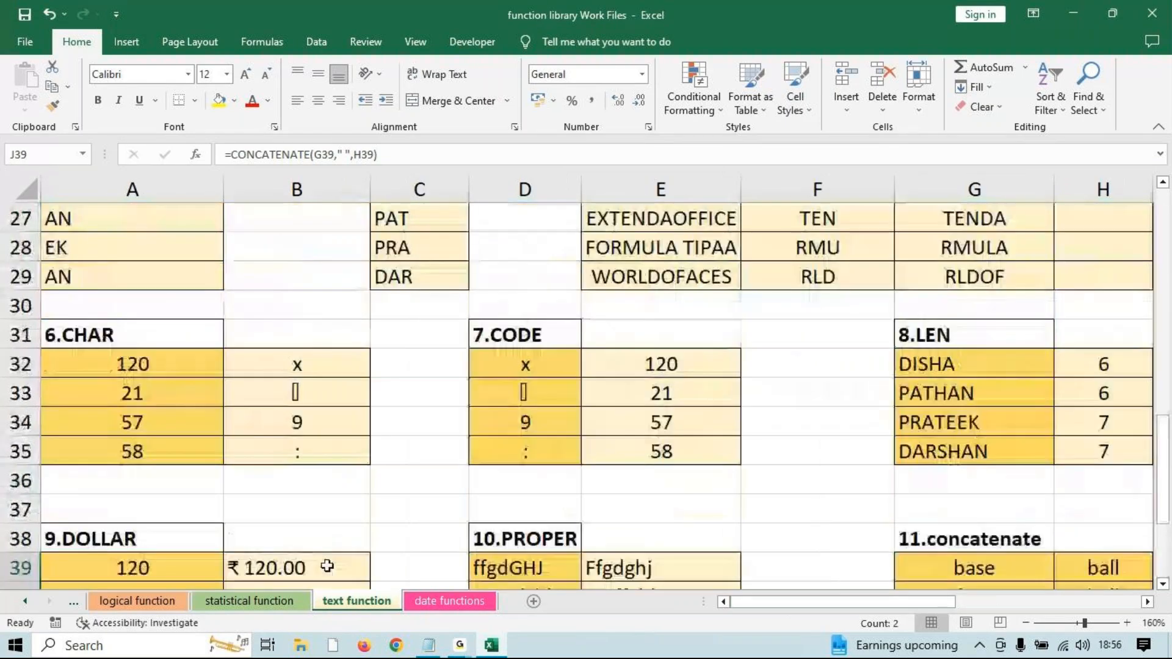
{"action": "left_click", "coordinate": [317, 399]}
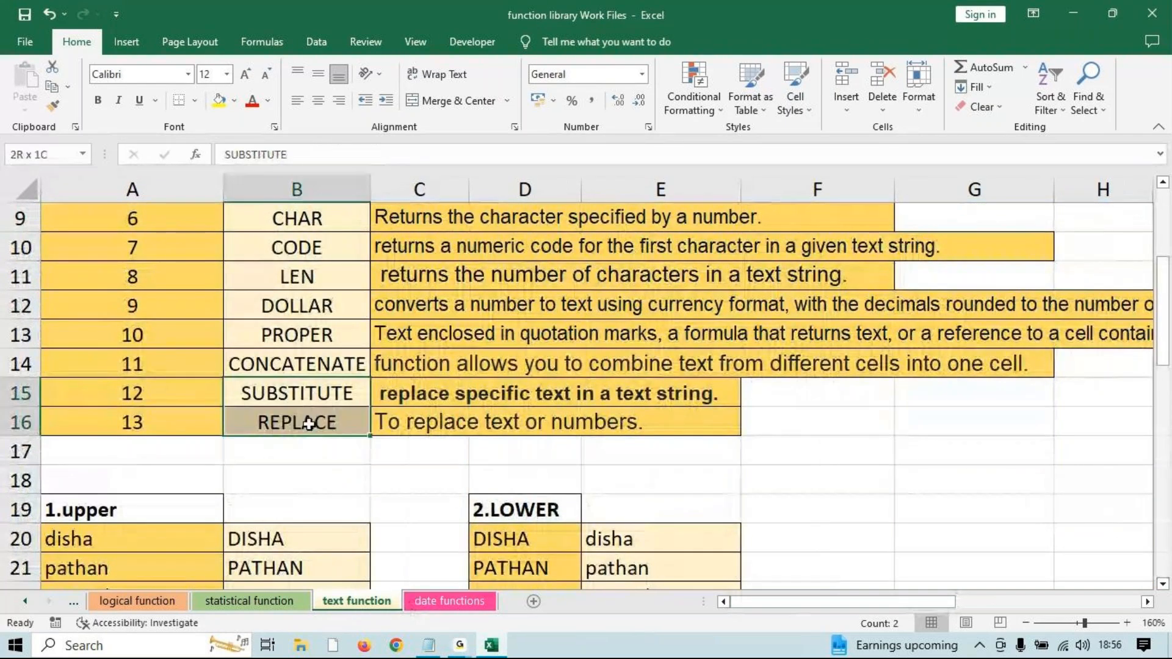
{"action": "scroll", "coordinate": [390, 423], "scroll_direction": "down", "scroll_amount": 11}
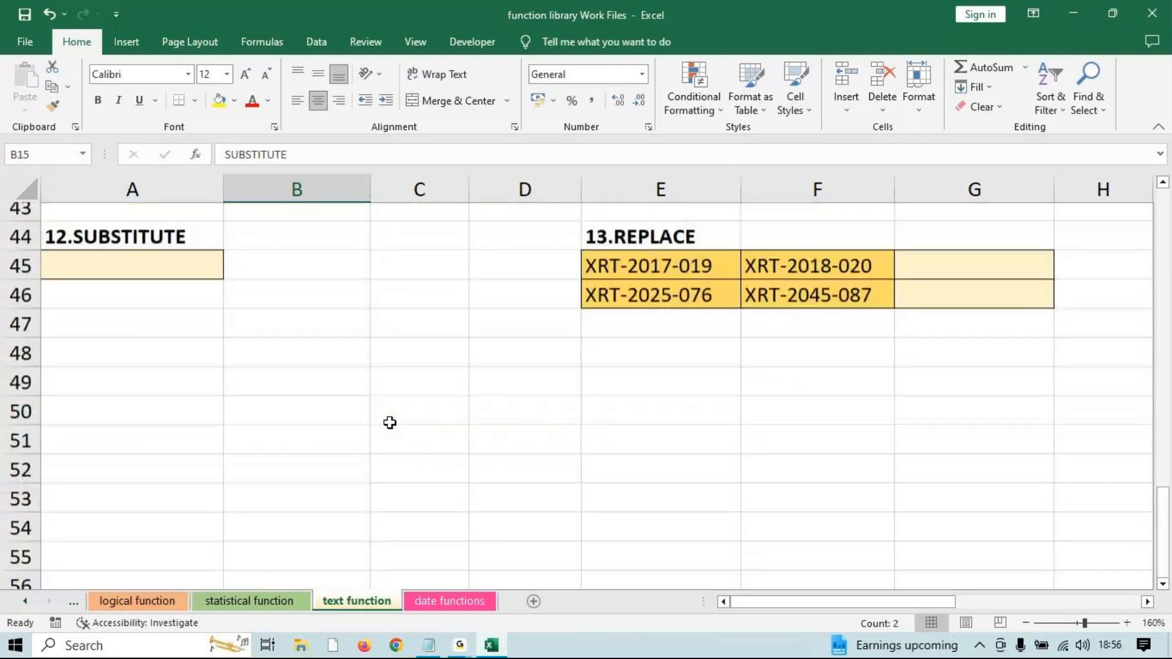
{"action": "scroll", "coordinate": [389, 423], "scroll_direction": "up", "scroll_amount": 2}
{"action": "left_click", "coordinate": [200, 478]}
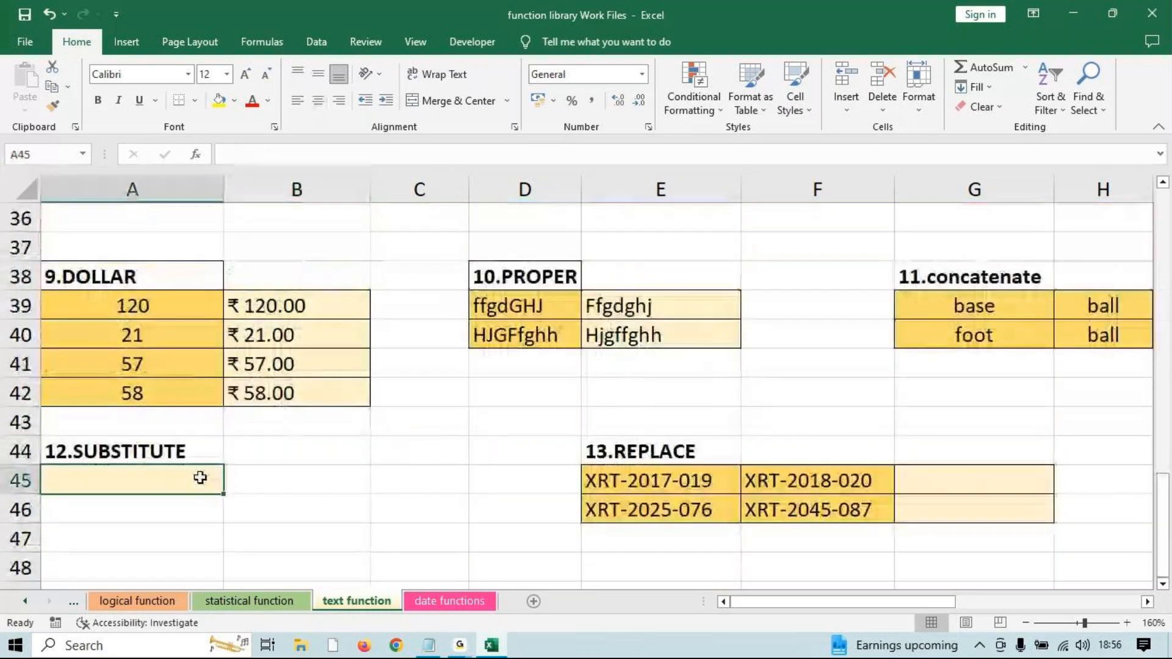
Enter =SUBSTITUTE(E45,"XRT","GRT") in A45, turning the code into GRT-2017-019.
{"action": "type", "text": "=subs"}
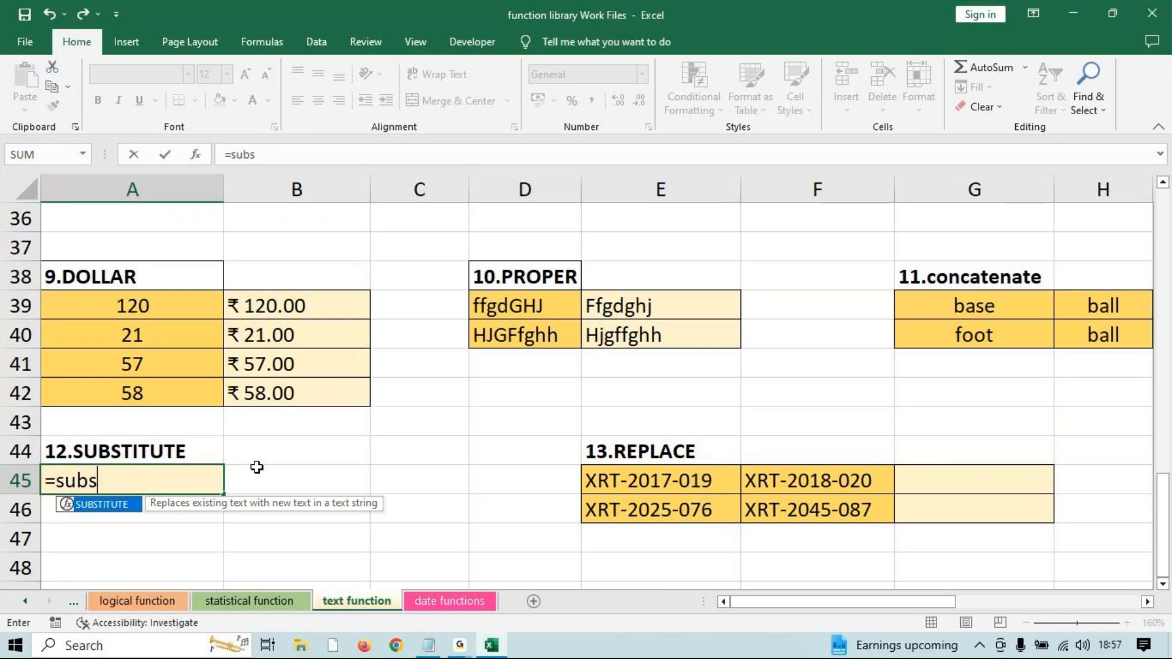
{"action": "key", "text": "Tab"}
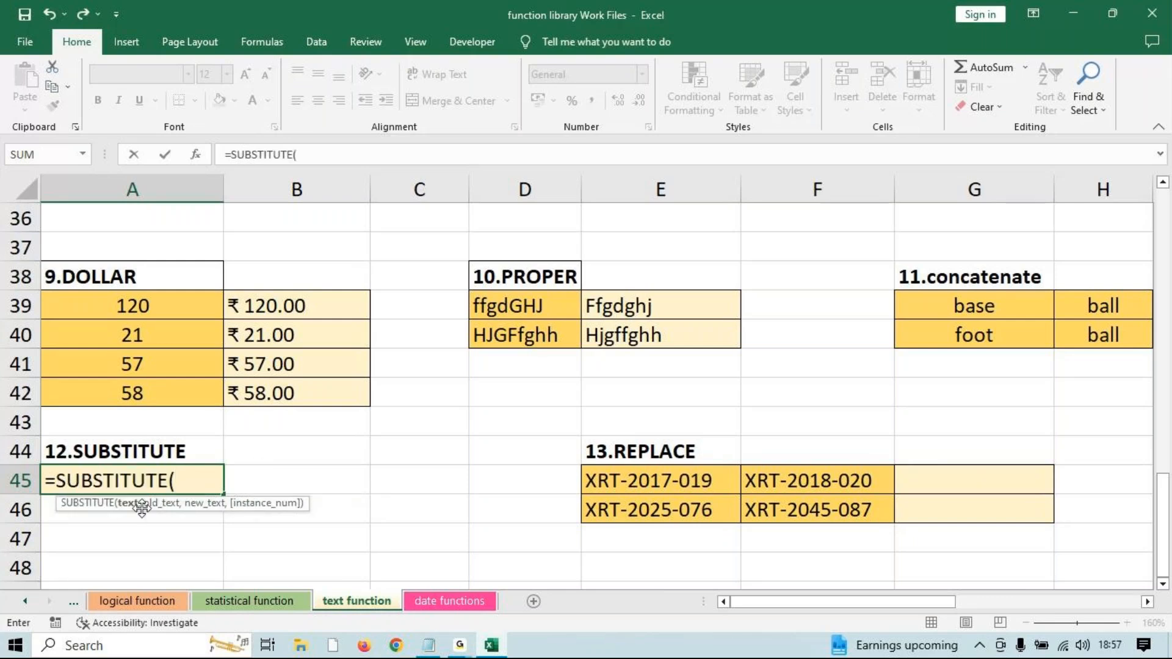
{"action": "left_click", "coordinate": [623, 480]}
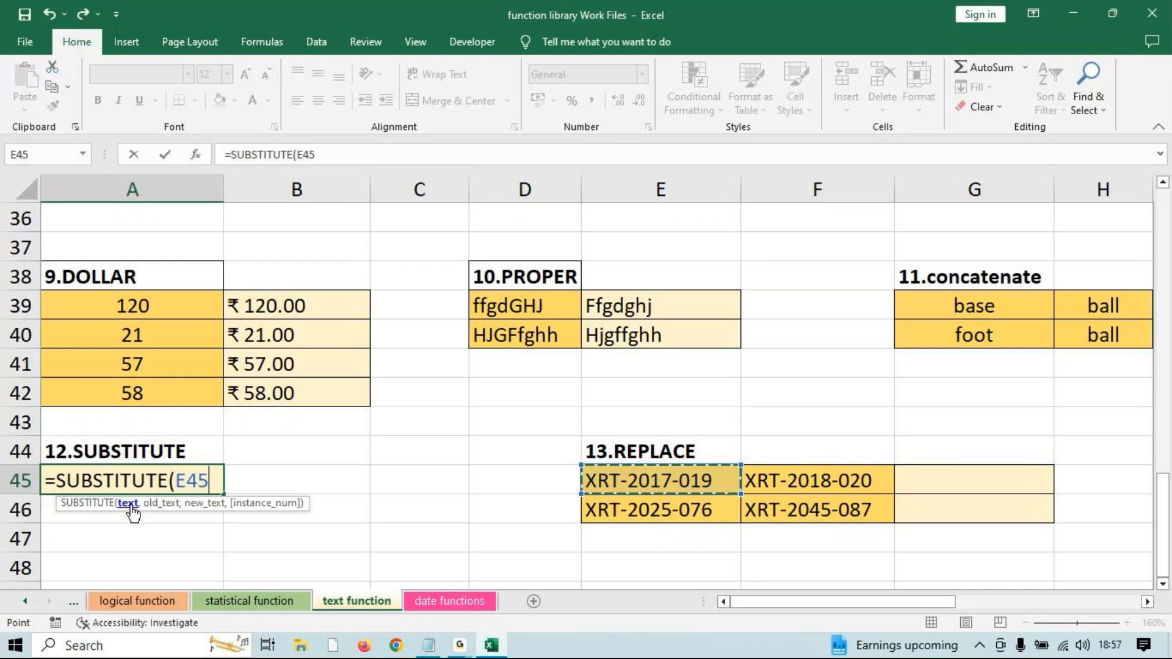
{"action": "type", "text": ",\"XRT\","}
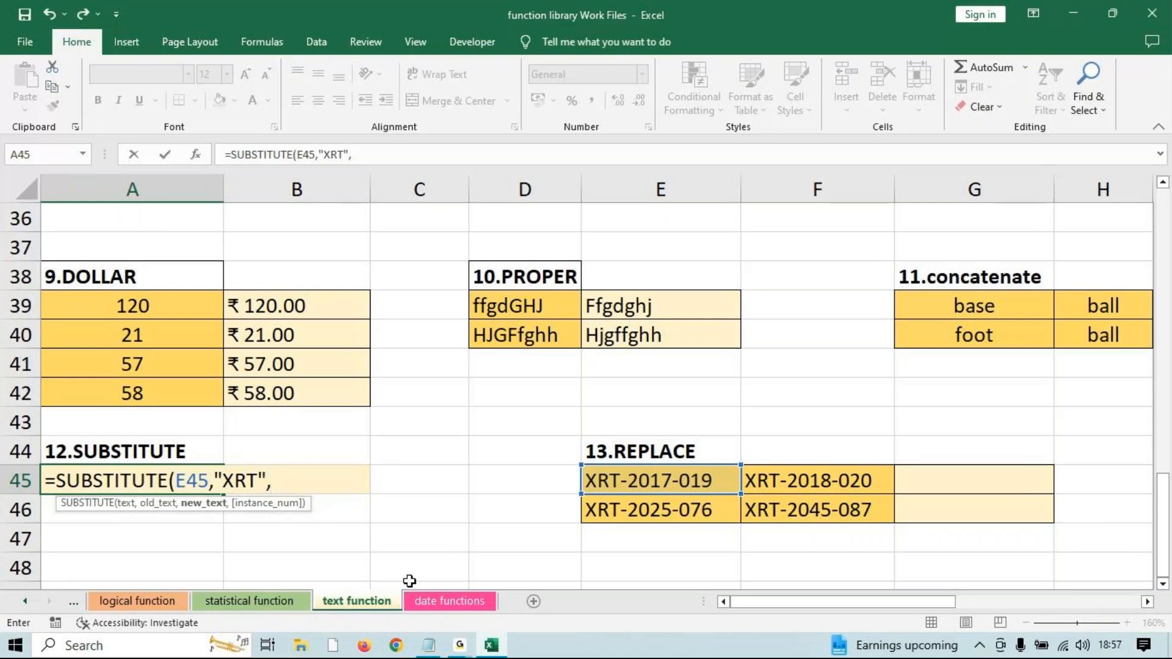
{"action": "type", "text": "\"gGR"}
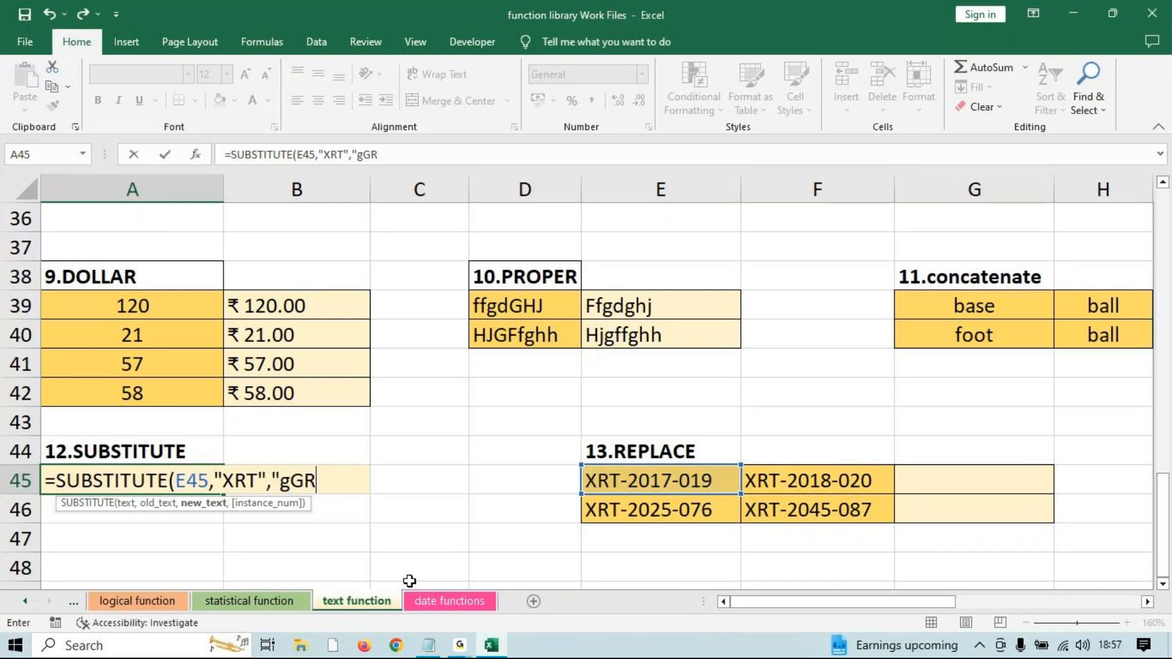
{"action": "key", "text": "BackSpace"}
{"action": "key", "text": "BackSpace"}
{"action": "key", "text": "BackSpace"}
{"action": "type", "text": "GRT"}
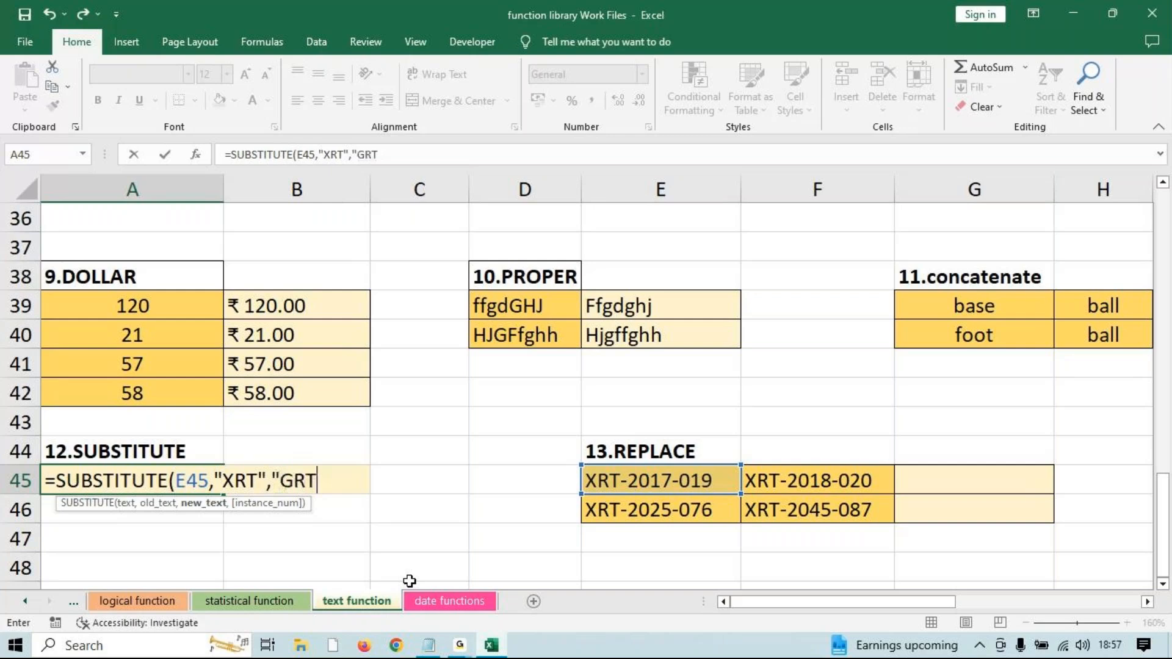
{"action": "type", "text": "\","}
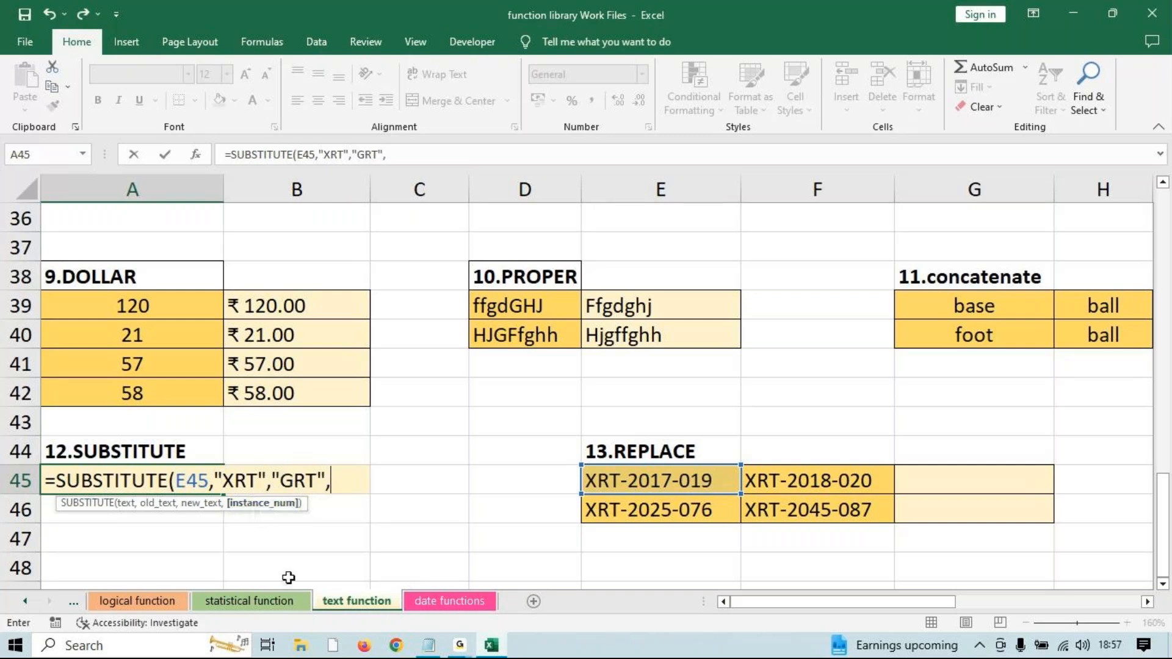
{"action": "key", "text": "BackSpace"}
{"action": "type", "text": ")"}
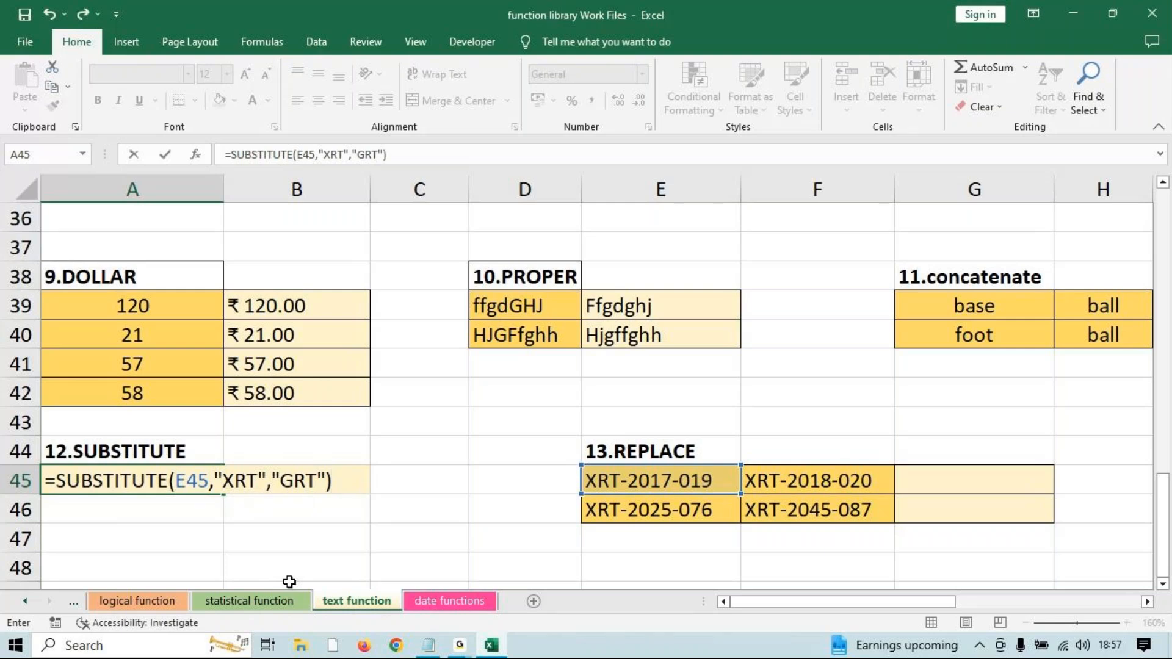
{"action": "key", "text": "Return"}
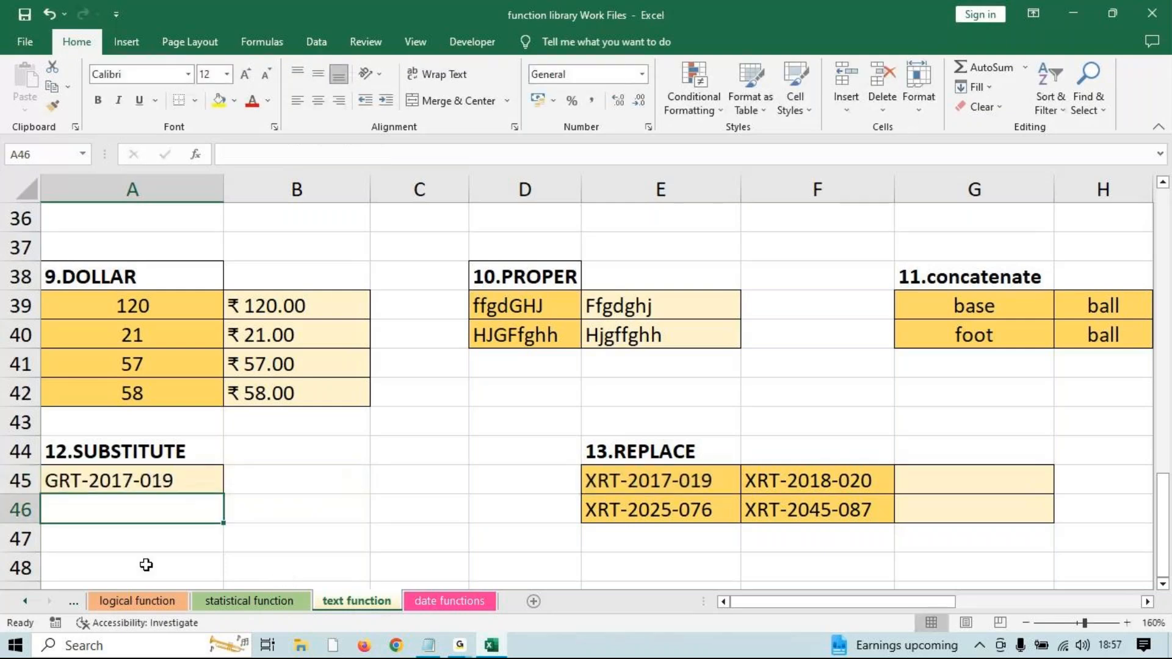
Reopen the A45 formula with F2 to review it and confirm it again.
{"action": "left_click", "coordinate": [150, 481]}
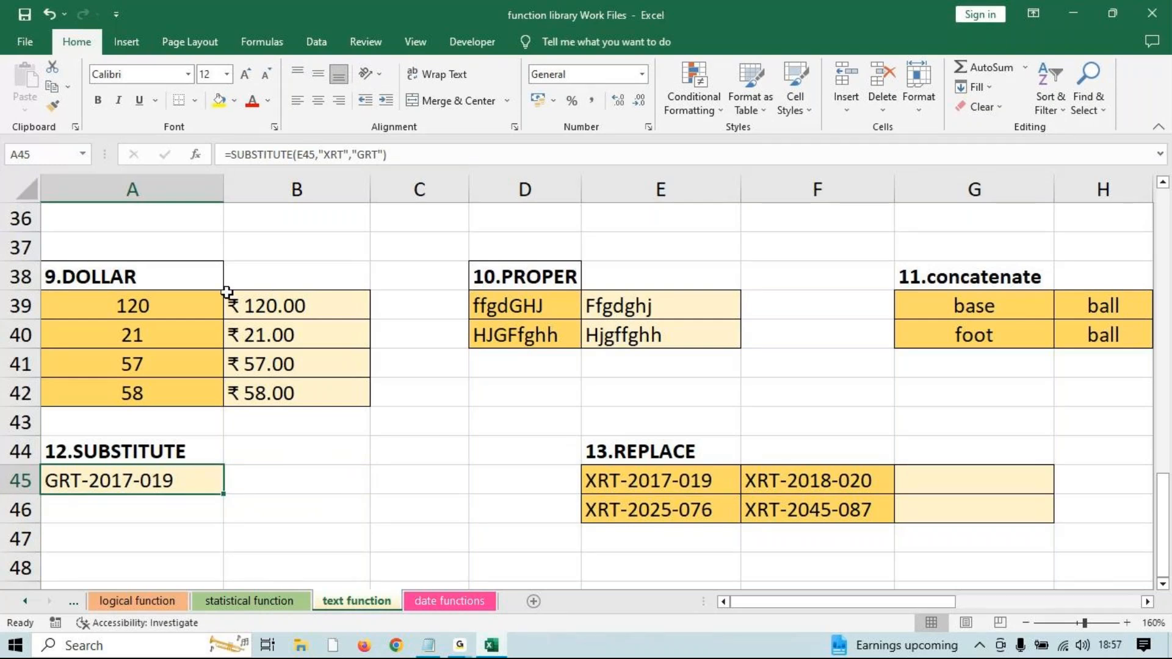
{"action": "key", "text": "F2"}
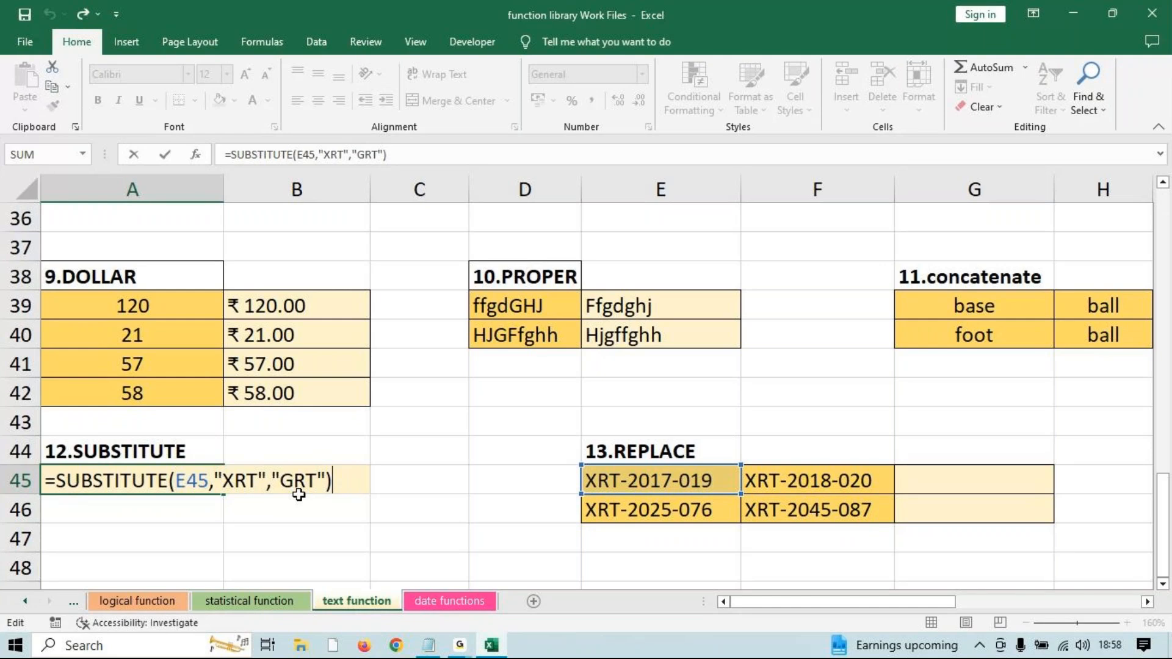
{"action": "key", "text": "Return"}
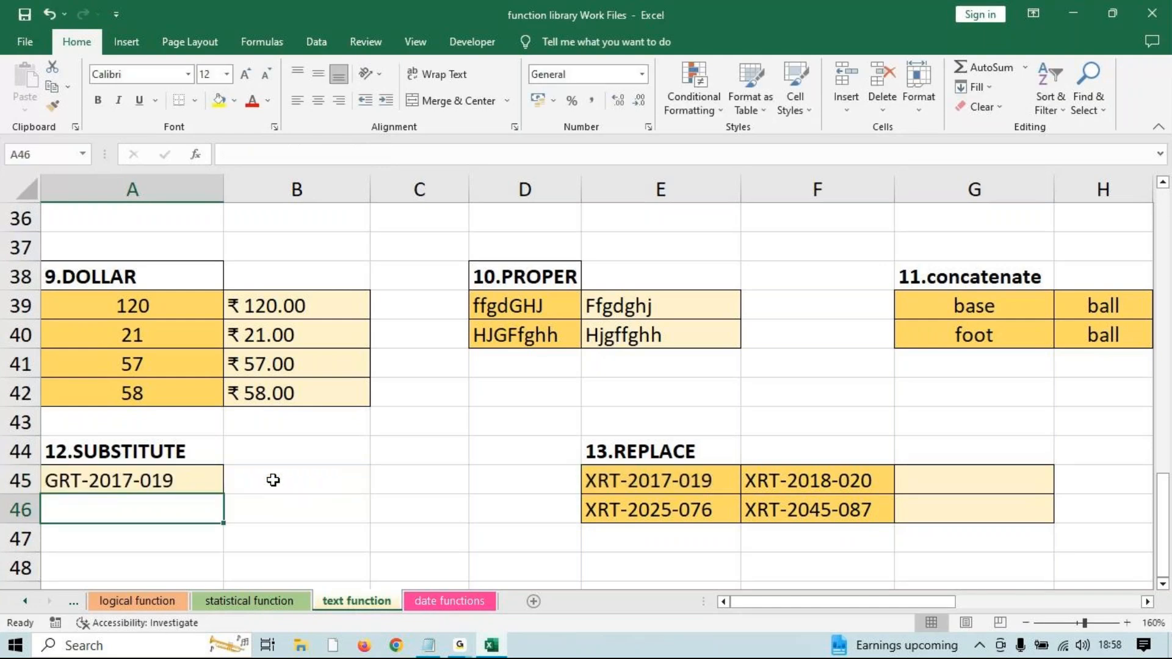
Enter the word 'Education' in cell C45.
{"action": "left_click", "coordinate": [274, 479]}
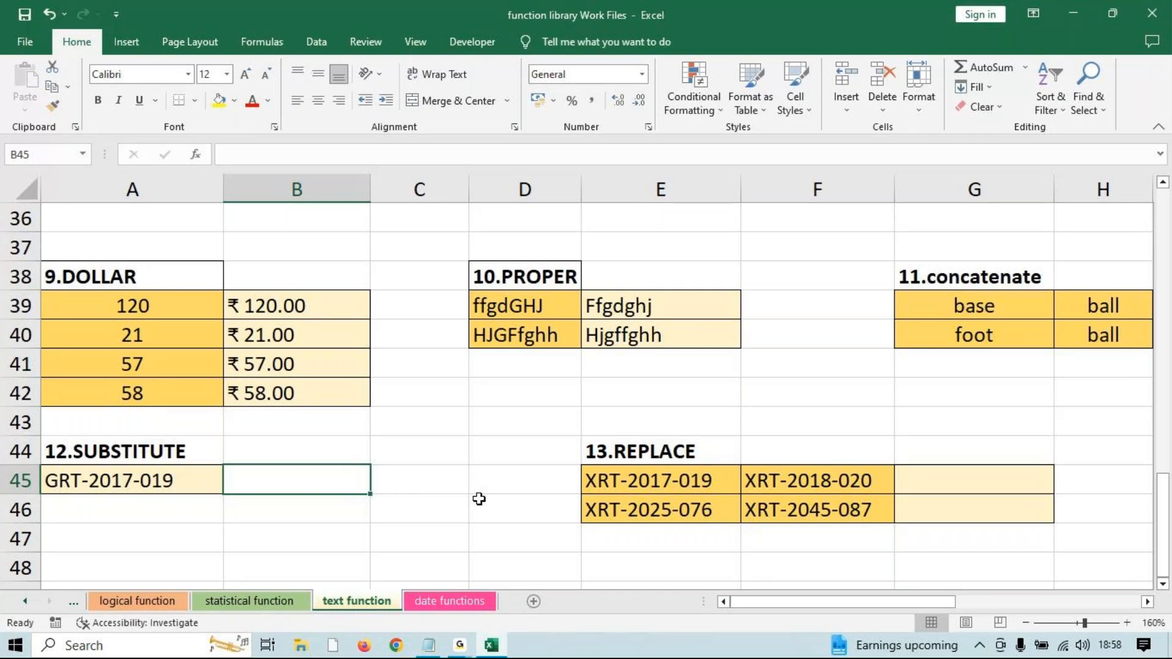
{"action": "key", "text": "Right"}
{"action": "key", "text": "Right"}
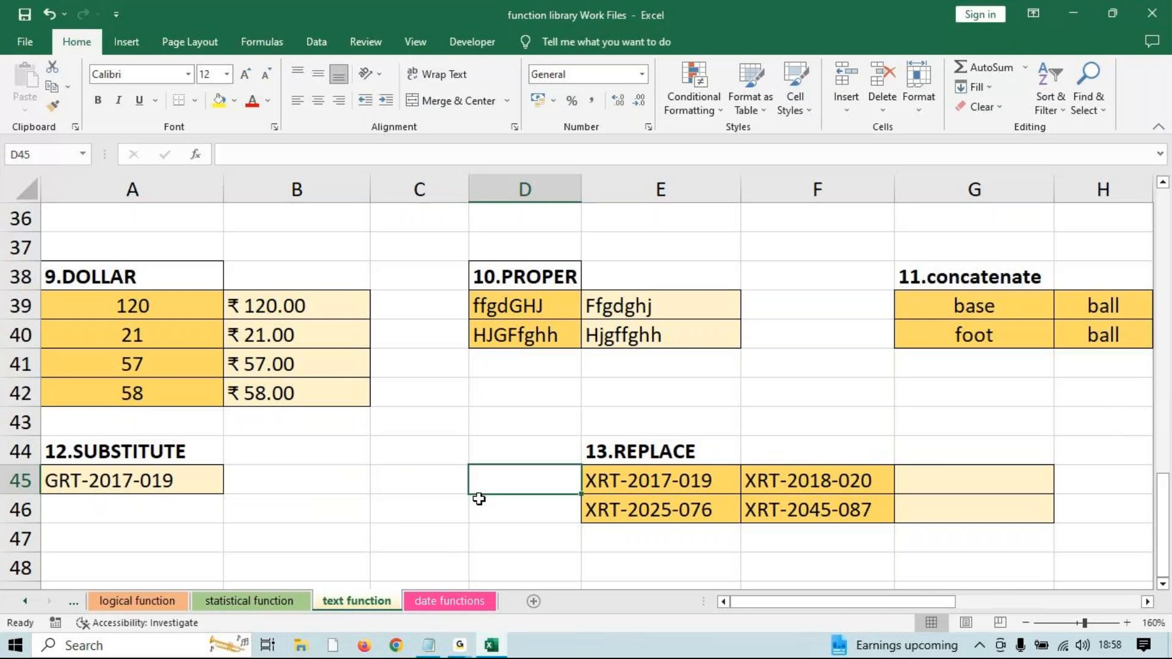
{"action": "key", "text": "Left"}
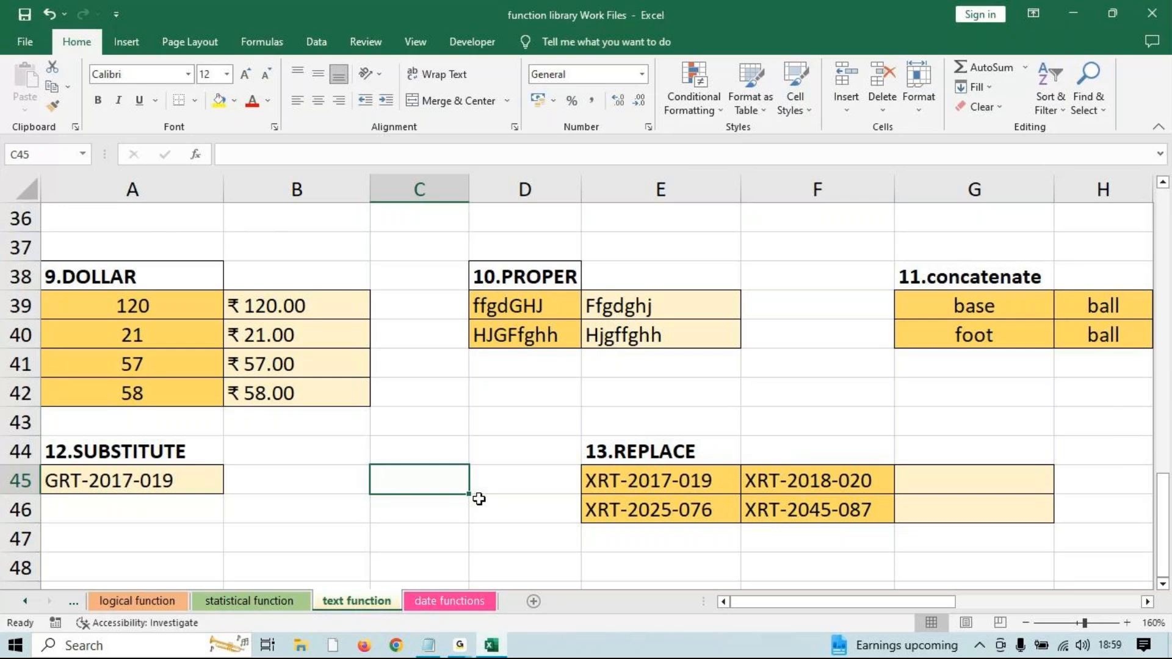
{"action": "type", "text": "eDUCAT"}
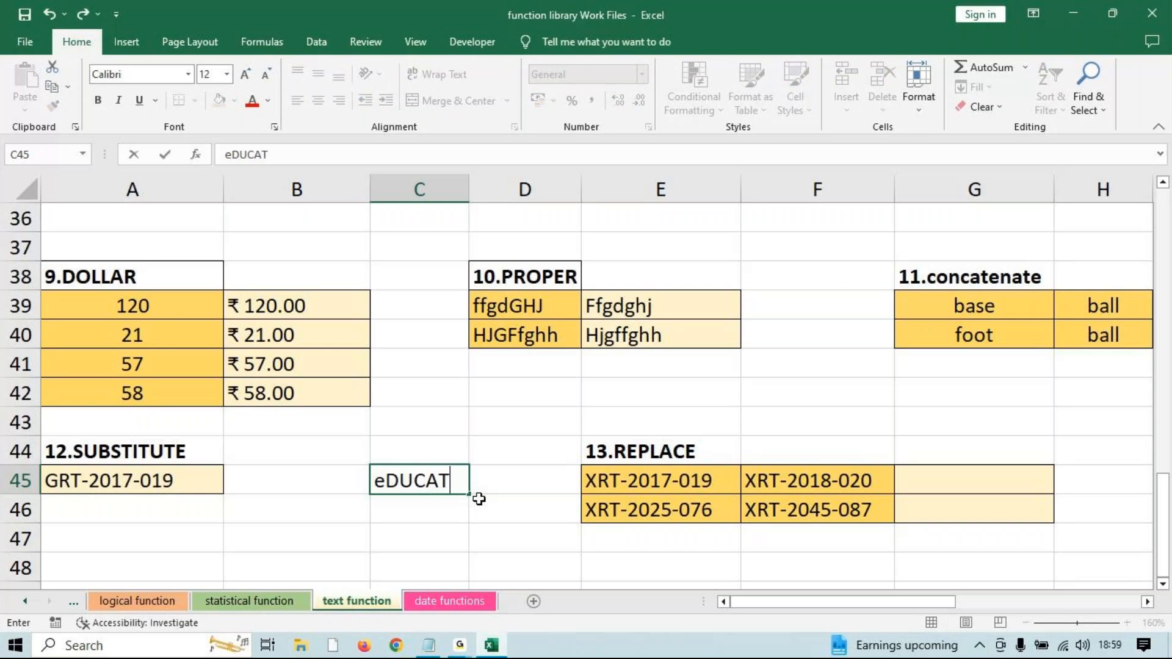
{"action": "type", "text": "ION"}
{"action": "key", "text": "Return"}
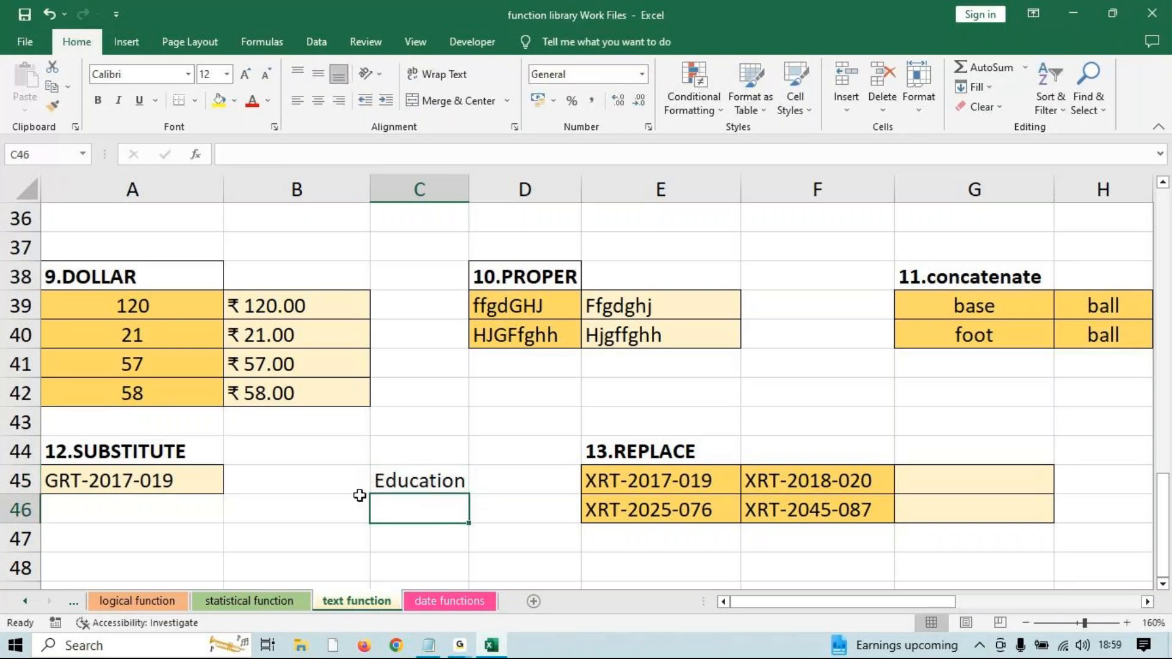
Overwrite C45 with the sample word 'Microsoft'.
{"action": "left_click", "coordinate": [427, 480]}
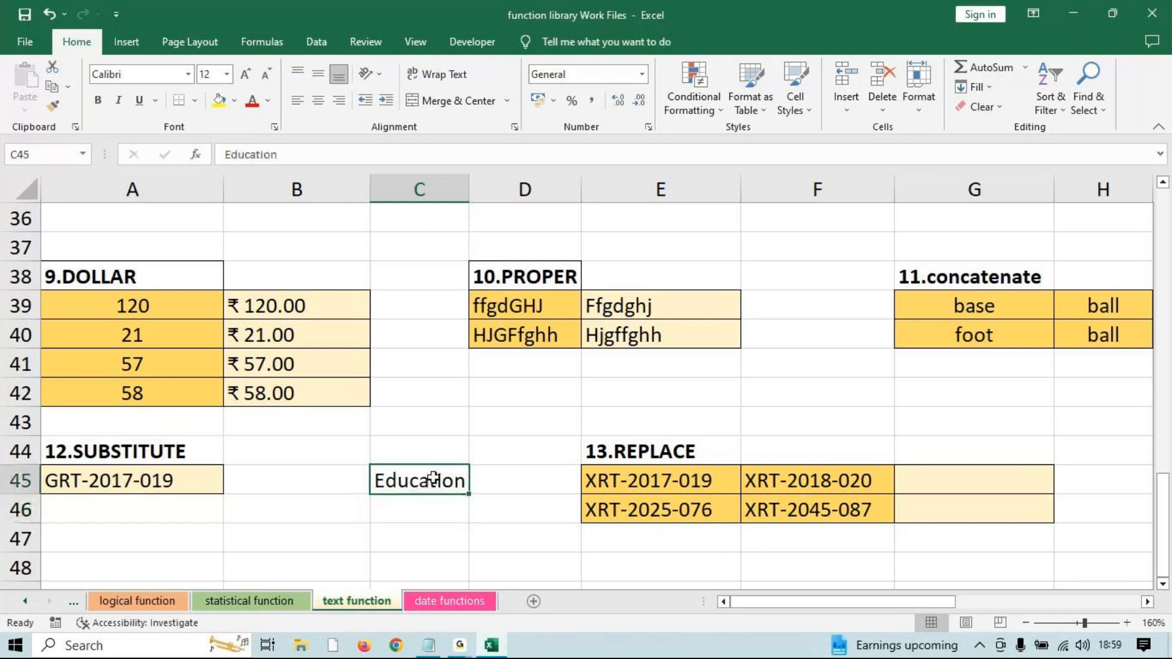
{"action": "type", "text": "Com"}
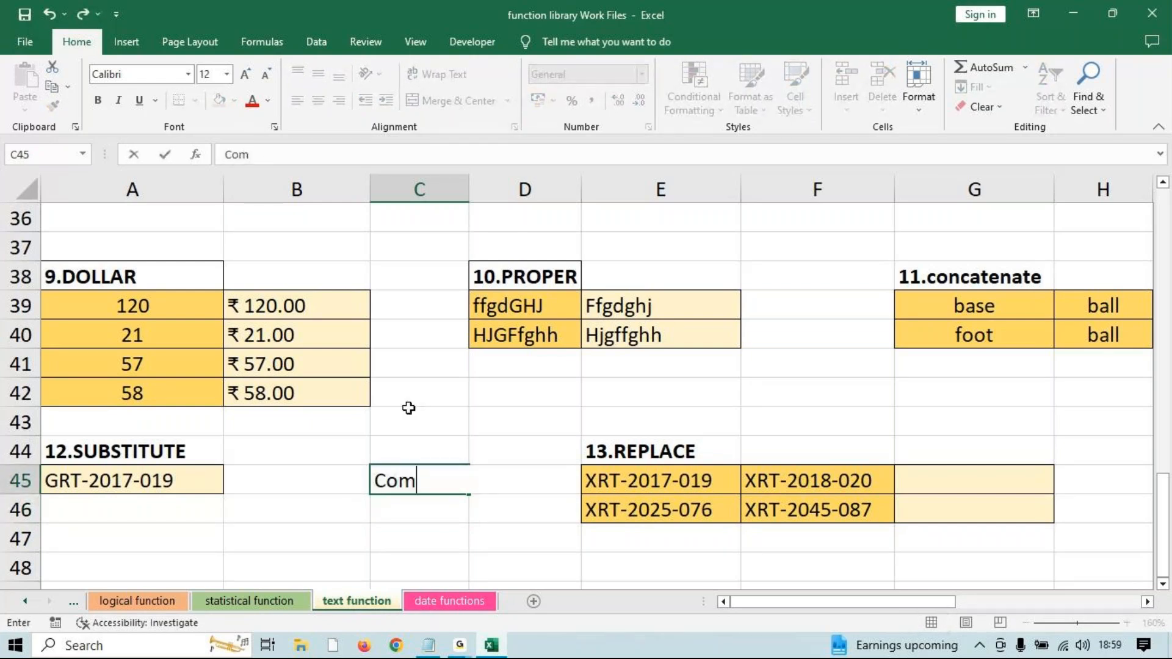
{"action": "key", "text": "BackSpace"}
{"action": "key", "text": "BackSpace"}
{"action": "key", "text": "BackSpace"}
{"action": "type", "text": "Microsoft"}
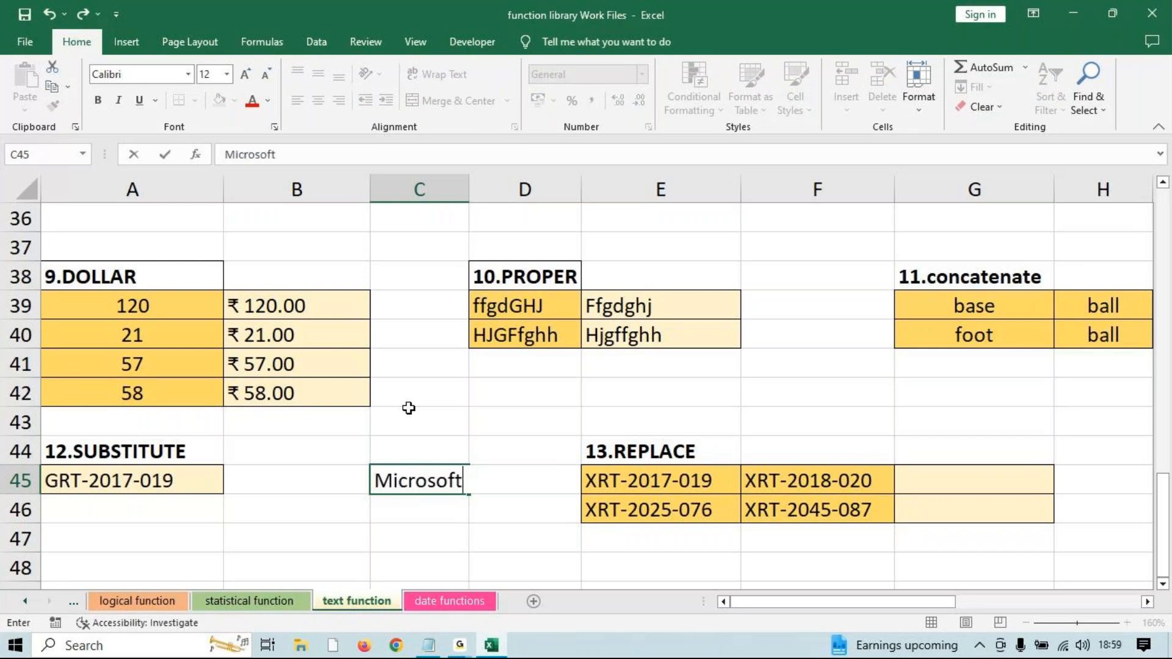
{"action": "key", "text": "Return"}
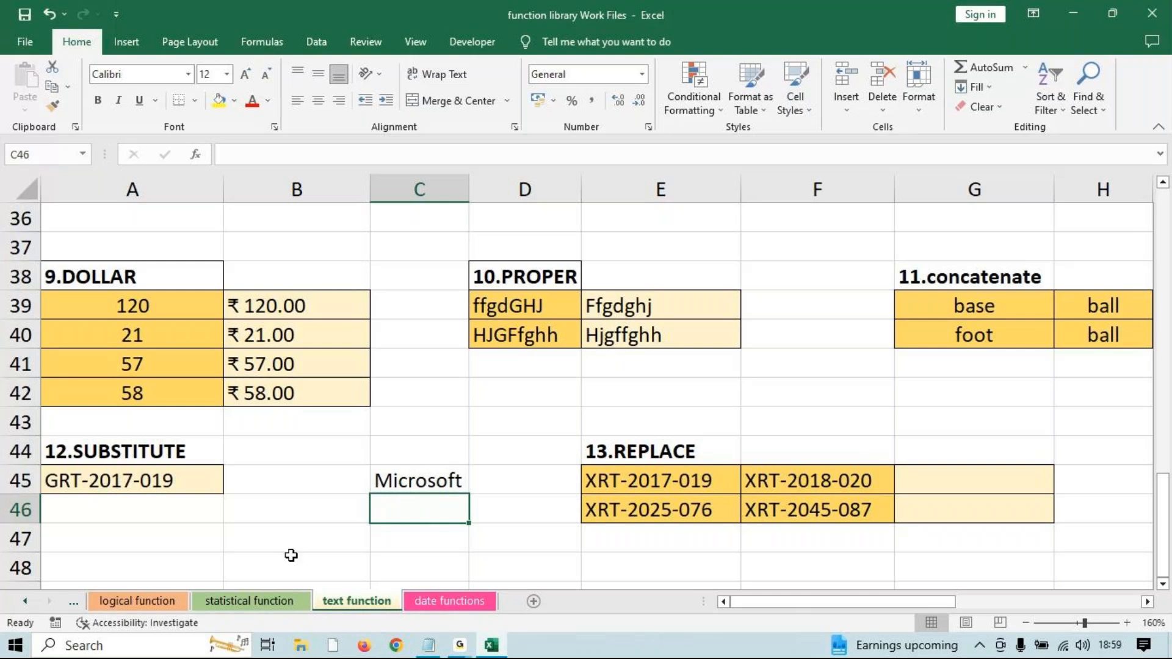
{"action": "left_click", "coordinate": [279, 517]}
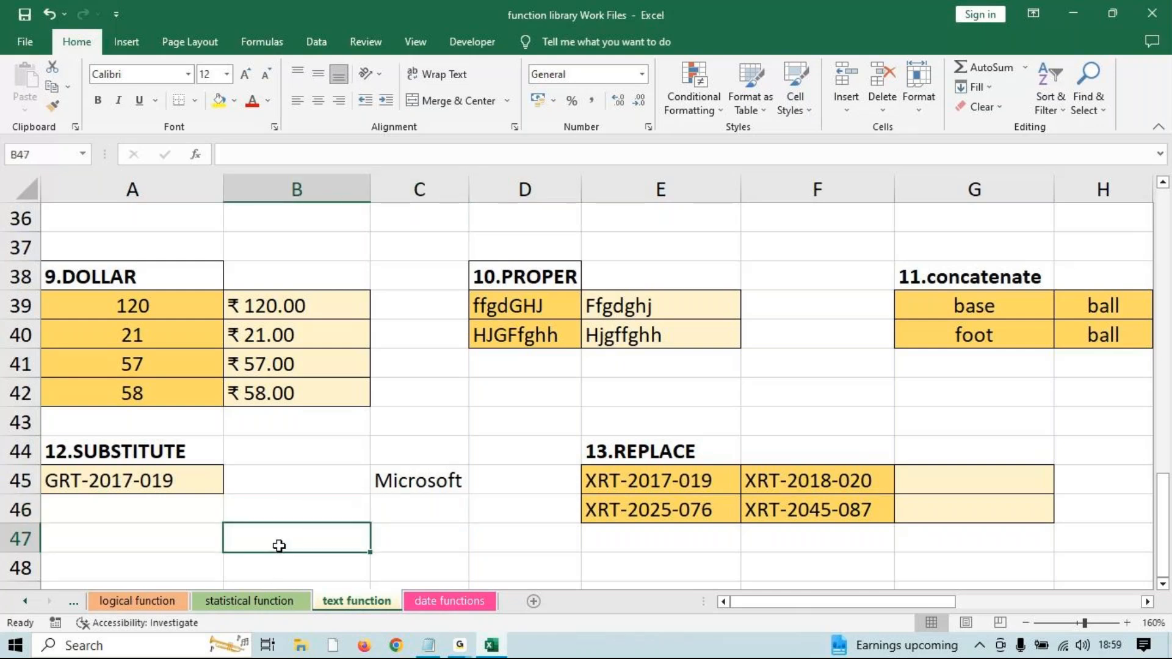
Enter =SUBSTITUTE(C45,"o","a") in B47 so Microsoft becomes Micrasaft.
{"action": "type", "text": "=subs"}
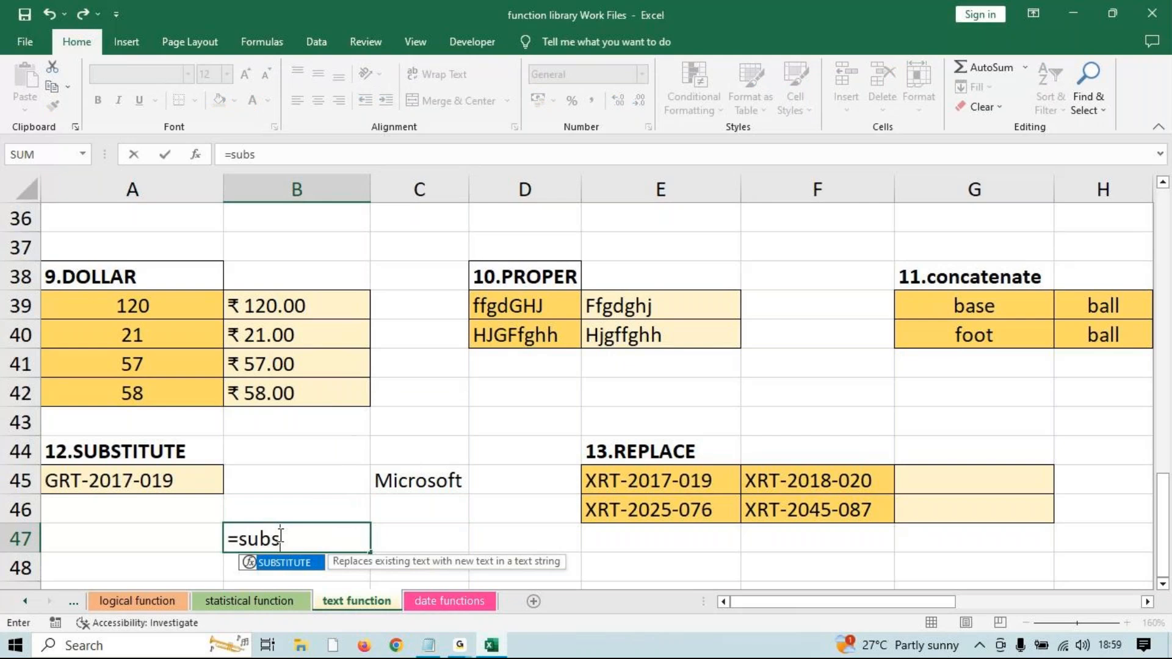
{"action": "key", "text": "Tab"}
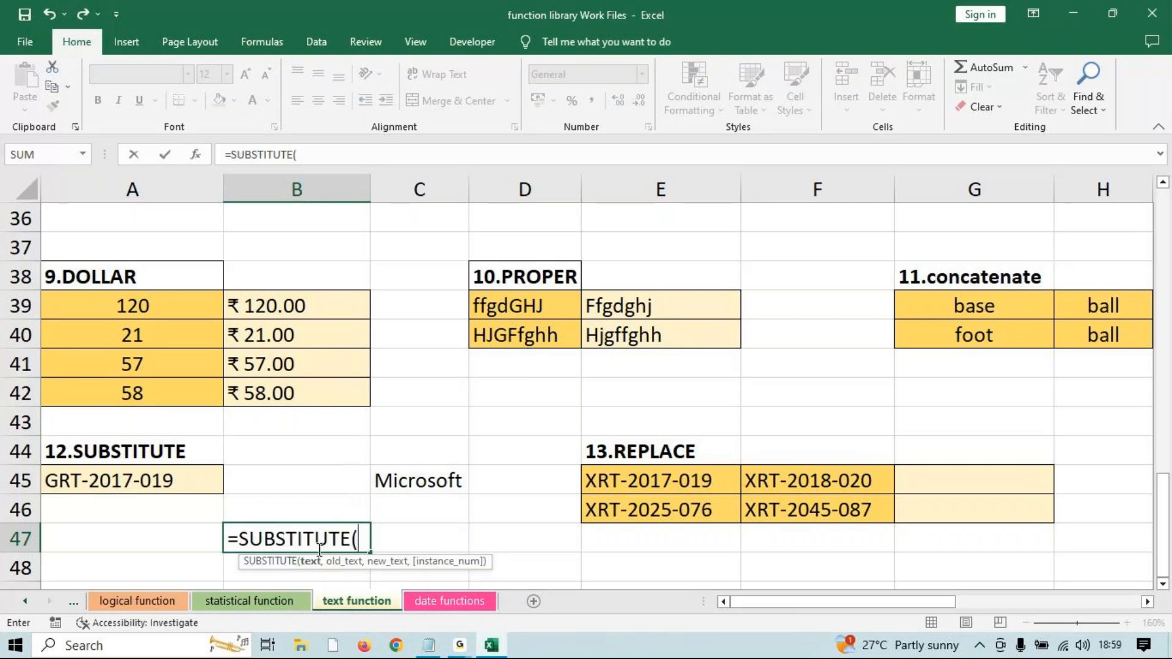
{"action": "left_click", "coordinate": [384, 495]}
{"action": "type", "text": ","}
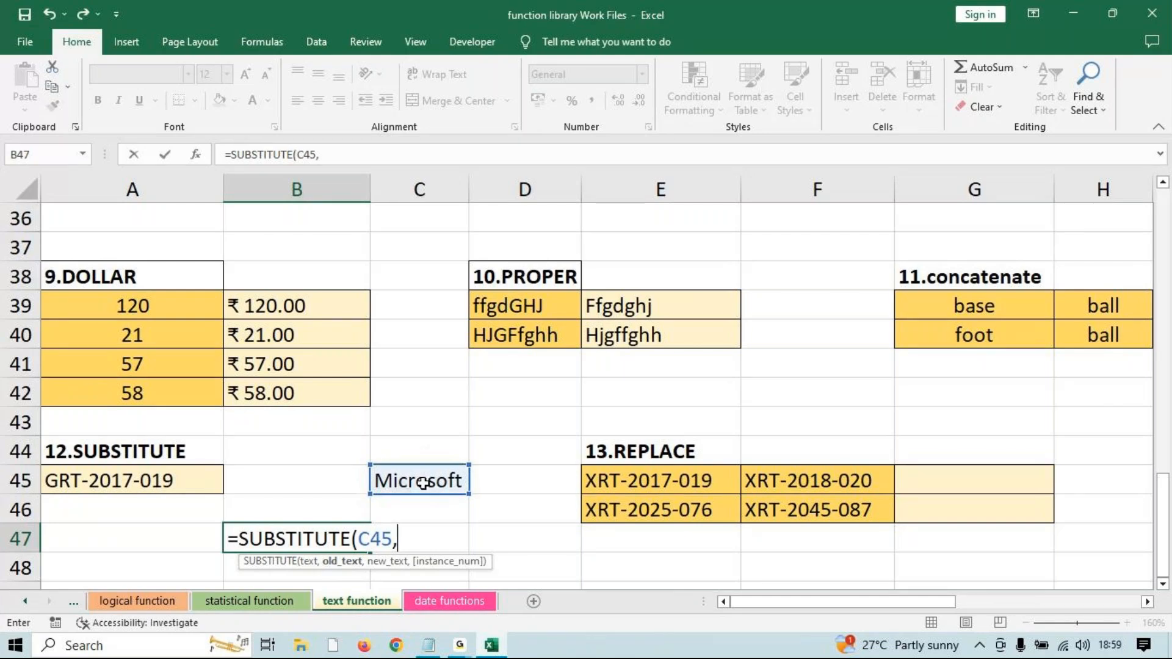
{"action": "type", "text": "\"o\","}
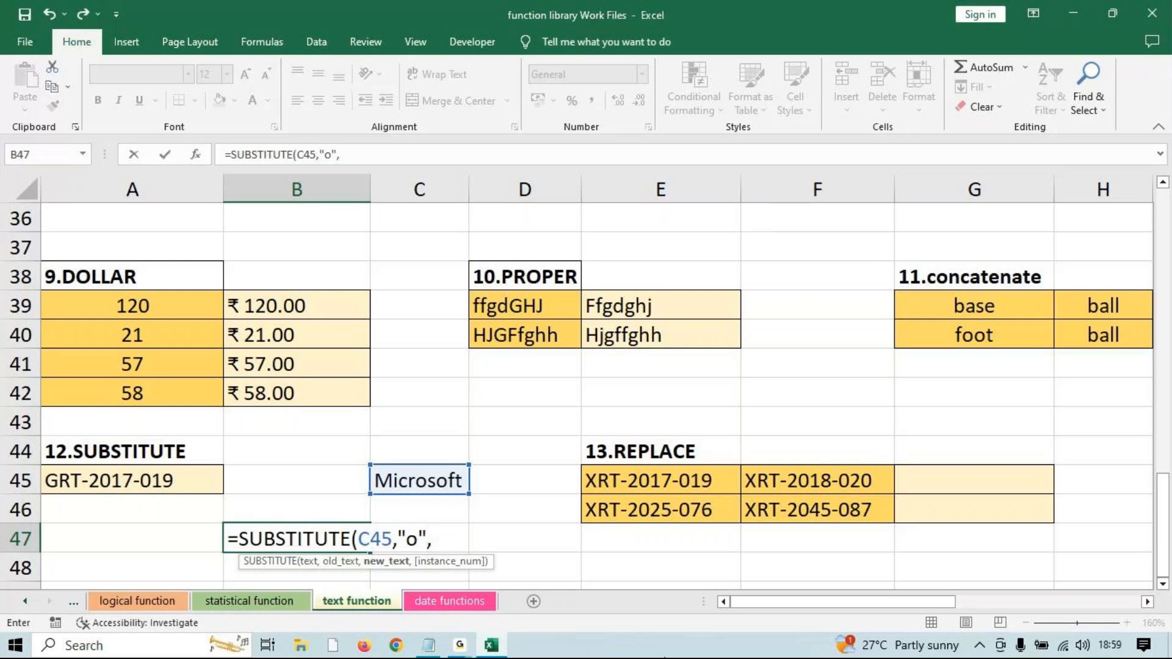
{"action": "type", "text": "a\""}
{"action": "key", "text": "BackSpace"}
{"action": "key", "text": "BackSpace"}
{"action": "type", "text": "\"a\")"}
{"action": "key", "text": "Return"}
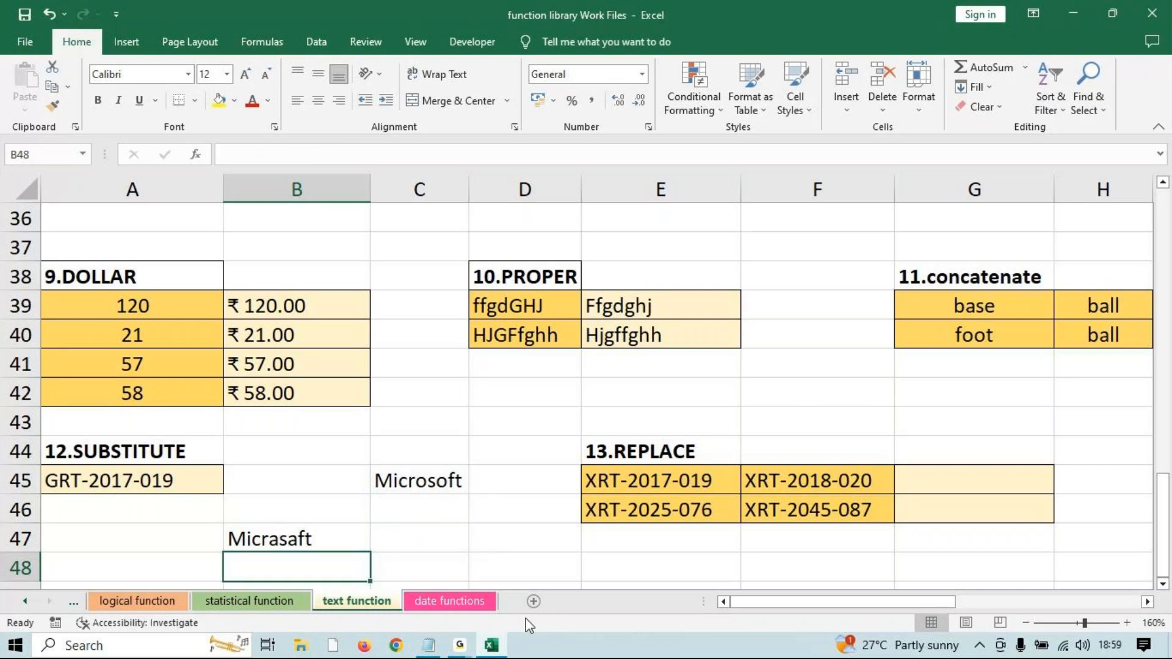
{"action": "left_click", "coordinate": [363, 529]}
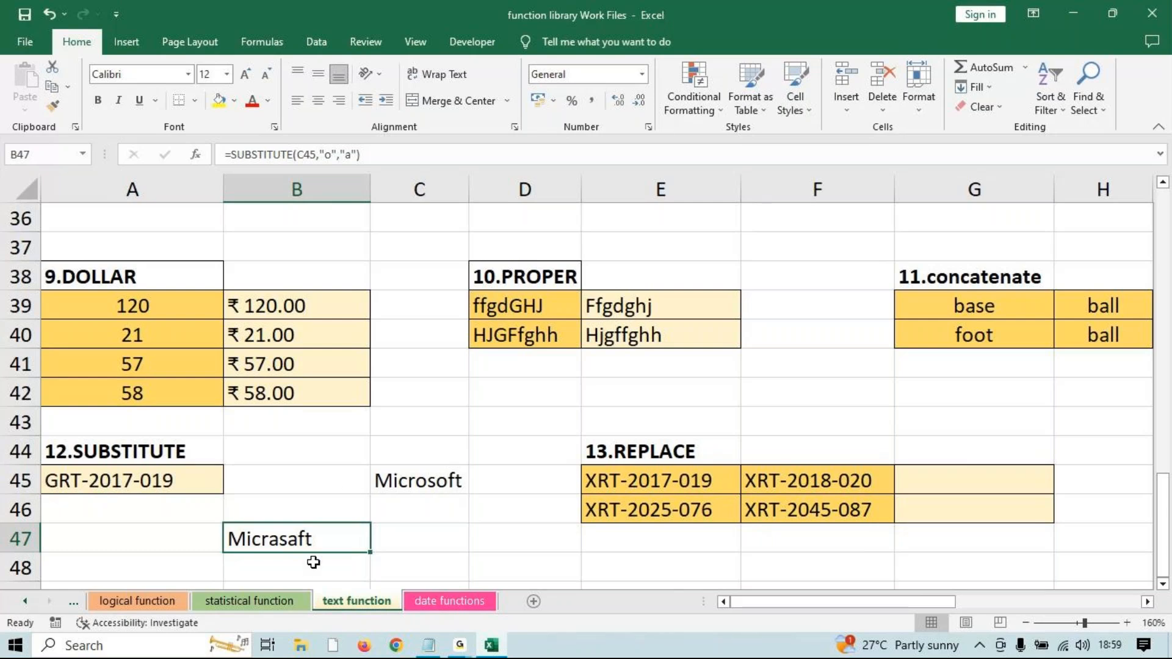
Inspect the letters of 'Microsoft' in C45 without changing the cell.
{"action": "left_click", "coordinate": [421, 494]}
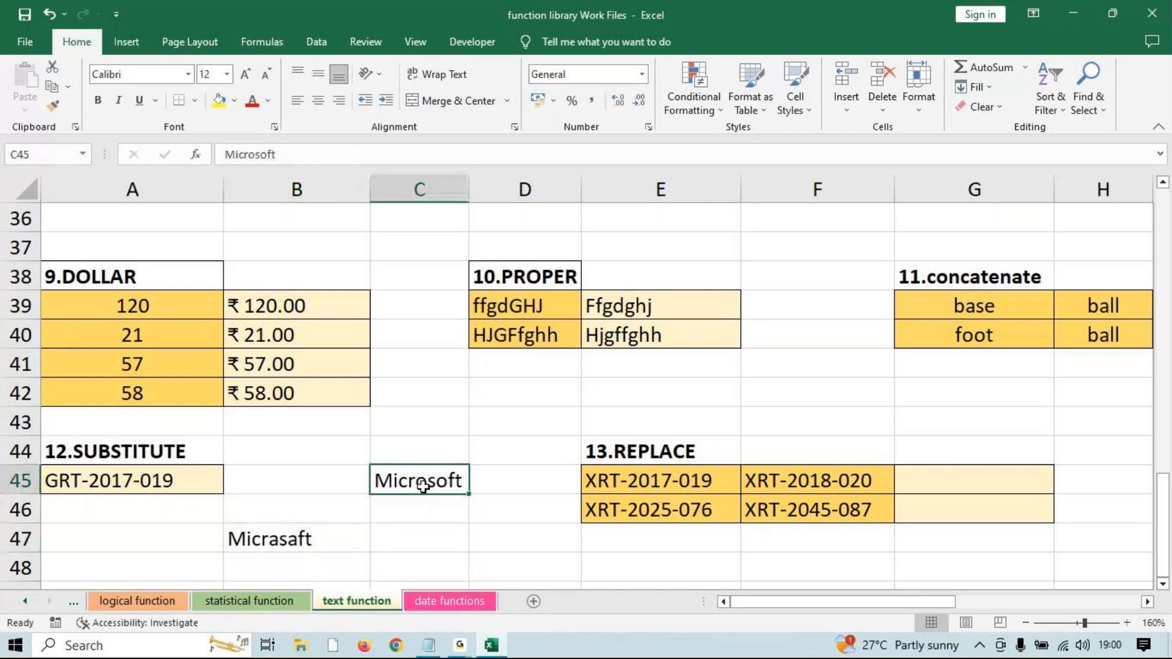
{"action": "double_click", "coordinate": [420, 492]}
{"action": "mouse_move", "coordinate": [428, 482]}
{"action": "left_mouse_down"}
{"action": "mouse_move", "coordinate": [416, 484]}
{"action": "mouse_move", "coordinate": [448, 483]}
{"action": "left_mouse_up"}
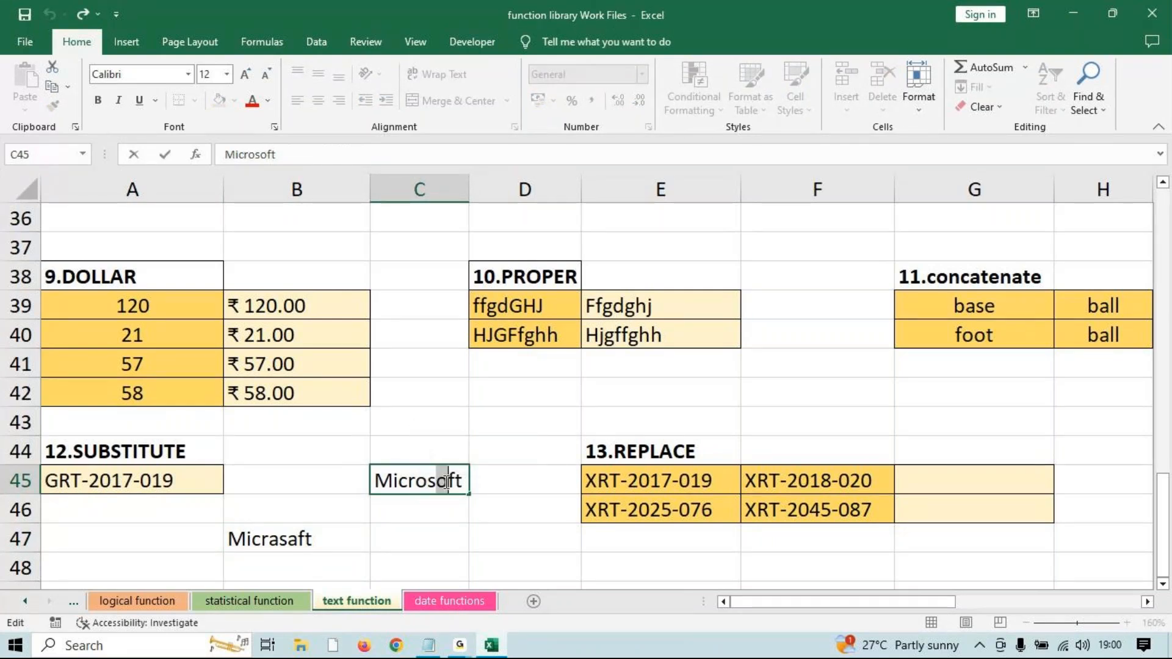
{"action": "key", "text": "Escape"}
Enter =SUBSTITUTE(C45,"o","a",2) in C47 to replace only the second o.
{"action": "left_click", "coordinate": [385, 539]}
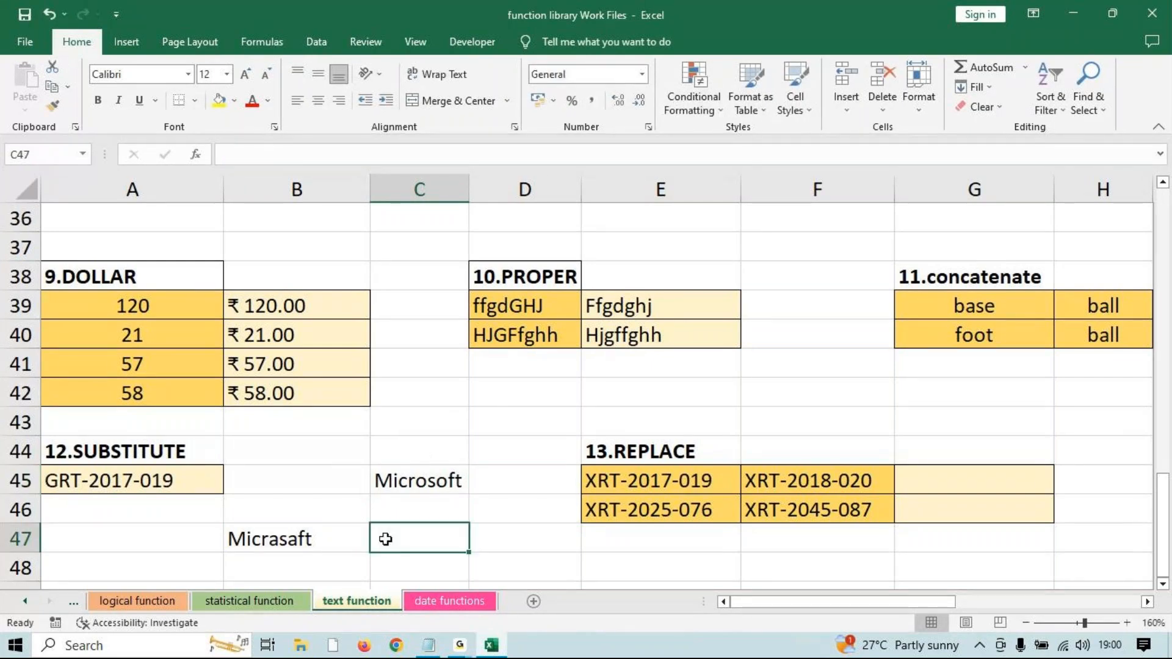
{"action": "type", "text": "=sub"}
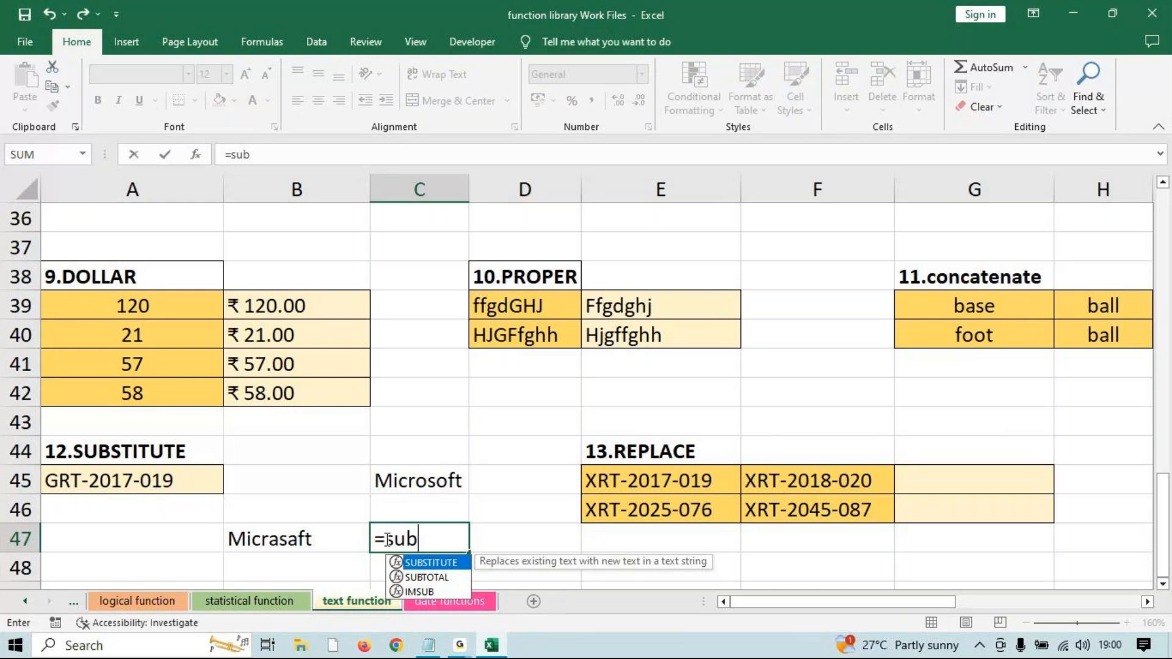
{"action": "key", "text": "Tab"}
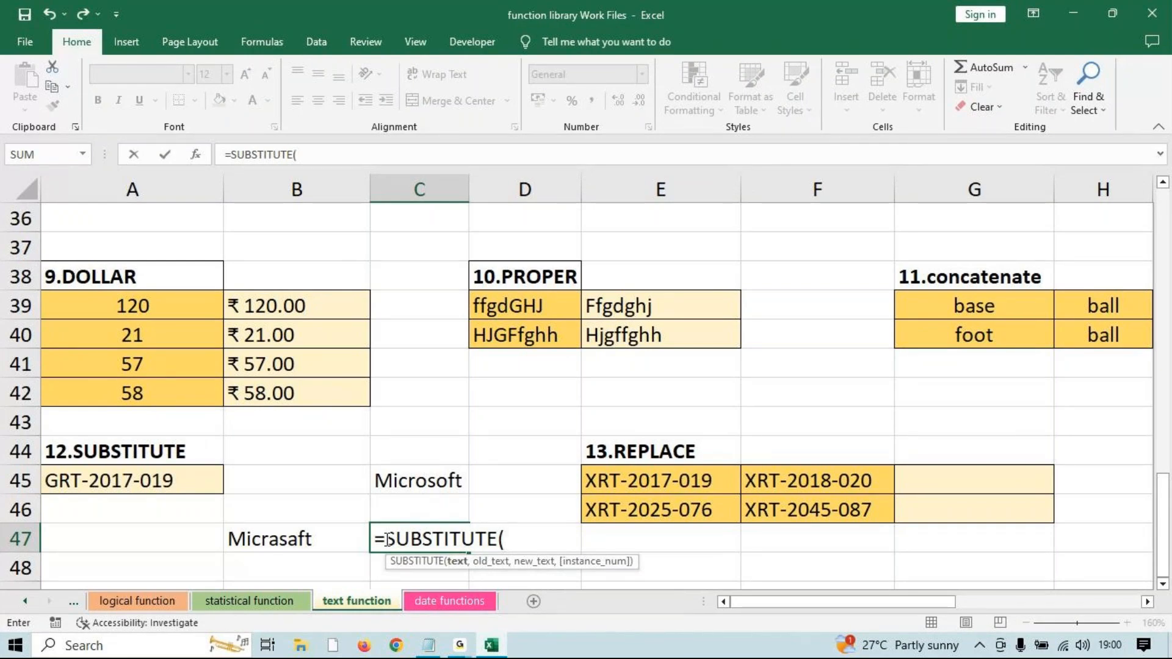
{"action": "left_click", "coordinate": [437, 489]}
{"action": "type", "text": ","}
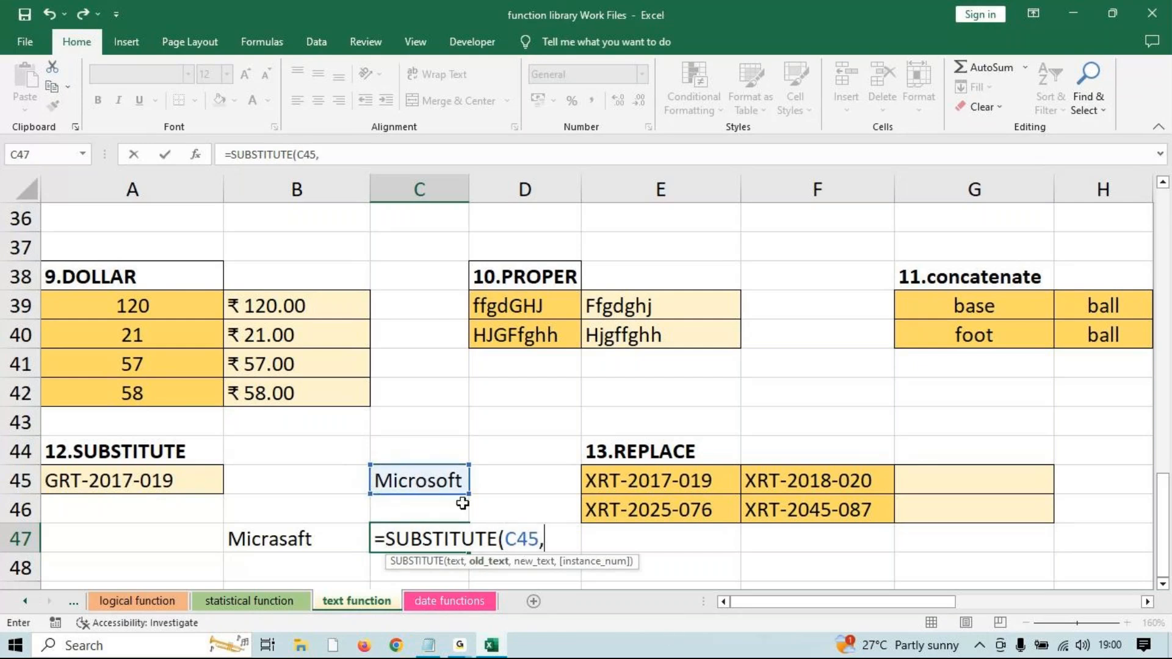
{"action": "type", "text": "\"o\","}
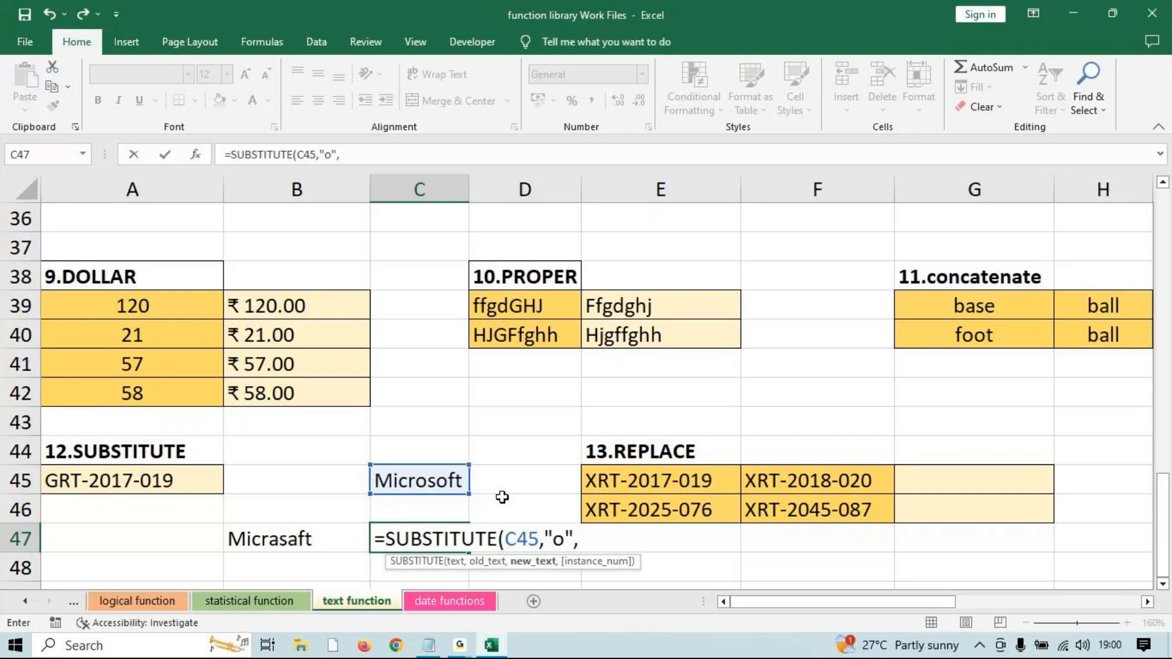
{"action": "type", "text": "\""}
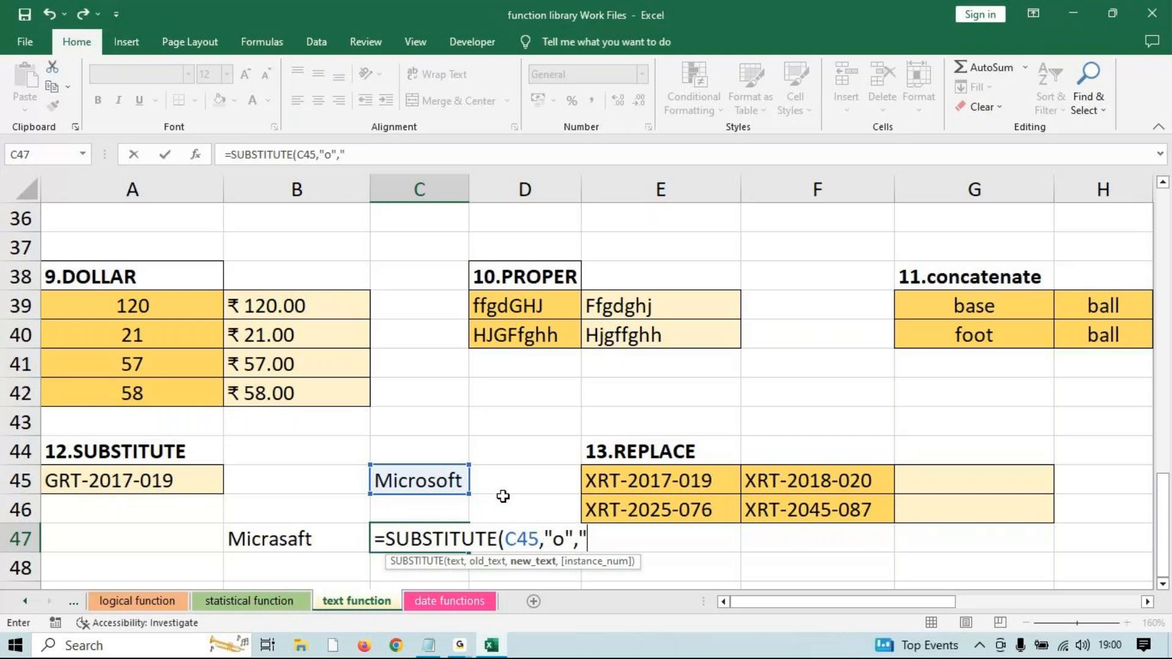
{"action": "type", "text": "a\","}
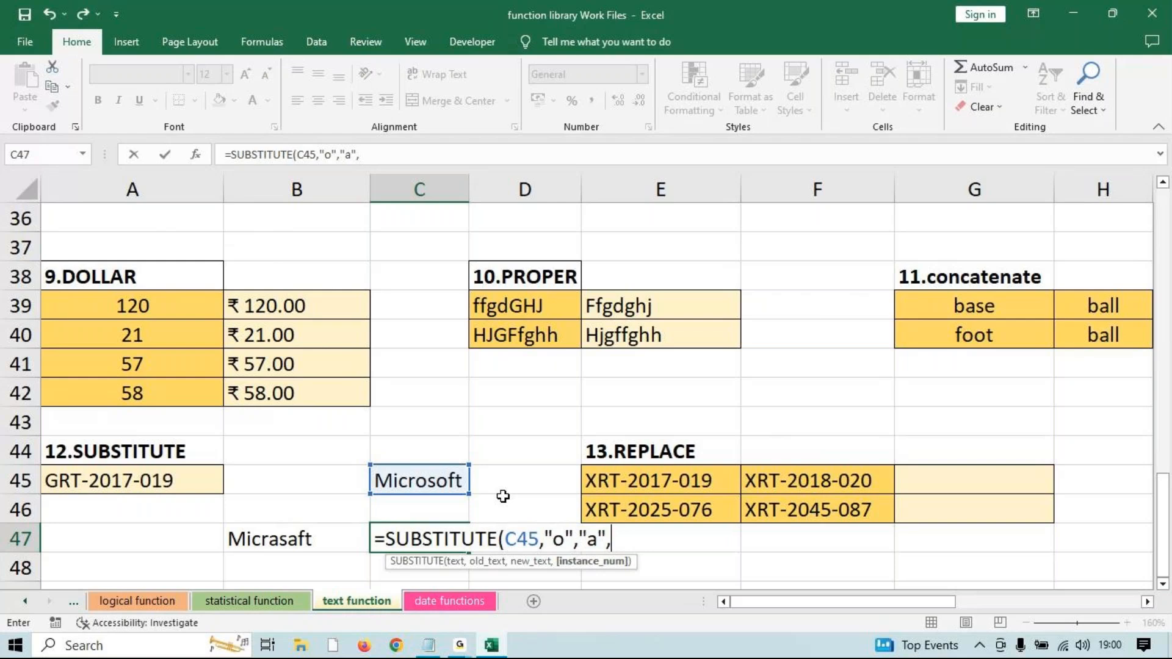
{"action": "type", "text": "2)"}
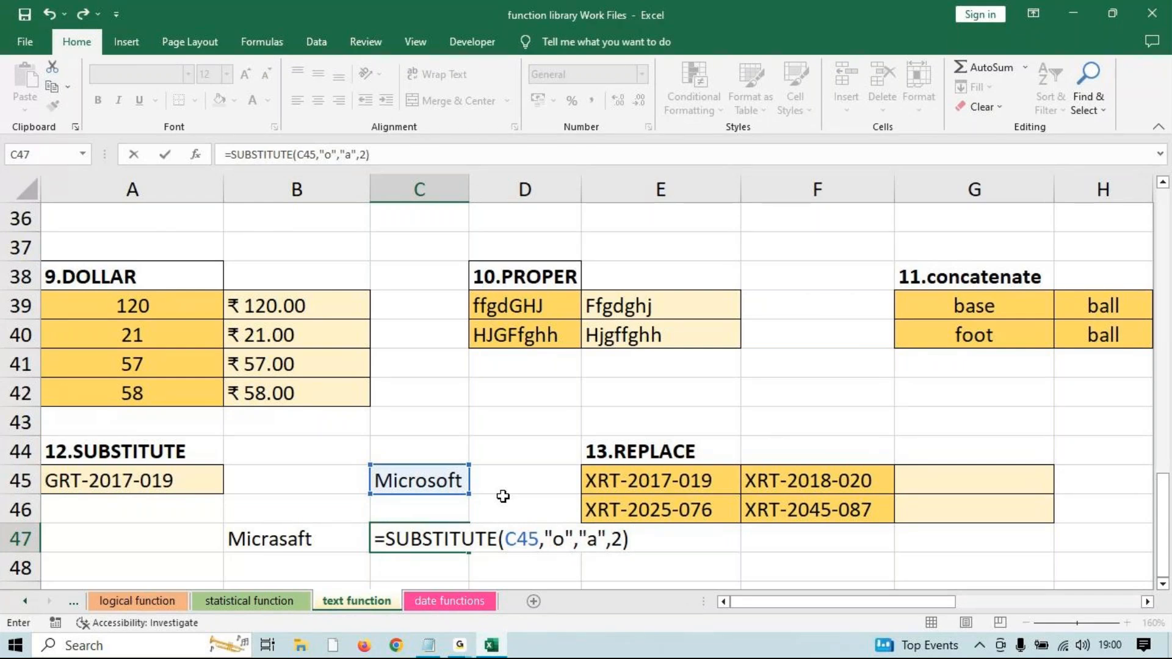
{"action": "key", "text": "Return"}
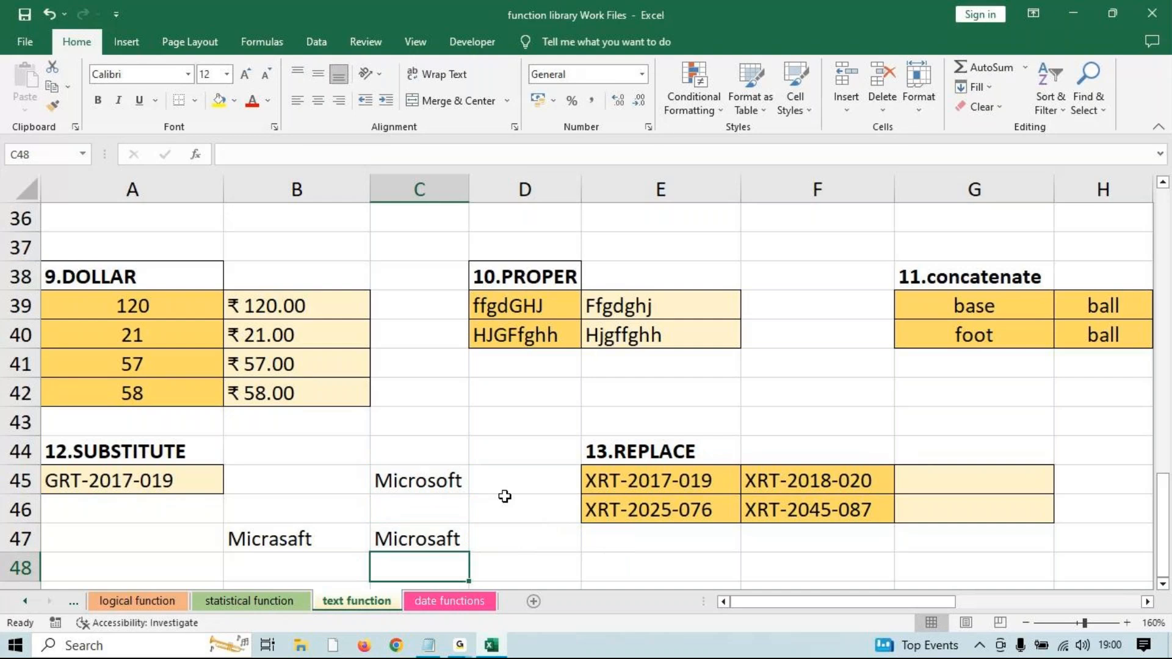
{"action": "key", "text": "ctrl+z"}
{"action": "key", "text": "F2"}
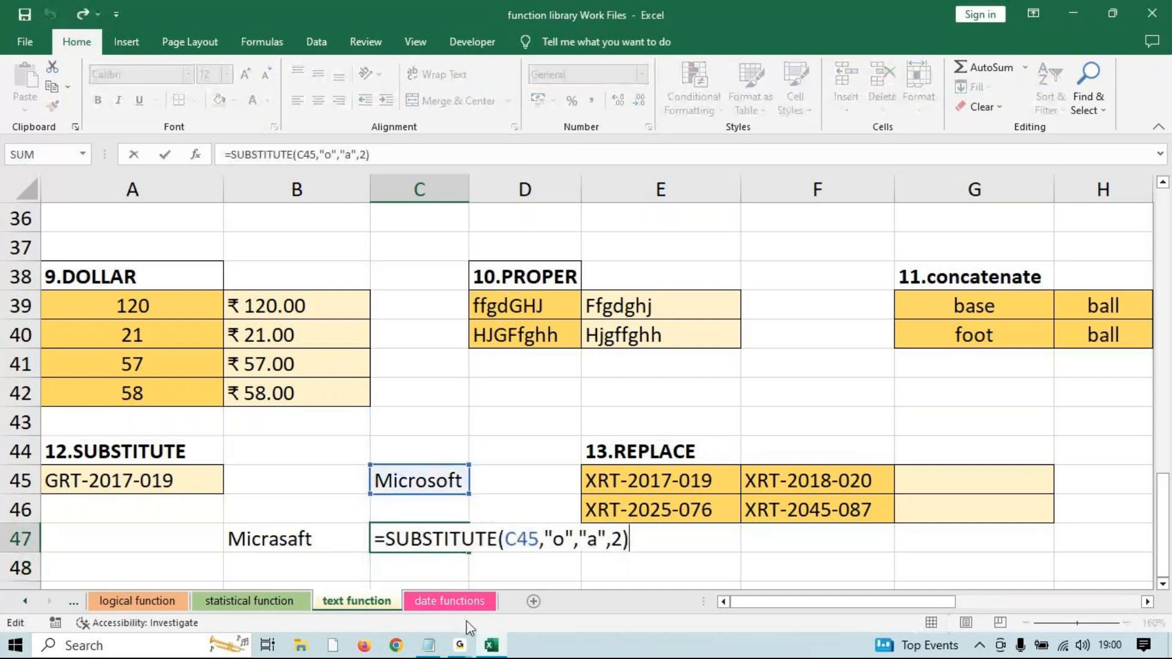
{"action": "left_click", "coordinate": [460, 645]}
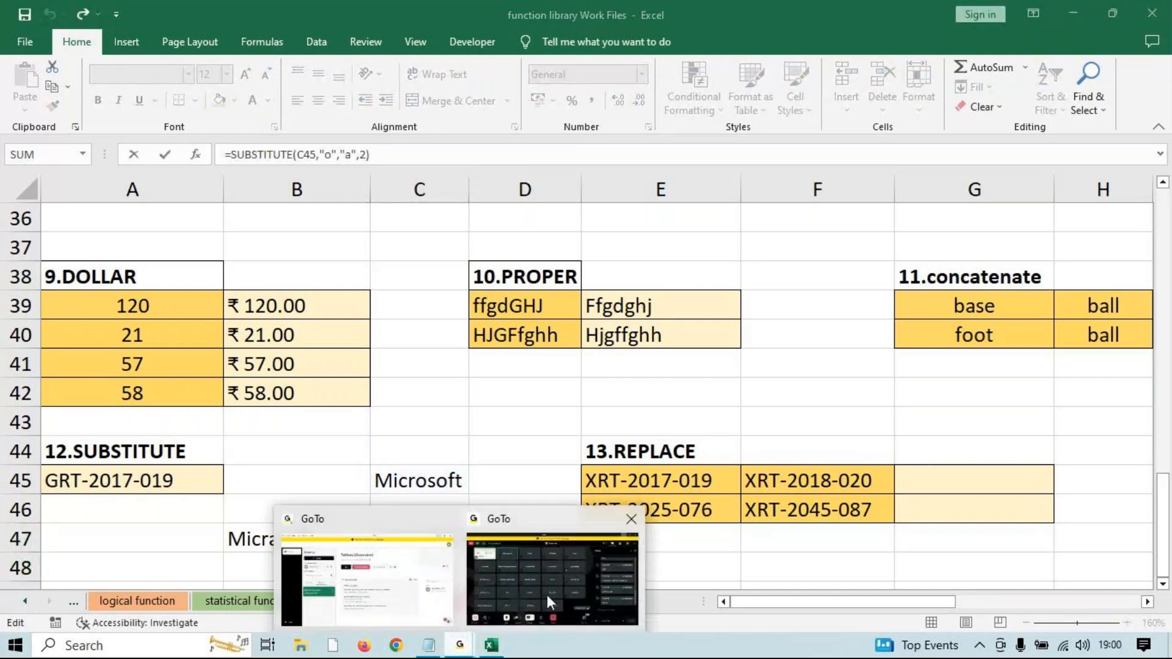
Dismiss the window previews and recommit the C47 formula, showing Microsaft.
{"action": "left_click", "coordinate": [548, 597]}
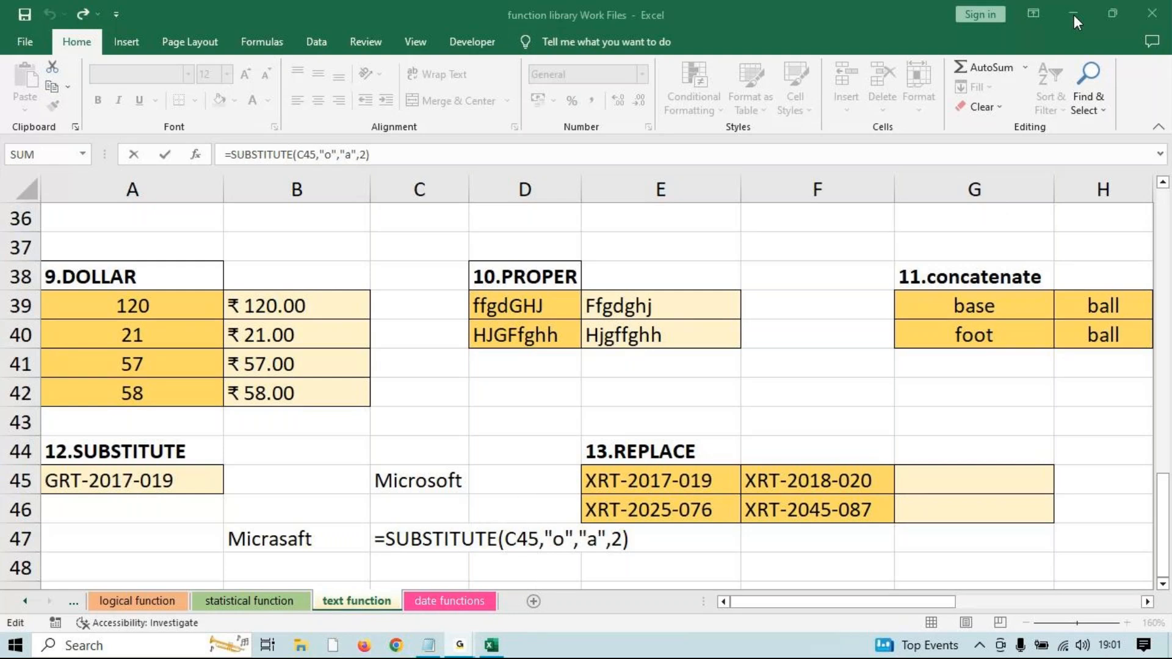
{"action": "key", "text": "Return"}
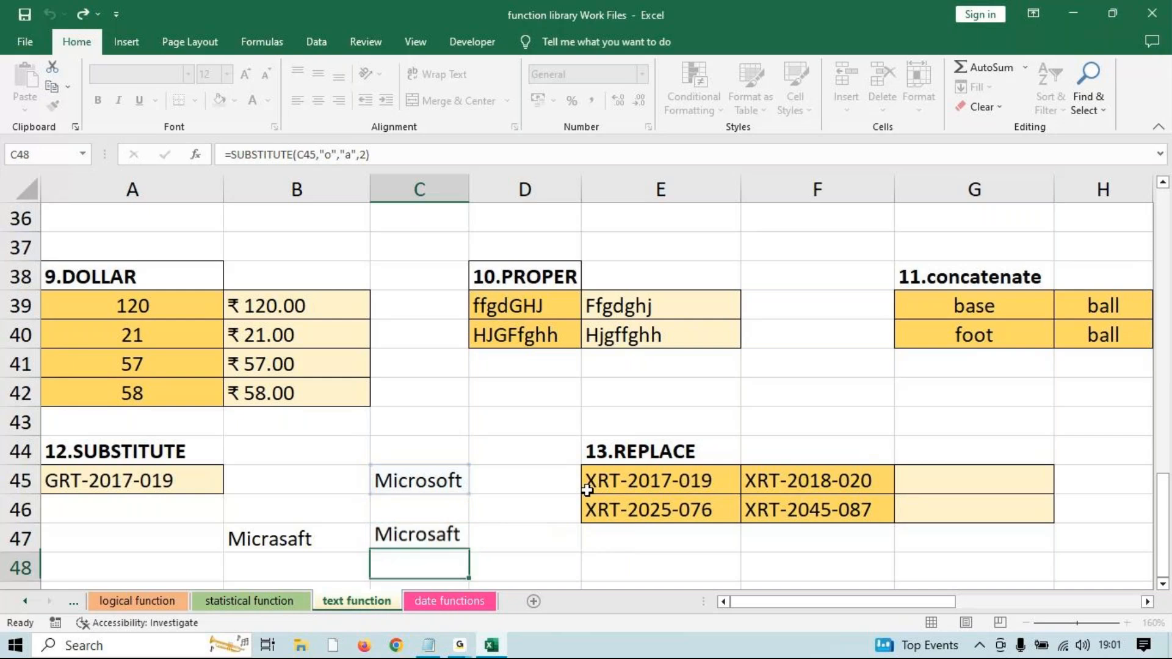
Type Microsoft, Excel and Software into M35:O35 and widen column M.
{"action": "scroll", "coordinate": [588, 489], "scroll_direction": "up", "scroll_amount": 3}
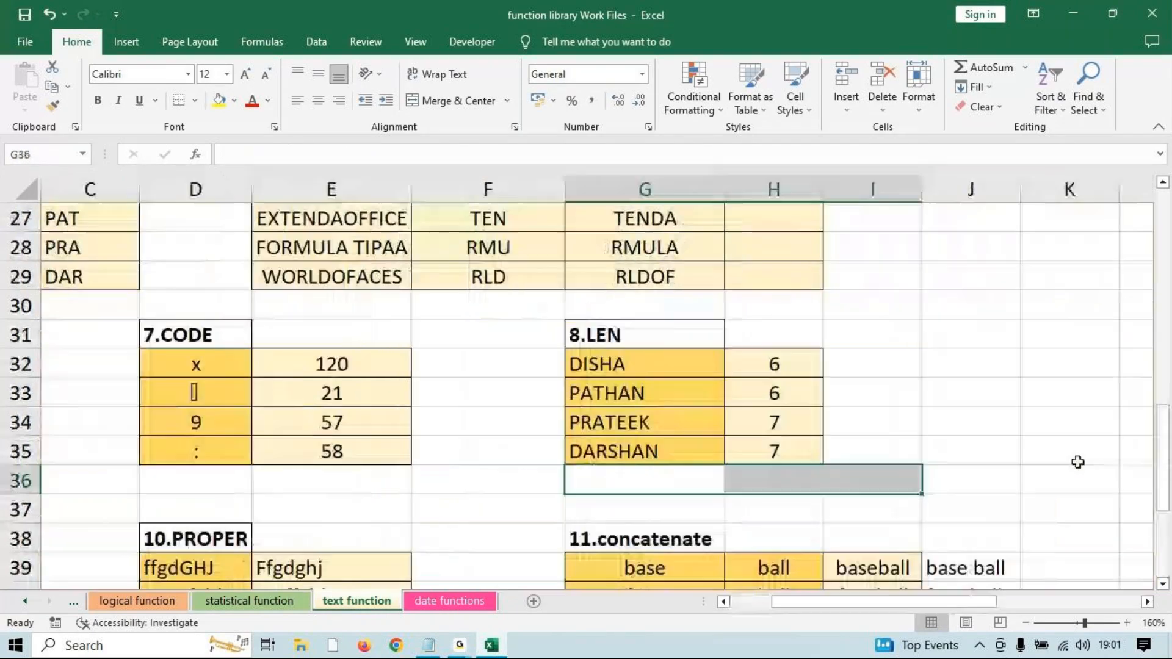
{"action": "scroll", "coordinate": [961, 458], "scroll_direction": "down", "scroll_amount": 2}
{"action": "left_click_drag", "start_coordinate": [956, 602], "coordinate": [1099, 602]}
{"action": "left_click", "coordinate": [411, 284]}
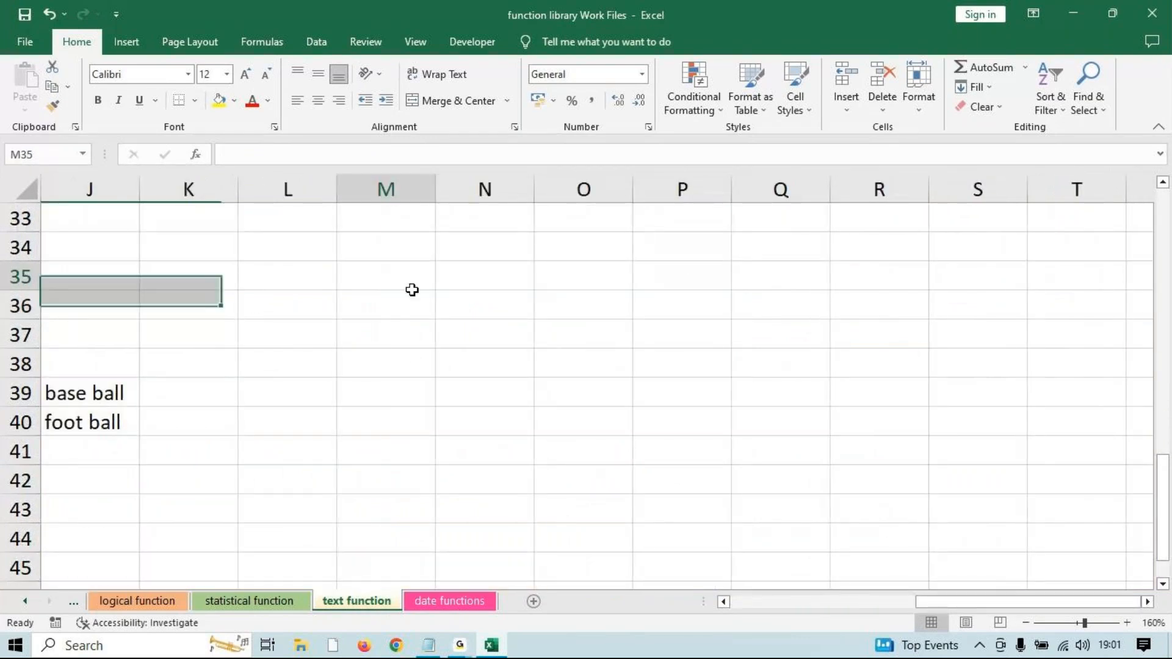
{"action": "type", "text": "Microsoft"}
{"action": "key", "text": "Tab"}
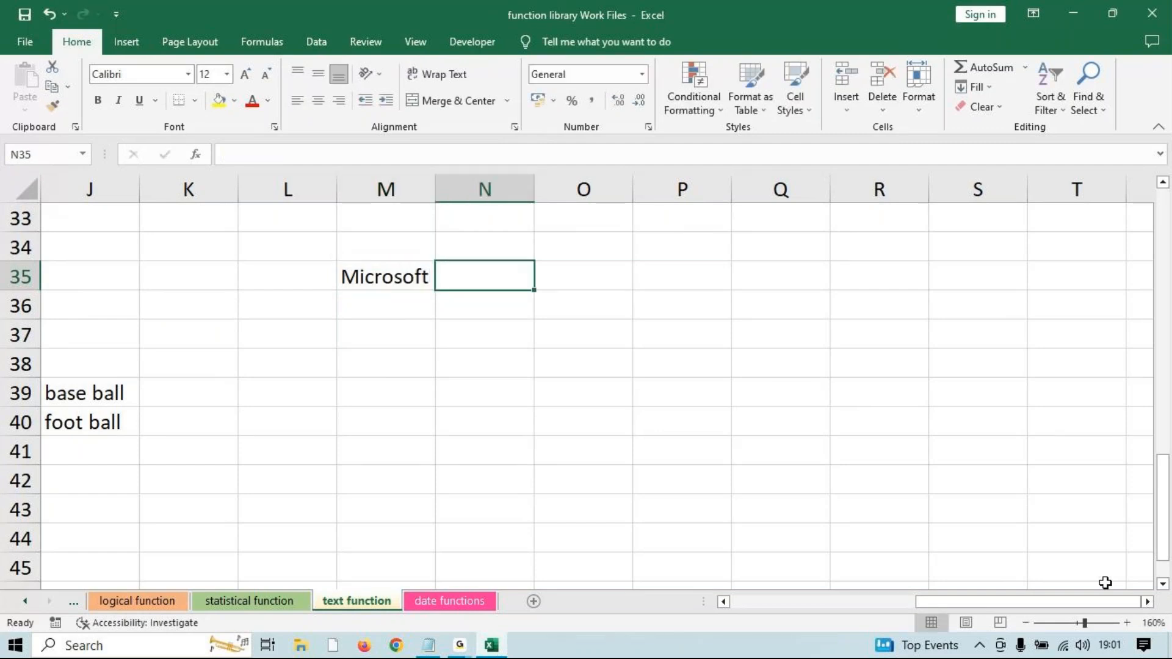
{"action": "type", "text": "Excel"}
{"action": "key", "text": "Tab"}
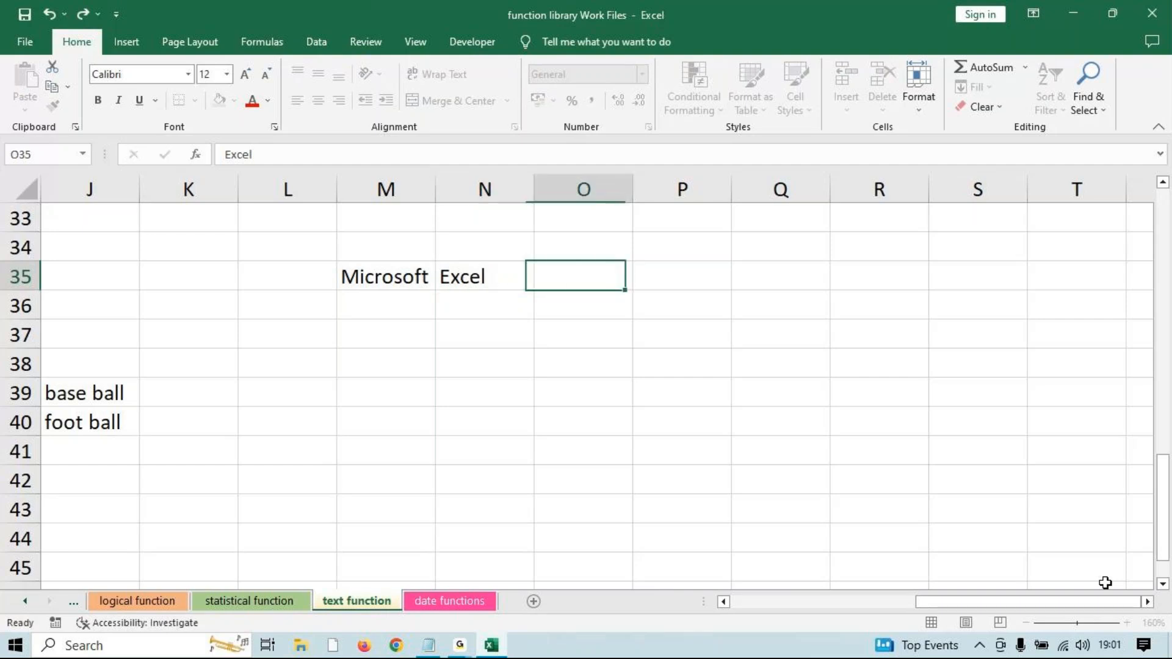
{"action": "type", "text": "Software"}
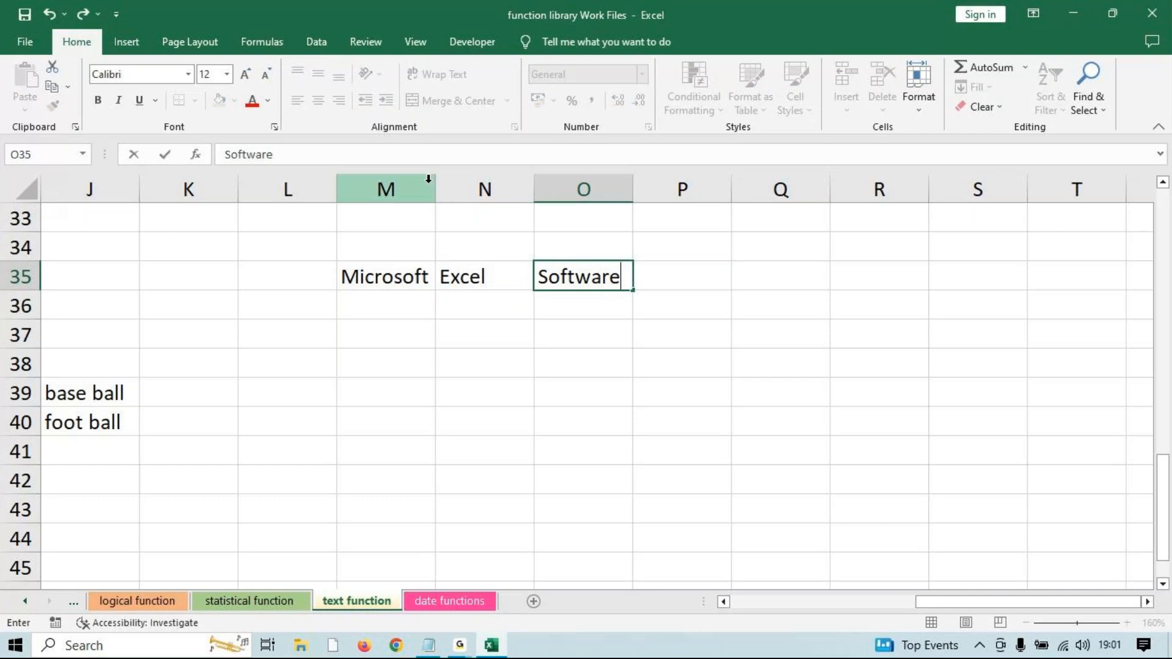
{"action": "left_click_drag", "start_coordinate": [487, 301], "coordinate": [486, 333]}
{"action": "left_click_drag", "start_coordinate": [432, 191], "coordinate": [450, 192]}
Start a =CONCATENATE formula in Q35 referencing M35 and N35.
{"action": "left_click", "coordinate": [790, 281]}
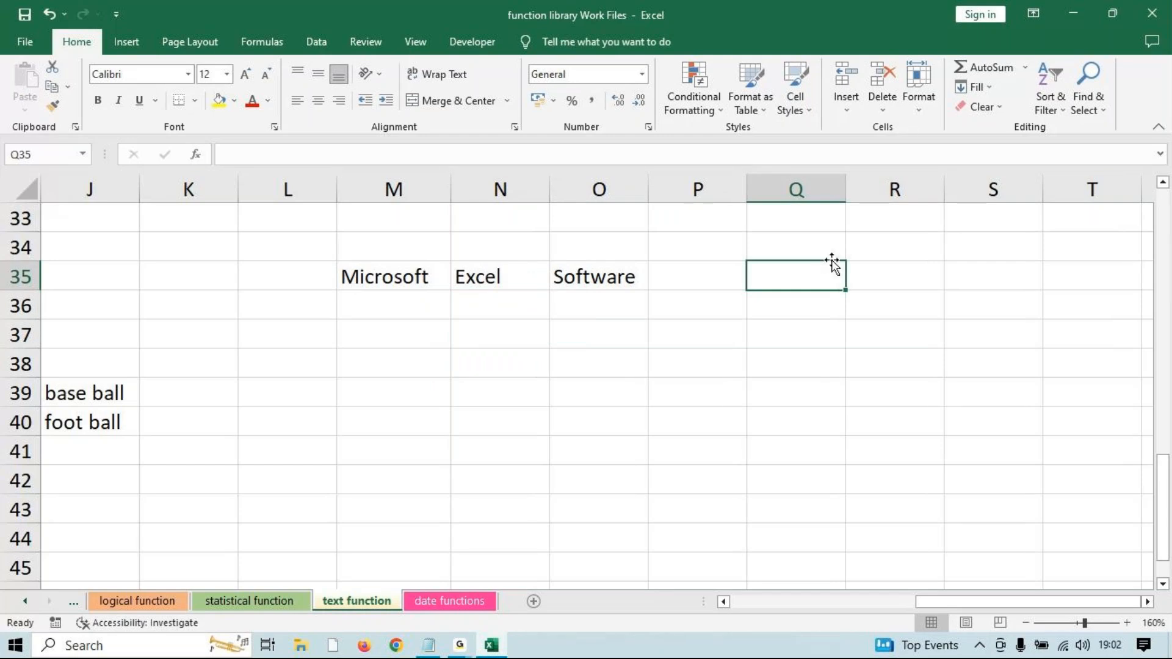
{"action": "type", "text": "=conca"}
{"action": "key", "text": "Down"}
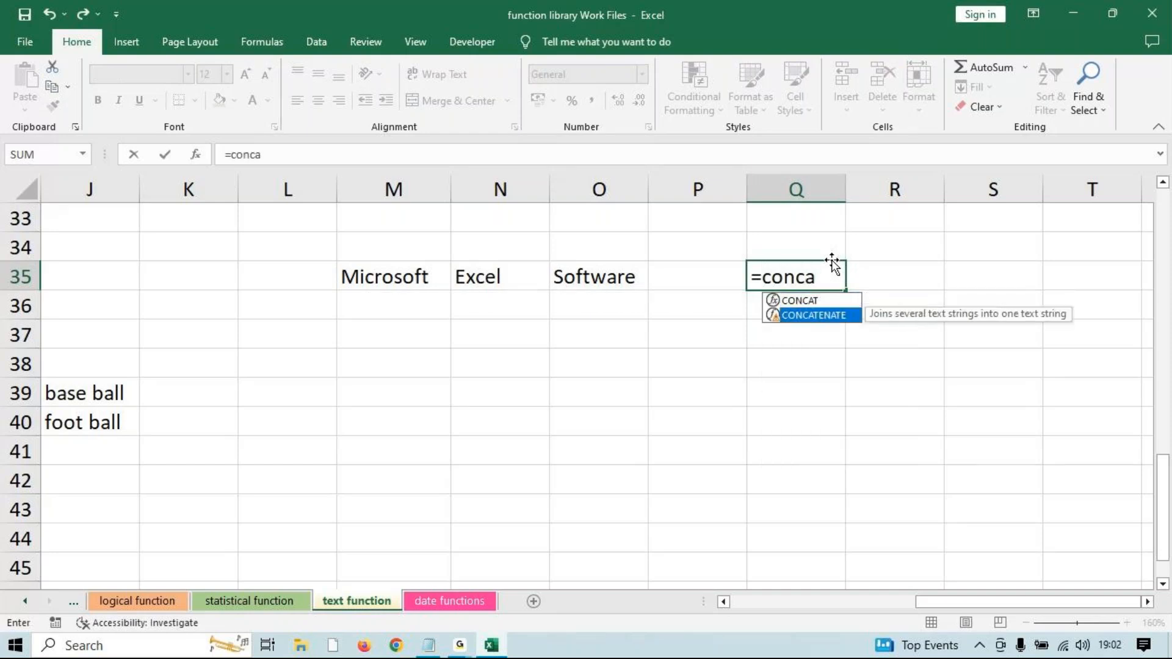
{"action": "key", "text": "Tab"}
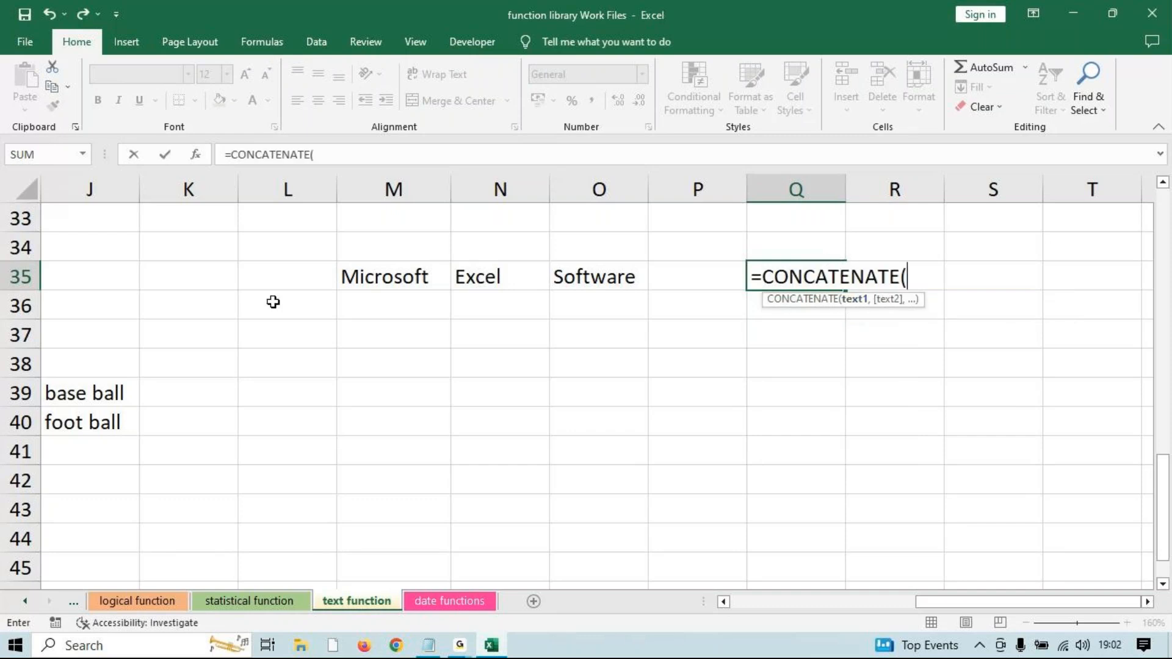
{"action": "left_click", "coordinate": [354, 276]}
{"action": "type", "text": ","}
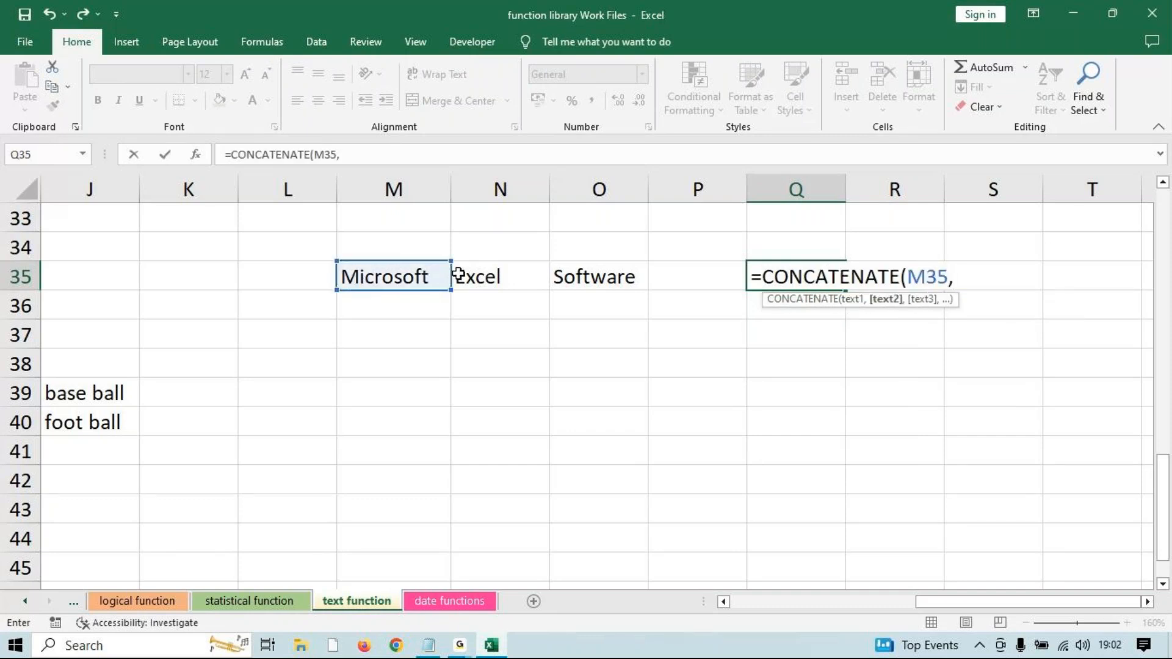
{"action": "left_click", "coordinate": [458, 276]}
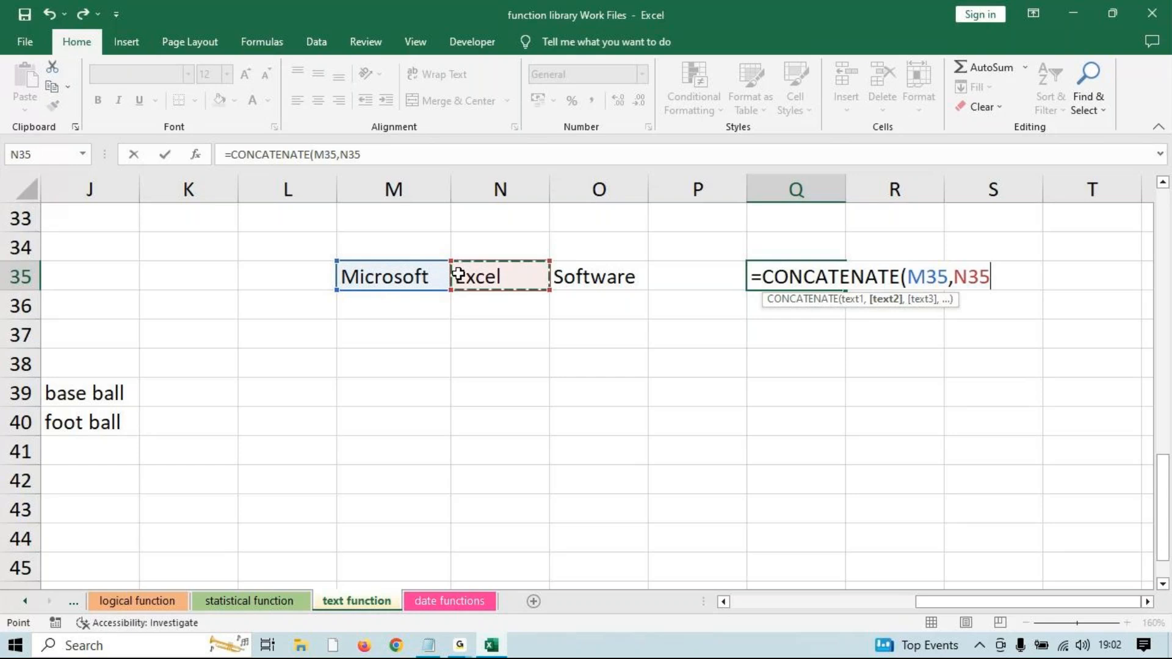
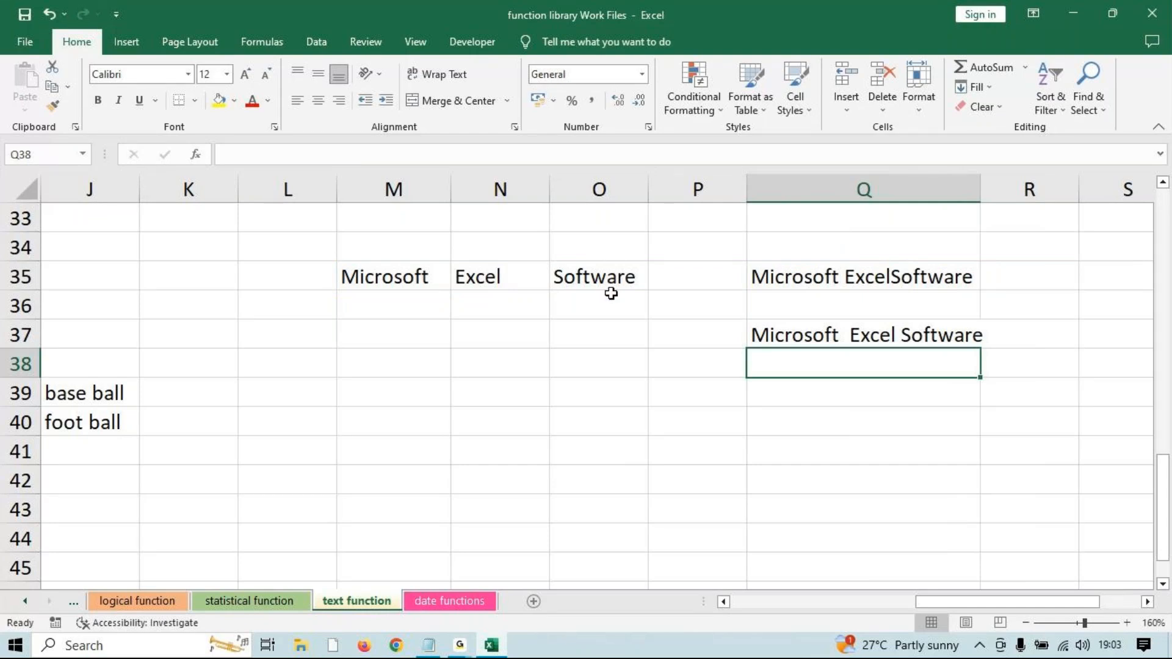
Check the GoTo meeting window, then return to the Excel workbook.
{"action": "left_click", "coordinate": [460, 645]}
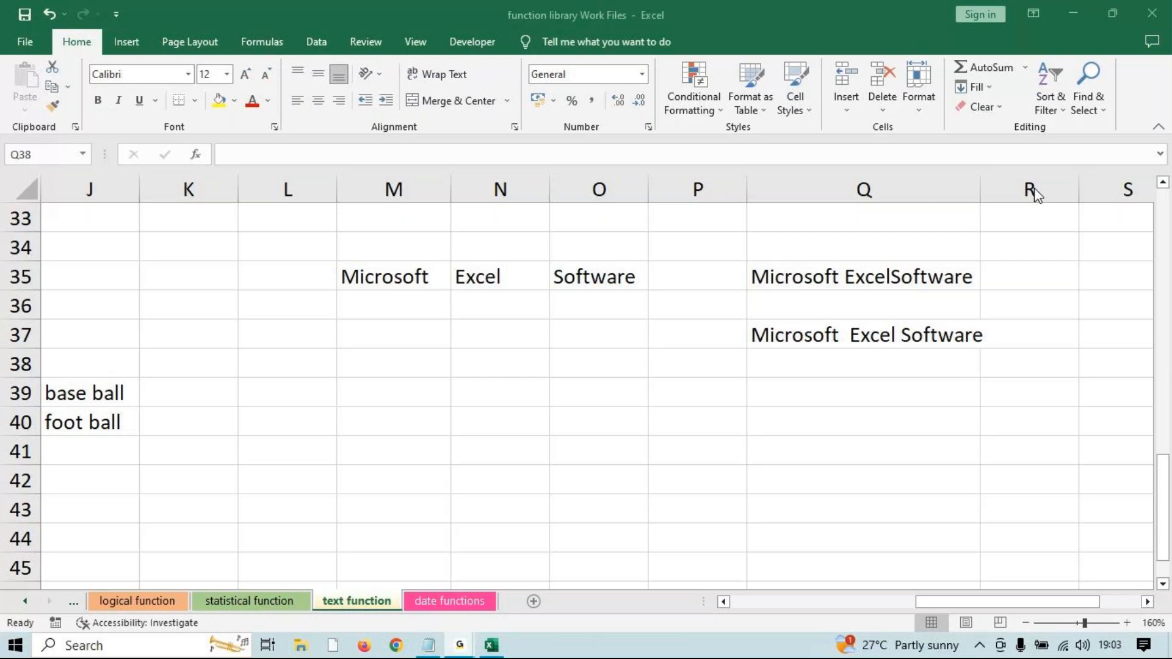
{"action": "left_click", "coordinate": [892, 167]}
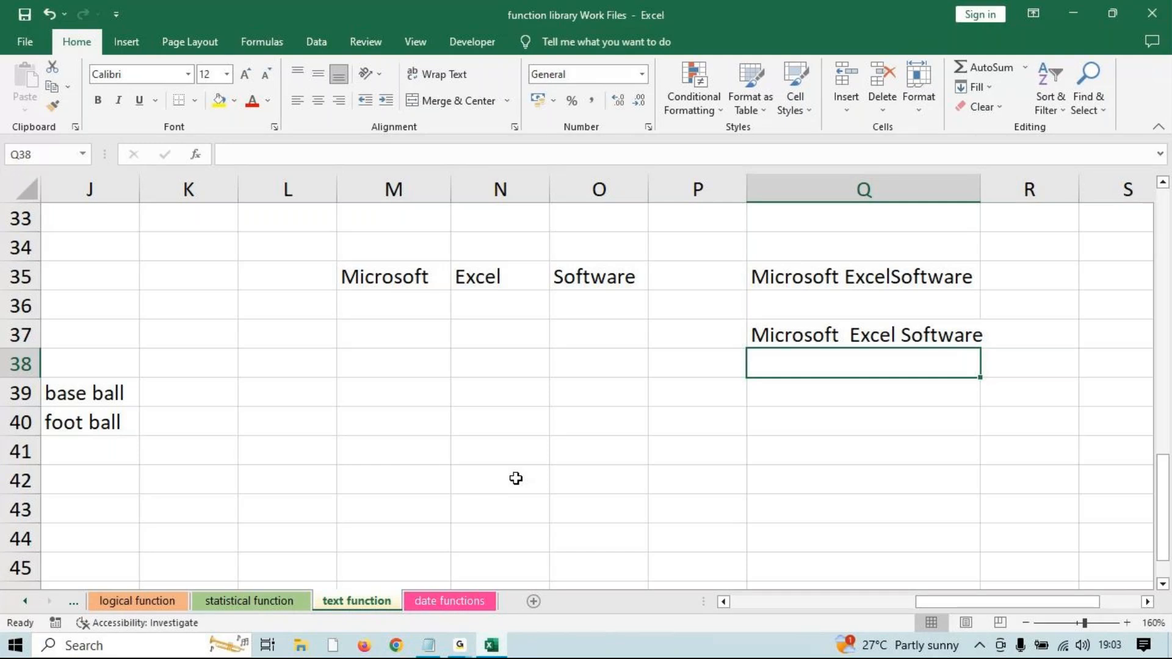
{"action": "scroll", "coordinate": [919, 577], "scroll_direction": "up", "scroll_amount": 2}
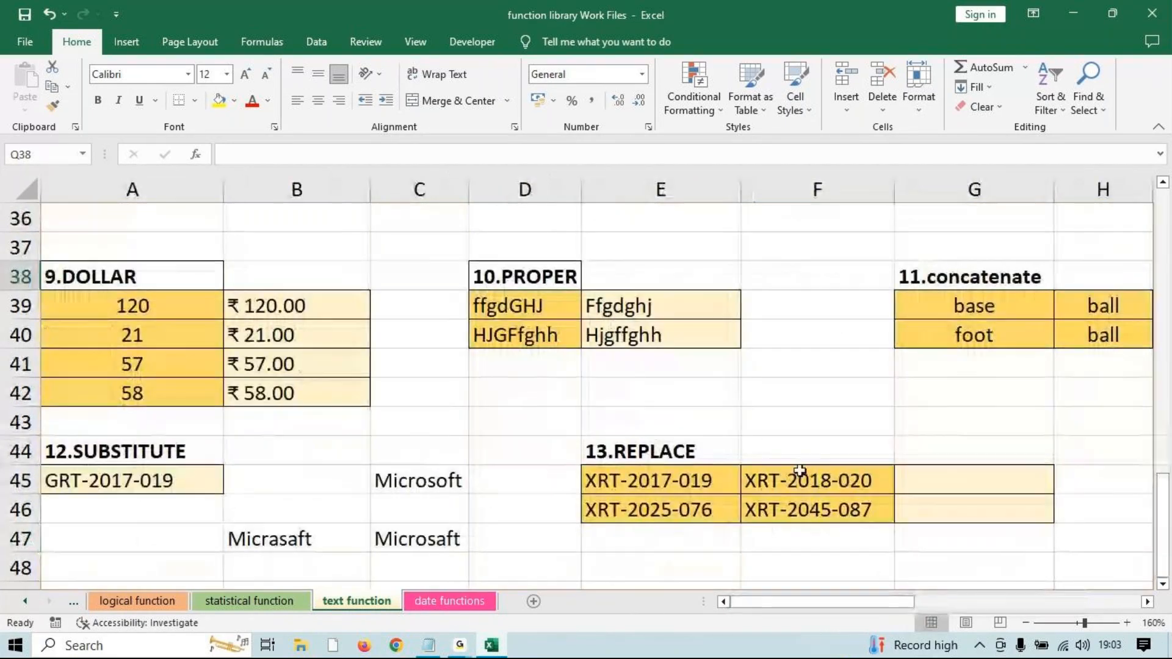
{"action": "scroll", "coordinate": [840, 459], "scroll_direction": "down", "scroll_amount": 2}
{"action": "scroll", "coordinate": [953, 426], "scroll_direction": "up", "scroll_amount": 1}
Enter =REPLACE(F45,5,4,2023) in G45, turning XRT-2018-020 into XRT-2023-020.
{"action": "left_click", "coordinate": [973, 388]}
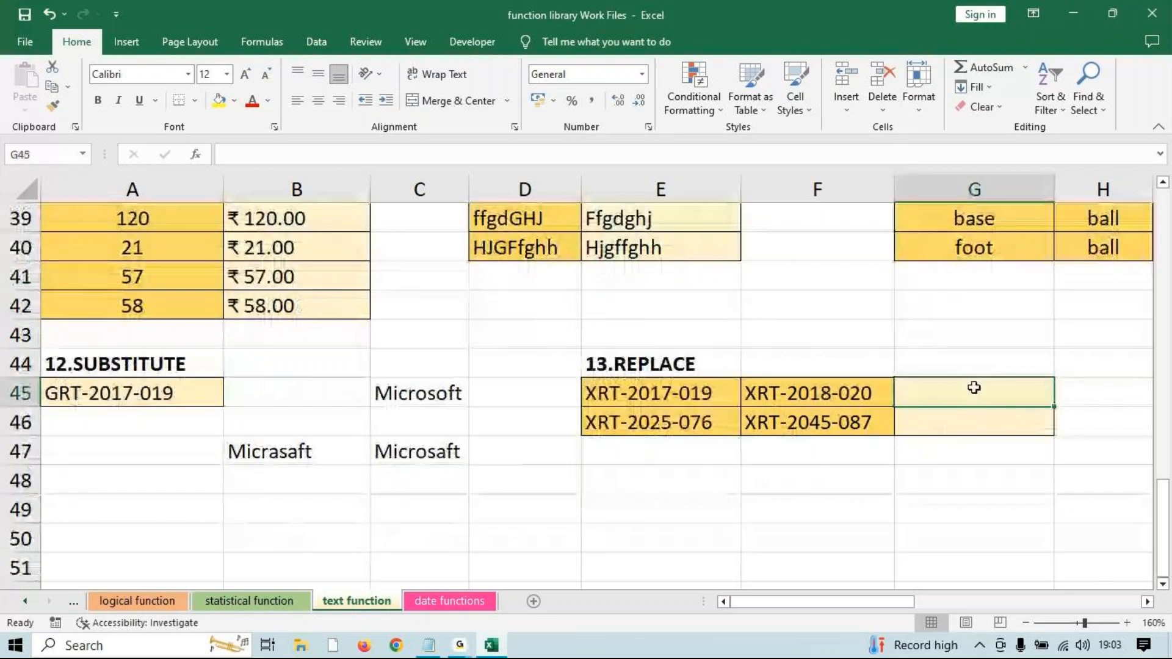
{"action": "type", "text": "=rep"}
{"action": "key", "text": "Tab"}
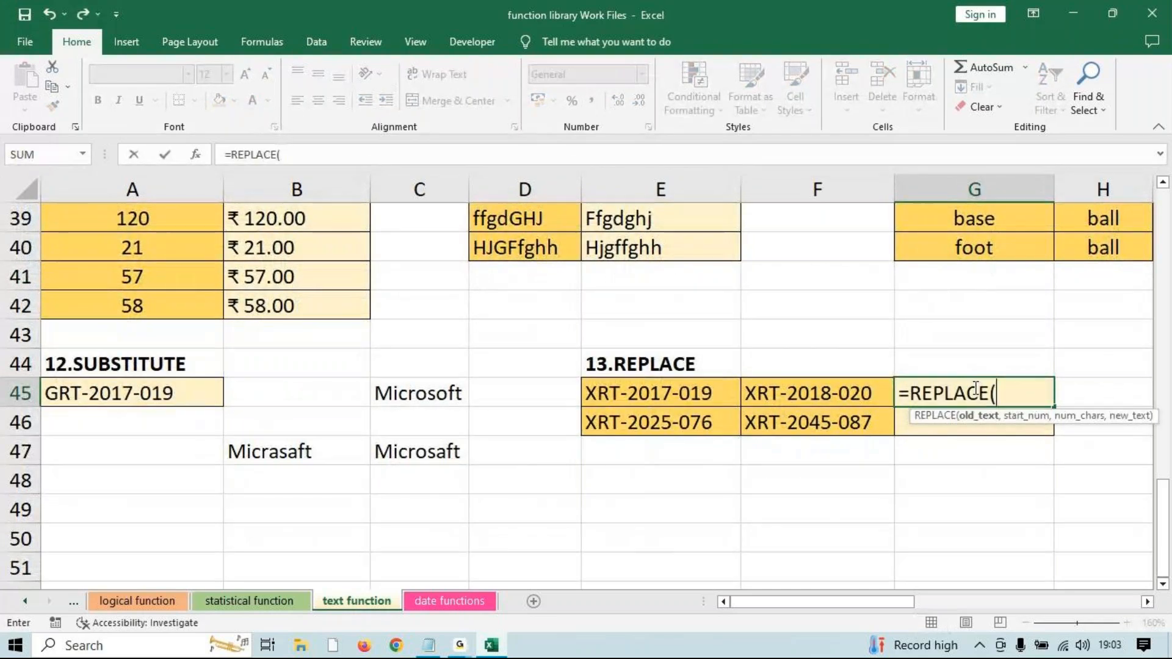
{"action": "key", "text": "BackSpace"}
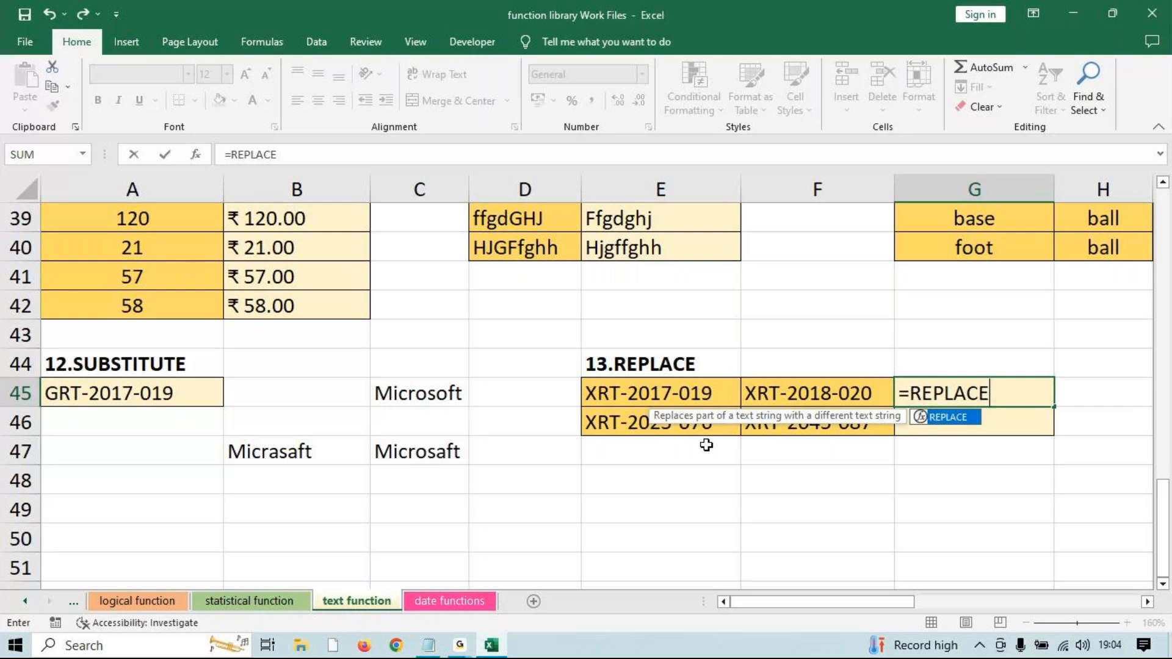
{"action": "type", "text": "("}
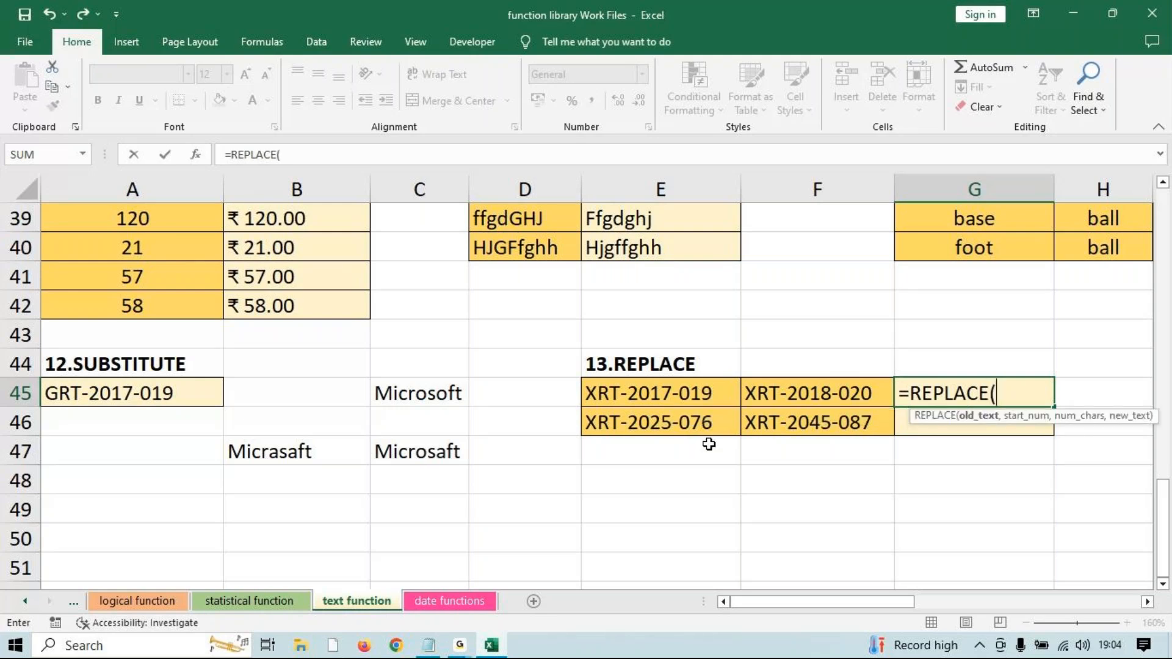
{"action": "left_click", "coordinate": [792, 394]}
{"action": "type", "text": ","}
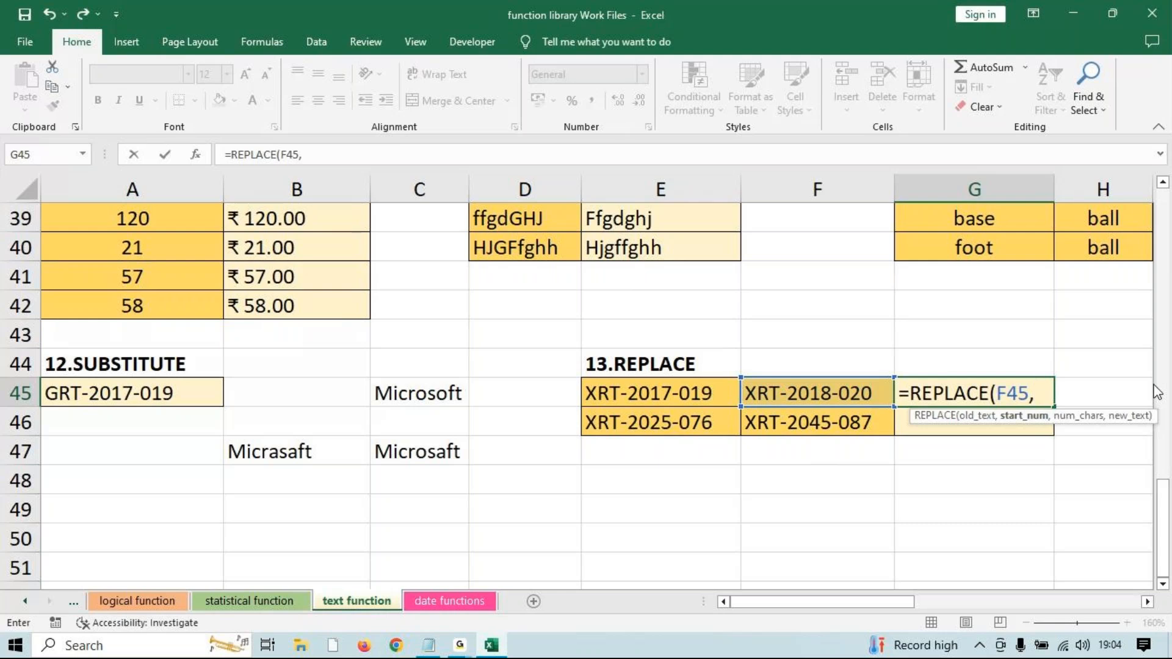
{"action": "type", "text": "5,"}
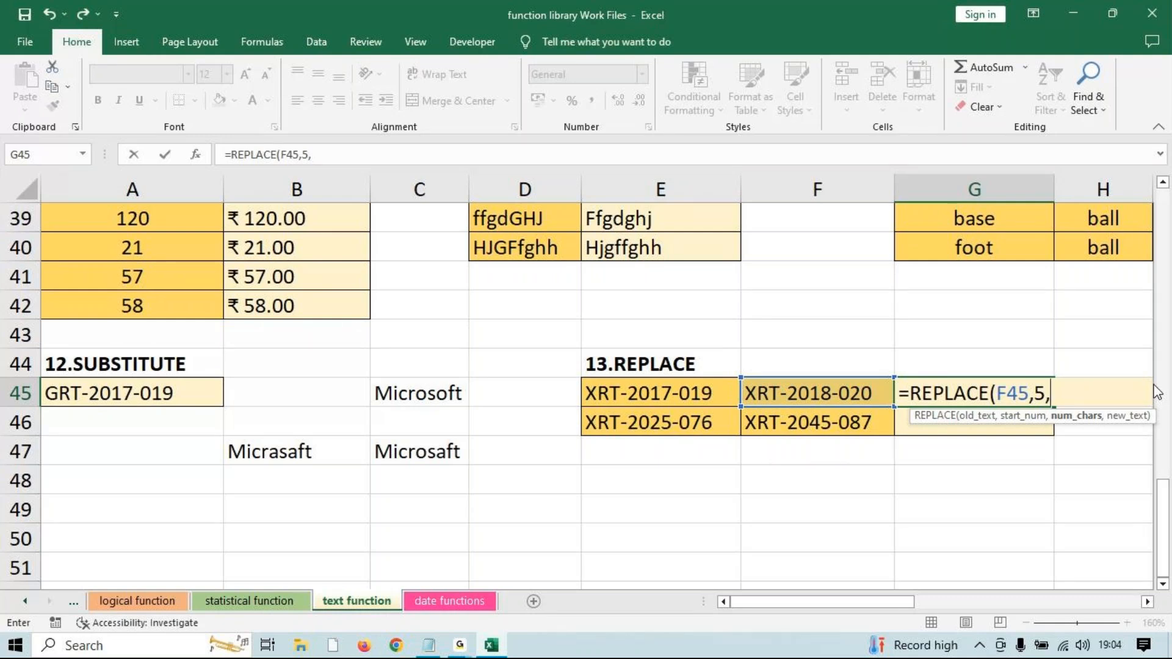
{"action": "type", "text": "4,"}
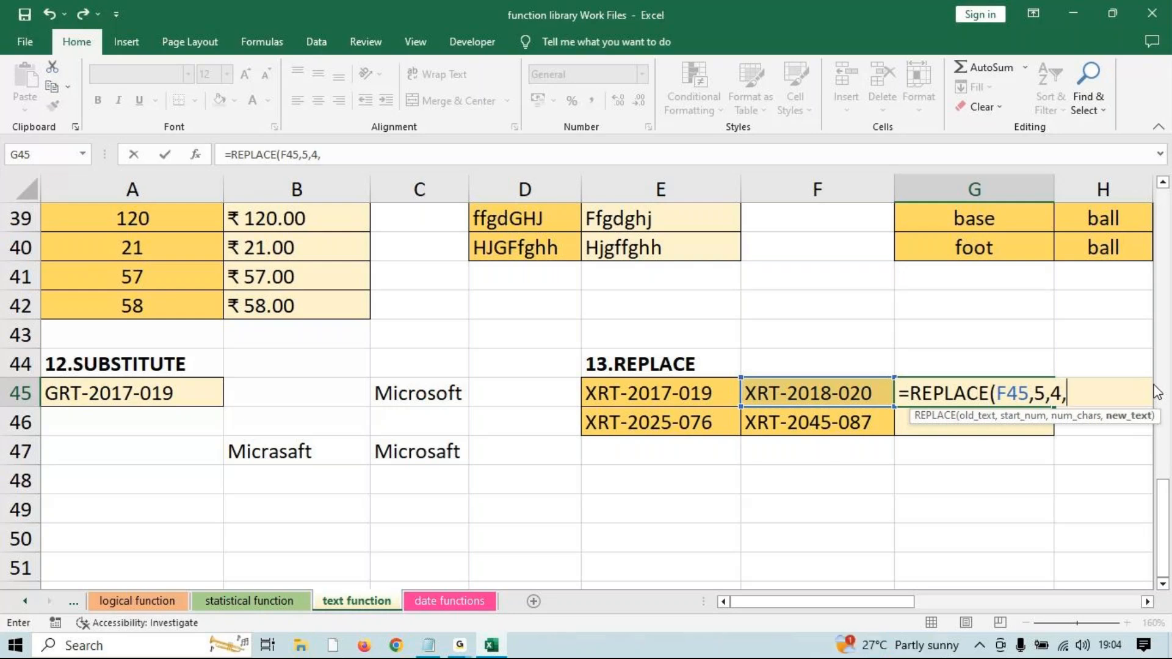
{"action": "type", "text": "2023)"}
{"action": "key", "text": "Return"}
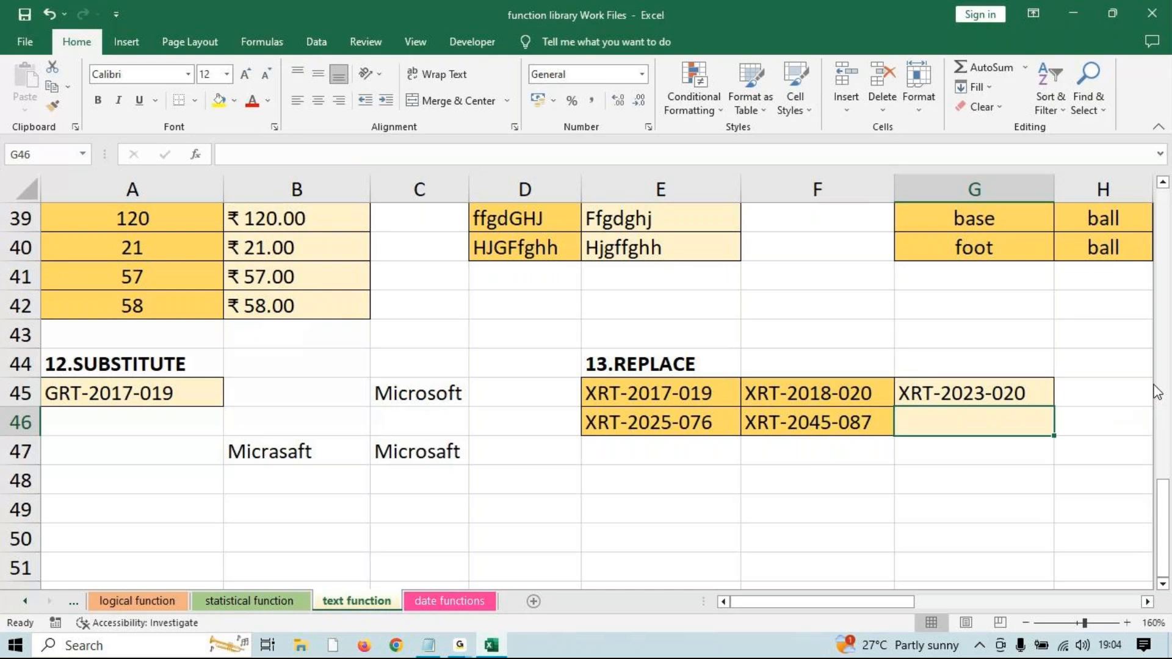
Reopen the G45 REPLACE formula to review it, then recommit it.
{"action": "key", "text": "Up"}
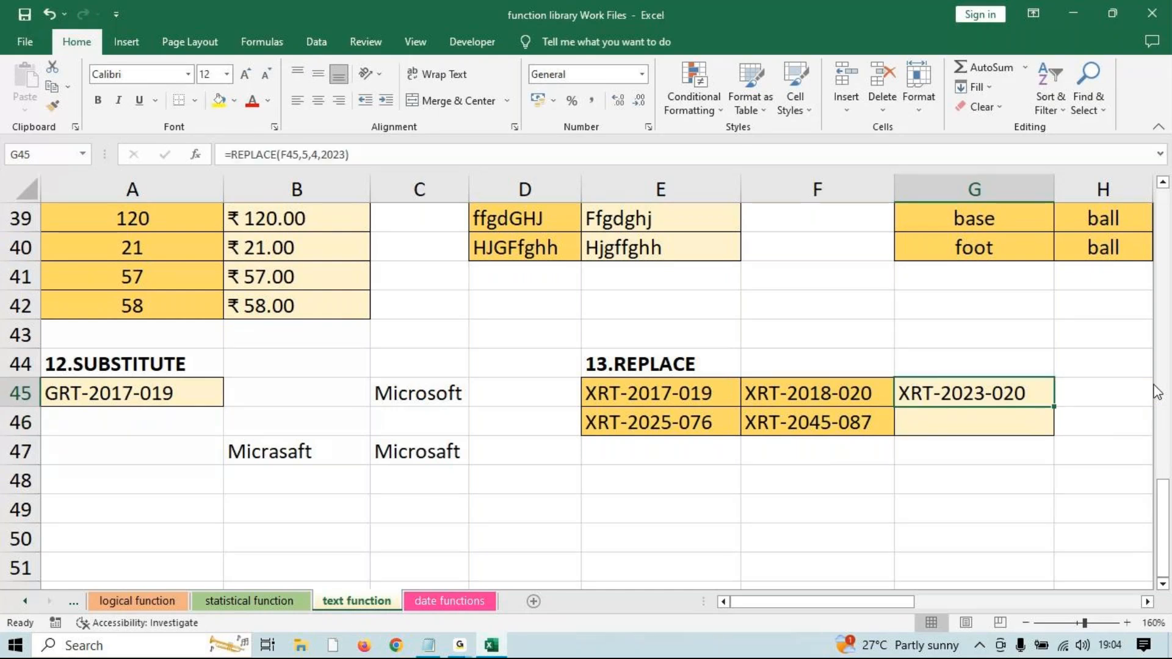
{"action": "key", "text": "F2"}
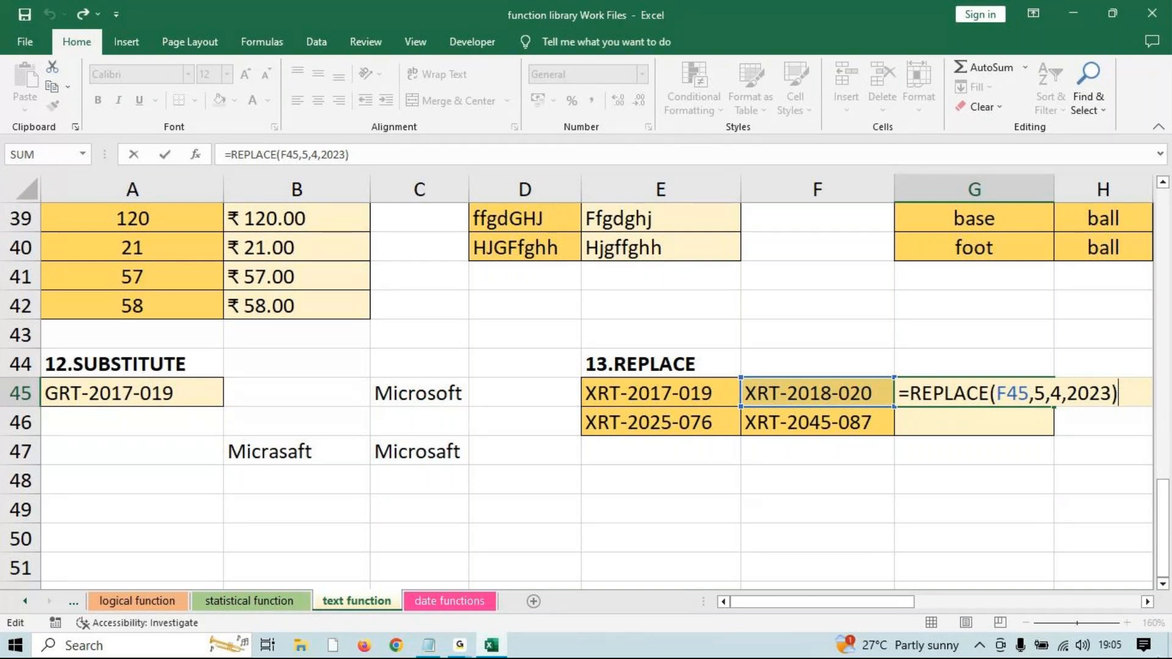
{"action": "mouse_move", "coordinate": [470, 642]}
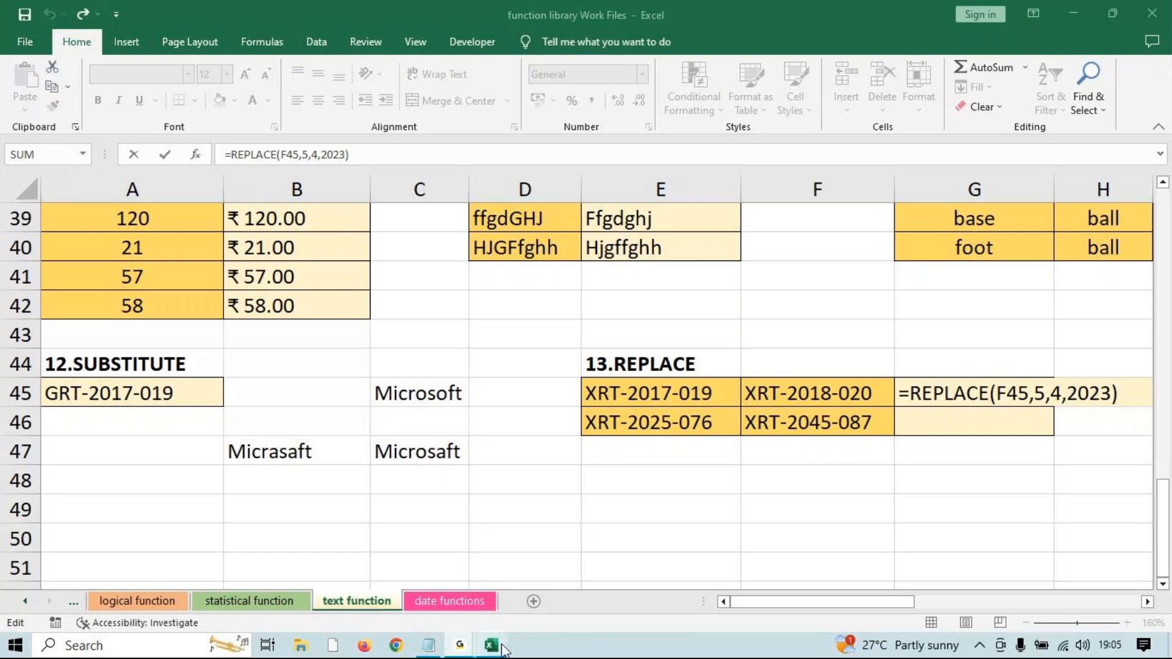
{"action": "mouse_move", "coordinate": [504, 650]}
{"action": "key", "text": "Return"}
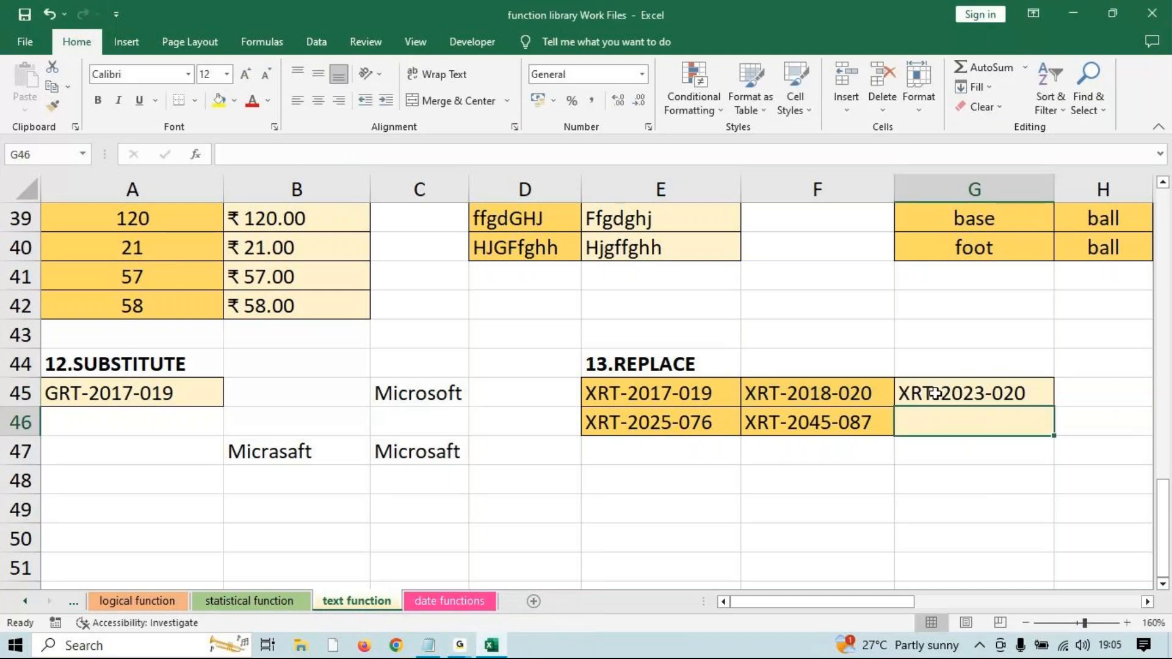
Enter =REPLACE(E46,5,4,2023) in G46 so XRT-2025-076 becomes XRT-2023-076.
{"action": "scroll", "coordinate": [904, 525], "scroll_direction": "down", "scroll_amount": 1}
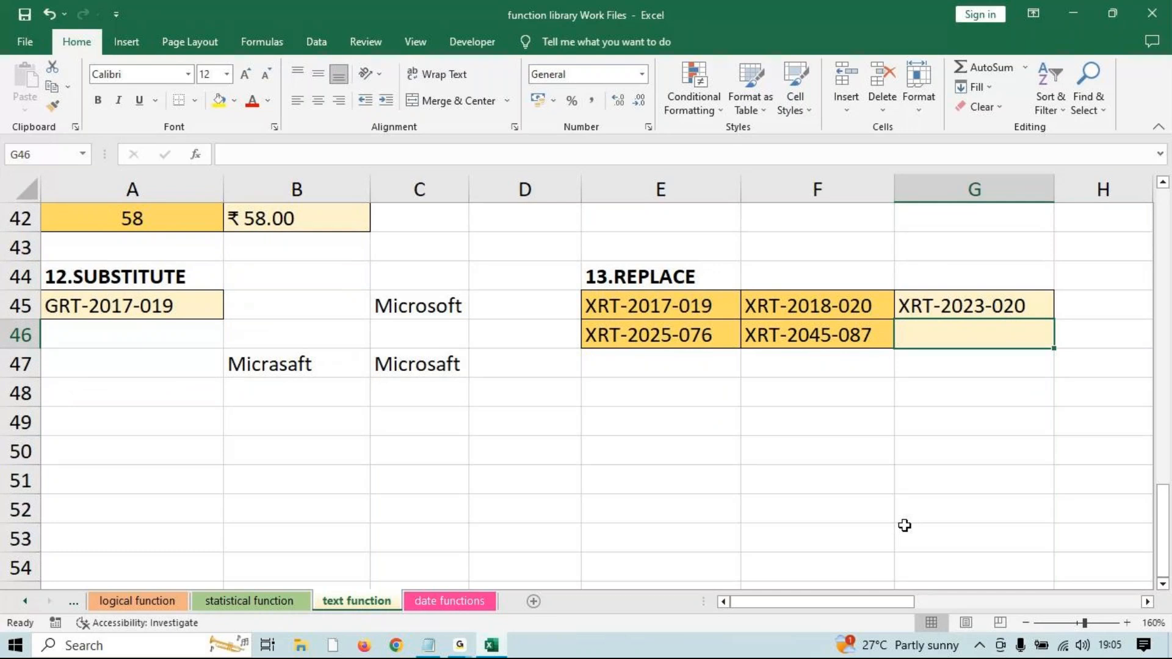
{"action": "type", "text": "=t"}
{"action": "key", "text": "BackSpace"}
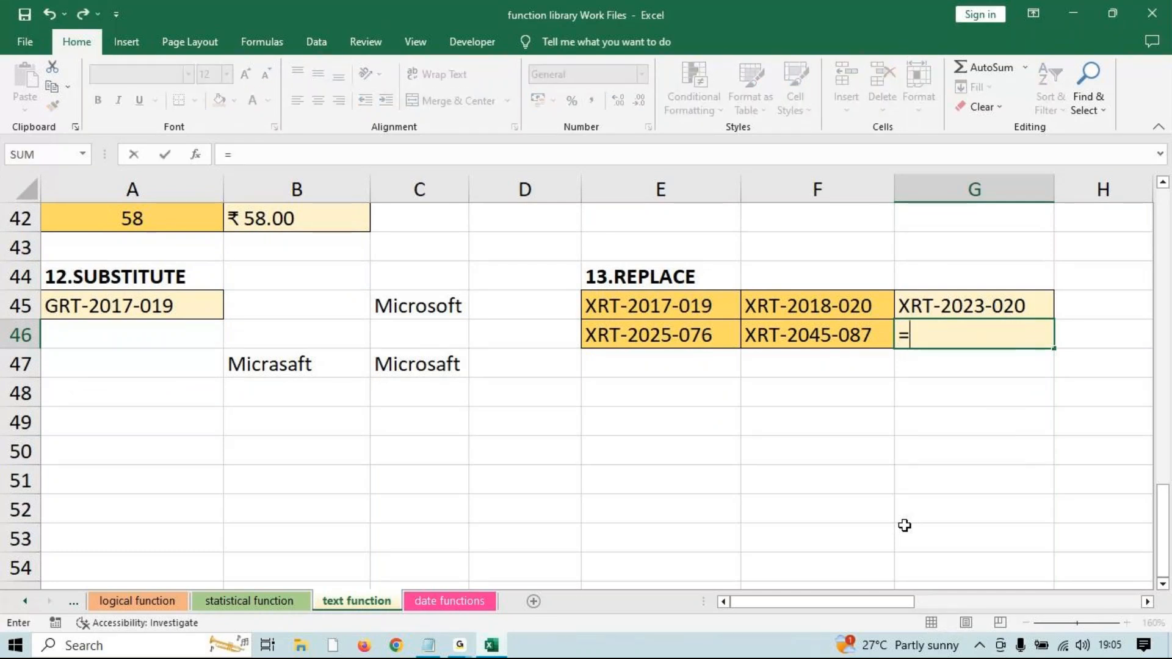
{"action": "type", "text": "re"}
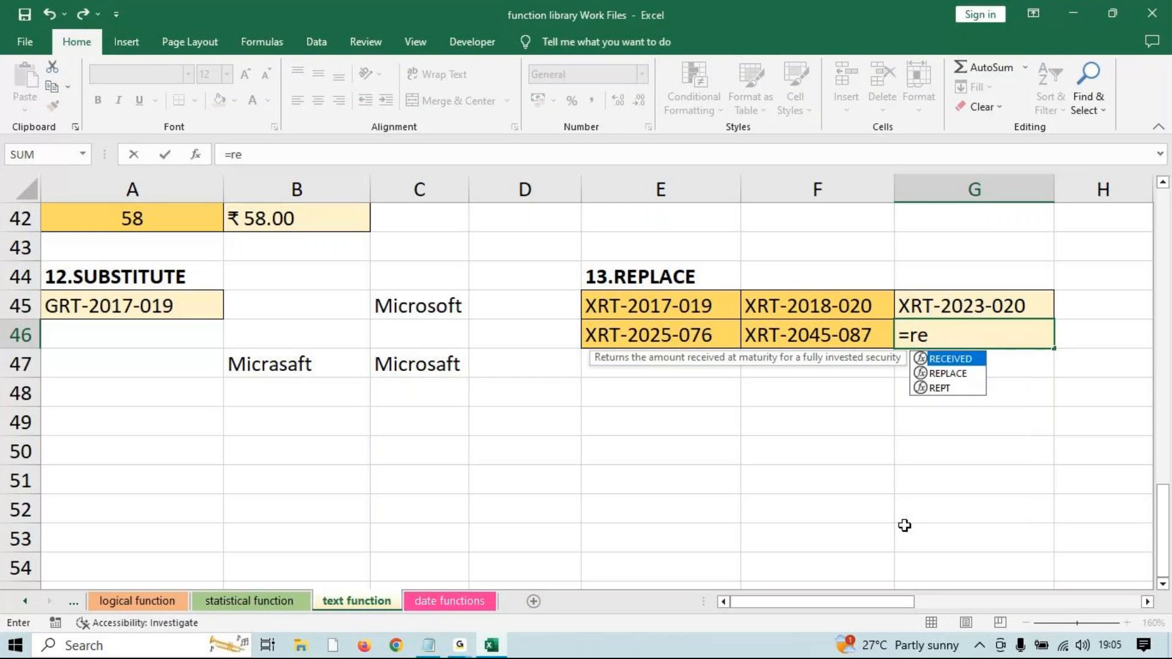
{"action": "key", "text": "Down"}
{"action": "key", "text": "Tab"}
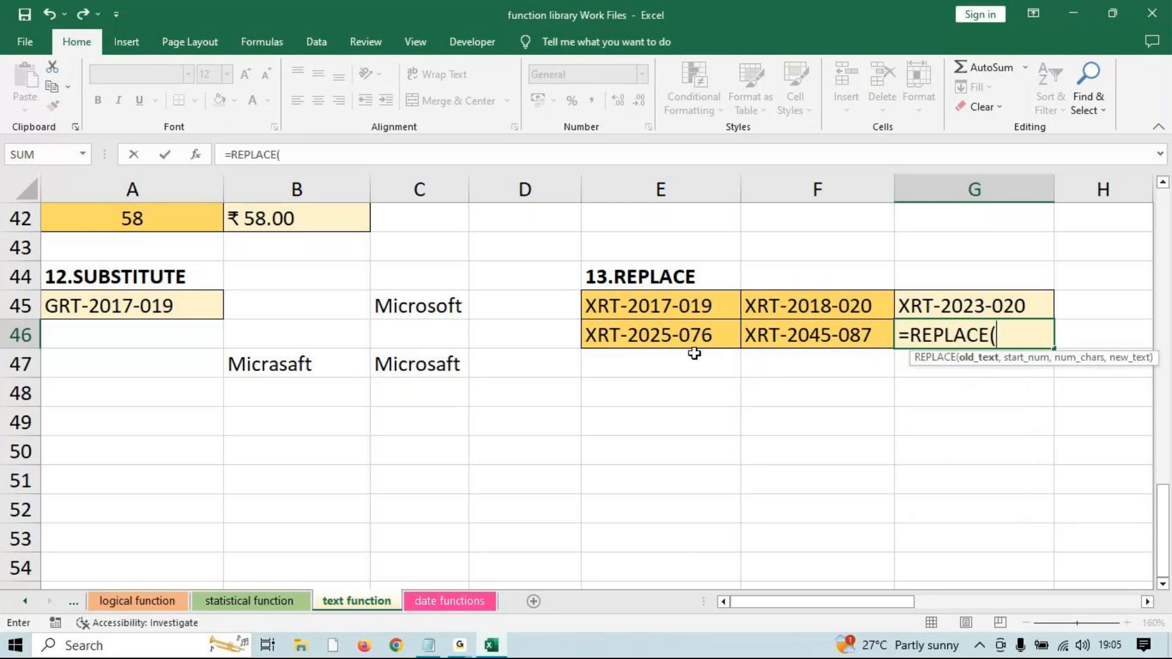
{"action": "left_click", "coordinate": [676, 333]}
{"action": "type", "text": ","}
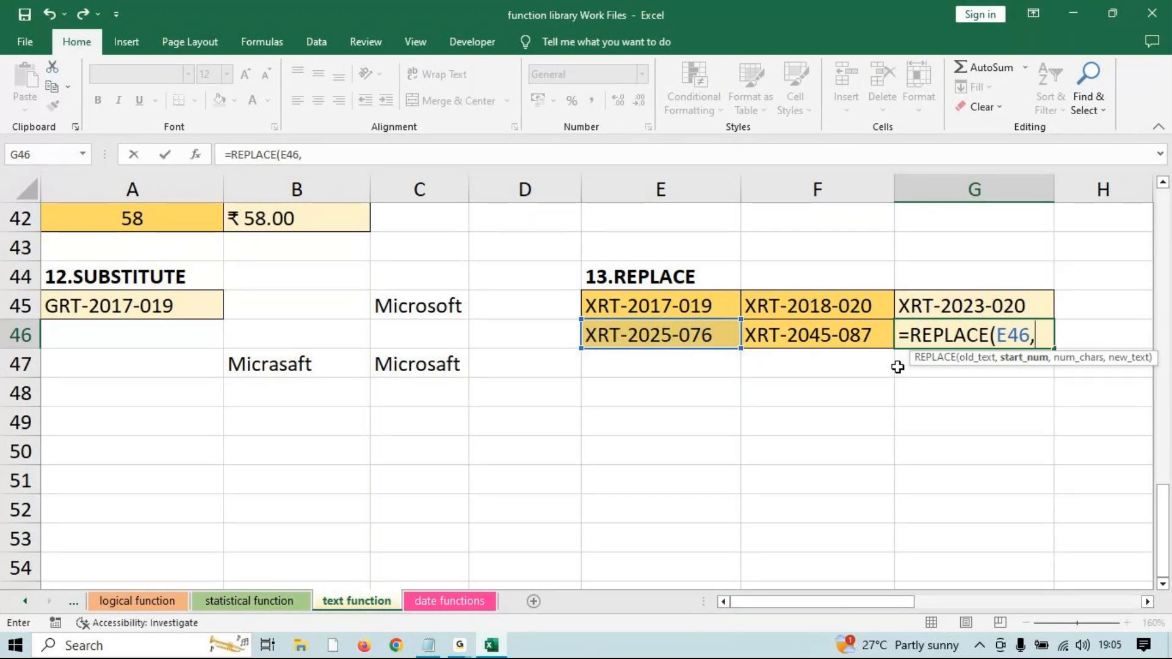
{"action": "type", "text": "5,"}
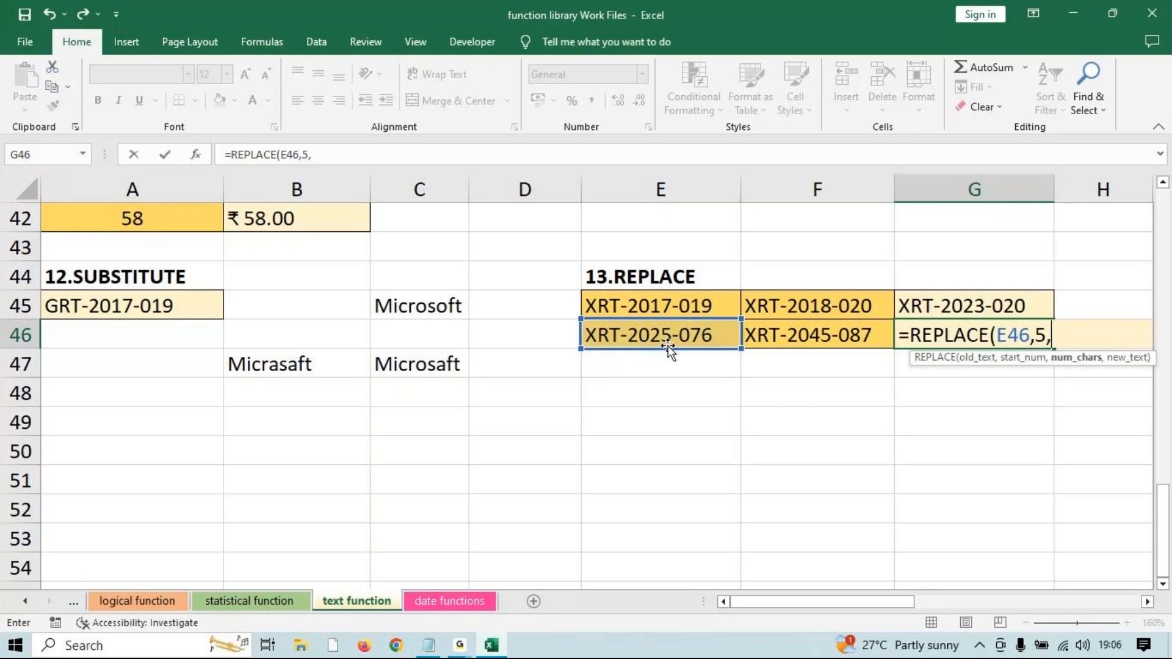
{"action": "type", "text": "4,"}
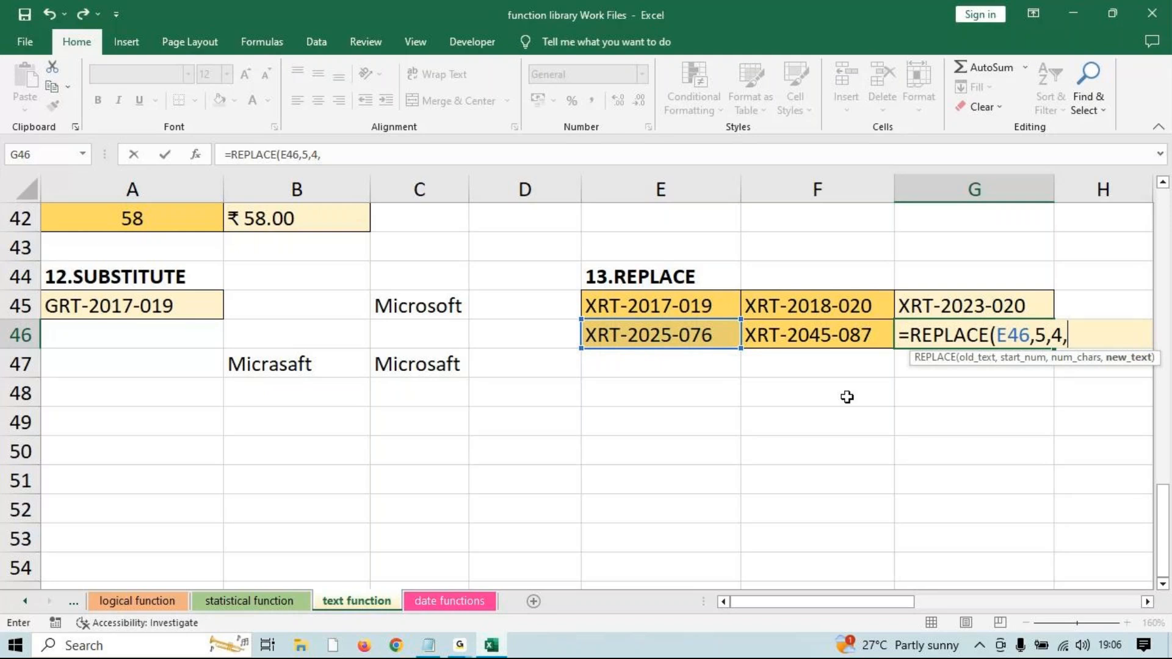
{"action": "type", "text": "2023)"}
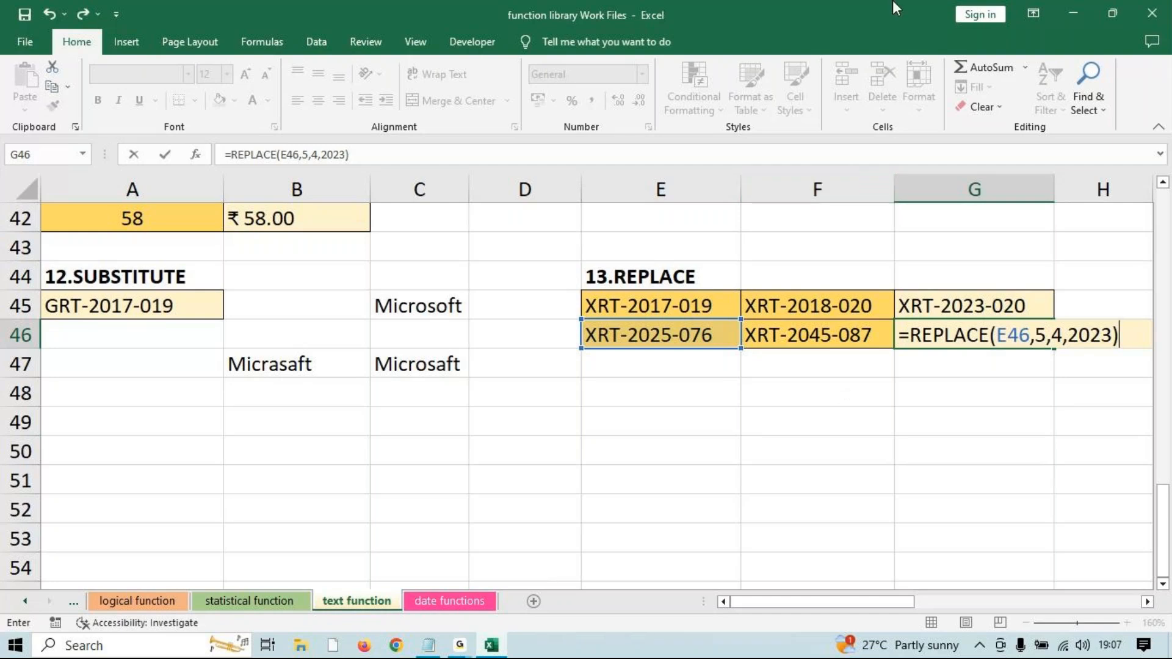
{"action": "key", "text": "Return"}
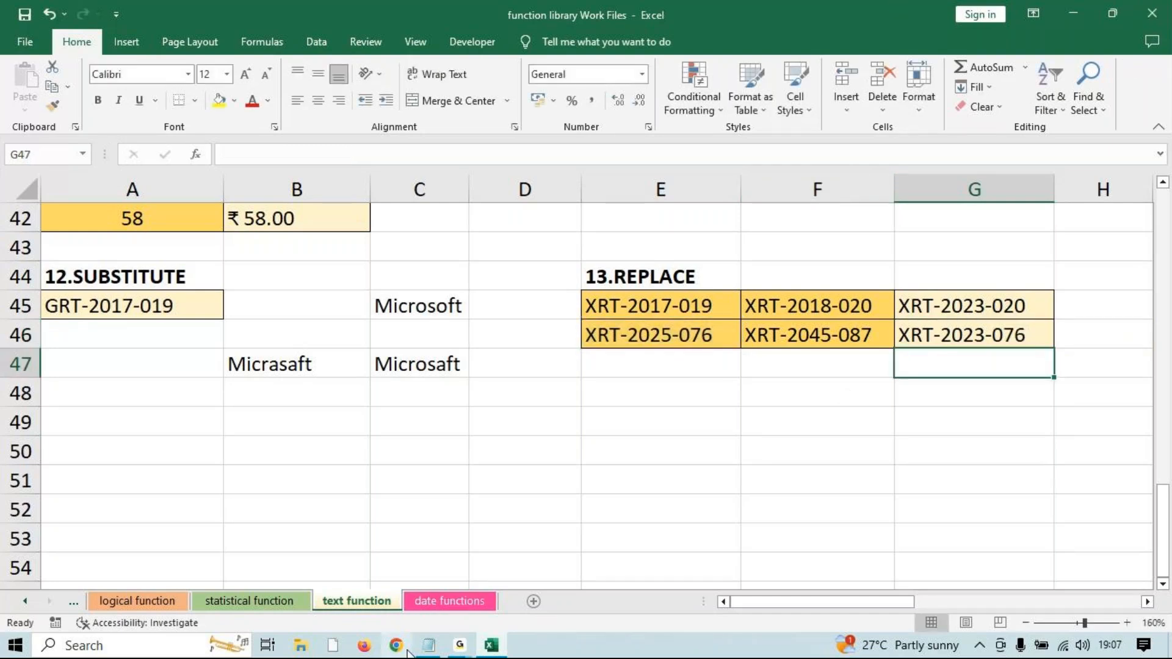
{"action": "left_click", "coordinate": [460, 645]}
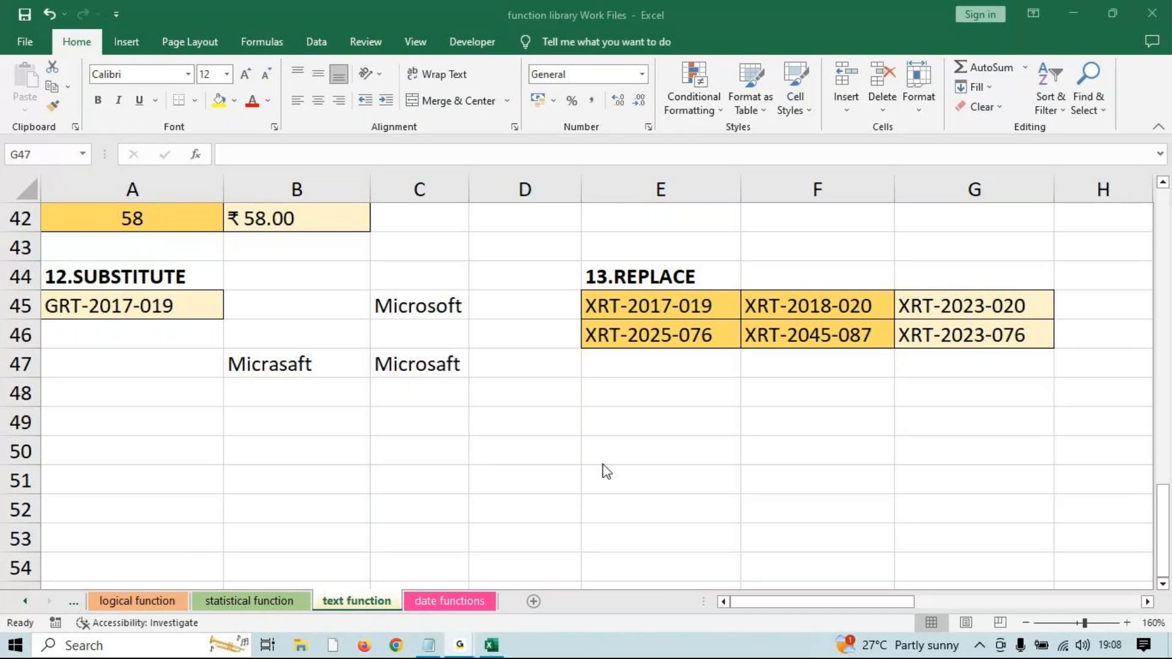
{"action": "left_click", "coordinate": [500, 637]}
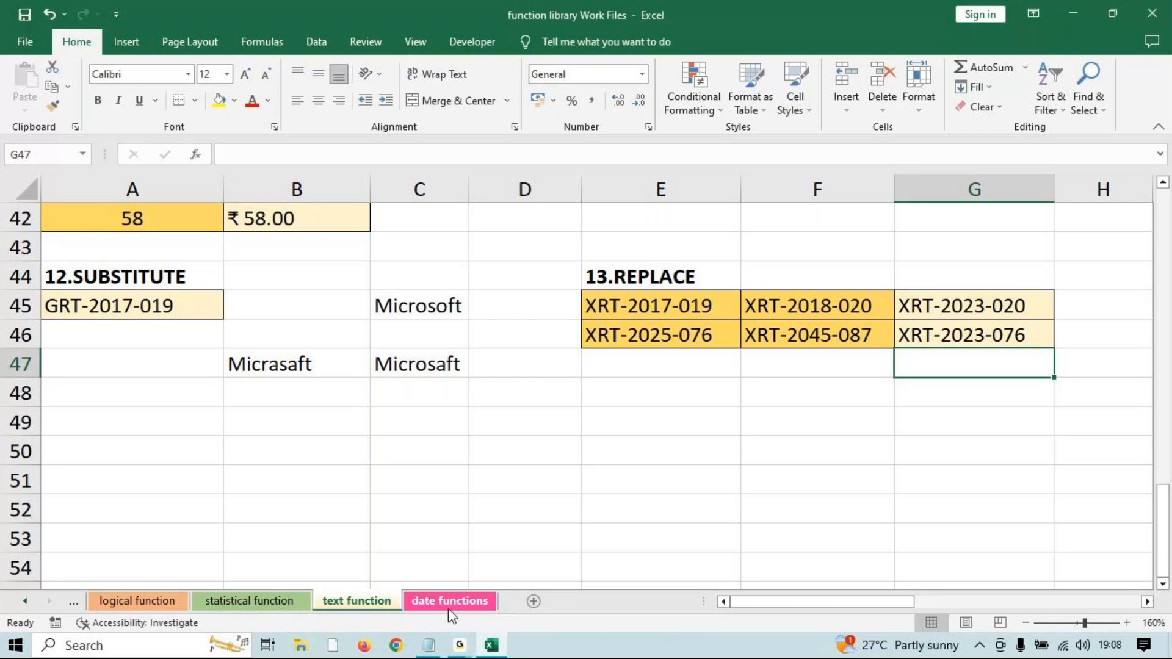
On the date functions sheet, begin a TIME function in D15.
{"action": "left_click", "coordinate": [470, 602]}
{"action": "scroll", "coordinate": [582, 546], "scroll_direction": "up", "scroll_amount": 2}
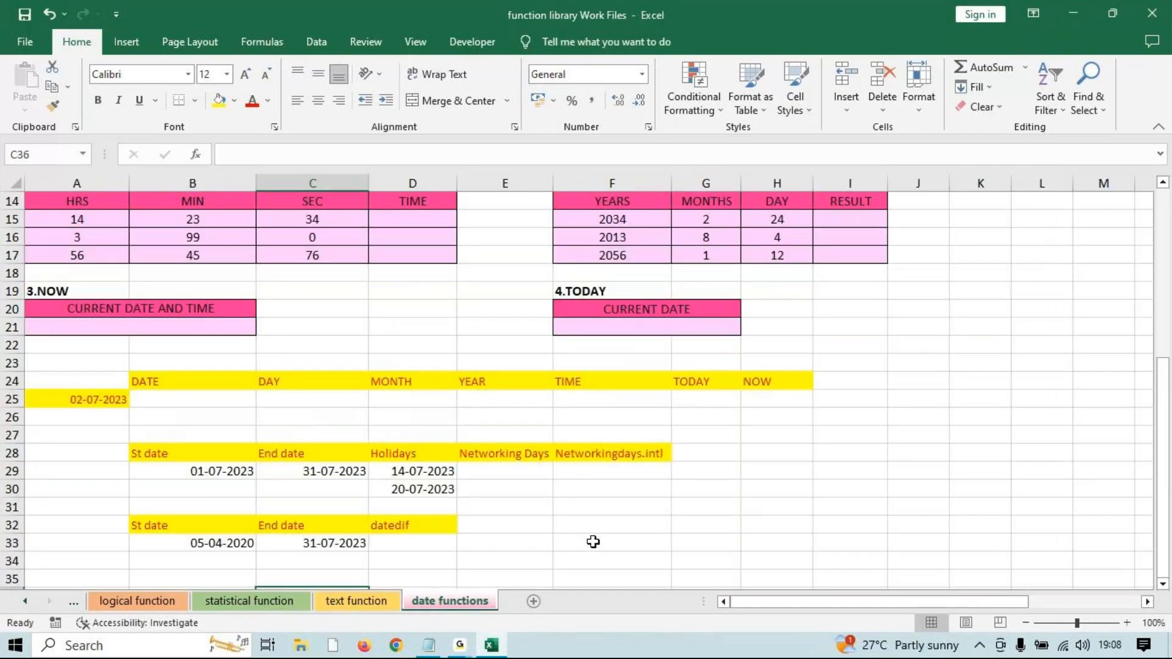
{"action": "scroll", "coordinate": [497, 437], "scroll_direction": "up", "scroll_amount": 5}
{"action": "scroll", "coordinate": [471, 452], "scroll_direction": "down", "scroll_amount": 3}
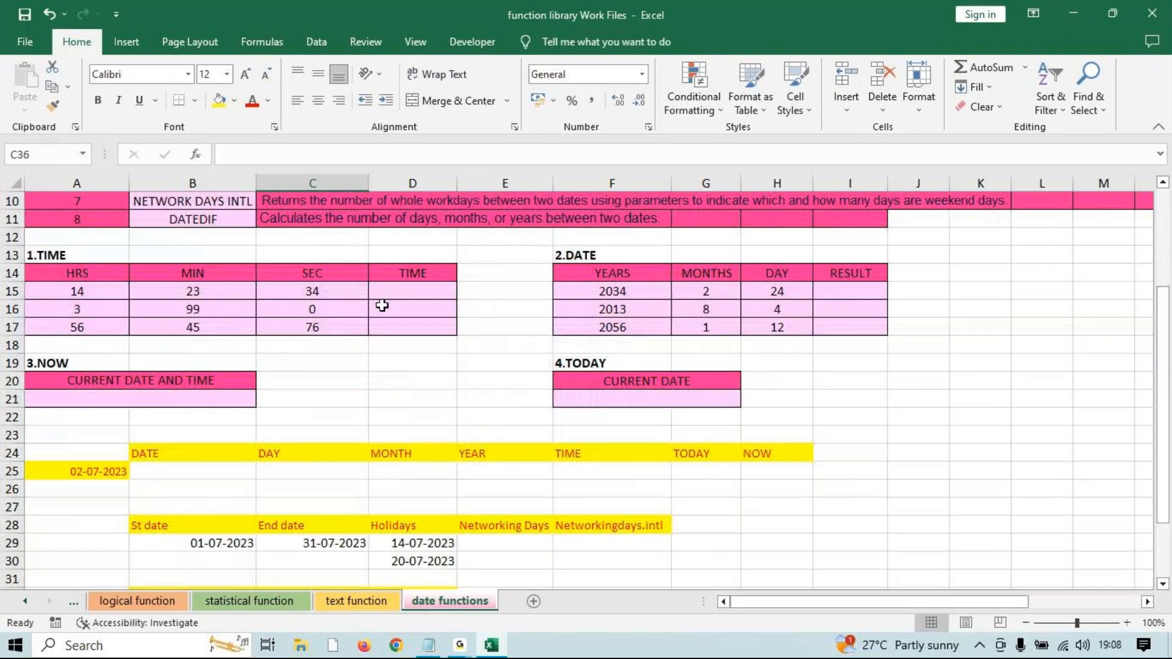
{"action": "left_click", "coordinate": [388, 286]}
{"action": "scroll", "coordinate": [388, 285], "scroll_direction": "up", "scroll_amount": 2}
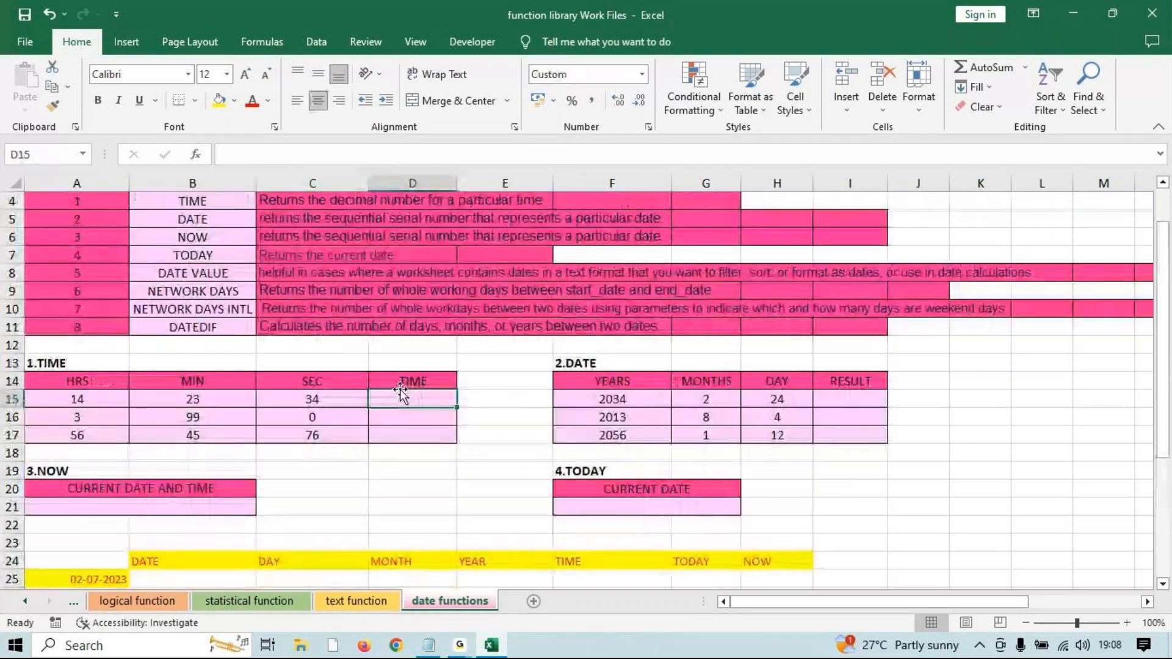
{"action": "type", "text": "="}
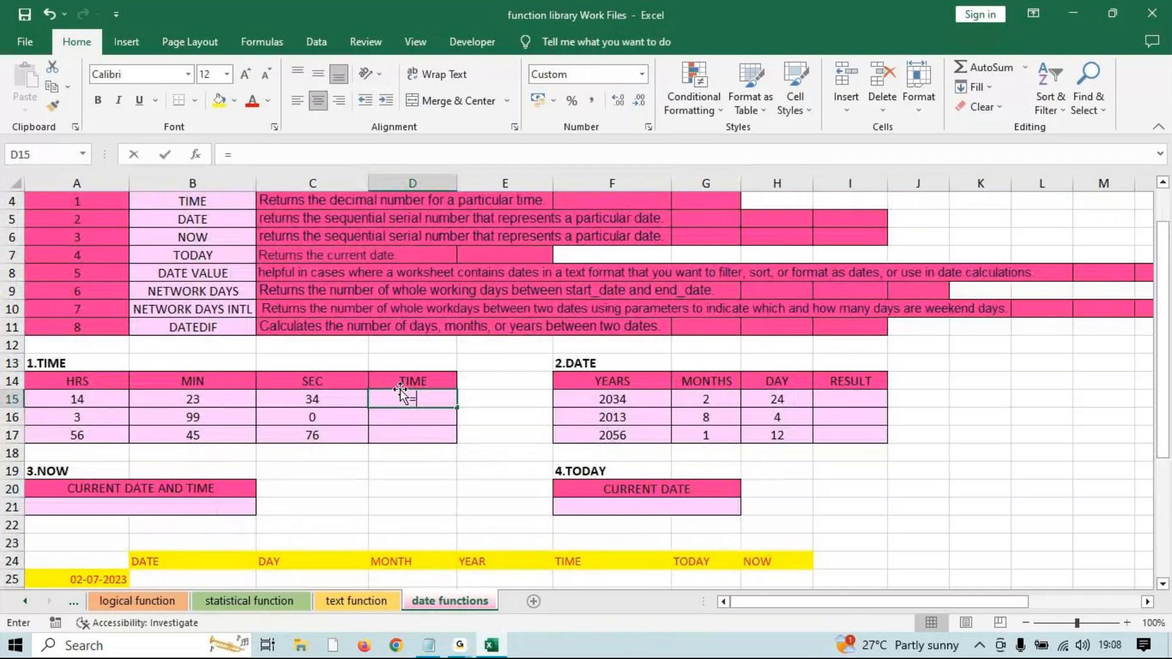
{"action": "type", "text": "tim"}
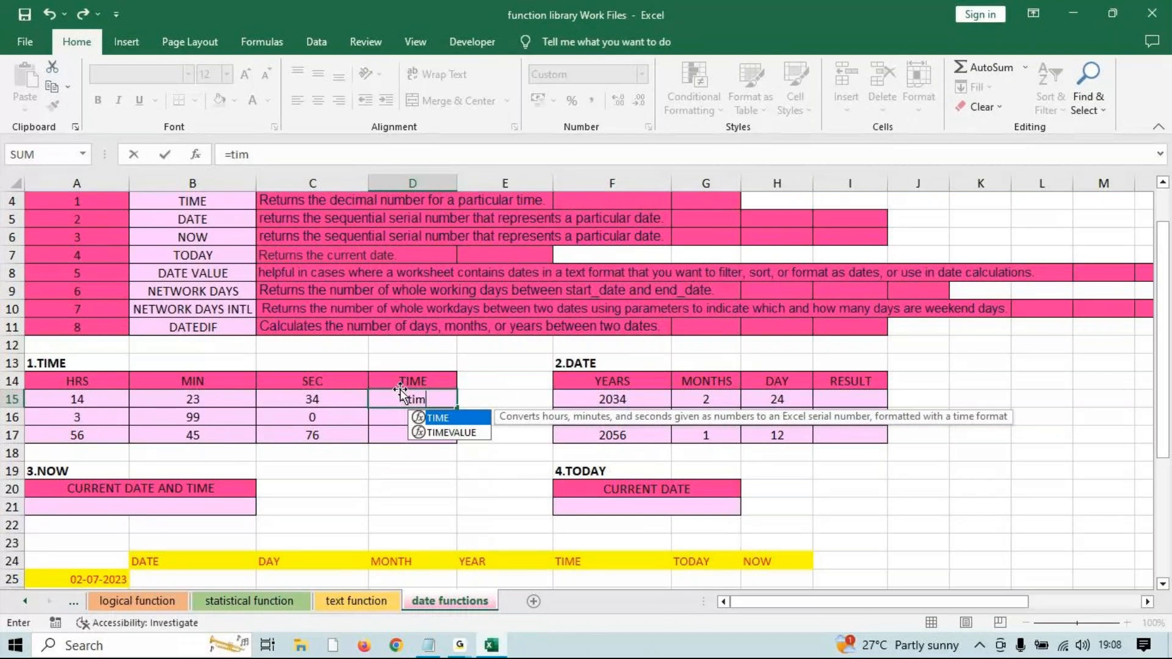
{"action": "key", "text": "Tab"}
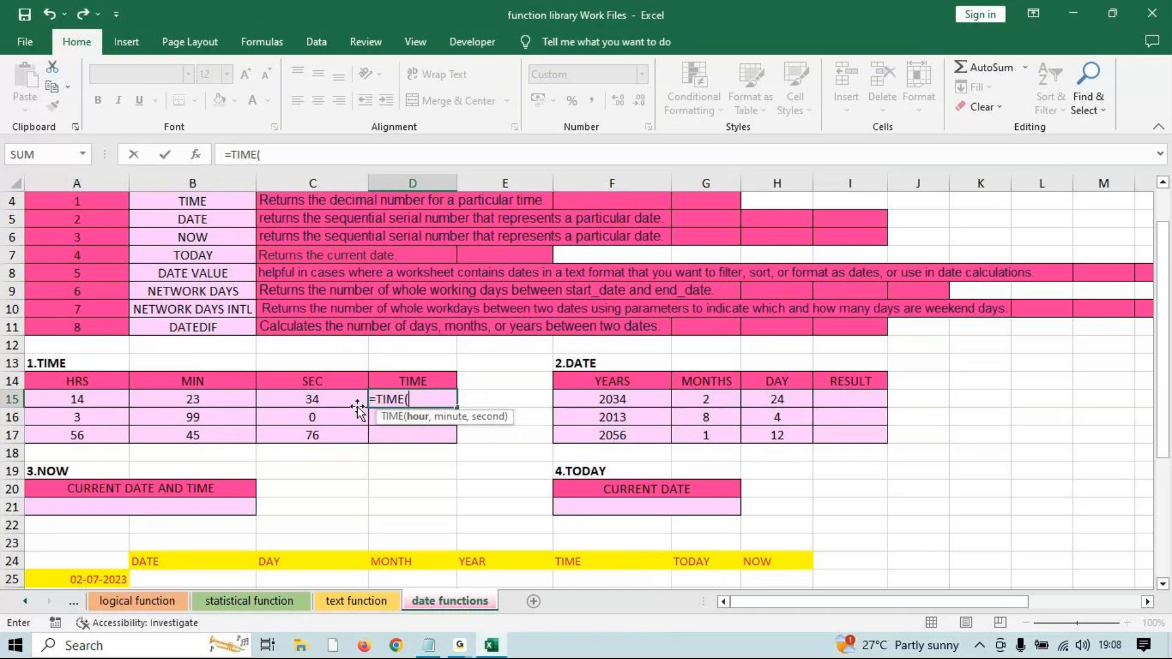
Complete =TIME(A15,B15,C15) with hours, minutes and seconds, giving 2:23 PM.
{"action": "left_click", "coordinate": [114, 402]}
{"action": "type", "text": ","}
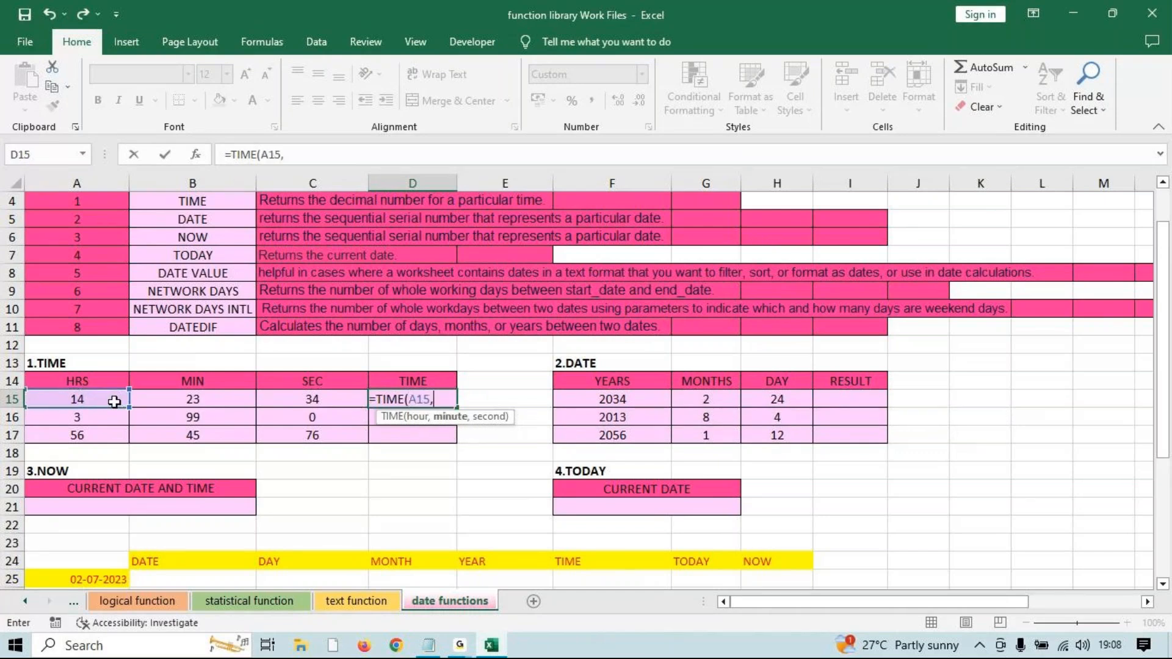
{"action": "left_click", "coordinate": [199, 401]}
{"action": "type", "text": ","}
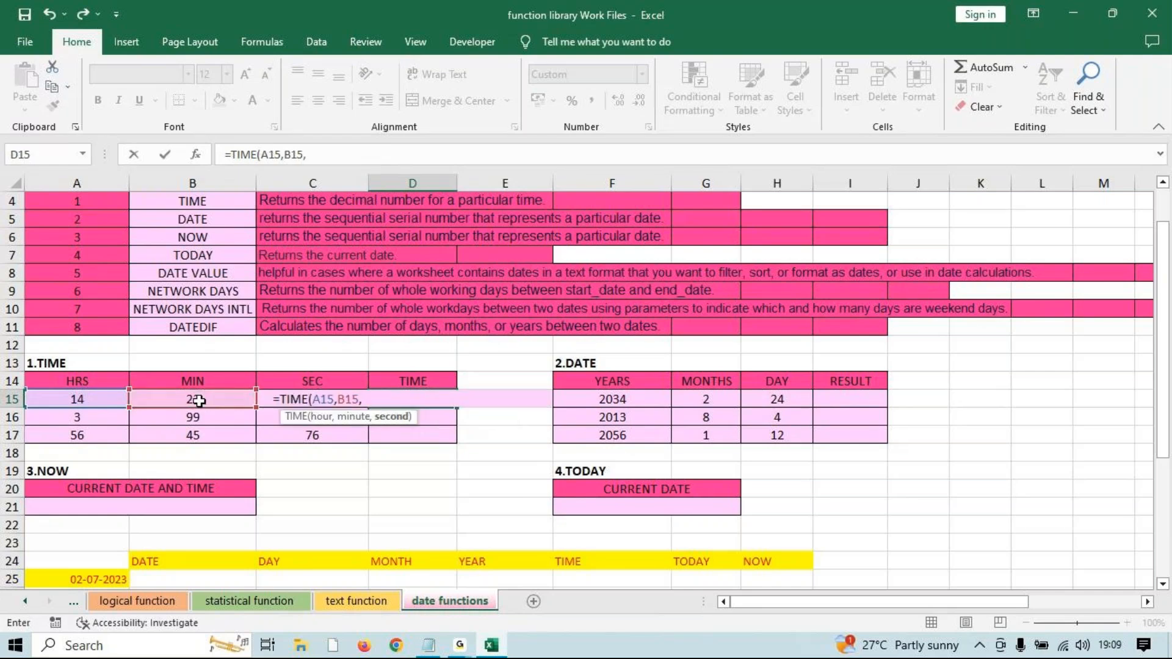
{"action": "key", "text": "Right"}
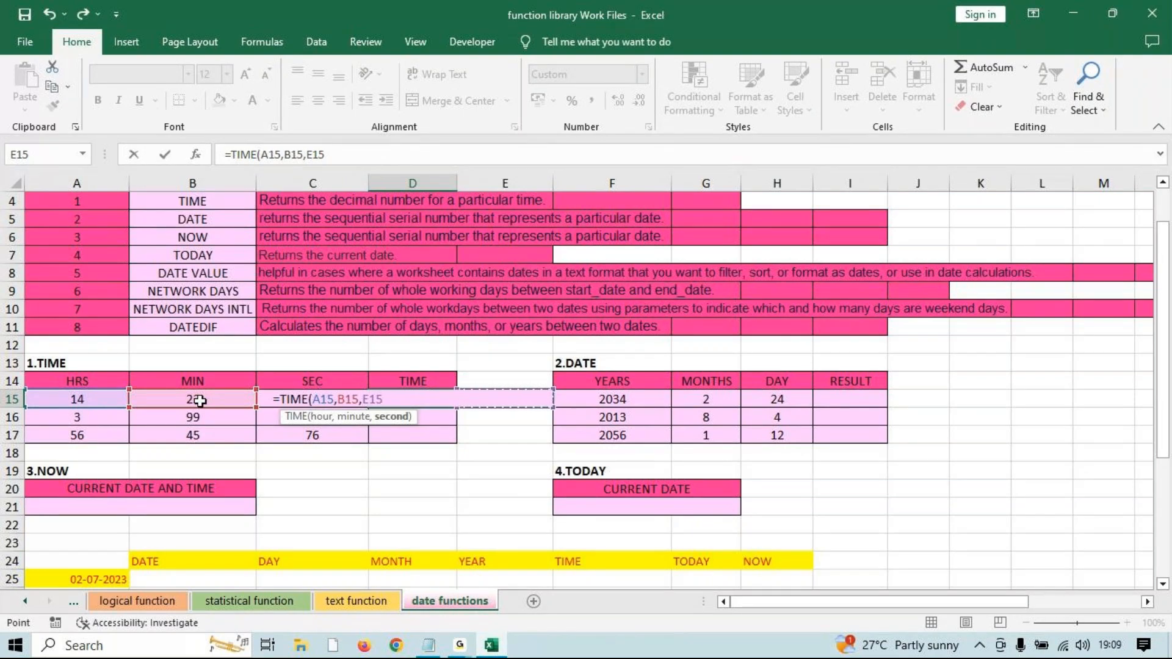
{"action": "key", "text": "Left"}
{"action": "key", "text": "Left"}
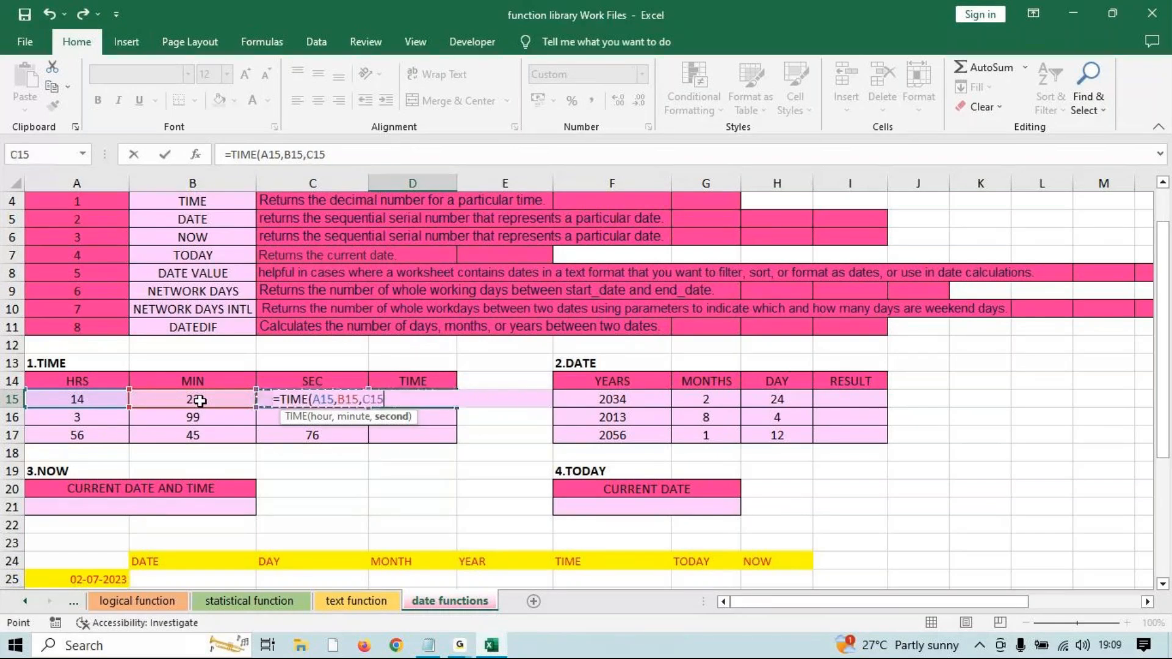
{"action": "type", "text": ")"}
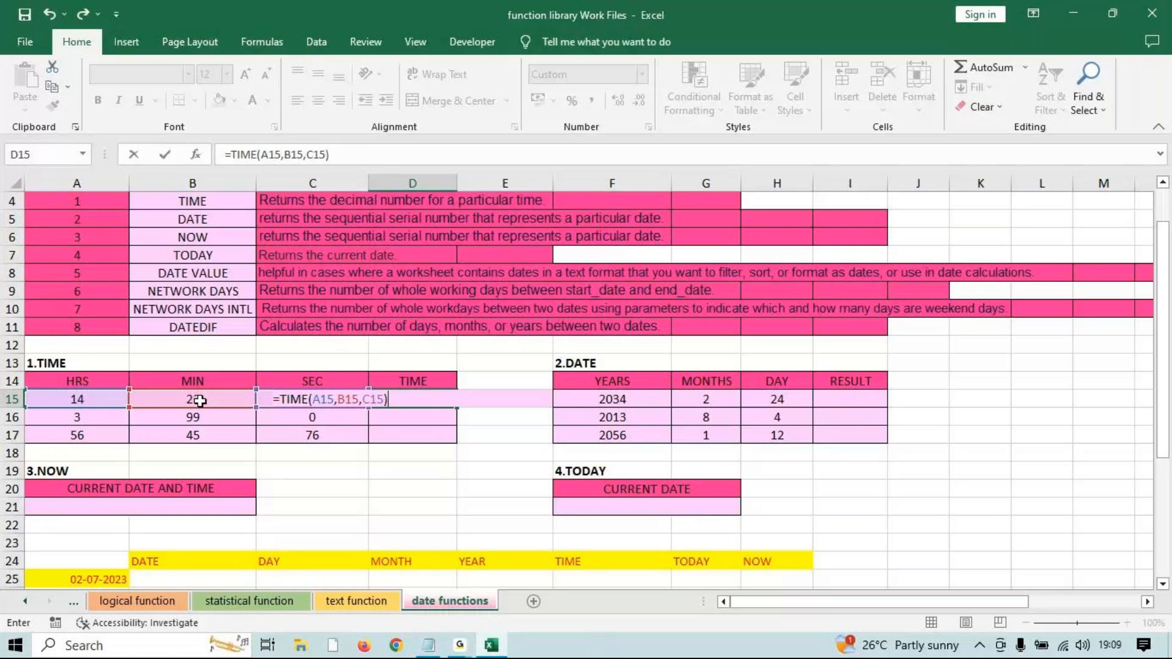
{"action": "key", "text": "Return"}
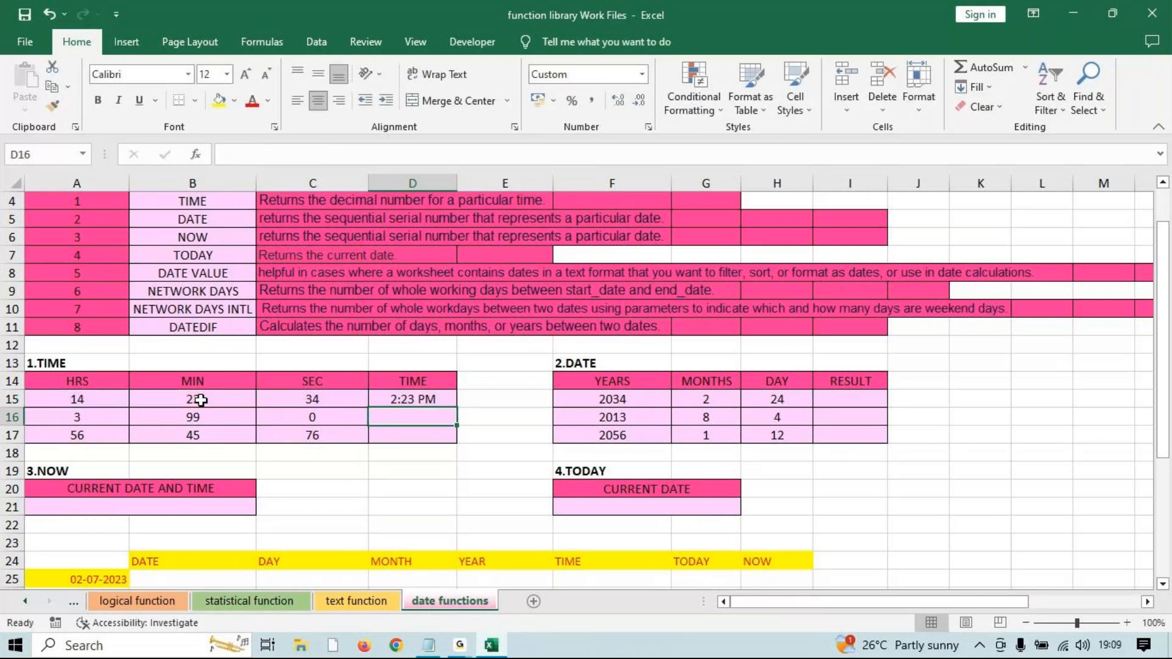
Fill the TIME formula down to D17, adding 4:39 AM and 8:46 AM.
{"action": "left_click", "coordinate": [398, 400]}
{"action": "left_click_drag", "start_coordinate": [456, 407], "coordinate": [455, 441]}
{"action": "left_click", "coordinate": [817, 398]}
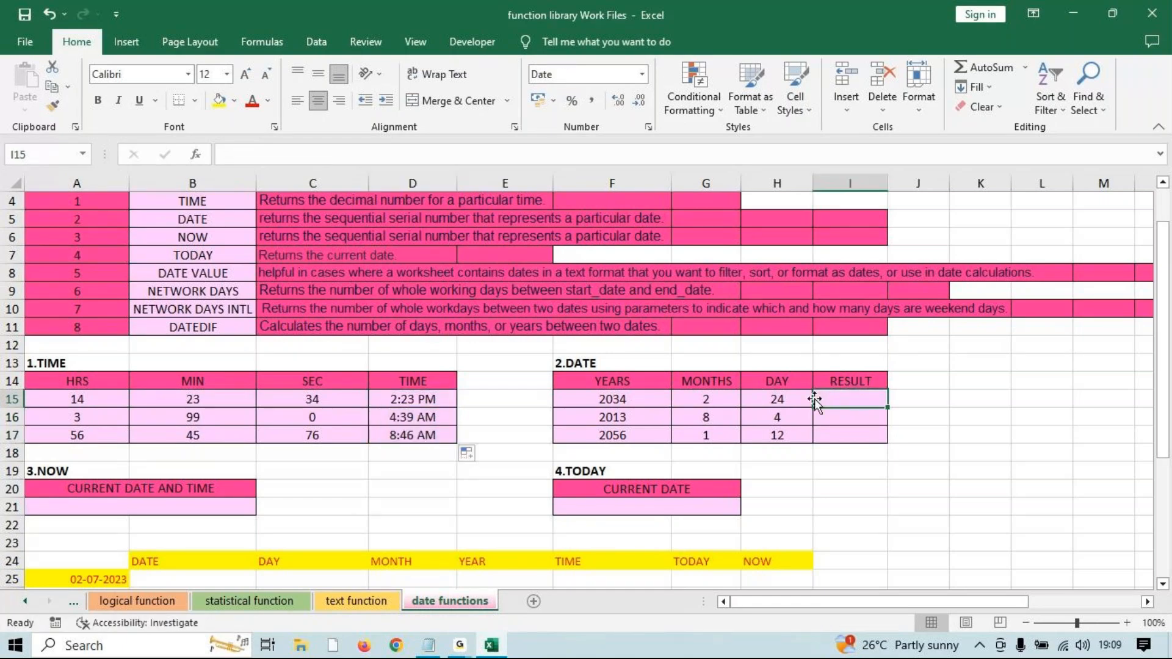
Enter =DATE(F15,G15,H15) in I15 and fill it down to I17.
{"action": "type", "text": "=DATE("}
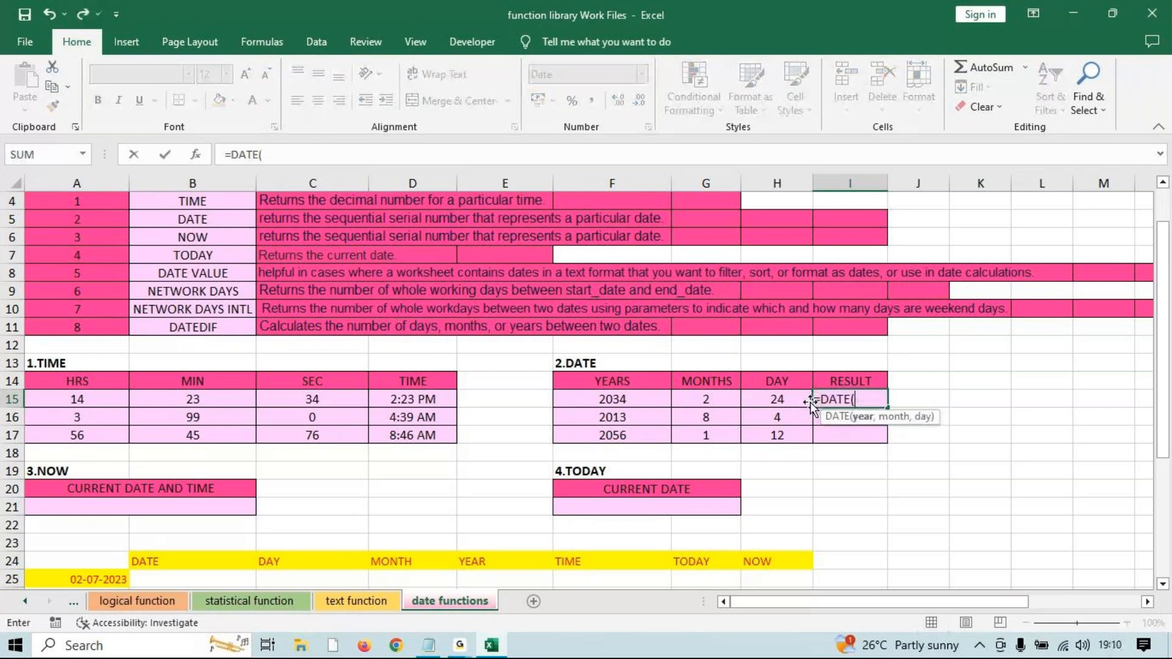
{"action": "left_click", "coordinate": [613, 400]}
{"action": "type", "text": ","}
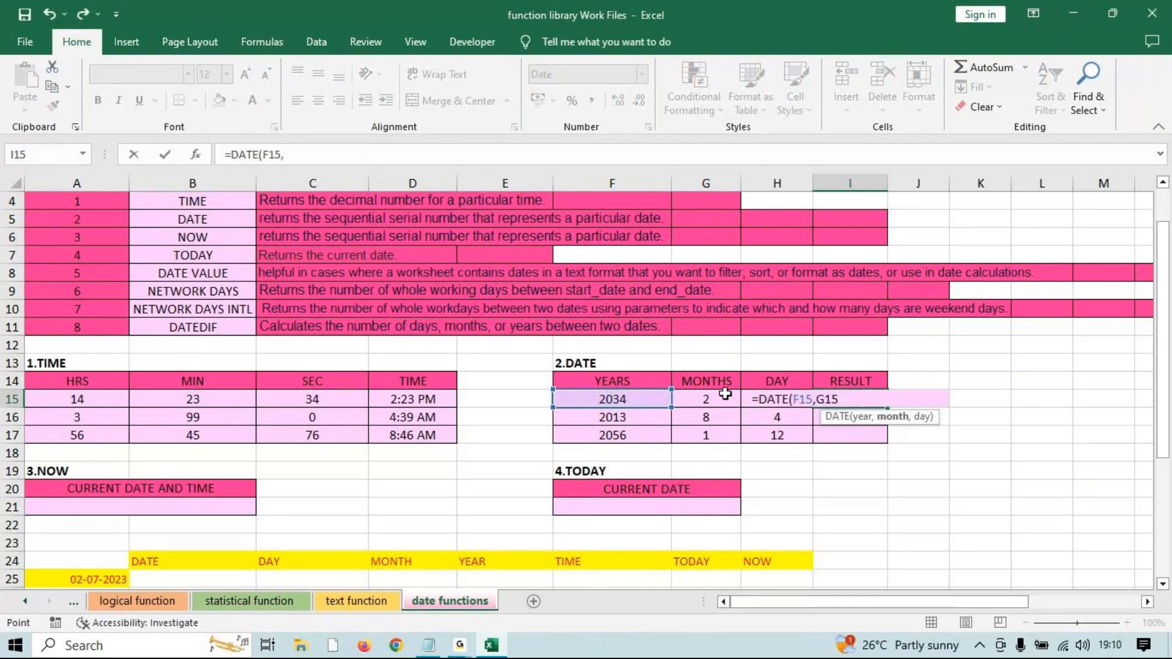
{"action": "left_click", "coordinate": [723, 397]}
{"action": "type", "text": ","}
{"action": "key", "text": "Left"}
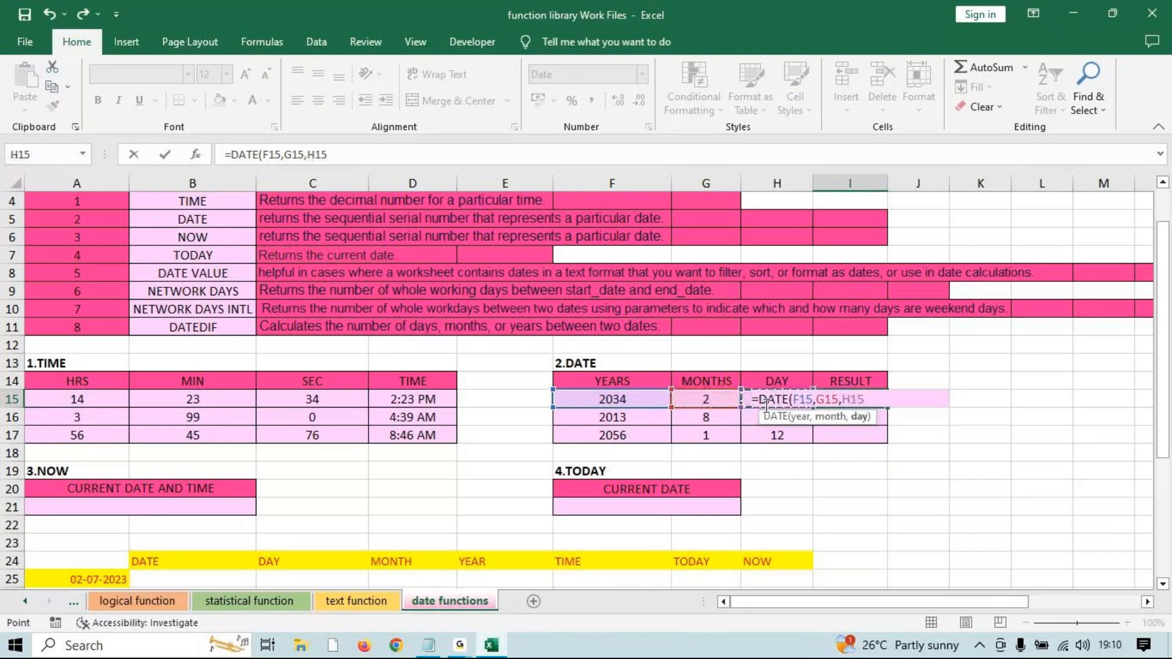
{"action": "type", "text": ")"}
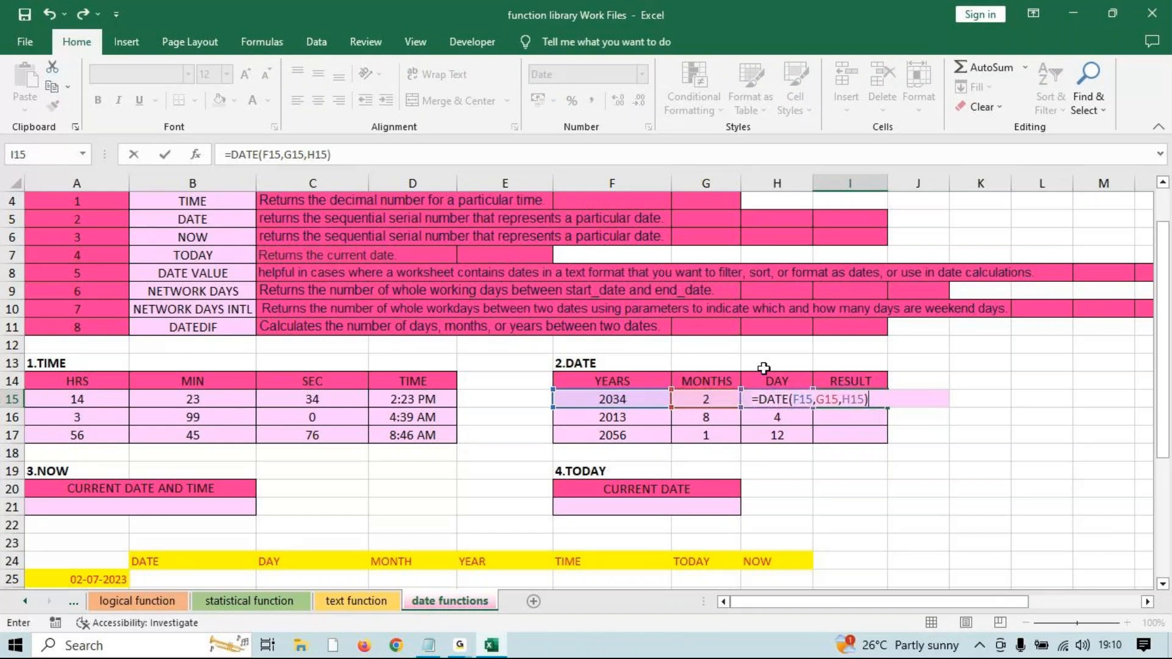
{"action": "key", "text": "Return"}
{"action": "left_click", "coordinate": [871, 398]}
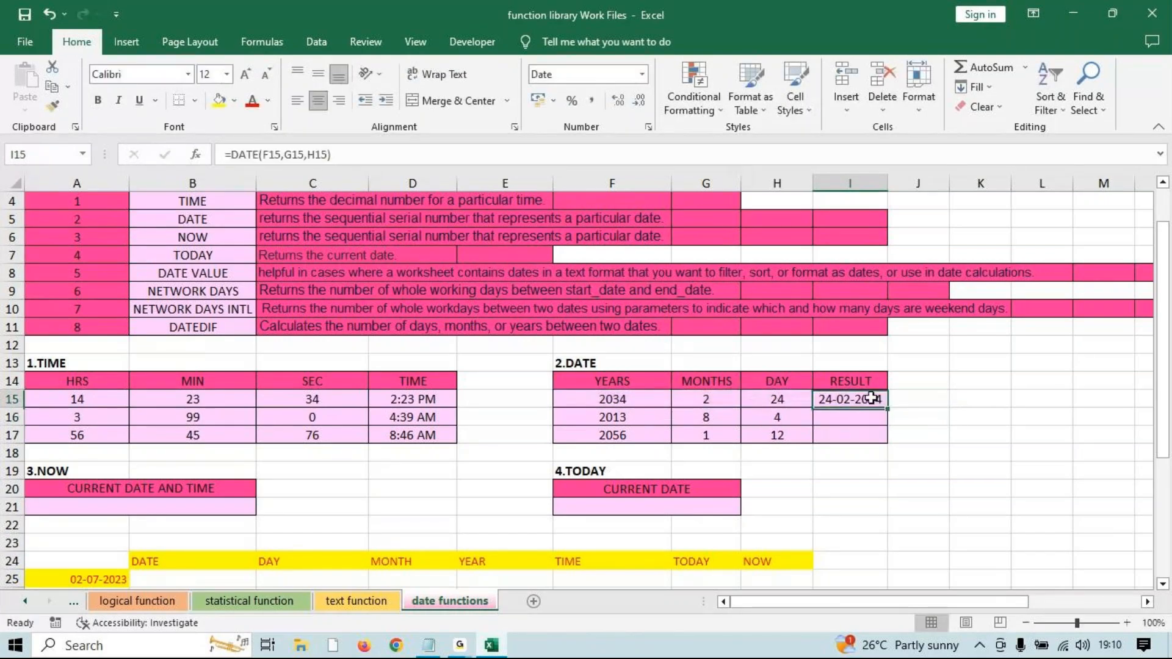
{"action": "left_click_drag", "start_coordinate": [888, 408], "coordinate": [881, 444]}
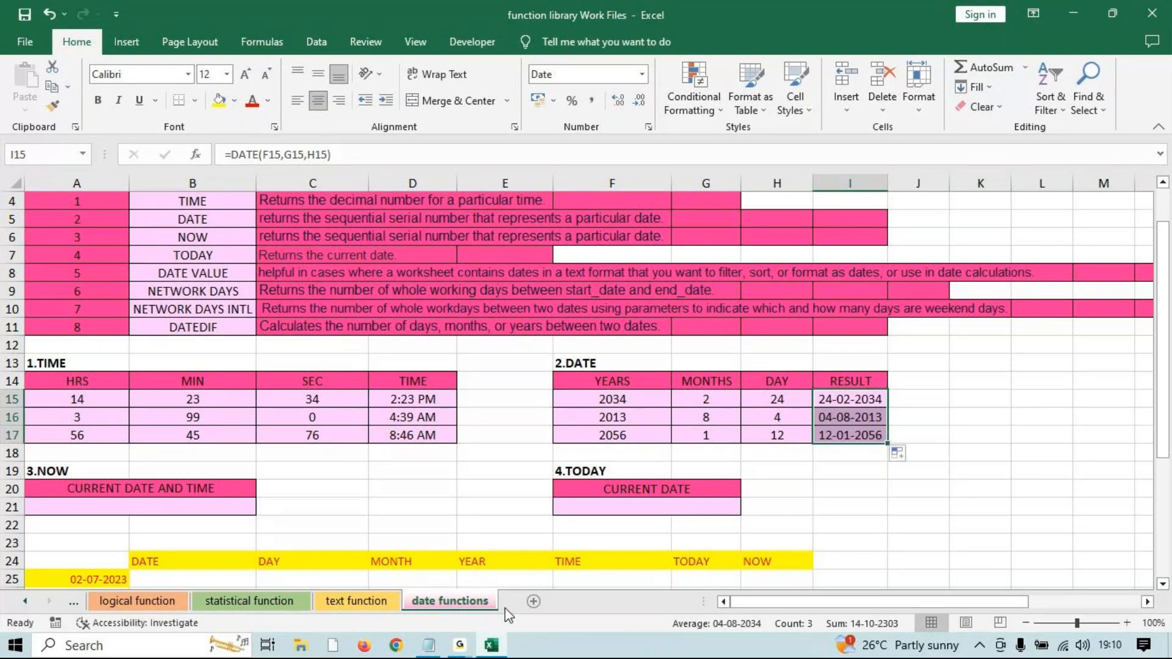
{"action": "left_click", "coordinate": [462, 648]}
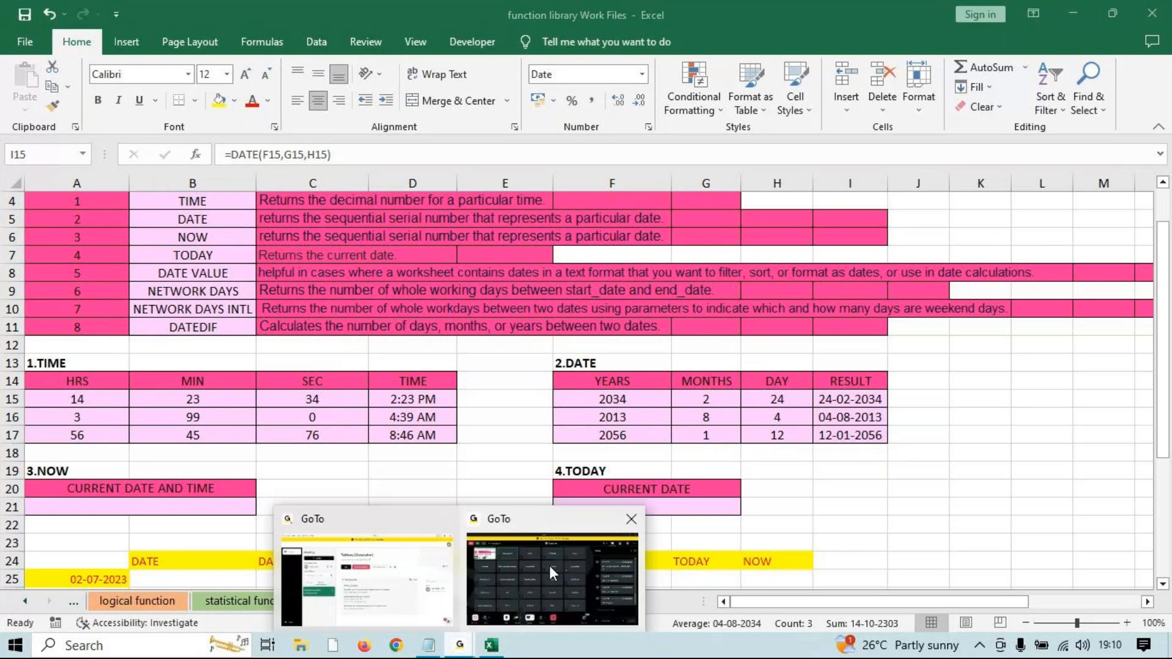
{"action": "left_click", "coordinate": [549, 565]}
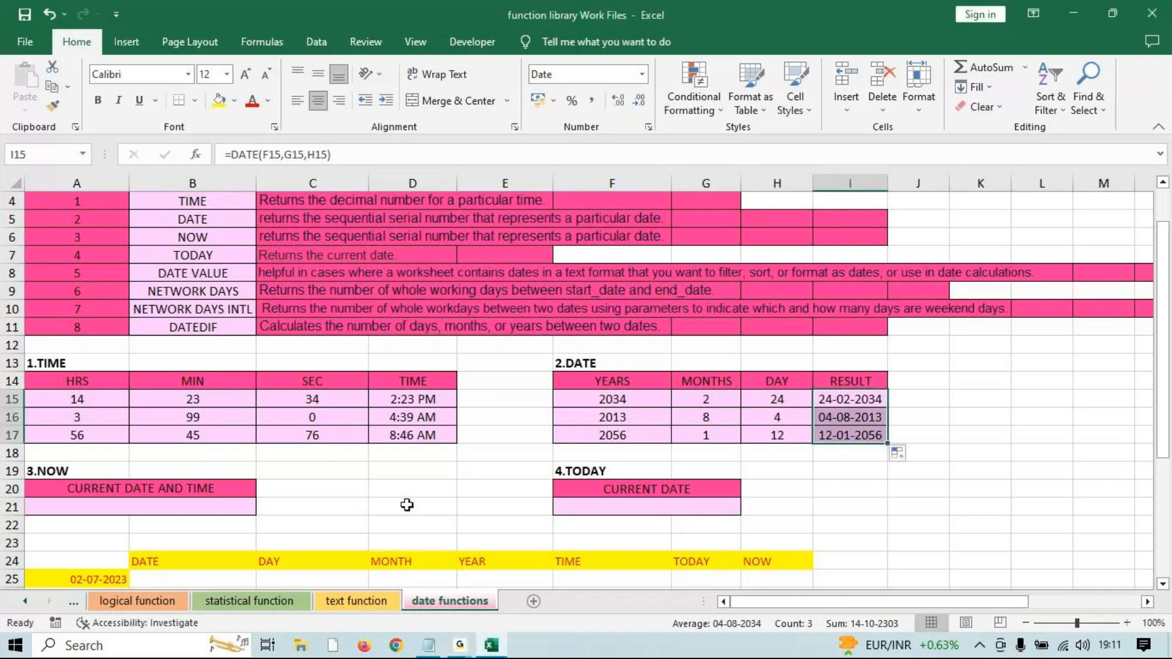
{"action": "scroll", "coordinate": [126, 461], "scroll_direction": "down", "scroll_amount": 1}
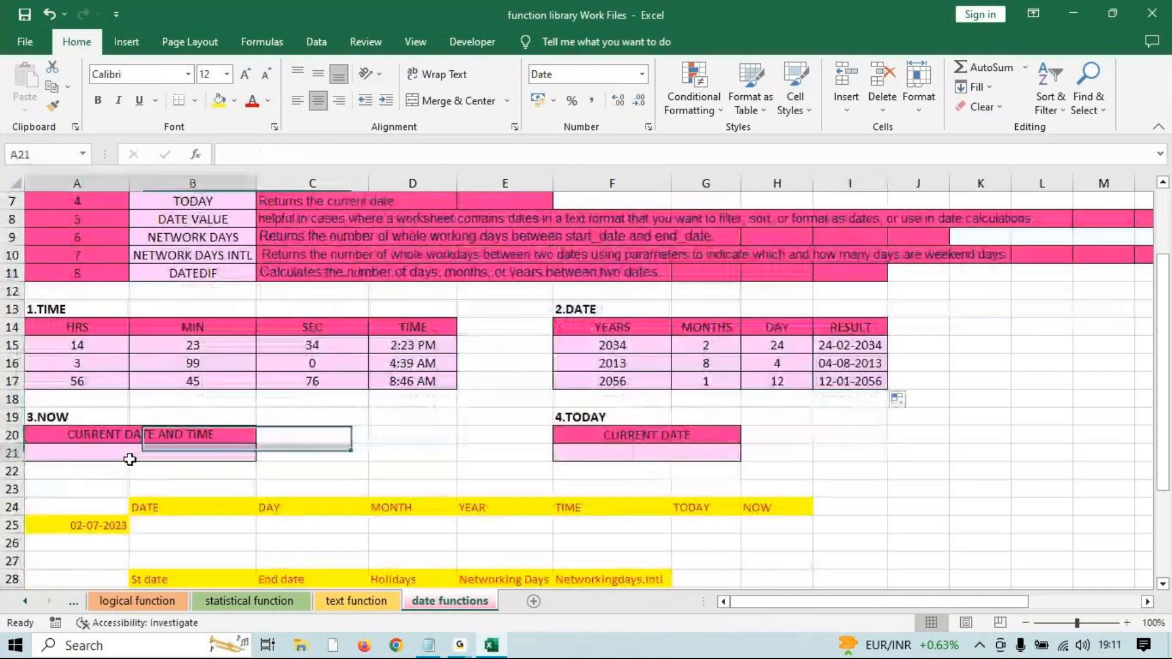
{"action": "left_click", "coordinate": [140, 458]}
{"action": "type", "text": "="}
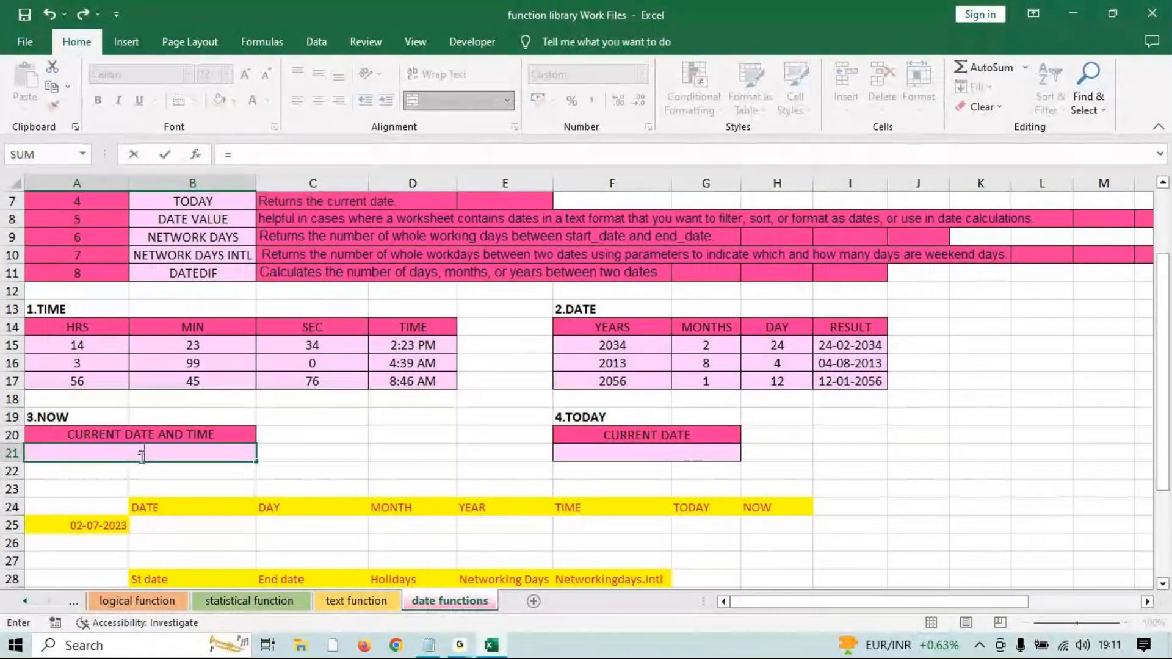
{"action": "type", "text": "now"}
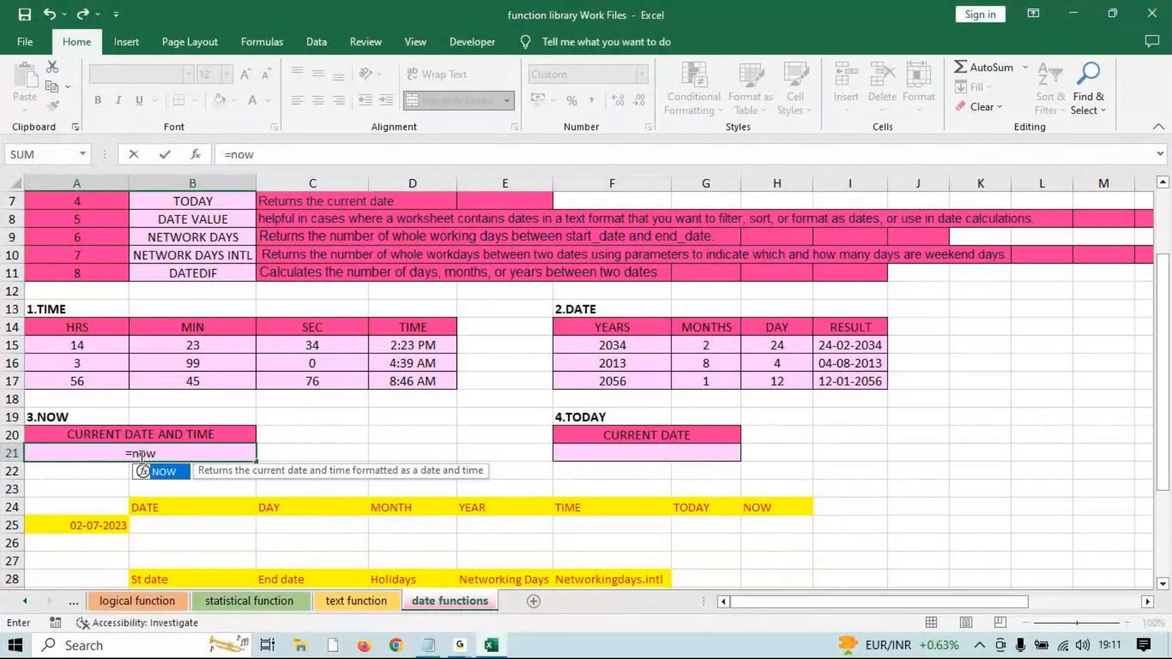
{"action": "key", "text": "Tab"}
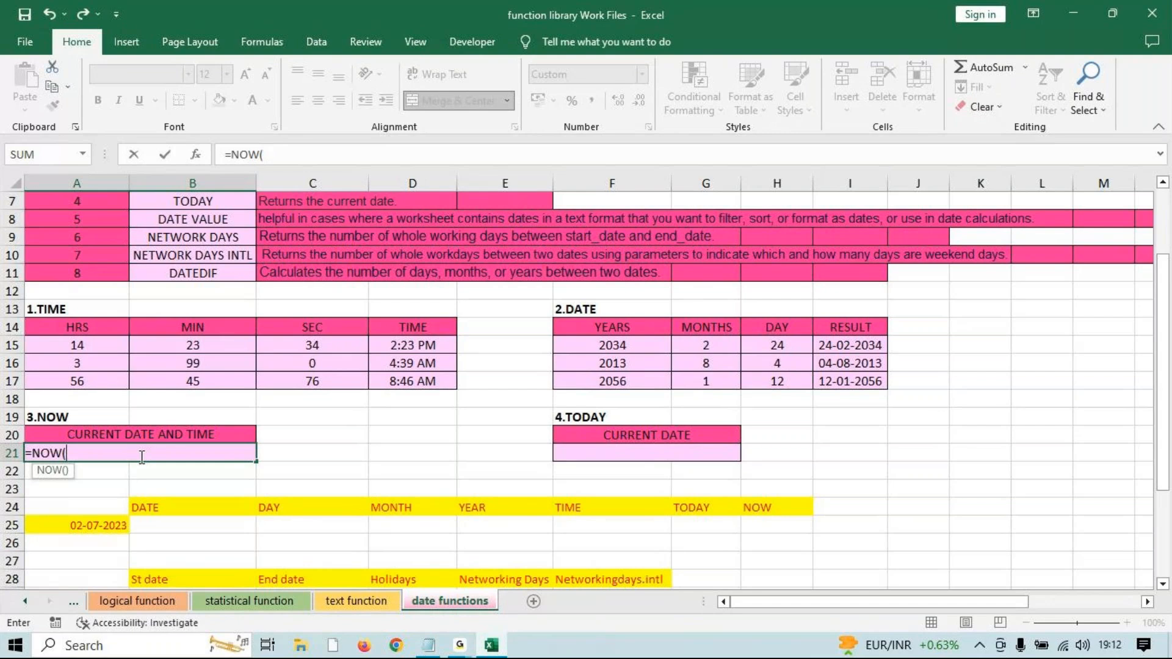
{"action": "type", "text": ")"}
{"action": "key", "text": "Return"}
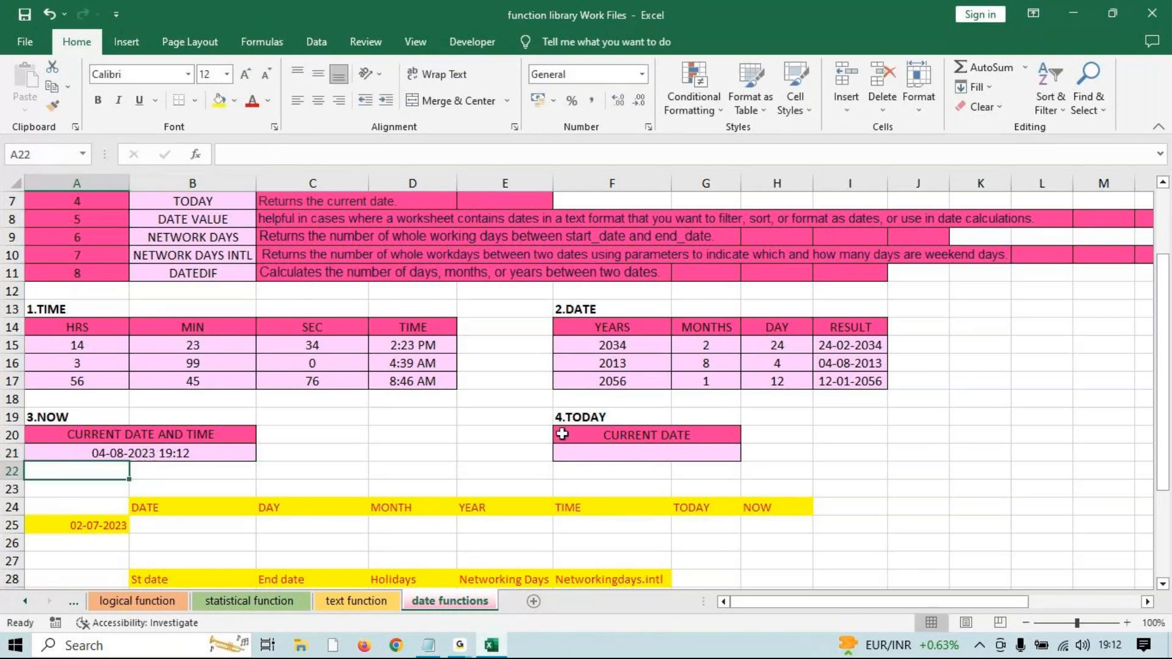
{"action": "left_click", "coordinate": [611, 455]}
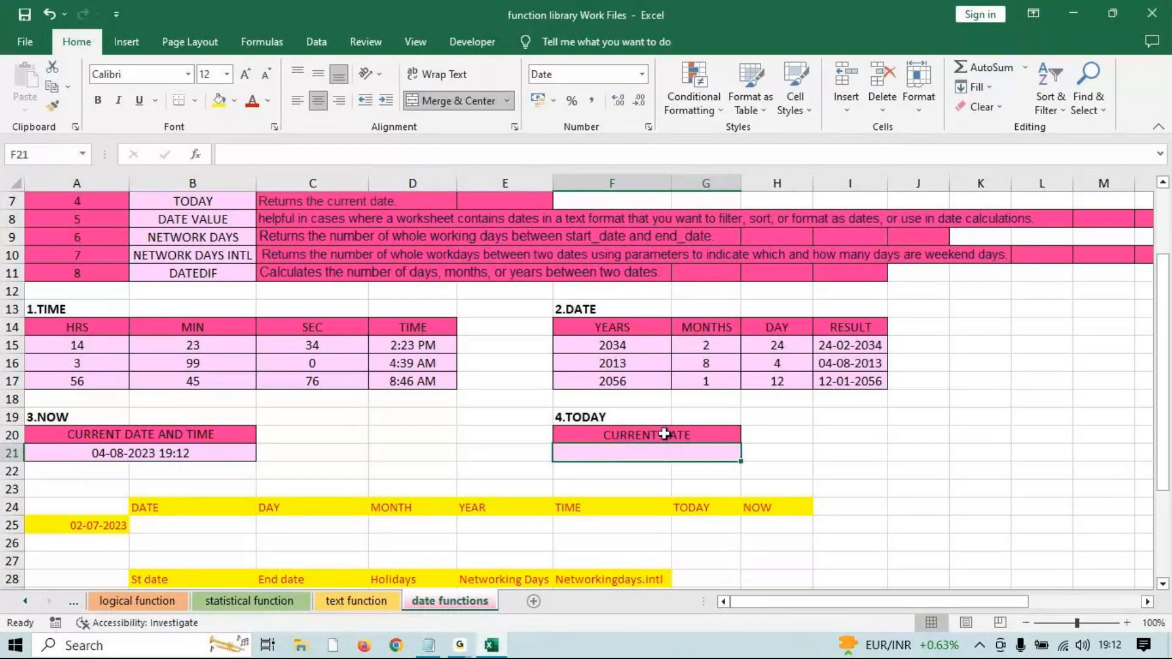
Replace a mistaken DATE start with =TODAY() in F21, showing 04-08-2023.
{"action": "type", "text": "=date("}
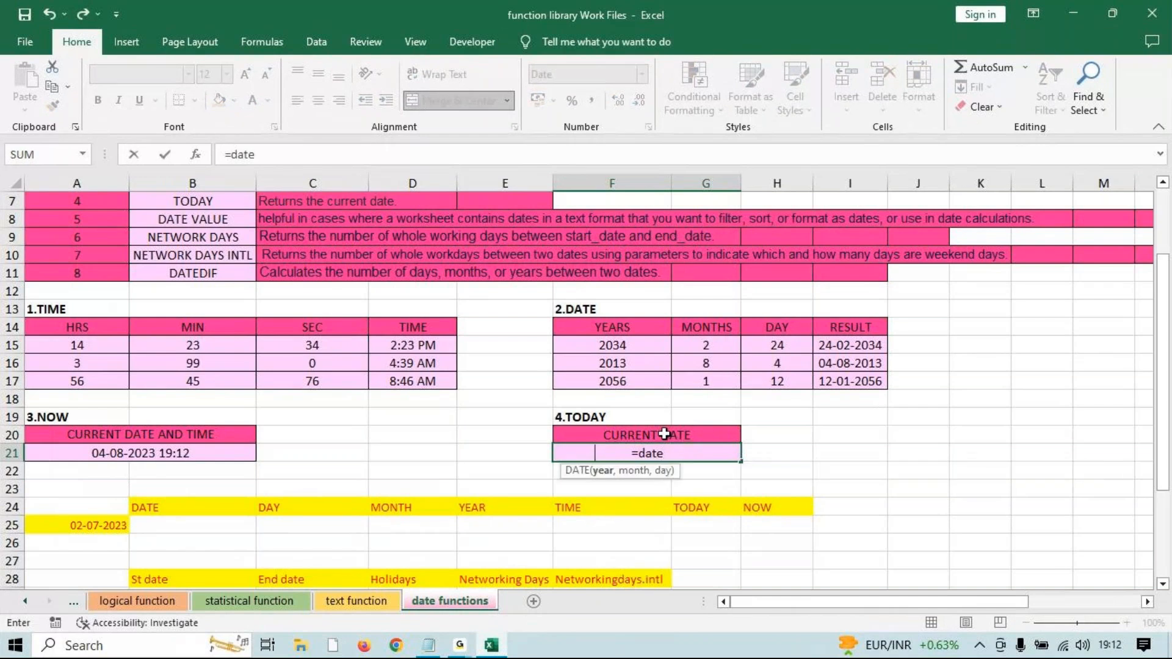
{"action": "key", "text": "BackSpace"}
{"action": "key", "text": "BackSpace"}
{"action": "key", "text": "BackSpace"}
{"action": "key", "text": "BackSpace"}
{"action": "key", "text": "BackSpace"}
{"action": "key", "text": "BackSpace"}
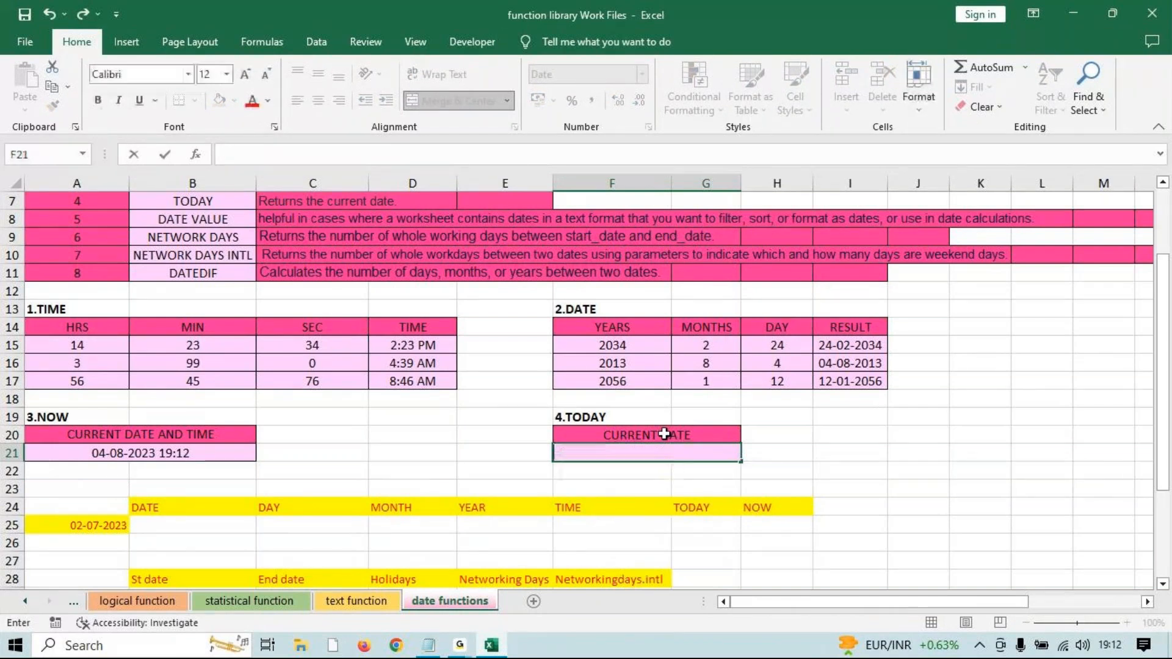
{"action": "type", "text": "=toda"}
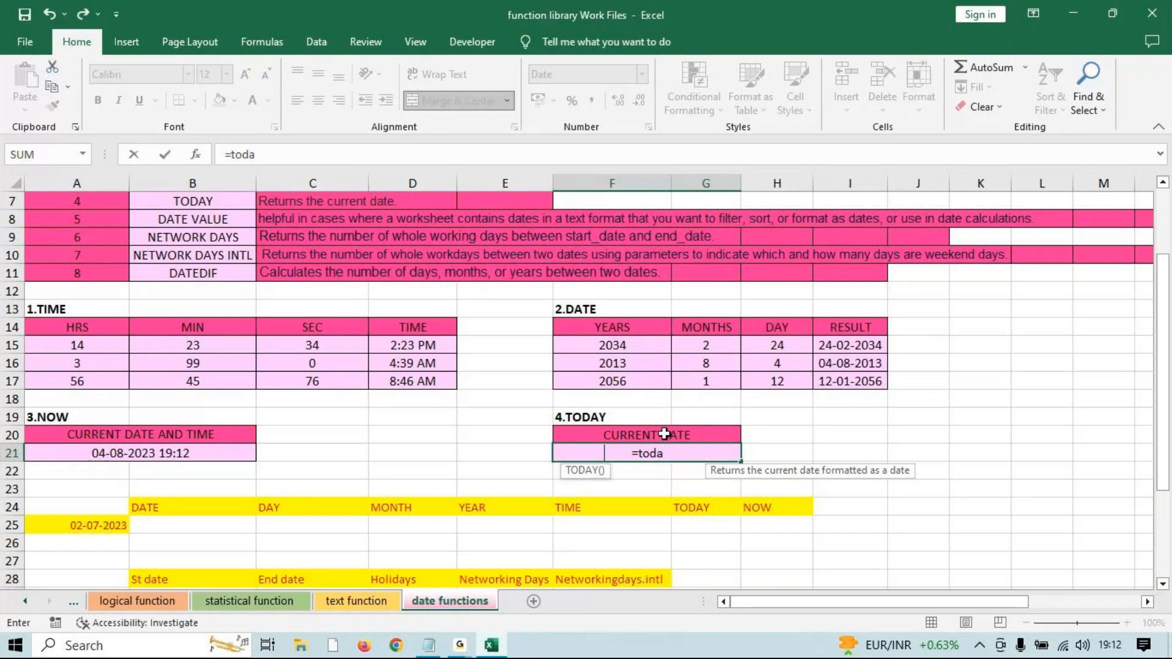
{"action": "key", "text": "Tab"}
{"action": "type", "text": ")"}
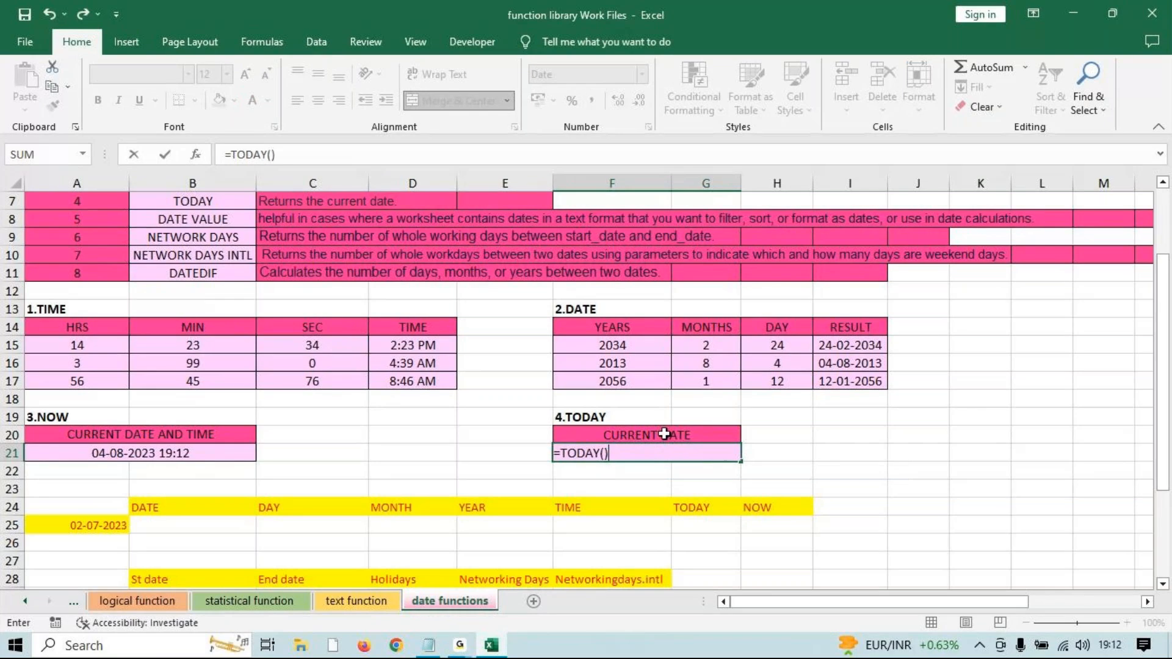
{"action": "key", "text": "Return"}
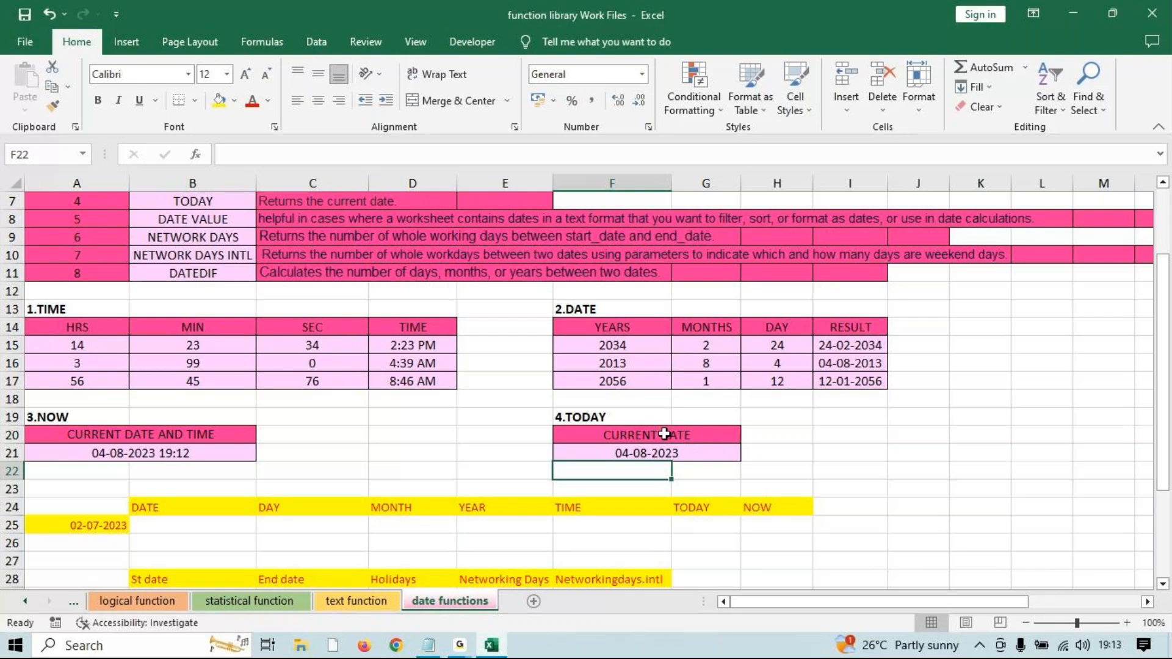
Start a DATE formula in B25, then cancel it.
{"action": "scroll", "coordinate": [665, 434], "scroll_direction": "down", "scroll_amount": 4}
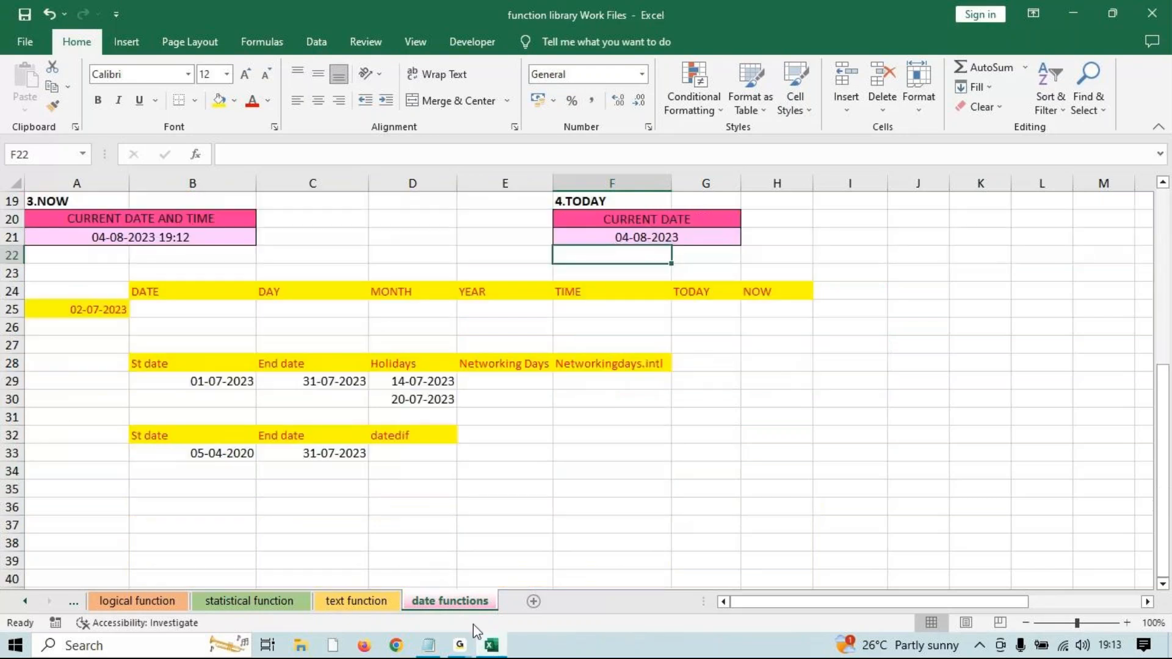
{"action": "scroll", "coordinate": [411, 466], "scroll_direction": "up", "scroll_amount": 2}
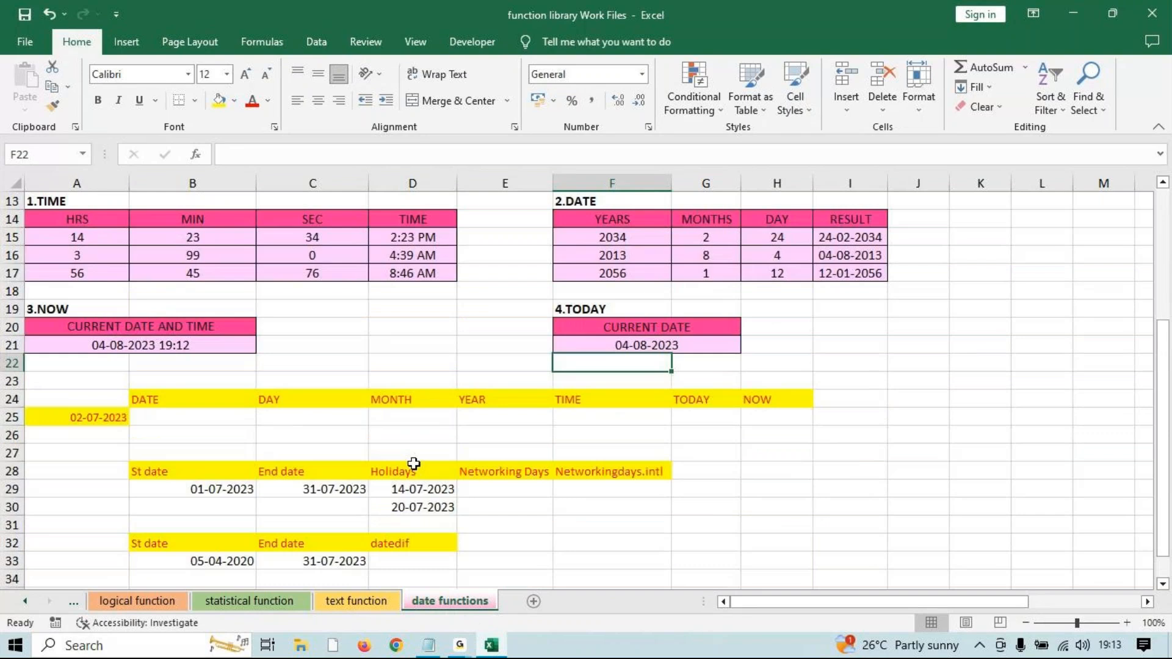
{"action": "scroll", "coordinate": [183, 403], "scroll_direction": "down", "scroll_amount": 1}
{"action": "left_click", "coordinate": [187, 358]}
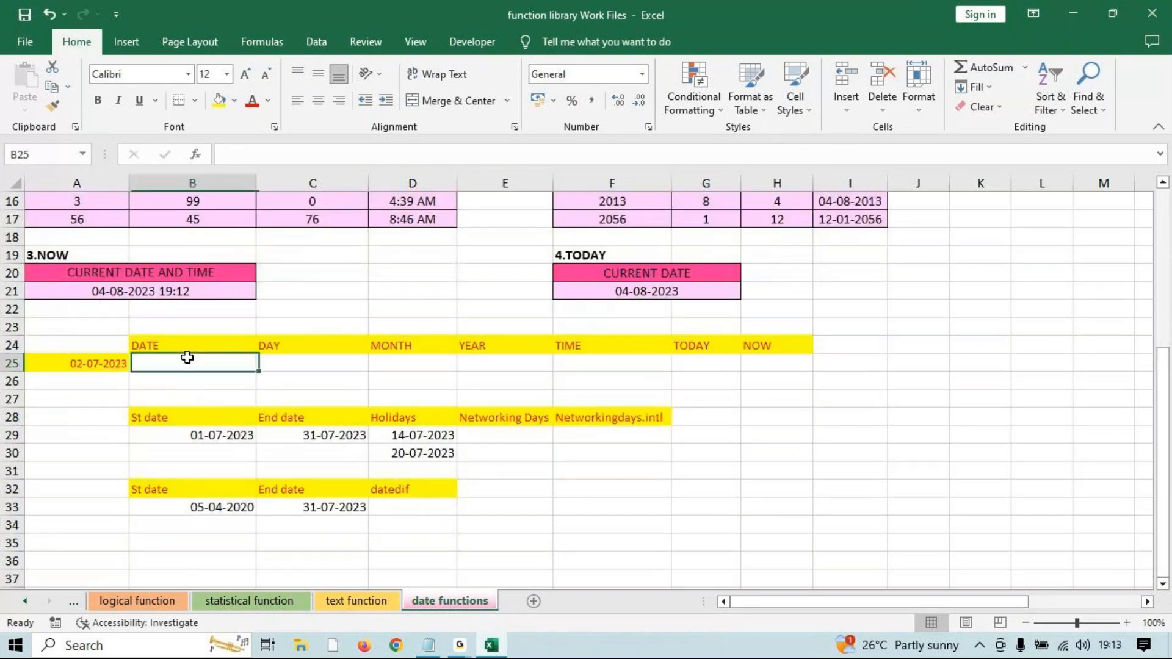
{"action": "type", "text": "=date"}
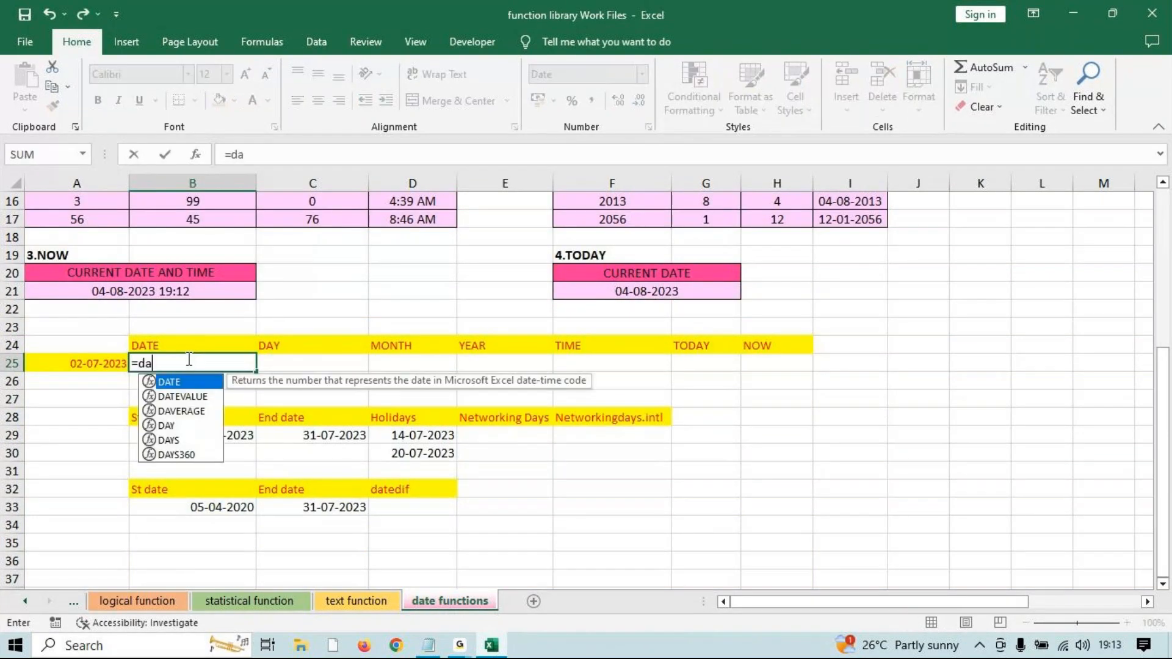
{"action": "key", "text": "Tab"}
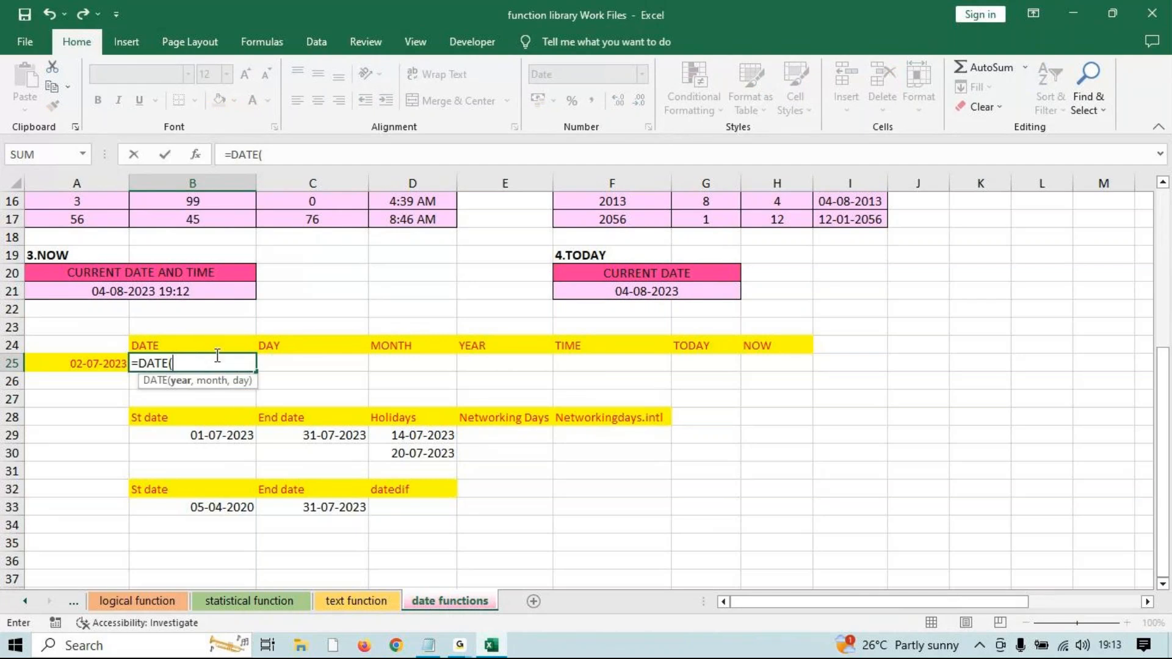
{"action": "key", "text": "Escape"}
Enter =DAY(A25) in C25, returning 2.
{"action": "left_click", "coordinate": [281, 369]}
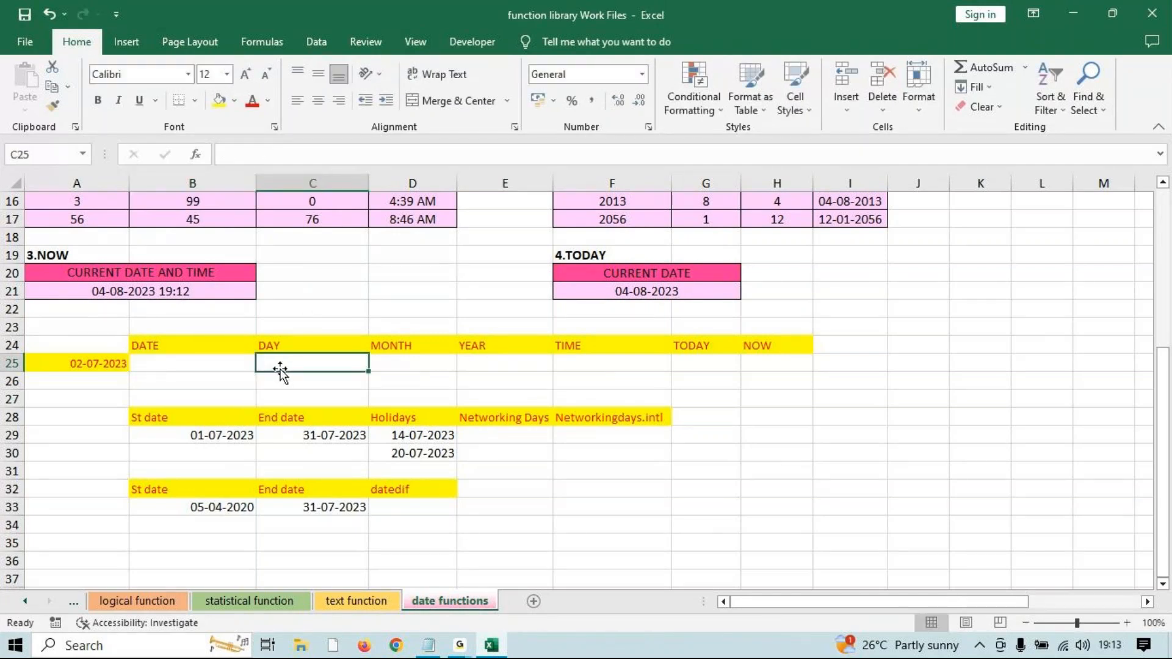
{"action": "type", "text": "=day1"}
{"action": "key", "text": "BackSpace"}
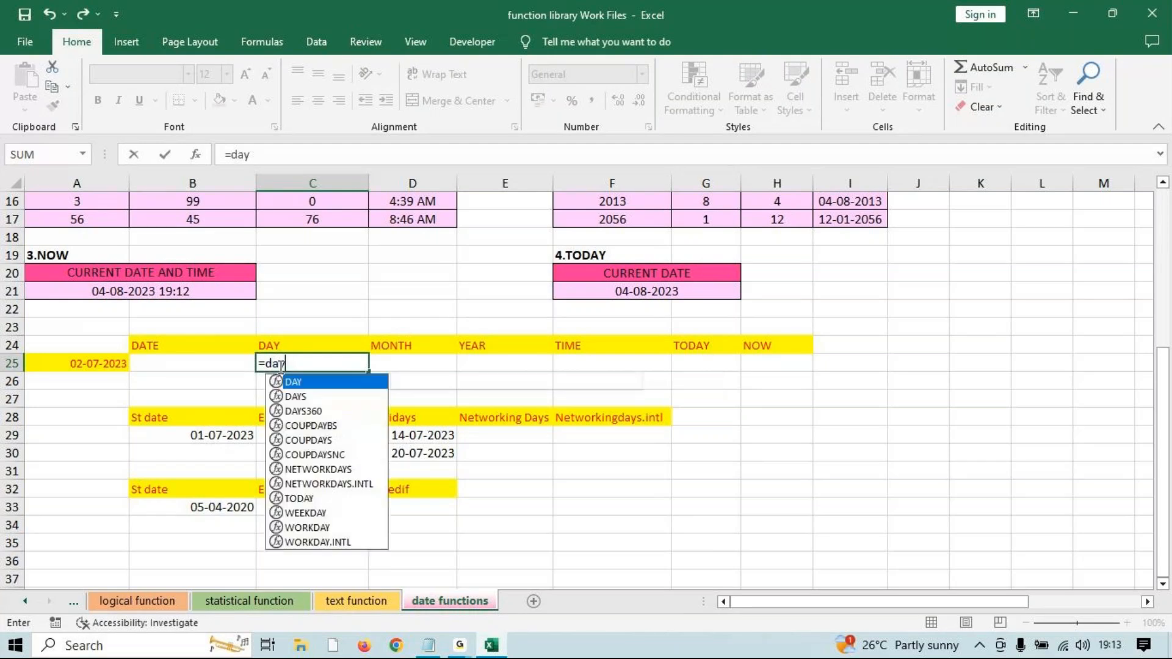
{"action": "key", "text": "Tab"}
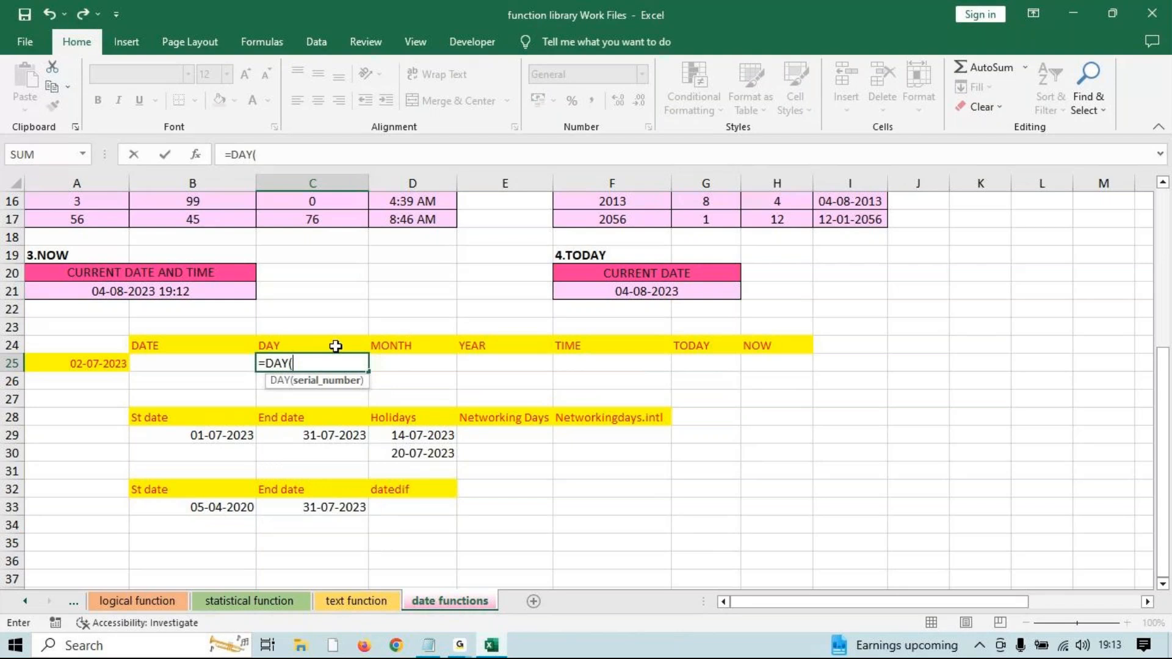
{"action": "left_click", "coordinate": [92, 364]}
{"action": "type", "text": ")"}
{"action": "key", "text": "Return"}
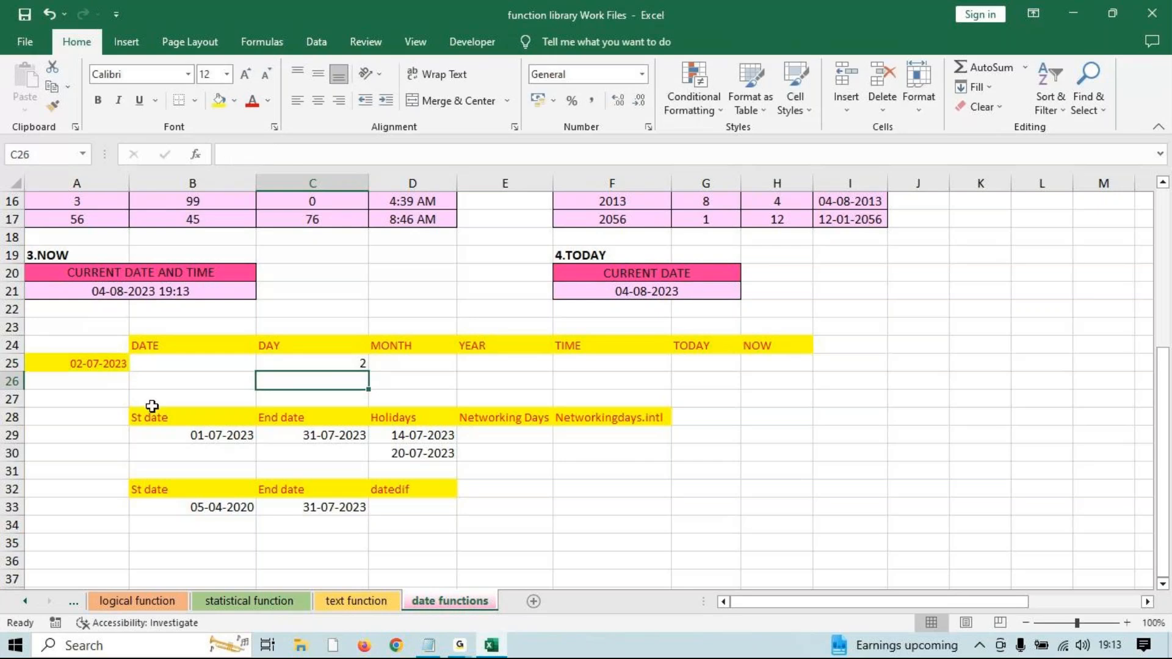
{"action": "left_click", "coordinate": [309, 362]}
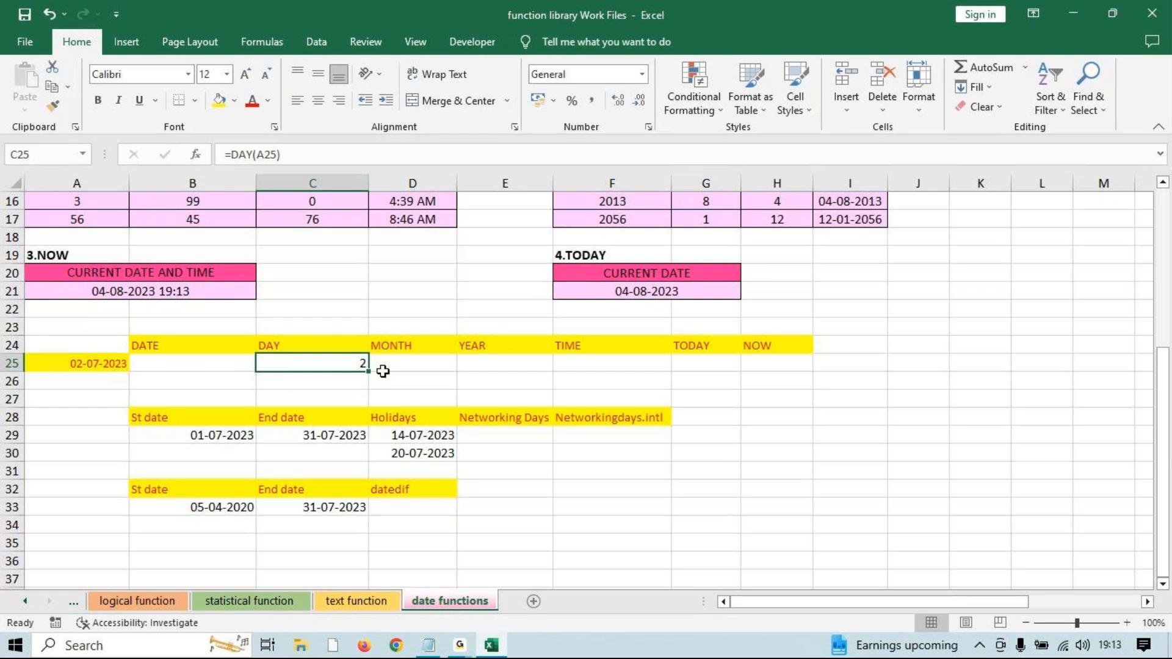
Enter =MONTH(A25) in D25, returning 7.
{"action": "left_click", "coordinate": [384, 367]}
{"action": "type", "text": "=mot"}
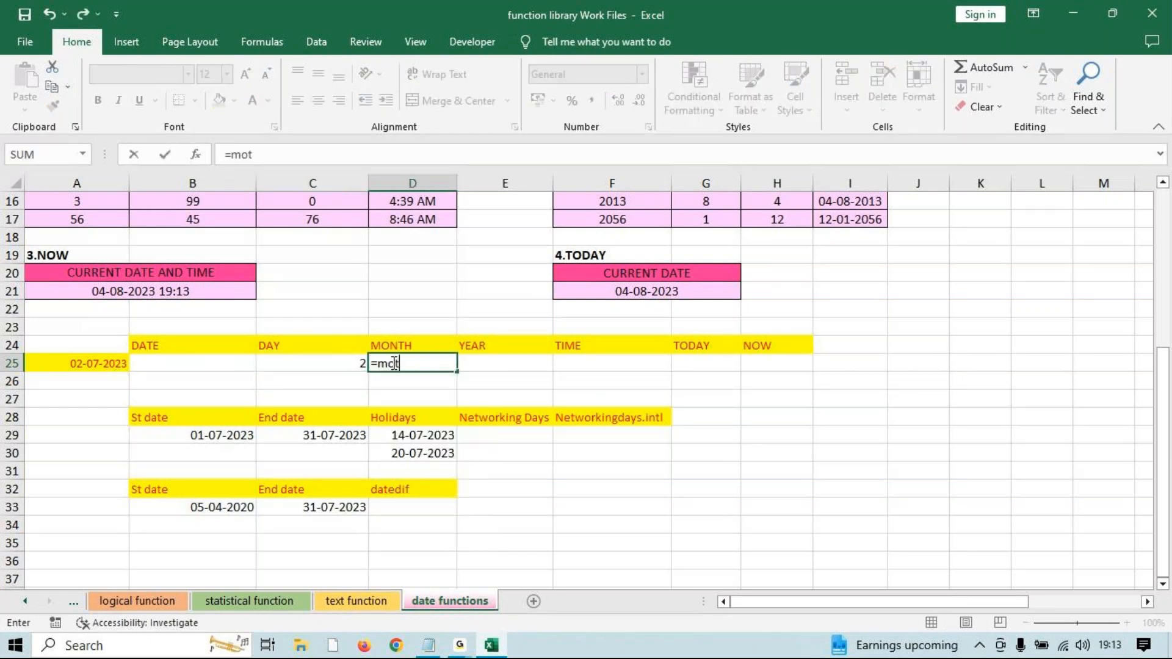
{"action": "key", "text": "BackSpace"}
{"action": "type", "text": "n"}
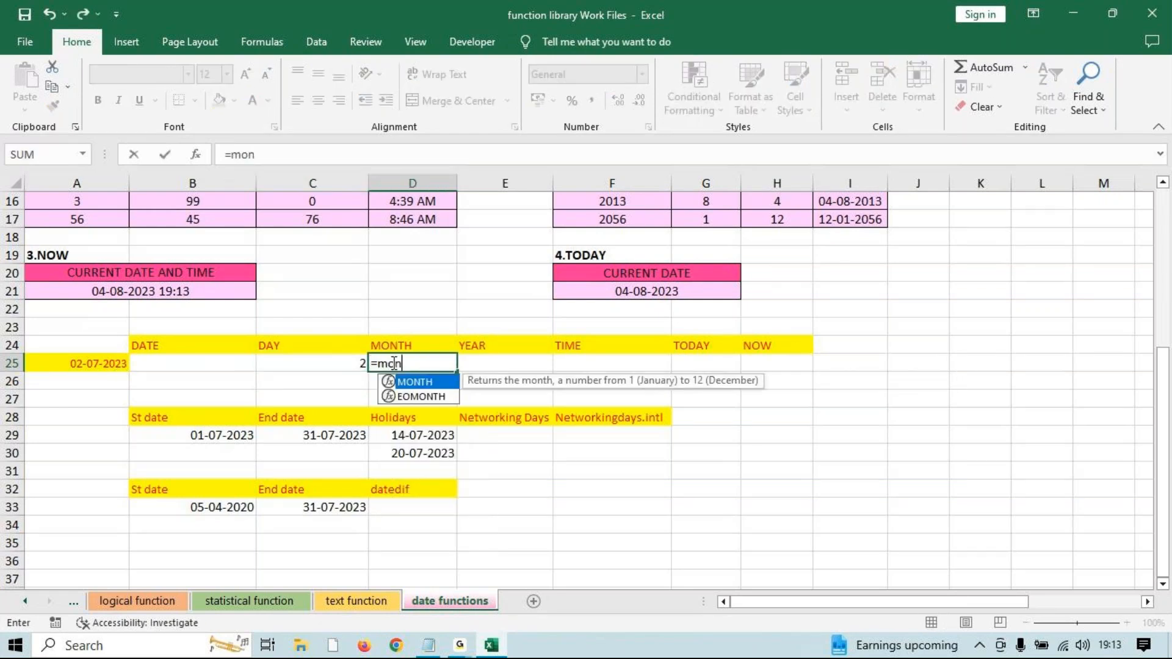
{"action": "key", "text": "Tab"}
{"action": "left_click", "coordinate": [103, 366]}
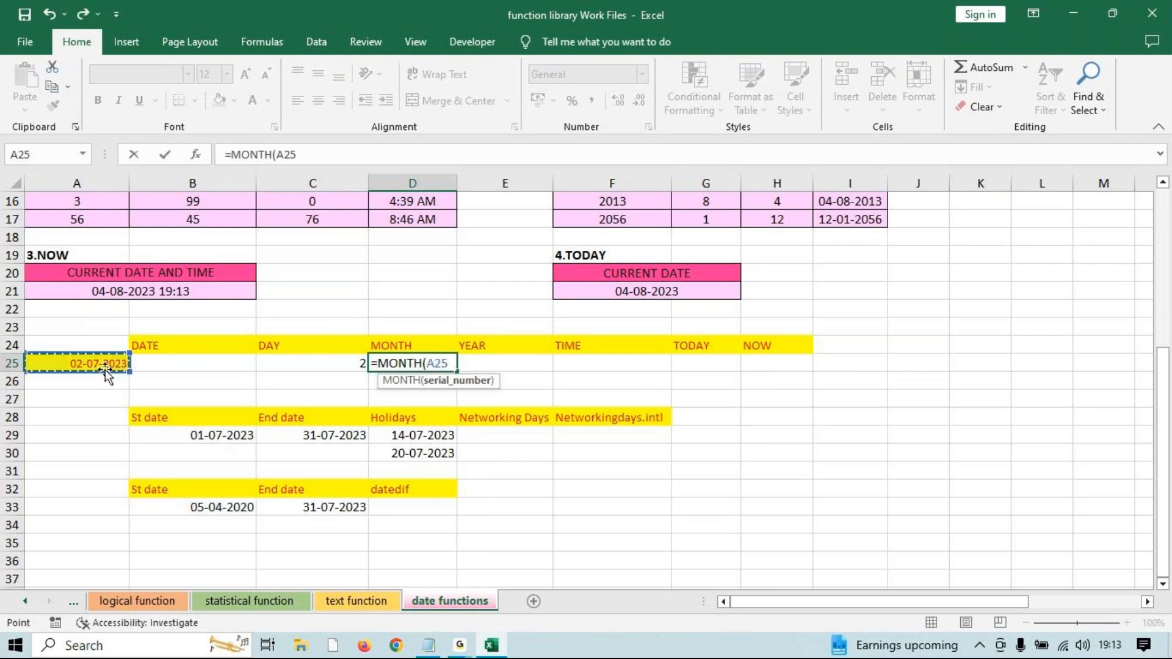
{"action": "key", "text": "Return"}
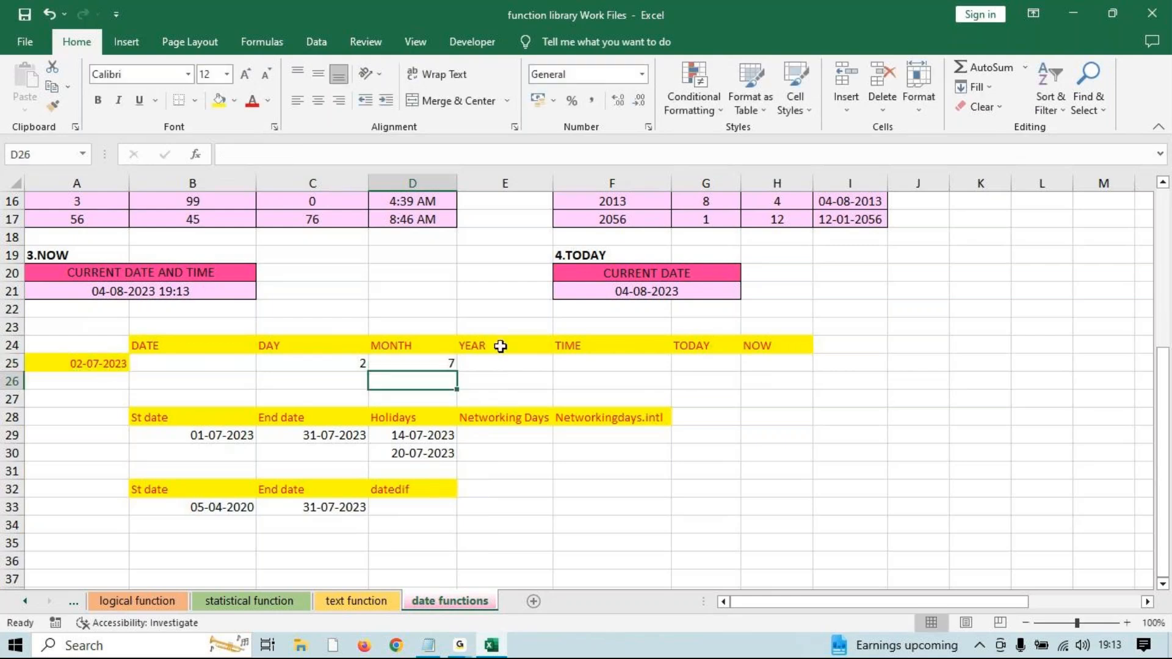
Enter =YEAR(A25) in E25, returning 2023.
{"action": "left_click", "coordinate": [513, 362]}
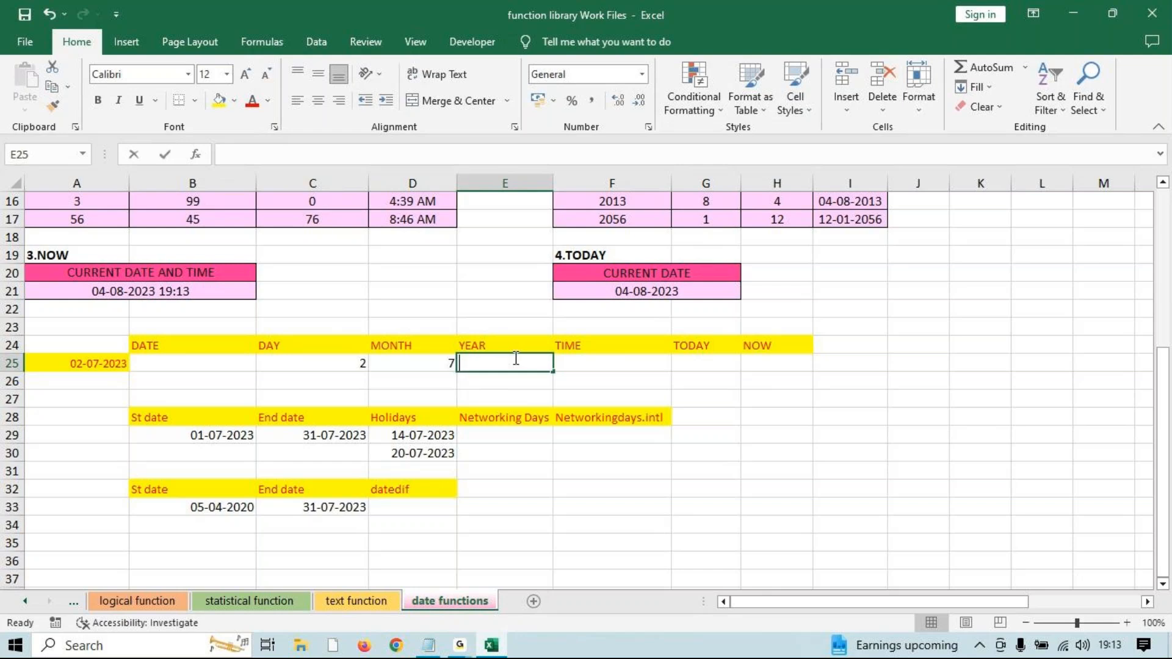
{"action": "type", "text": "=year"}
{"action": "key", "text": "Tab"}
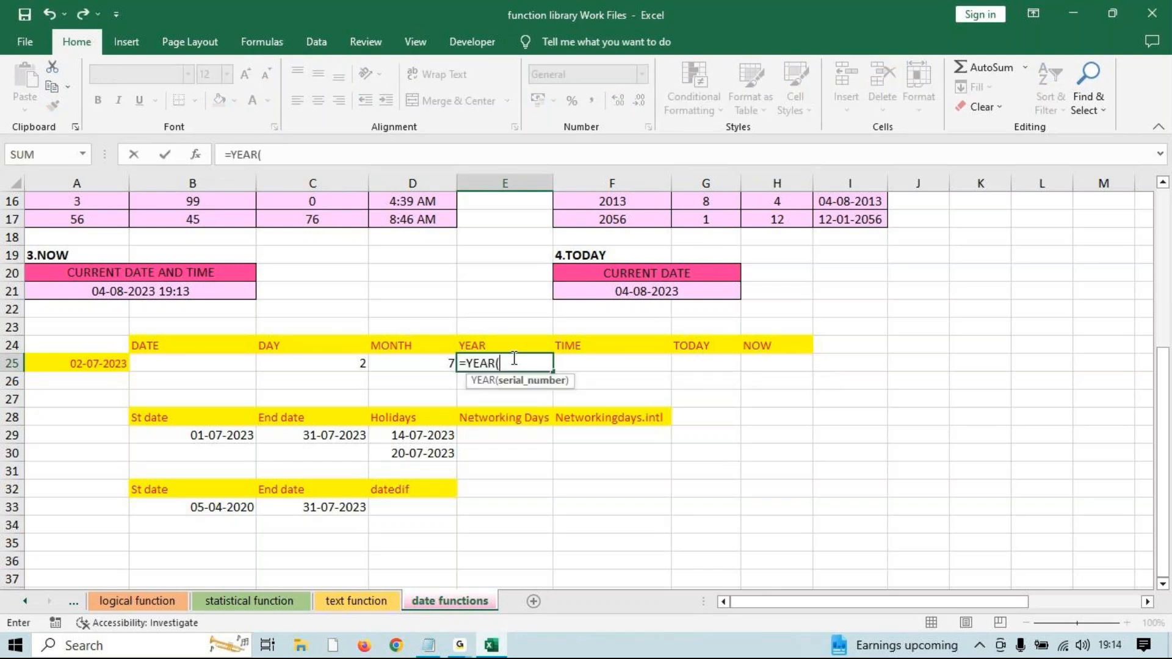
{"action": "left_click", "coordinate": [58, 362]}
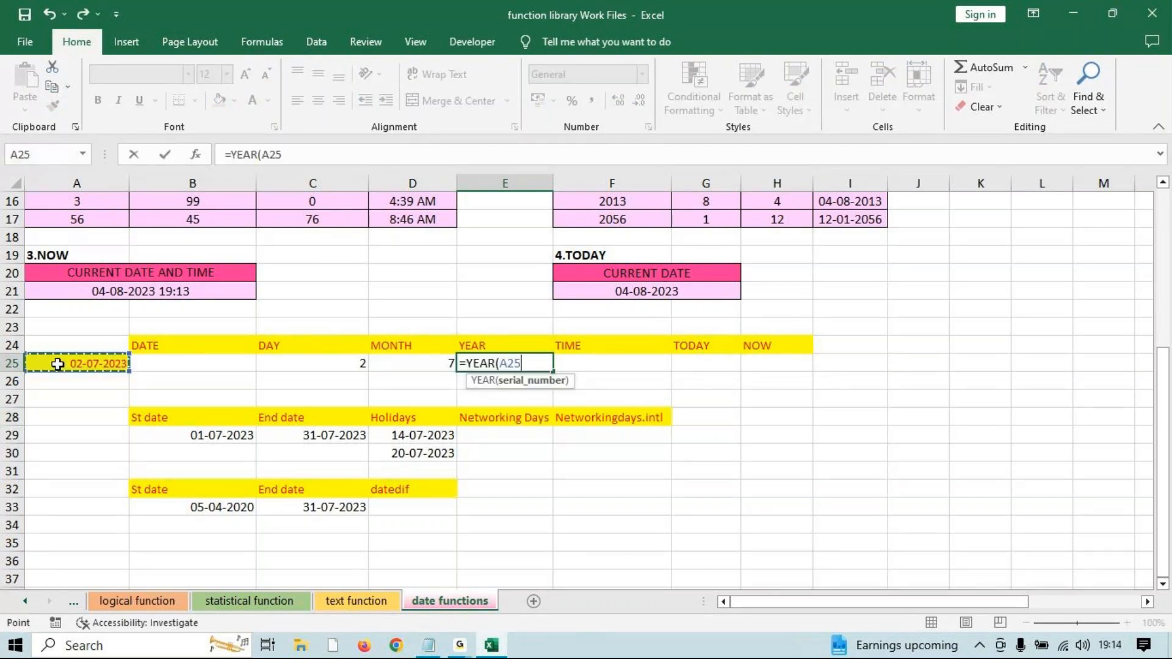
{"action": "type", "text": ")"}
{"action": "key", "text": "Return"}
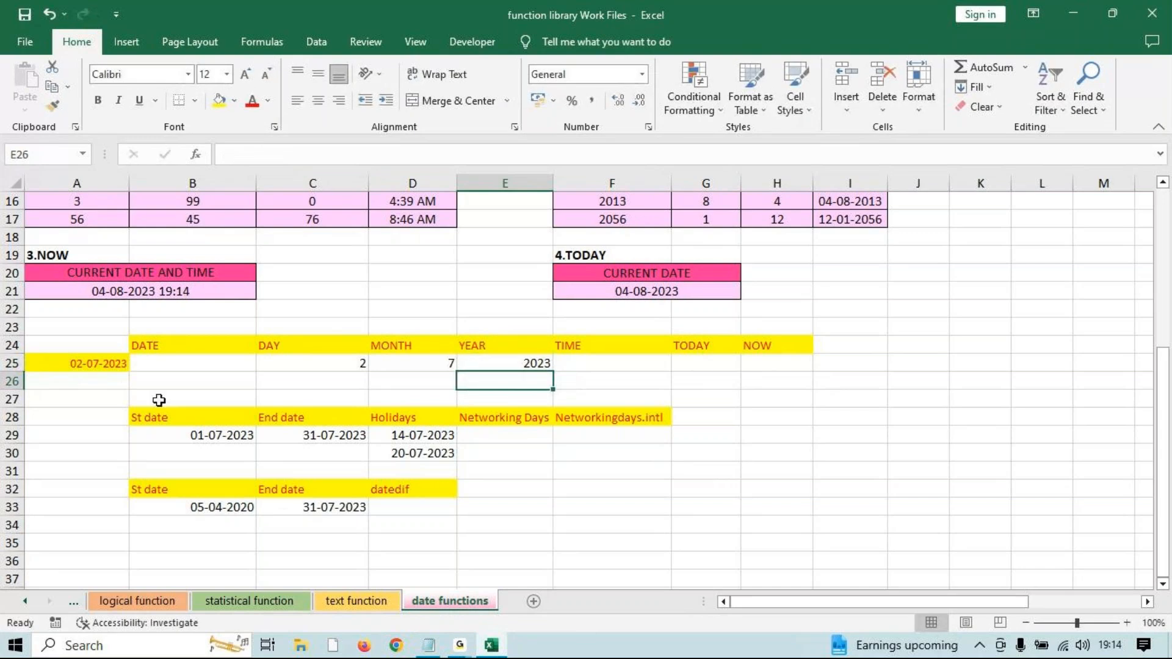
{"action": "scroll", "coordinate": [235, 338], "scroll_direction": "up", "scroll_amount": 1}
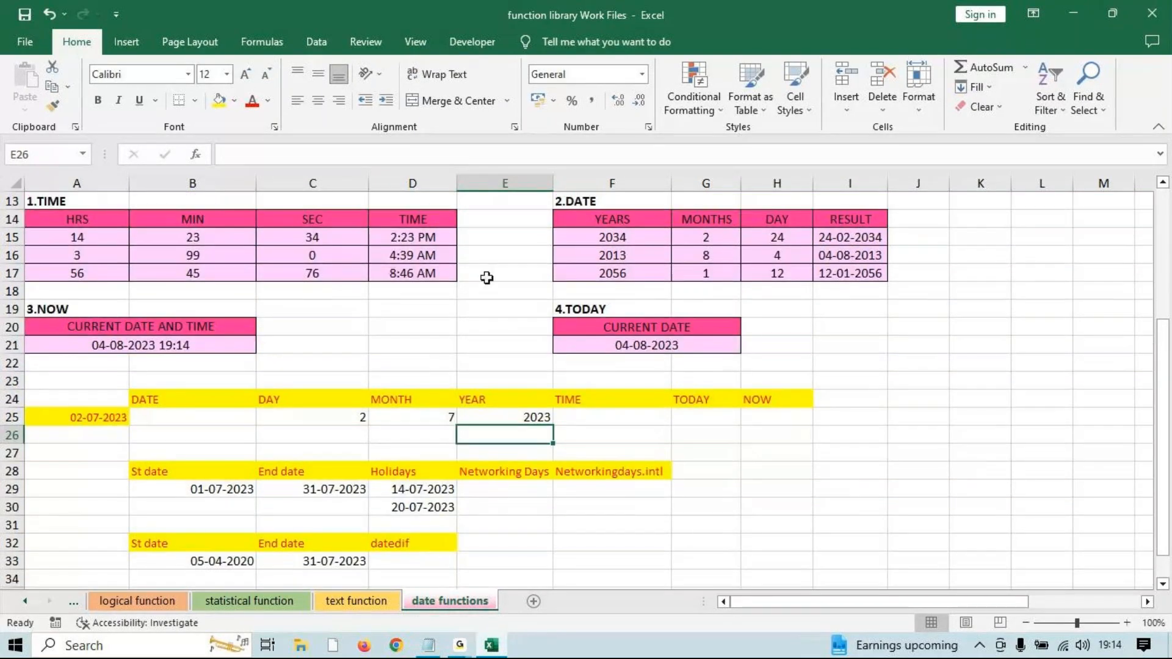
{"action": "left_click", "coordinate": [426, 238]}
Paste the D15 time into A26 as a value only.
{"action": "key", "text": "ctrl+c"}
{"action": "left_click", "coordinate": [102, 433]}
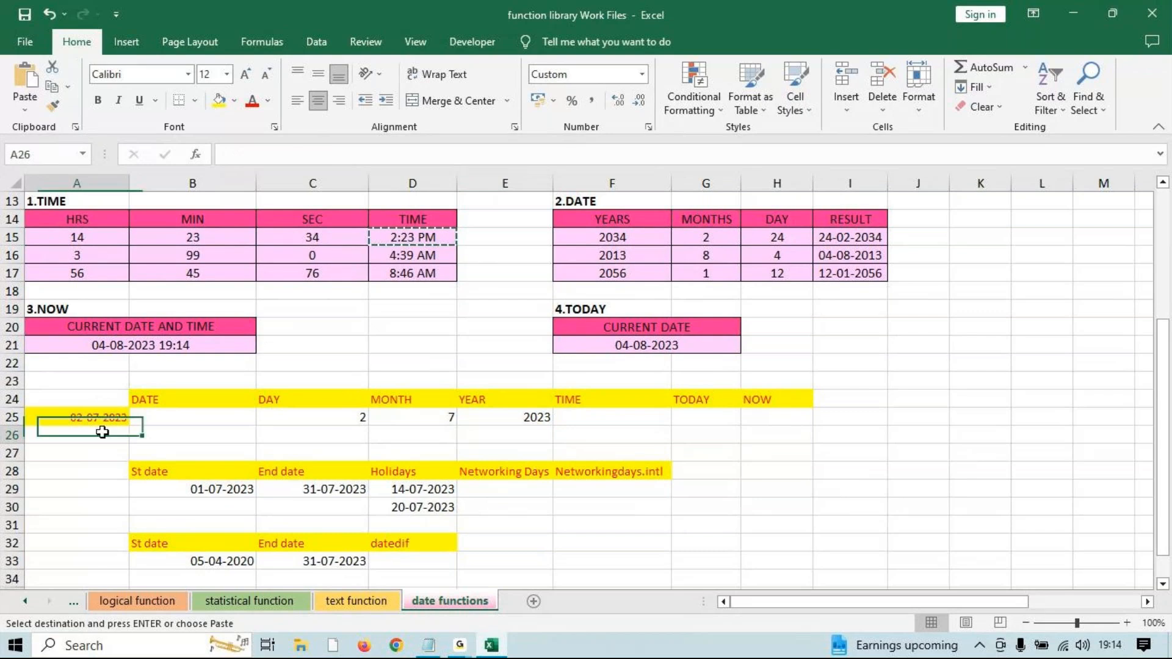
{"action": "key", "text": "ctrl+v"}
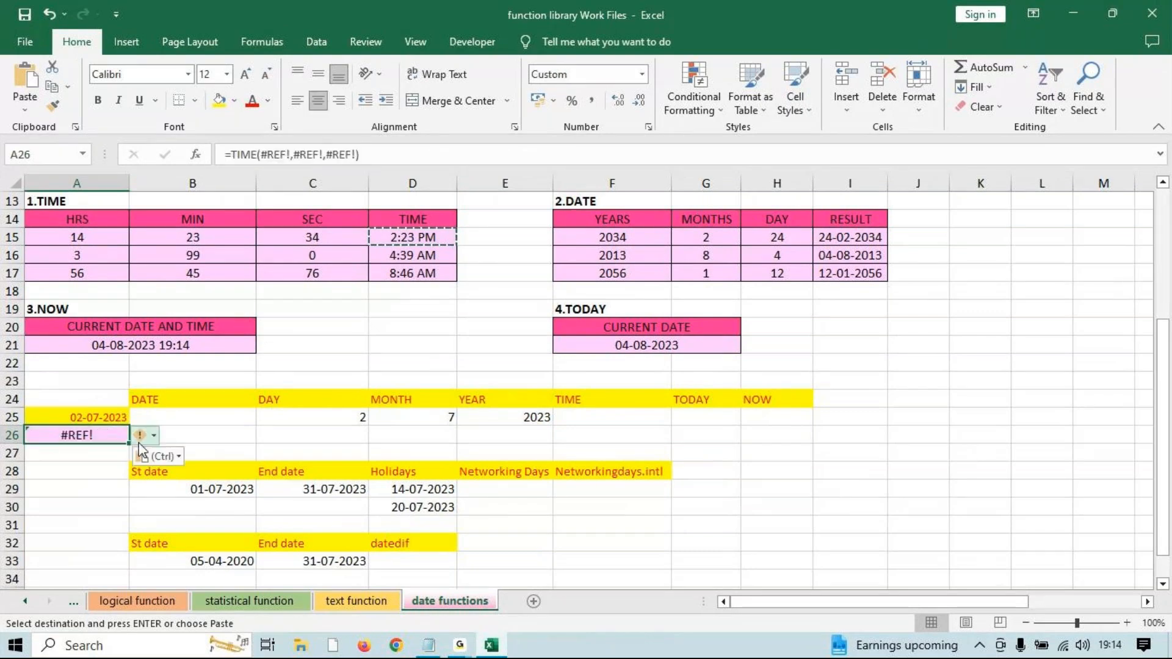
{"action": "left_click", "coordinate": [157, 457]}
{"action": "left_click", "coordinate": [155, 564]}
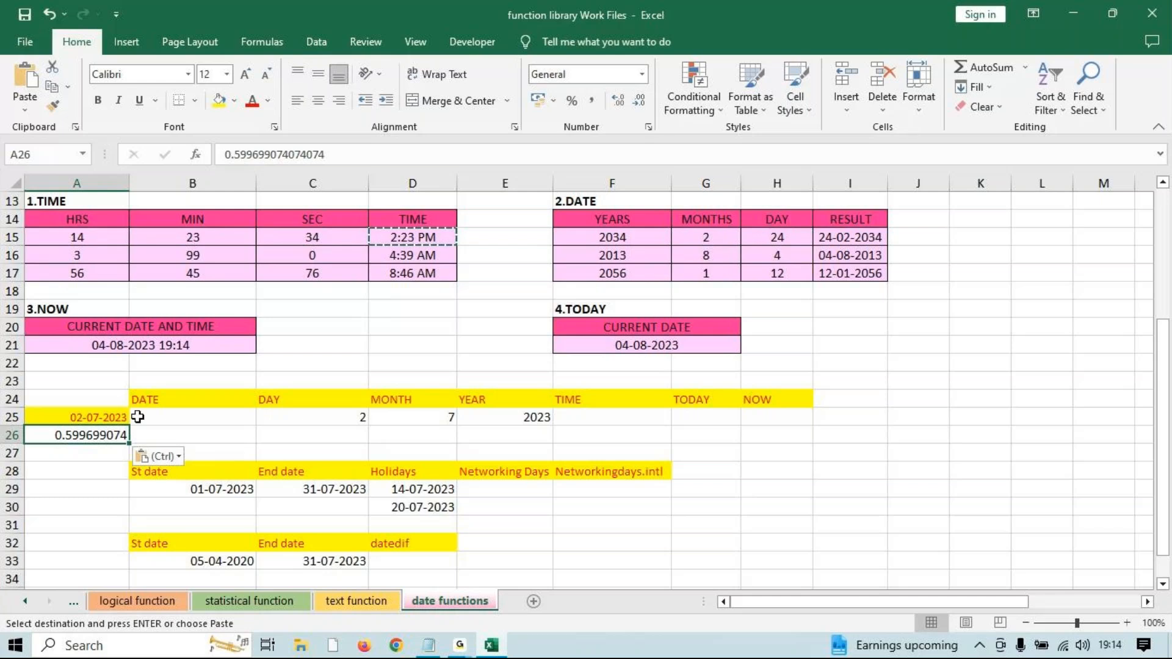
Overwrite A26 with the time 2:23:45.
{"action": "type", "text": "="}
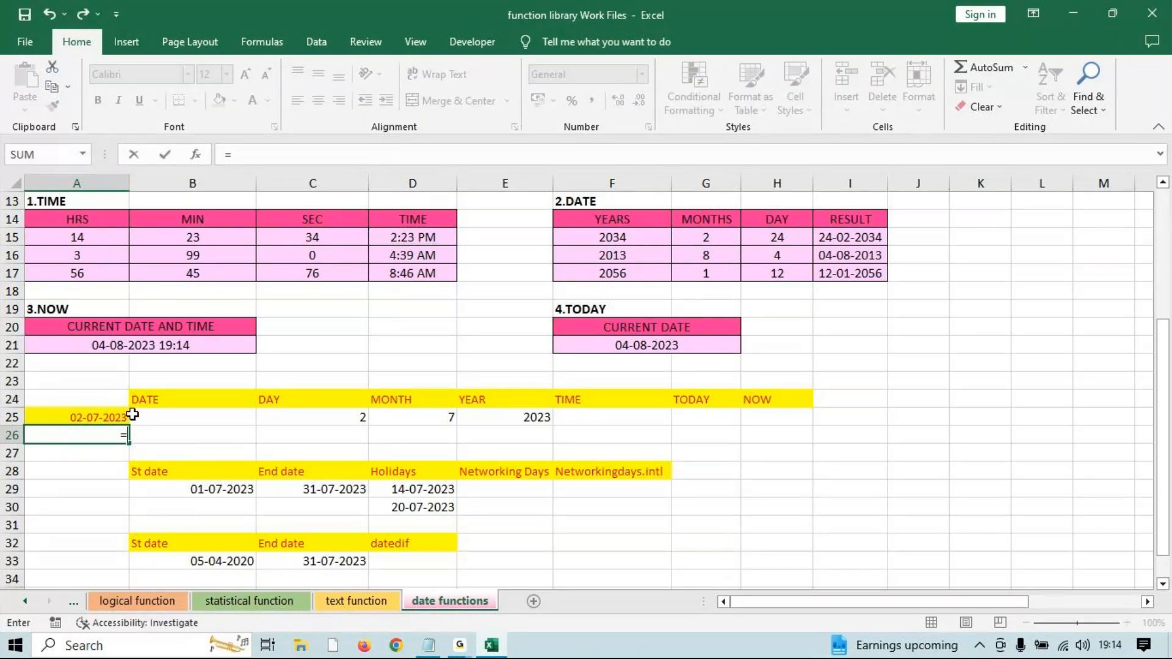
{"action": "key", "text": "Escape"}
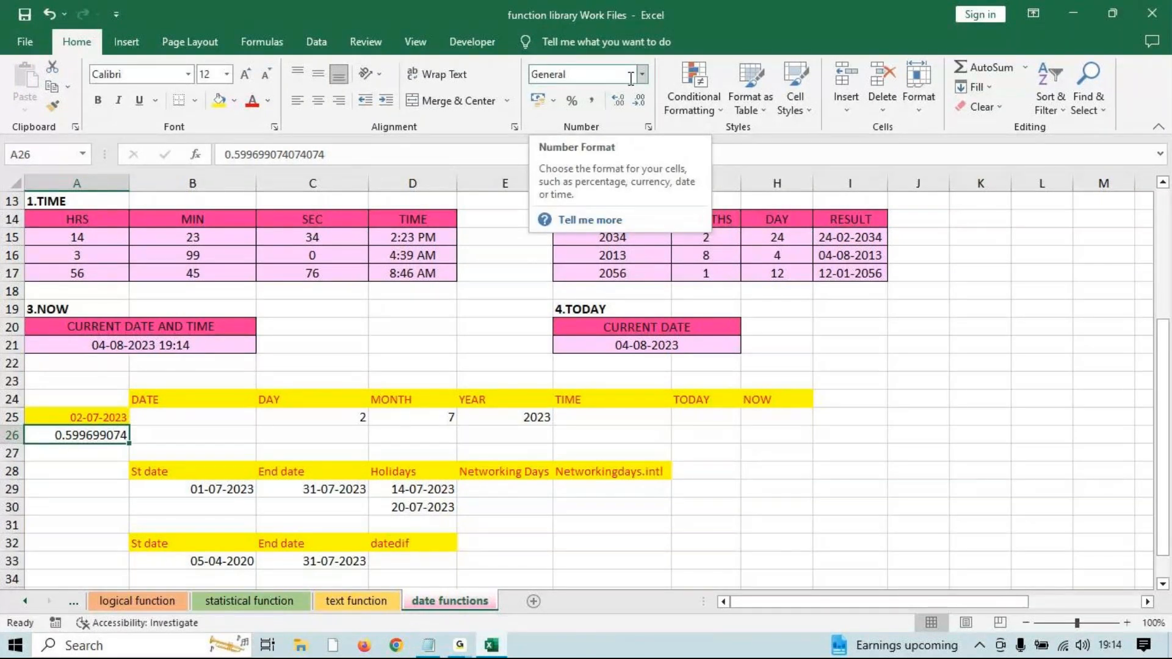
{"action": "type", "text": "2:23:45"}
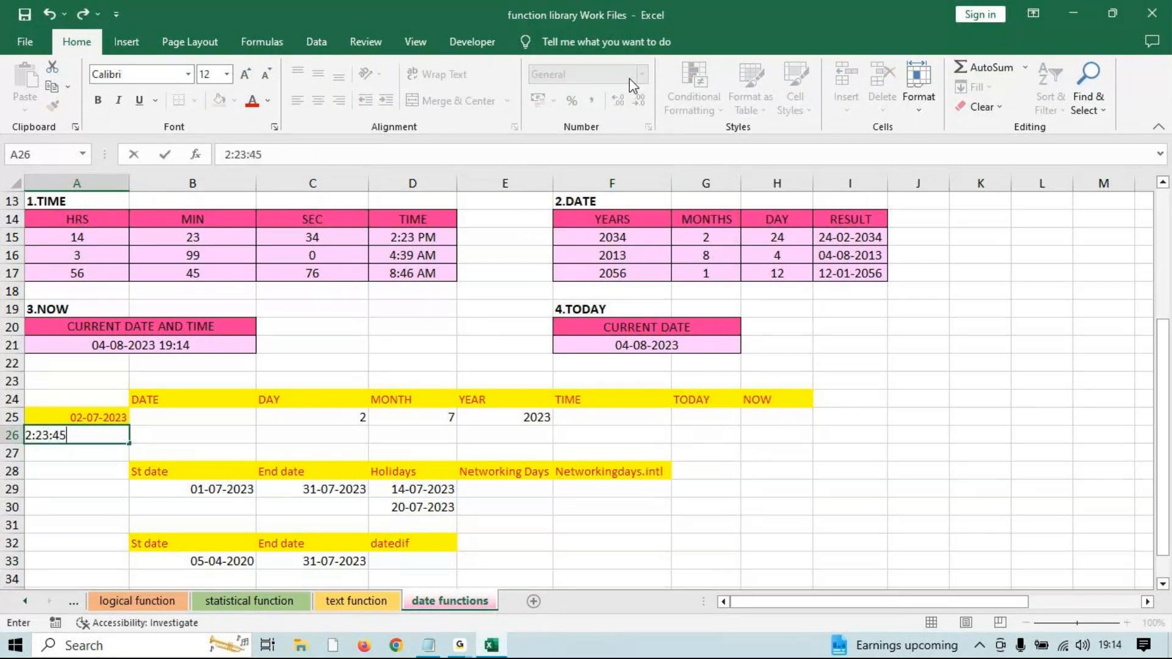
{"action": "key", "text": "Return"}
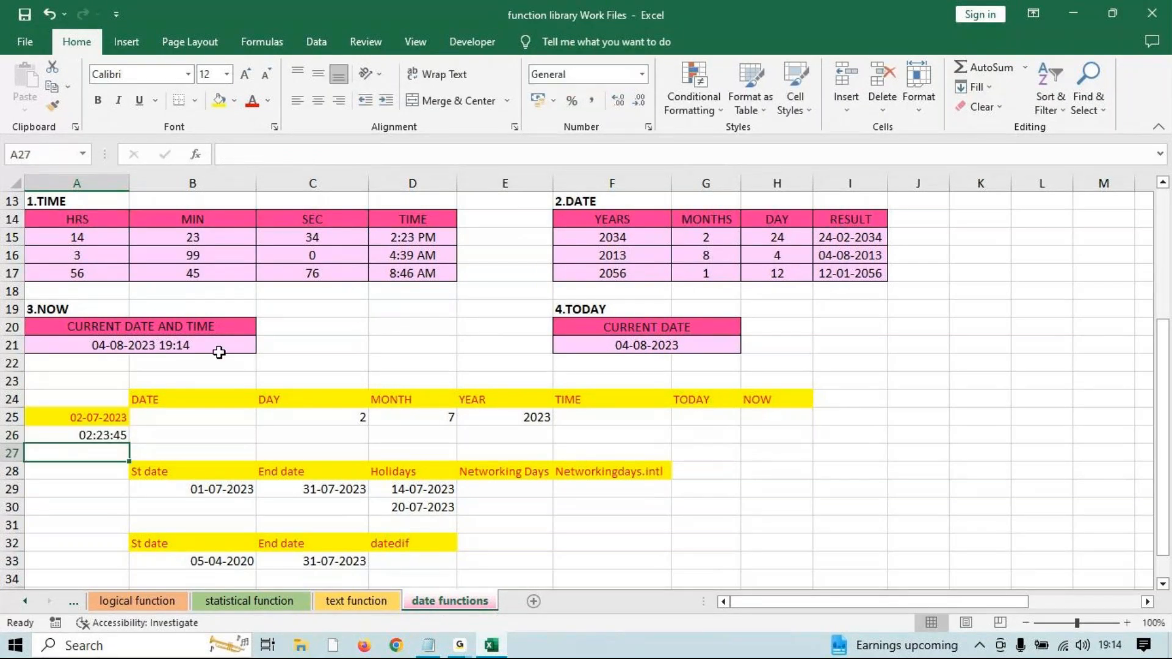
{"action": "left_click", "coordinate": [67, 435]}
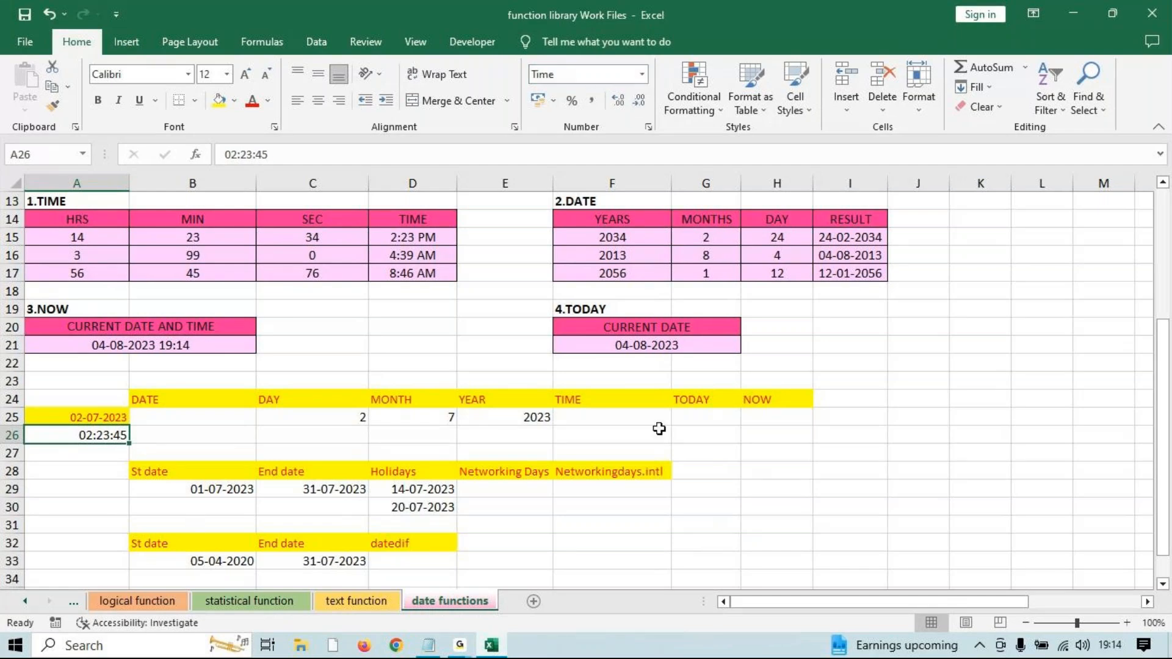
Start a TIME formula in F25, then cancel it.
{"action": "left_click", "coordinate": [642, 419]}
{"action": "type", "text": "=ti"}
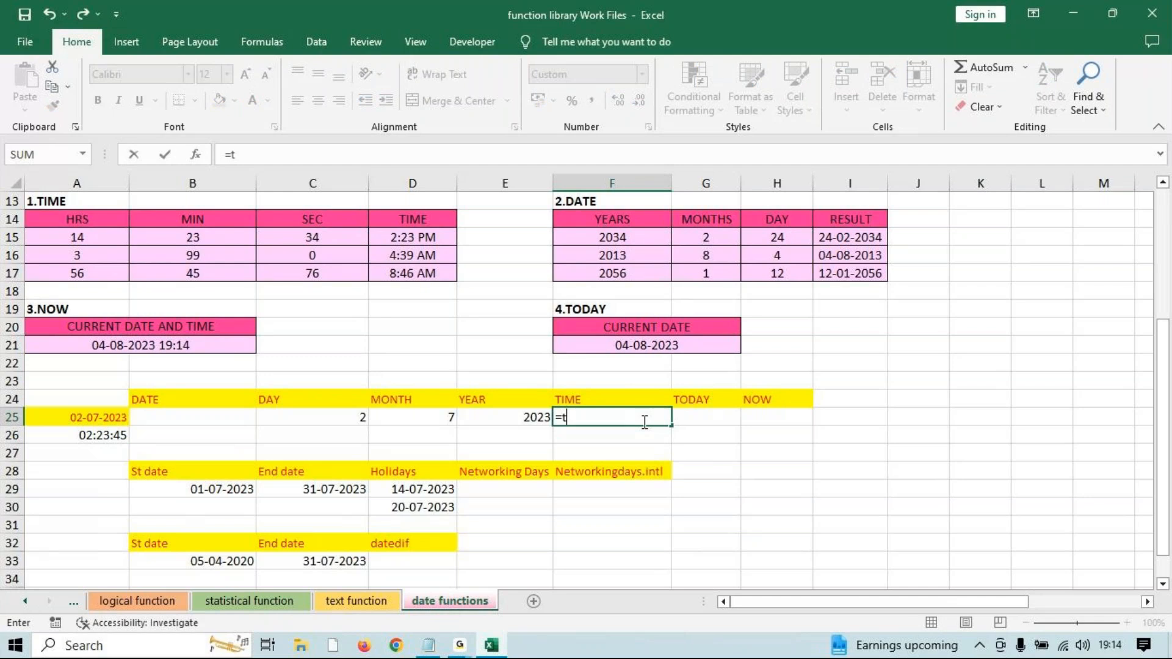
{"action": "key", "text": "Tab"}
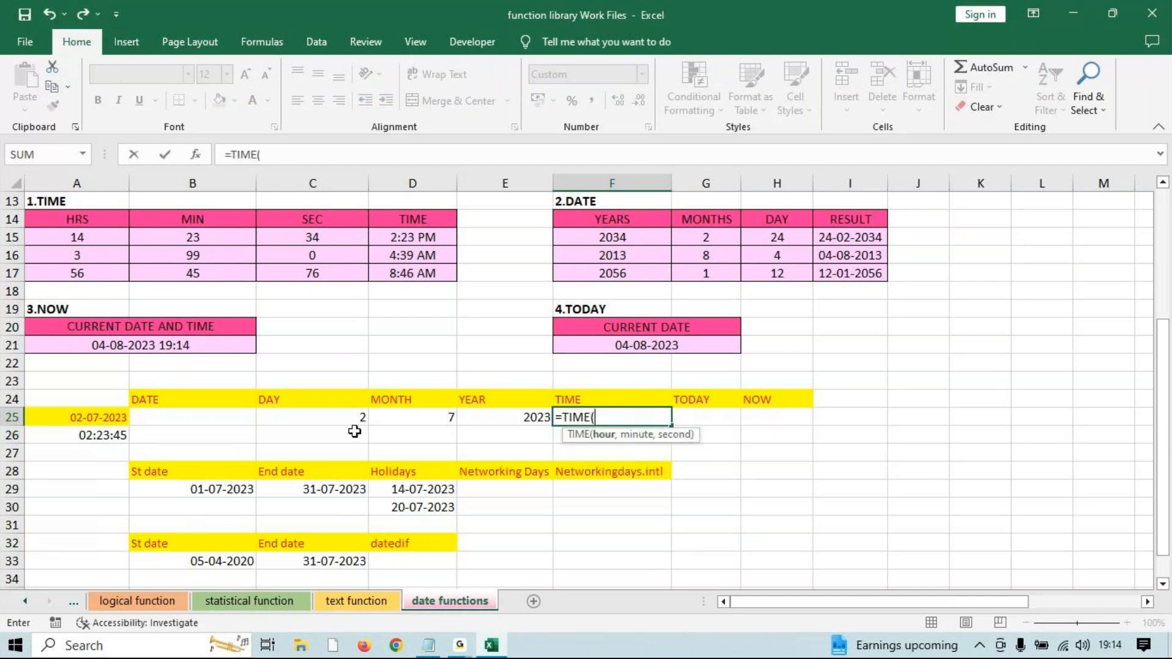
{"action": "key", "text": "Escape"}
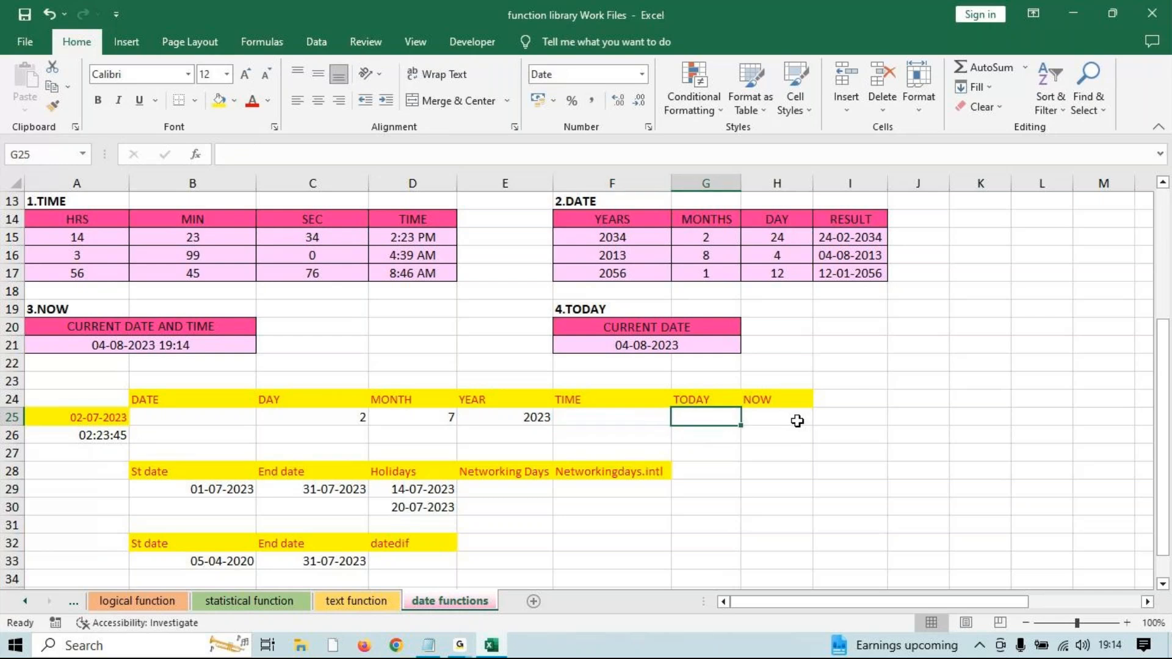
{"action": "left_click", "coordinate": [791, 418]}
Select the DAY–YEAR block and inspect the neighbouring header cells in rows 24–25.
{"action": "left_click_drag", "start_coordinate": [291, 407], "coordinate": [522, 424]}
{"action": "left_click_drag", "start_coordinate": [319, 396], "coordinate": [532, 419]}
{"action": "scroll", "coordinate": [425, 371], "scroll_direction": "up", "scroll_amount": 2}
{"action": "scroll", "coordinate": [719, 484], "scroll_direction": "down", "scroll_amount": 1}
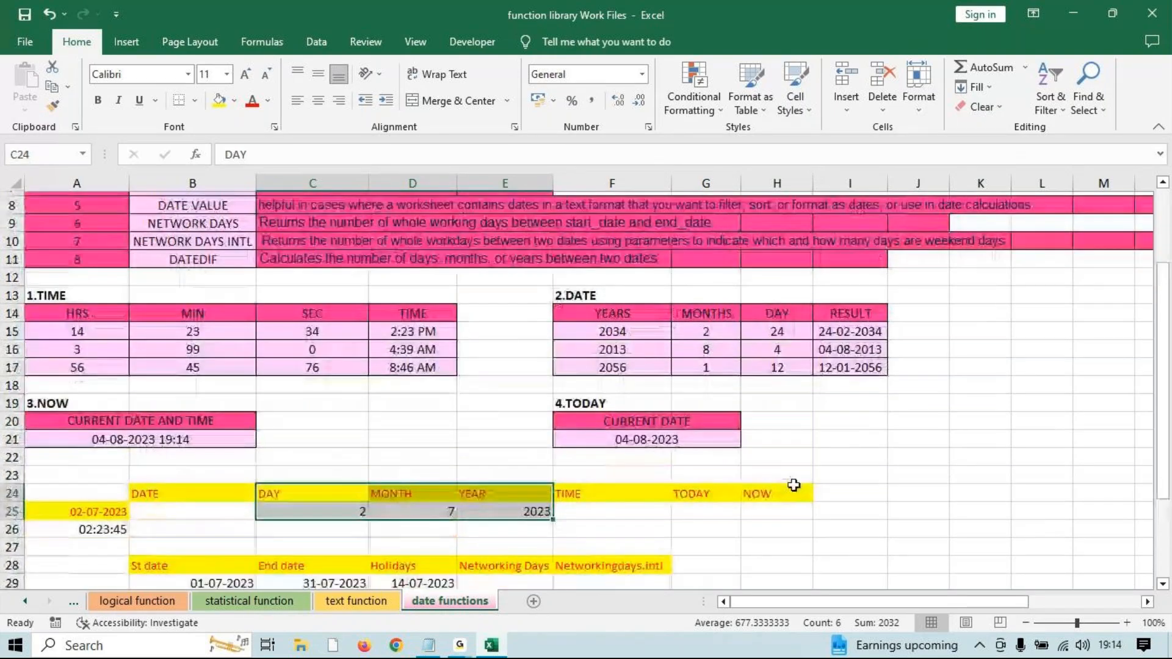
{"action": "left_click", "coordinate": [711, 475]}
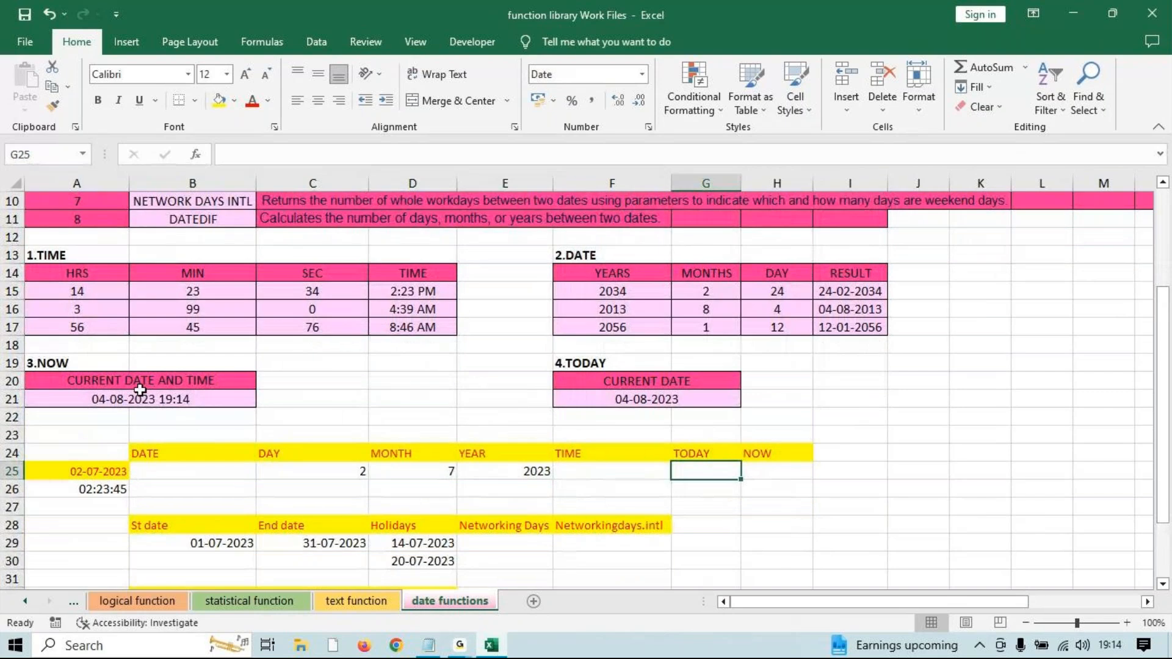
{"action": "left_click", "coordinate": [767, 455]}
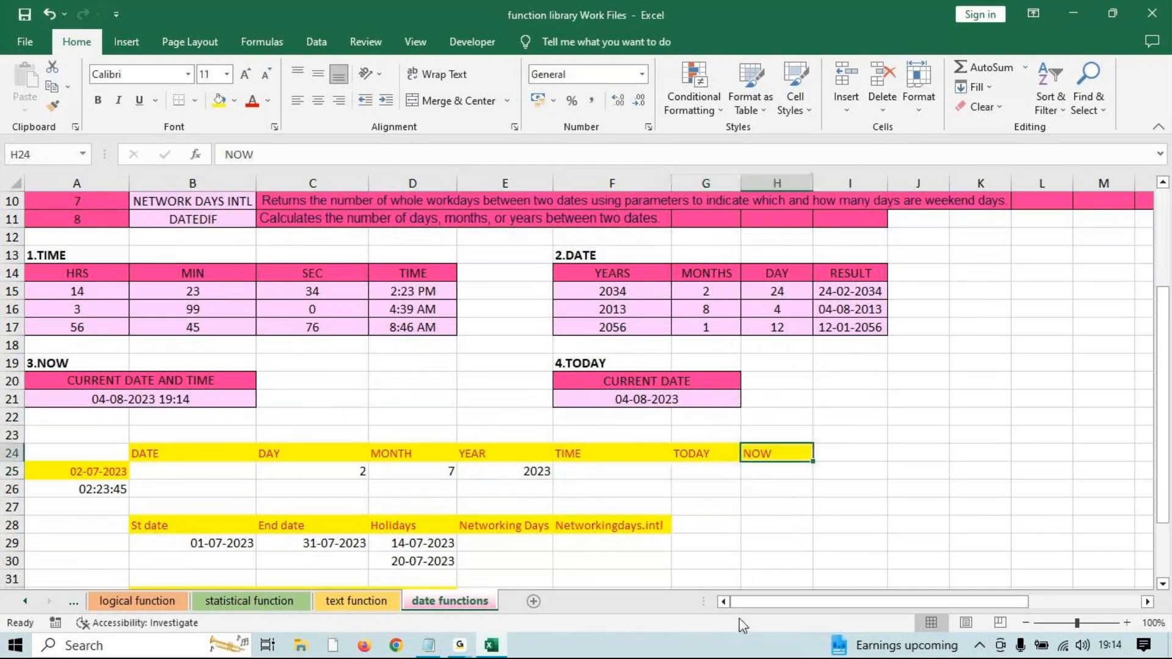
{"action": "left_click", "coordinate": [171, 479]}
{"action": "scroll", "coordinate": [220, 449], "scroll_direction": "up", "scroll_amount": 1}
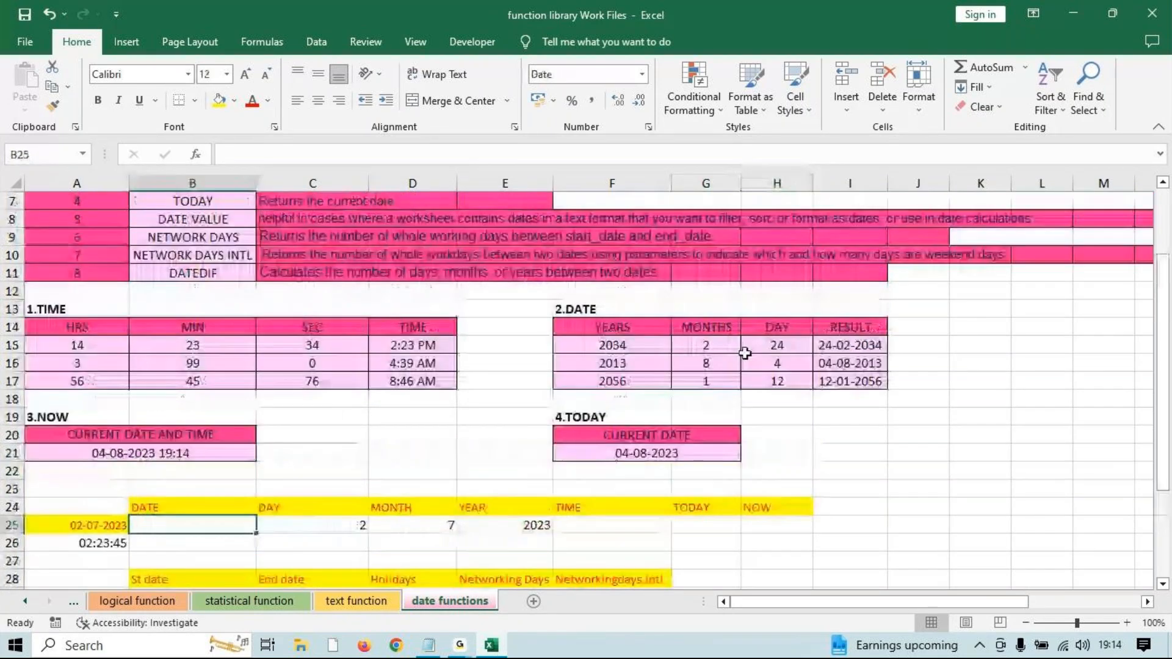
{"action": "left_click", "coordinate": [745, 350]}
{"action": "scroll", "coordinate": [415, 466], "scroll_direction": "down", "scroll_amount": 2}
Select the DATE, TIME, TODAY and NOW headers and Clear All their contents and formatting.
{"action": "left_click", "coordinate": [307, 393]}
{"action": "left_click_drag", "start_coordinate": [306, 394], "coordinate": [507, 422]}
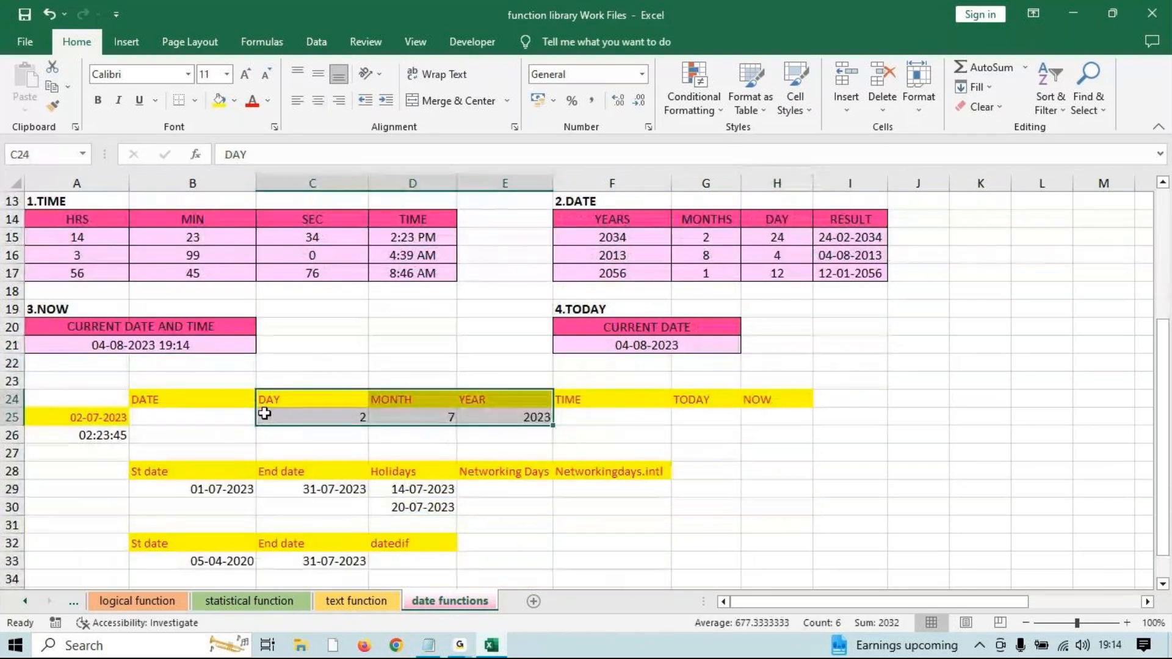
{"action": "left_click_drag", "start_coordinate": [183, 400], "coordinate": [199, 424]}
{"action": "left_click_drag", "start_coordinate": [609, 394], "coordinate": [781, 436]}
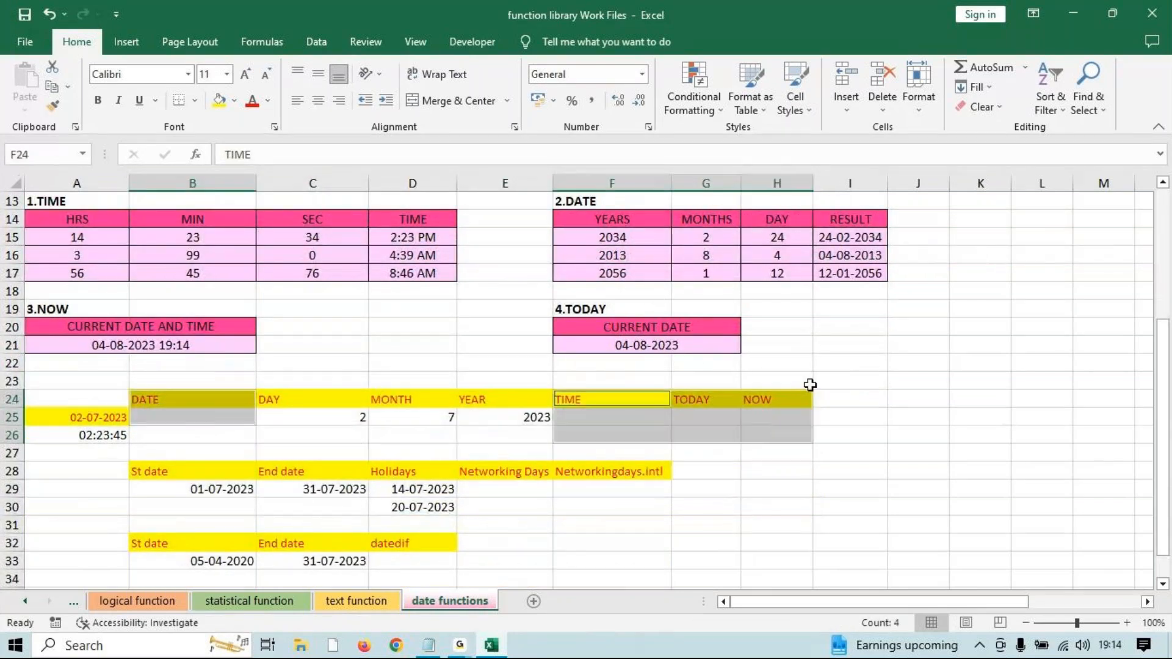
{"action": "left_click", "coordinate": [982, 107]}
{"action": "left_click", "coordinate": [1006, 123]}
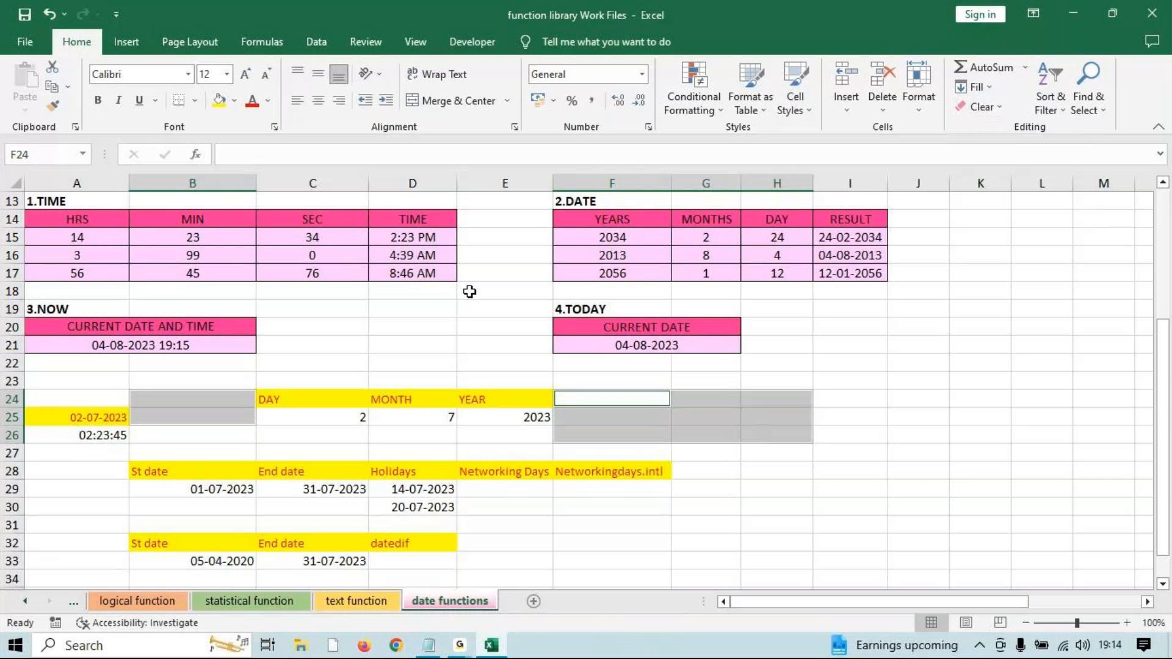
{"action": "left_click", "coordinate": [977, 524]}
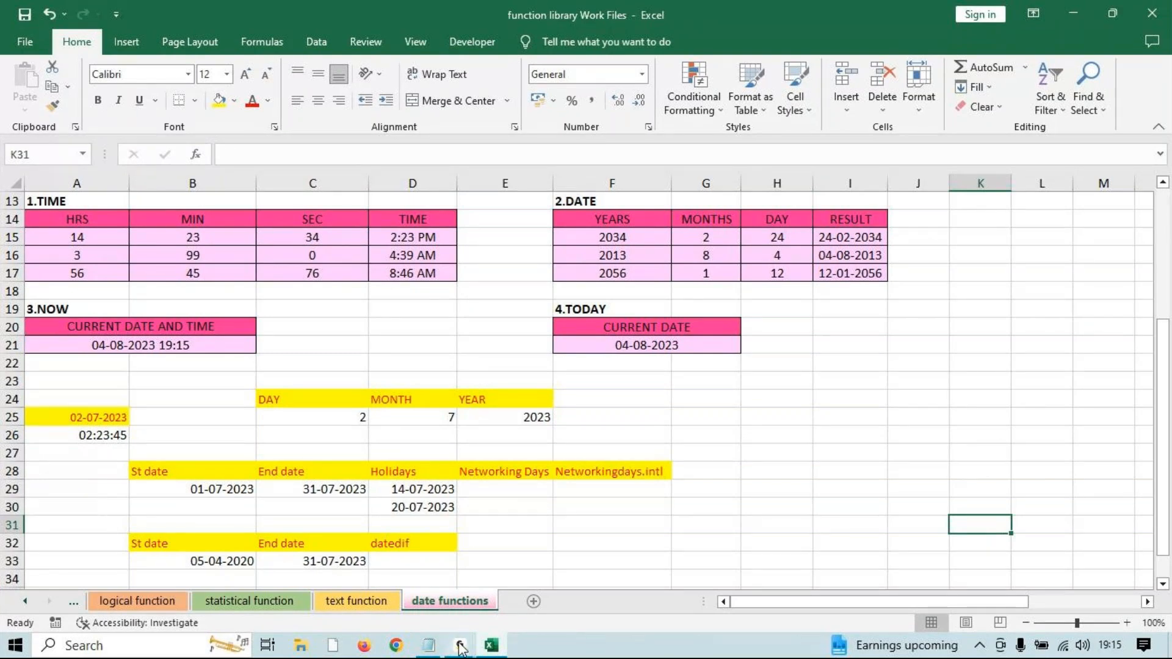
{"action": "mouse_move", "coordinate": [460, 646]}
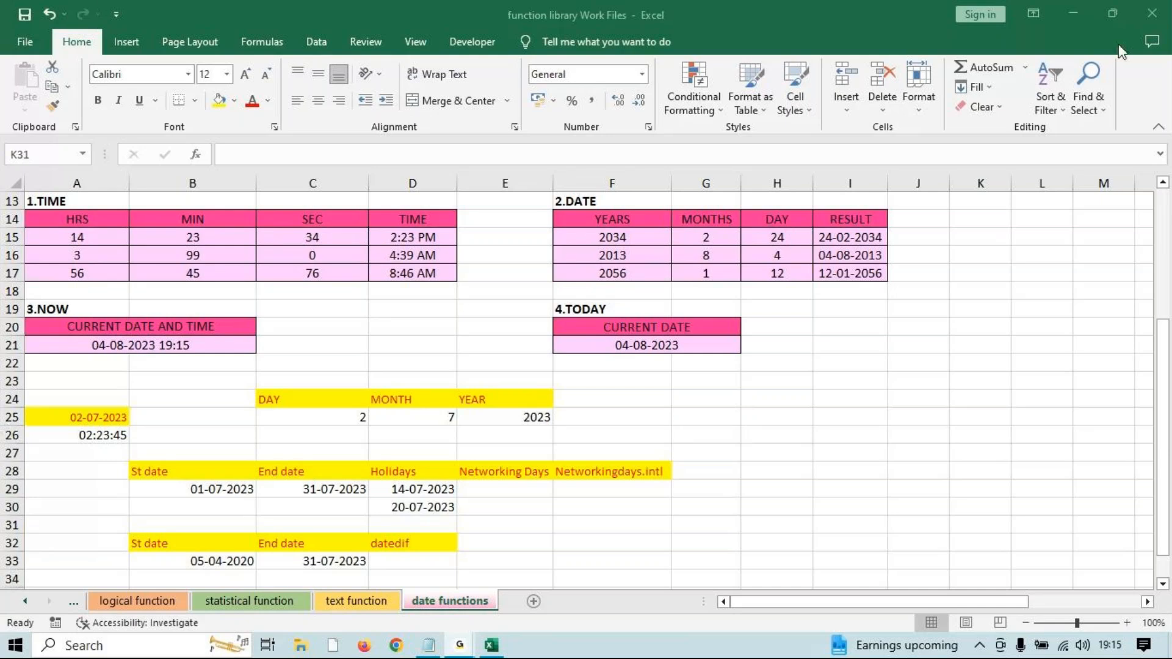
Select the example year, month and day values in F15, G15 and H15.
{"action": "left_click", "coordinate": [1082, 12]}
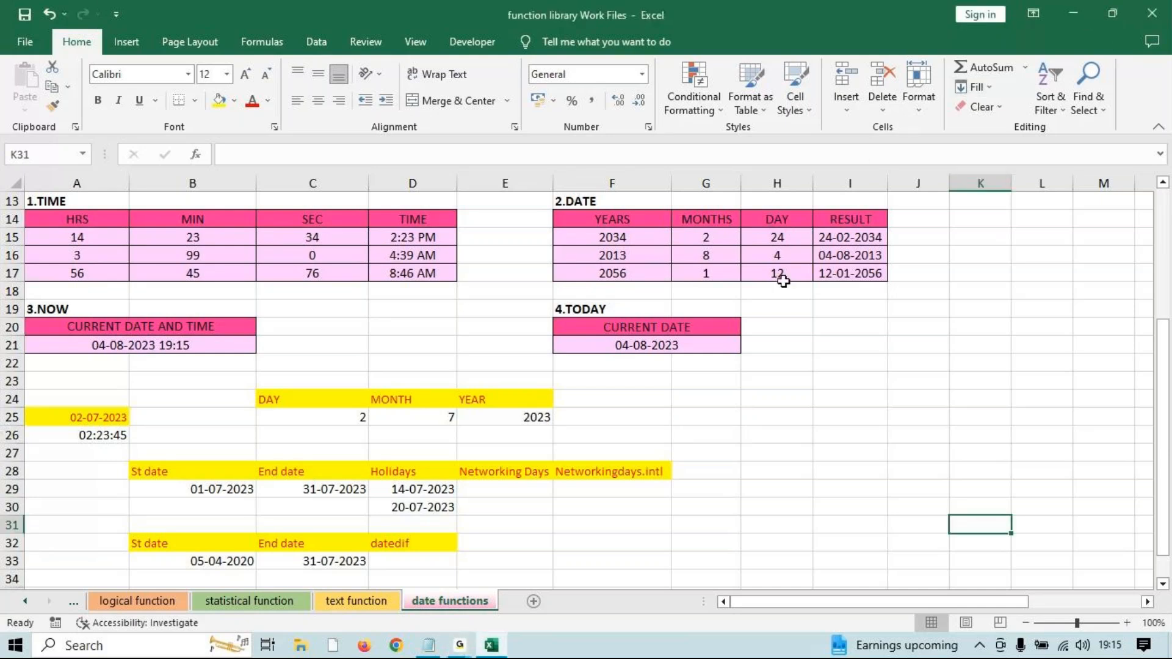
{"action": "left_click", "coordinate": [842, 395]}
{"action": "scroll", "coordinate": [842, 395], "scroll_direction": "up", "scroll_amount": 1, "text": "ctrl"}
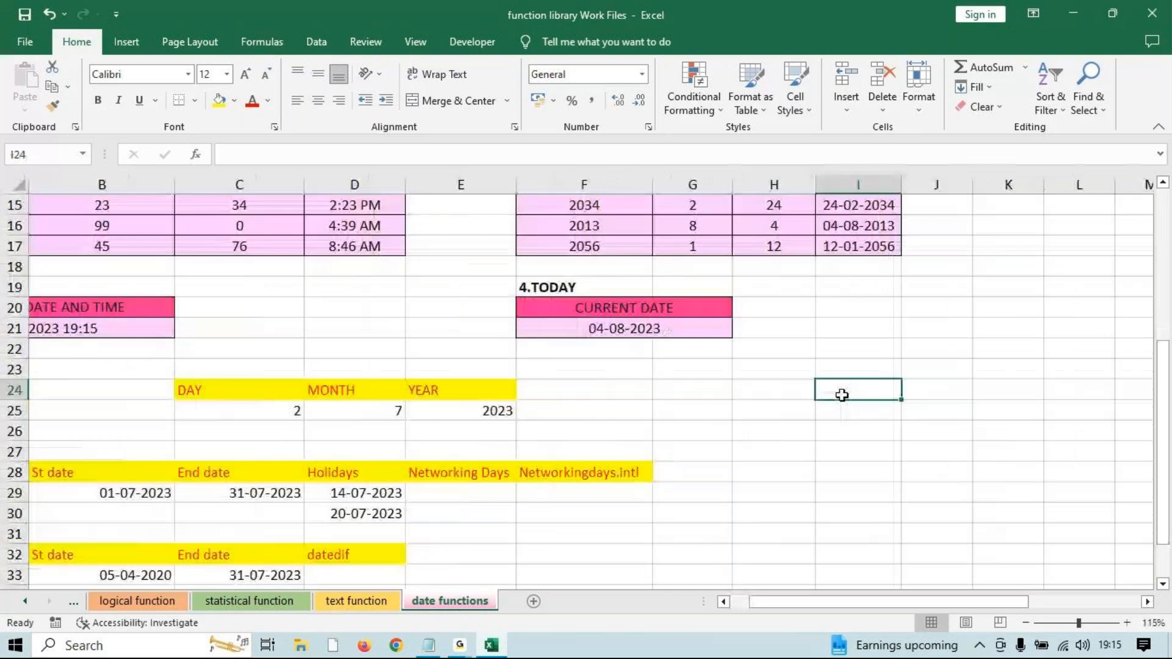
{"action": "scroll", "coordinate": [842, 396], "scroll_direction": "up", "scroll_amount": 2}
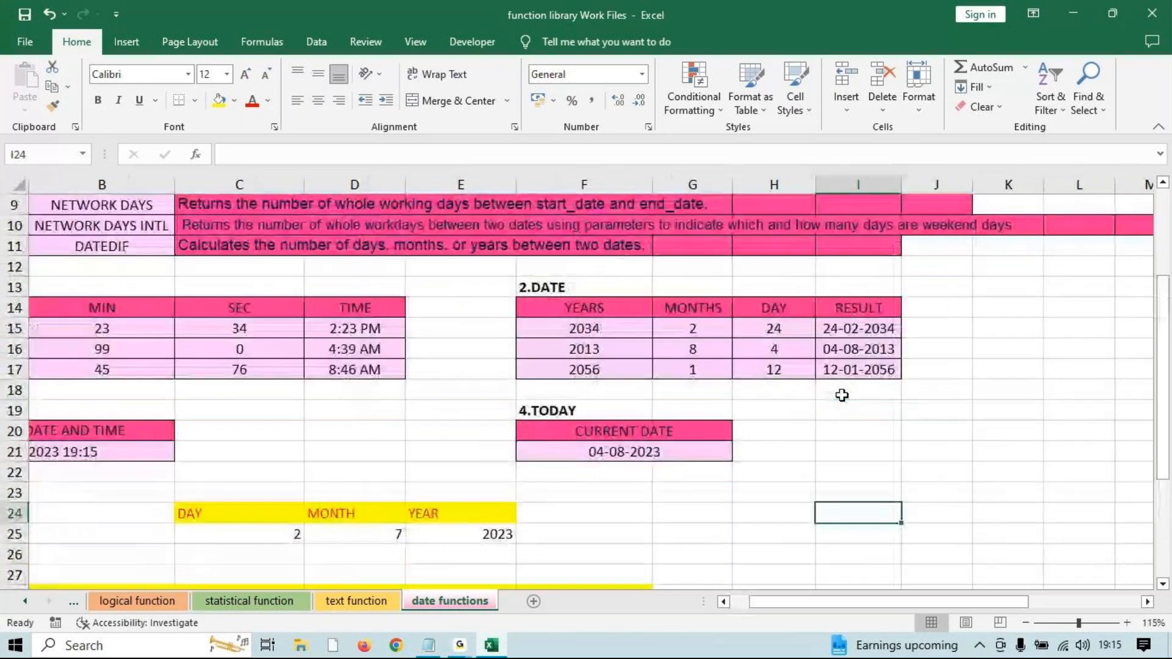
{"action": "left_click", "coordinate": [581, 328]}
{"action": "mouse_move", "coordinate": [581, 328]}
{"action": "left_mouse_down"}
{"action": "mouse_move", "coordinate": [584, 353]}
{"action": "mouse_move", "coordinate": [587, 330]}
{"action": "left_mouse_up"}
{"action": "left_click", "coordinate": [691, 325]}
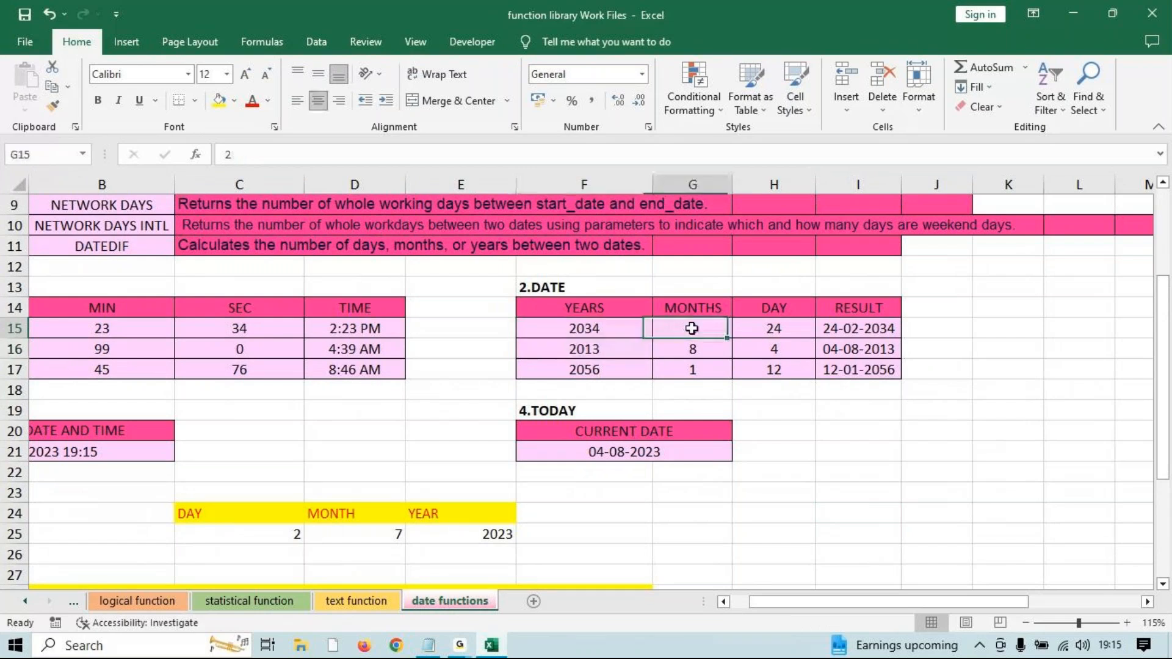
{"action": "left_click", "coordinate": [771, 325]}
Enter =DATE(F15,G15,H15) in K15, showing 24-02-2034, then check today's date in the calendar.
{"action": "left_click", "coordinate": [998, 327]}
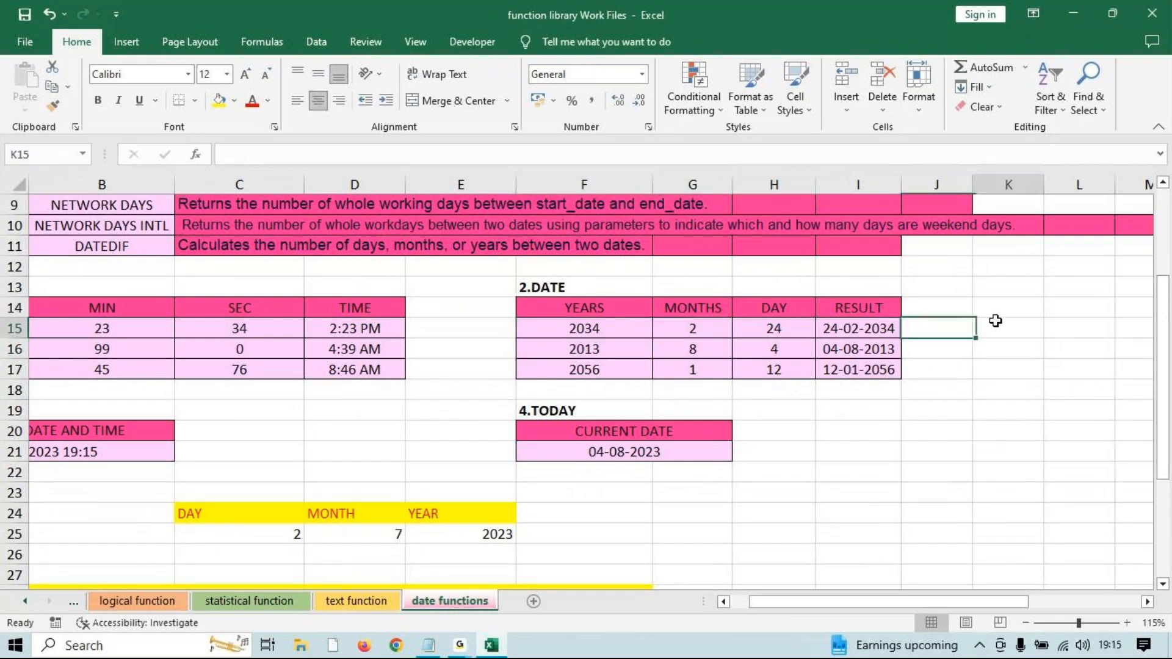
{"action": "type", "text": "=date"}
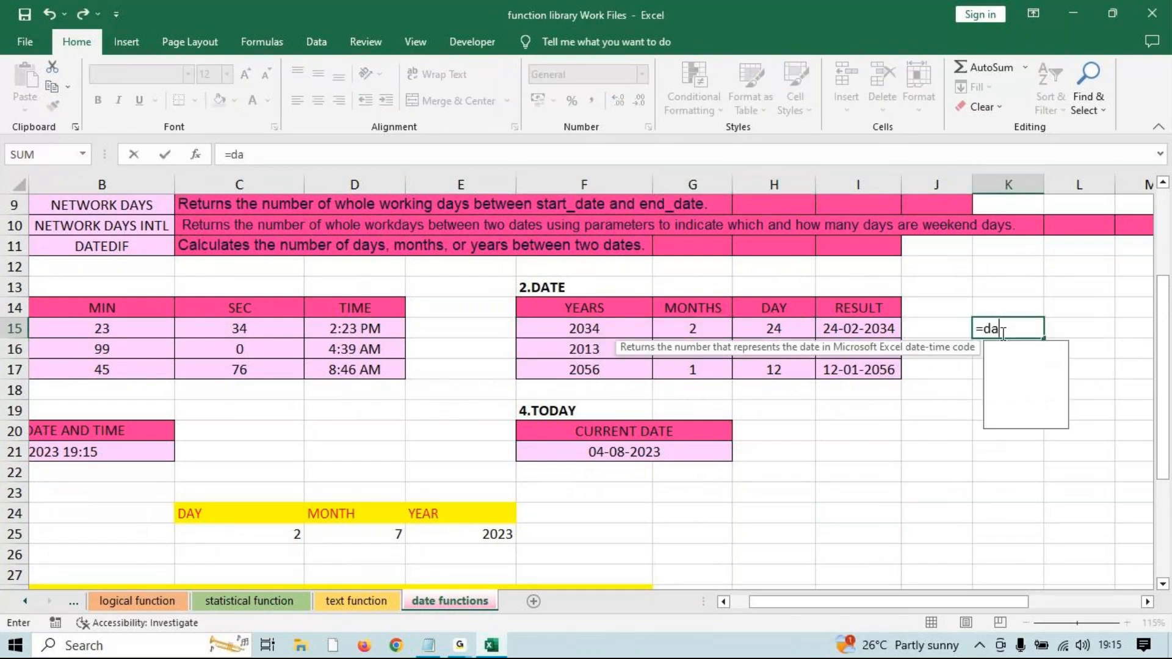
{"action": "key", "text": "Tab"}
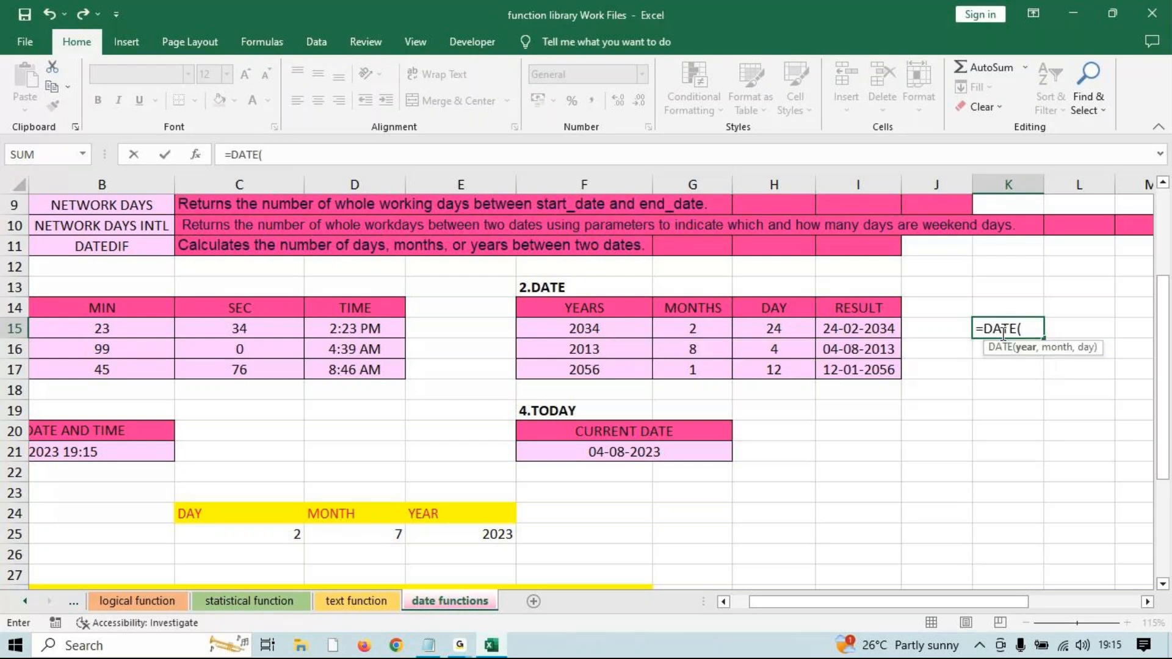
{"action": "left_click", "coordinate": [610, 329]}
{"action": "type", "text": ","}
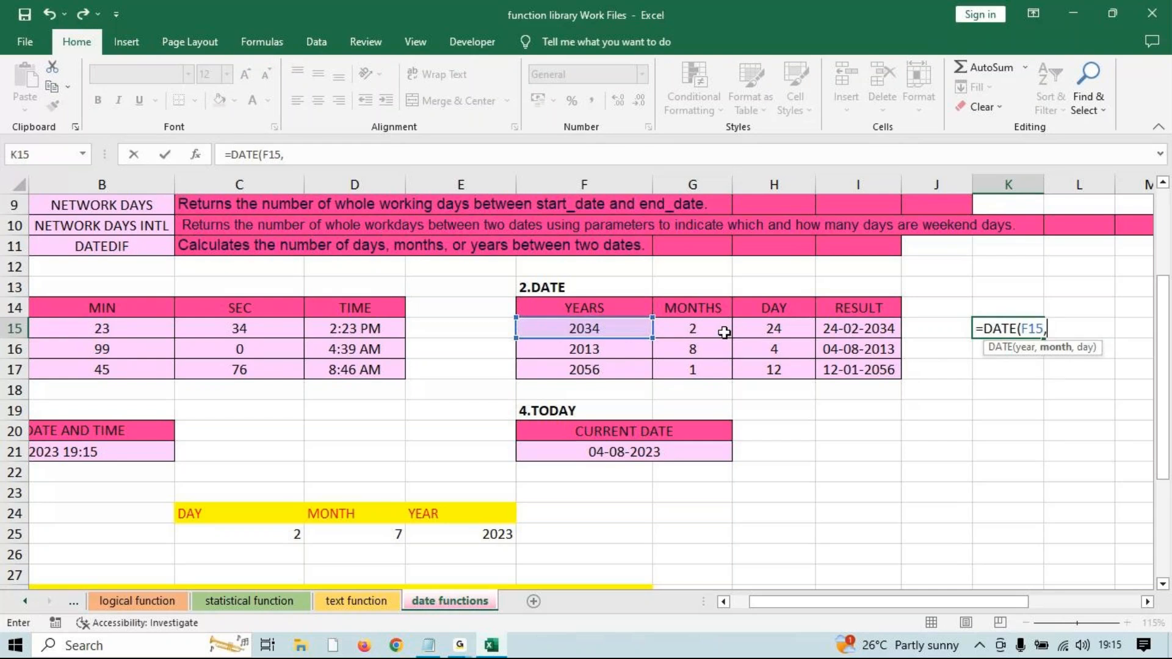
{"action": "left_click", "coordinate": [716, 330]}
{"action": "type", "text": ","}
{"action": "left_click", "coordinate": [772, 332]}
{"action": "type", "text": ")"}
{"action": "key", "text": "Return"}
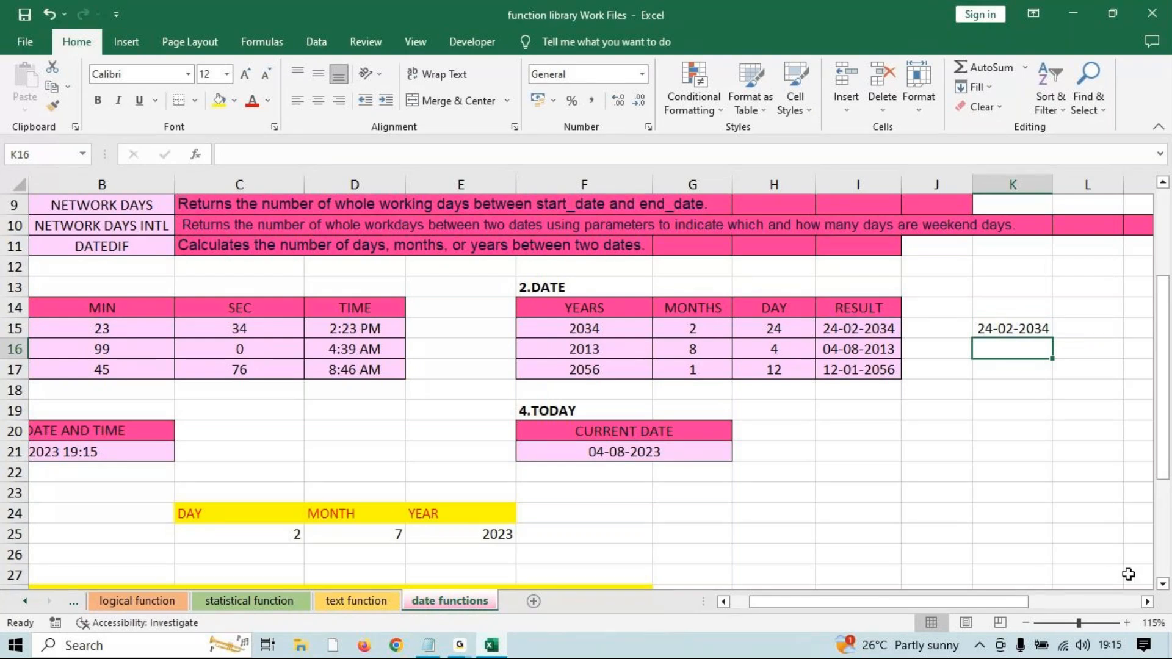
{"action": "left_click", "coordinate": [1110, 651]}
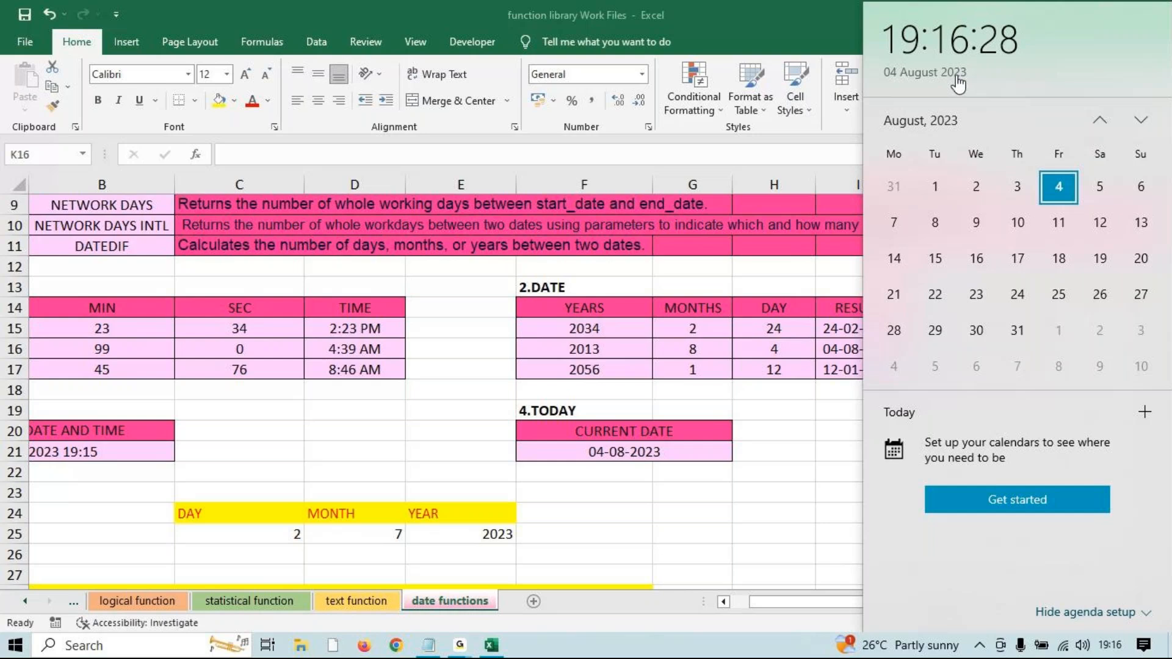
{"action": "left_click", "coordinate": [706, 471]}
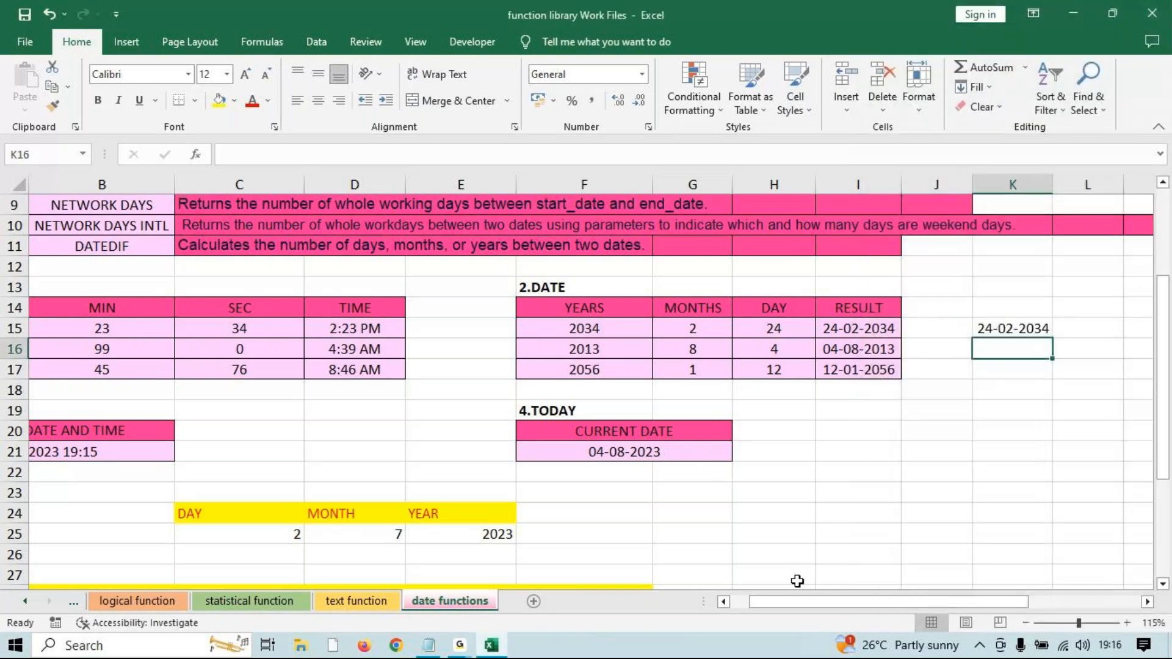
{"action": "left_click", "coordinate": [462, 646]}
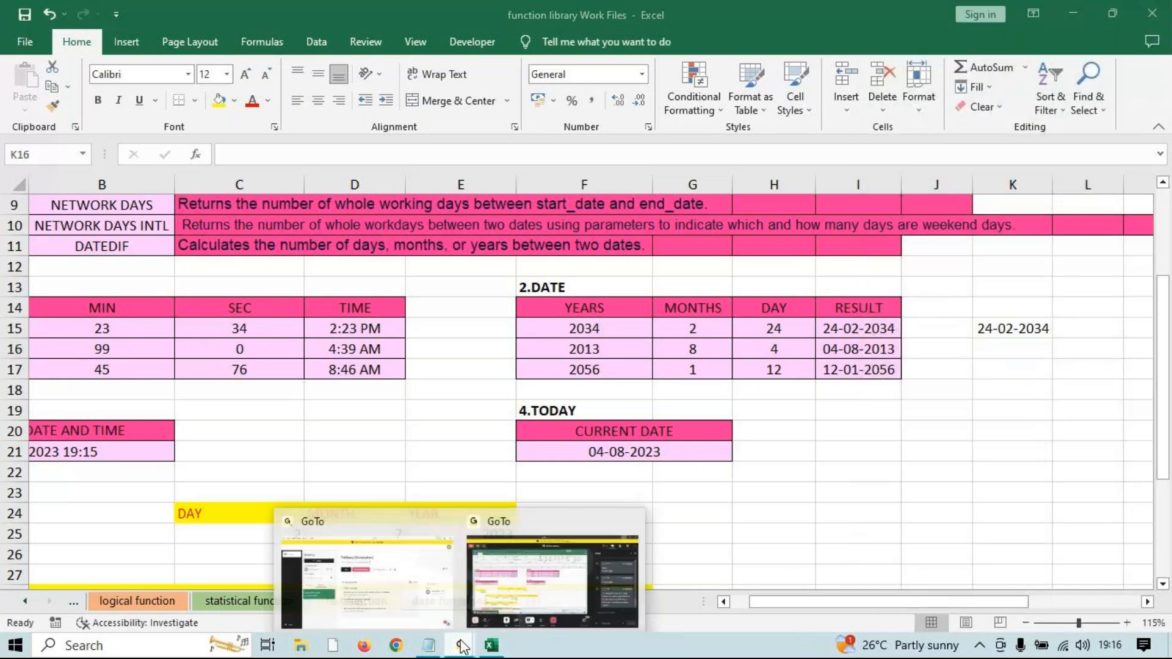
{"action": "left_click", "coordinate": [537, 592]}
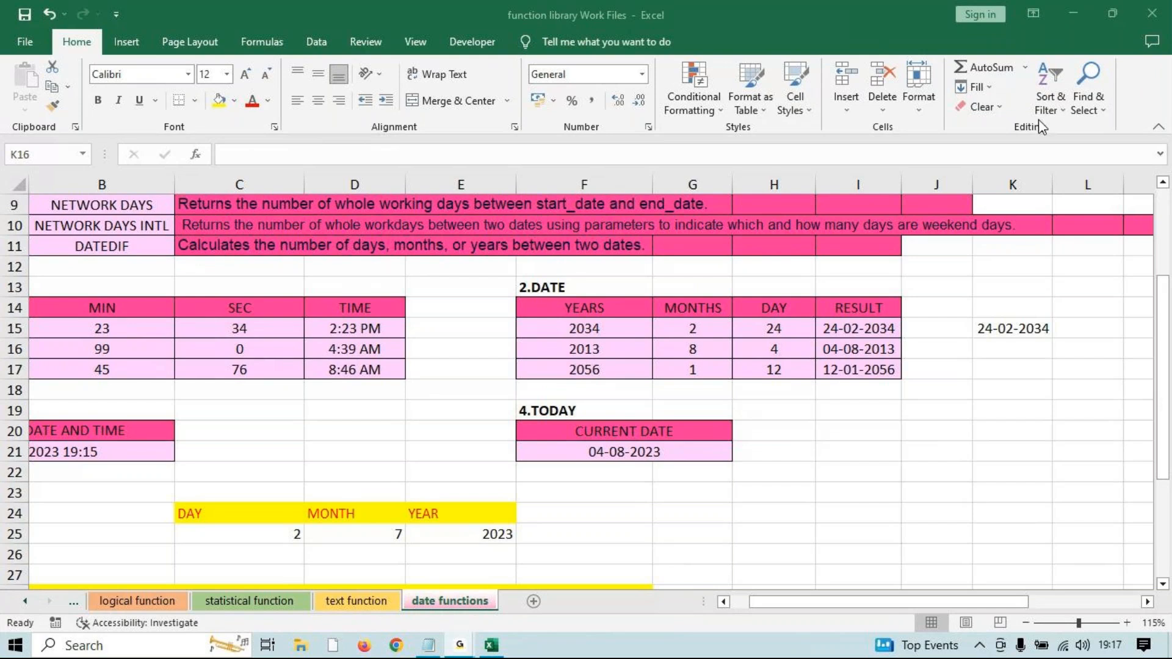
Select E29 under Networking Days, beside the July 2023 example with two holidays.
{"action": "left_click", "coordinate": [1067, 21]}
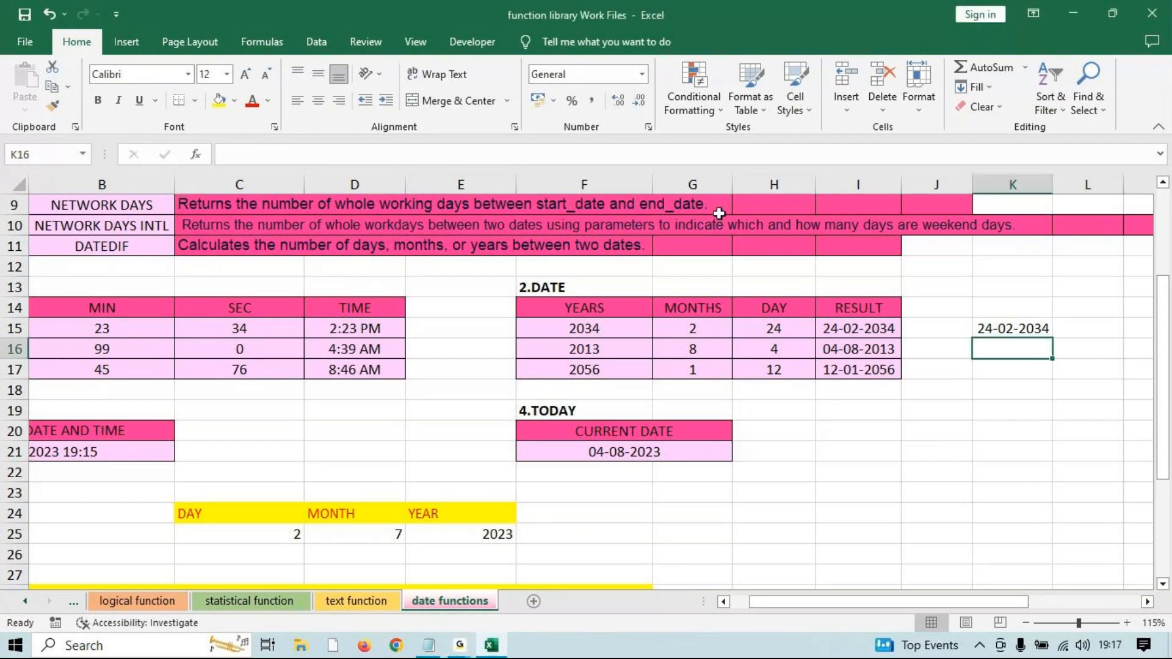
{"action": "scroll", "coordinate": [573, 375], "scroll_direction": "down", "scroll_amount": 5}
{"action": "scroll", "coordinate": [489, 426], "scroll_direction": "up", "scroll_amount": 2}
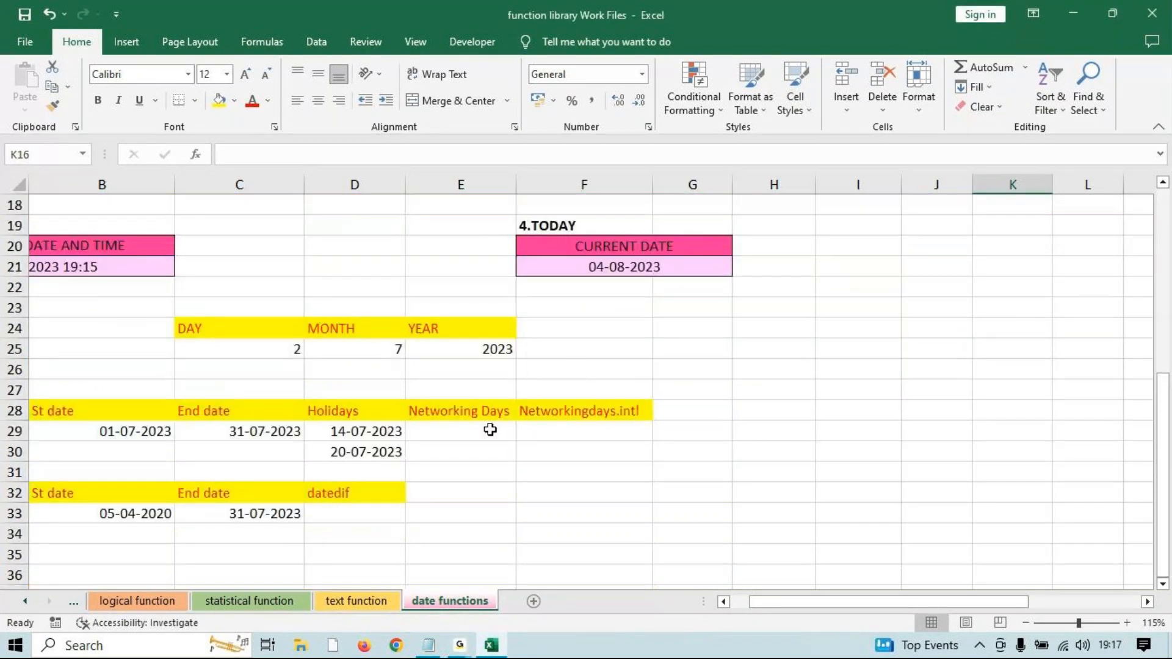
{"action": "left_click", "coordinate": [489, 431]}
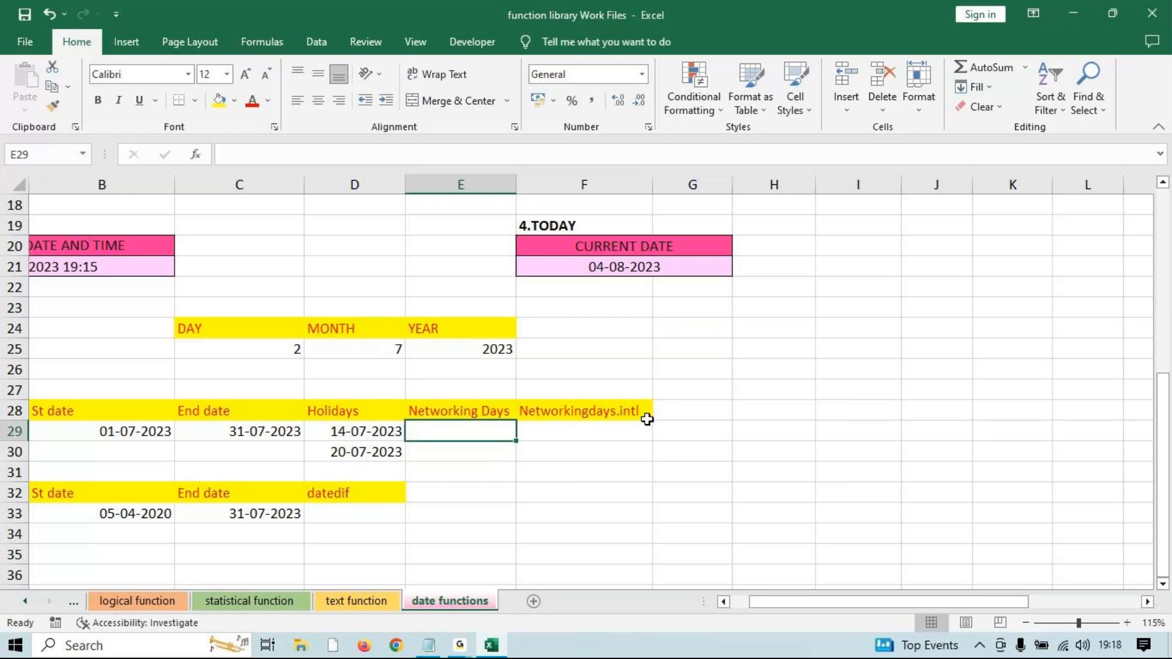
{"action": "left_click", "coordinate": [460, 646]}
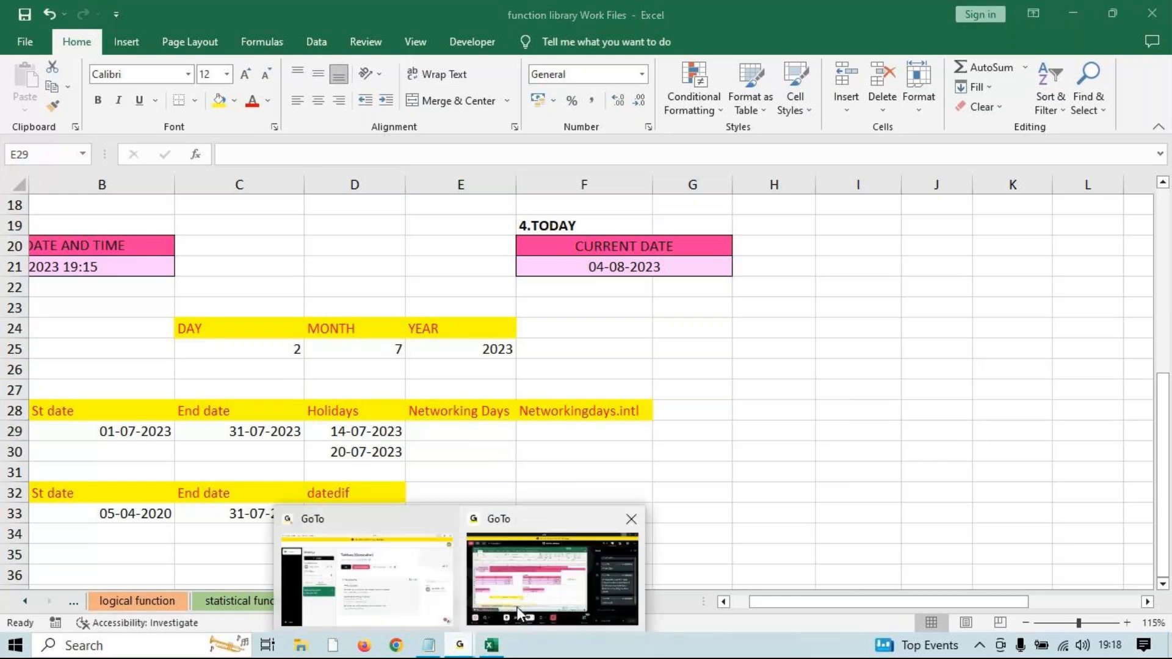
{"action": "left_click", "coordinate": [518, 608]}
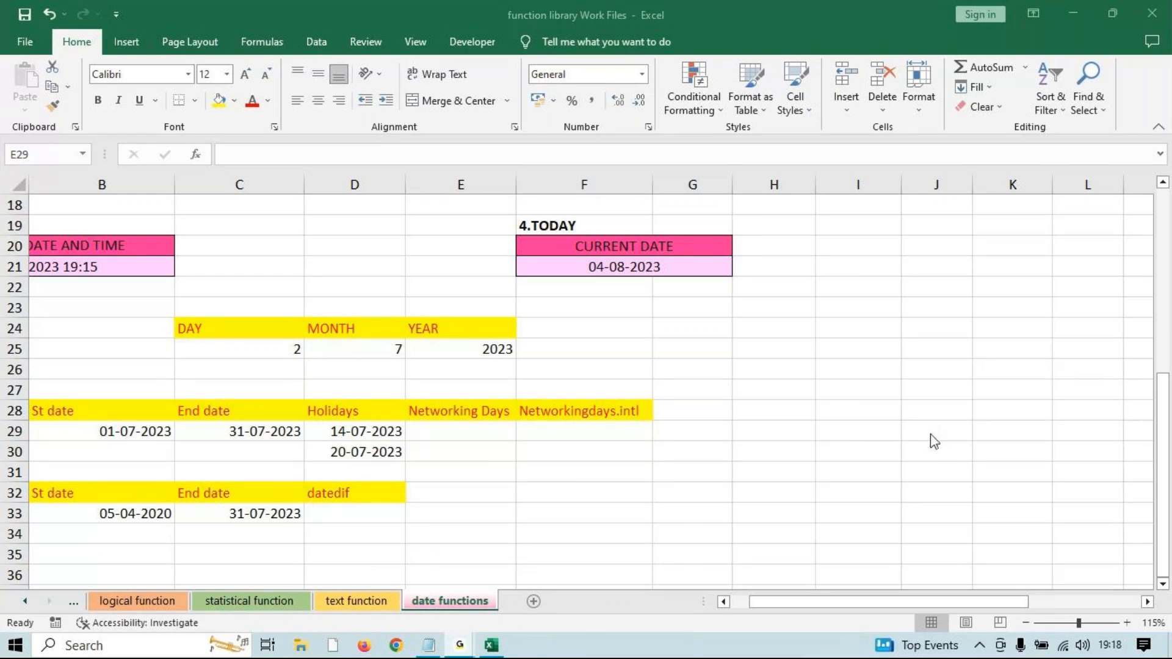
Enter =NETWORKDAYS(B29,C29,D29:D30) in E29.
{"action": "left_click", "coordinate": [1072, 11]}
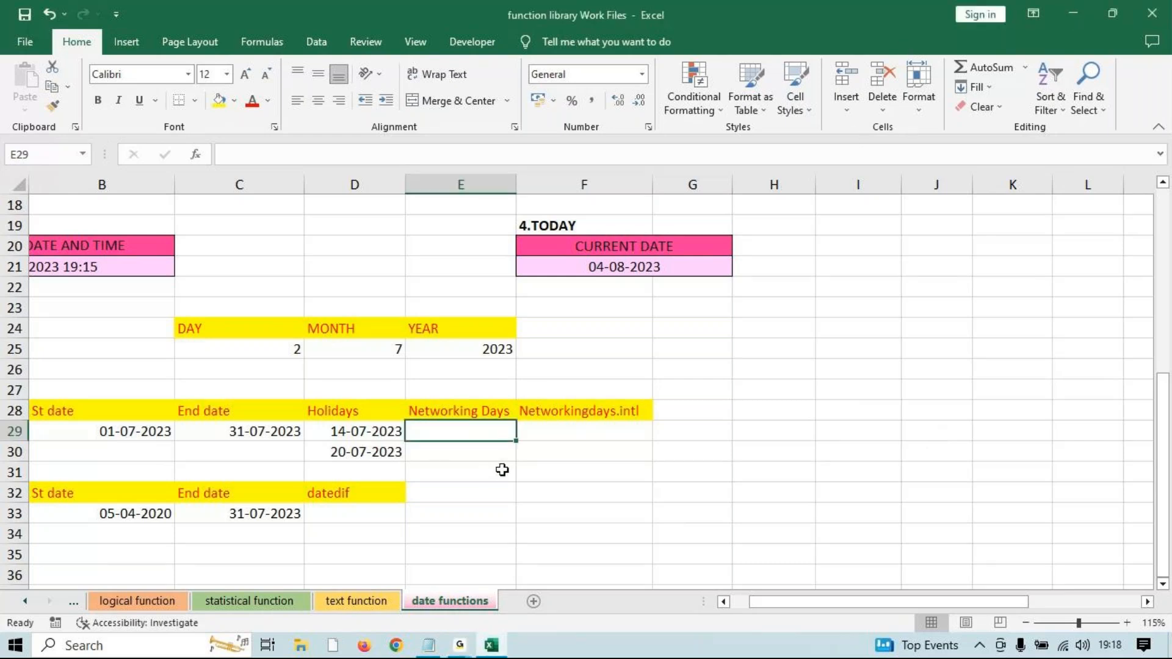
{"action": "type", "text": "="}
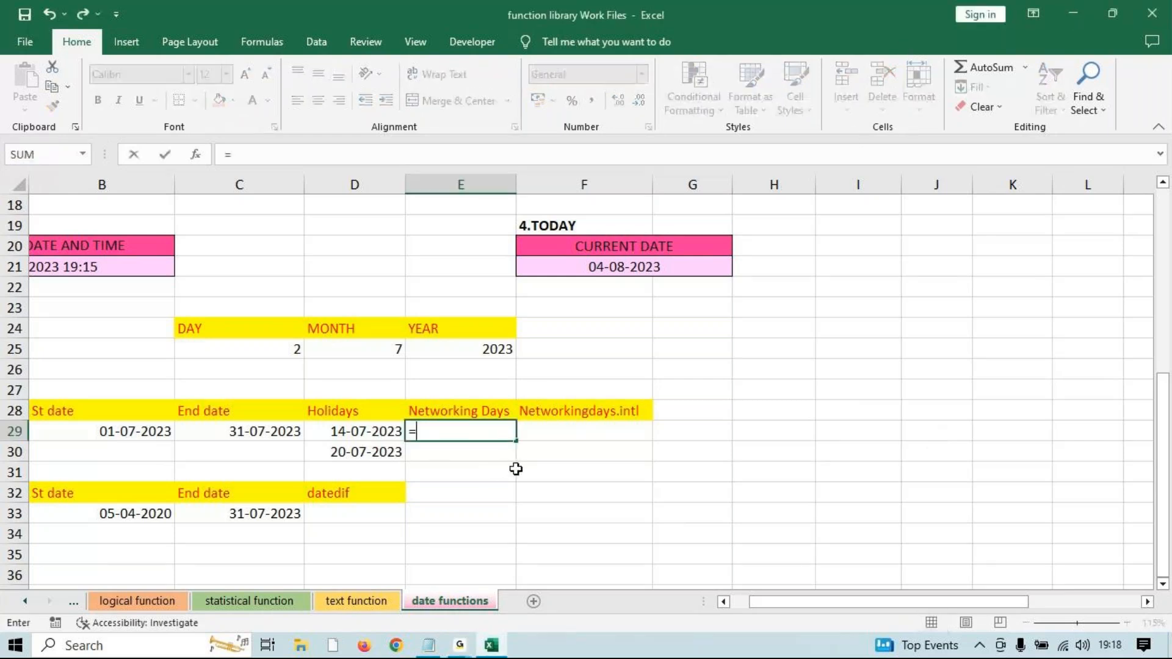
{"action": "type", "text": "net"}
{"action": "key", "text": "Tab"}
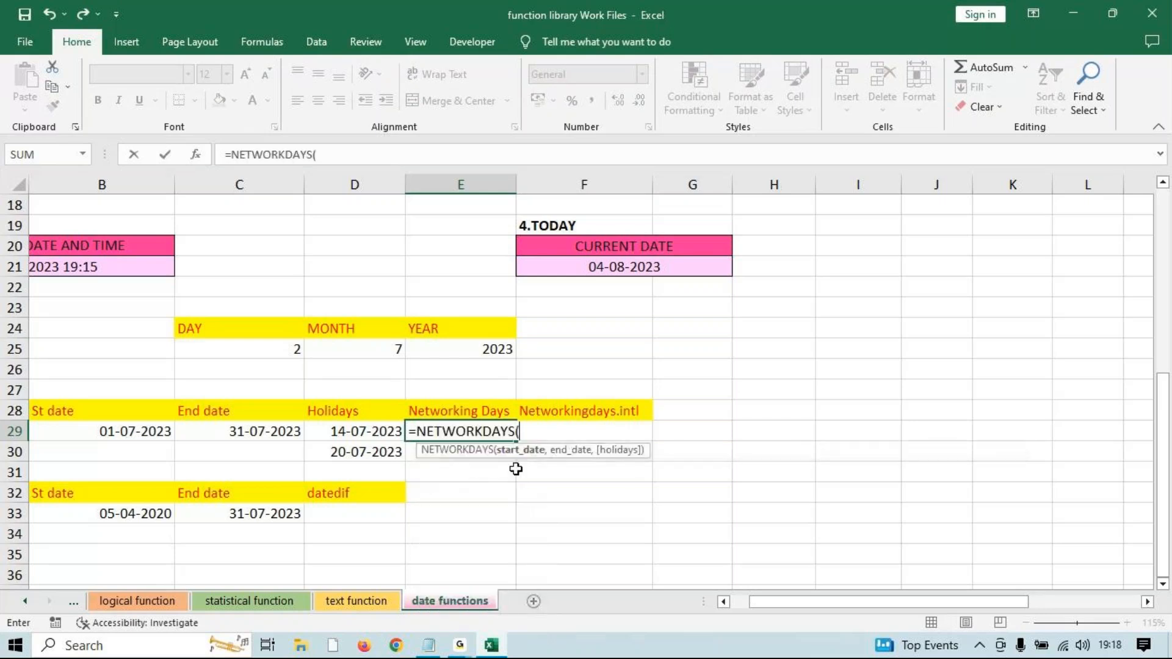
{"action": "left_click", "coordinate": [160, 436]}
{"action": "type", "text": ","}
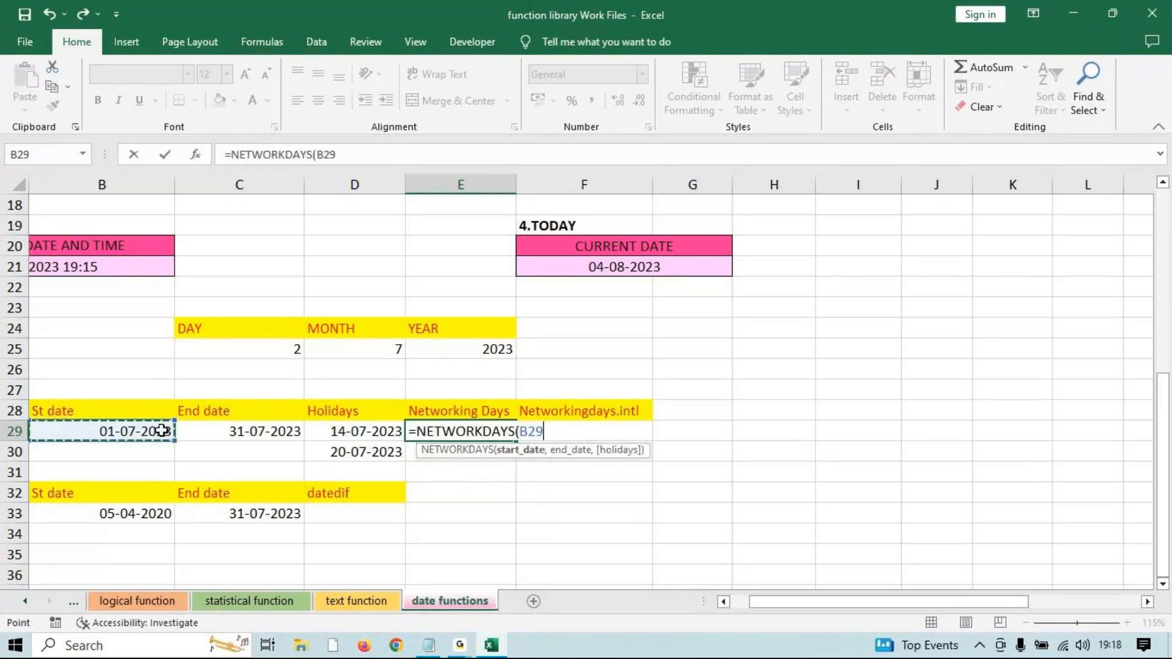
{"action": "left_click", "coordinate": [278, 430]}
{"action": "type", "text": ","}
{"action": "left_click_drag", "start_coordinate": [359, 433], "coordinate": [357, 452]}
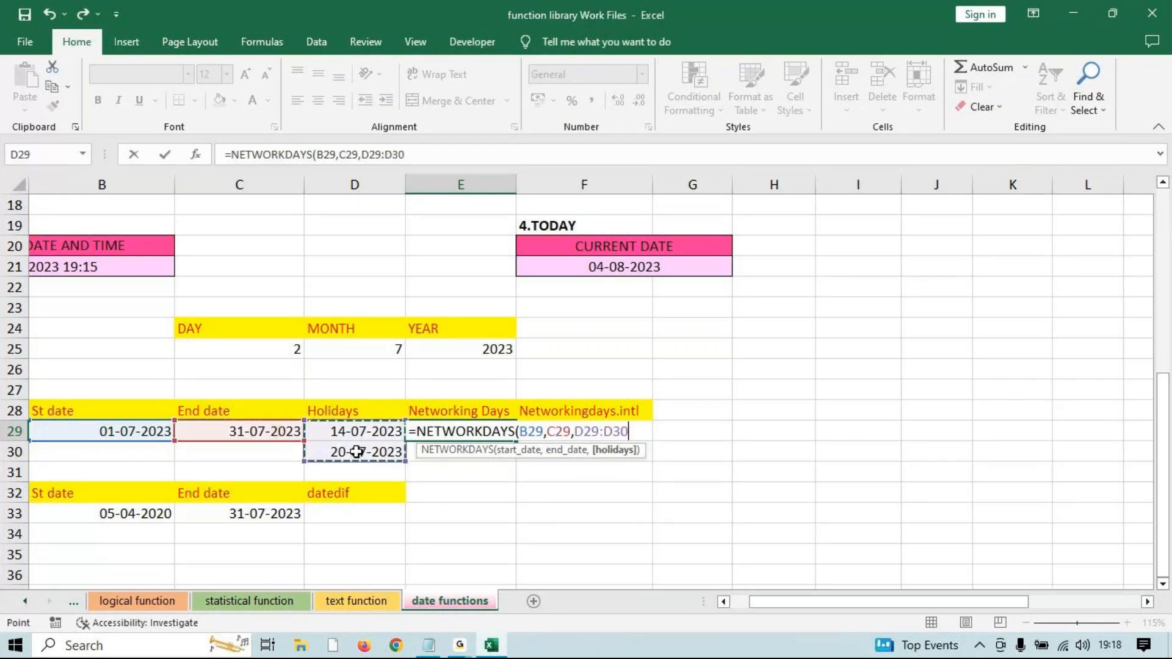
{"action": "type", "text": ")"}
{"action": "key", "text": "Return"}
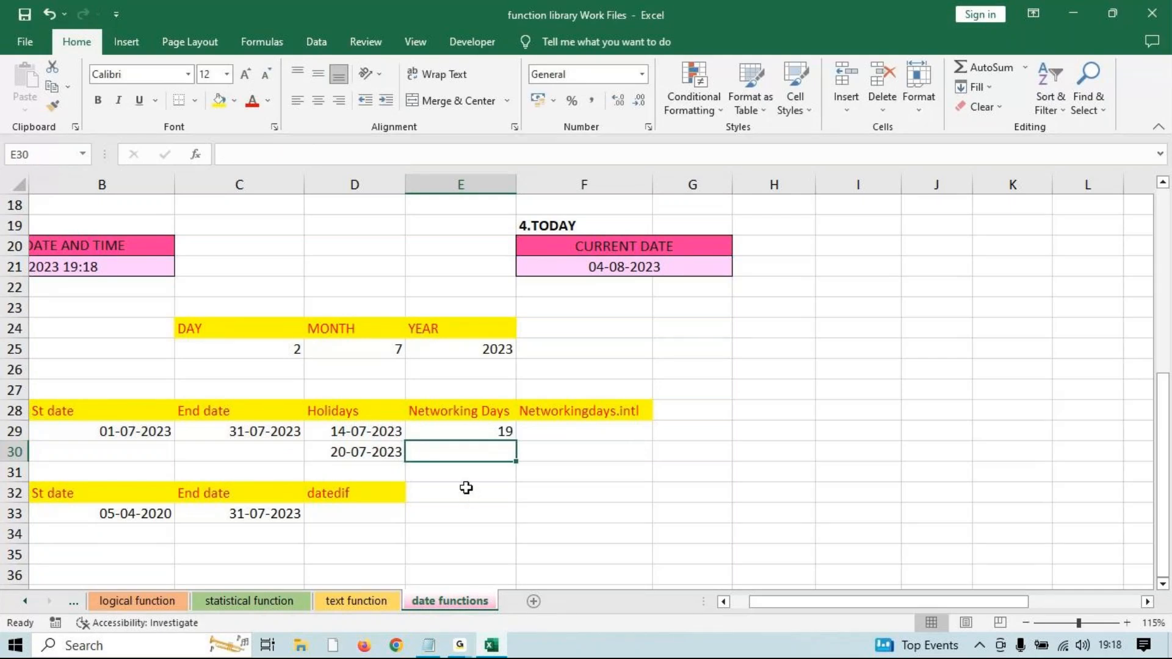
Re-edit the E29 formula to reselect holidays D29:D30, giving 19 workdays.
{"action": "left_click", "coordinate": [476, 432]}
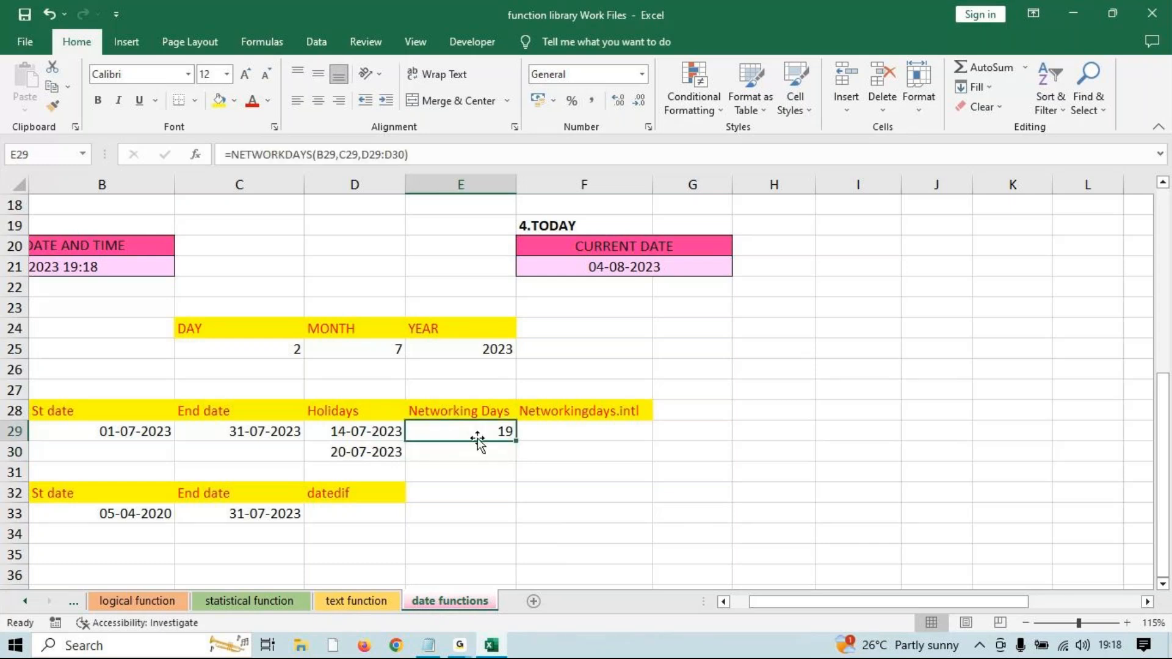
{"action": "double_click", "coordinate": [478, 440]}
{"action": "key", "text": "BackSpace"}
{"action": "key", "text": "BackSpace"}
{"action": "key", "text": "BackSpace"}
{"action": "key", "text": "BackSpace"}
{"action": "key", "text": "BackSpace"}
{"action": "key", "text": "BackSpace"}
{"action": "key", "text": "BackSpace"}
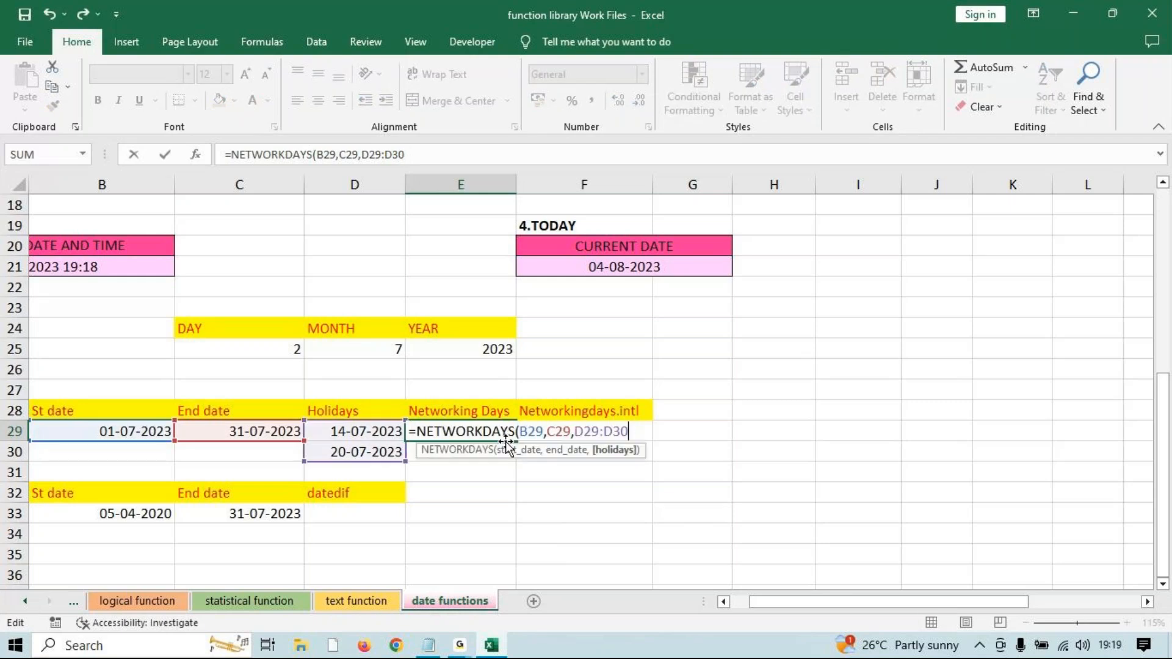
{"action": "key", "text": "BackSpace"}
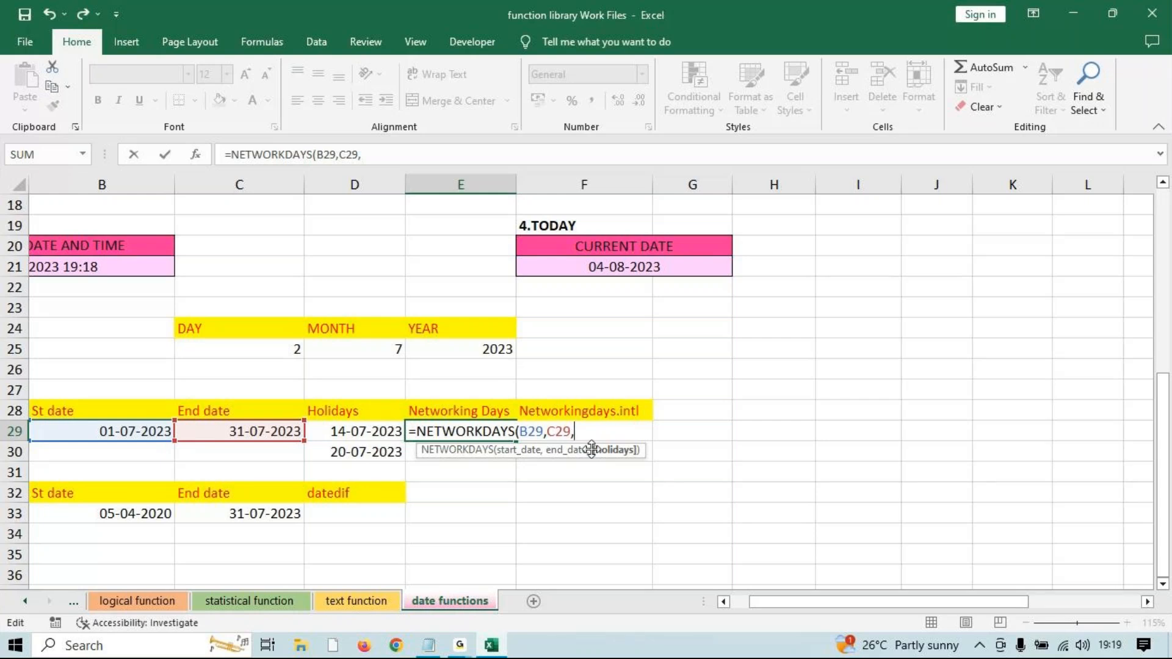
{"action": "left_click_drag", "start_coordinate": [337, 431], "coordinate": [335, 450]}
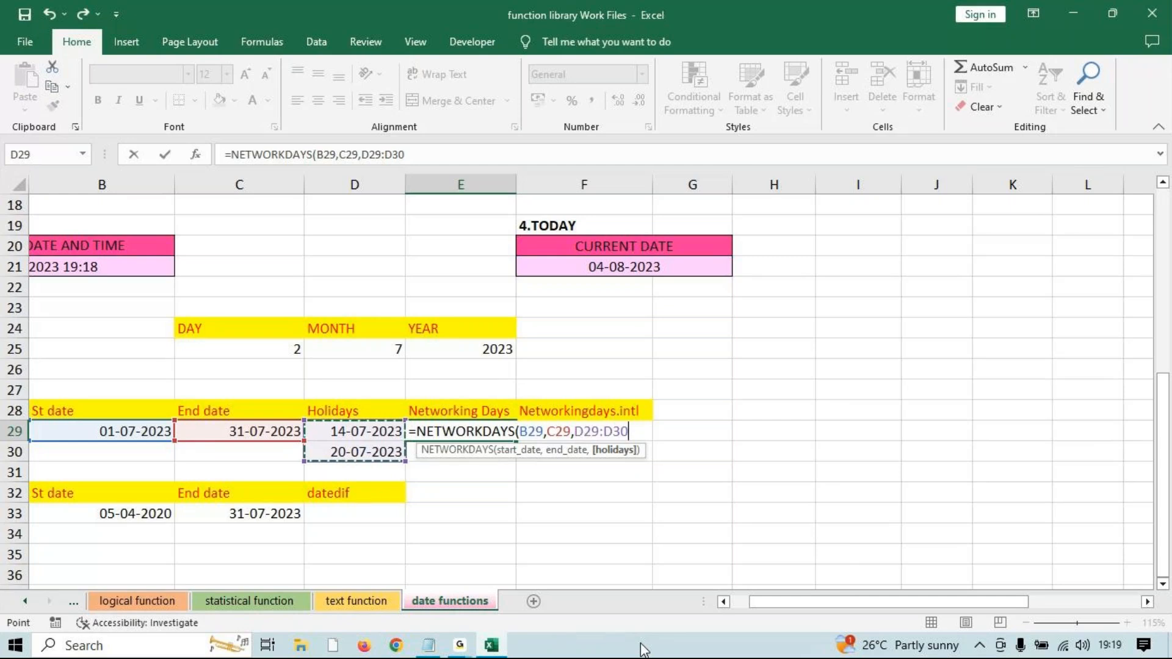
{"action": "key", "text": "Return"}
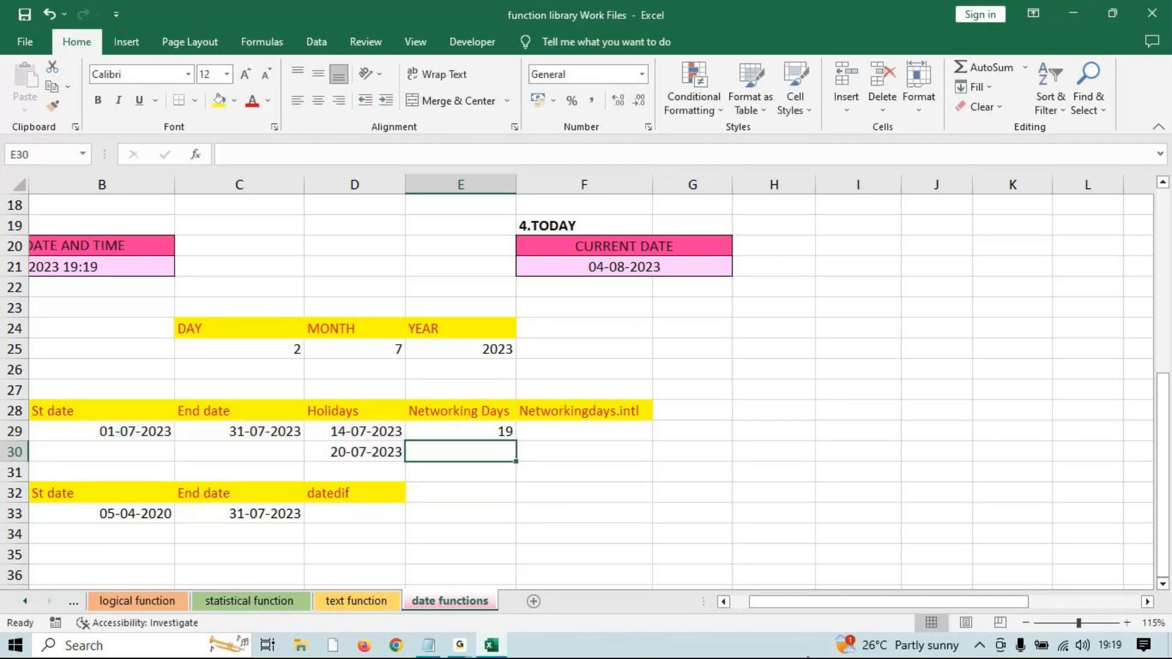
Enter the check sum =19+2+10 in H27, showing 31.
{"action": "left_click", "coordinate": [461, 645]}
{"action": "left_click", "coordinate": [490, 623]}
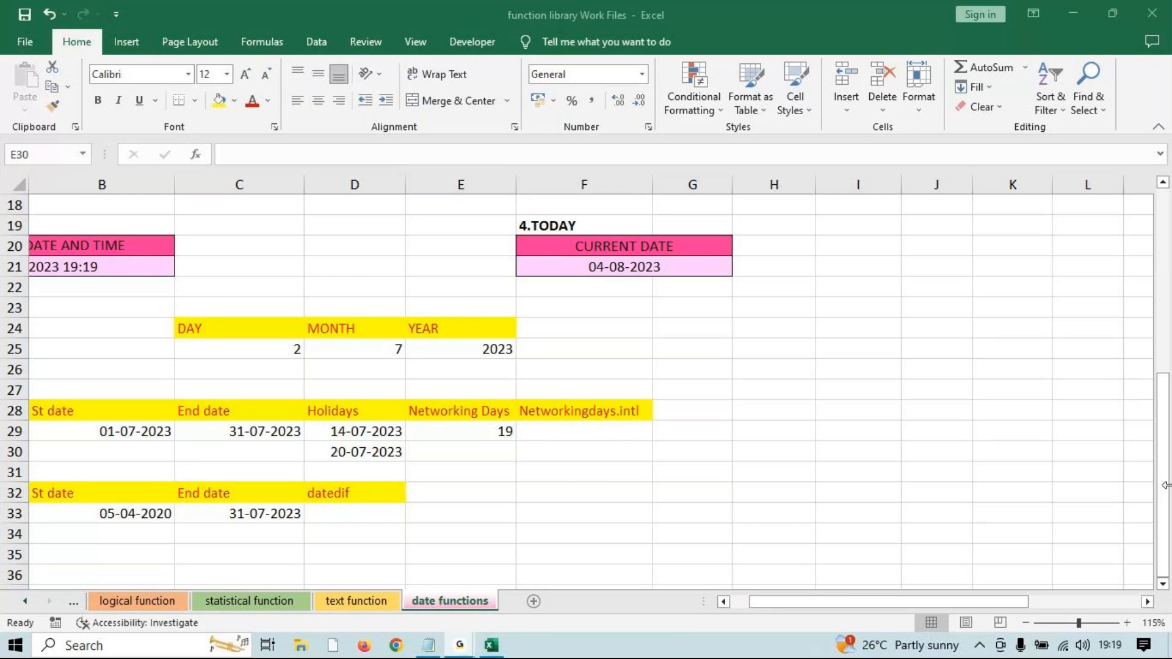
{"action": "left_click", "coordinate": [1075, 9]}
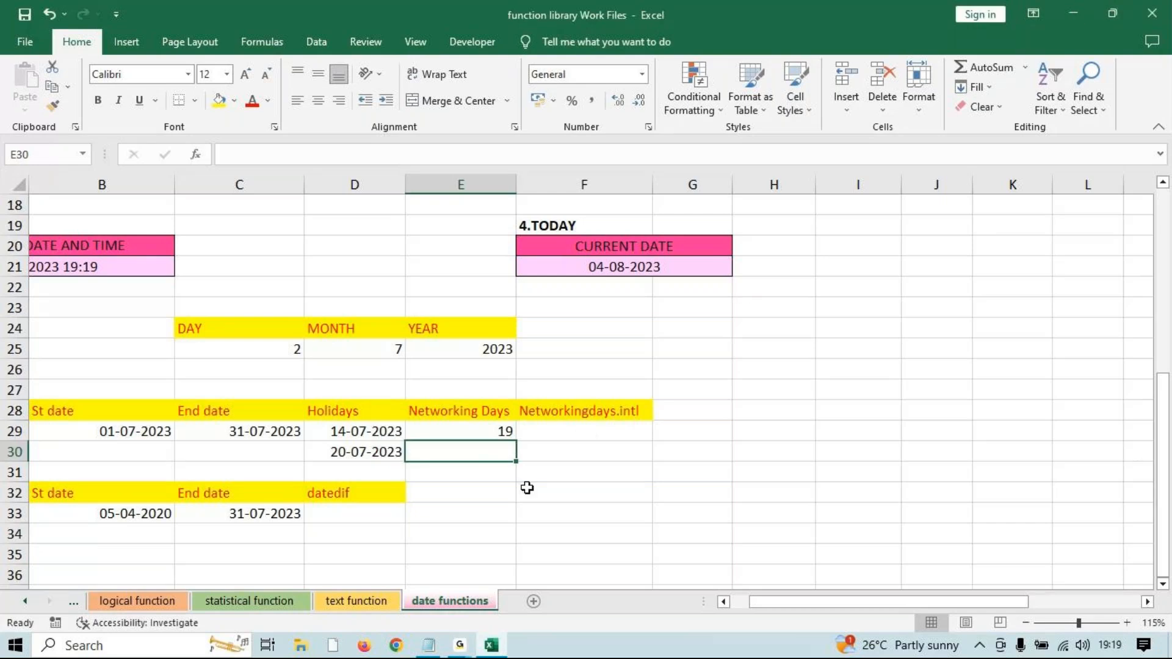
{"action": "left_click", "coordinate": [760, 382]}
{"action": "type", "text": "1"}
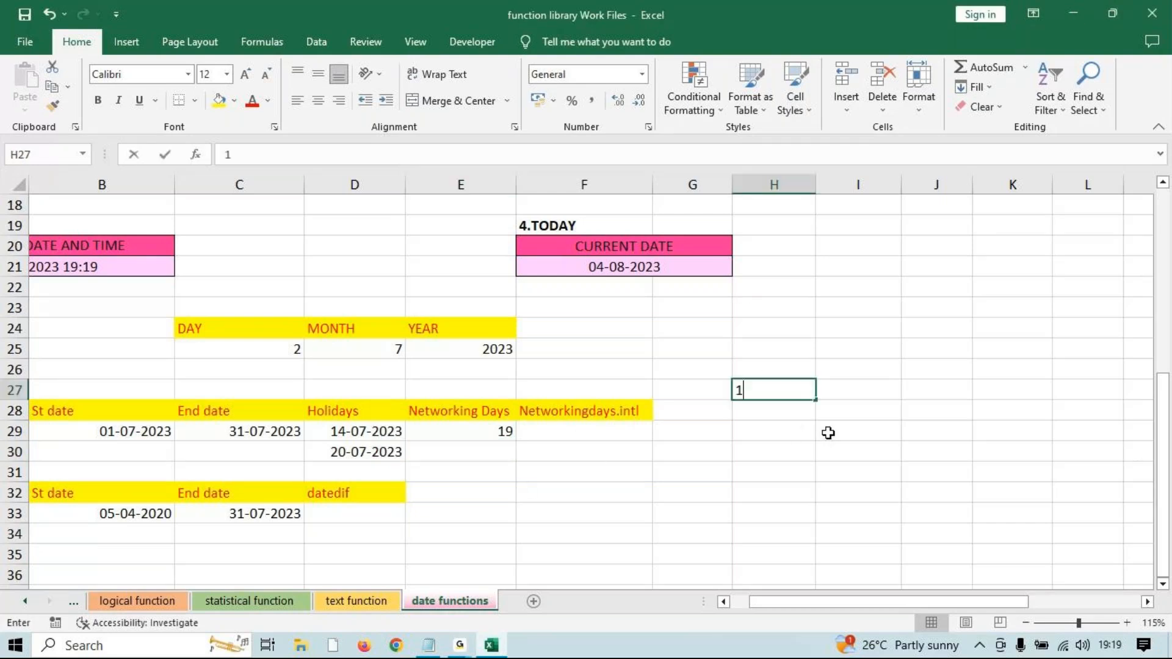
{"action": "type", "text": "9+"}
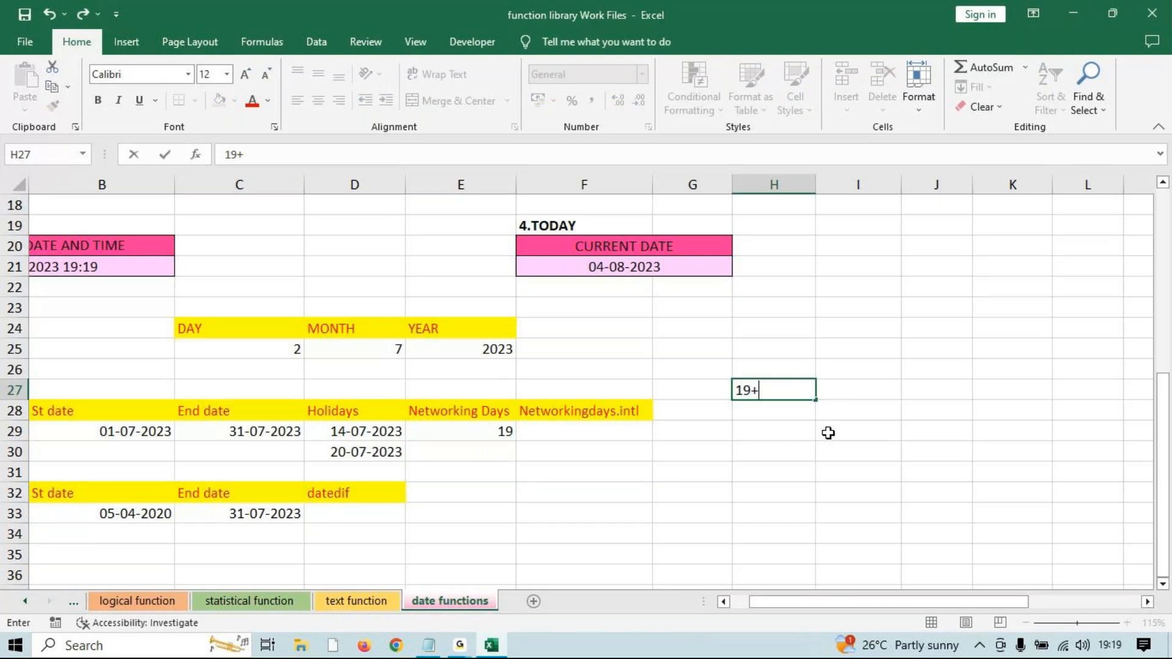
{"action": "key", "text": "BackSpace"}
{"action": "key", "text": "BackSpace"}
{"action": "key", "text": "BackSpace"}
{"action": "type", "text": "=1"}
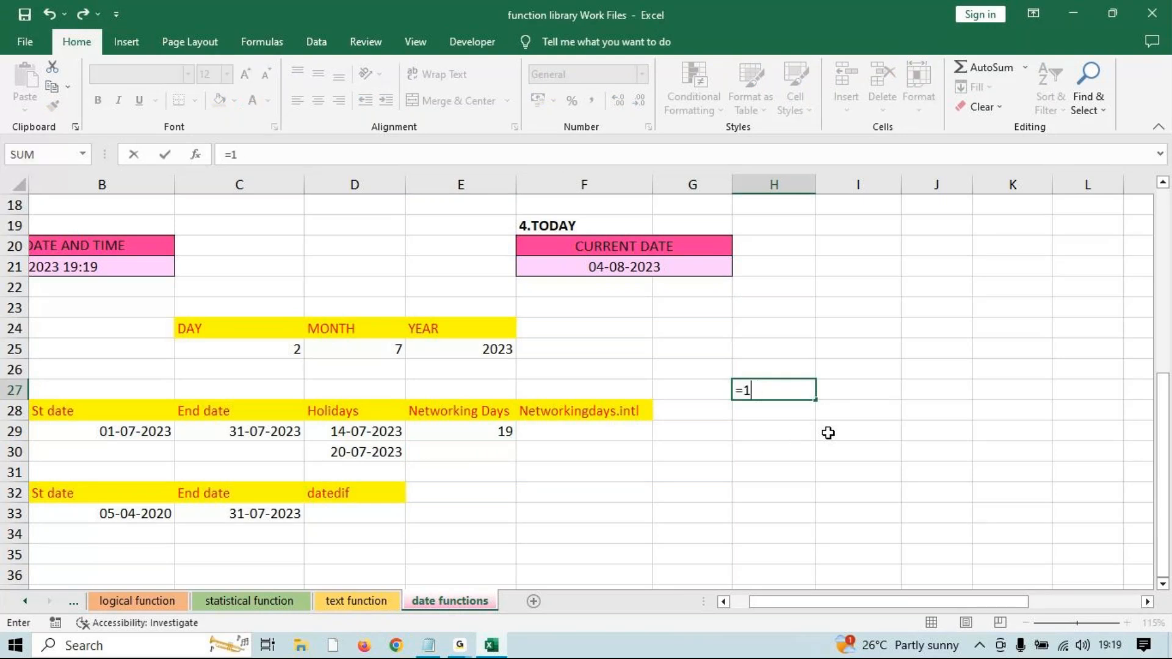
{"action": "type", "text": "9+2"}
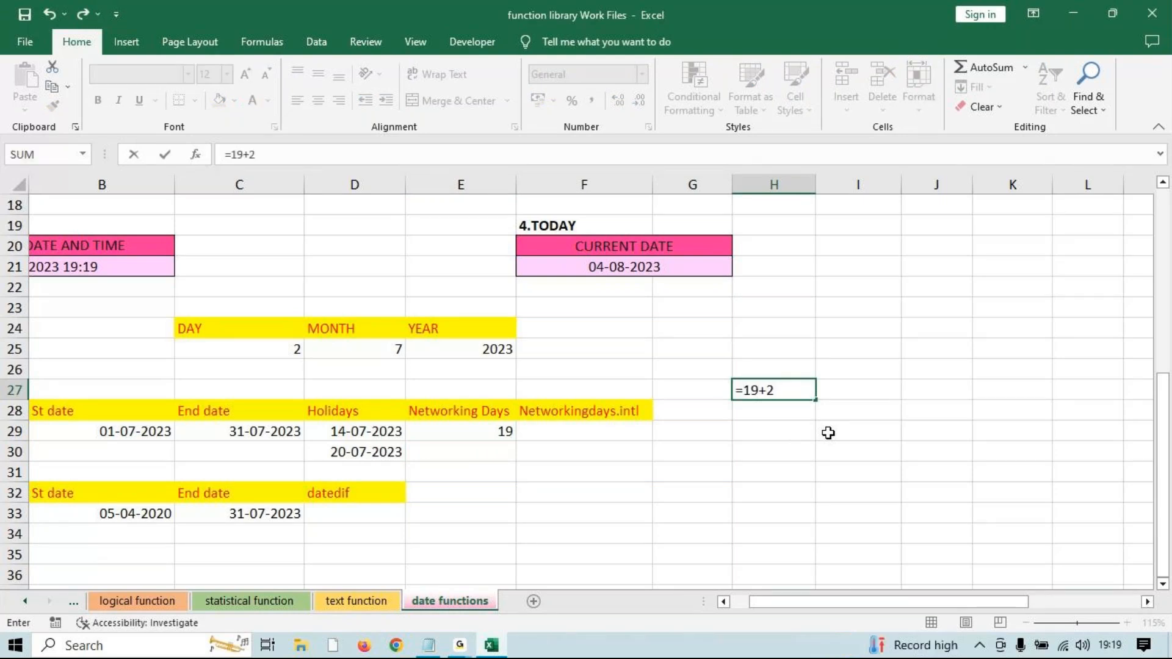
{"action": "type", "text": "+"}
{"action": "type", "text": "10"}
{"action": "key", "text": "Return"}
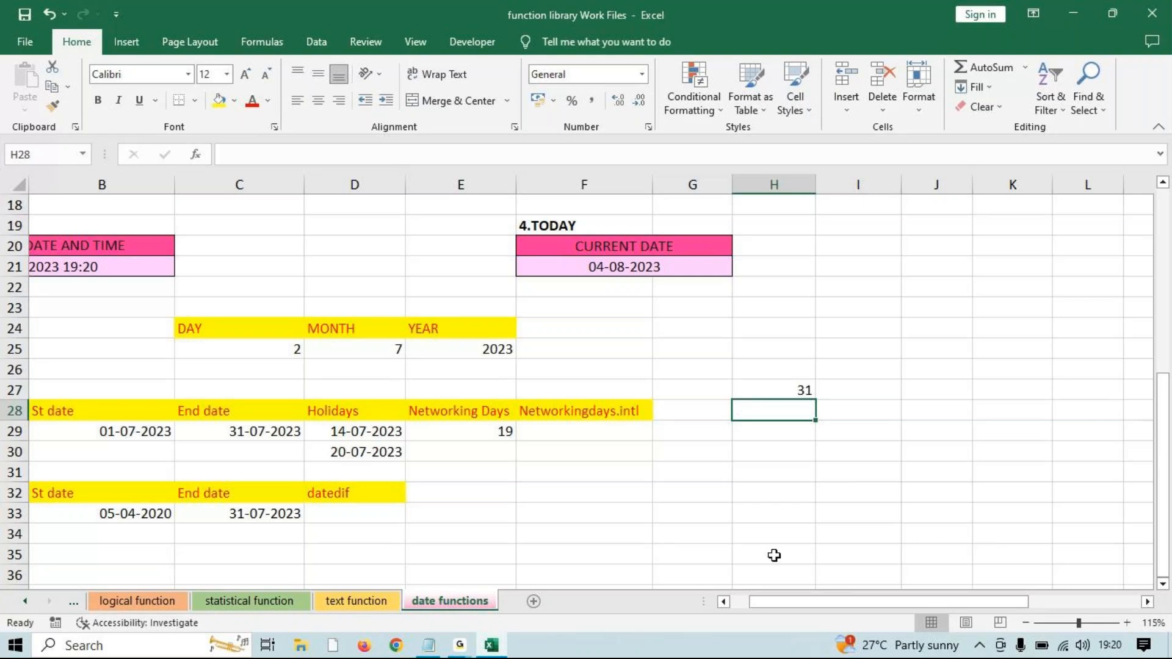
{"action": "left_click", "coordinate": [532, 601]}
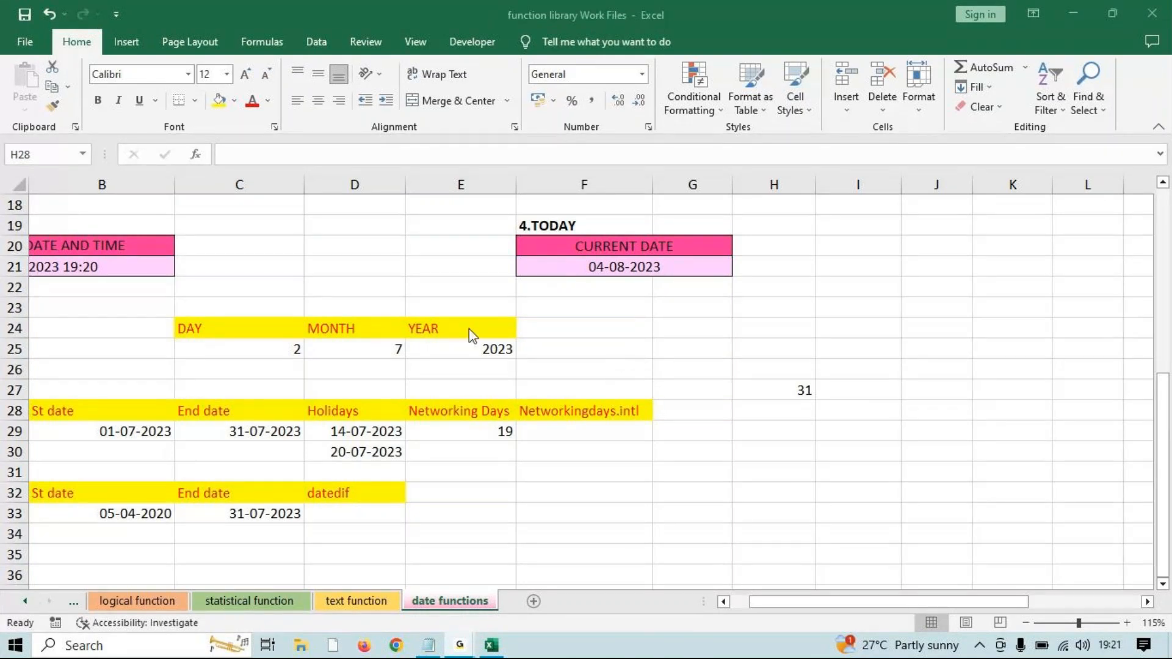
{"action": "left_click", "coordinate": [1075, 19]}
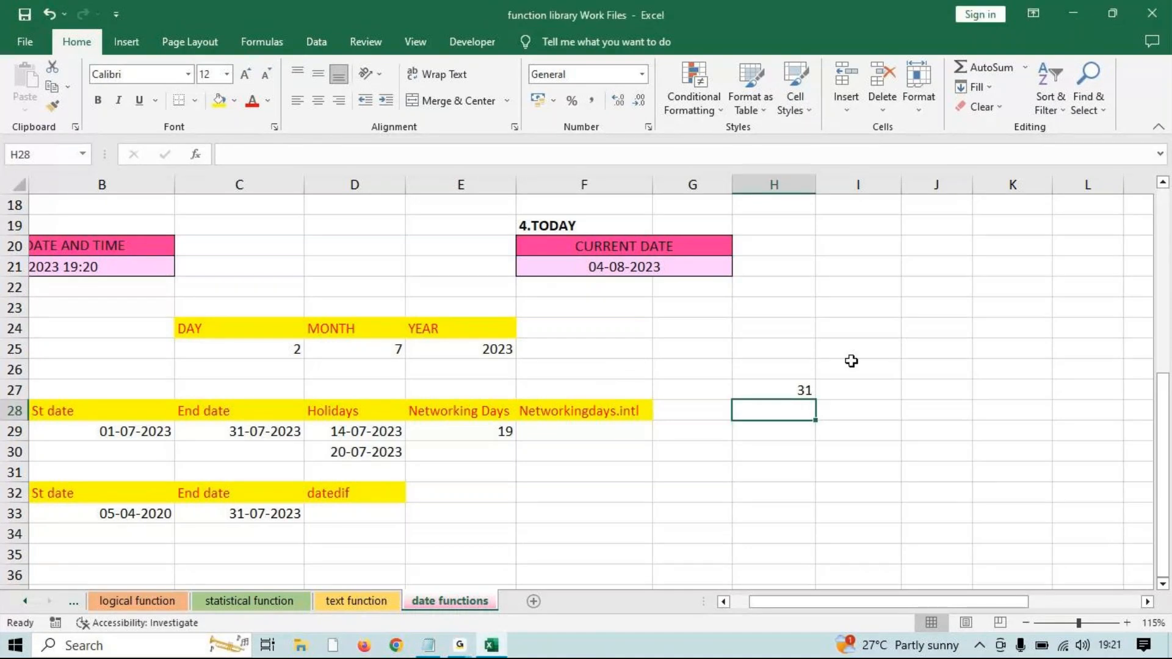
{"action": "left_click", "coordinate": [592, 434]}
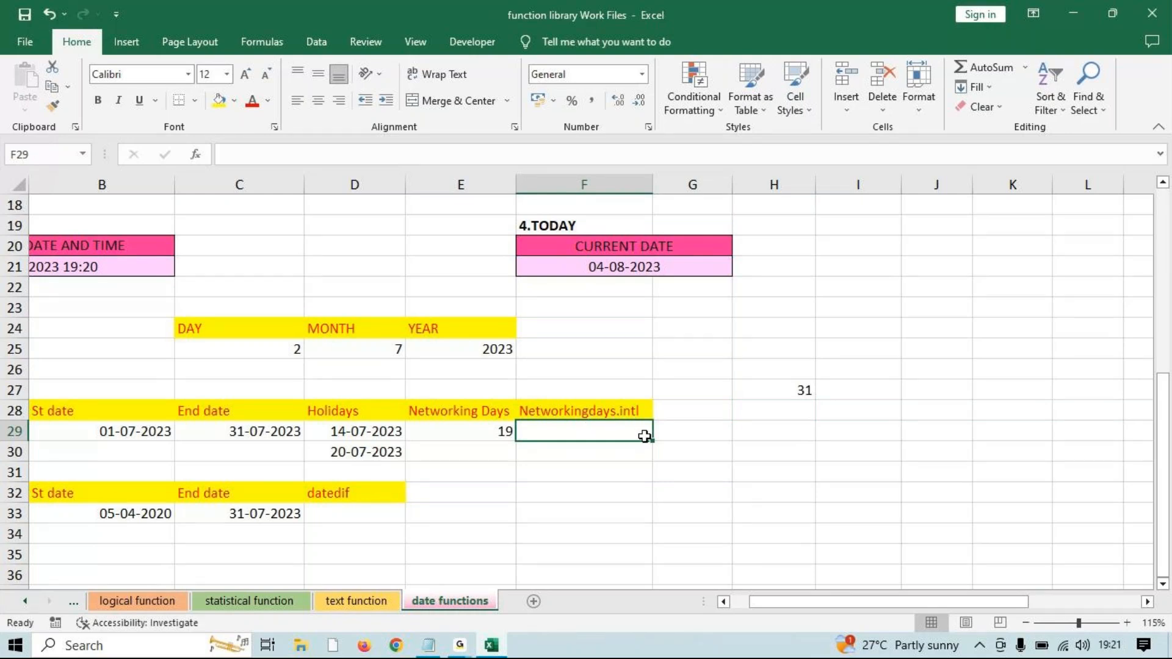
Start =NETWORKDAYS.INTL in F29 with B29 as start and C29 as end date.
{"action": "type", "text": "=net"}
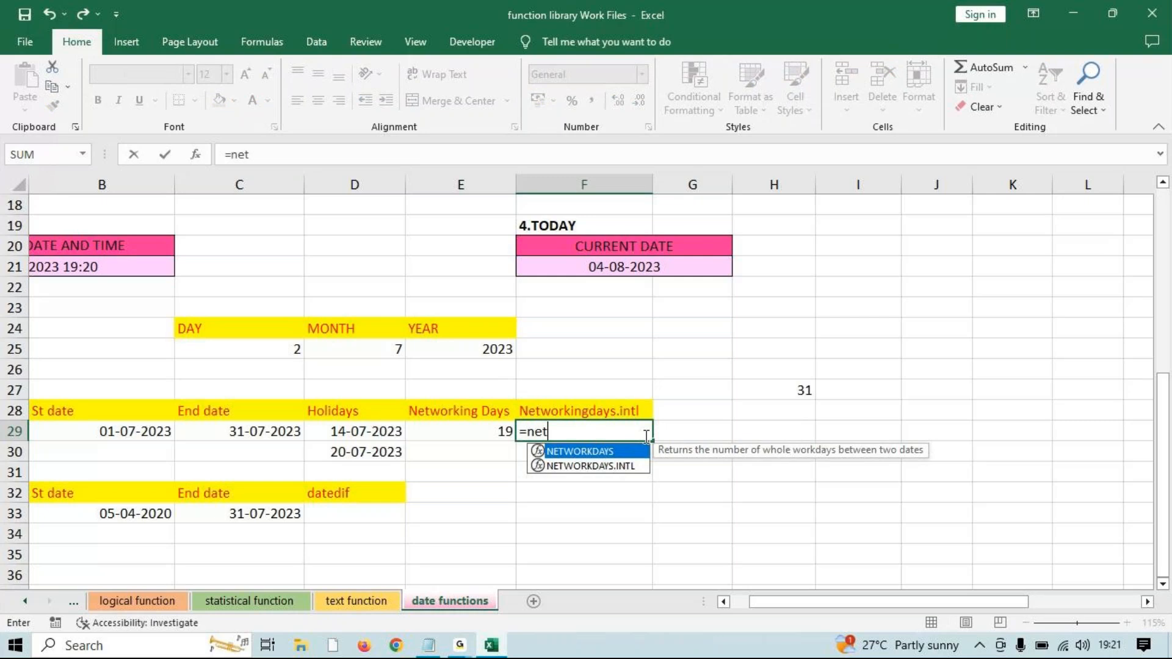
{"action": "key", "text": "Down"}
{"action": "key", "text": "Tab"}
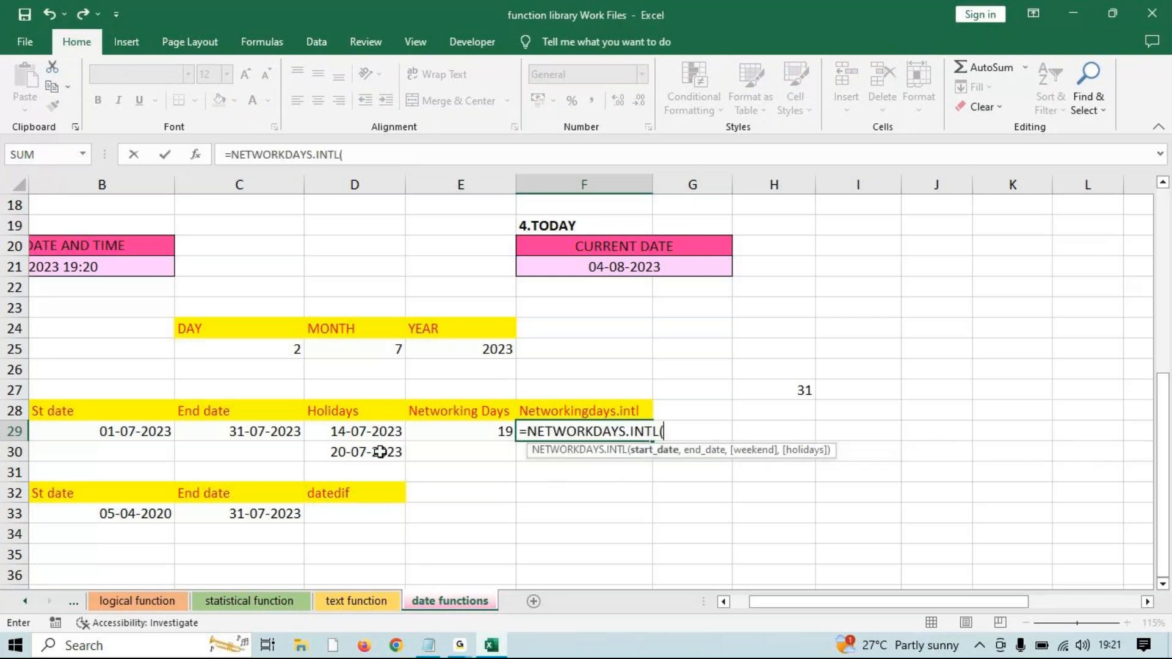
{"action": "left_click", "coordinate": [143, 425]}
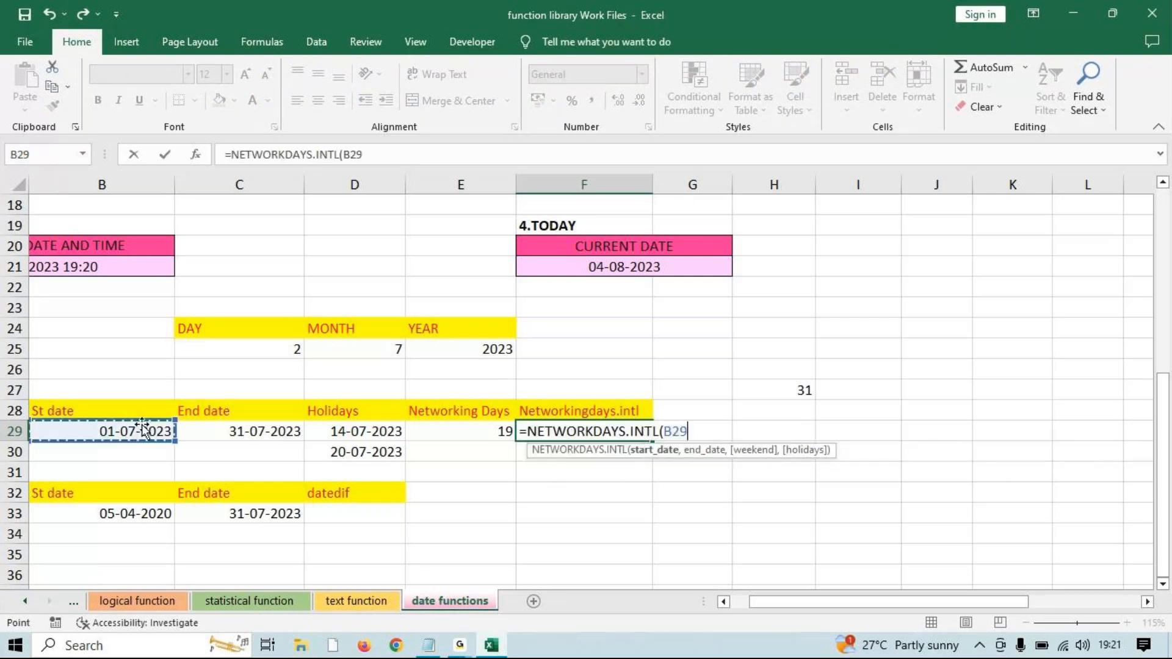
{"action": "type", "text": ","}
{"action": "left_click", "coordinate": [215, 429]}
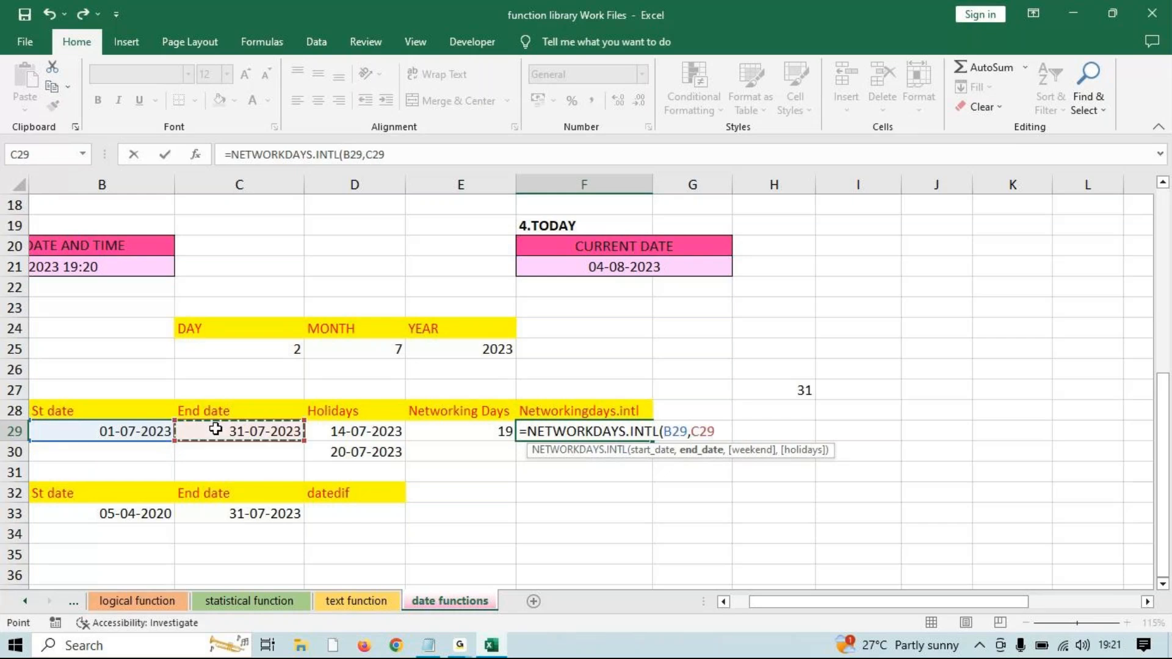
{"action": "type", "text": ","}
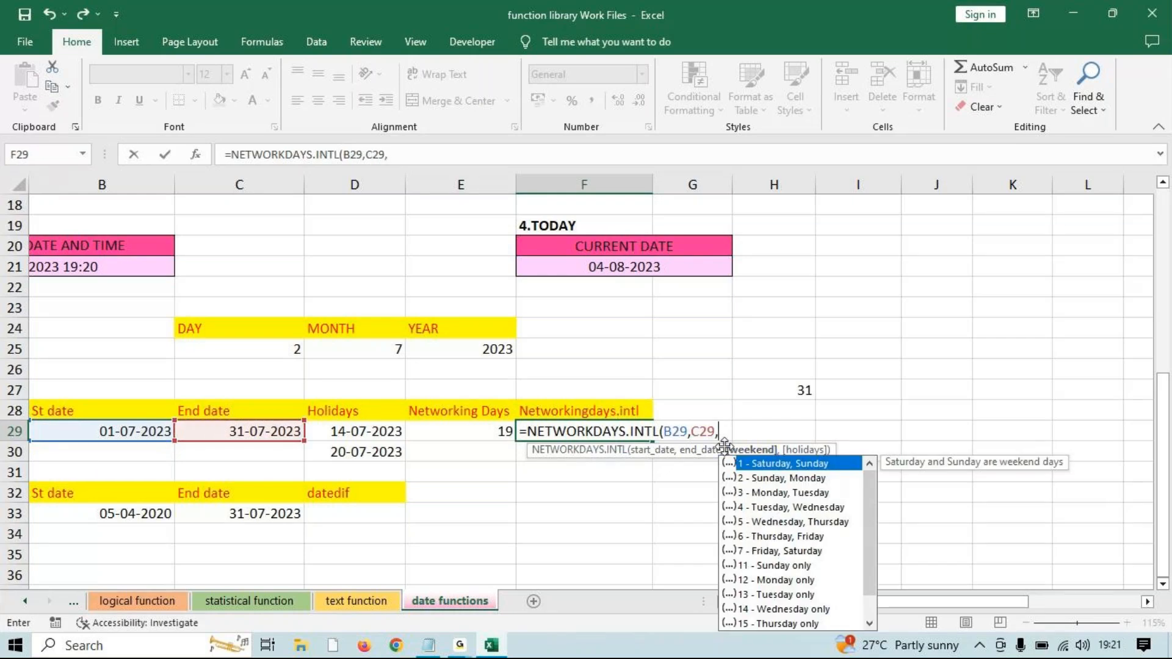
Add weekend code 11 (Sunday only) and holidays D29:D30, returning 24 workdays.
{"action": "key", "text": "Down"}
{"action": "key", "text": "Down"}
{"action": "key", "text": "Down"}
{"action": "key", "text": "Down"}
{"action": "key", "text": "Down"}
{"action": "key", "text": "Down"}
{"action": "key", "text": "Down"}
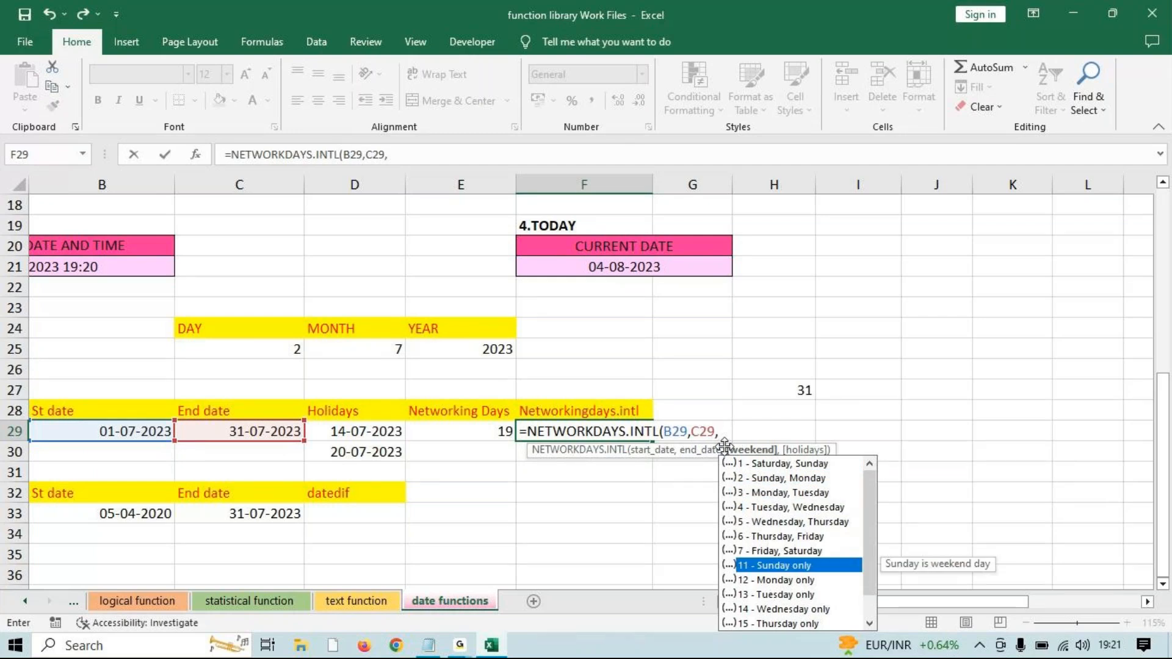
{"action": "key", "text": "Tab"}
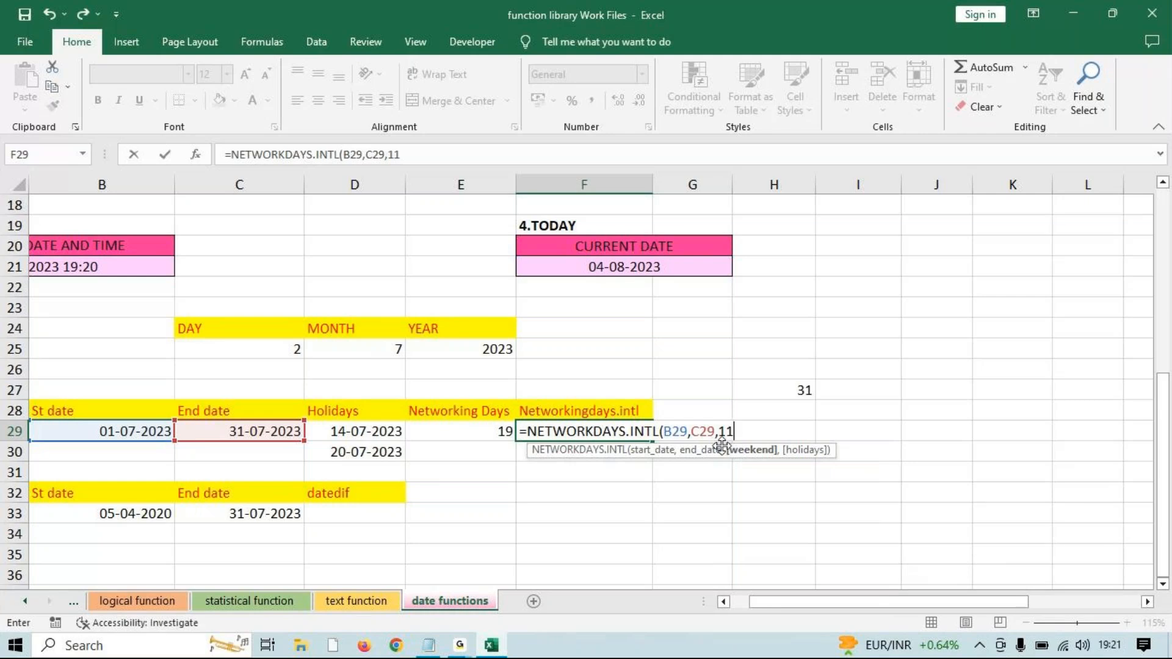
{"action": "type", "text": ","}
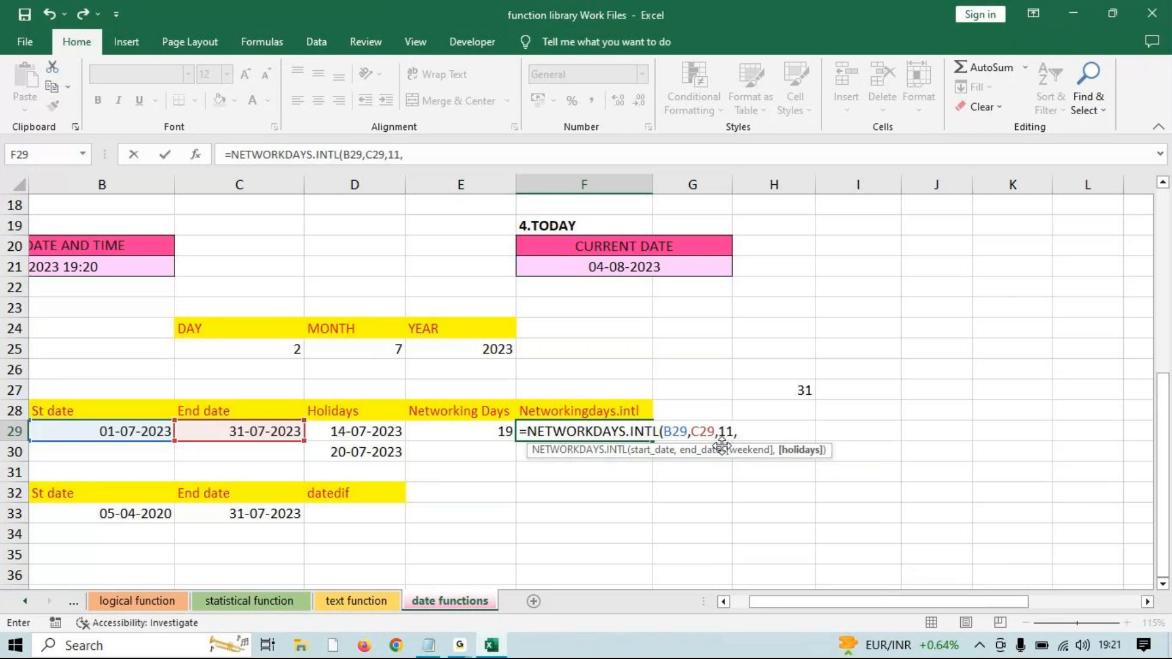
{"action": "left_click_drag", "start_coordinate": [397, 433], "coordinate": [365, 447]}
{"action": "type", "text": ")"}
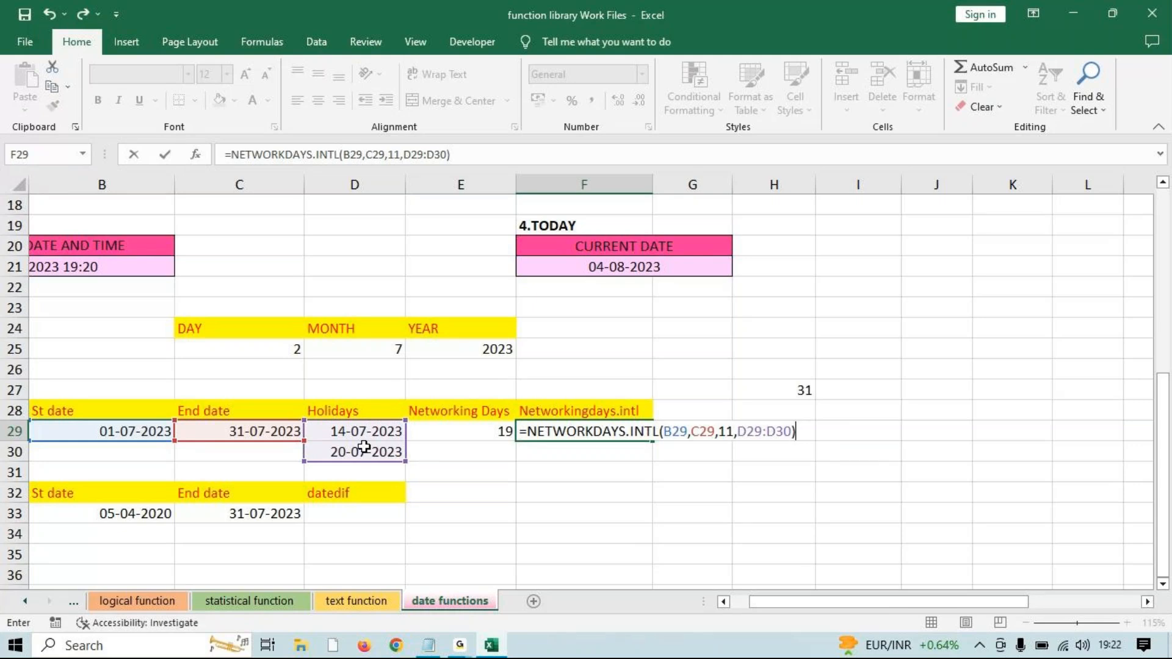
{"action": "key", "text": "Return"}
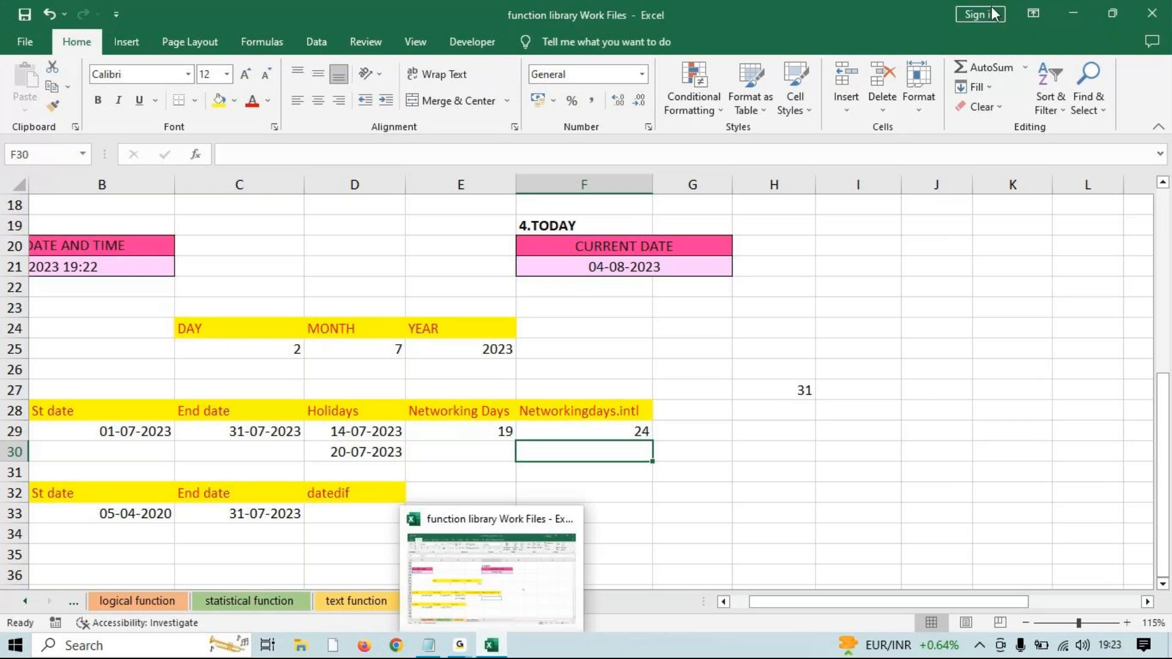
{"action": "left_click", "coordinate": [464, 645]}
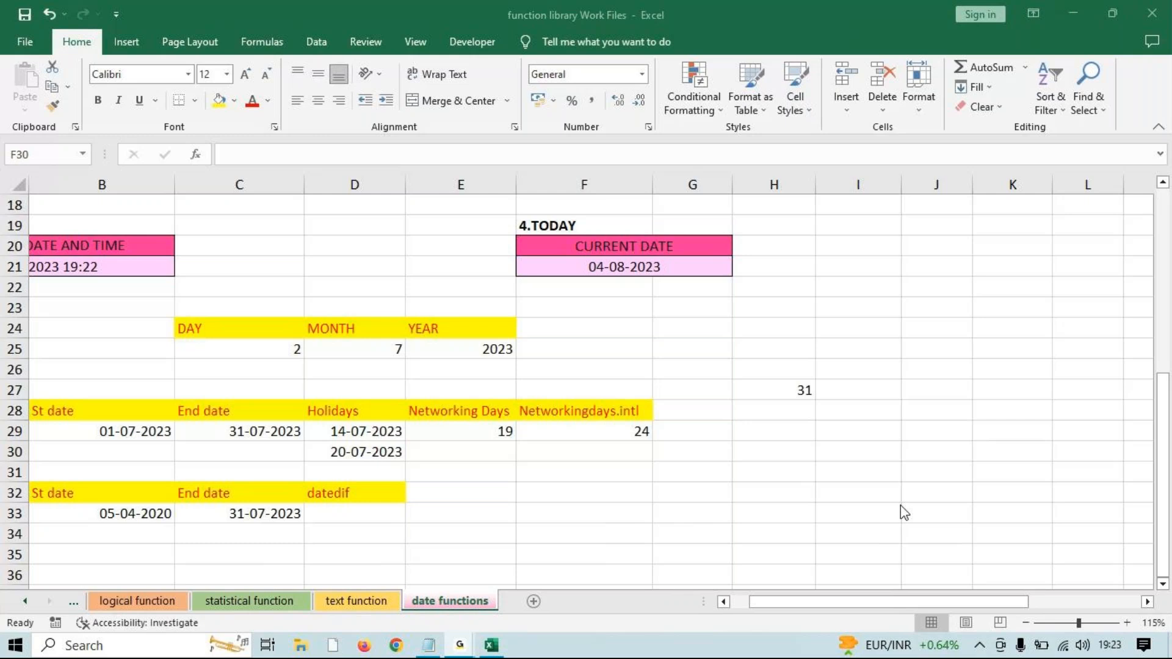
{"action": "left_click", "coordinate": [261, 413]}
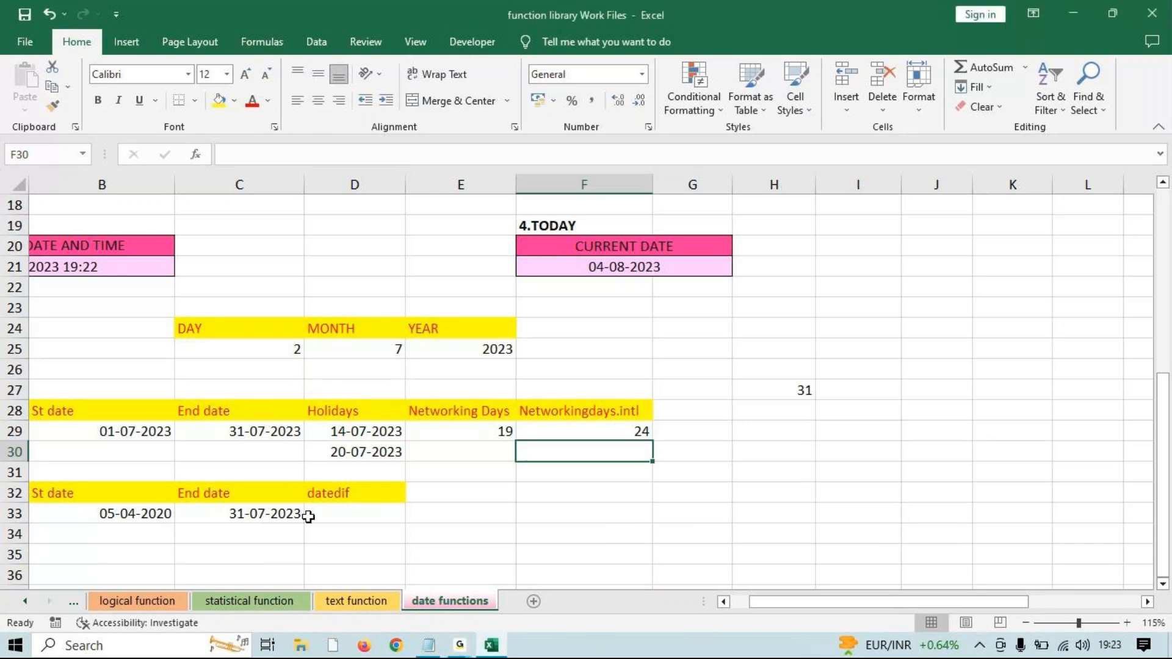
Begin a =DATEDIF( formula in D33 with B33 as the start date.
{"action": "left_click", "coordinate": [330, 517]}
{"action": "scroll", "coordinate": [366, 510], "scroll_direction": "down", "scroll_amount": 2}
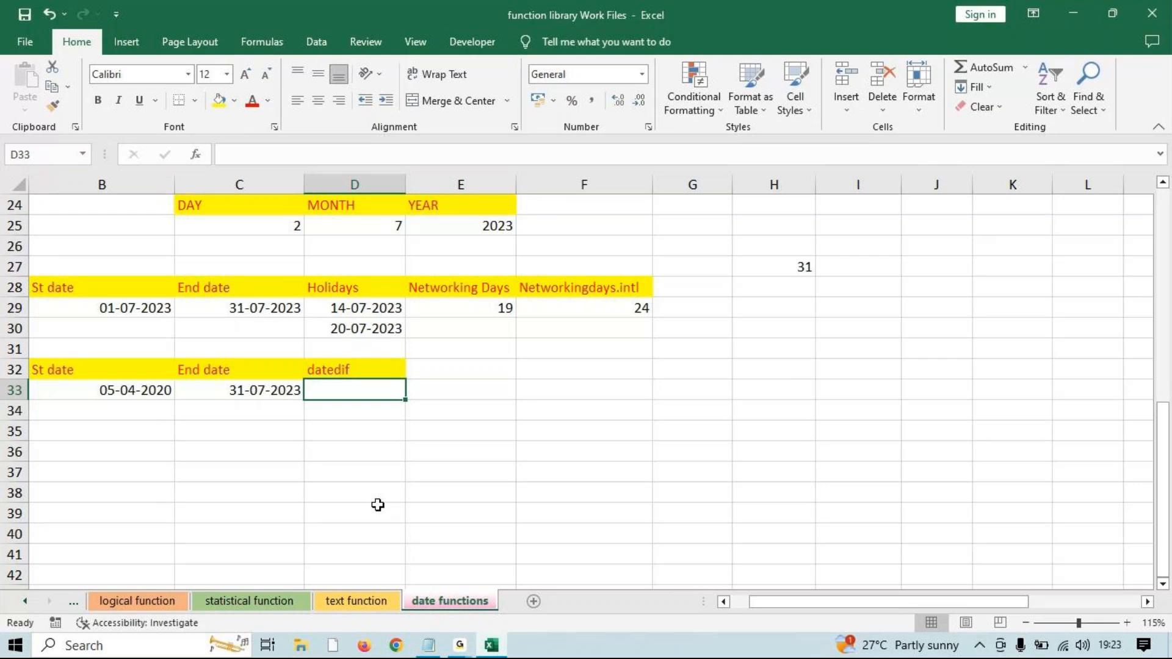
{"action": "type", "text": "=date"}
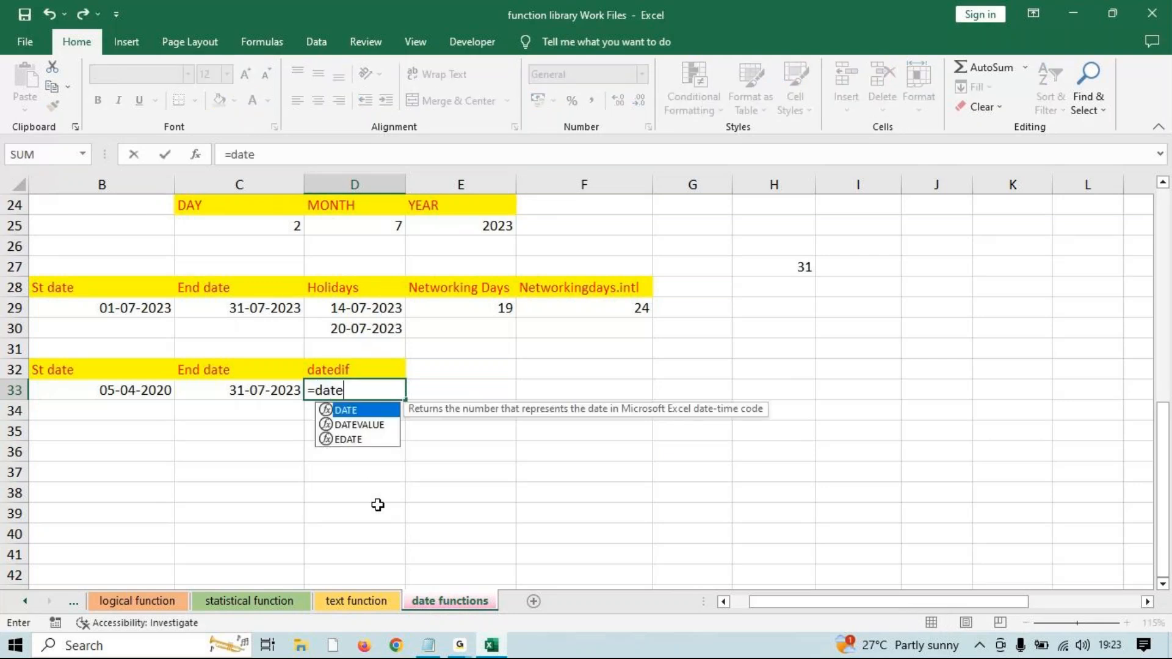
{"action": "type", "text": "di"}
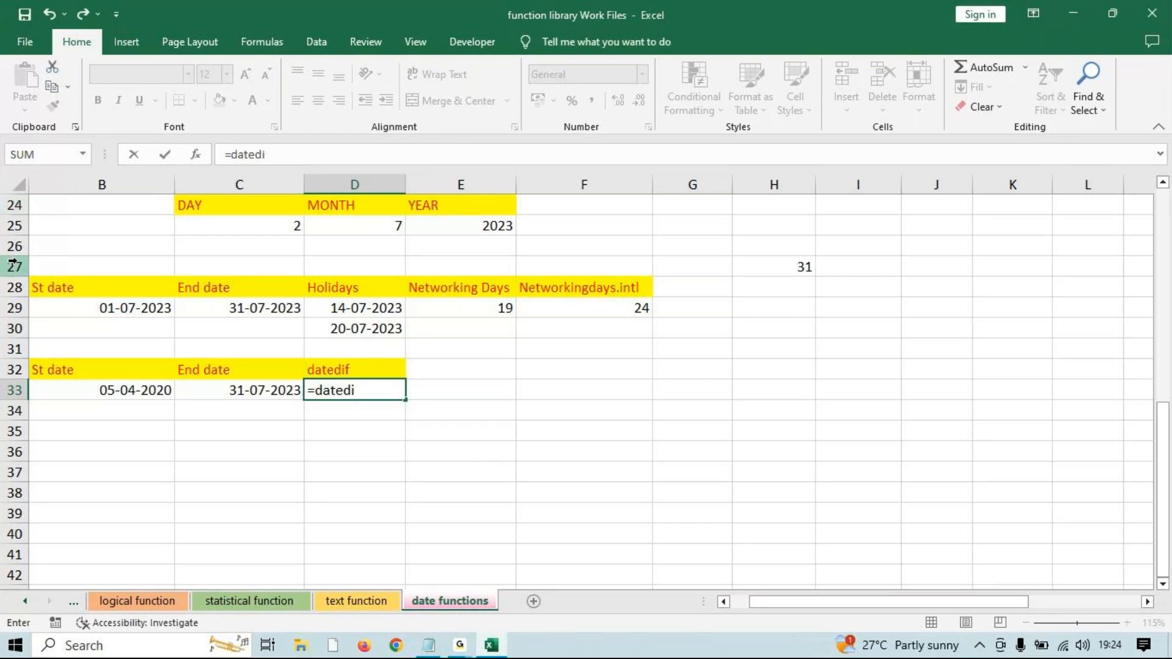
{"action": "type", "text": "fr"}
{"action": "key", "text": "BackSpace"}
{"action": "type", "text": "("}
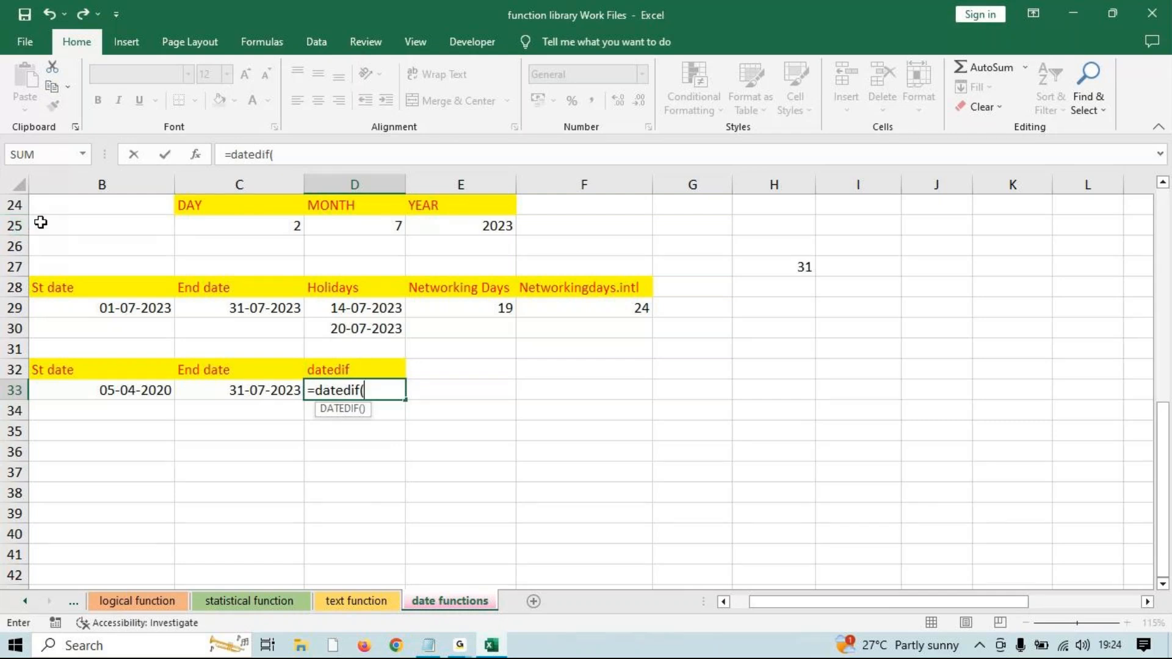
{"action": "left_click", "coordinate": [164, 386]}
Complete =DATEDIF(B33,C33,"d") in D33, returning 1212 days.
{"action": "type", "text": ","}
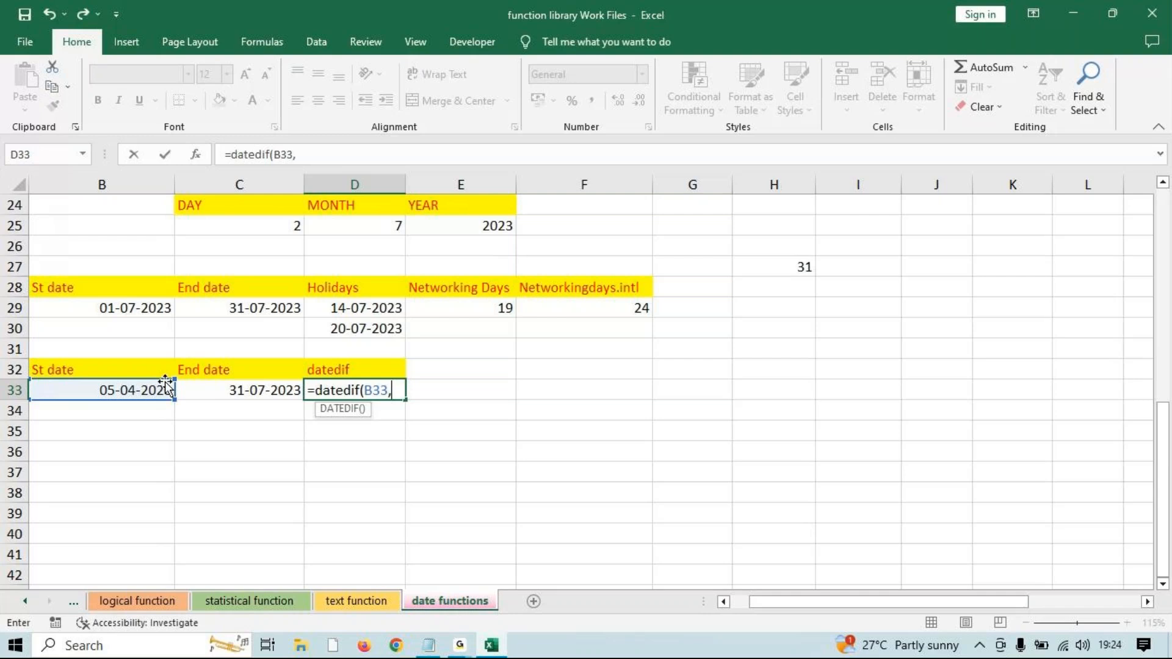
{"action": "left_click", "coordinate": [240, 385]}
{"action": "type", "text": ","}
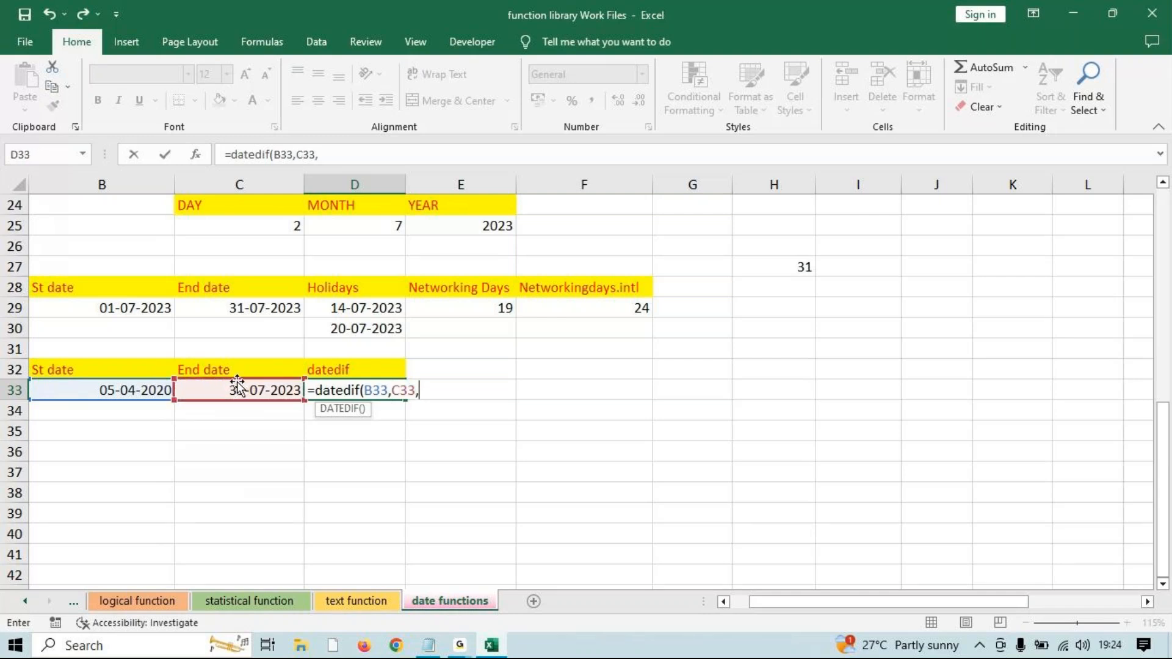
{"action": "type", "text": "\"d\")"}
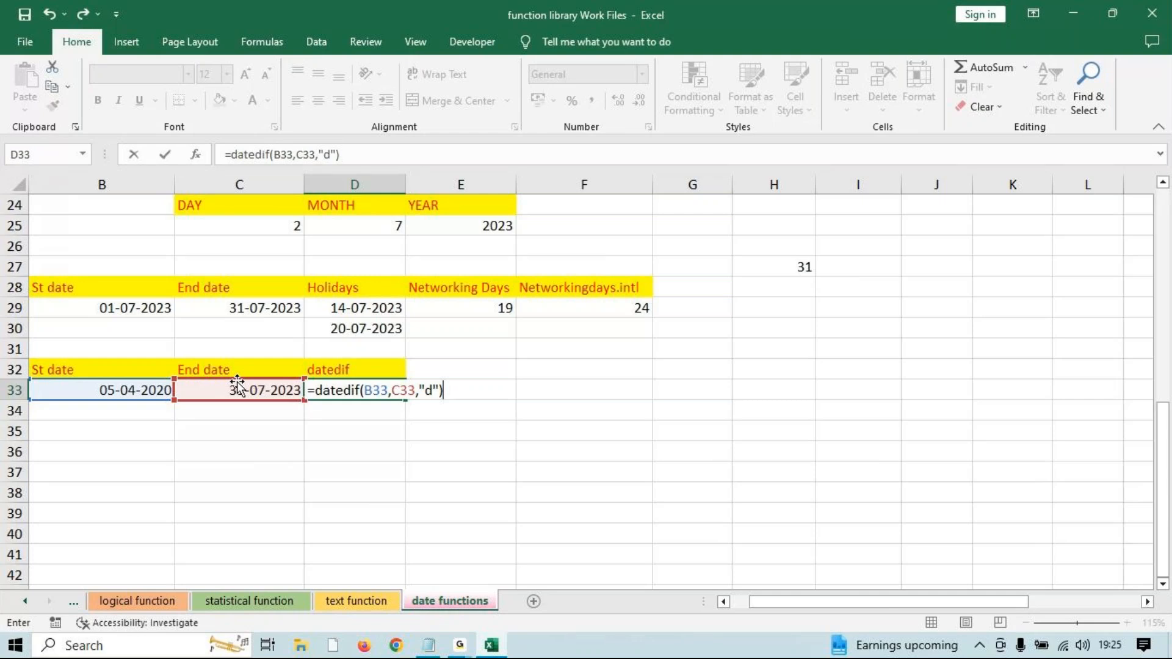
{"action": "mouse_move", "coordinate": [459, 646]}
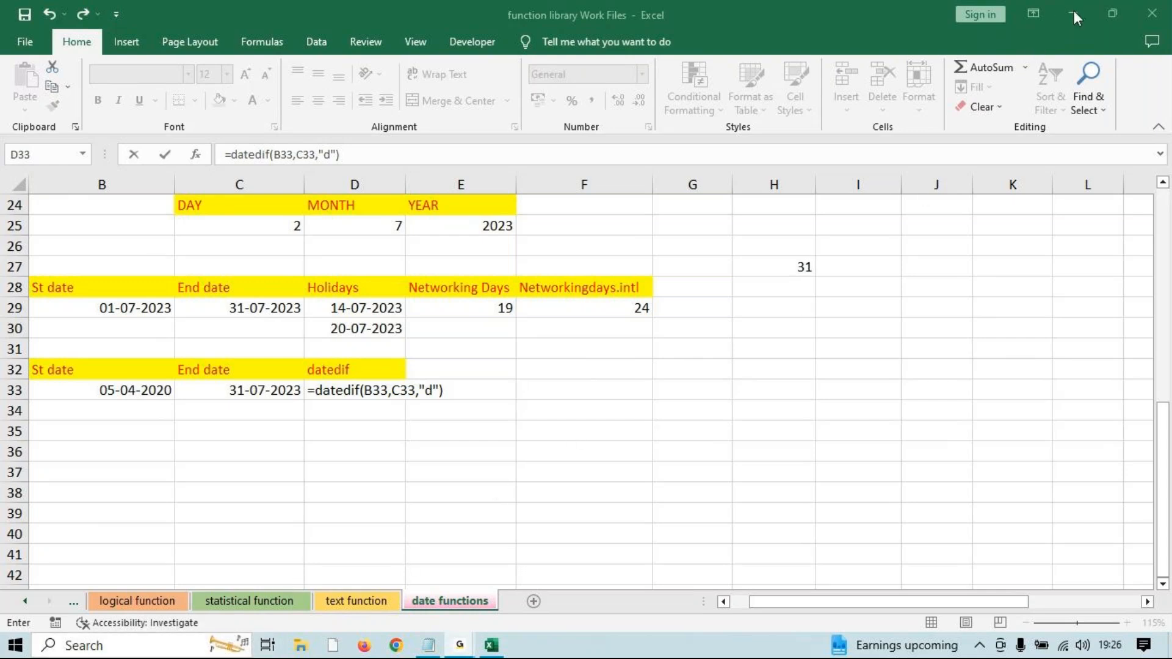
{"action": "left_click", "coordinate": [464, 647]}
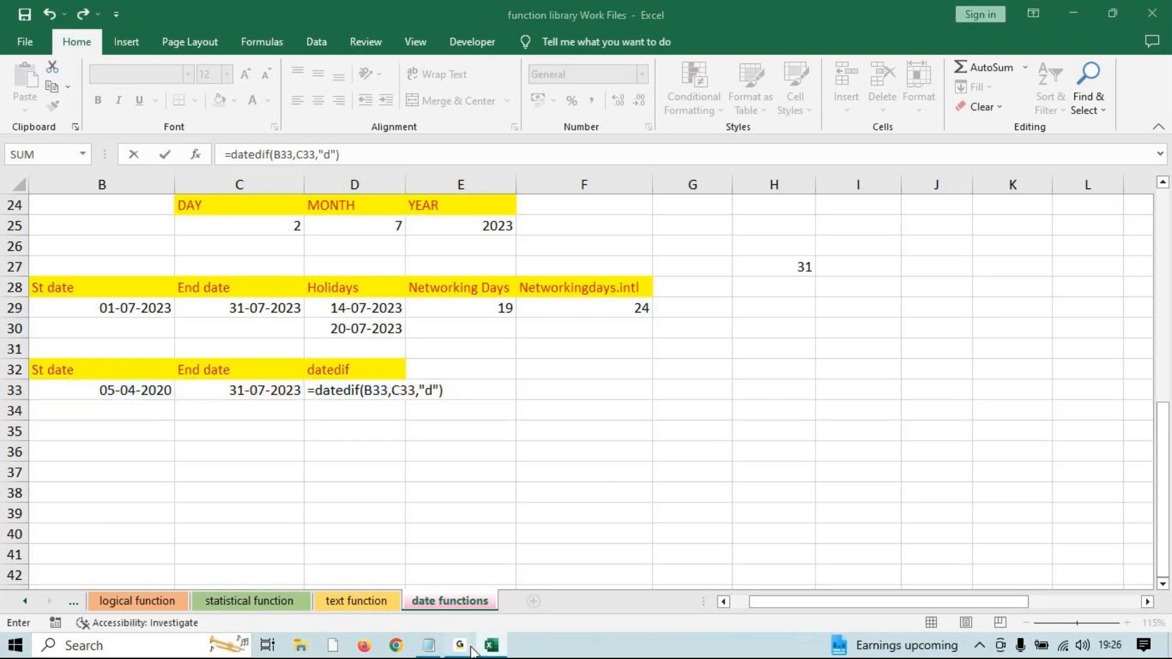
{"action": "left_click", "coordinate": [533, 598]}
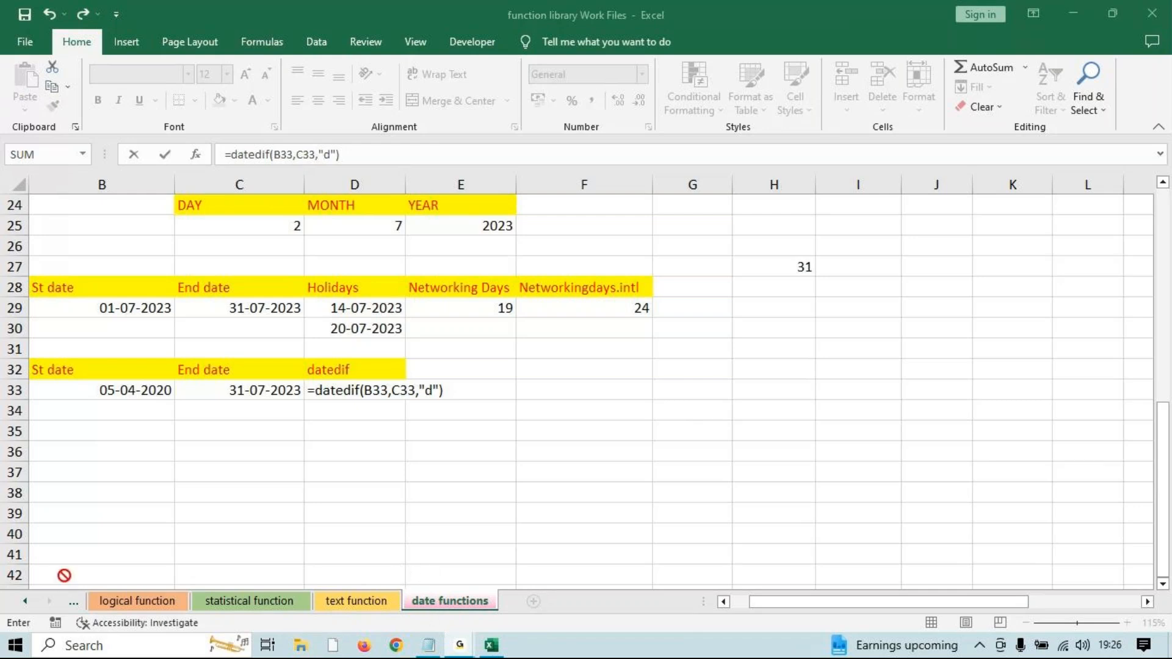
{"action": "key", "text": "Return"}
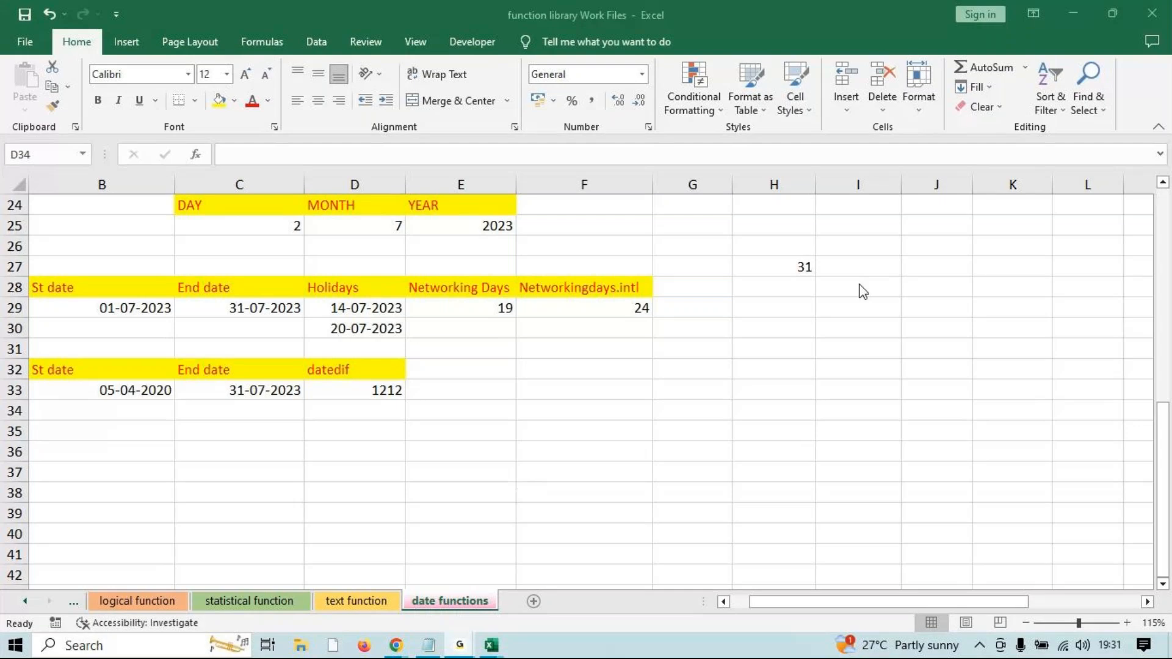
Enter =DATEDIF(B33,C33,"D") in F33, also returning 1212 days.
{"action": "left_click", "coordinate": [1074, 17]}
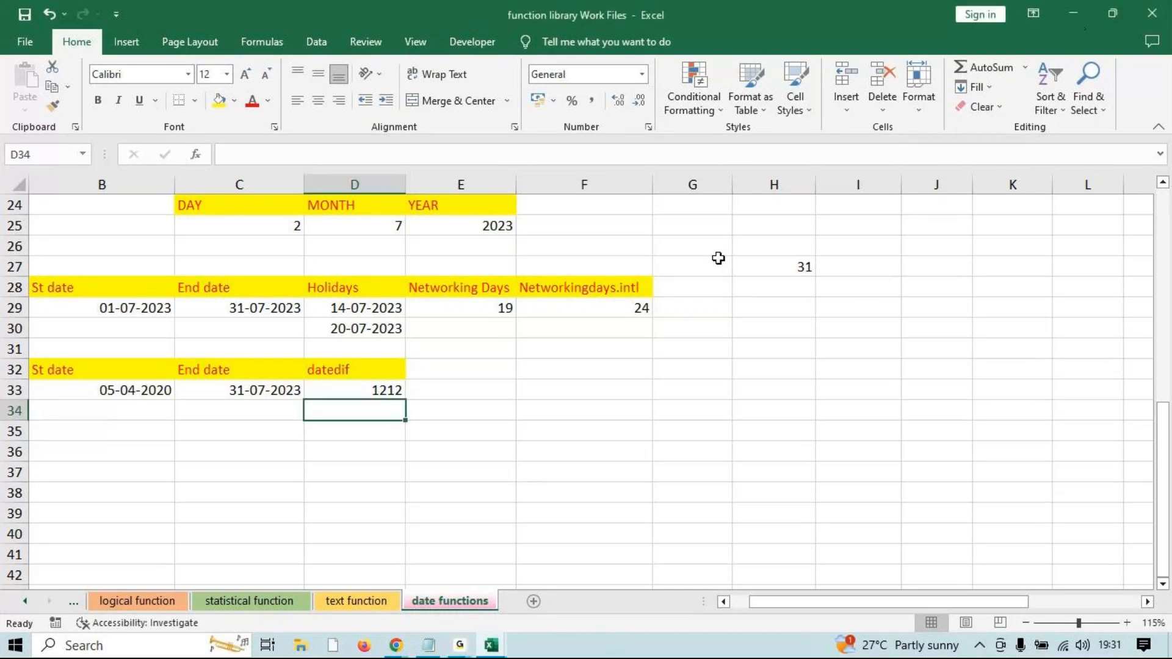
{"action": "left_click", "coordinate": [383, 390]}
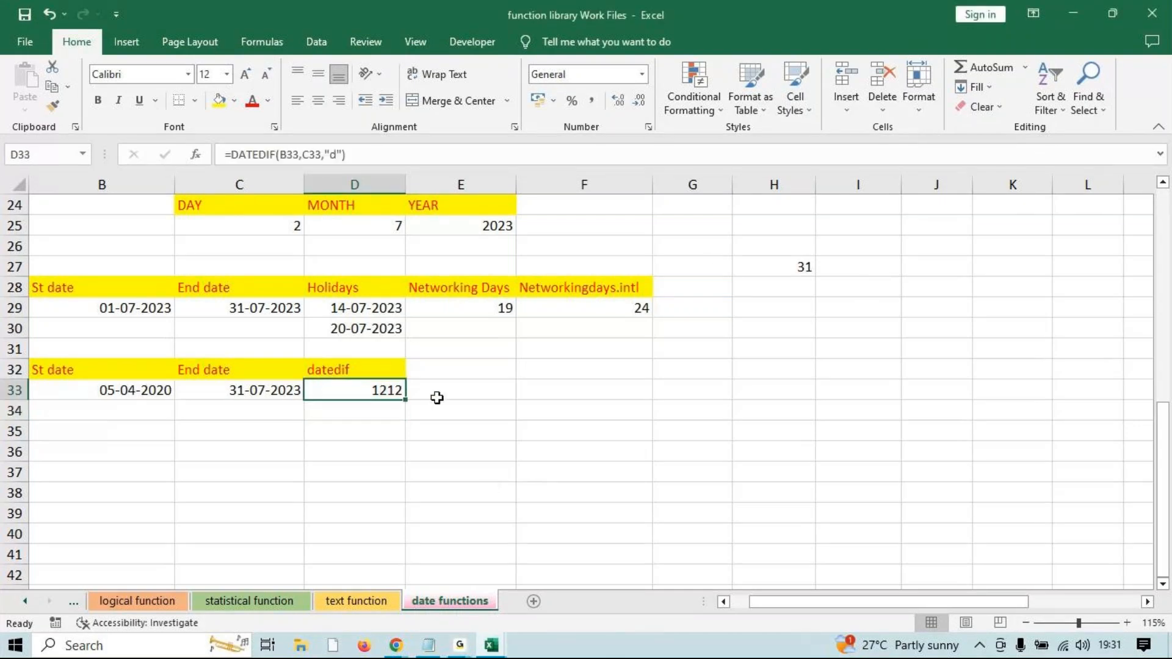
{"action": "left_click", "coordinate": [531, 393]}
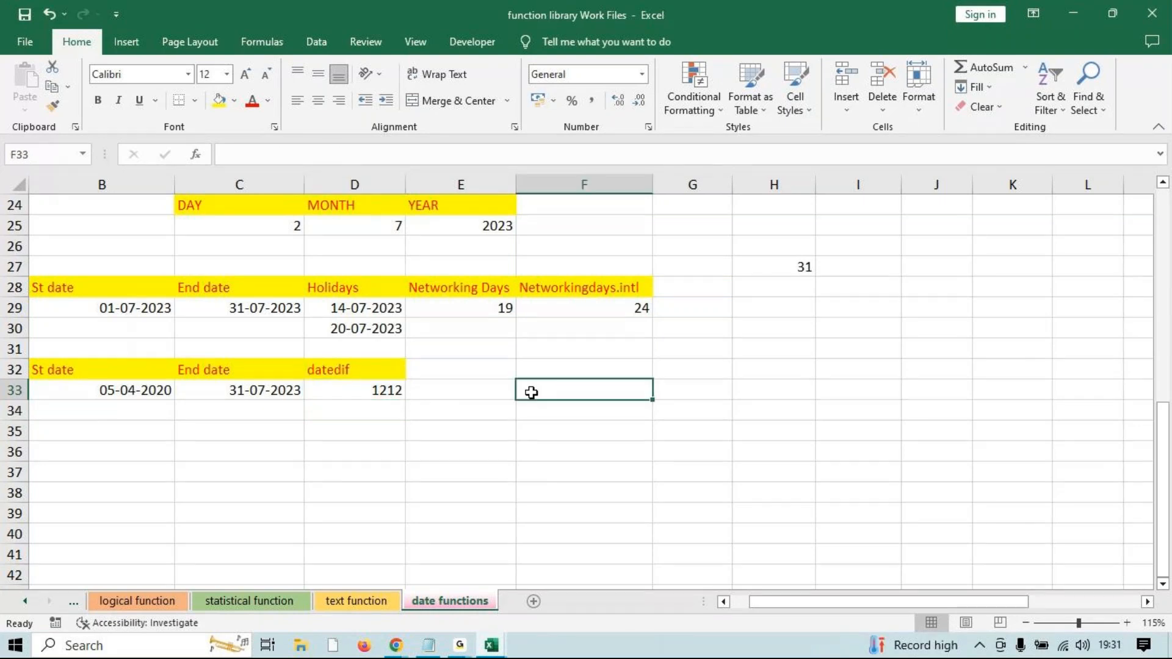
{"action": "type", "text": "=datedif"}
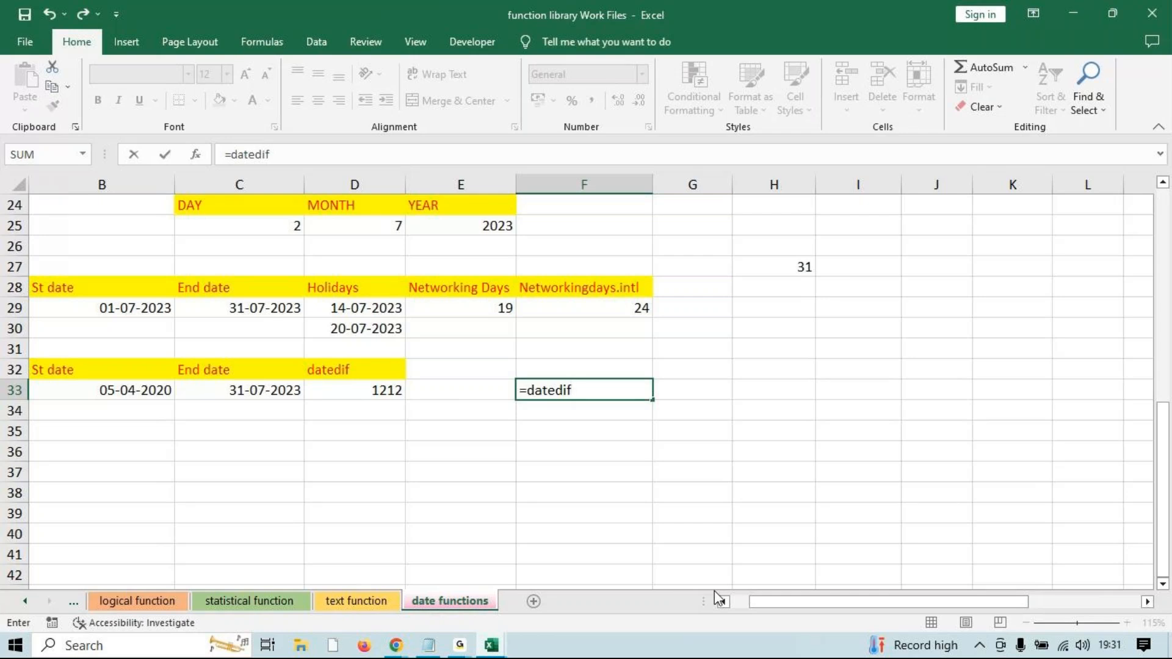
{"action": "type", "text": "("}
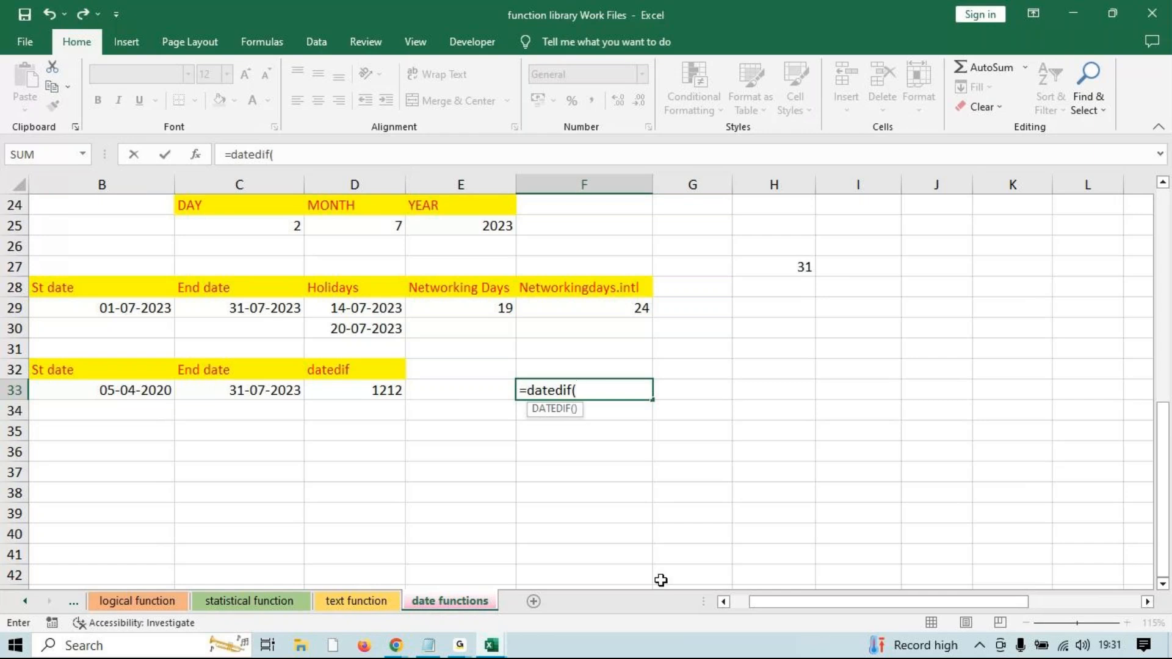
{"action": "left_click", "coordinate": [124, 385]}
{"action": "type", "text": ","}
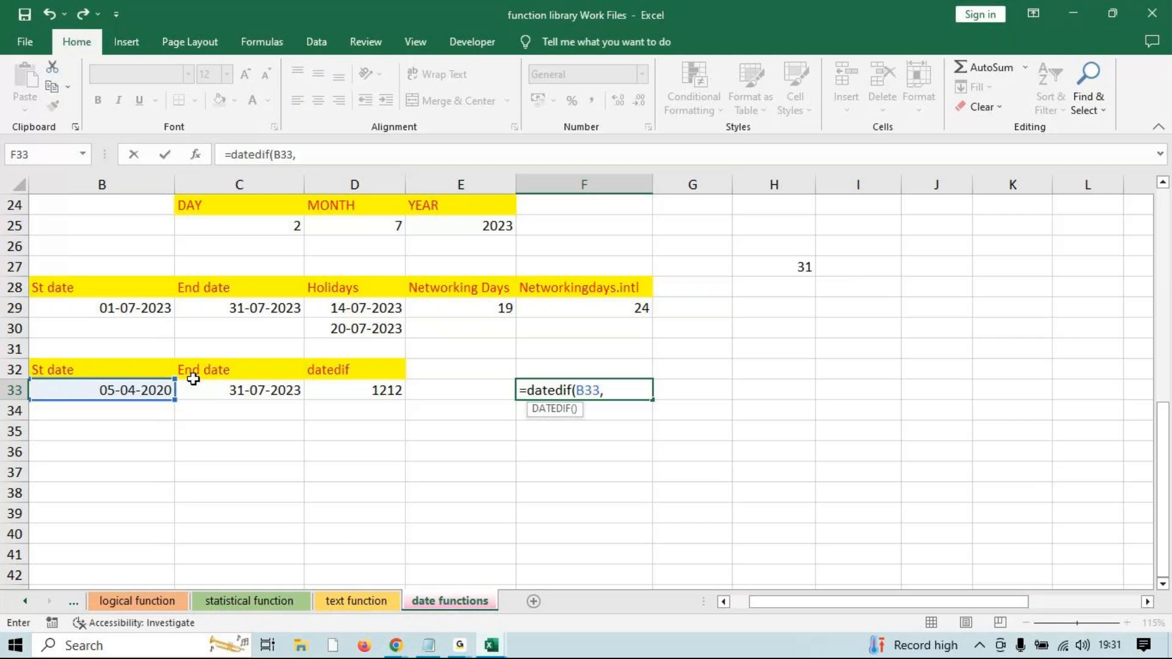
{"action": "left_click", "coordinate": [209, 384]}
{"action": "type", "text": ",\"D\""}
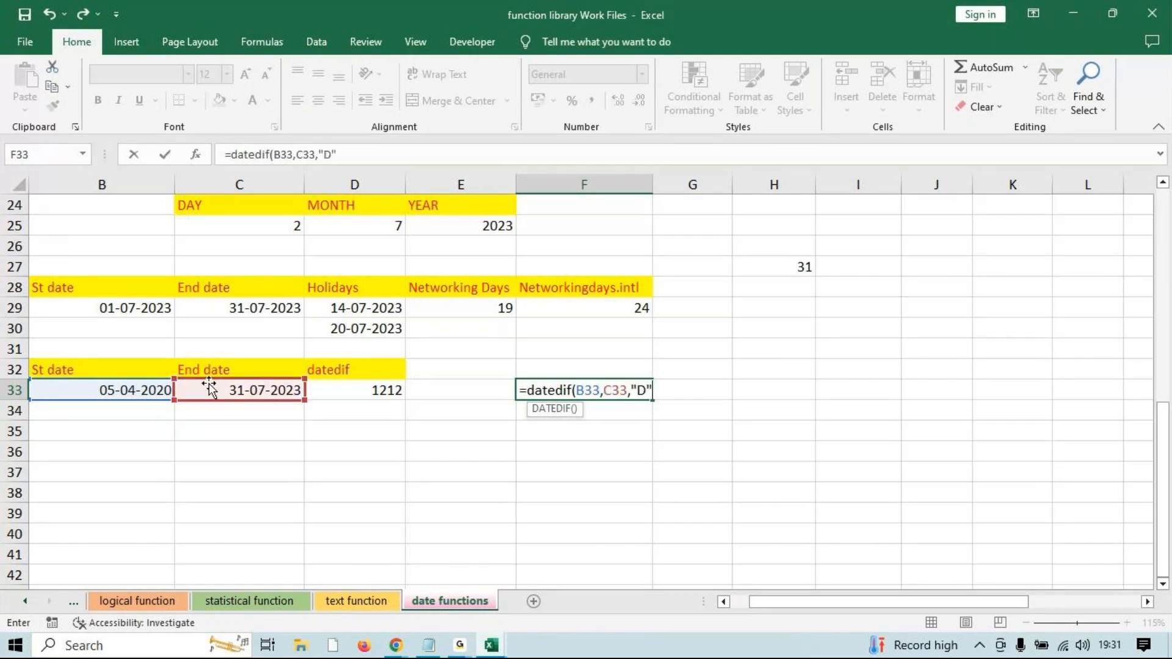
{"action": "type", "text": ")"}
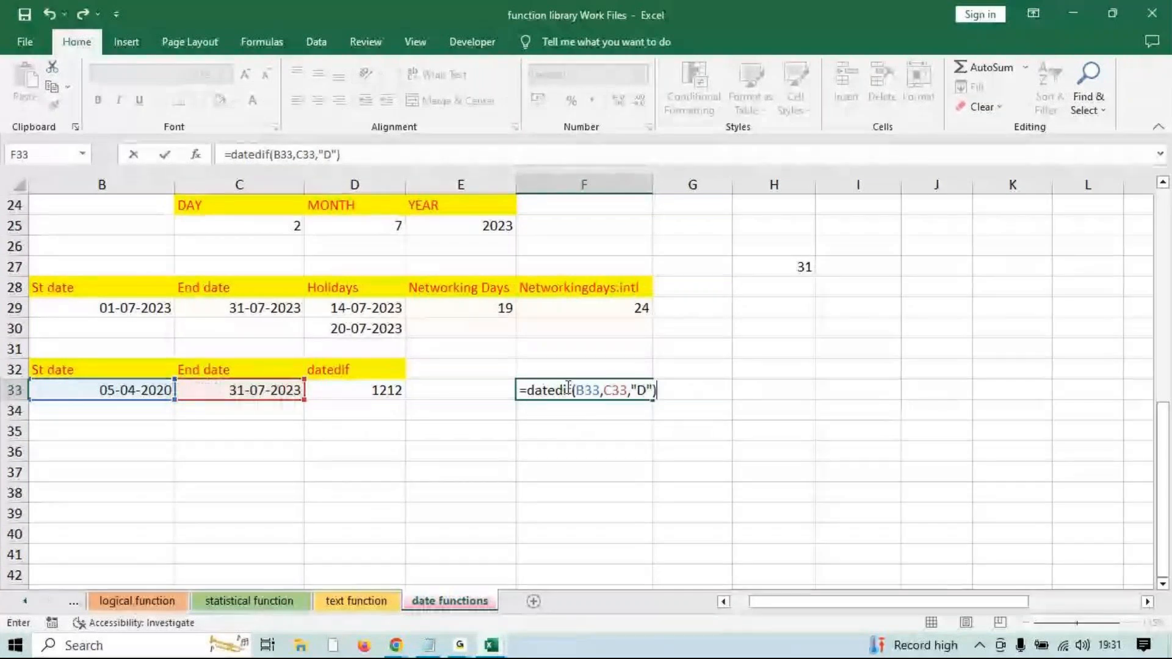
{"action": "key", "text": "Return"}
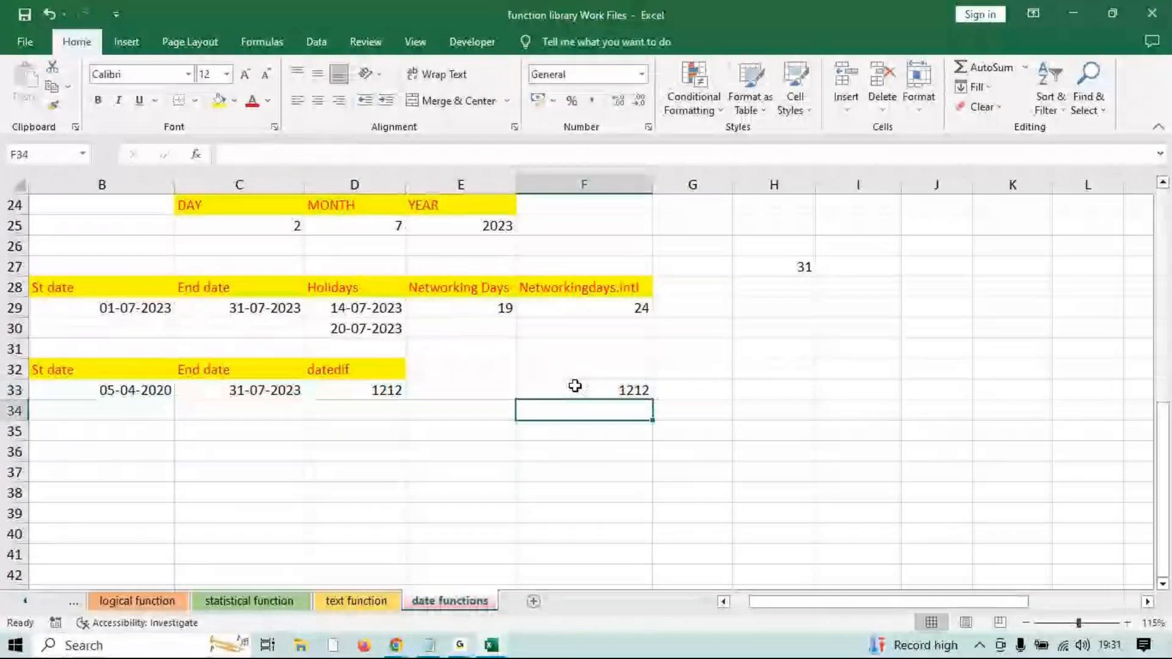
Enter =DATEDIF(B33,C33,"M") in F34, returning 39 months.
{"action": "type", "text": "=daet"}
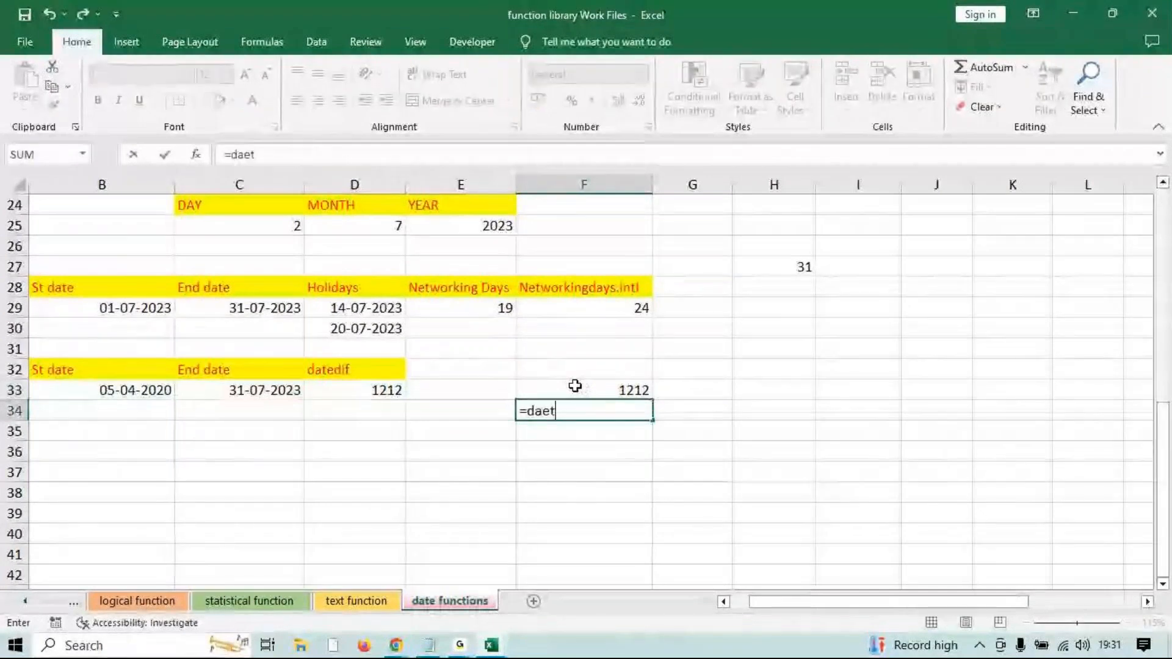
{"action": "key", "text": "BackSpace"}
{"action": "key", "text": "BackSpace"}
{"action": "type", "text": "tedif("}
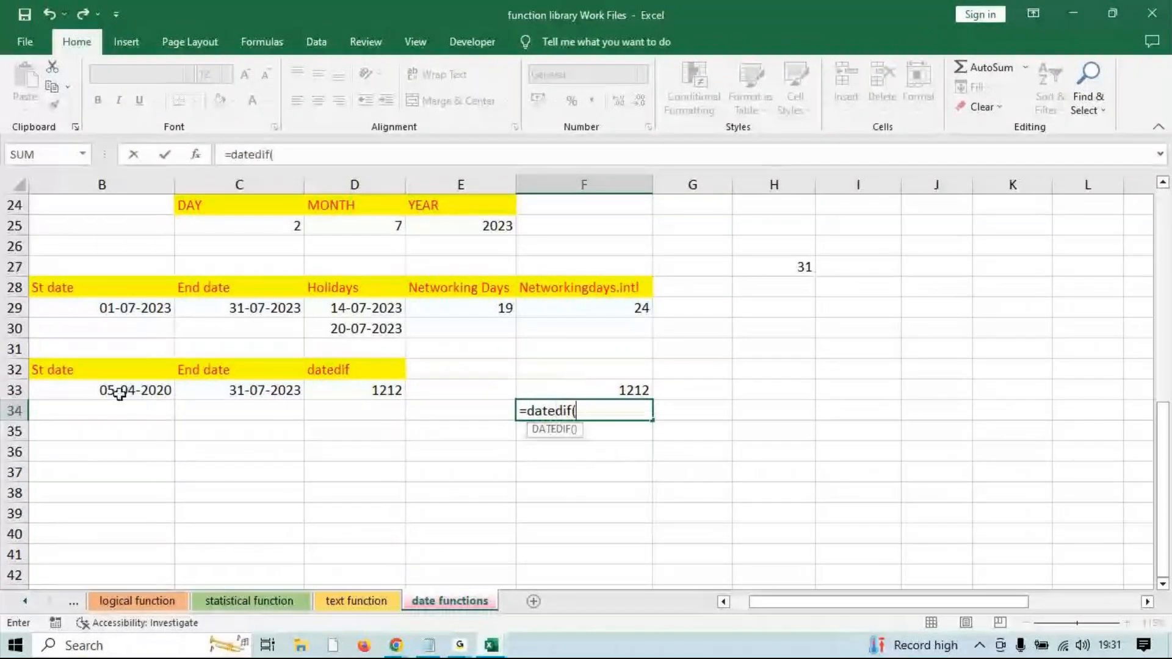
{"action": "left_click", "coordinate": [118, 388]}
{"action": "type", "text": ","}
{"action": "left_click", "coordinate": [209, 390]}
{"action": "type", "text": ",\""}
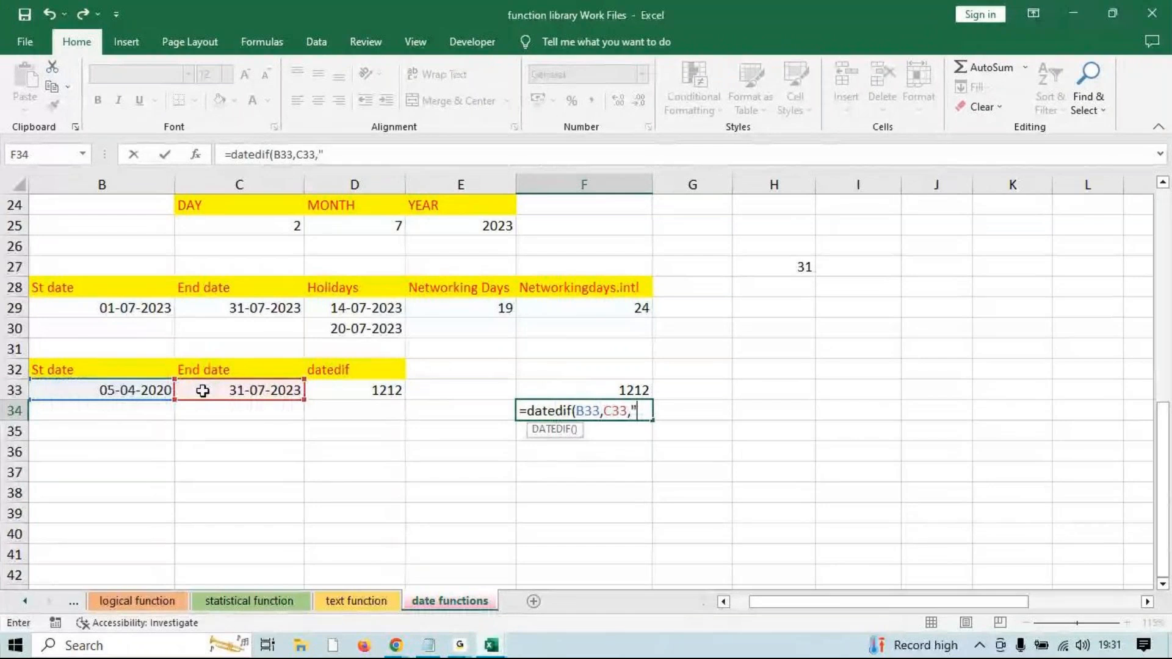
{"action": "type", "text": "M\")"}
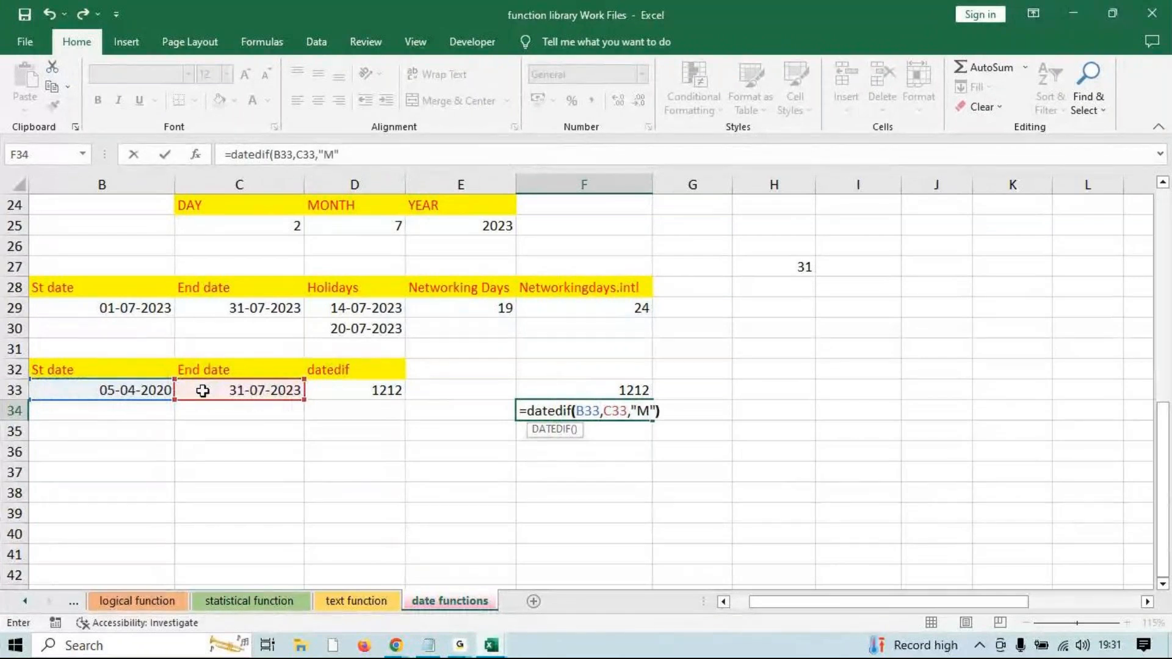
{"action": "key", "text": "Return"}
{"action": "left_click", "coordinate": [463, 645]}
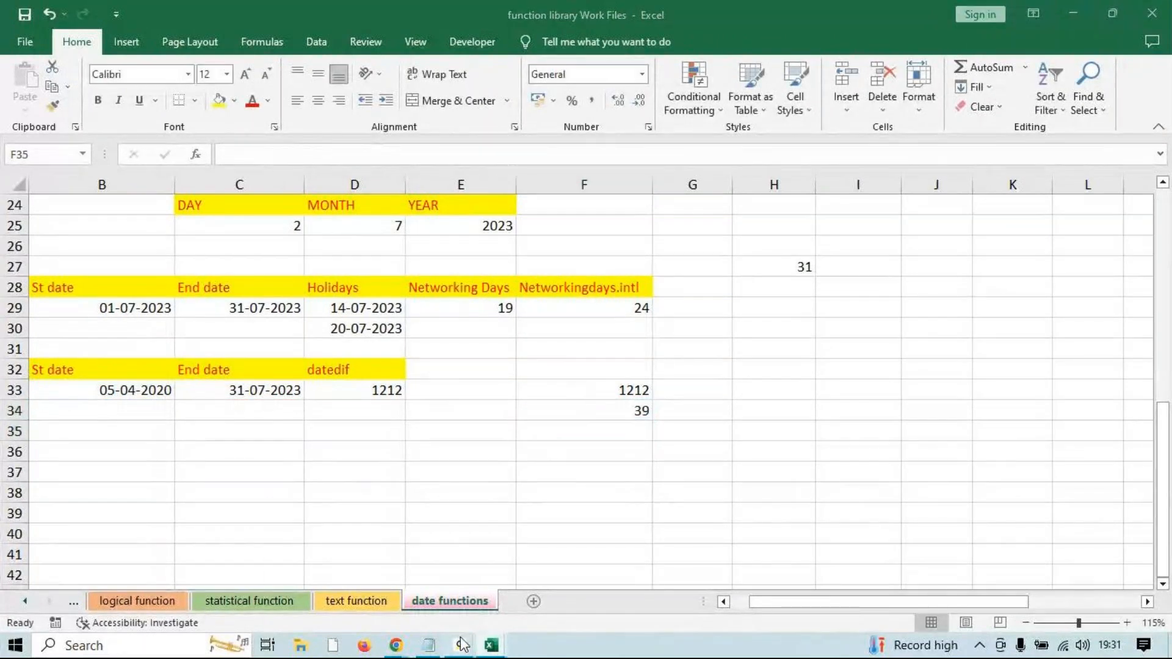
{"action": "left_click", "coordinate": [579, 585]}
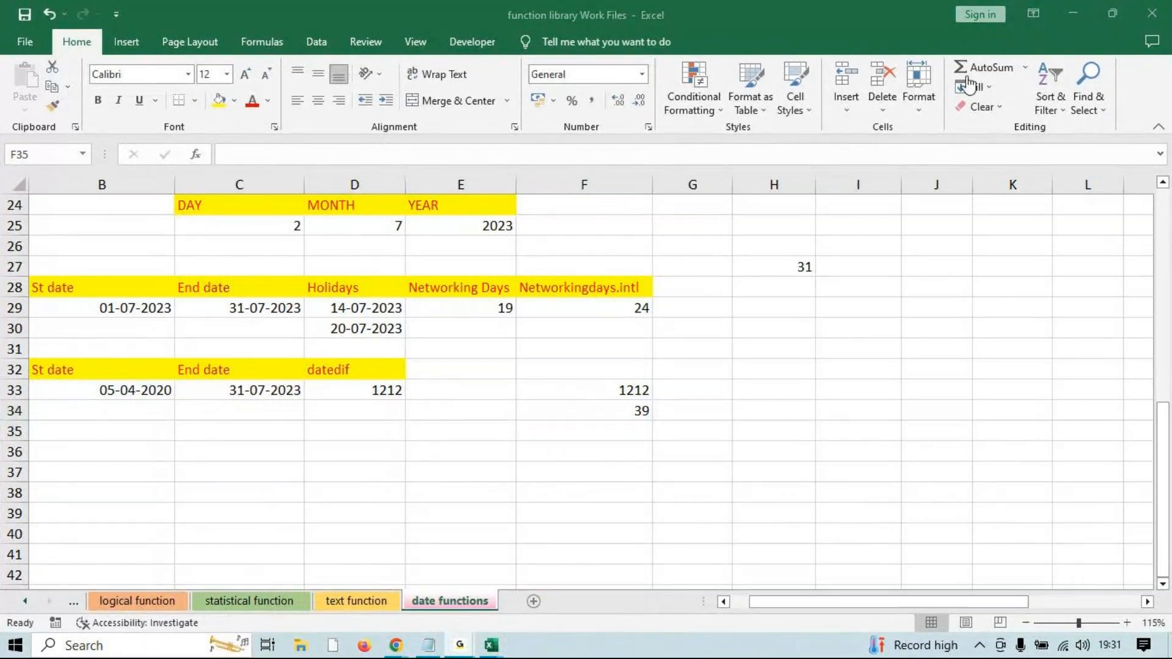
{"action": "left_click", "coordinate": [1089, 16]}
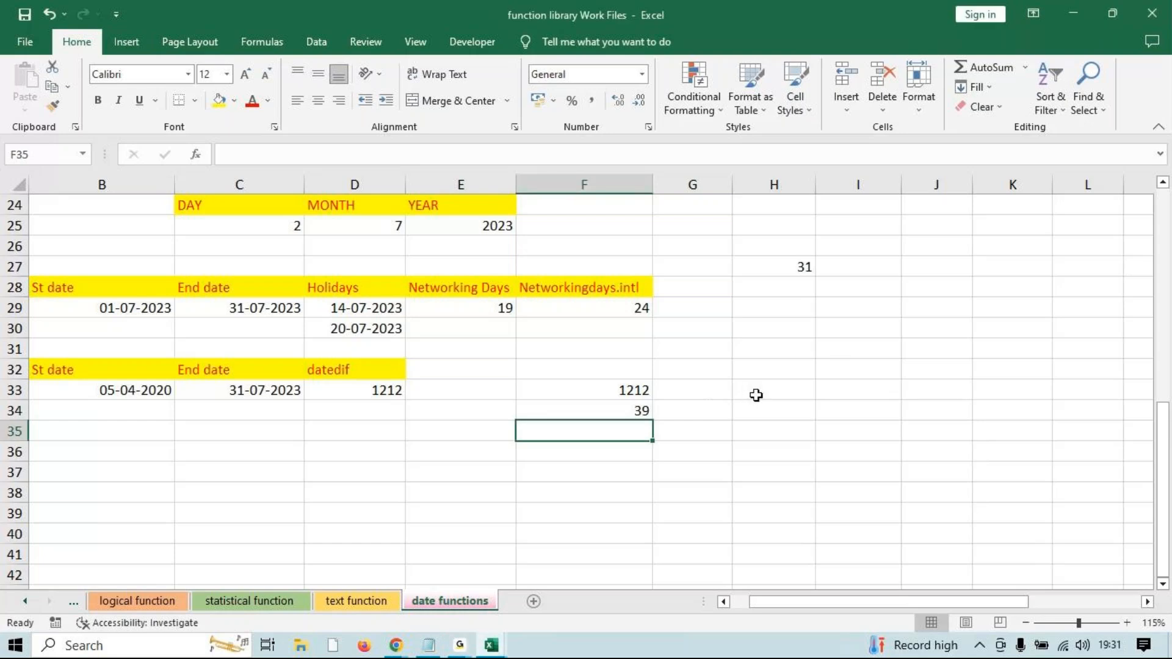
Enter =DATEDIF(B33,C33,"Y") in F35, returning 3 years.
{"action": "type", "text": "=date"}
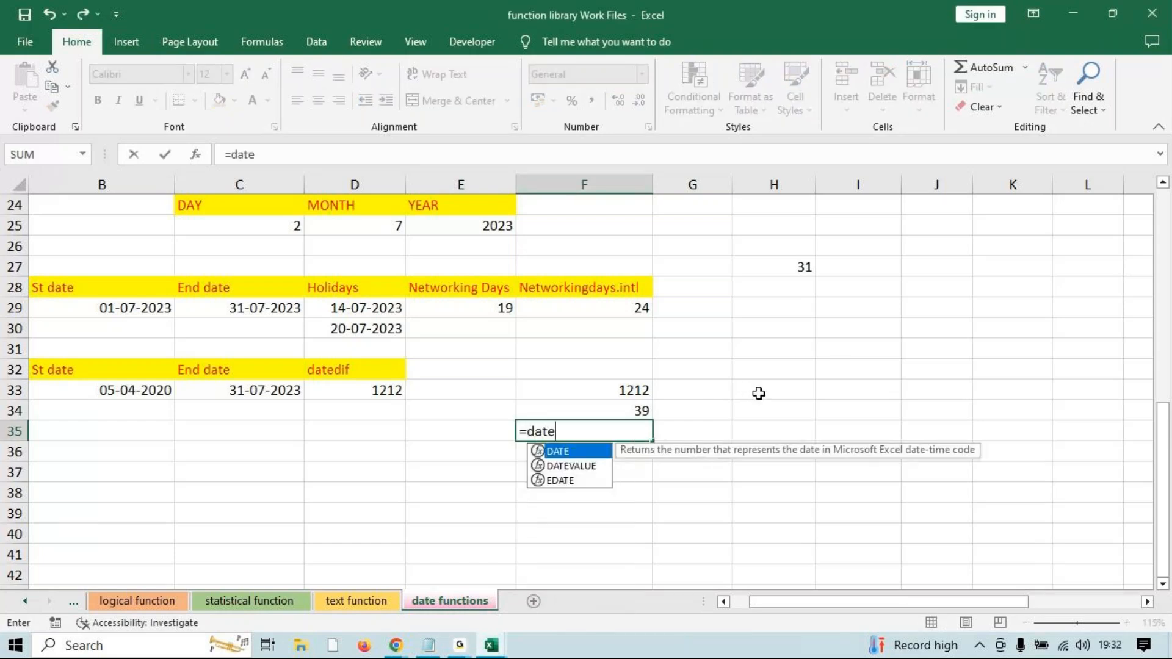
{"action": "type", "text": "dif("}
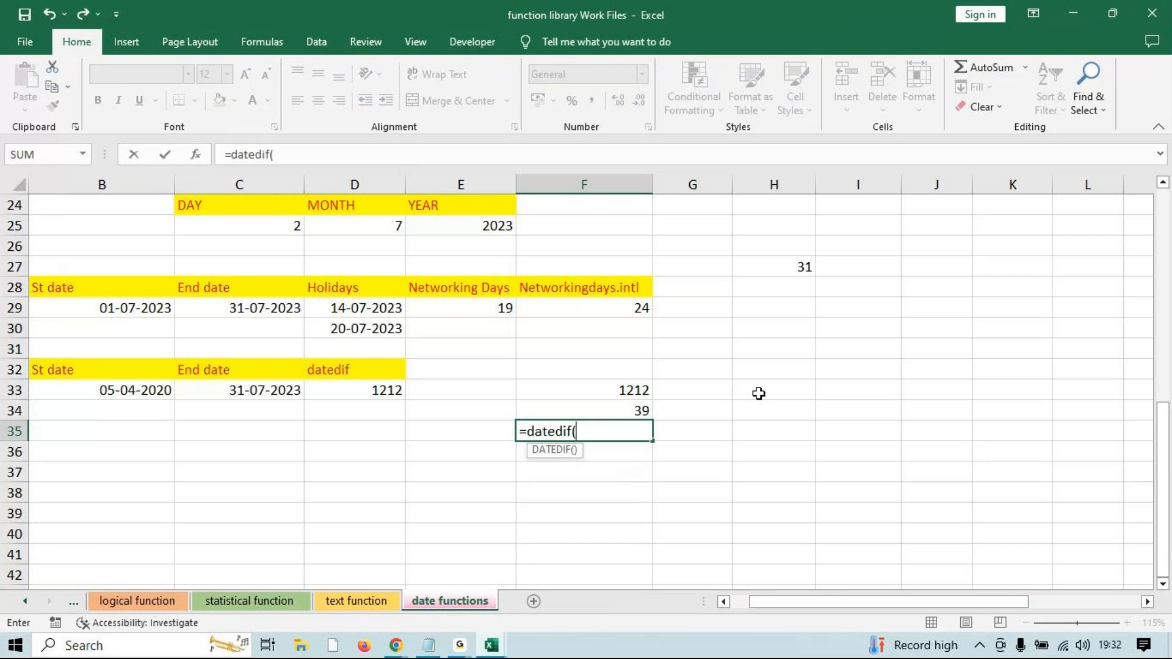
{"action": "left_click", "coordinate": [153, 394]}
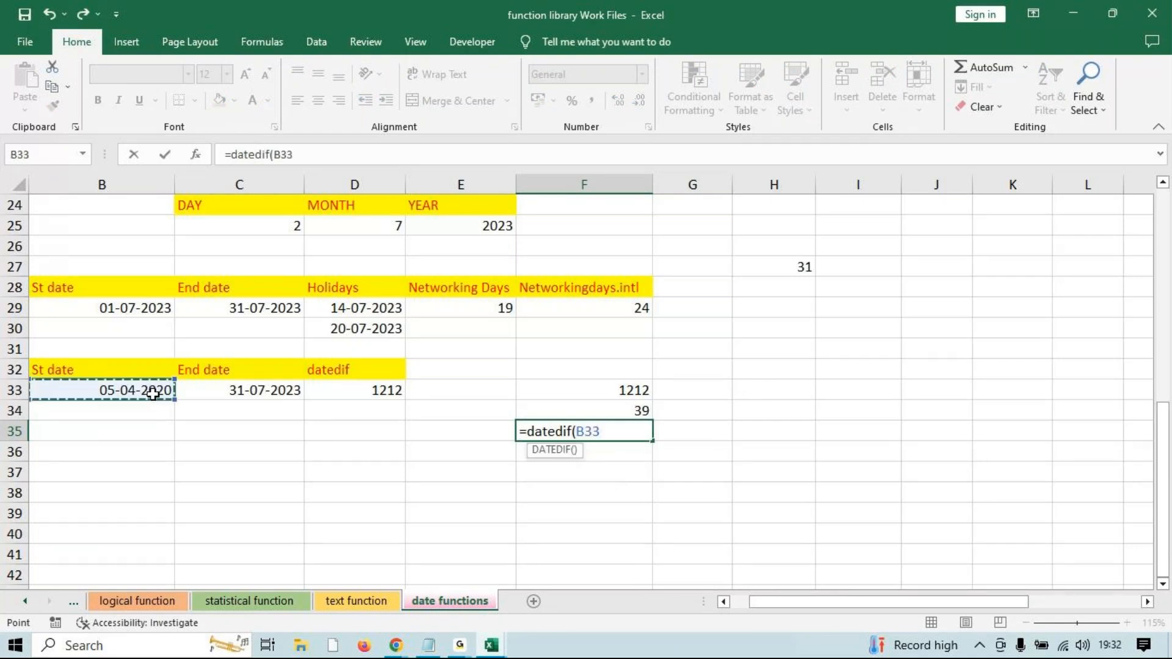
{"action": "type", "text": ","}
{"action": "left_click", "coordinate": [197, 386]}
{"action": "type", "text": ",\"Y\")"}
{"action": "key", "text": "Return"}
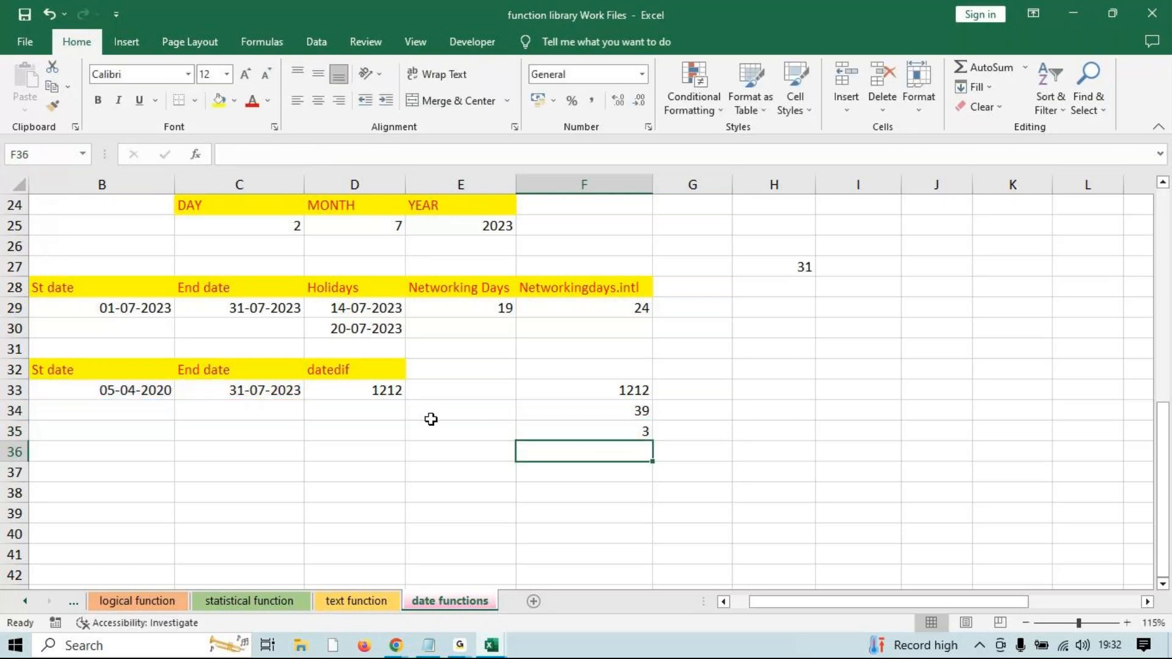
{"action": "left_click", "coordinate": [467, 647]}
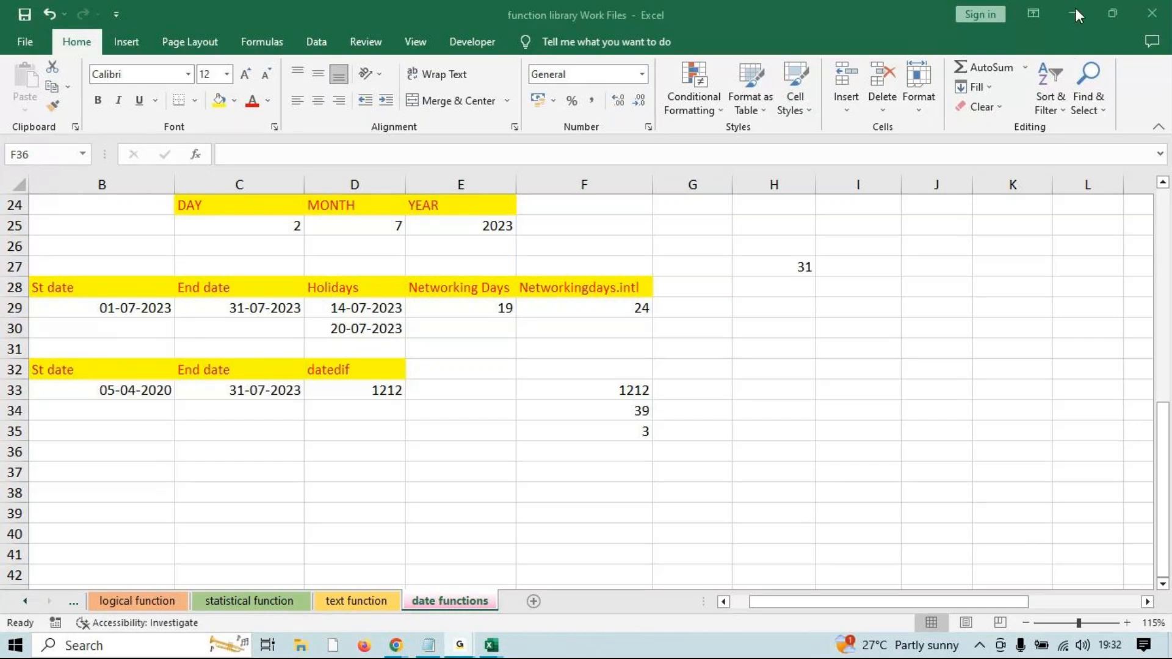
Switch to the logical function sheet with its student marks tables.
{"action": "scroll", "coordinate": [450, 537], "scroll_direction": "up", "scroll_amount": 3}
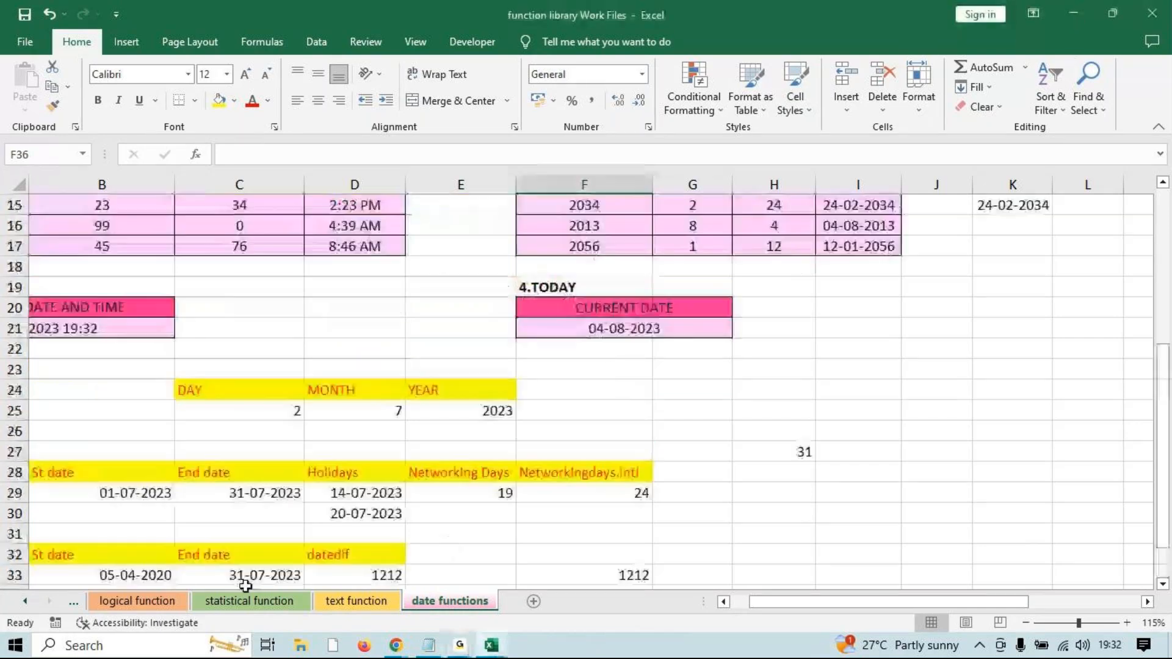
{"action": "left_click", "coordinate": [137, 602]}
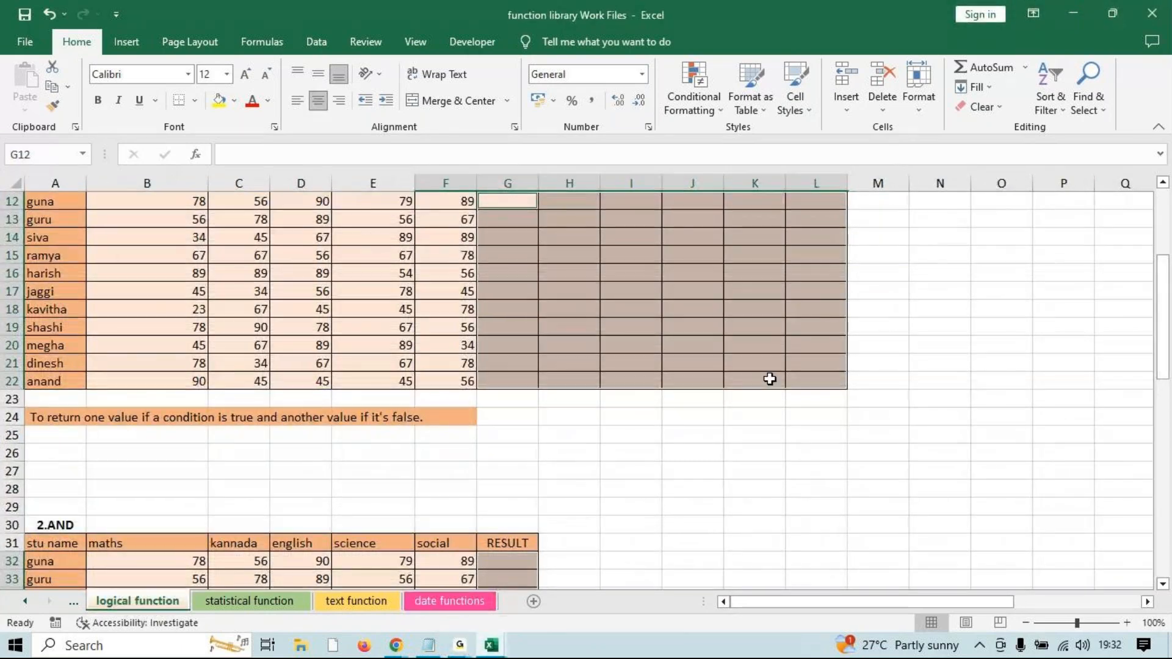
{"action": "scroll", "coordinate": [564, 355], "scroll_direction": "up", "scroll_amount": 4}
Select RESULT cell G12, then launch Notepad from the Run box and maximize it.
{"action": "left_click", "coordinate": [835, 291]}
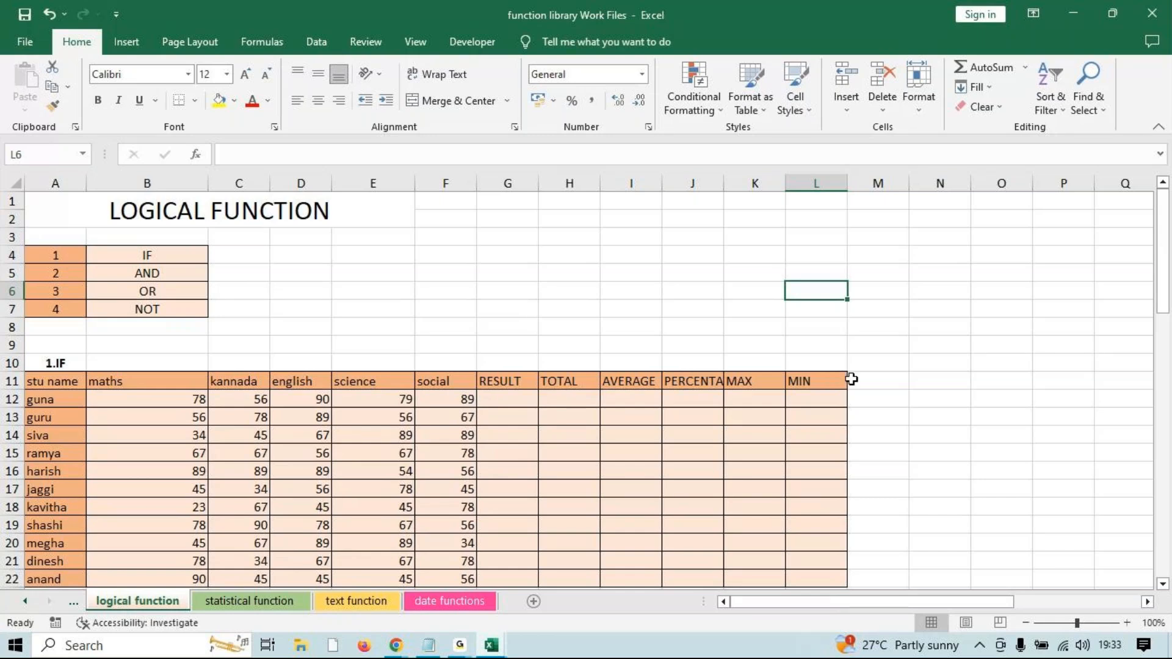
{"action": "left_click", "coordinate": [505, 396]}
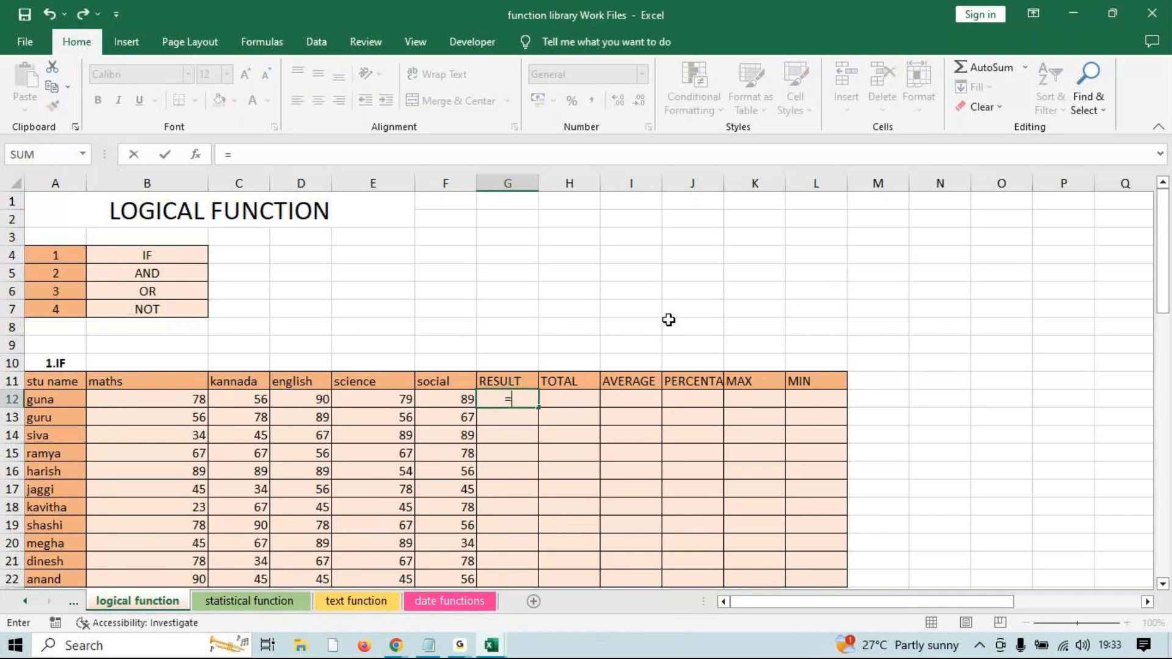
{"action": "key", "text": "super+r"}
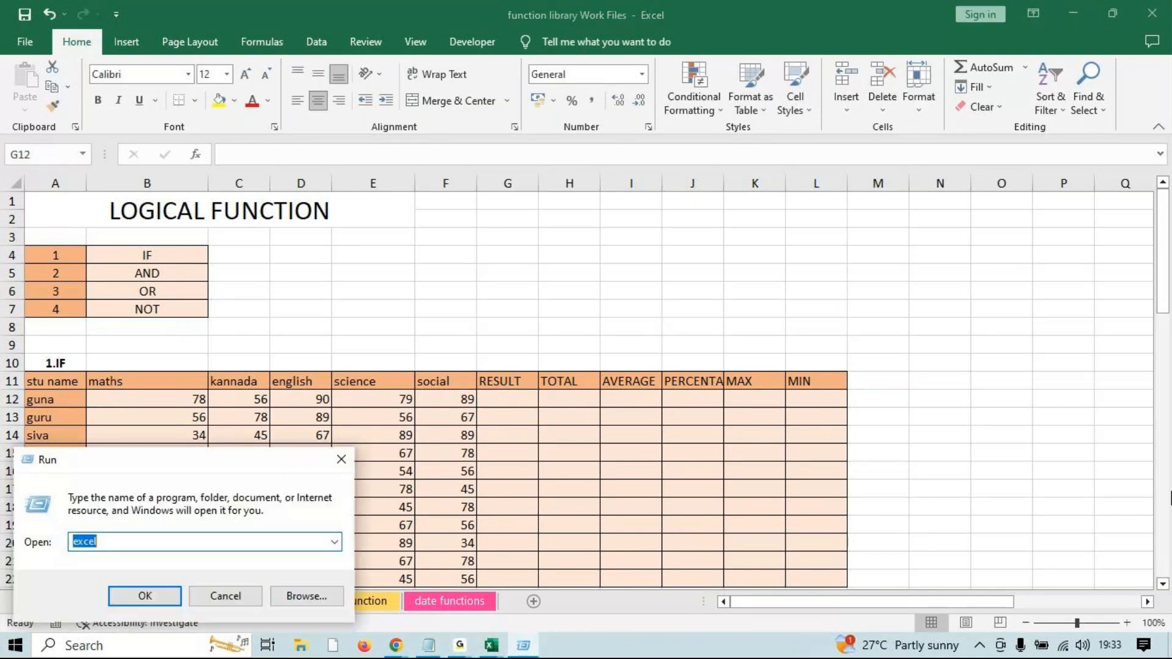
{"action": "type", "text": "notepad"}
{"action": "key", "text": "Return"}
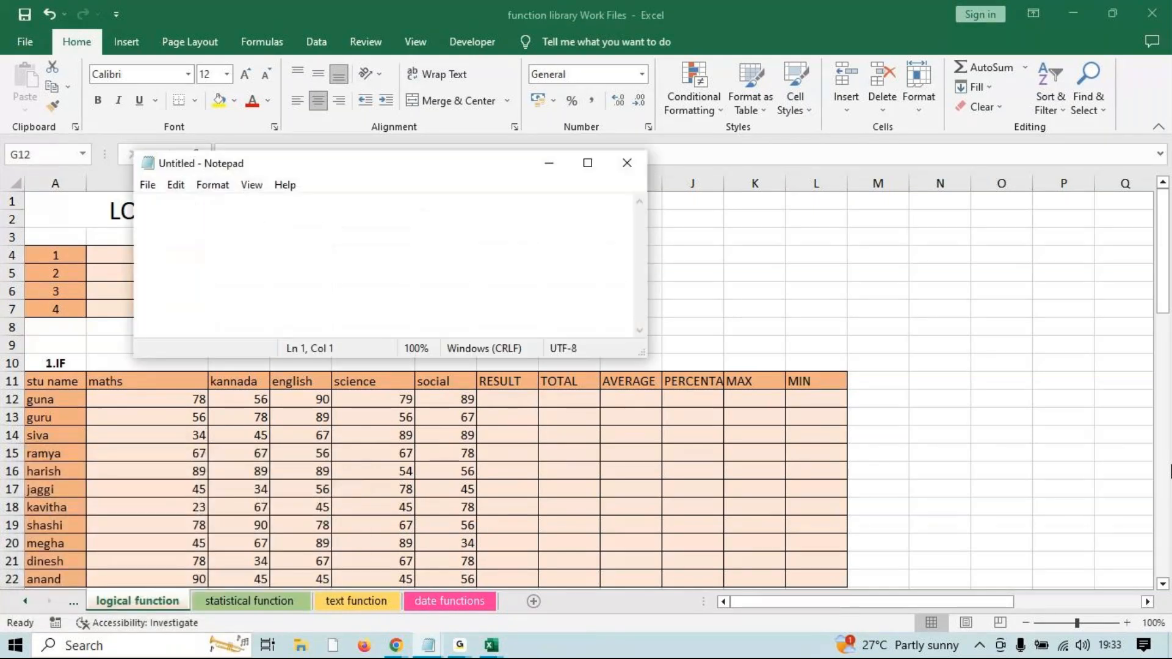
{"action": "left_click", "coordinate": [588, 162]}
Type the note 'if - it is used to do a single logical test'.
{"action": "type", "text": "if "}
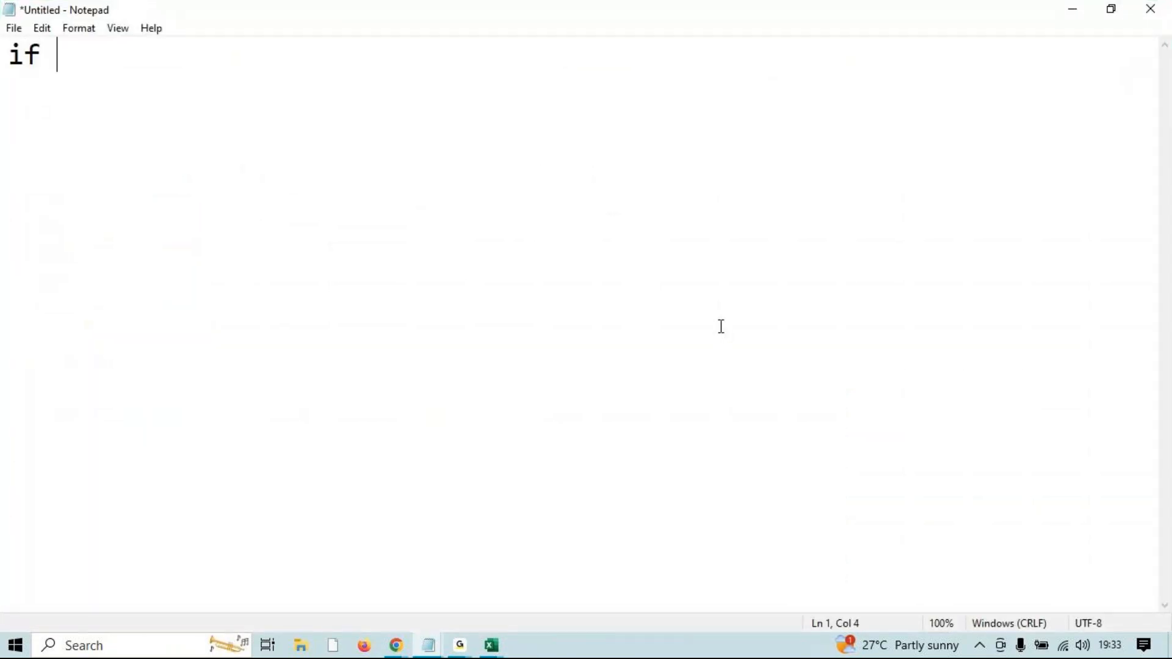
{"action": "type", "text": "- it is a l"}
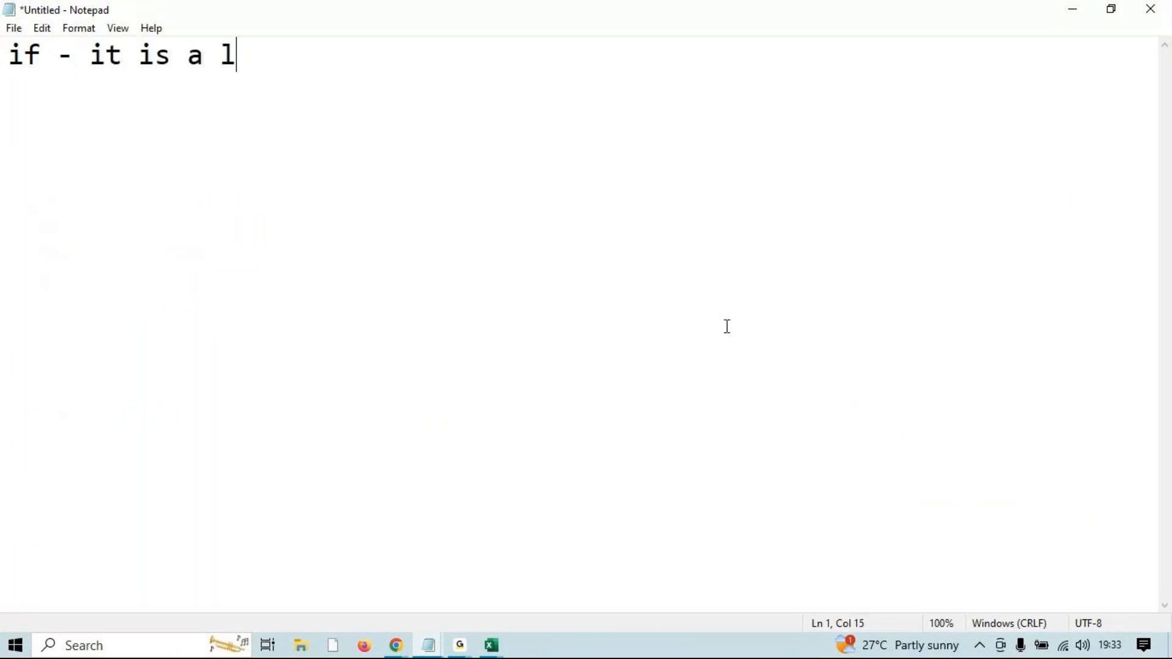
{"action": "type", "text": "ogicval"}
{"action": "key", "text": "BackSpace"}
{"action": "key", "text": "BackSpace"}
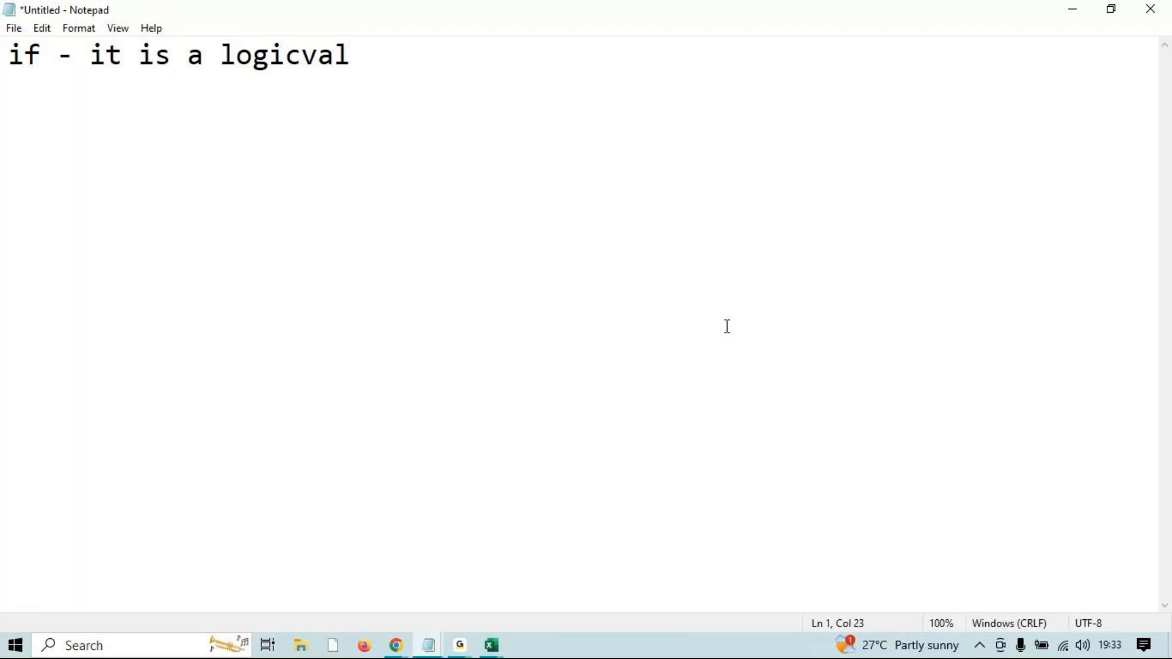
{"action": "key", "text": "BackSpace"}
{"action": "key", "text": "BackSpace"}
{"action": "type", "text": "al function"}
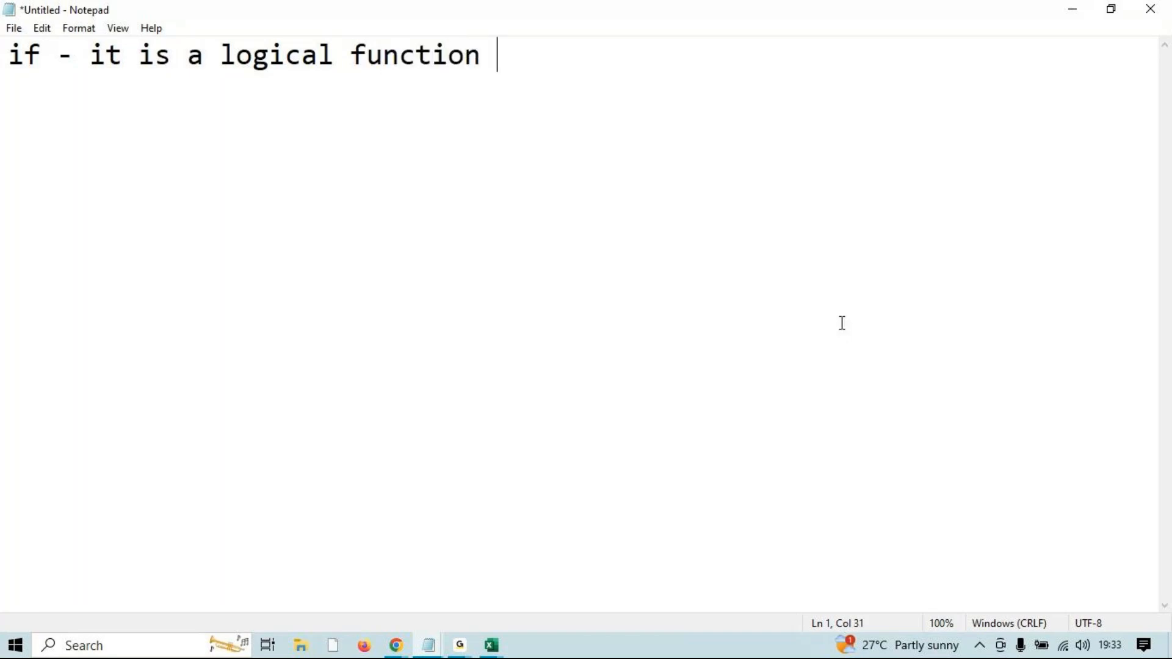
{"action": "key", "text": "BackSpace"}
{"action": "key", "text": "BackSpace"}
{"action": "key", "text": "BackSpace"}
{"action": "key", "text": "BackSpace"}
{"action": "key", "text": "BackSpace"}
{"action": "key", "text": "BackSpace"}
{"action": "key", "text": "BackSpace"}
{"action": "key", "text": "BackSpace"}
{"action": "key", "text": "BackSpace"}
{"action": "key", "text": "BackSpace"}
{"action": "key", "text": "BackSpace"}
{"action": "key", "text": "BackSpace"}
{"action": "key", "text": "BackSpace"}
{"action": "key", "text": "BackSpace"}
{"action": "key", "text": "BackSpace"}
{"action": "key", "text": "BackSpace"}
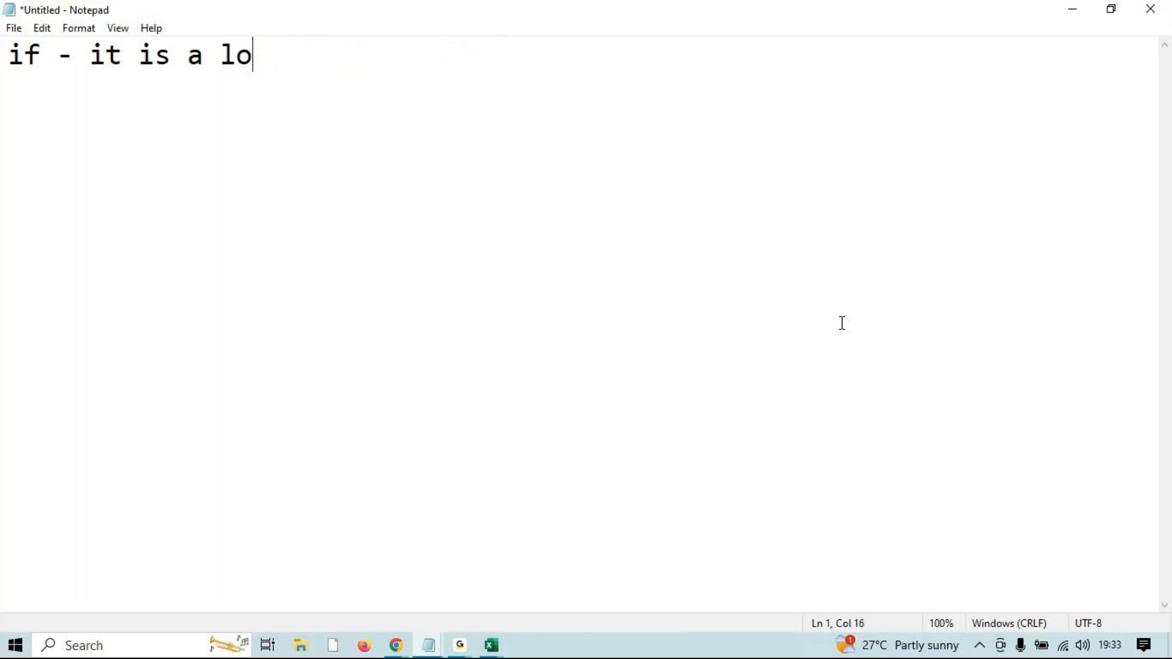
{"action": "key", "text": "BackSpace"}
{"action": "type", "text": "used "}
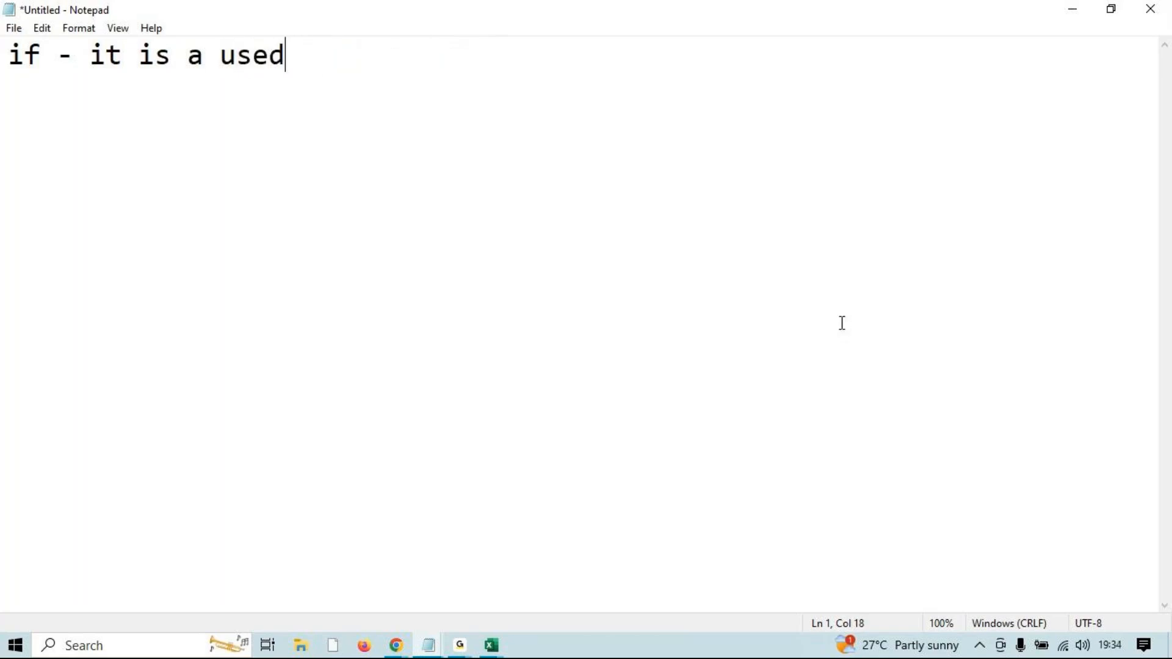
{"action": "type", "text": "to do "}
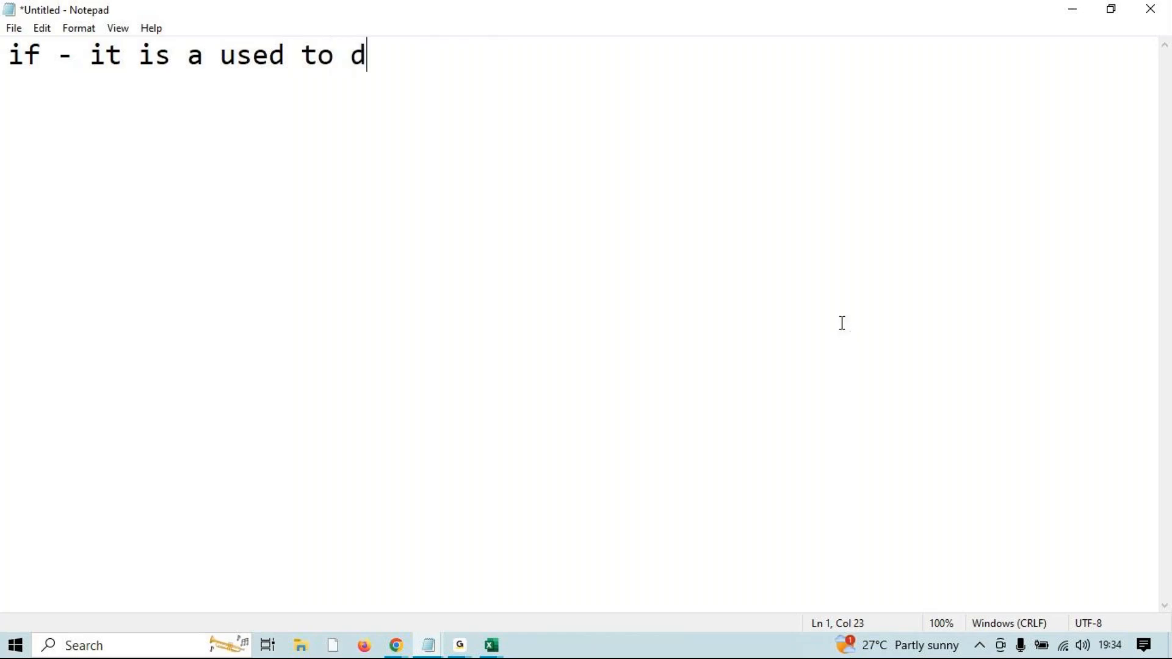
{"action": "type", "text": "a single "}
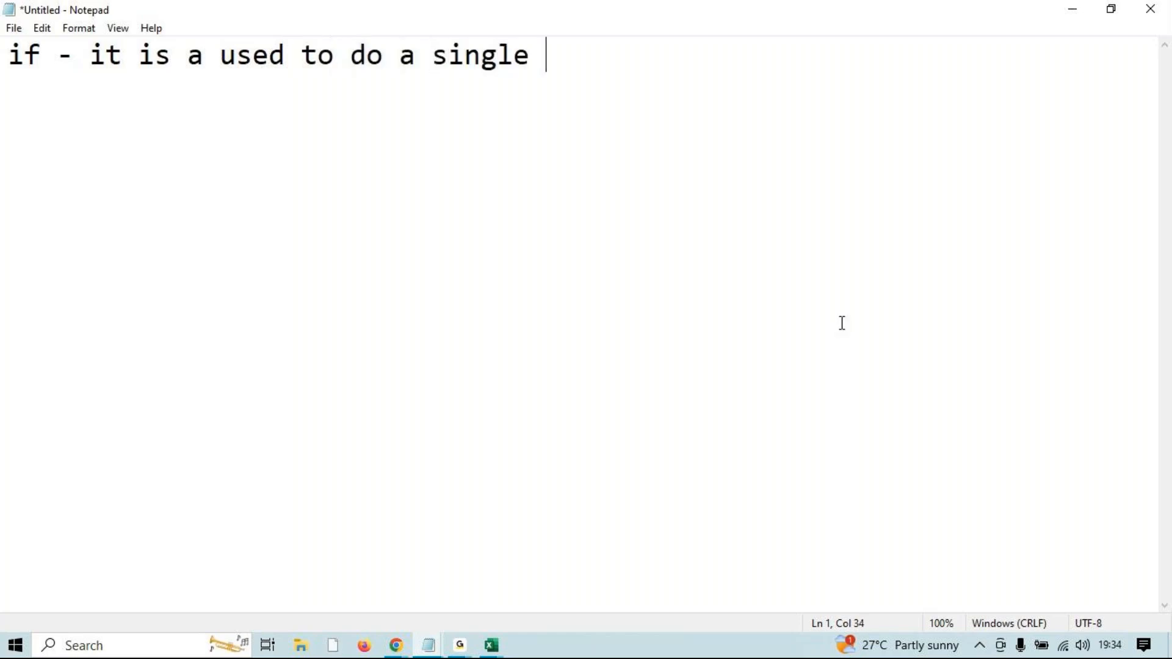
{"action": "type", "text": "lof"}
{"action": "key", "text": "BackSpace"}
{"action": "type", "text": "gical"}
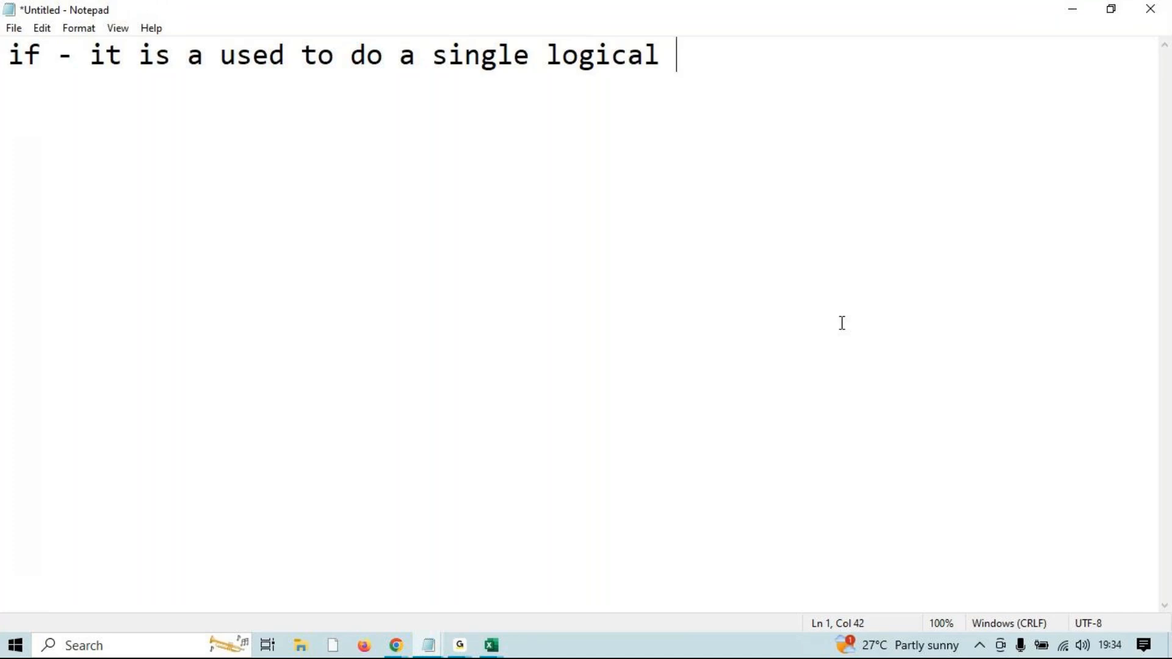
{"action": "type", "text": "test vbase"}
{"action": "key", "text": "BackSpace"}
Continue the note with 'based on that it returns one if true and another if false...'.
{"action": "key", "text": "BackSpace"}
{"action": "key", "text": "BackSpace"}
{"action": "key", "text": "BackSpace"}
{"action": "key", "text": "BackSpace"}
{"action": "type", "text": "based on that it returns one"}
{"action": "key", "text": "BackSpace"}
{"action": "type", "text": "i"}
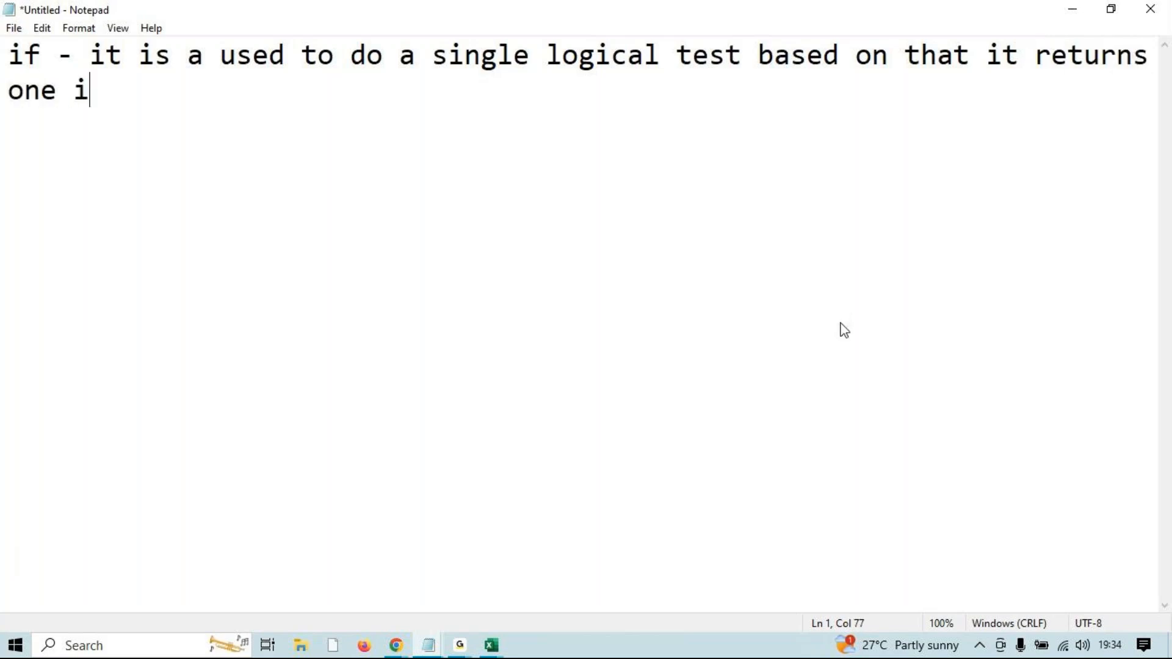
{"action": "type", "text": "f true and anothe"}
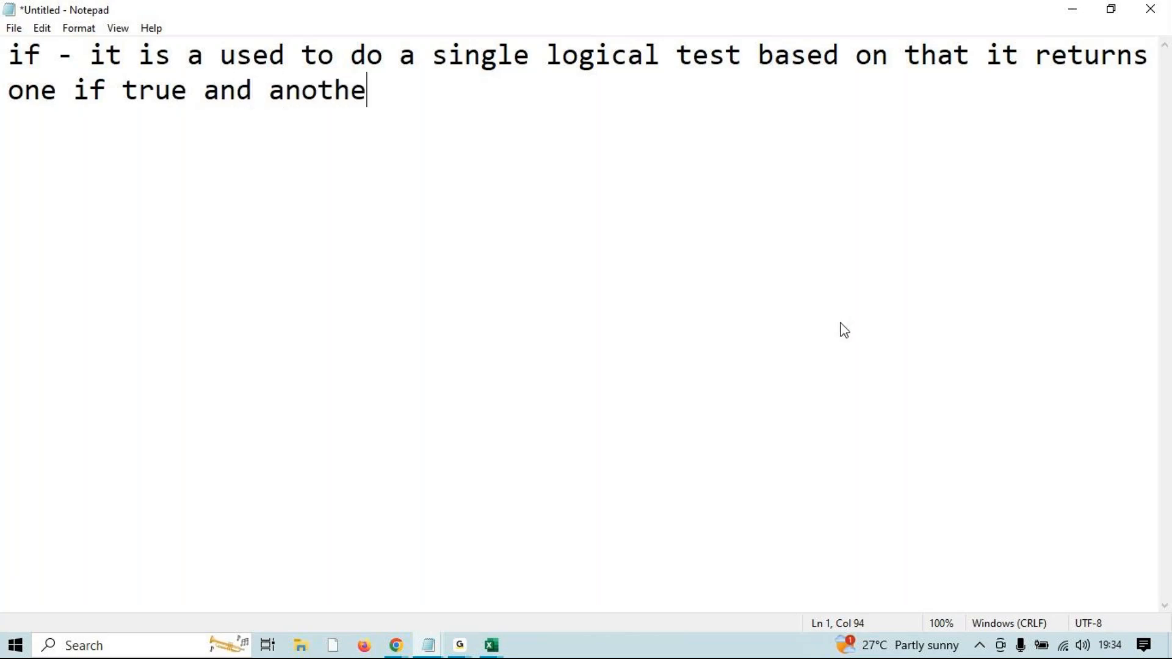
{"action": "type", "text": "r if false"}
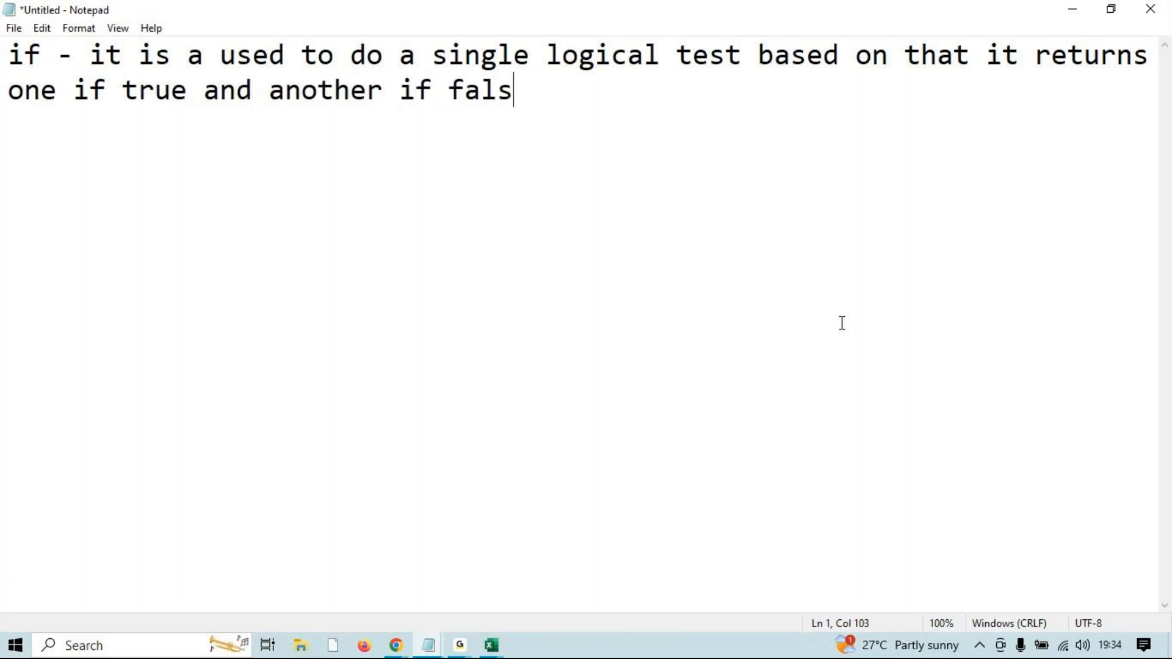
{"action": "key", "text": "BackSpace"}
{"action": "type", "text": "..."}
{"action": "key", "text": "Return"}
{"action": "key", "text": "Return"}
Write the syntax line =if(logical test,"value if true","value if false").
{"action": "type", "text": "=if("}
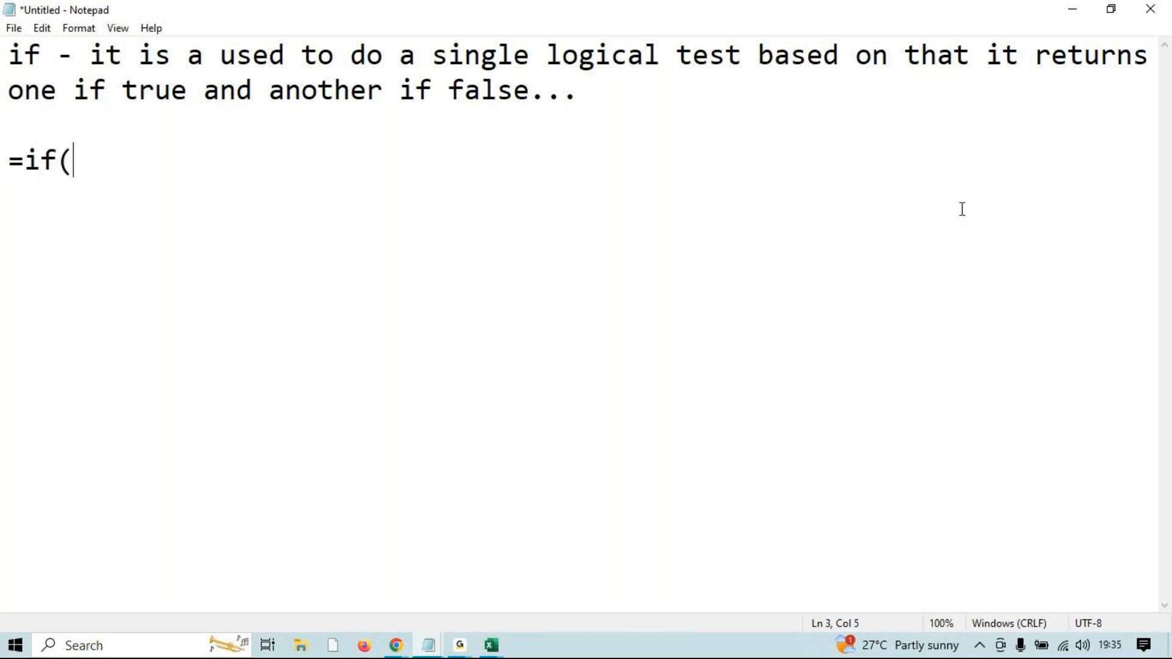
{"action": "type", "text": "logi"}
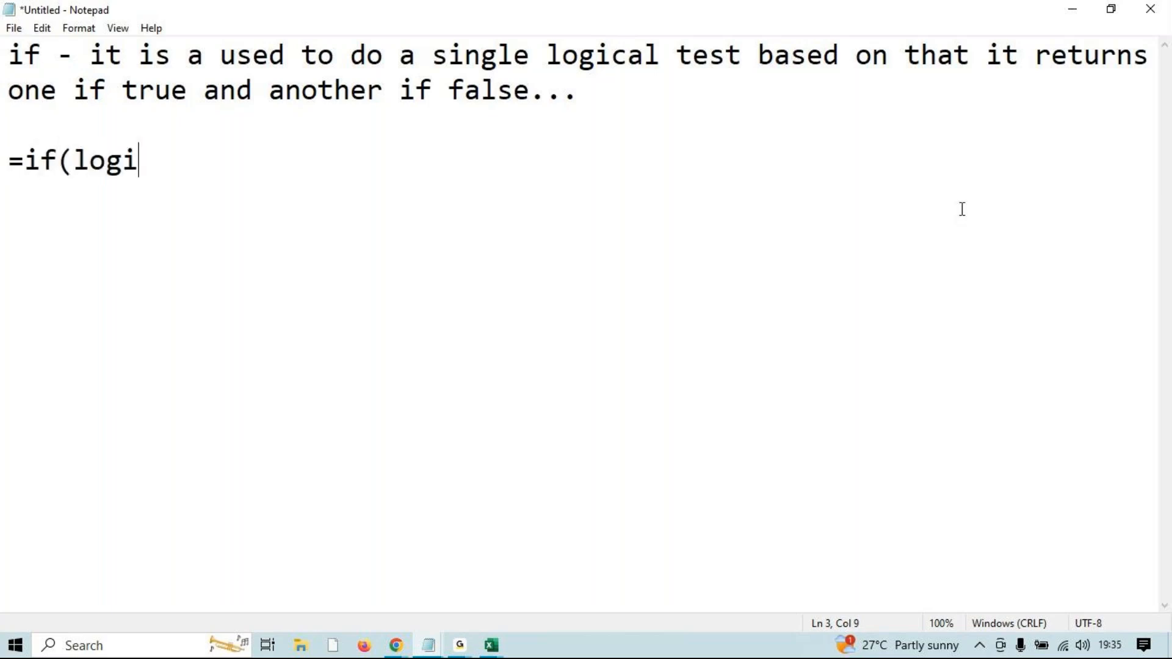
{"action": "type", "text": "cal rt"}
{"action": "key", "text": "BackSpace"}
{"action": "key", "text": "BackSpace"}
{"action": "type", "text": "test,"}
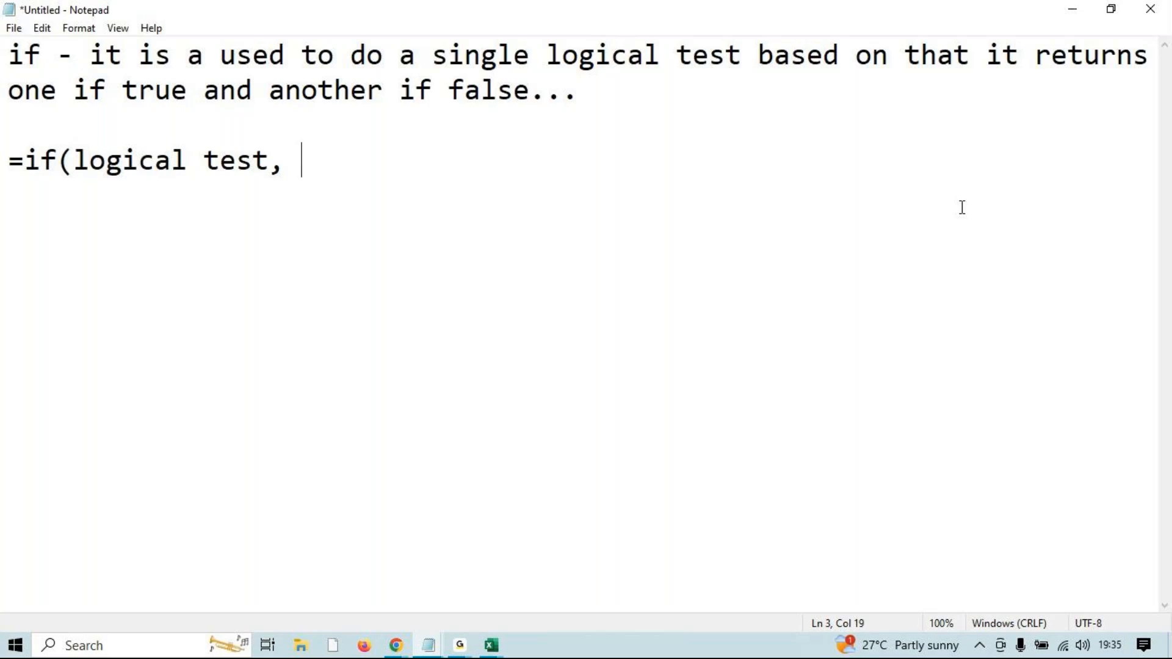
{"action": "type", "text": "\"value if "}
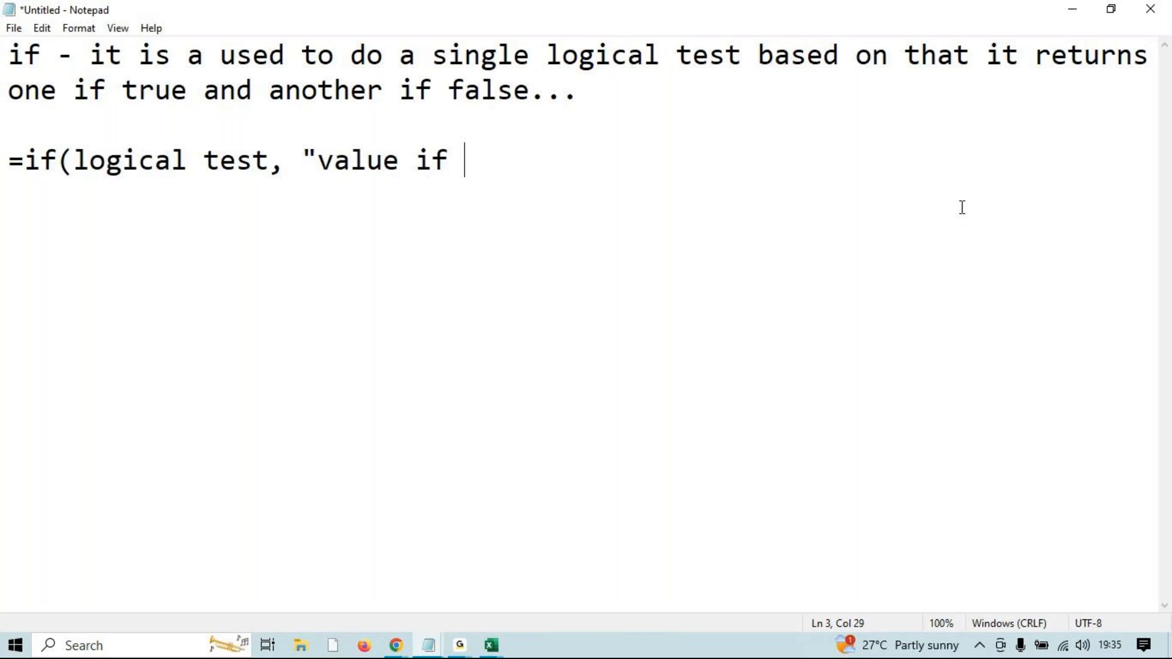
{"action": "type", "text": "true\","}
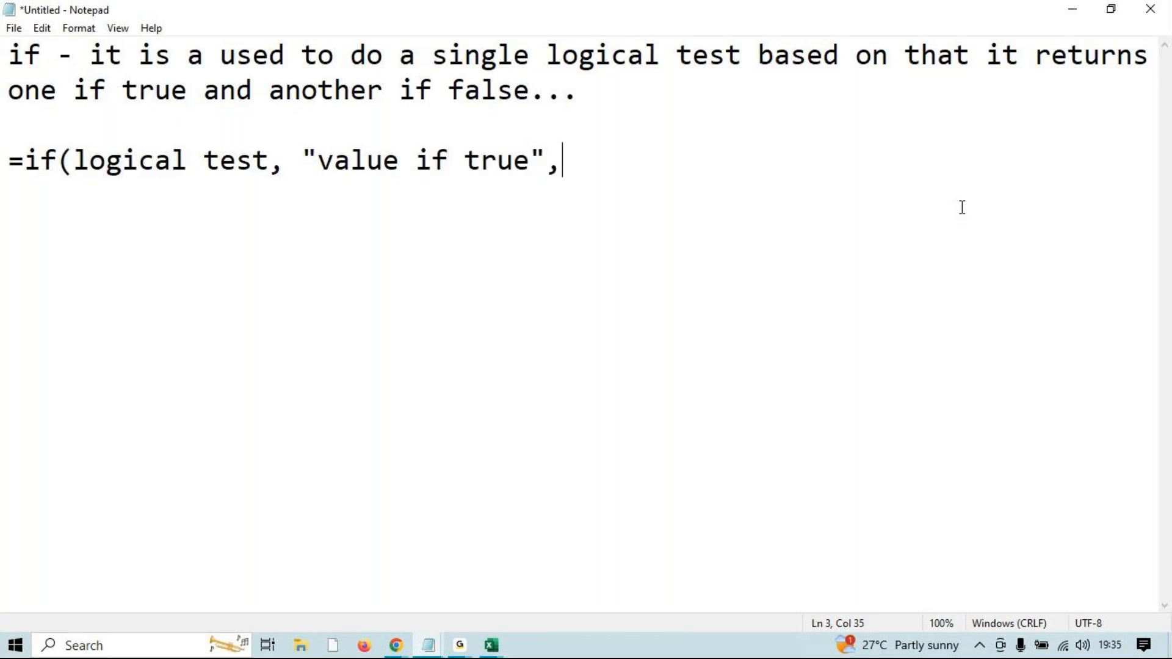
{"action": "type", "text": "\"value "}
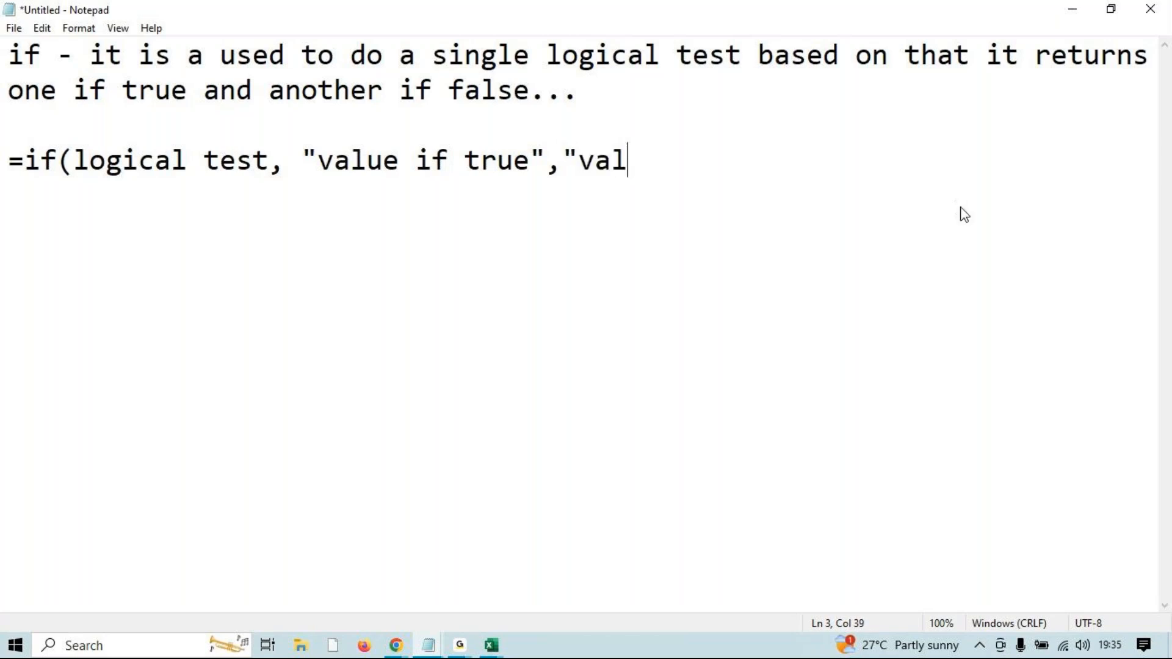
{"action": "type", "text": "o"}
{"action": "key", "text": "BackSpace"}
{"action": "type", "text": "f"}
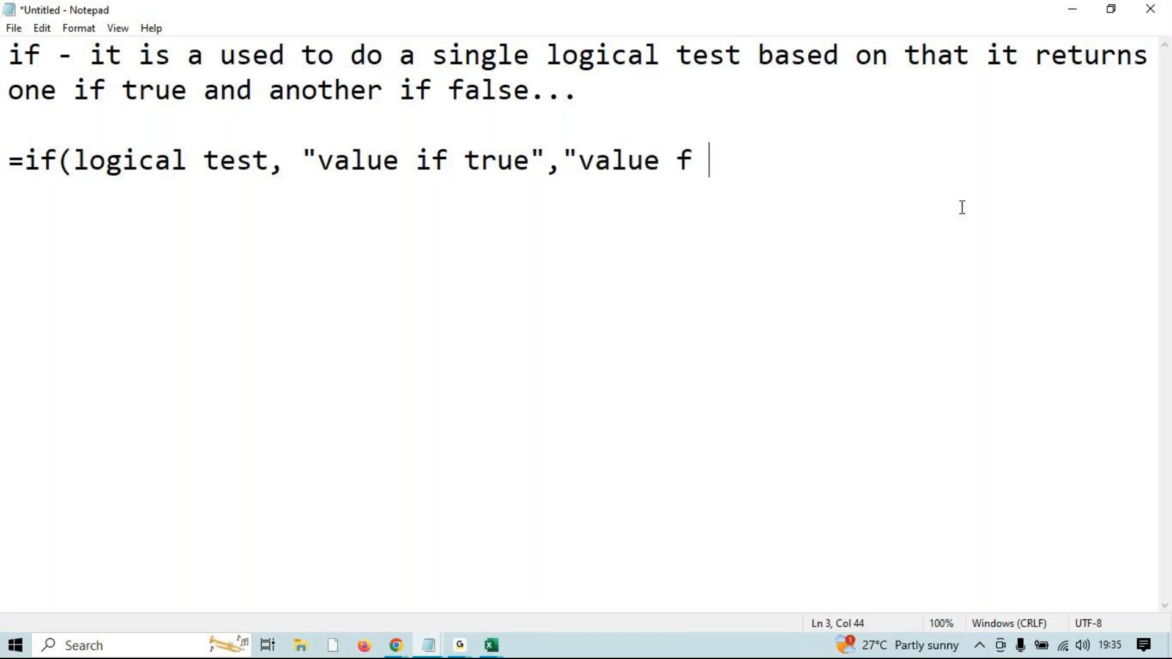
{"action": "key", "text": "BackSpace"}
{"action": "key", "text": "BackSpace"}
{"action": "type", "text": "if false"}
{"action": "key", "text": "BackSpace"}
{"action": "type", "text": "\")"}
{"action": "key", "text": "Return"}
{"action": "key", "text": "Return"}
{"action": "key", "text": "Return"}
Add the example =if(5+6=14,"Good","bad") followed by >>>>.
{"action": "type", "text": "=if("}
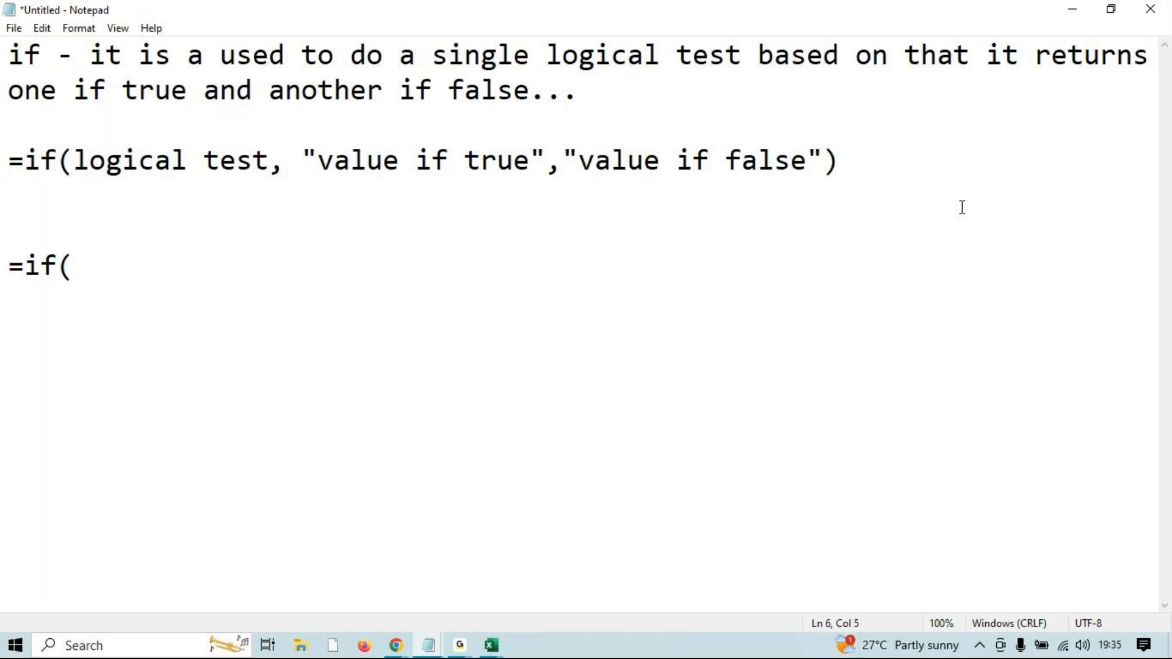
{"action": "type", "text": "5+6=14"}
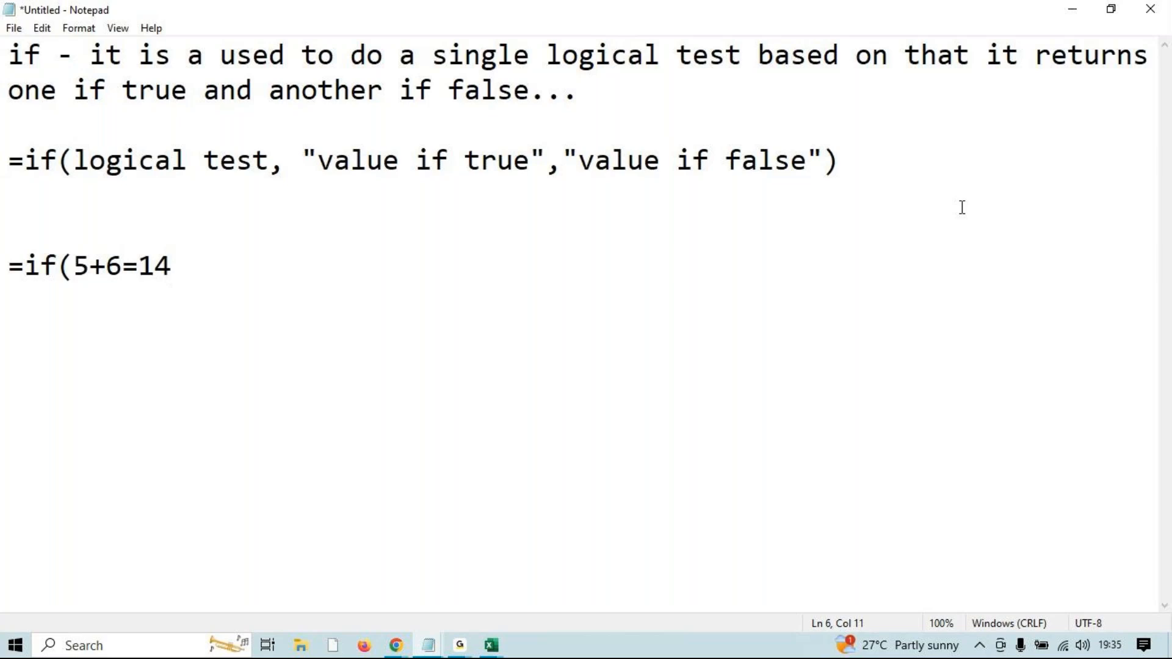
{"action": "type", "text": ","}
{"action": "left_click_drag", "start_coordinate": [304, 160], "coordinate": [545, 153]}
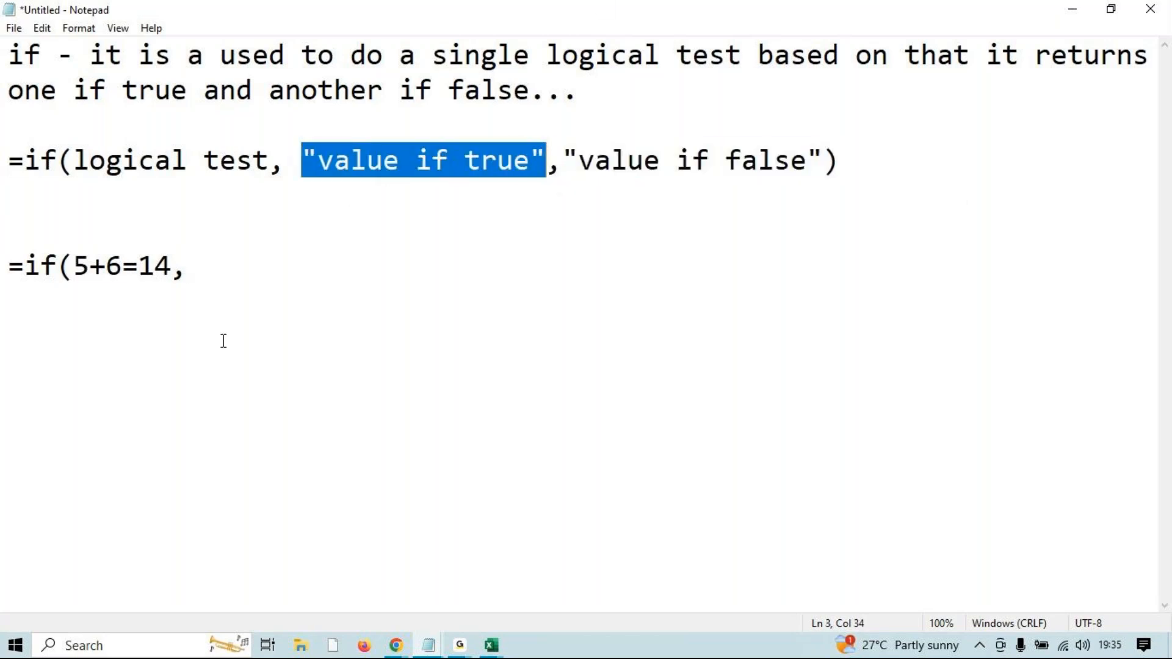
{"action": "left_click", "coordinate": [285, 275]}
{"action": "type", "text": "\""}
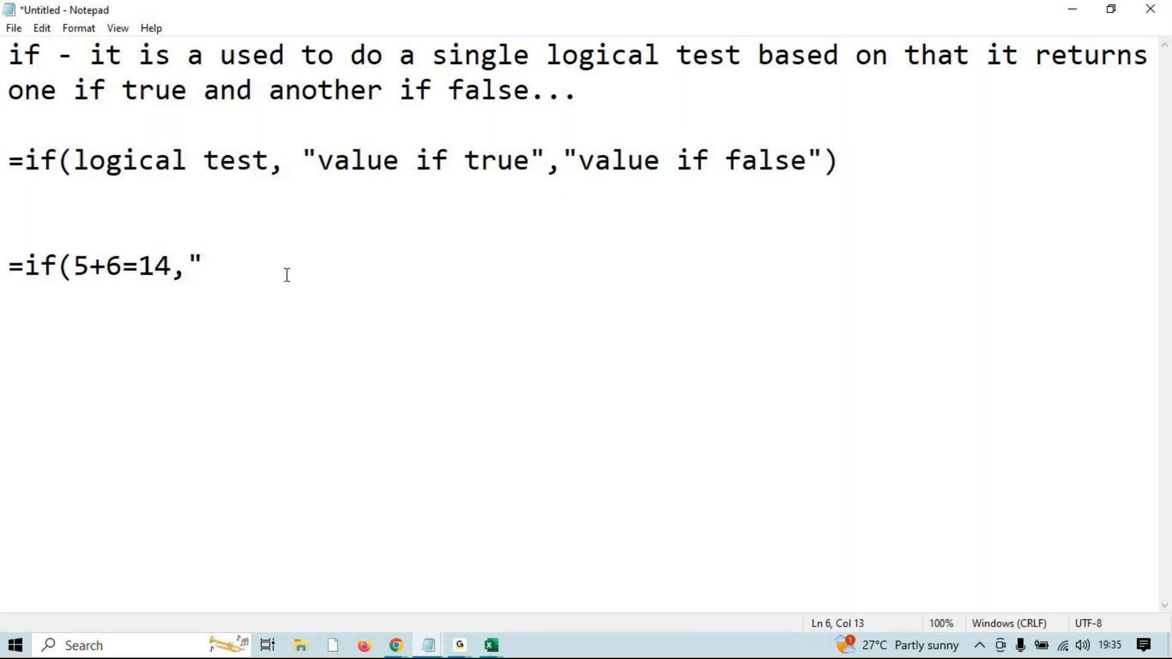
{"action": "type", "text": "Good\","}
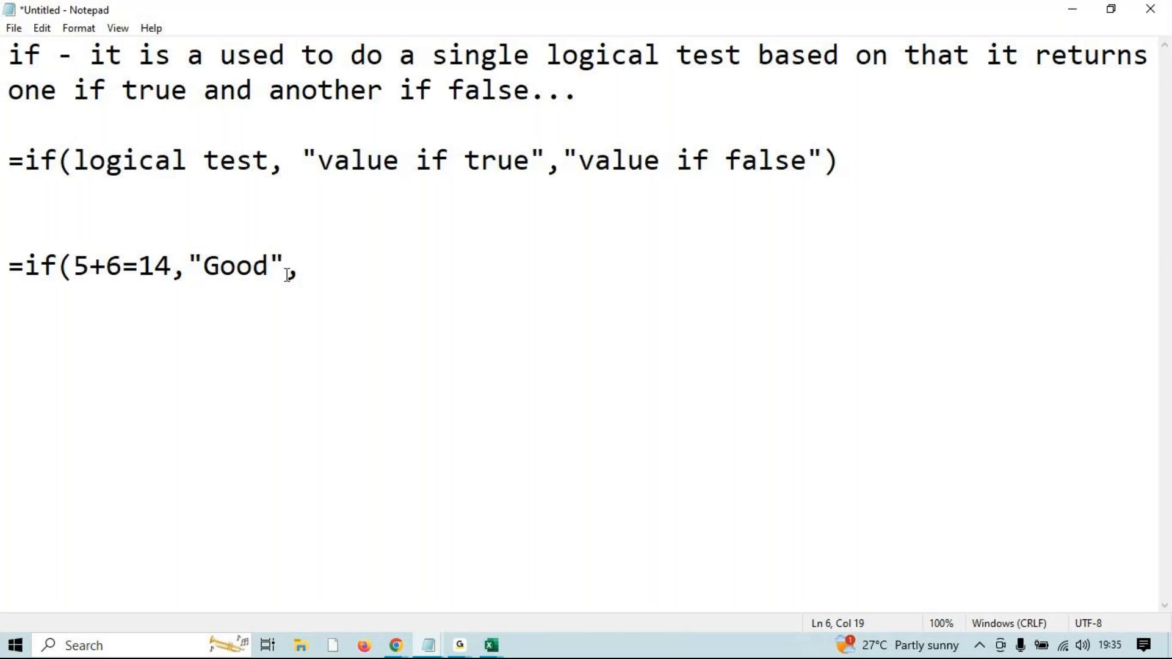
{"action": "type", "text": "\"bad\")"}
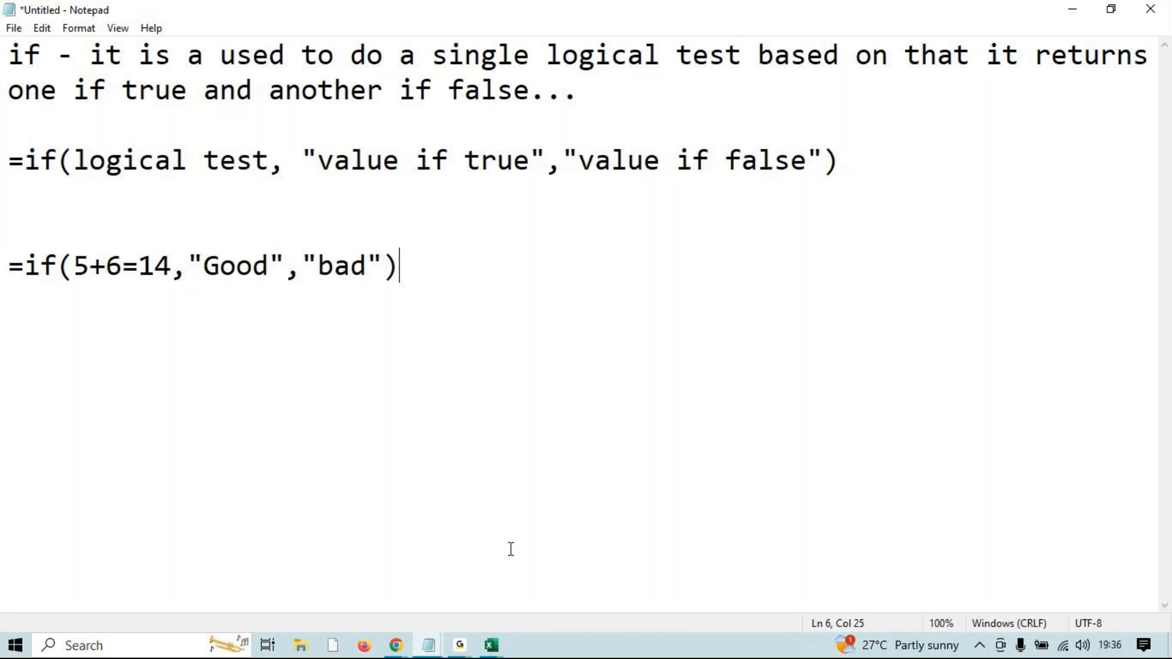
{"action": "type", "text": ">>>>"}
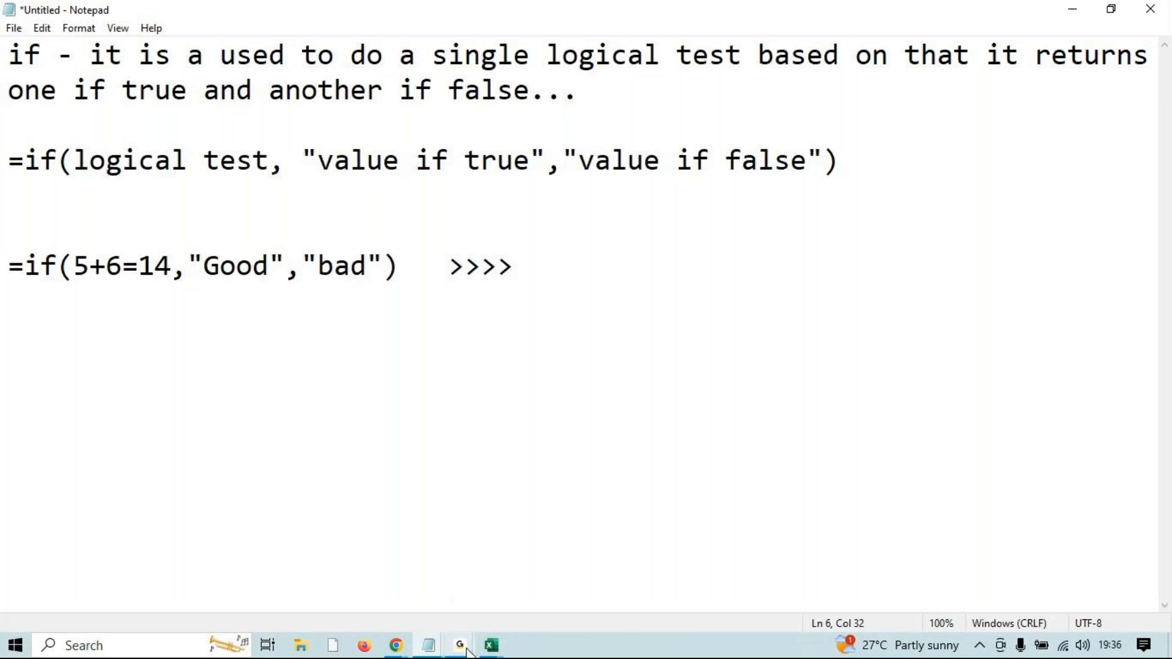
Append BAD after the >>>> in the example and remove the stray =if on line 9.
{"action": "mouse_move", "coordinate": [458, 641]}
{"action": "left_click", "coordinate": [561, 578]}
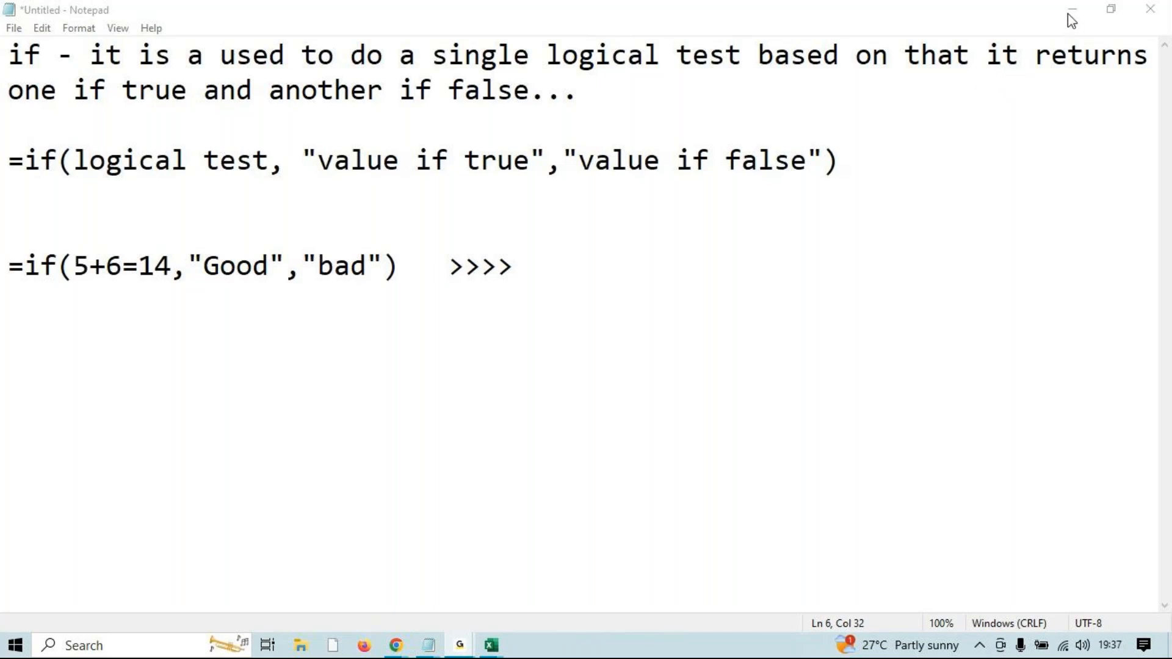
{"action": "type", "text": "BAD"}
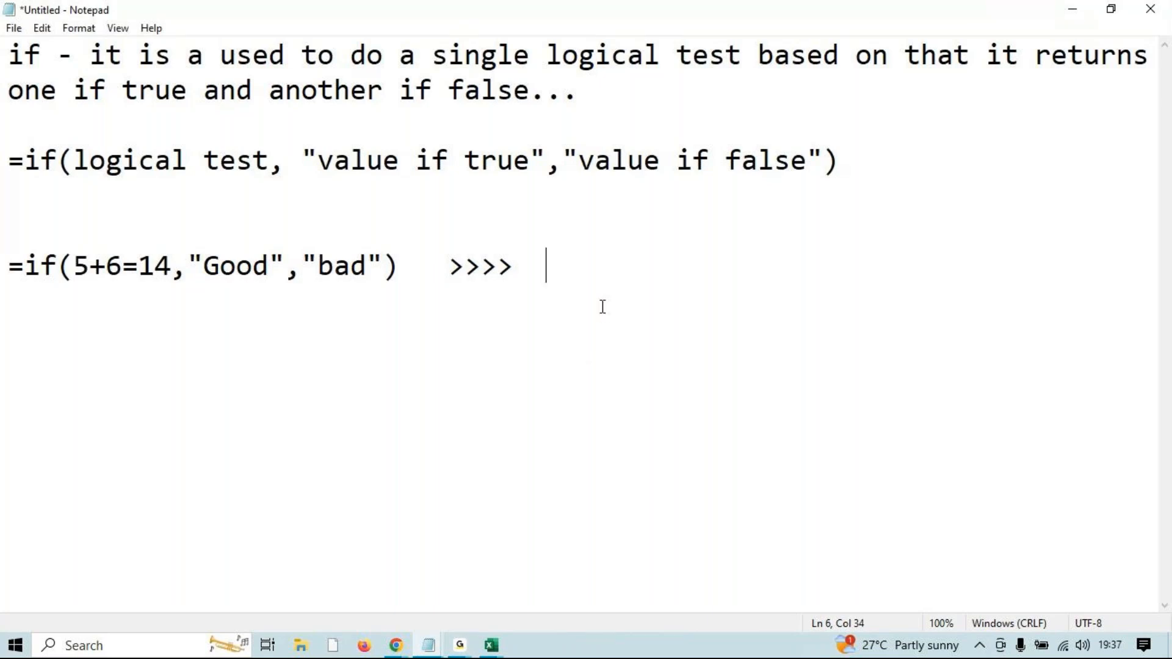
{"action": "key", "text": "Return"}
{"action": "key", "text": "Return"}
{"action": "key", "text": "Return"}
{"action": "type", "text": "="}
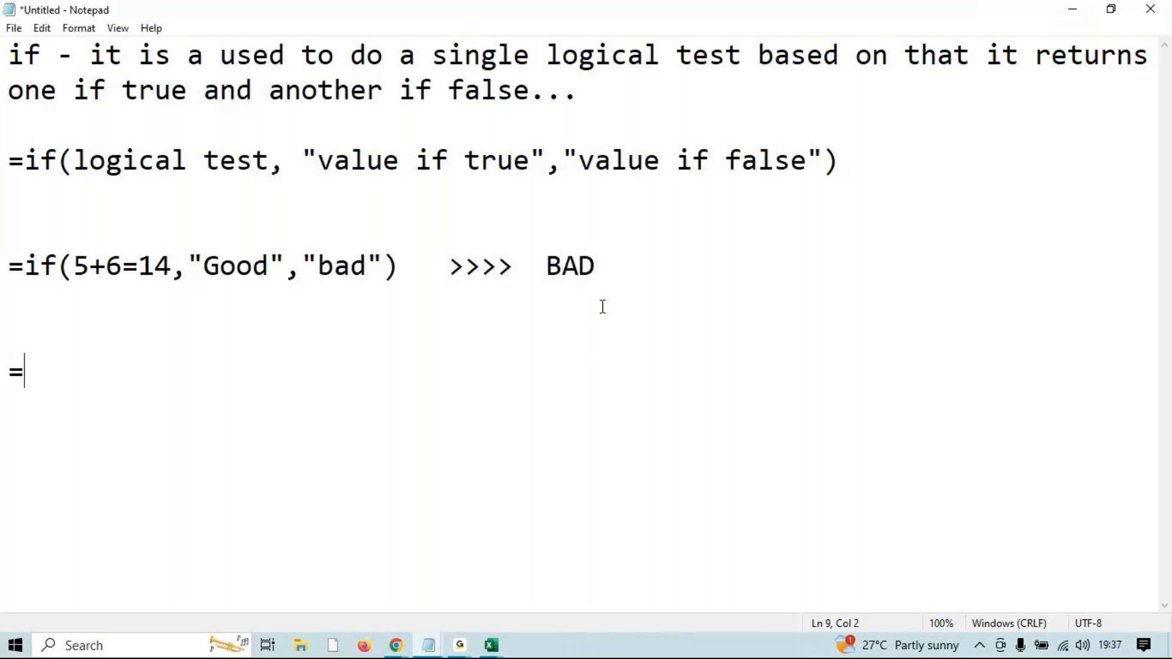
{"action": "type", "text": "if"}
{"action": "left_click_drag", "start_coordinate": [86, 395], "coordinate": [3, 364]}
{"action": "key", "text": "BackSpace"}
Minimize Notepad to bring the Excel workbook back into view.
{"action": "left_click", "coordinate": [1067, 9]}
{"action": "left_click_drag", "start_coordinate": [1128, 434], "coordinate": [1005, 527]}
{"action": "left_click_drag", "start_coordinate": [941, 418], "coordinate": [1167, 288]}
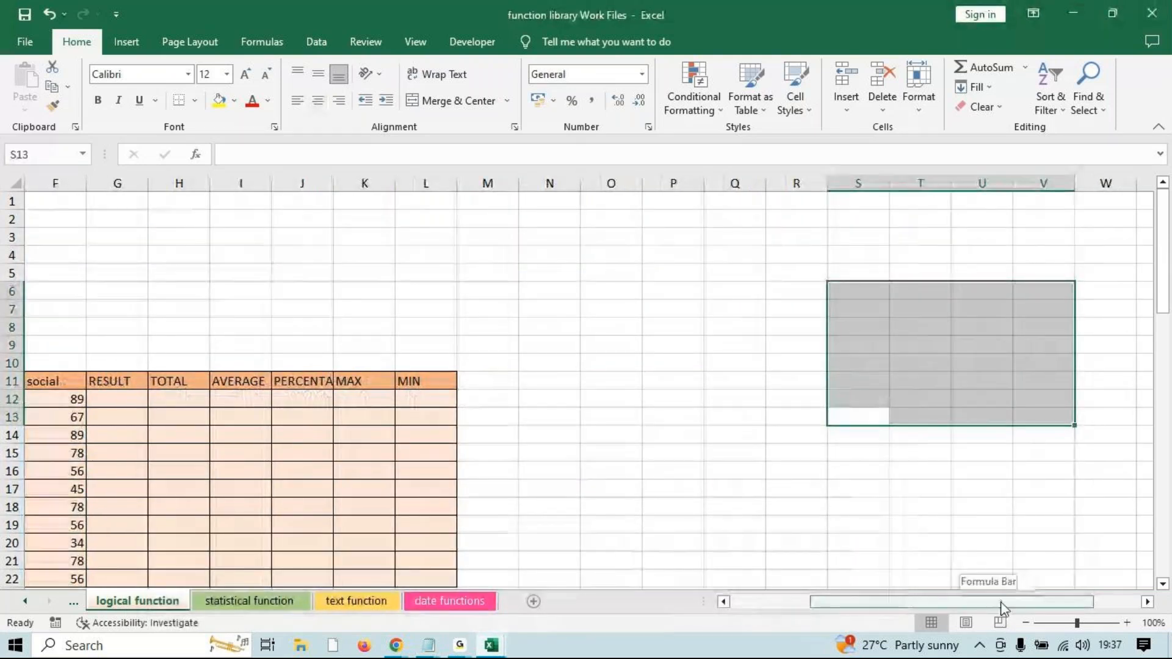
Enter =IF(5+6=13,"GOOD","BAD") in R8, which returns BAD.
{"action": "left_click_drag", "start_coordinate": [1002, 603], "coordinate": [1050, 603]}
{"action": "left_click_drag", "start_coordinate": [682, 398], "coordinate": [665, 382]}
{"action": "left_click", "coordinate": [629, 327]}
{"action": "type", "text": "=IF(q"}
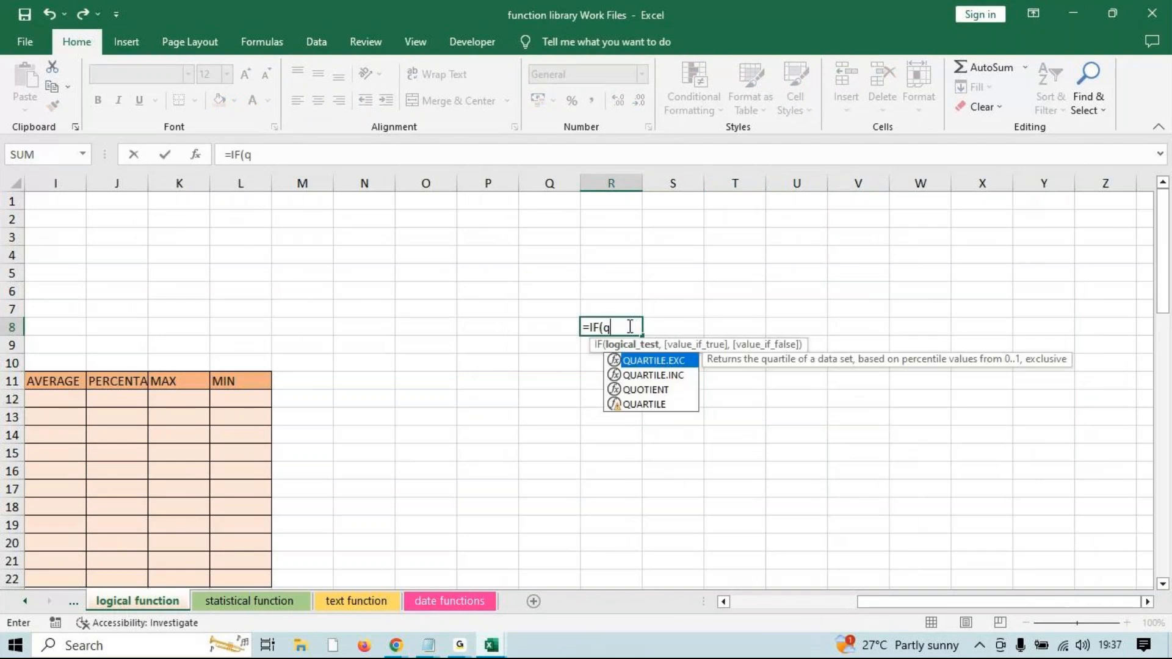
{"action": "key", "text": "BackSpace"}
{"action": "type", "text": "5+6=13,"}
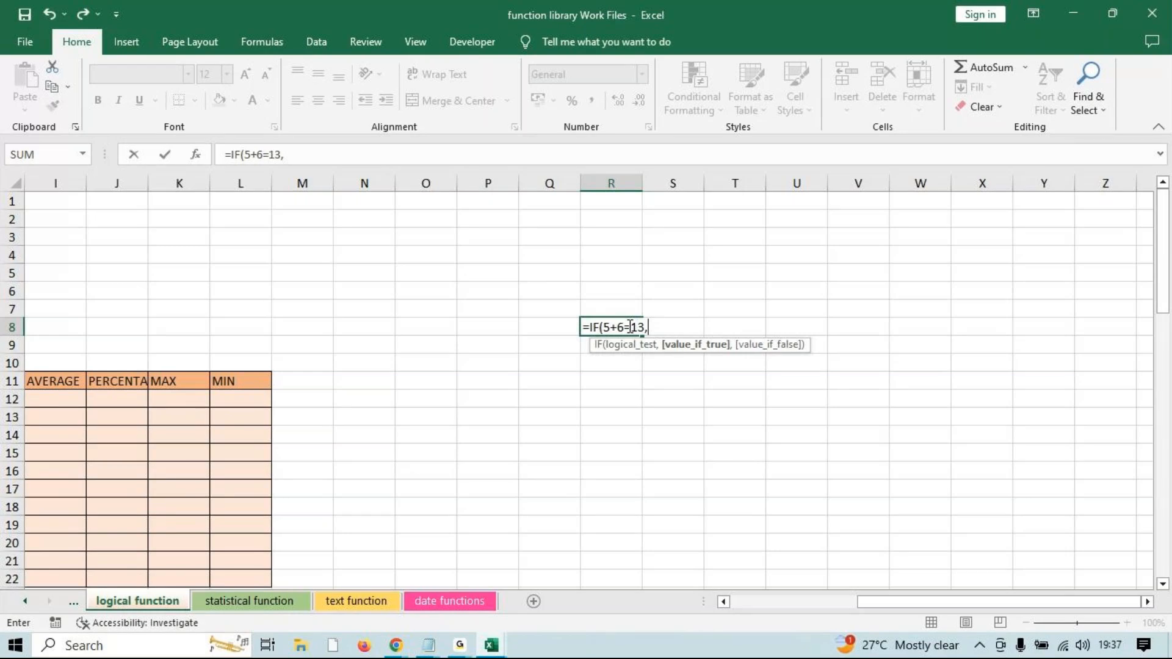
{"action": "type", "text": "\""}
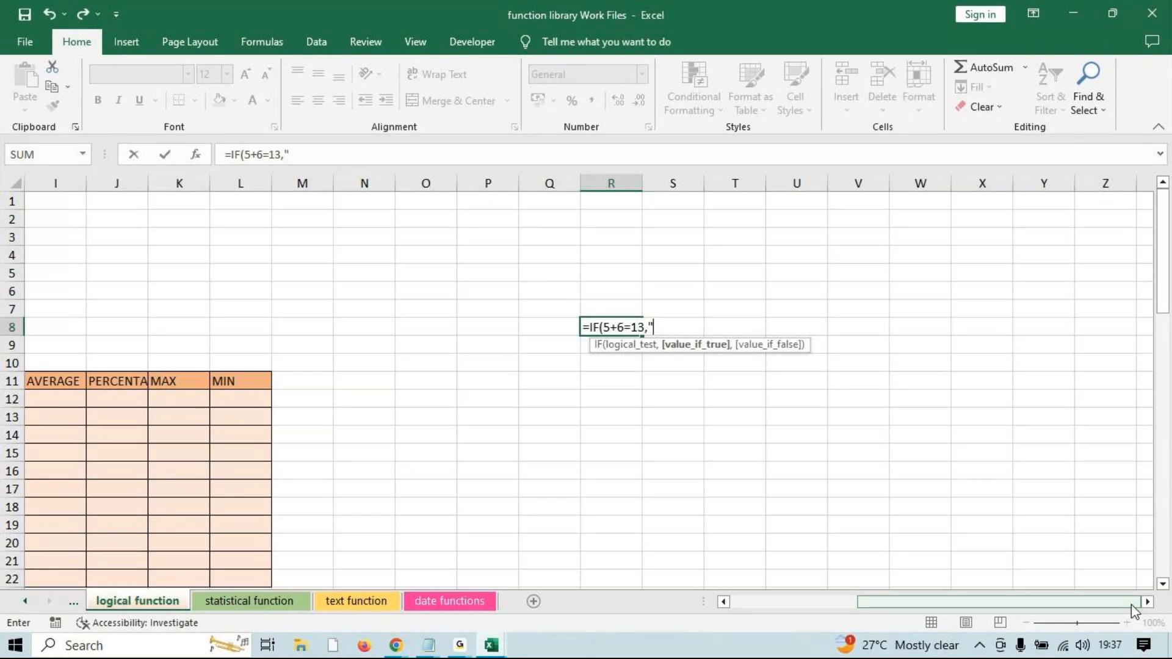
{"action": "type", "text": "GOOD\","}
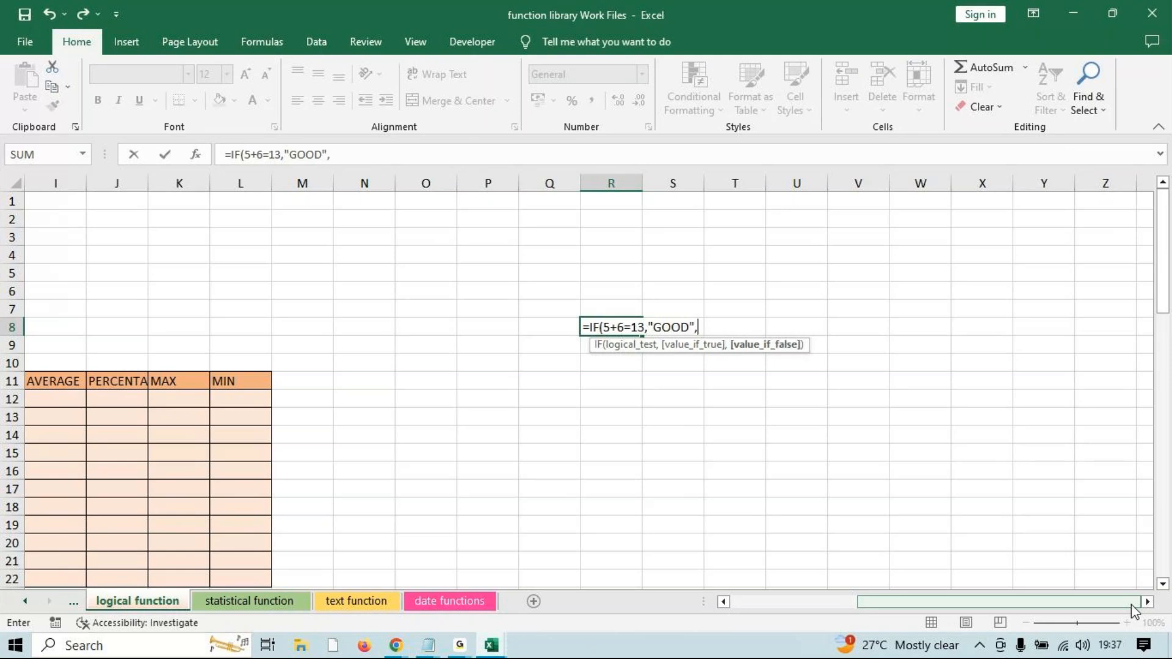
{"action": "type", "text": "\"BAD\")"}
{"action": "key", "text": "Return"}
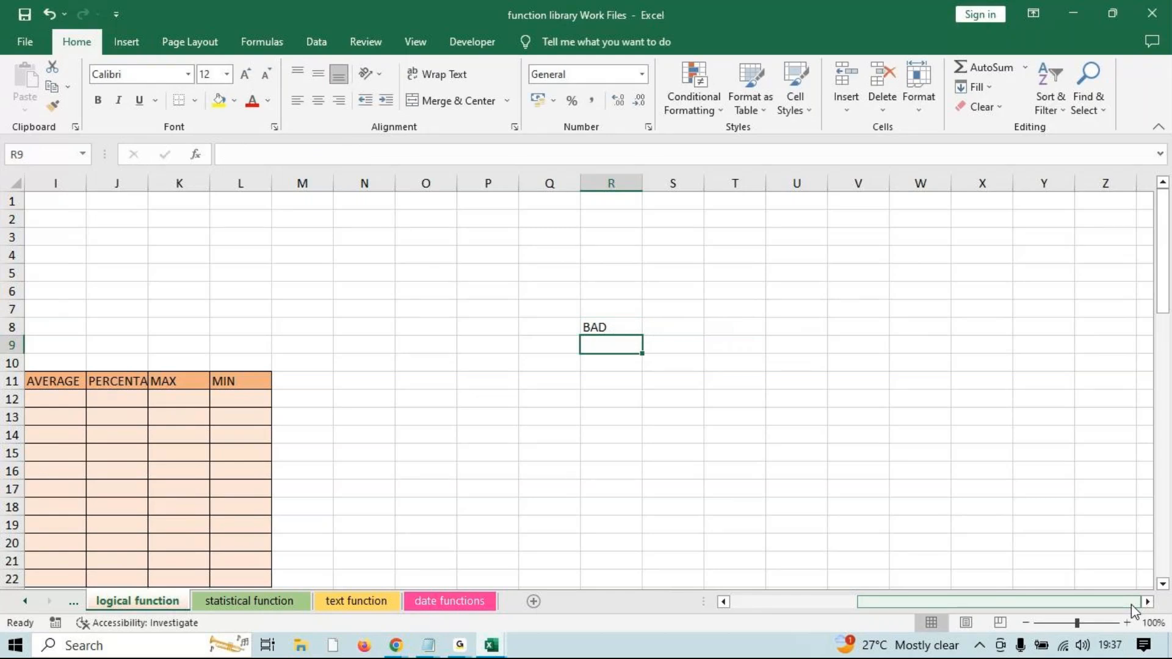
{"action": "key", "text": "Up"}
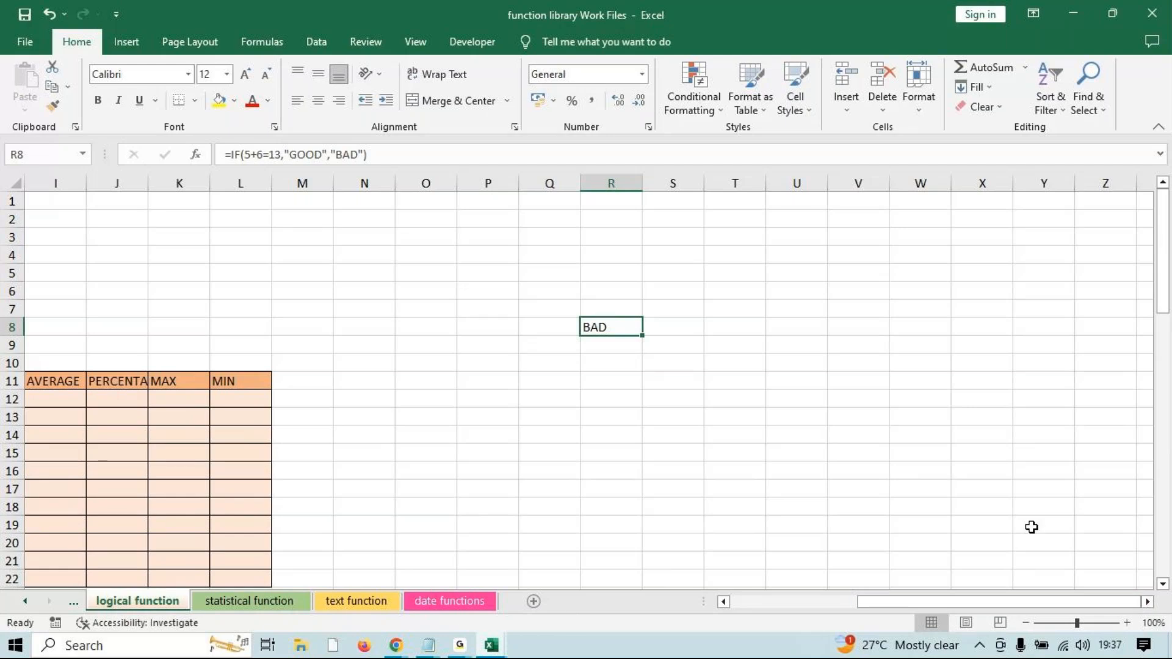
{"action": "left_click", "coordinate": [791, 292]}
Enter marks 74, 85, 96, 74 and 52 in U6:U10, then select them to check the 381 total.
{"action": "type", "text": "74"}
{"action": "key", "text": "Return"}
{"action": "type", "text": "85"}
{"action": "key", "text": "Return"}
{"action": "type", "text": "96"}
{"action": "key", "text": "Return"}
{"action": "type", "text": "74"}
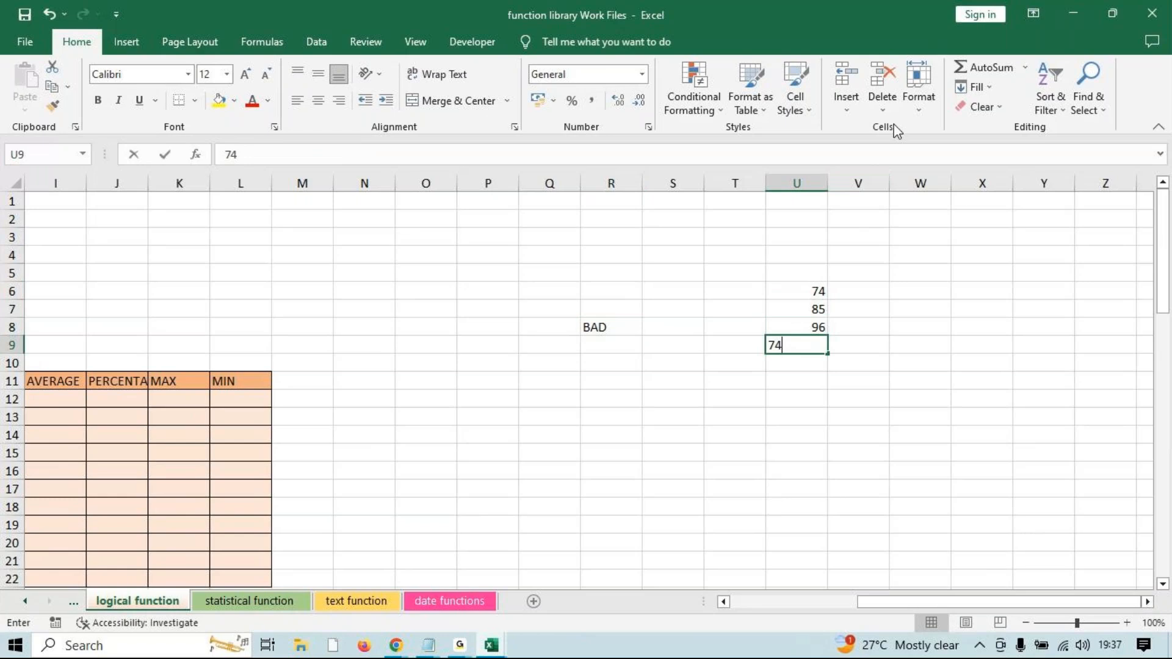
{"action": "key", "text": "Return"}
{"action": "type", "text": "52"}
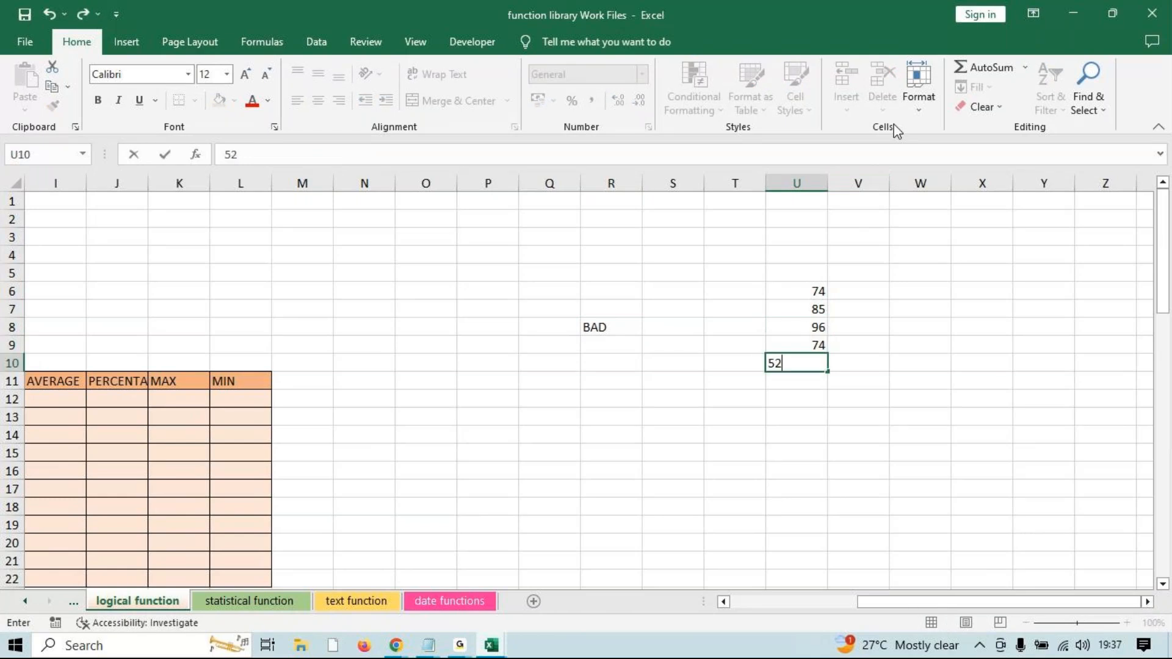
{"action": "key", "text": "Return"}
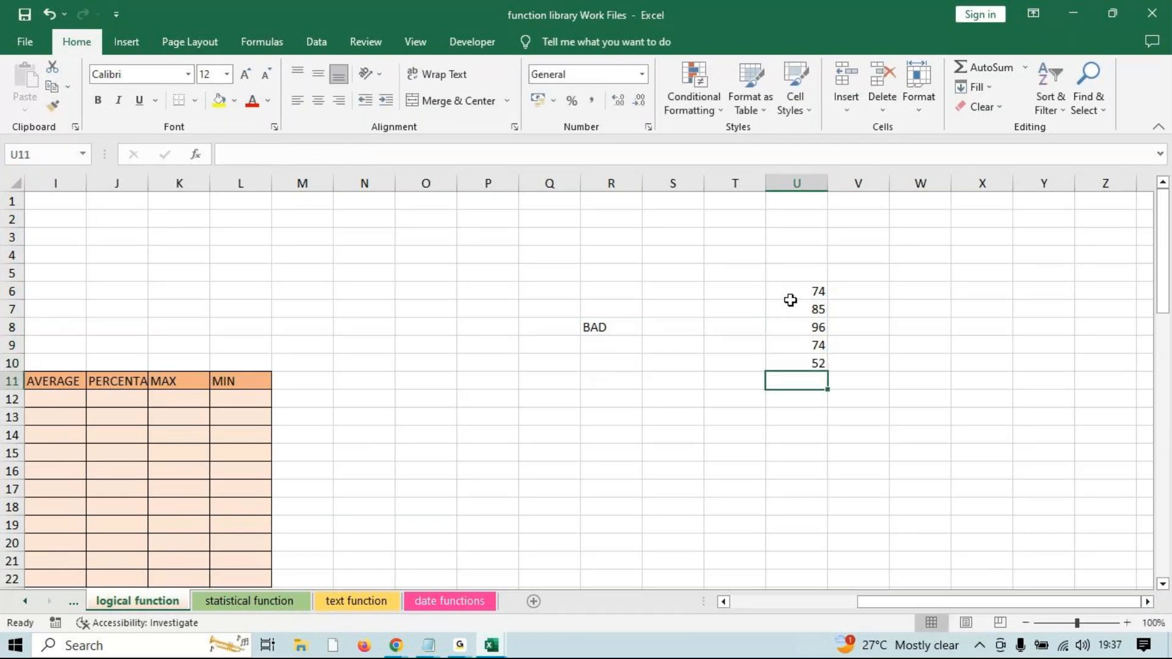
{"action": "left_click_drag", "start_coordinate": [818, 291], "coordinate": [802, 358]}
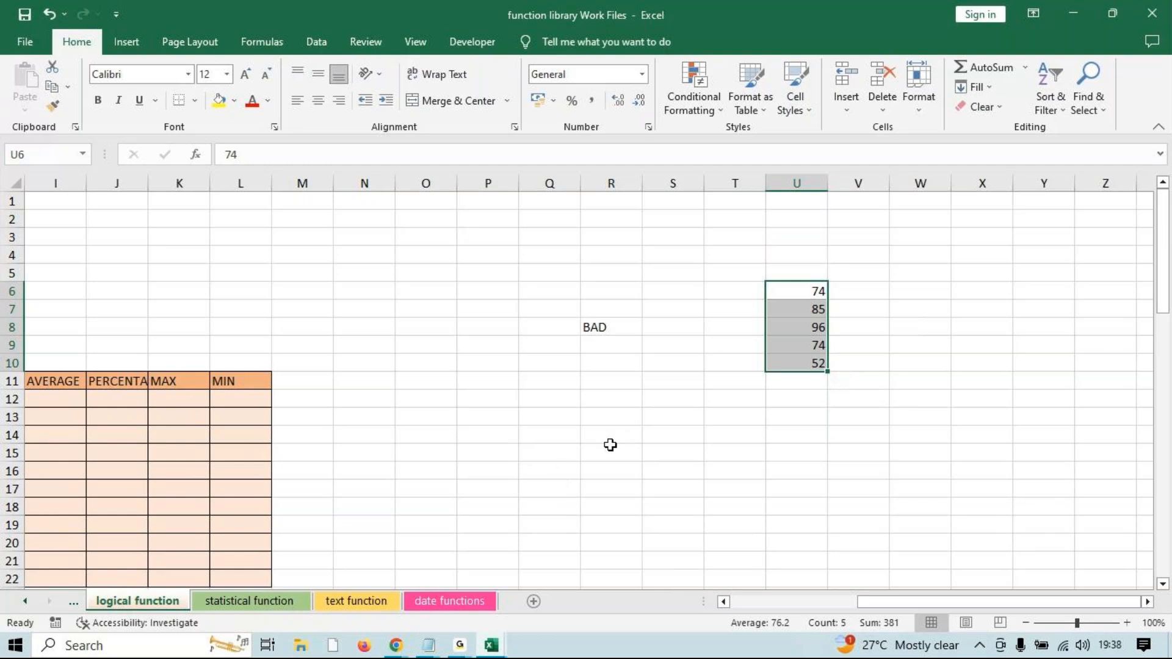
{"action": "left_click_drag", "start_coordinate": [610, 452], "coordinate": [610, 434]}
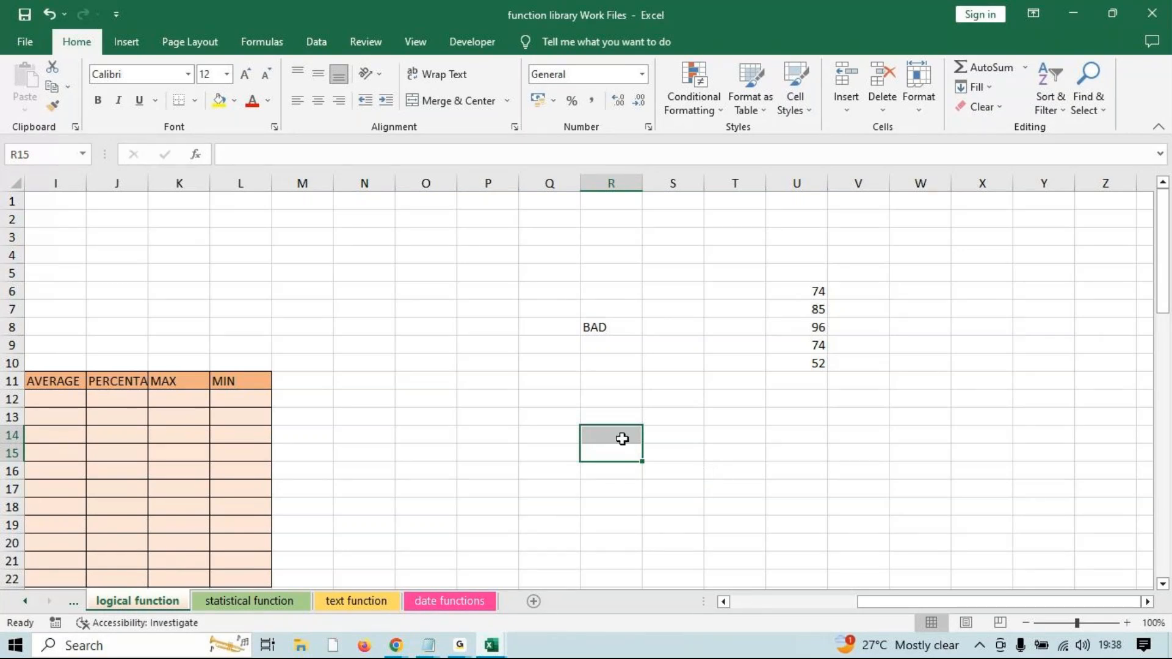
{"action": "left_click", "coordinate": [615, 398]}
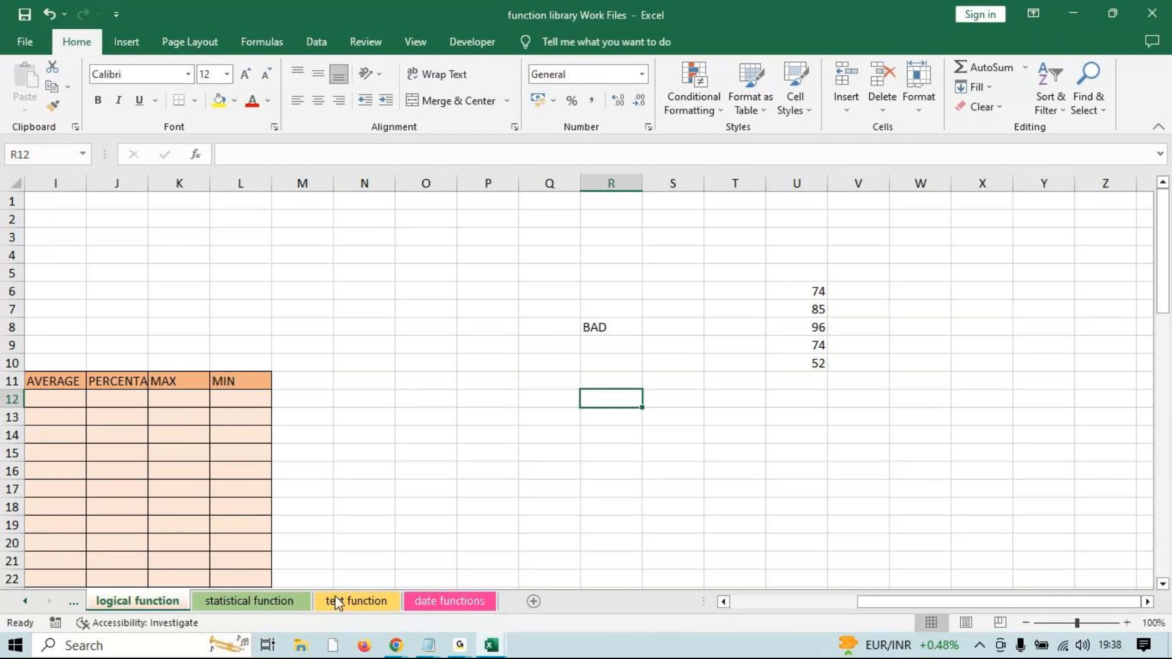
{"action": "left_click", "coordinate": [460, 646]}
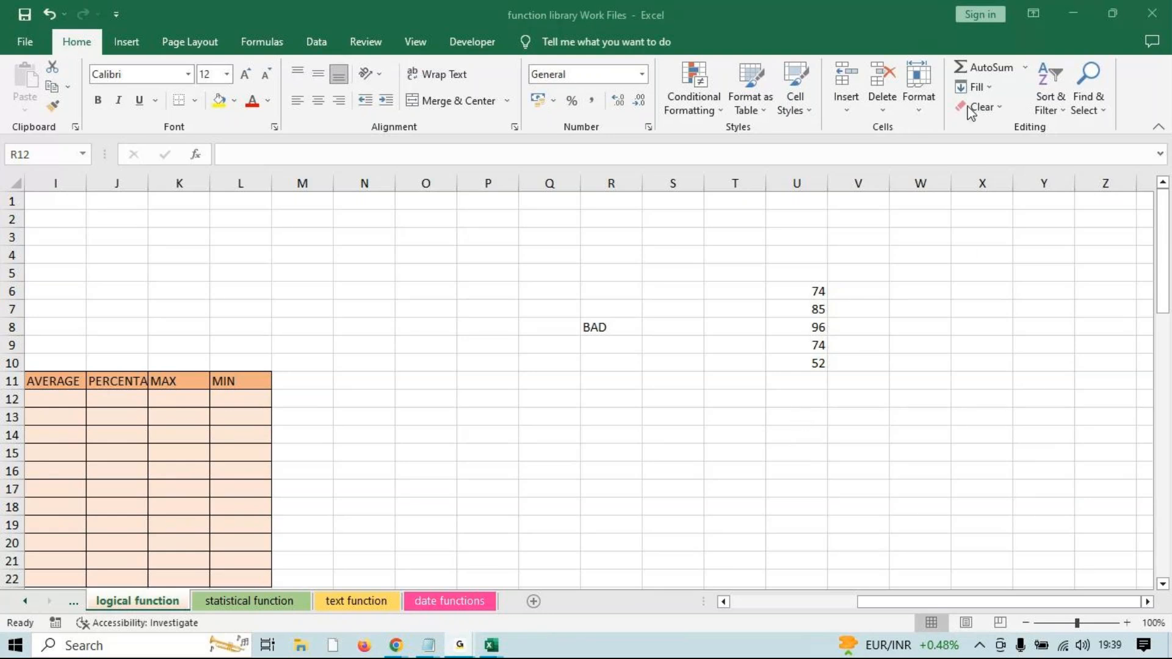
{"action": "left_click", "coordinate": [1060, 8]}
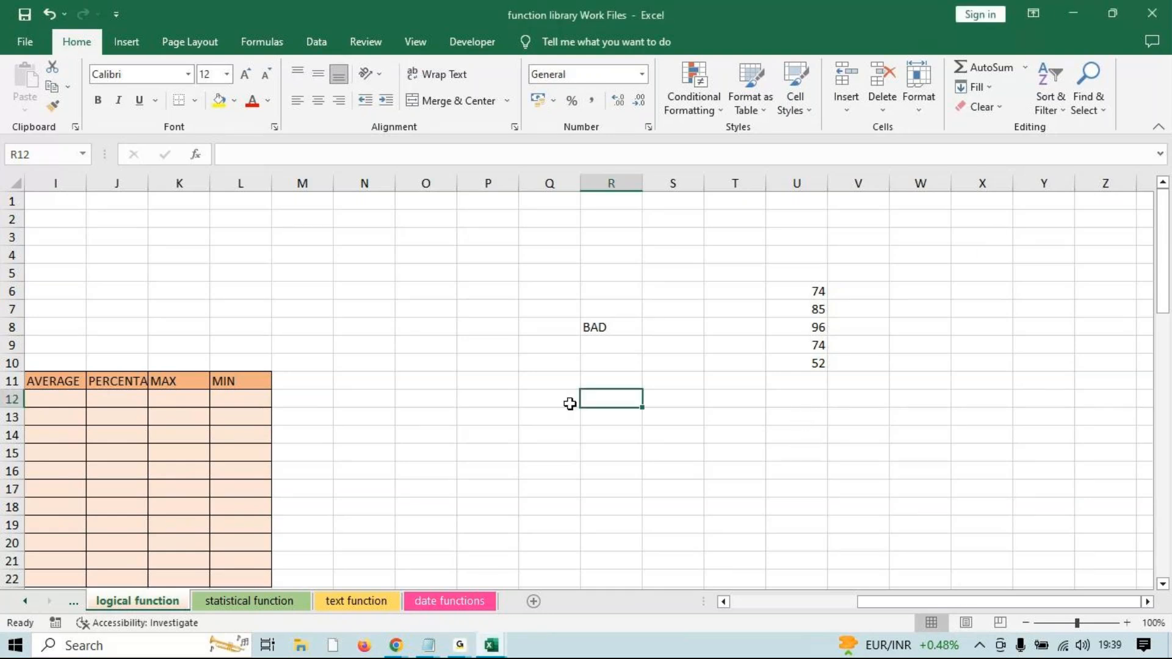
Type =IF(SUM(U6:U10)>=300,"PASS","FAIL") into R12 without committing it yet.
{"action": "type", "text": "=I"}
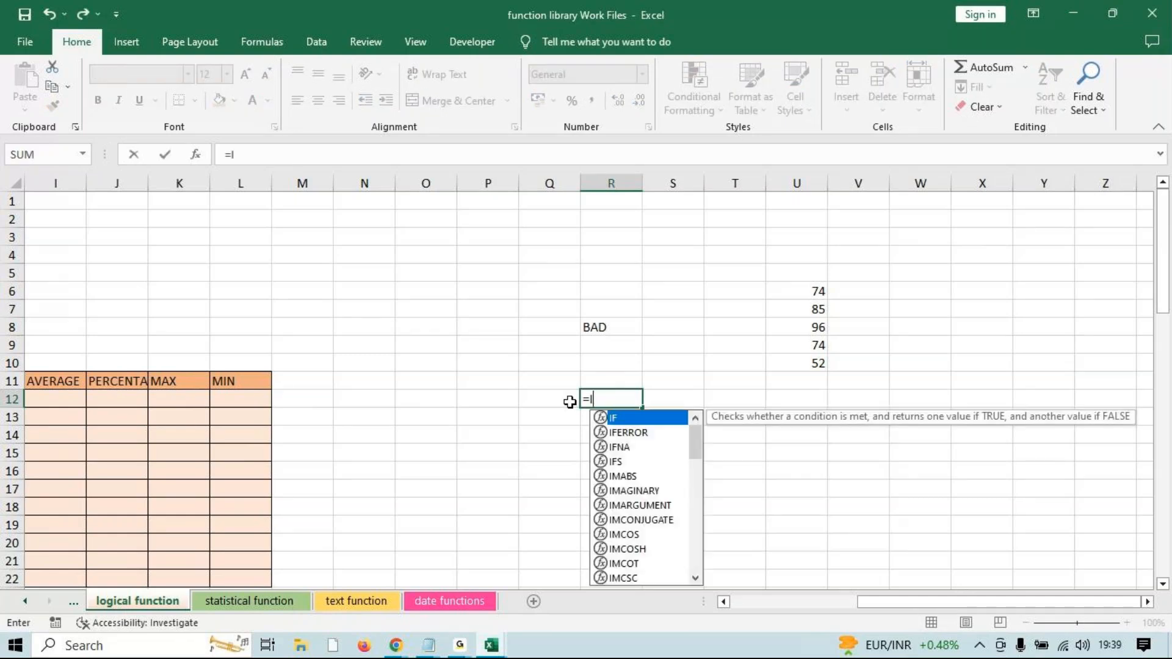
{"action": "type", "text": "F(SUM("}
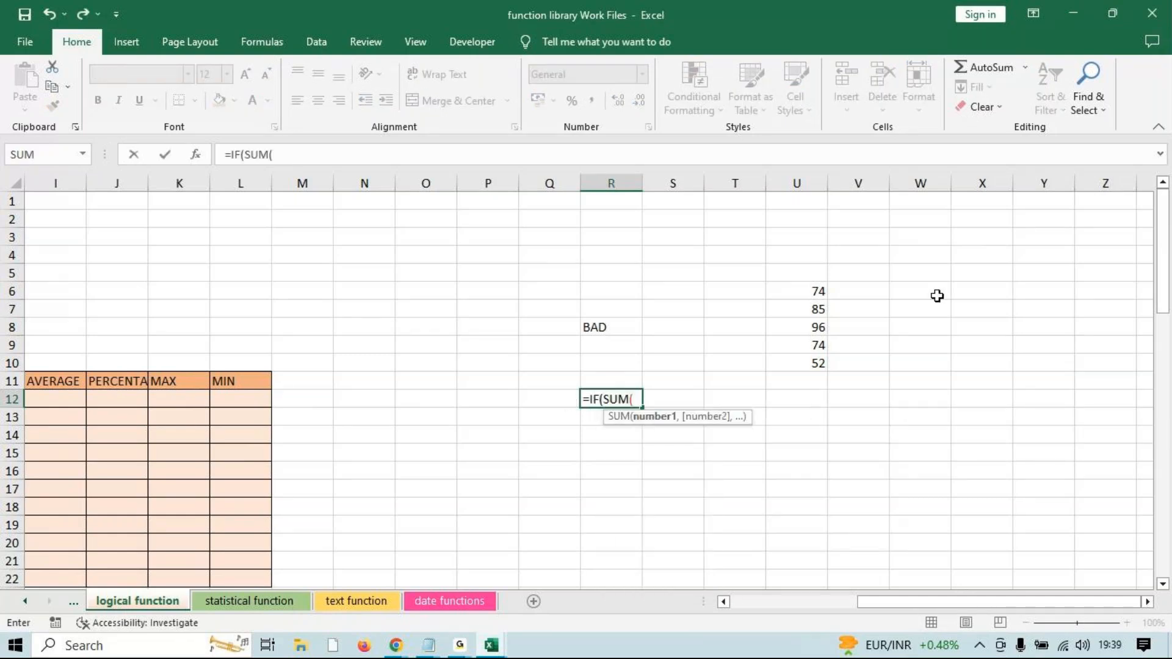
{"action": "left_click_drag", "start_coordinate": [819, 292], "coordinate": [816, 366]}
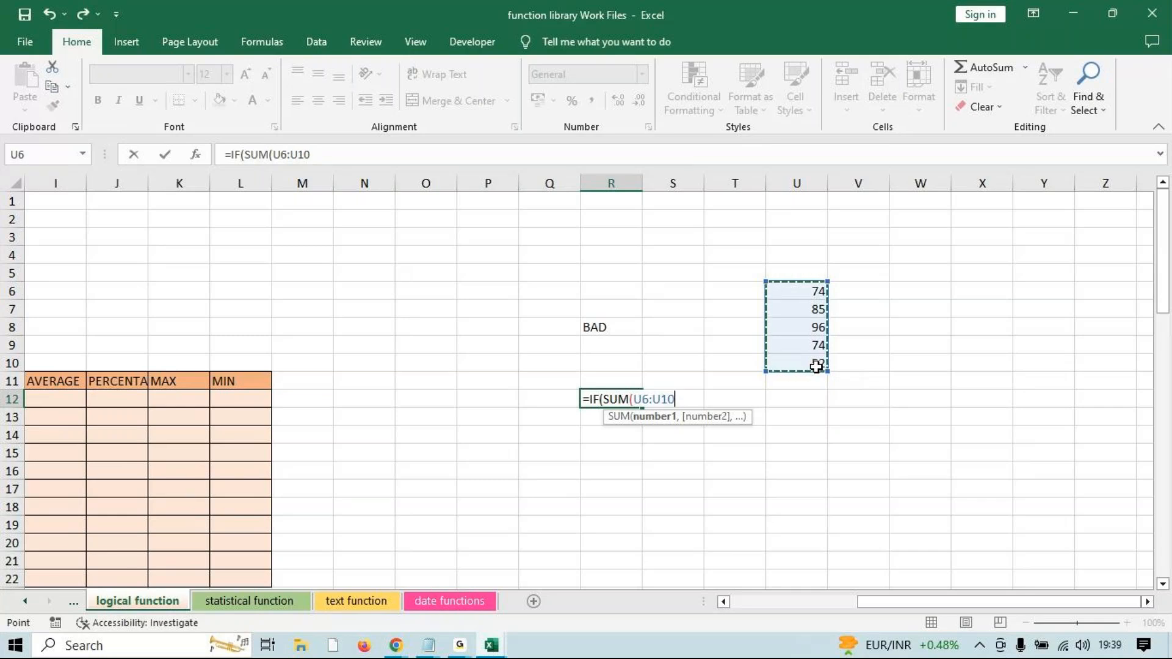
{"action": "type", "text": ")"}
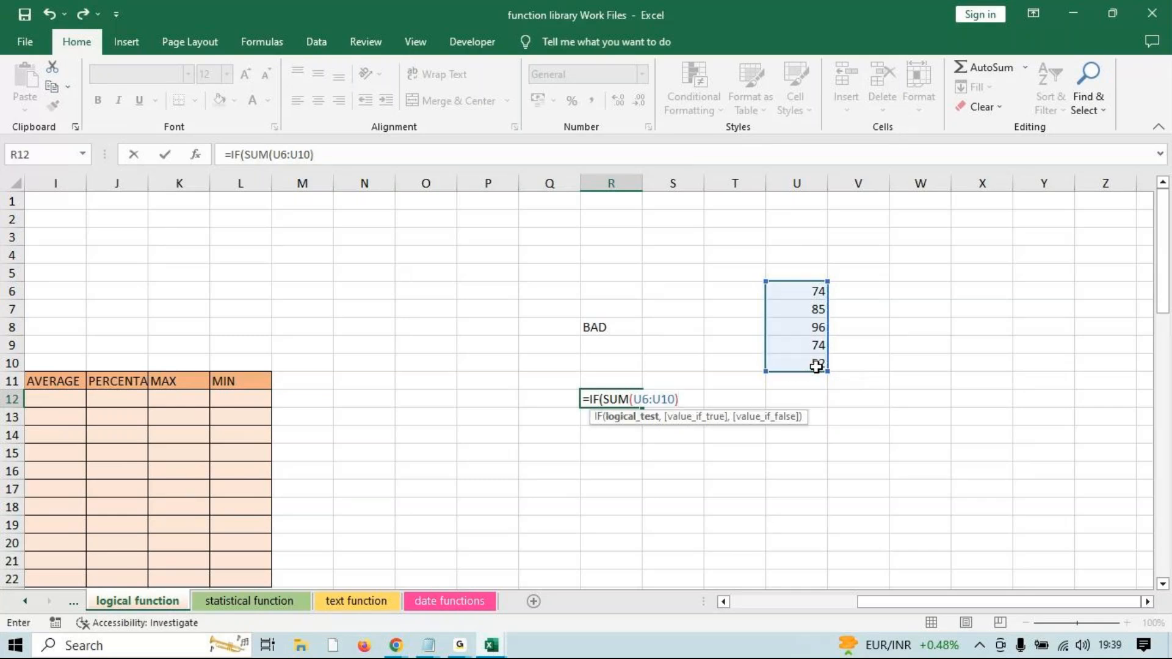
{"action": "type", "text": ">=300,"}
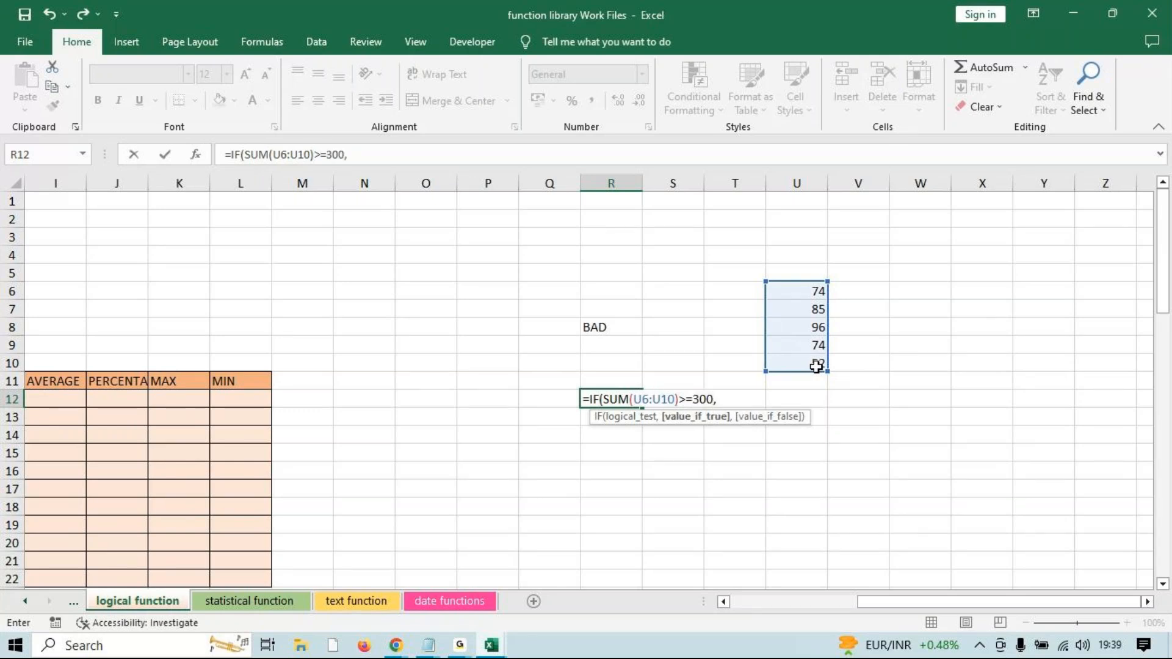
{"action": "type", "text": "\"PASS\",\"FA"}
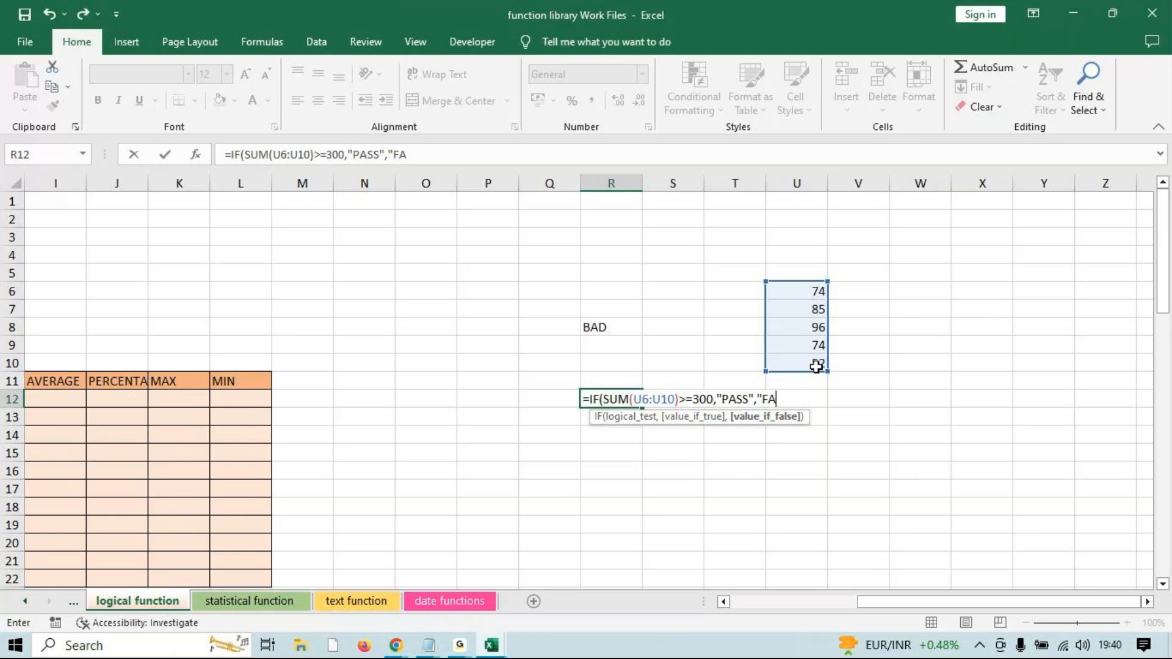
{"action": "type", "text": "IL\")"}
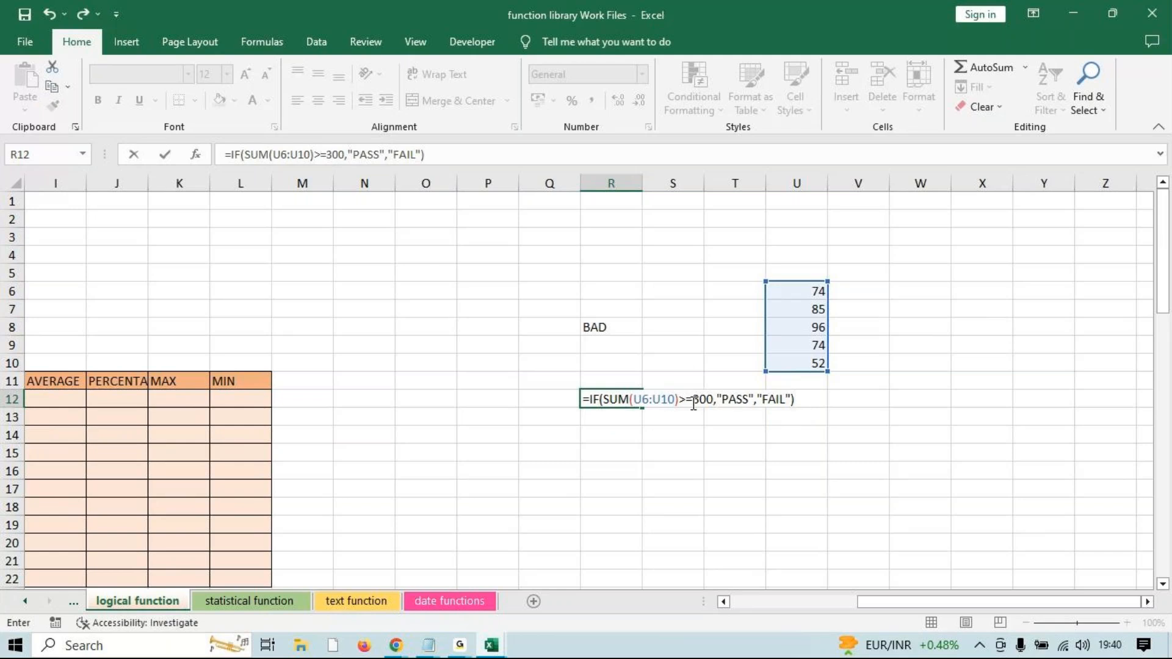
{"action": "left_click", "coordinate": [728, 400]}
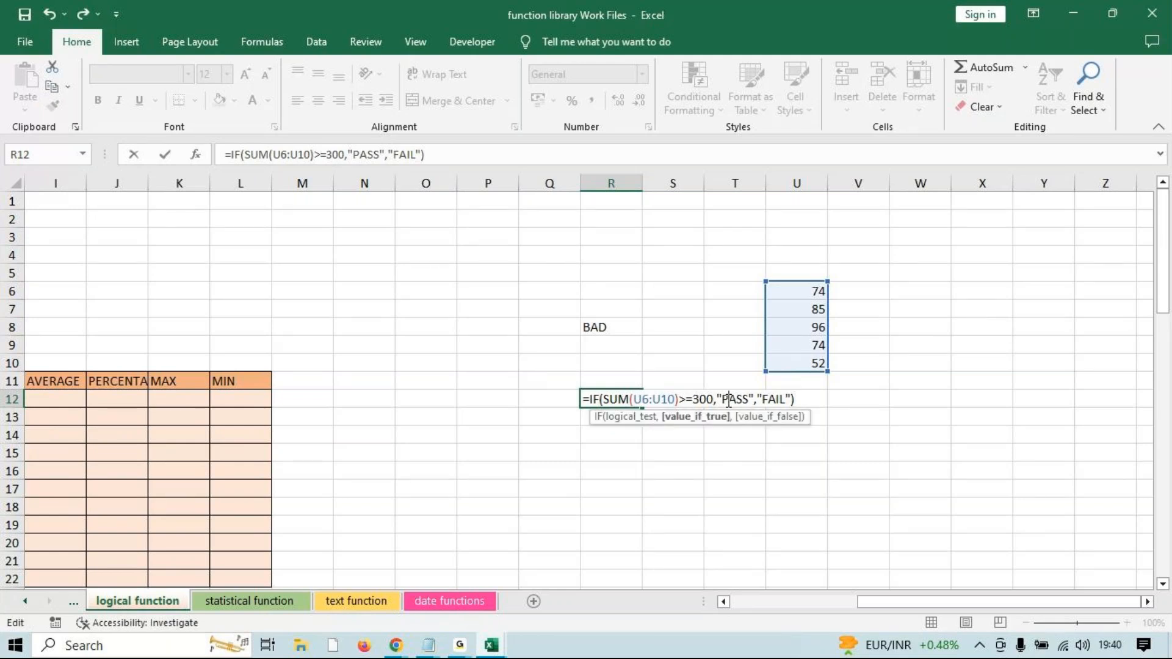
Commit the R12 formula so it shows PASS for the 381-mark total.
{"action": "left_click", "coordinate": [768, 400]}
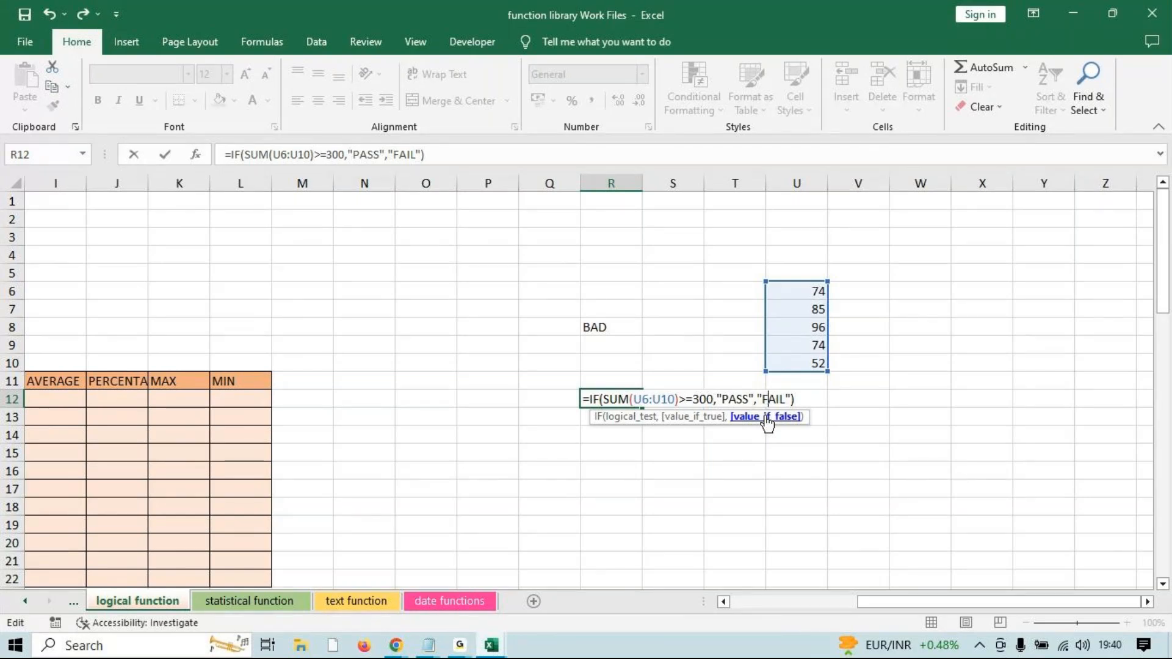
{"action": "left_click", "coordinate": [803, 399]}
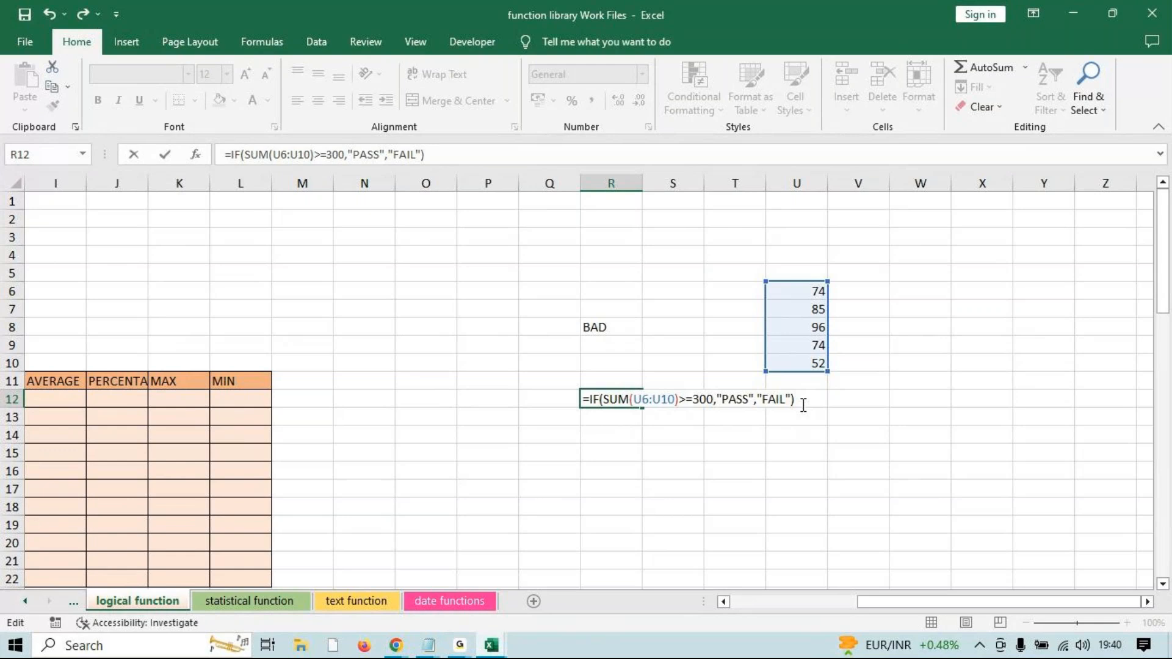
{"action": "left_click", "coordinate": [468, 643]}
{"action": "key", "text": "Return"}
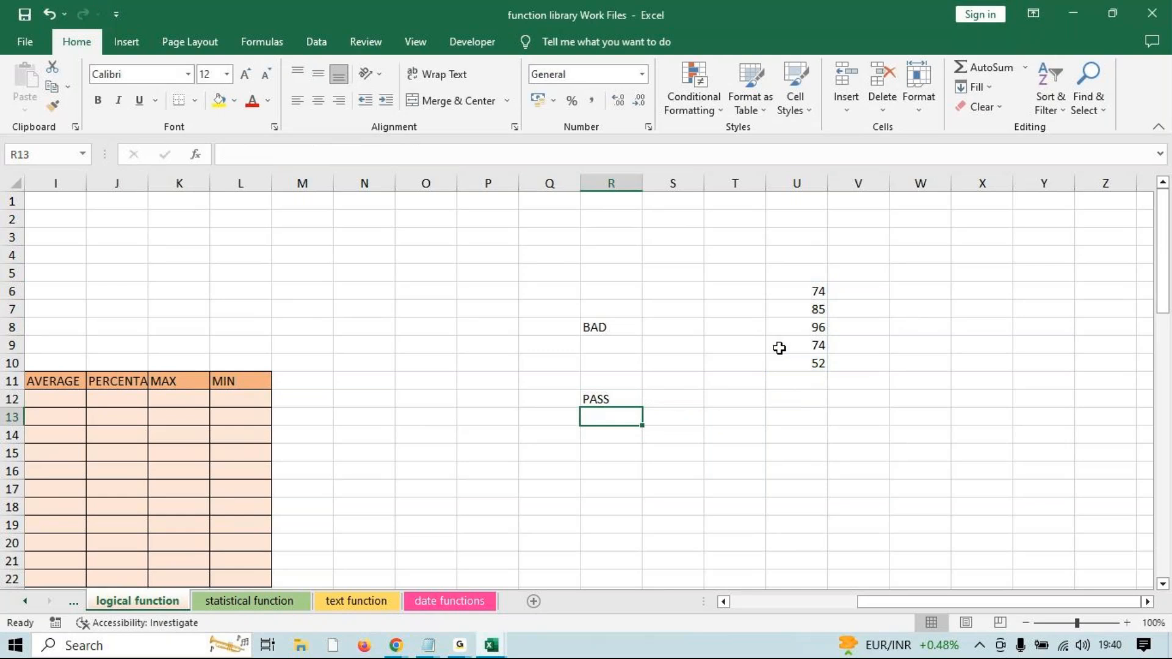
{"action": "left_click", "coordinate": [592, 400]}
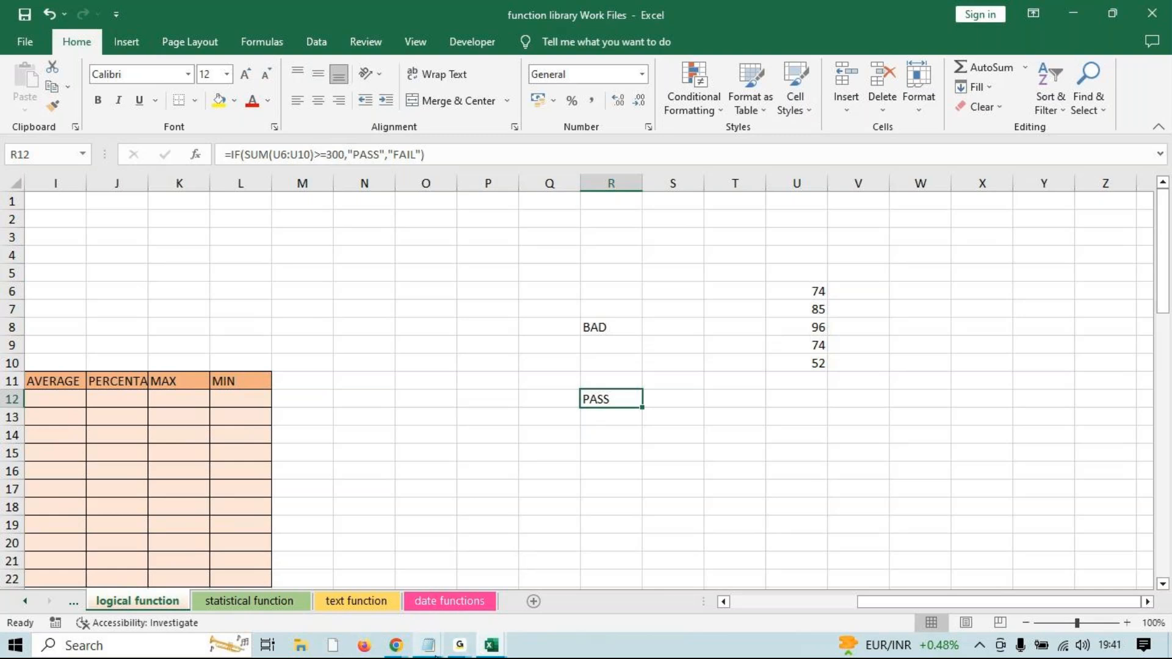
{"action": "left_click", "coordinate": [429, 645]}
{"action": "left_click", "coordinate": [459, 619]}
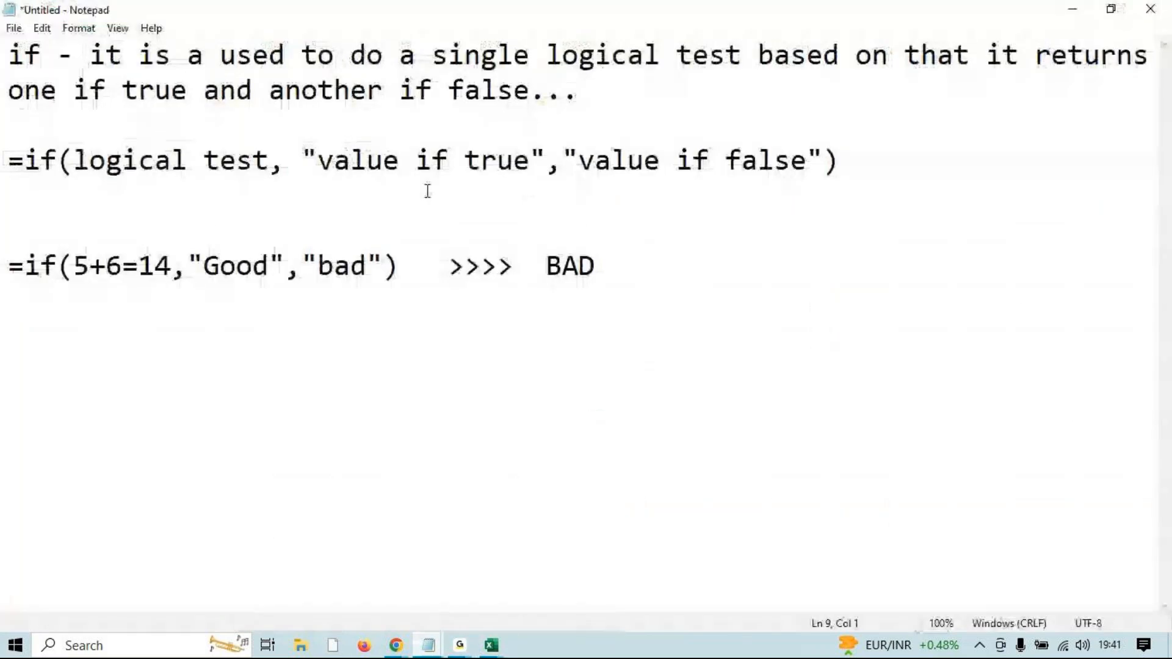
{"action": "left_click_drag", "start_coordinate": [317, 162], "coordinate": [530, 163]}
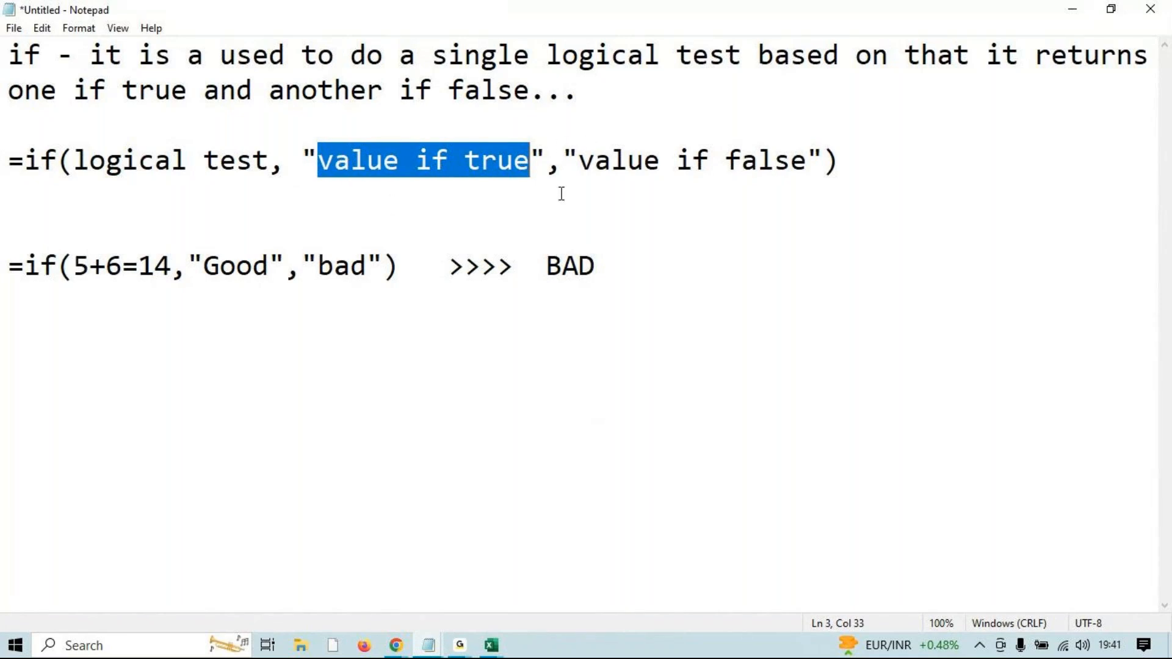
{"action": "left_click", "coordinate": [411, 167]}
{"action": "left_click_drag", "start_coordinate": [841, 162], "coordinate": [727, 164]}
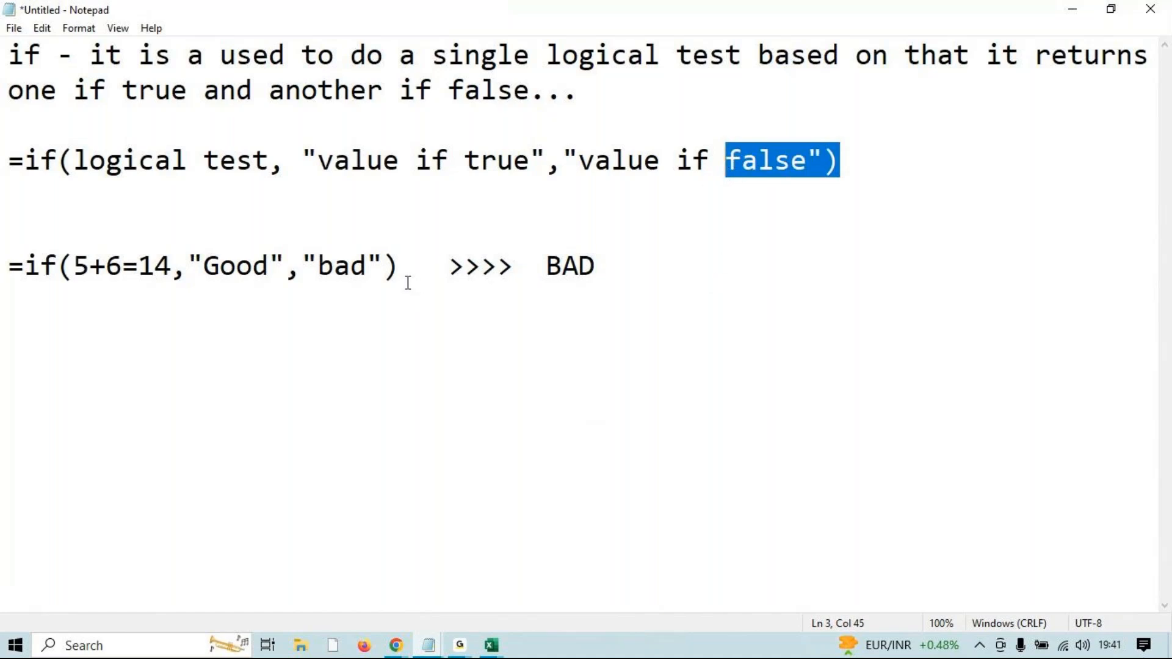
{"action": "left_click_drag", "start_coordinate": [270, 160], "coordinate": [81, 166]}
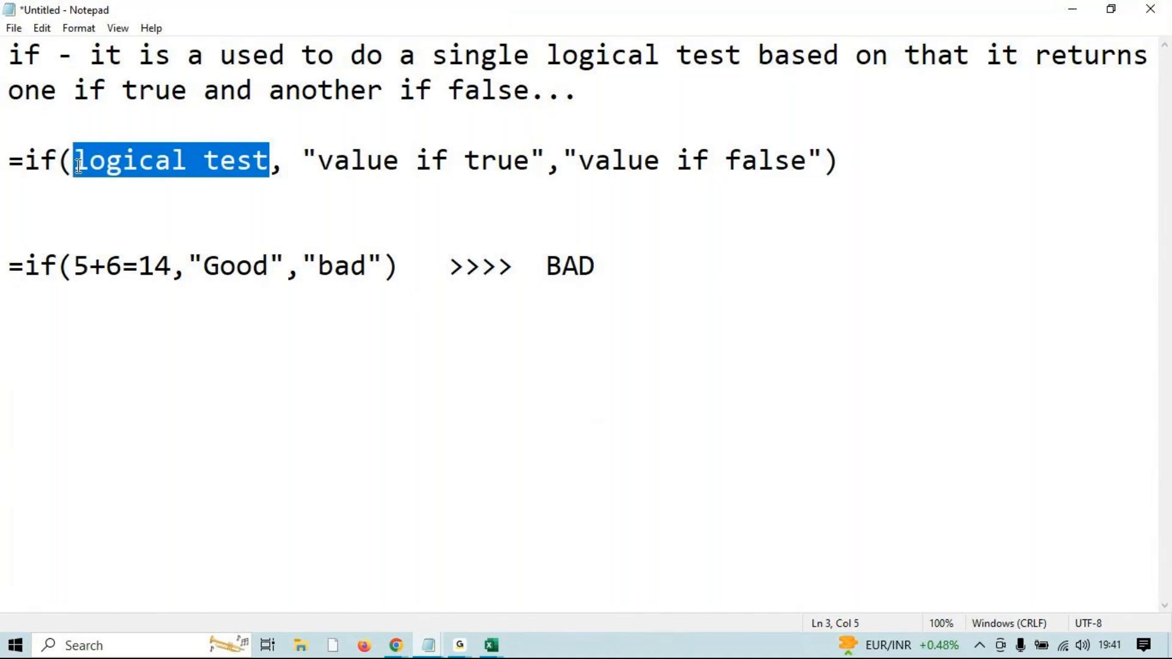
{"action": "left_click_drag", "start_coordinate": [317, 160], "coordinate": [513, 158]}
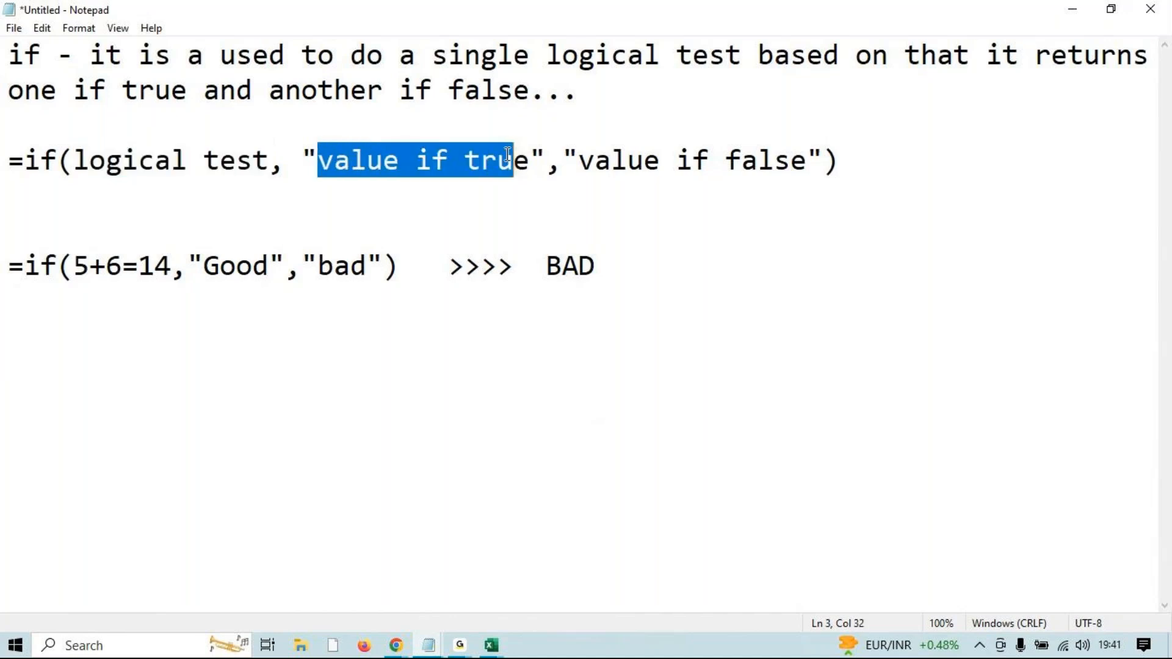
{"action": "left_click", "coordinate": [1076, 8]}
{"action": "left_click_drag", "start_coordinate": [879, 611], "coordinate": [736, 610]}
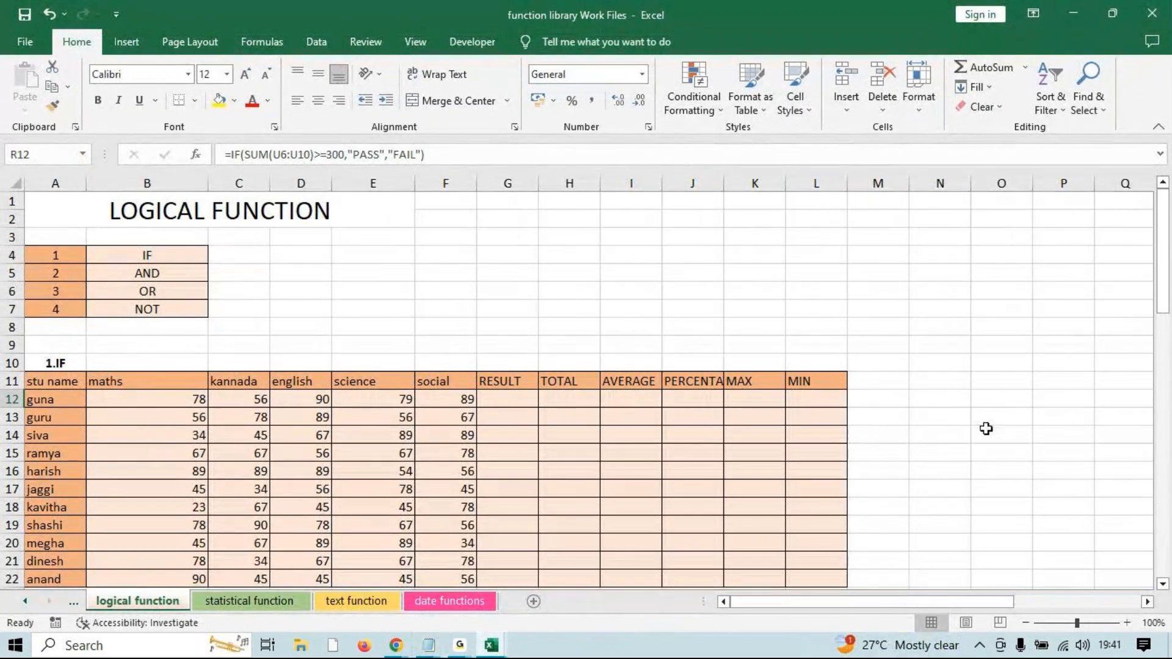
{"action": "mouse_move", "coordinate": [460, 646]}
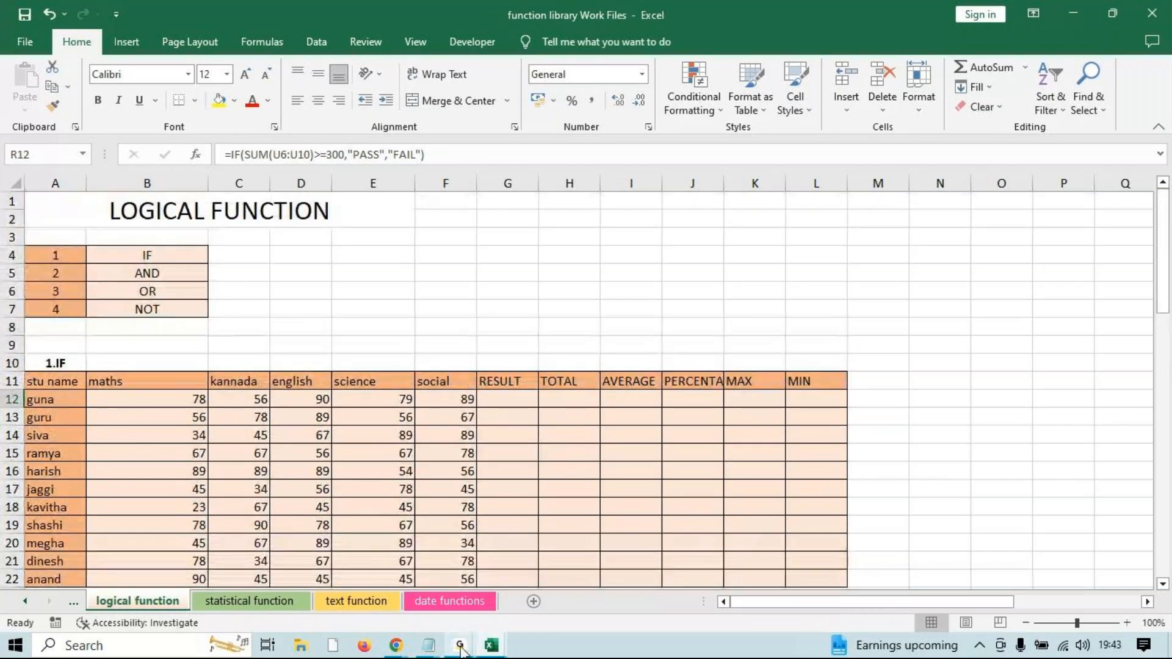
{"action": "mouse_move", "coordinate": [436, 641]}
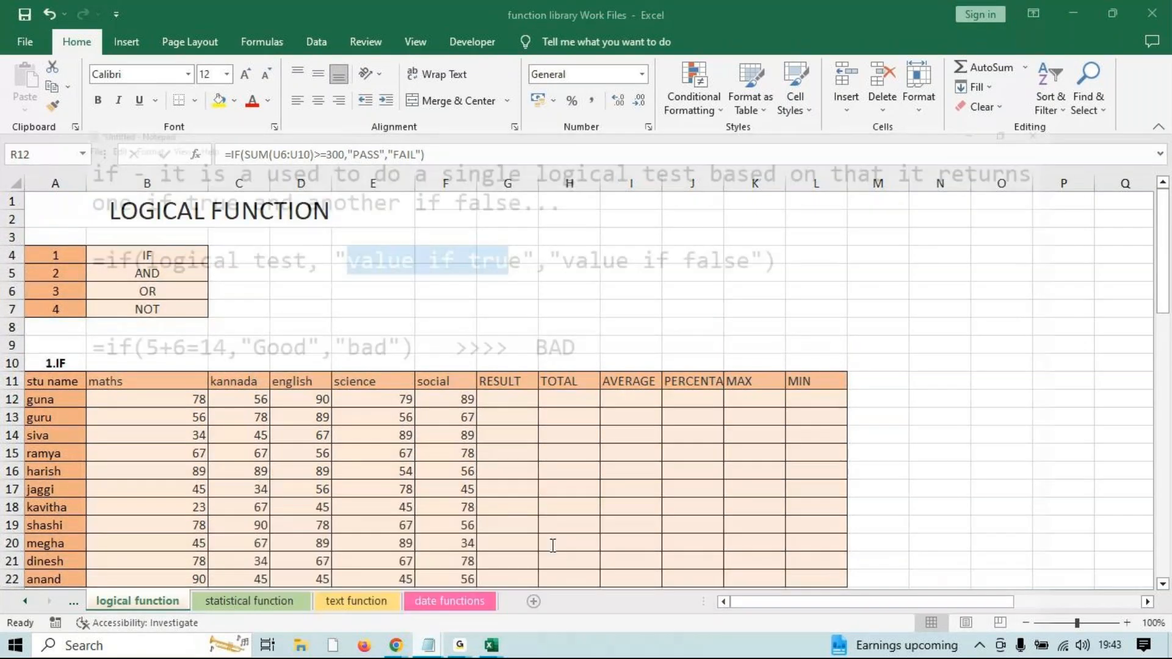
{"action": "left_click", "coordinate": [549, 544]}
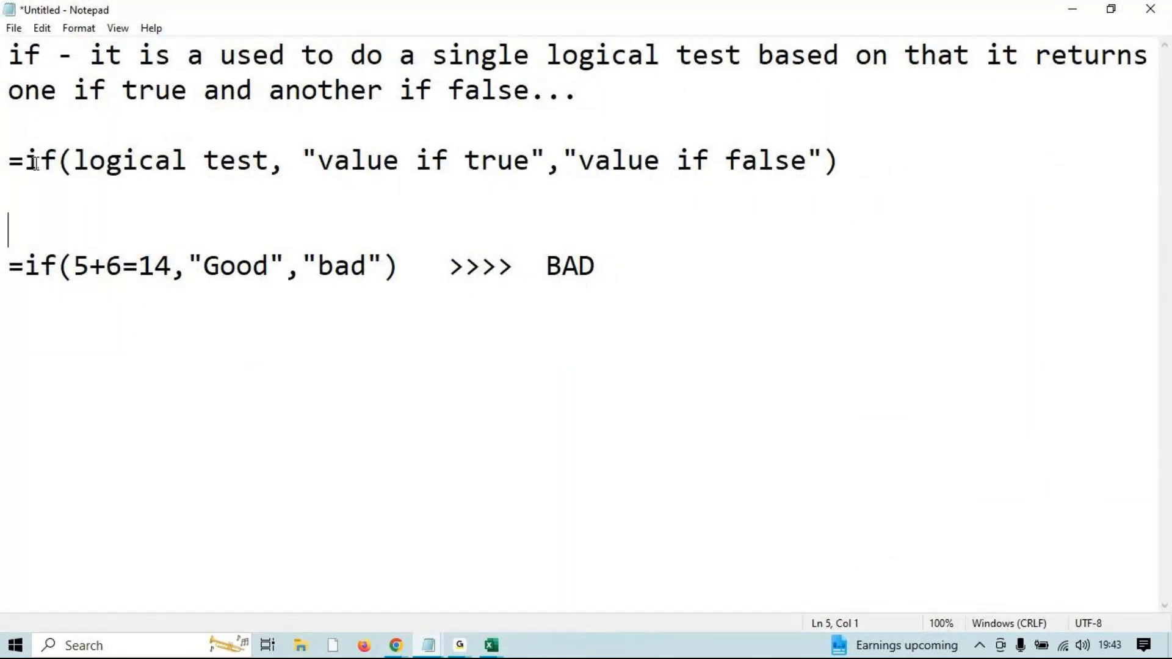
{"action": "left_click_drag", "start_coordinate": [317, 160], "coordinate": [529, 168]}
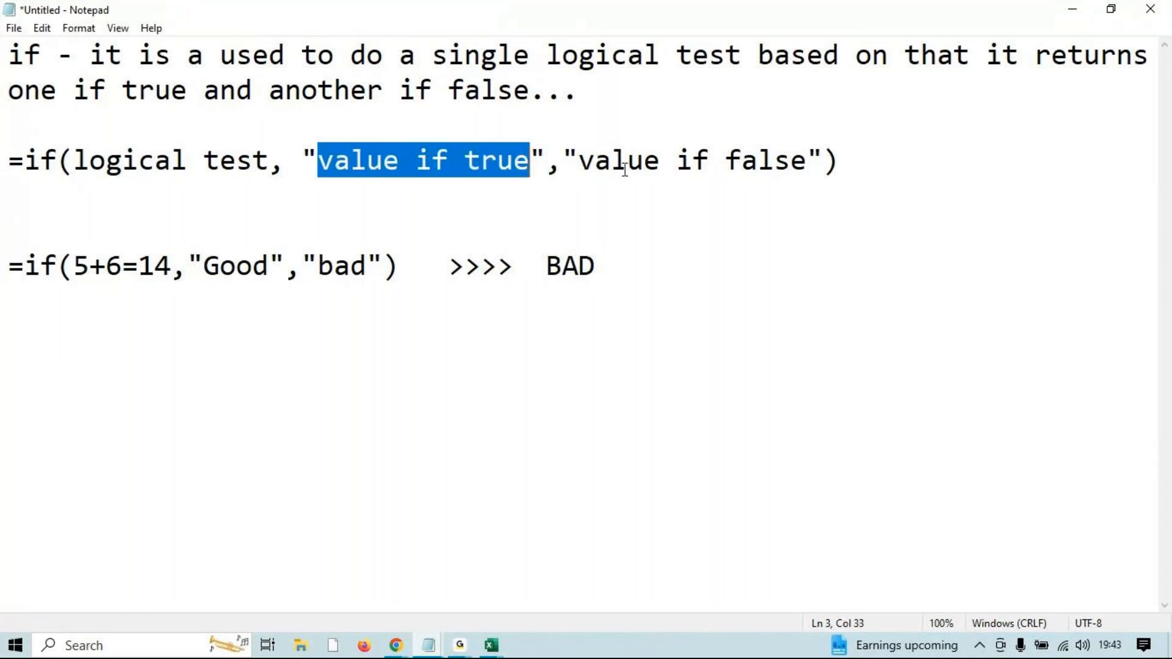
{"action": "left_click_drag", "start_coordinate": [595, 162], "coordinate": [808, 164]}
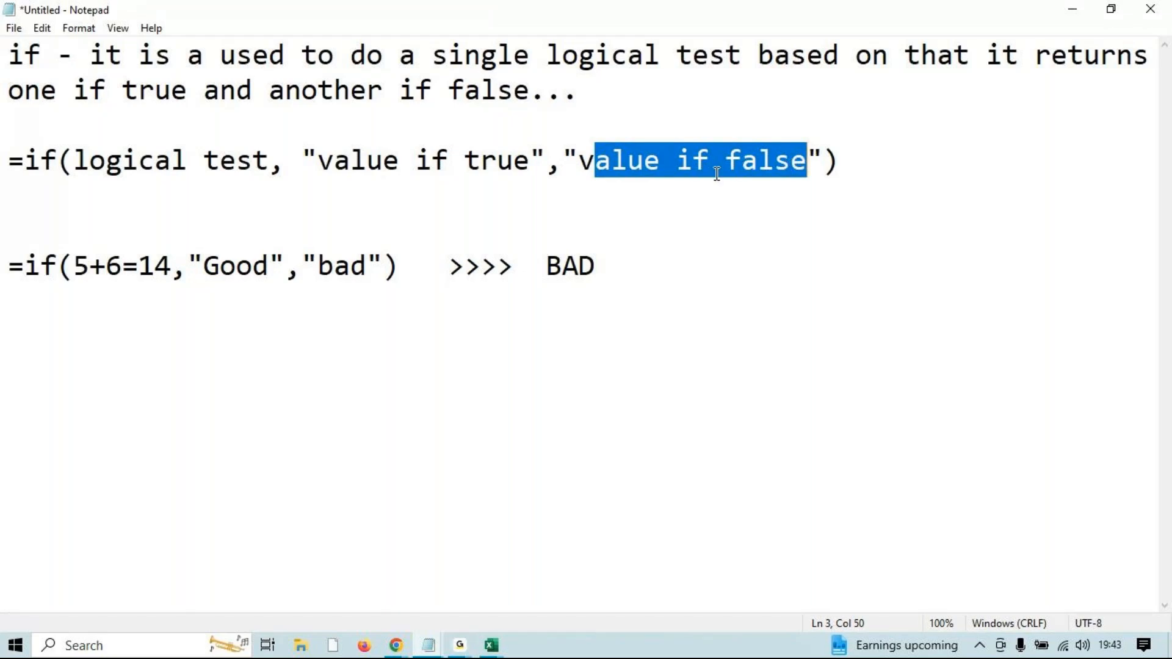
{"action": "left_click_drag", "start_coordinate": [81, 162], "coordinate": [271, 177]}
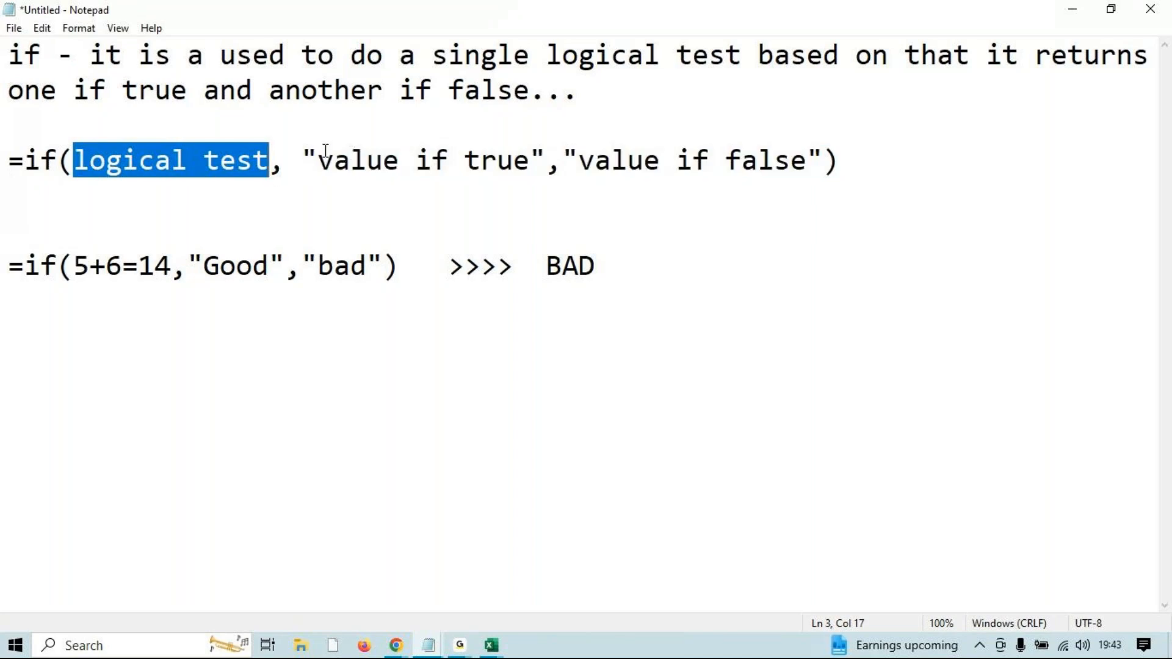
{"action": "left_click_drag", "start_coordinate": [318, 149], "coordinate": [796, 160]}
{"action": "left_click_drag", "start_coordinate": [319, 160], "coordinate": [515, 160]}
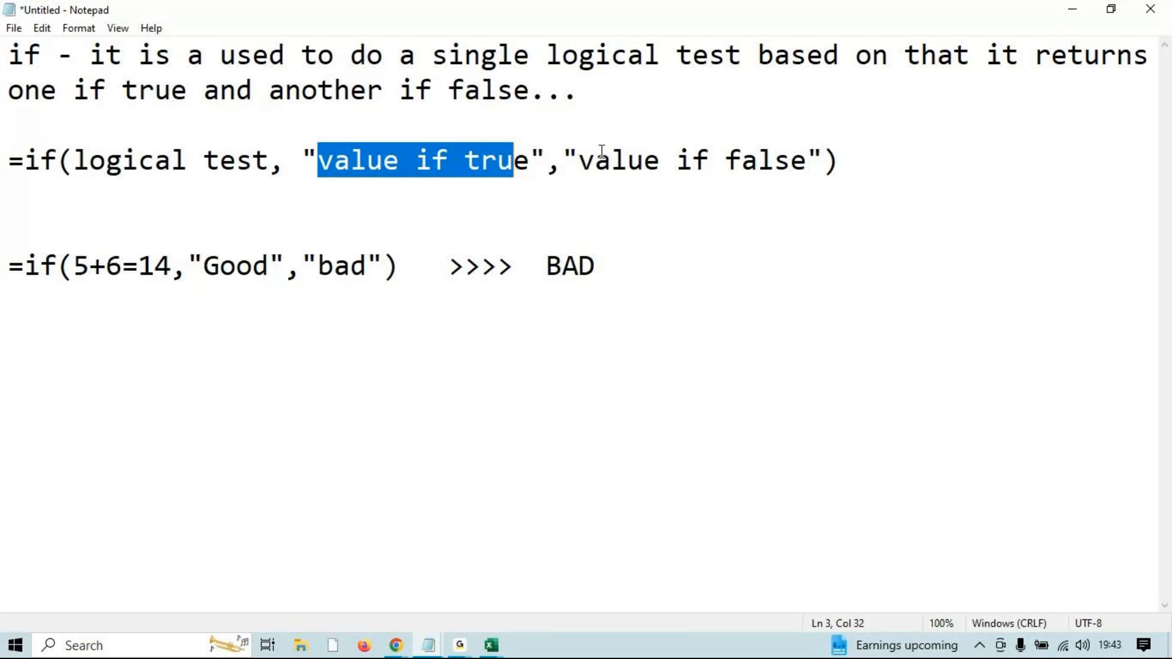
{"action": "left_click_drag", "start_coordinate": [269, 163], "coordinate": [80, 155]}
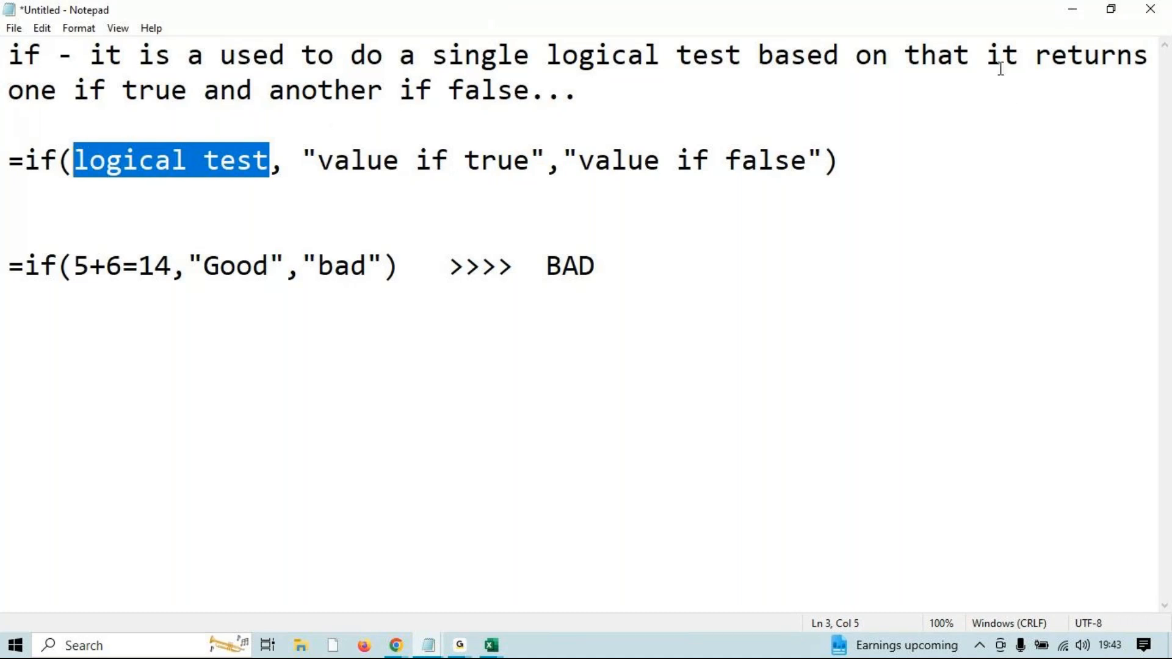
{"action": "left_click", "coordinate": [1074, 14]}
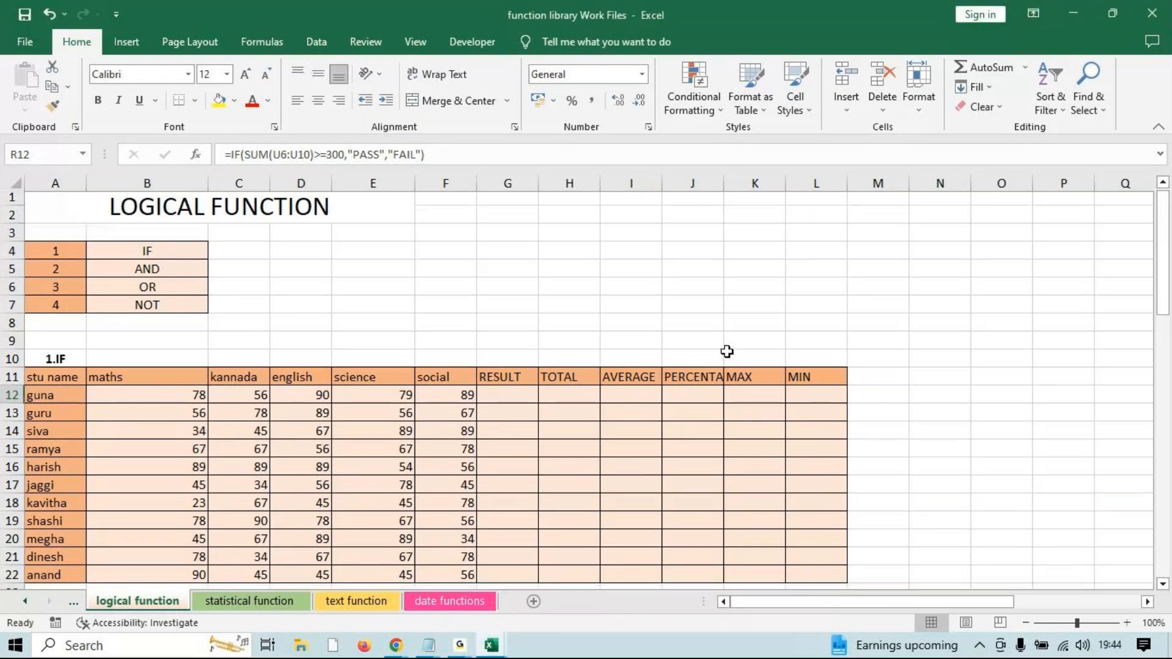
{"action": "scroll", "coordinate": [726, 349], "scroll_direction": "down", "scroll_amount": 1}
{"action": "scroll", "coordinate": [695, 344], "scroll_direction": "up", "scroll_amount": 1}
{"action": "left_click_drag", "start_coordinate": [498, 397], "coordinate": [504, 548]}
{"action": "left_click", "coordinate": [587, 249]}
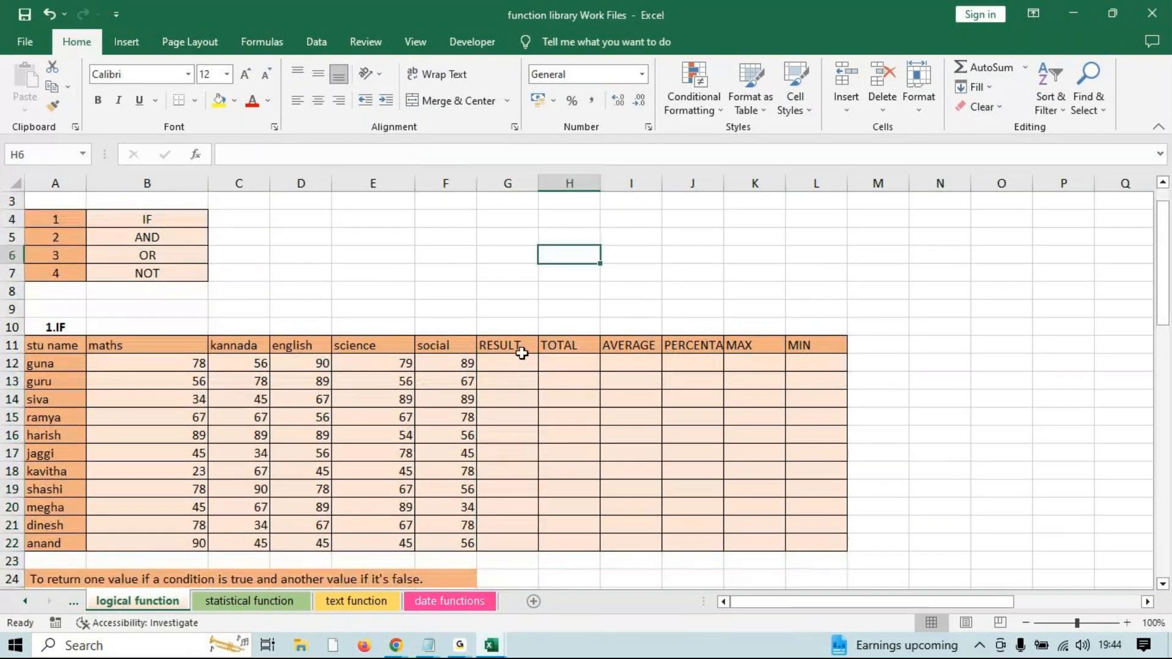
{"action": "left_click_drag", "start_coordinate": [180, 366], "coordinate": [462, 367]}
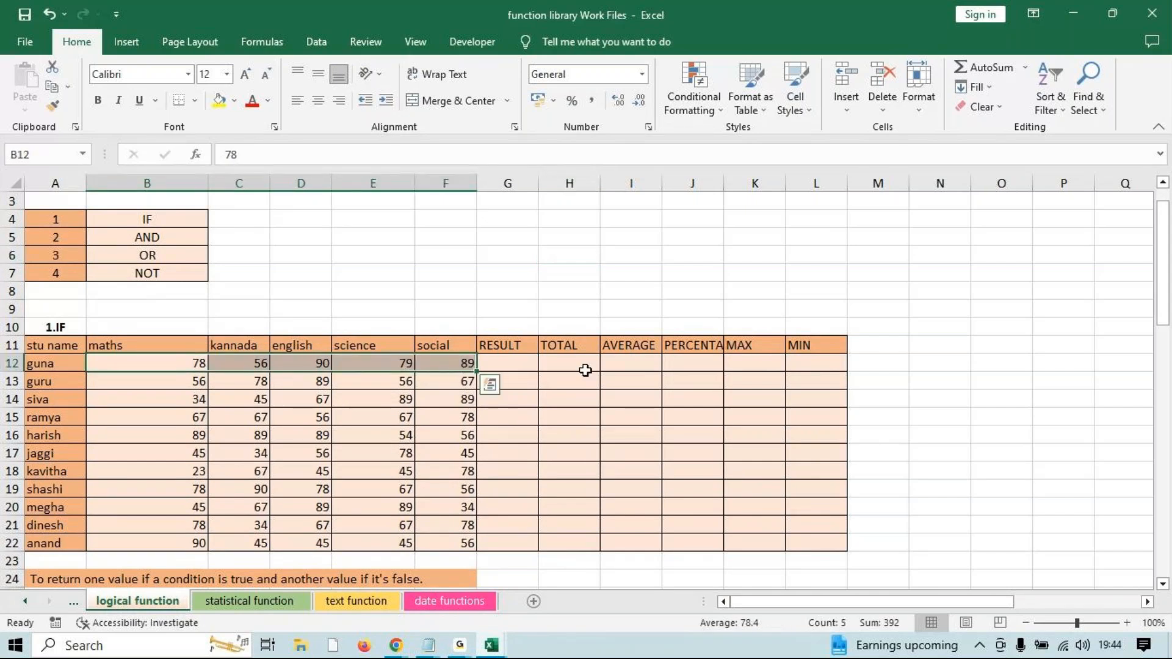
{"action": "left_click", "coordinate": [496, 363]}
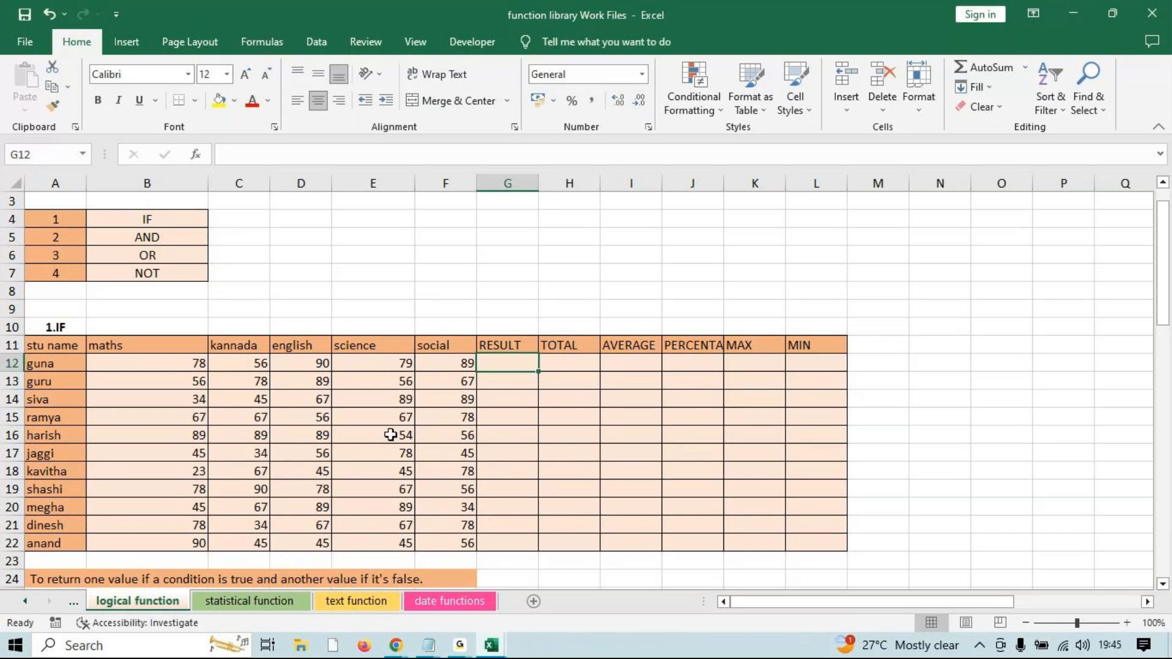
{"action": "left_click", "coordinate": [465, 642]}
{"action": "left_click", "coordinate": [595, 578]}
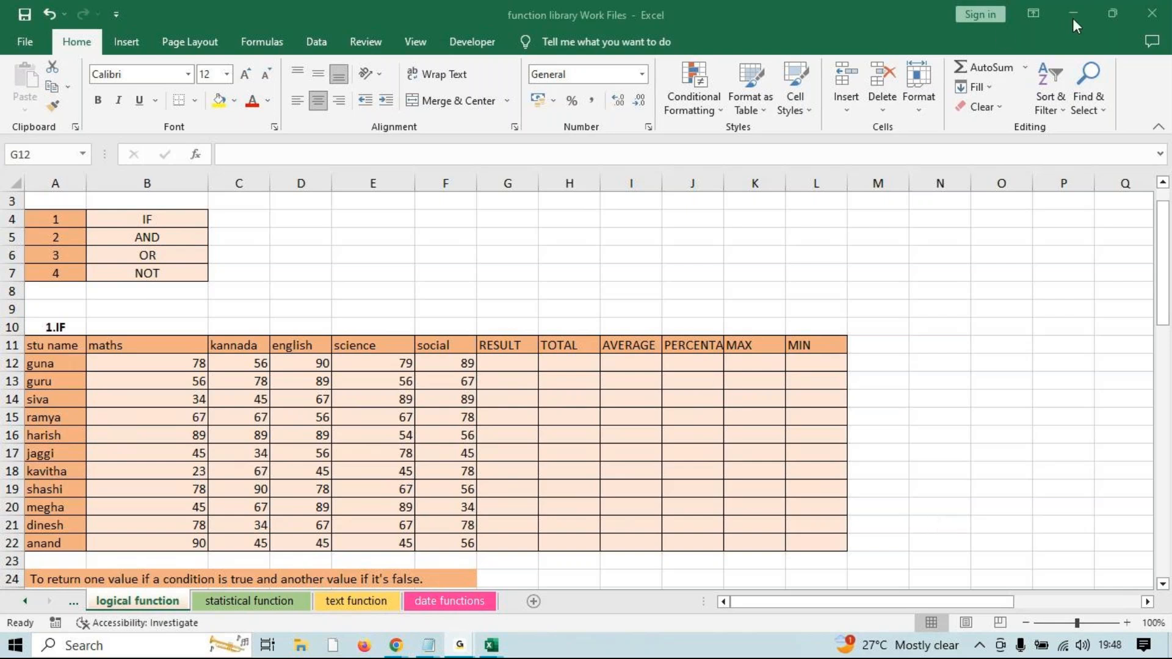
{"action": "left_click", "coordinate": [934, 343]}
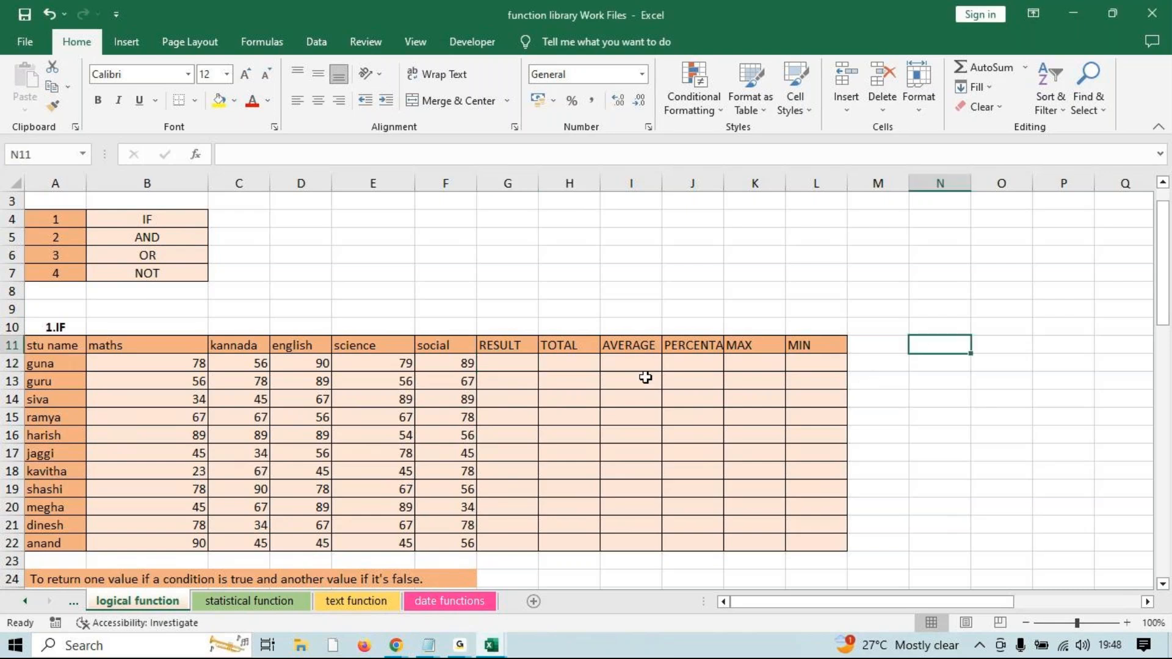
Fill =MIN(B12:F12) down G12:G22 for each student's lowest mark, then clear it.
{"action": "left_click", "coordinate": [529, 359]}
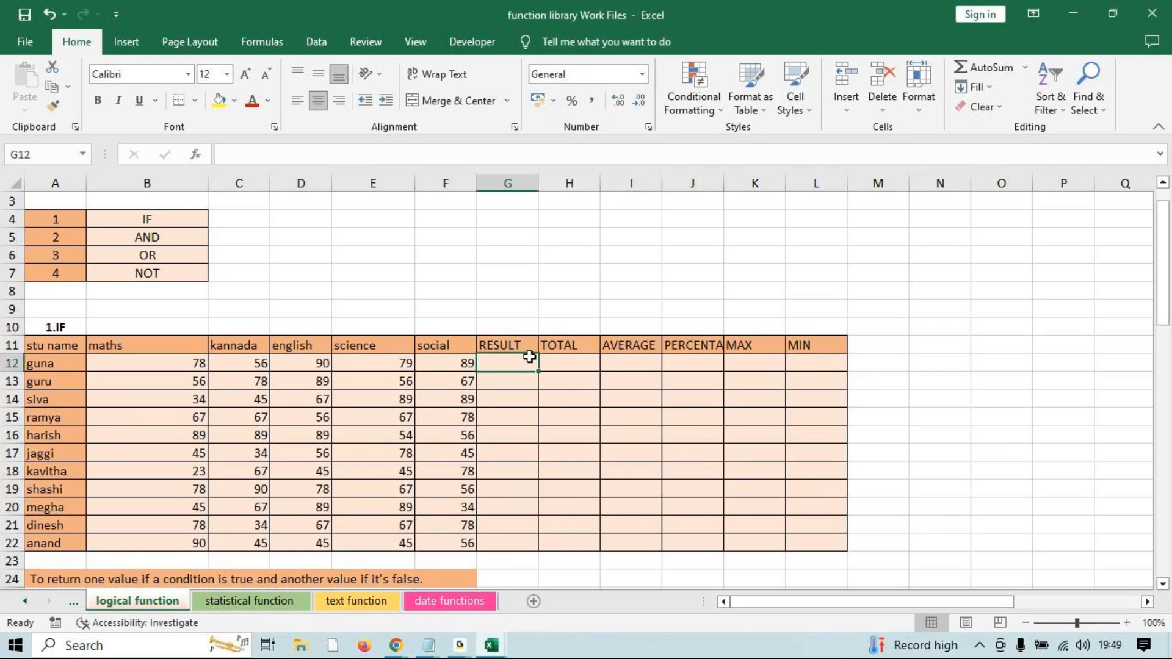
{"action": "type", "text": "=MIN("}
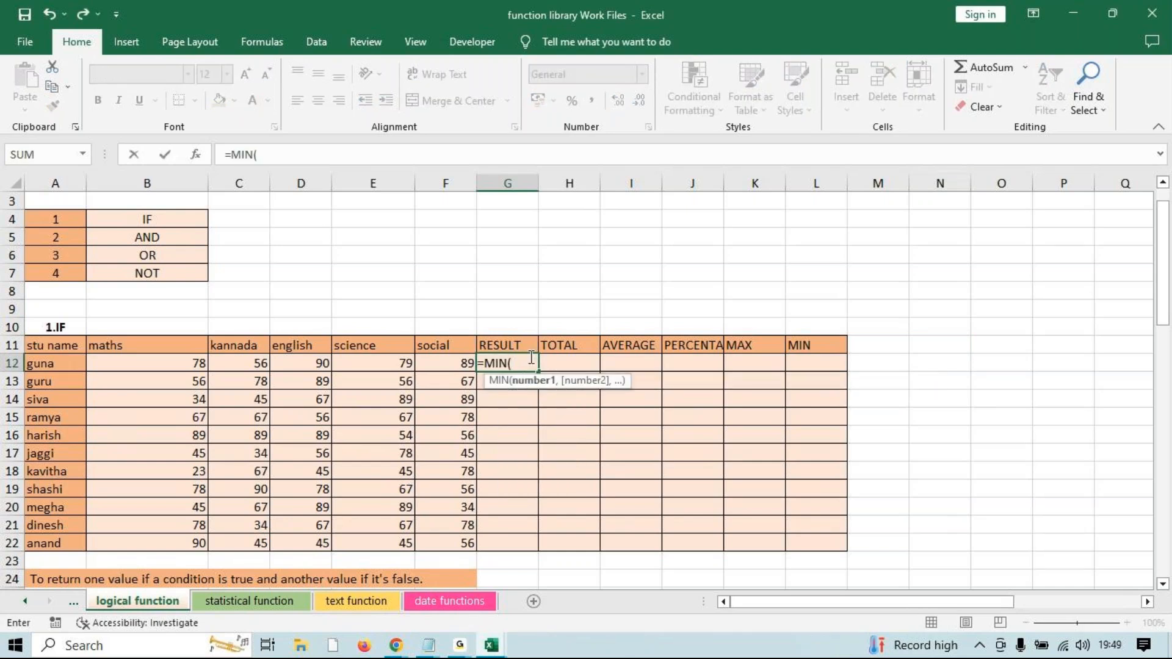
{"action": "left_click_drag", "start_coordinate": [153, 363], "coordinate": [444, 365]}
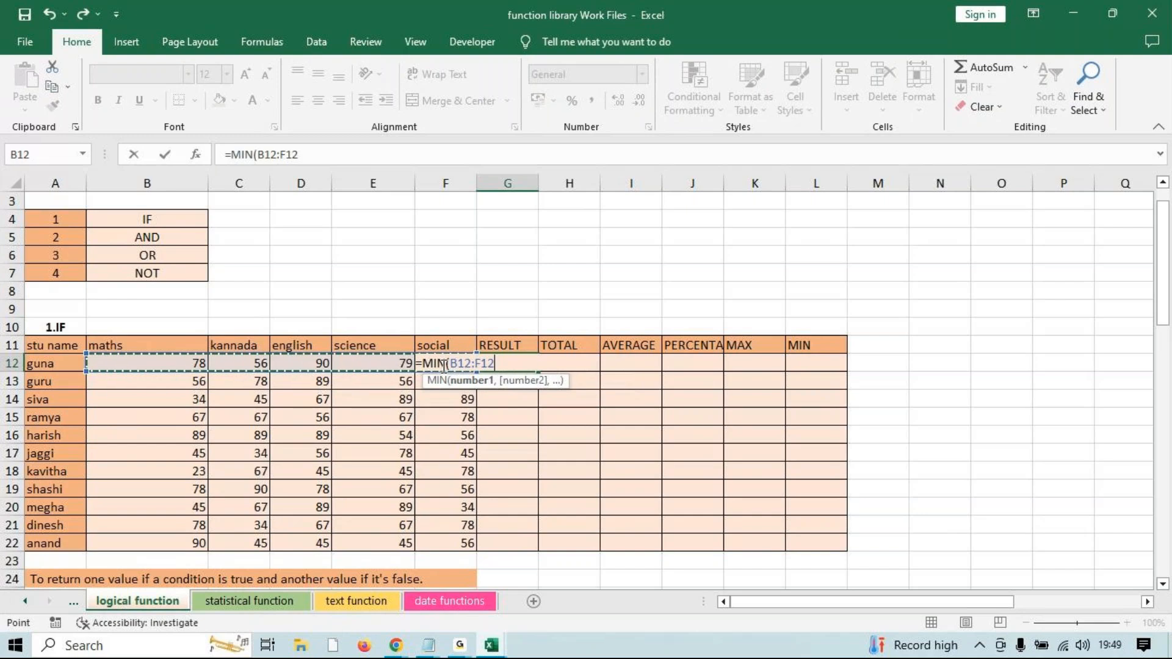
{"action": "type", "text": ")"}
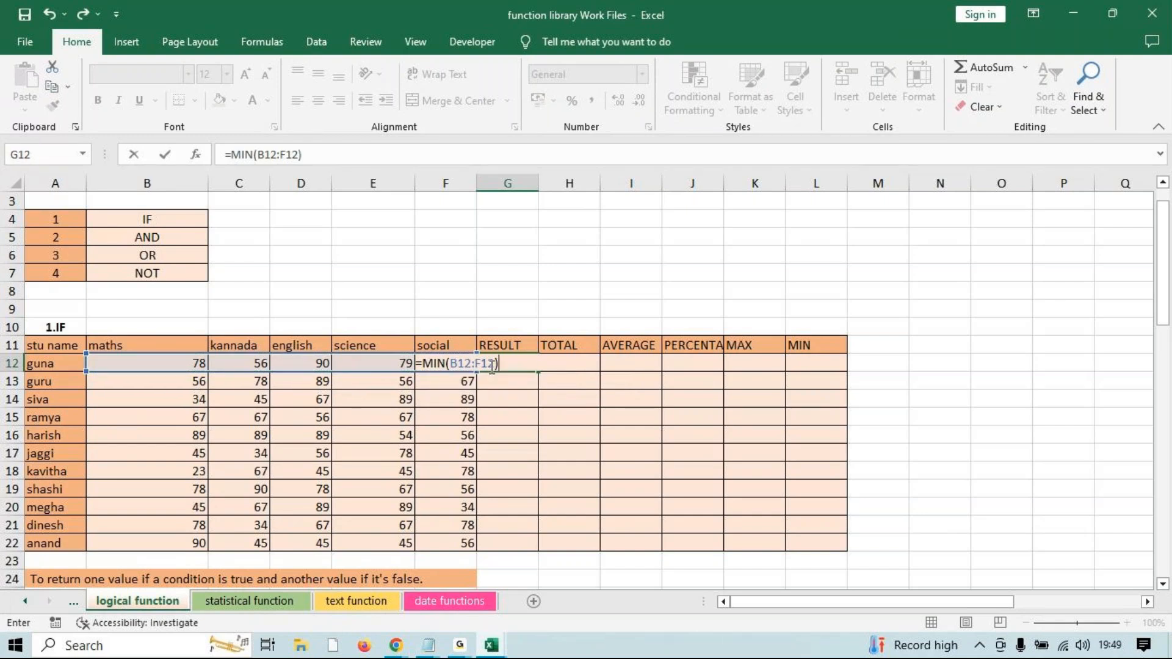
{"action": "key", "text": "Return"}
{"action": "left_click_drag", "start_coordinate": [526, 369], "coordinate": [526, 552]}
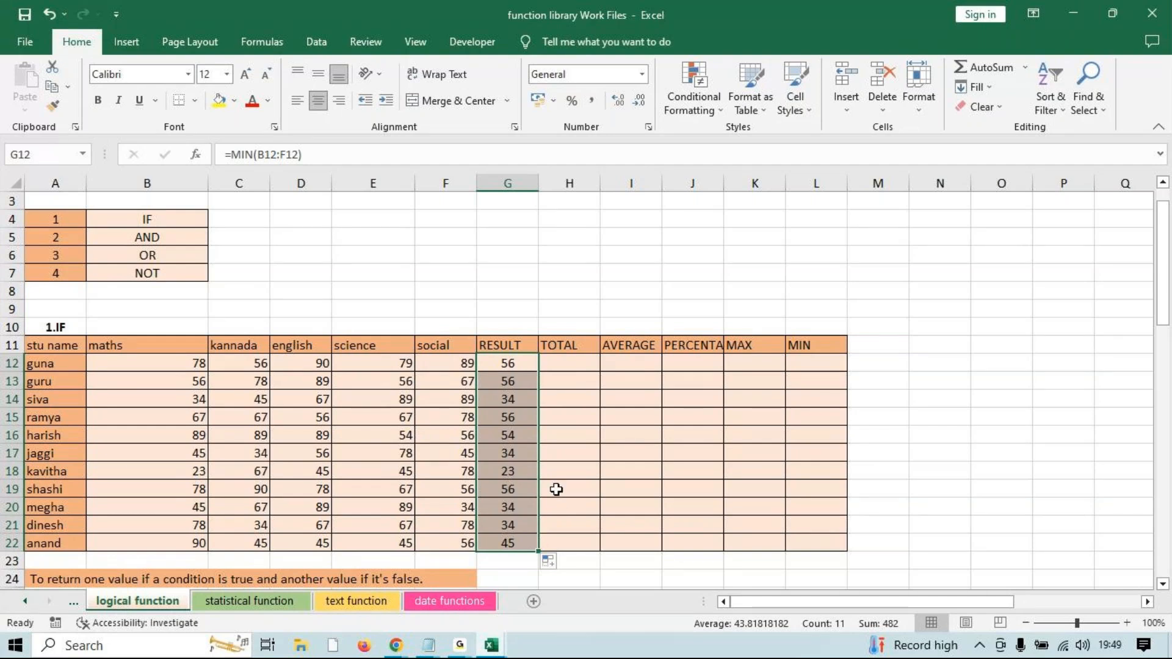
{"action": "key", "text": "Delete"}
Enter =IF(MIN(B12:F12)>=35,"PASS","FAIL") in G12 so guna shows PASS.
{"action": "left_click", "coordinate": [516, 365]}
{"action": "type", "text": "=IF("}
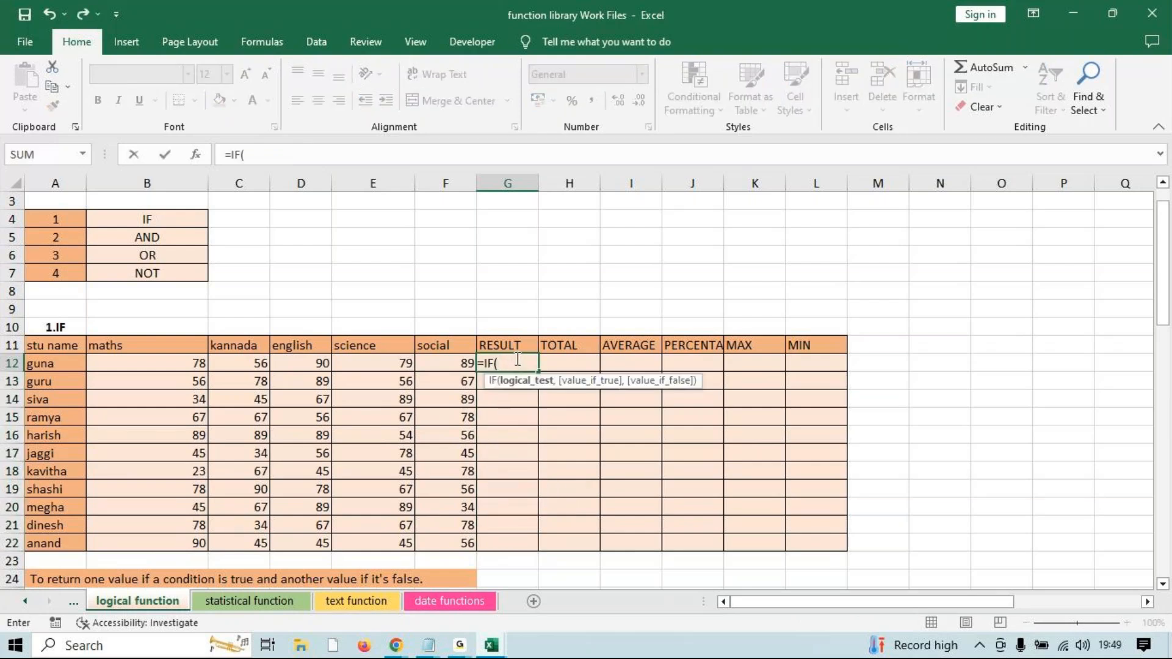
{"action": "type", "text": "MIN("}
{"action": "left_click_drag", "start_coordinate": [153, 364], "coordinate": [458, 364]}
{"action": "type", "text": ")"}
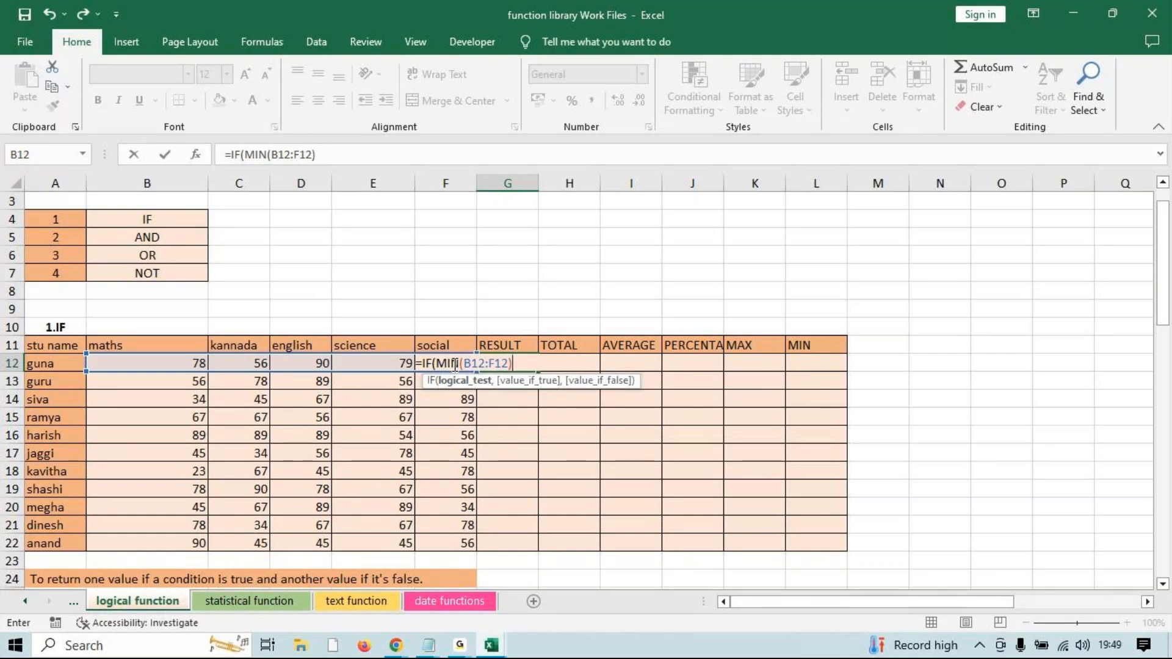
{"action": "type", "text": ">=35,"}
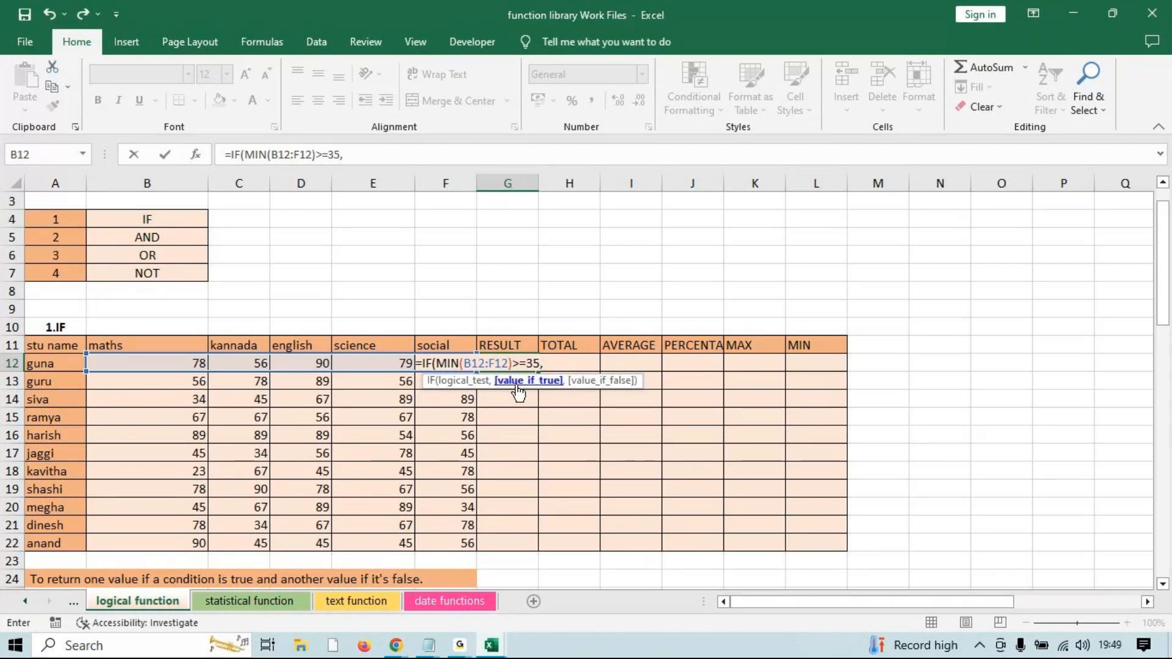
{"action": "type", "text": "\"PASS\",\"F"}
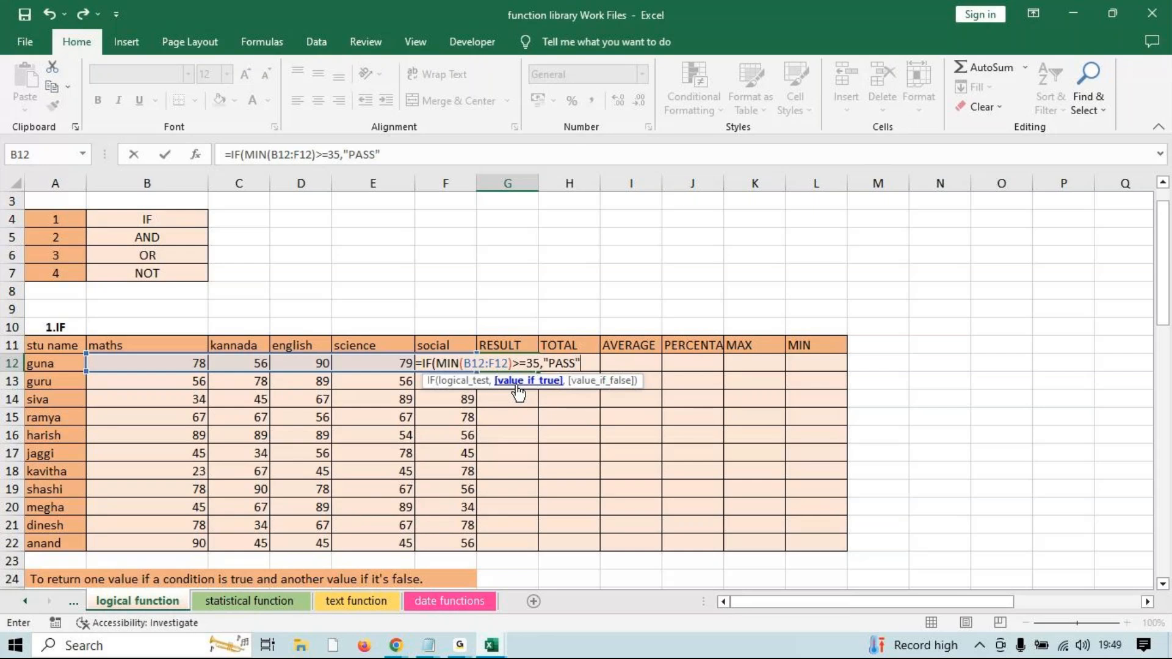
{"action": "type", "text": "AIL\")"}
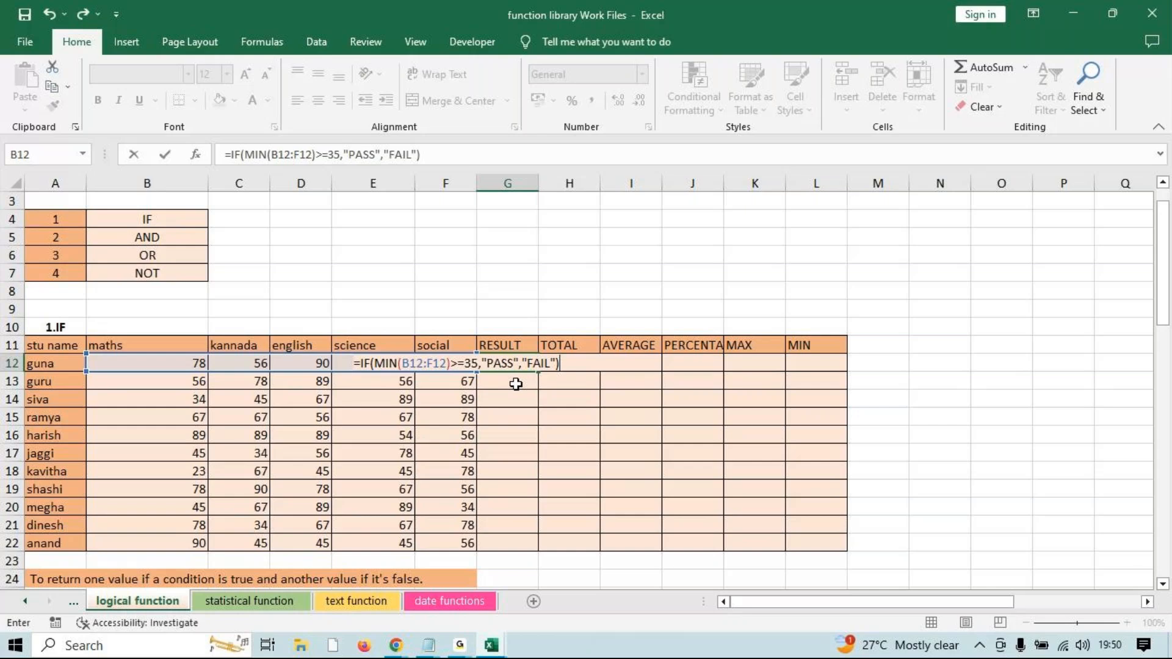
{"action": "key", "text": "Return"}
{"action": "left_click", "coordinate": [531, 366]}
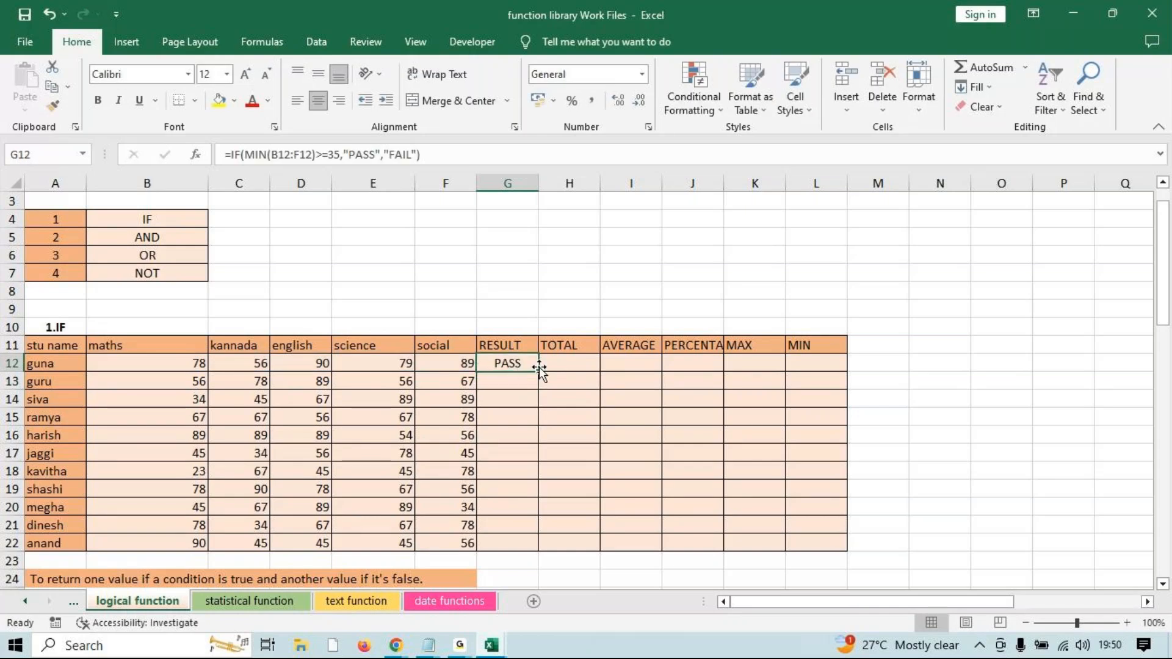
Fill G12's IF formula down to G22, marking siva, jaggi, kavitha, megha and dinesh FAIL.
{"action": "left_click_drag", "start_coordinate": [540, 369], "coordinate": [540, 547]}
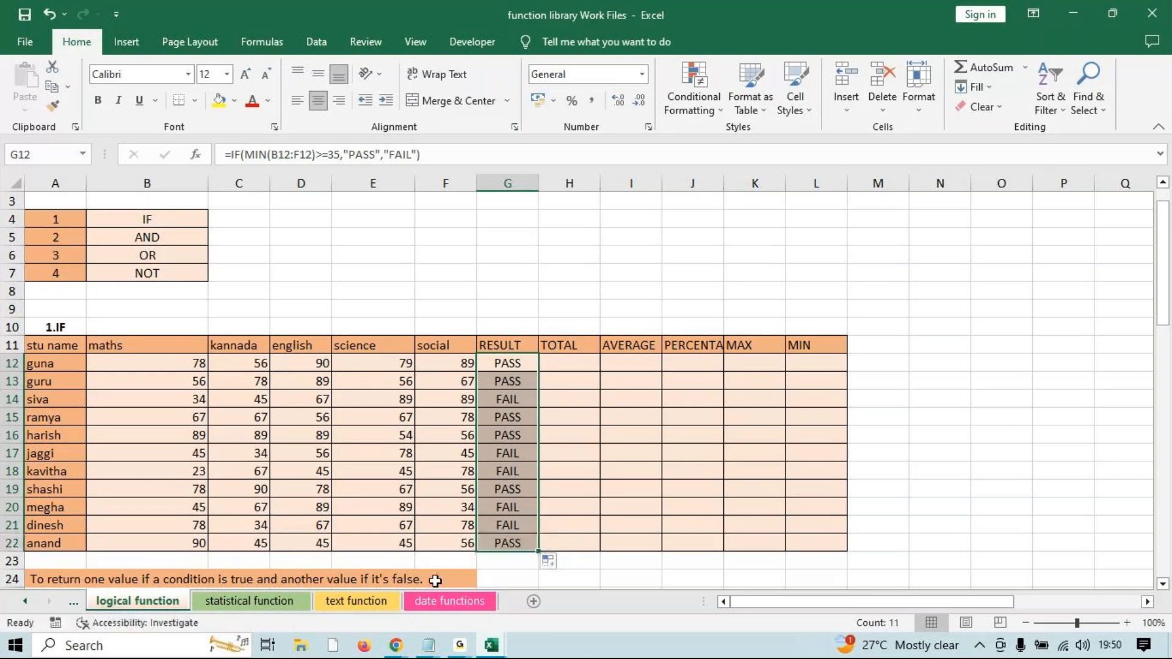
{"action": "left_click", "coordinate": [460, 645]}
{"action": "left_click", "coordinate": [591, 603]}
{"action": "left_click", "coordinate": [513, 365]}
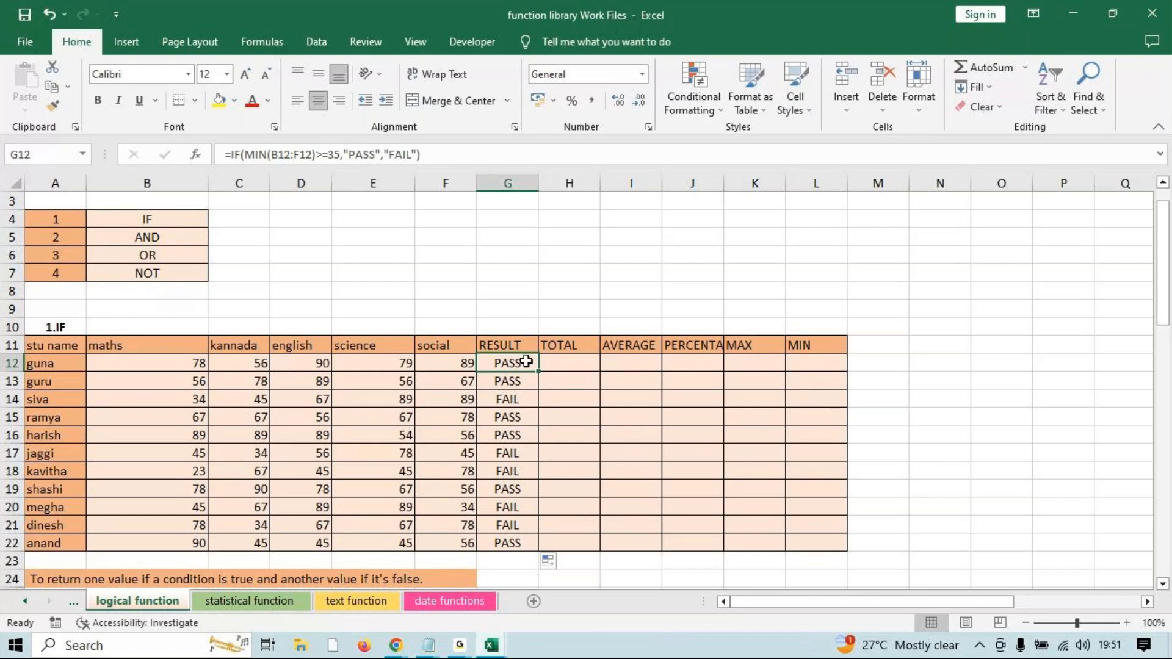
{"action": "left_click", "coordinate": [565, 360]}
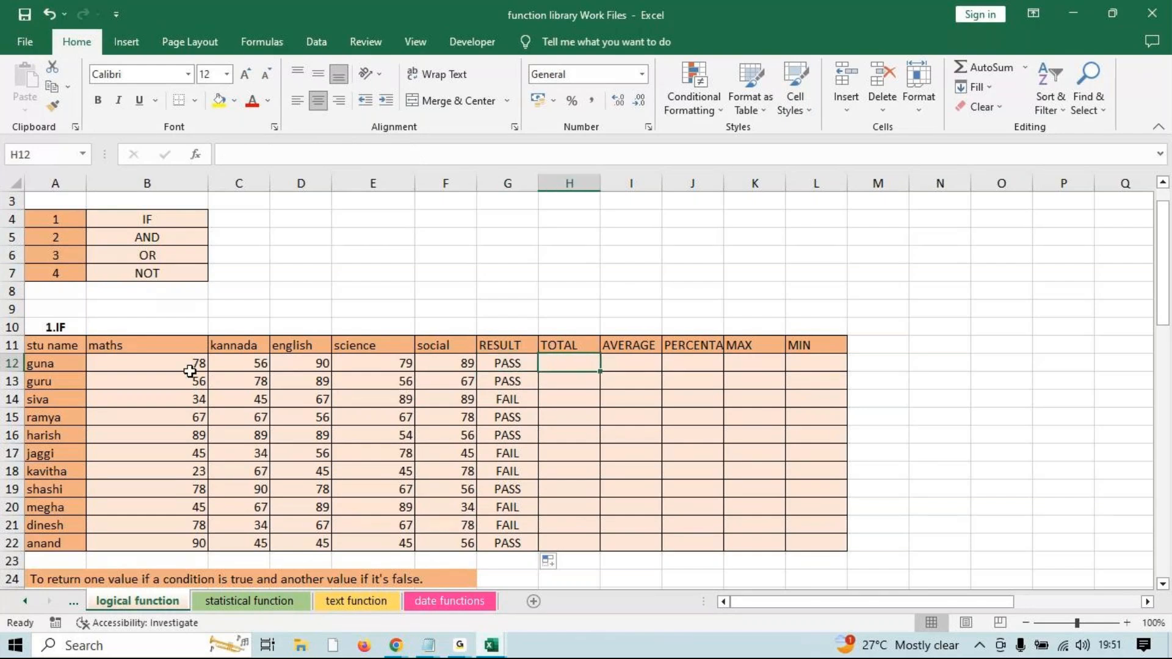
{"action": "left_click_drag", "start_coordinate": [189, 371], "coordinate": [363, 360]}
{"action": "left_click", "coordinate": [546, 360]}
{"action": "left_click_drag", "start_coordinate": [159, 367], "coordinate": [464, 365]}
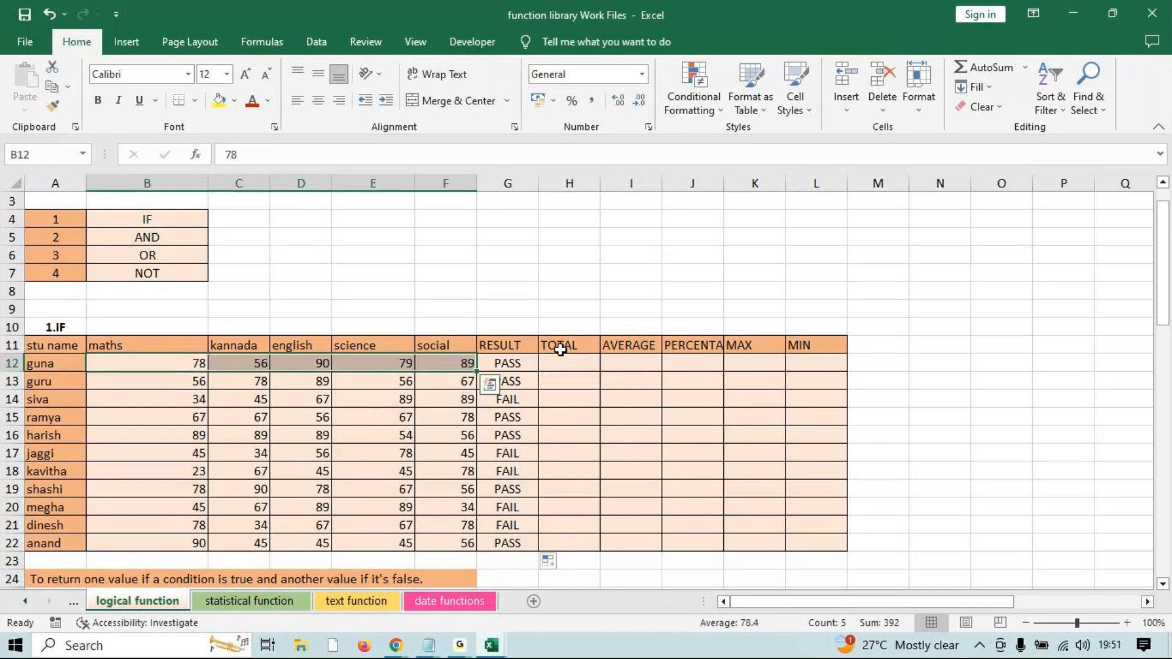
{"action": "left_click", "coordinate": [572, 364]}
{"action": "left_click", "coordinate": [510, 364]}
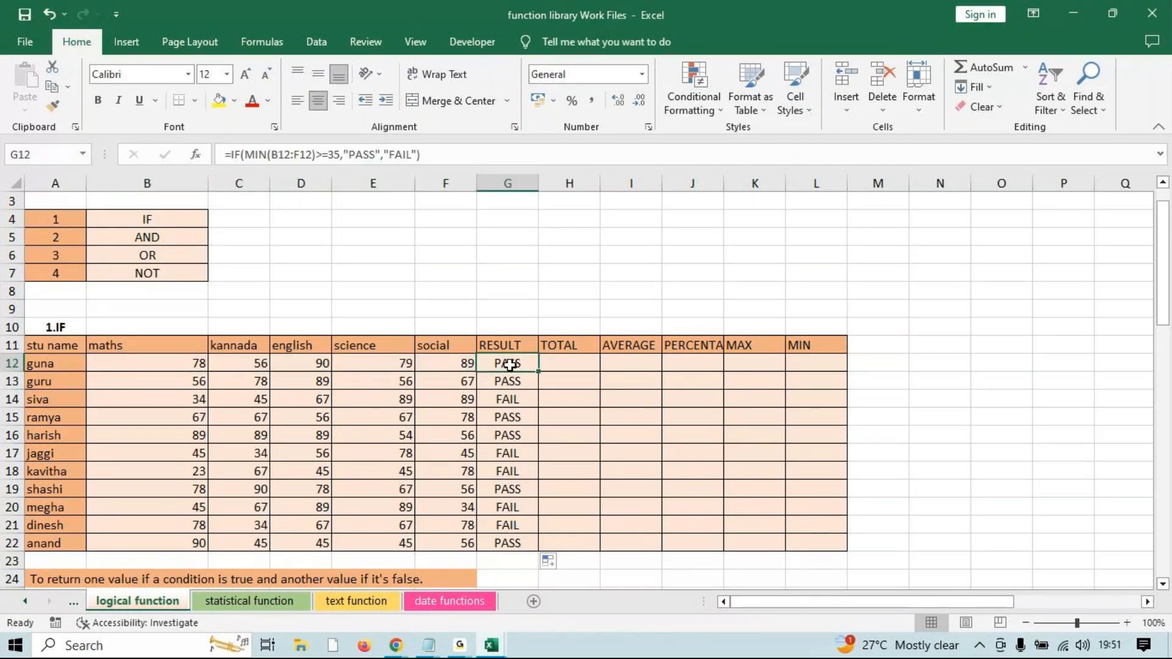
{"action": "left_click", "coordinate": [541, 366]}
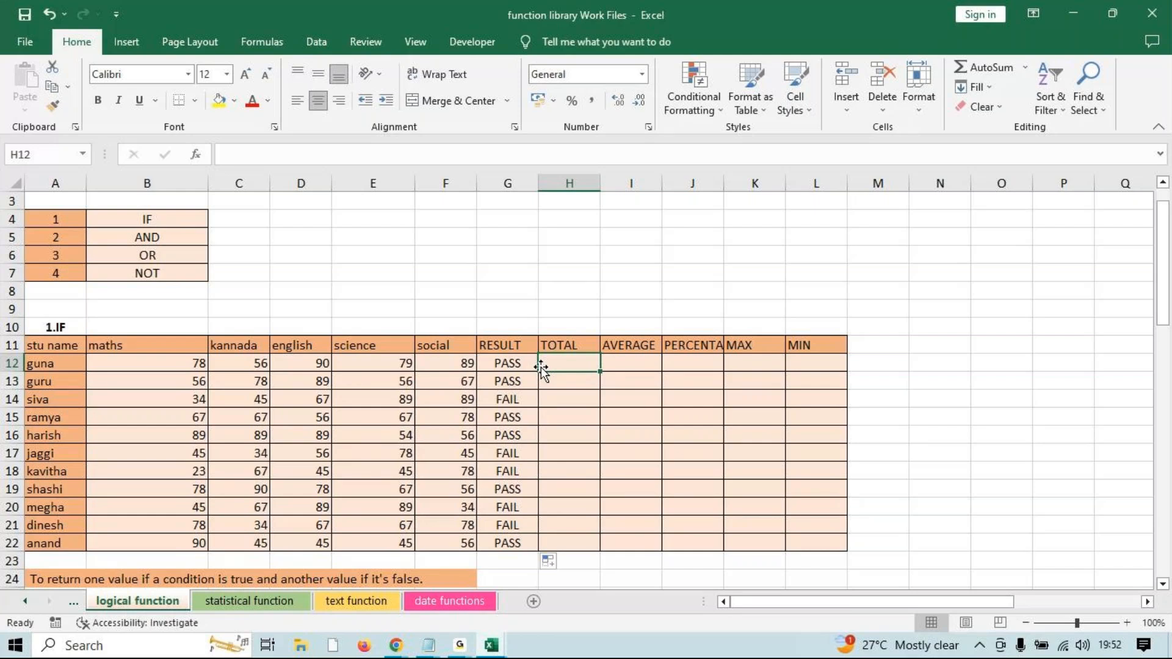
{"action": "left_click", "coordinate": [459, 648]}
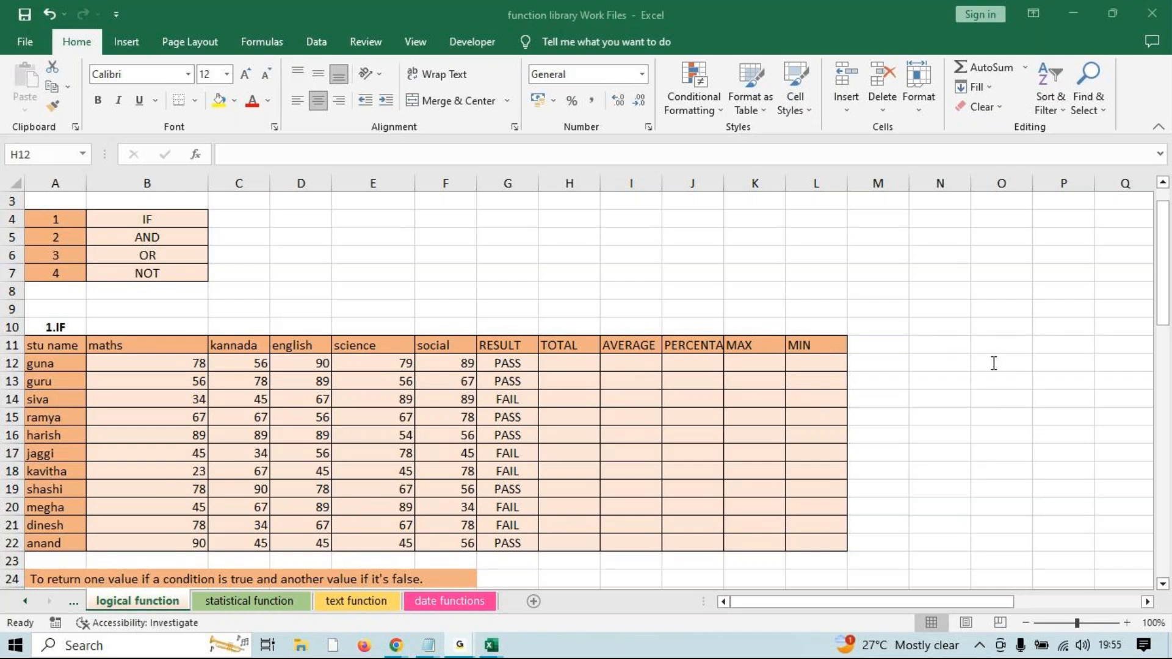
Enter =IF(G12="PASS",SUM(B12:F12),"FAIL") in guna's TOTAL cell H12.
{"action": "left_click", "coordinate": [558, 360]}
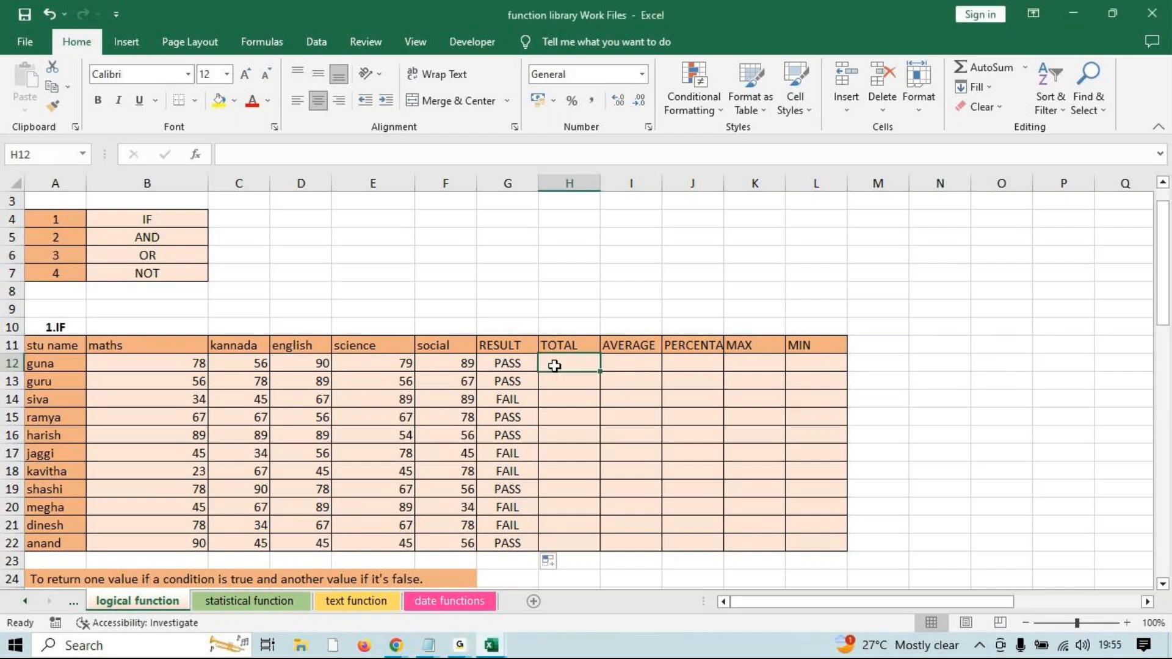
{"action": "double_click", "coordinate": [558, 359]}
{"action": "type", "text": "=IF"}
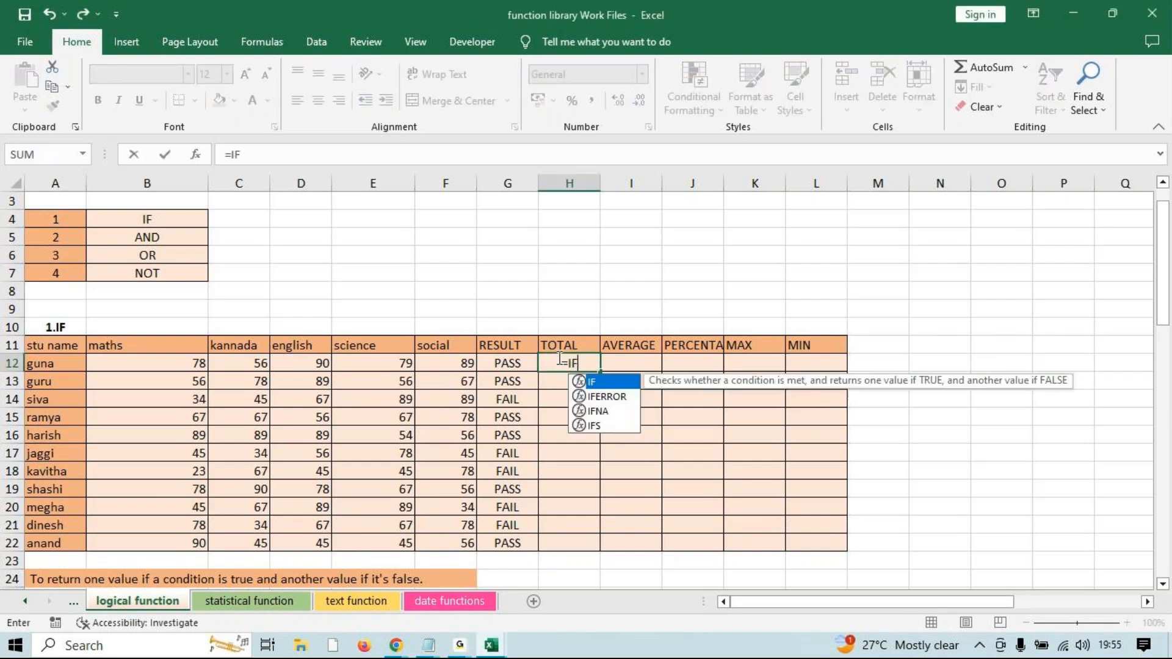
{"action": "type", "text": "("}
{"action": "left_click", "coordinate": [504, 361]}
{"action": "type", "text": "=\""}
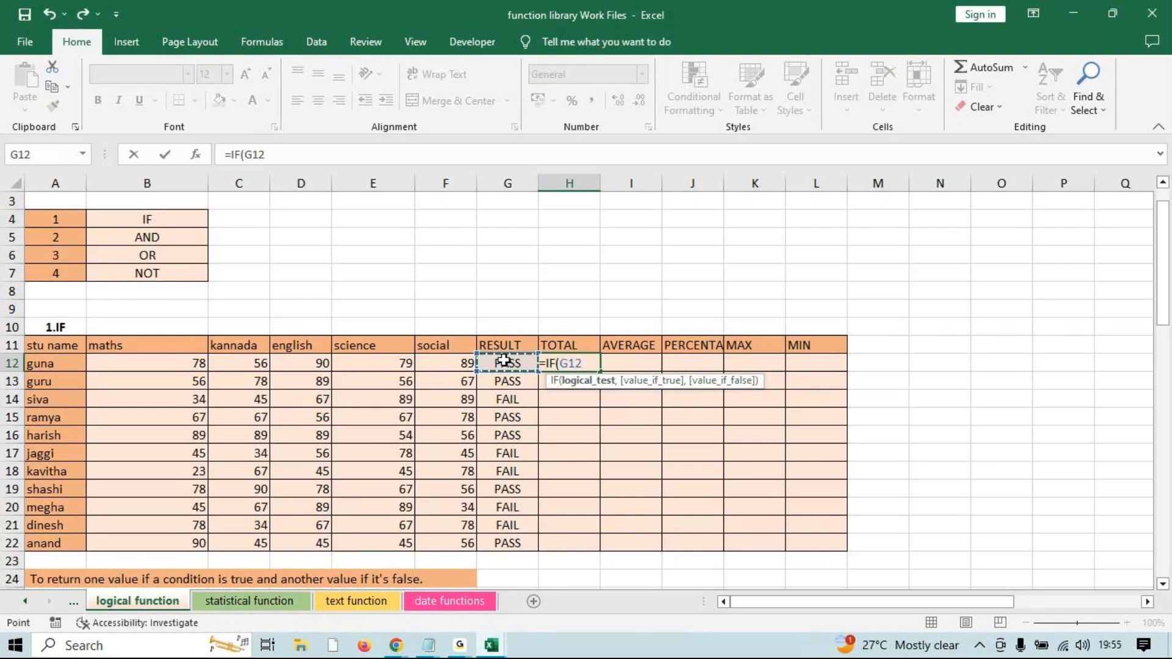
{"action": "type", "text": "PASS"}
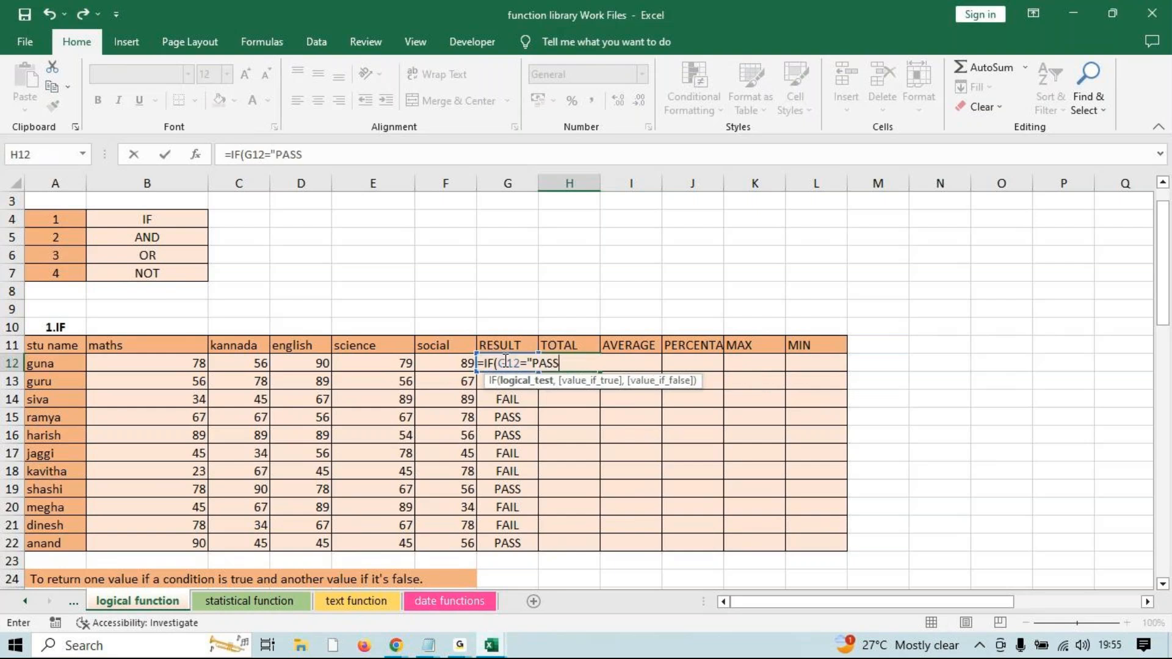
{"action": "type", "text": "\","}
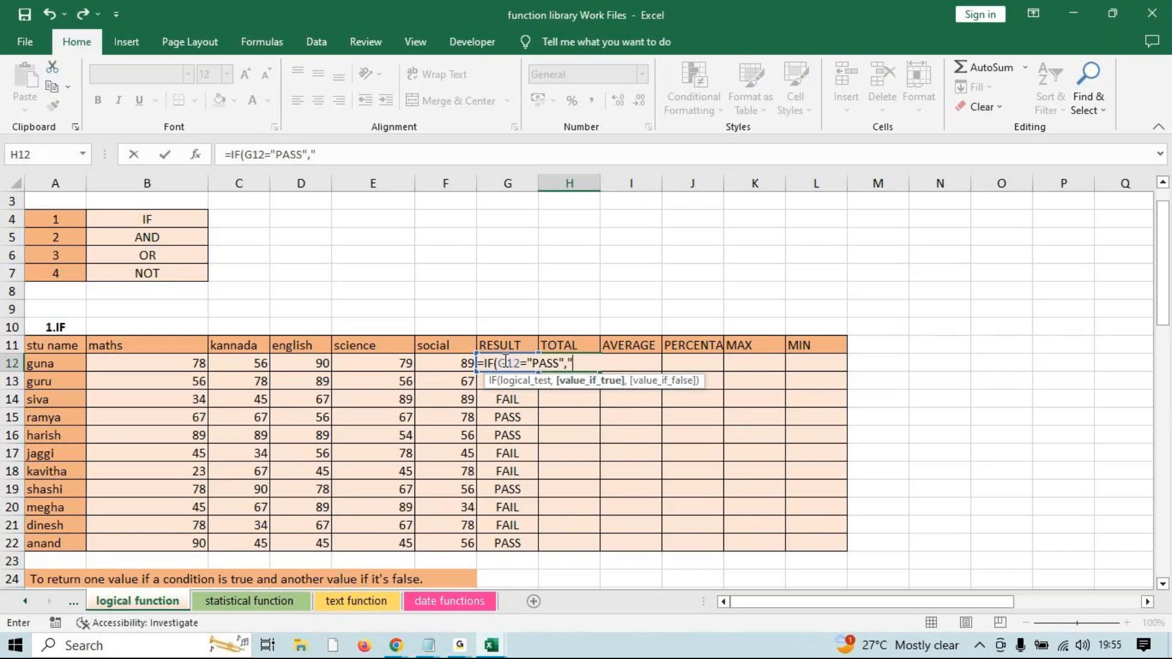
{"action": "type", "text": "SUM("}
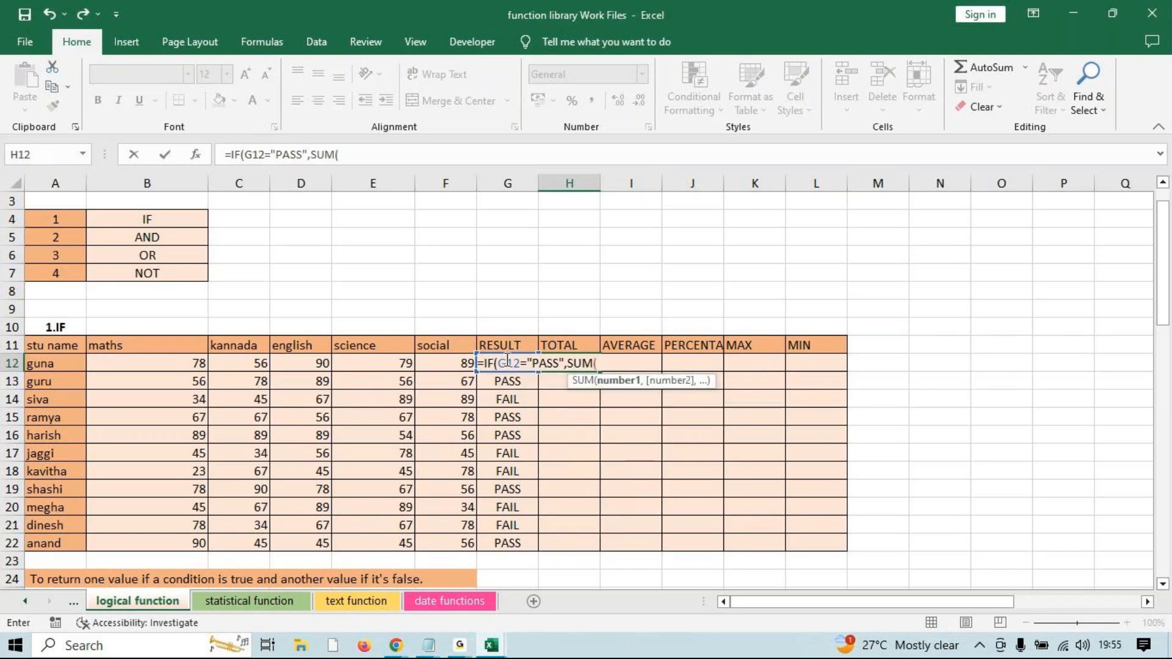
{"action": "left_click_drag", "start_coordinate": [175, 362], "coordinate": [467, 365]}
{"action": "type", "text": "),"}
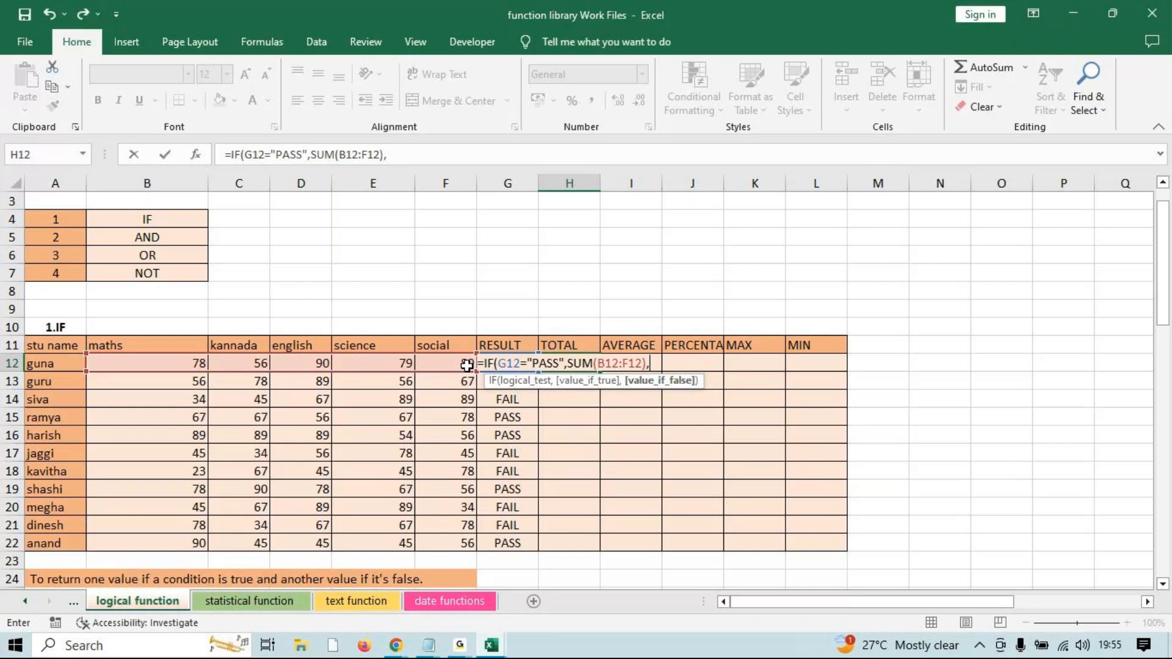
{"action": "type", "text": "\"FAIL\""}
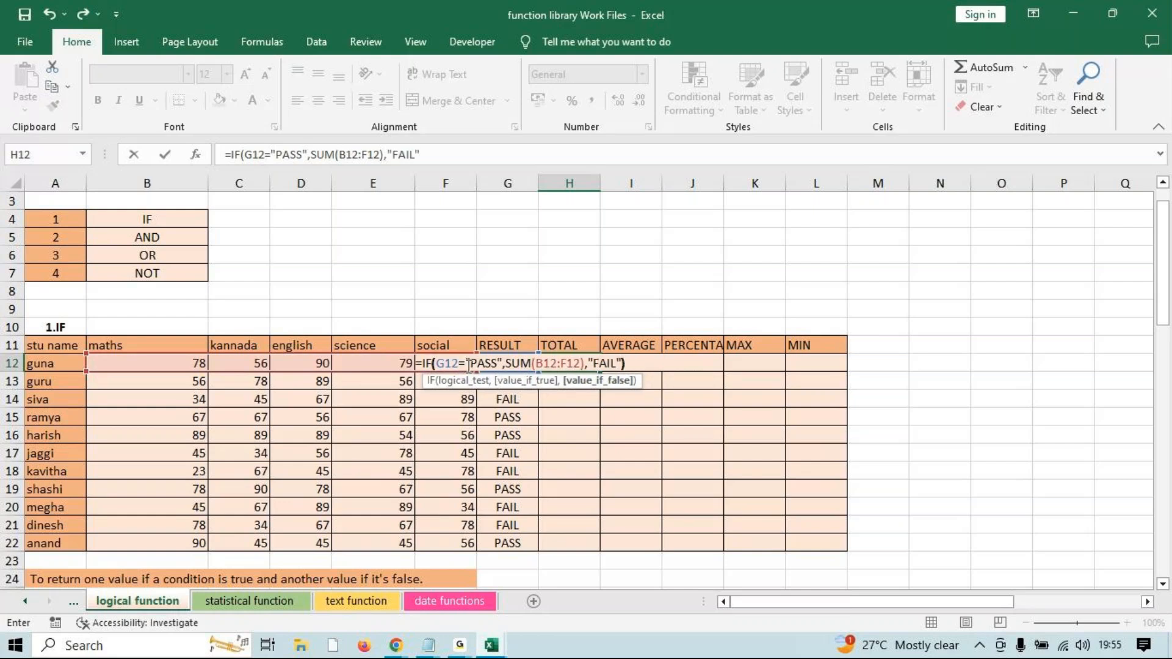
{"action": "key", "text": "Return"}
Copy the H12 TOTAL formula down to H22, showing totals like 392 or FAIL.
{"action": "left_click", "coordinate": [567, 365]}
{"action": "left_click_drag", "start_coordinate": [600, 370], "coordinate": [600, 545]}
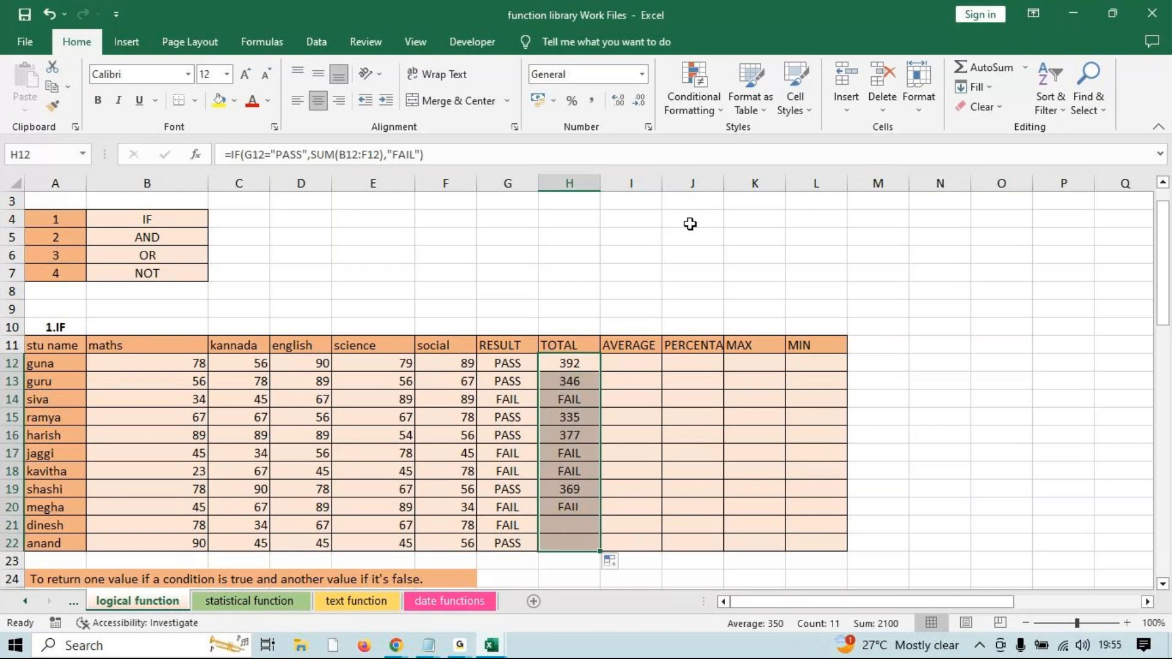
{"action": "left_click", "coordinate": [641, 182]}
Insert a new column I and copy the TOTAL heading into I11.
{"action": "key", "text": "ctrl+shift+plus"}
{"action": "left_click", "coordinate": [581, 343]}
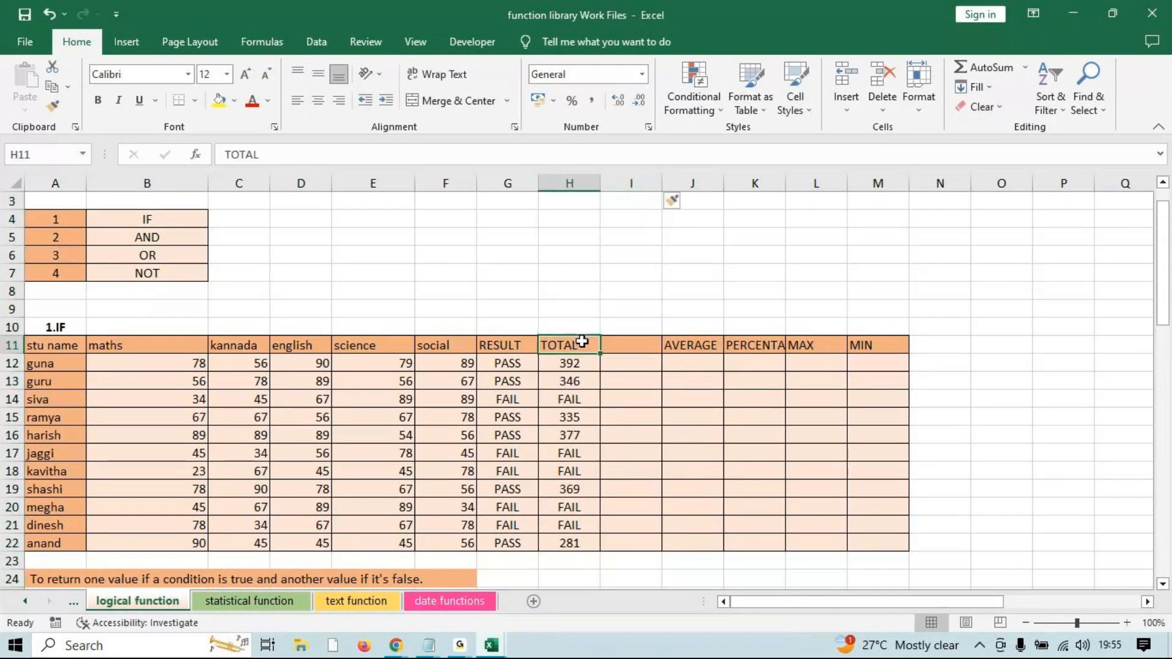
{"action": "key", "text": "ctrl+c"}
{"action": "left_click", "coordinate": [630, 343]}
{"action": "key", "text": "ctrl+v"}
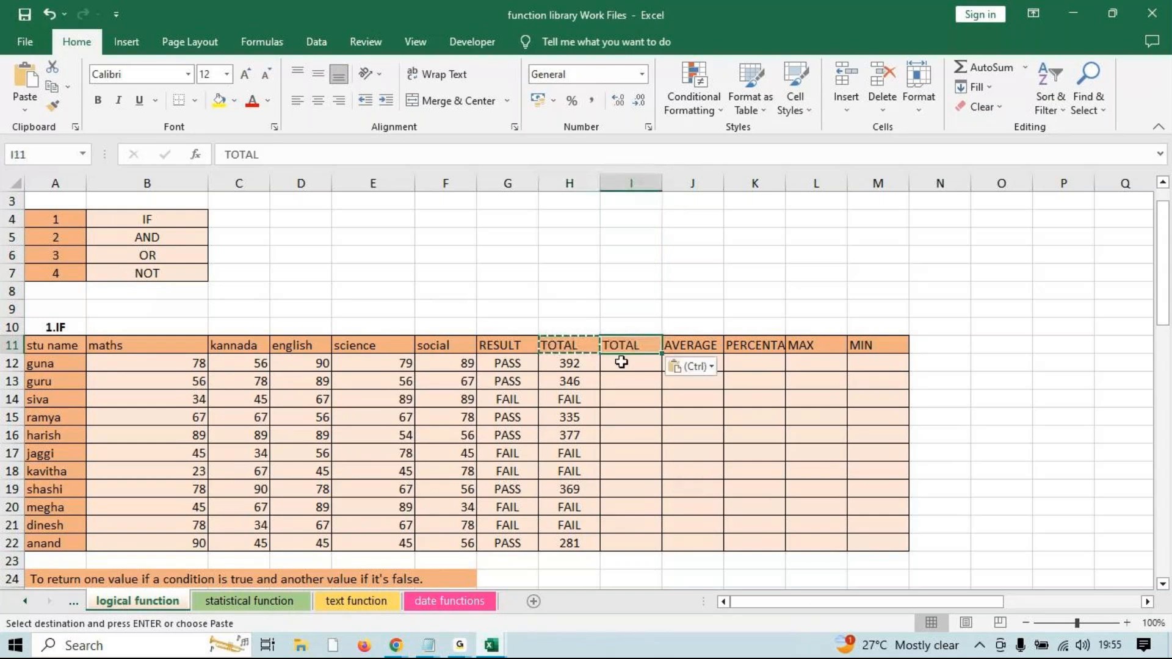
Enter =IF(MIN(B12:F12)>=35,SUM(B12:F12),"FAIL") in I12.
{"action": "left_click", "coordinate": [622, 362]}
{"action": "type", "text": "=IF("}
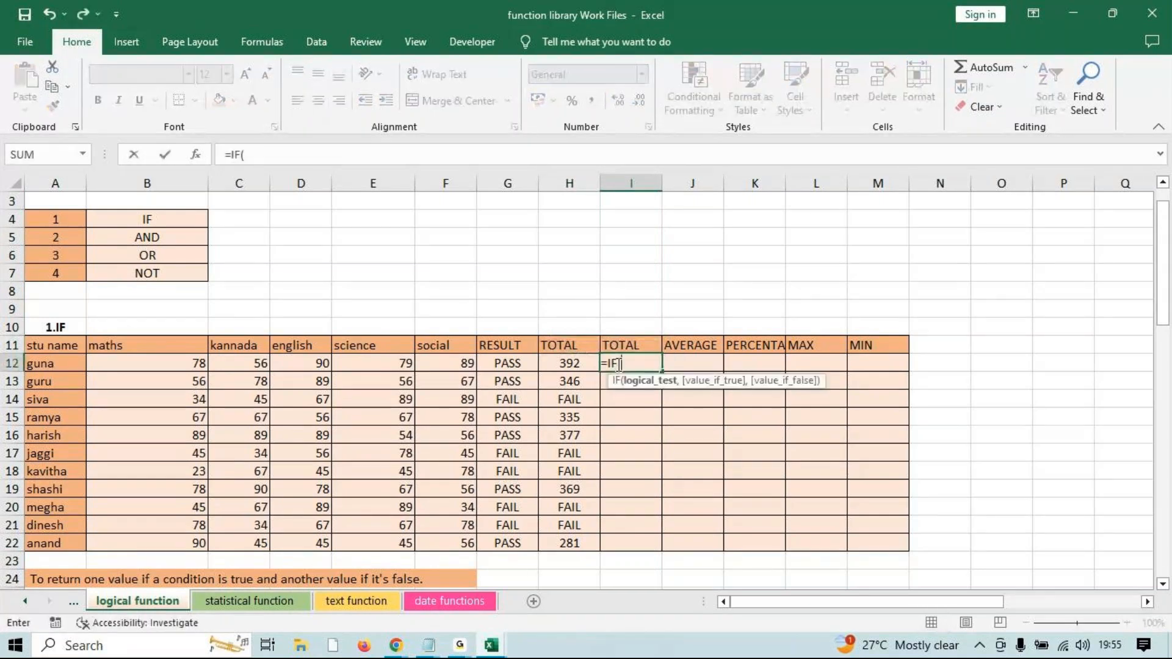
{"action": "type", "text": "MIN("}
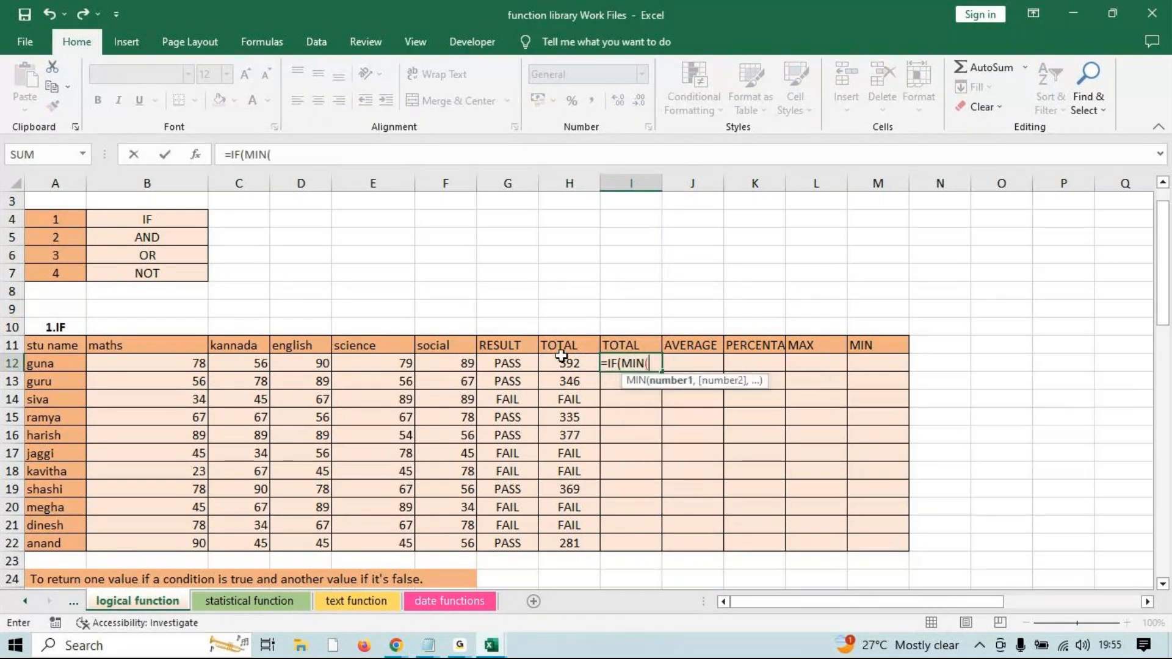
{"action": "left_click_drag", "start_coordinate": [146, 363], "coordinate": [418, 366]}
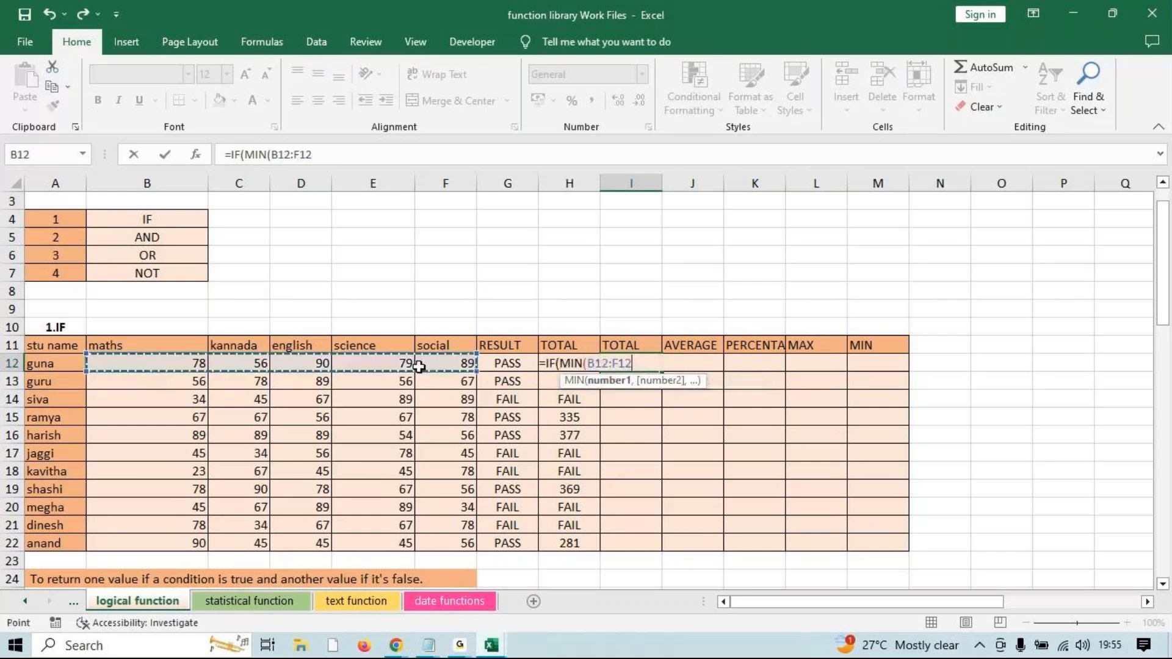
{"action": "type", "text": ")>=35"}
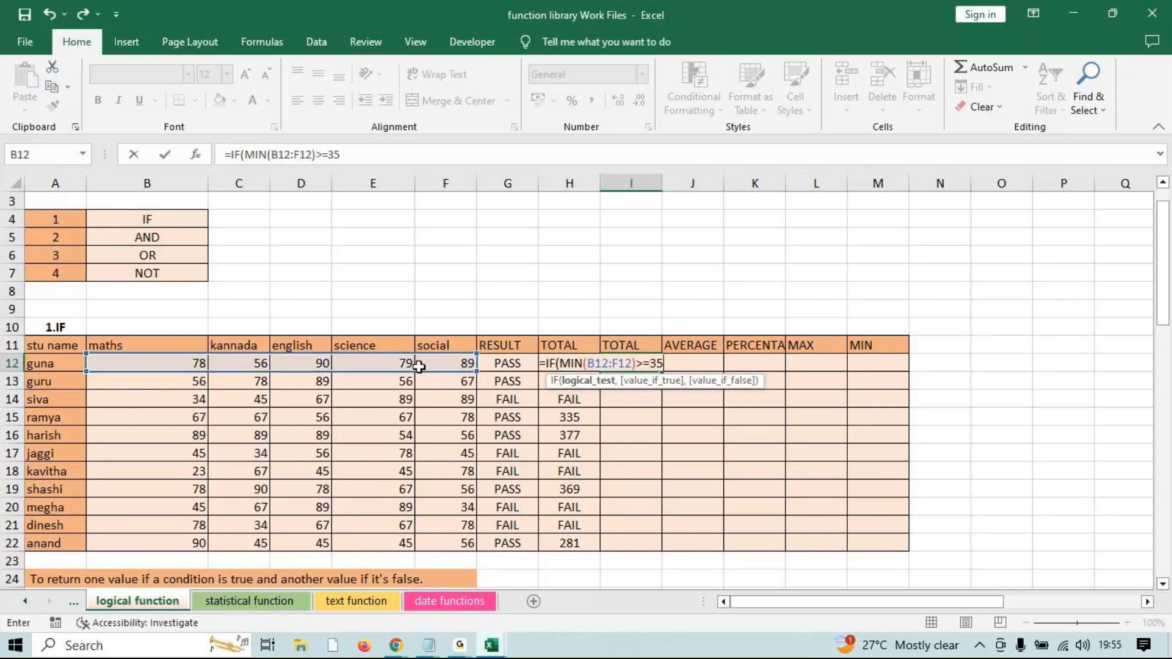
{"action": "type", "text": ","}
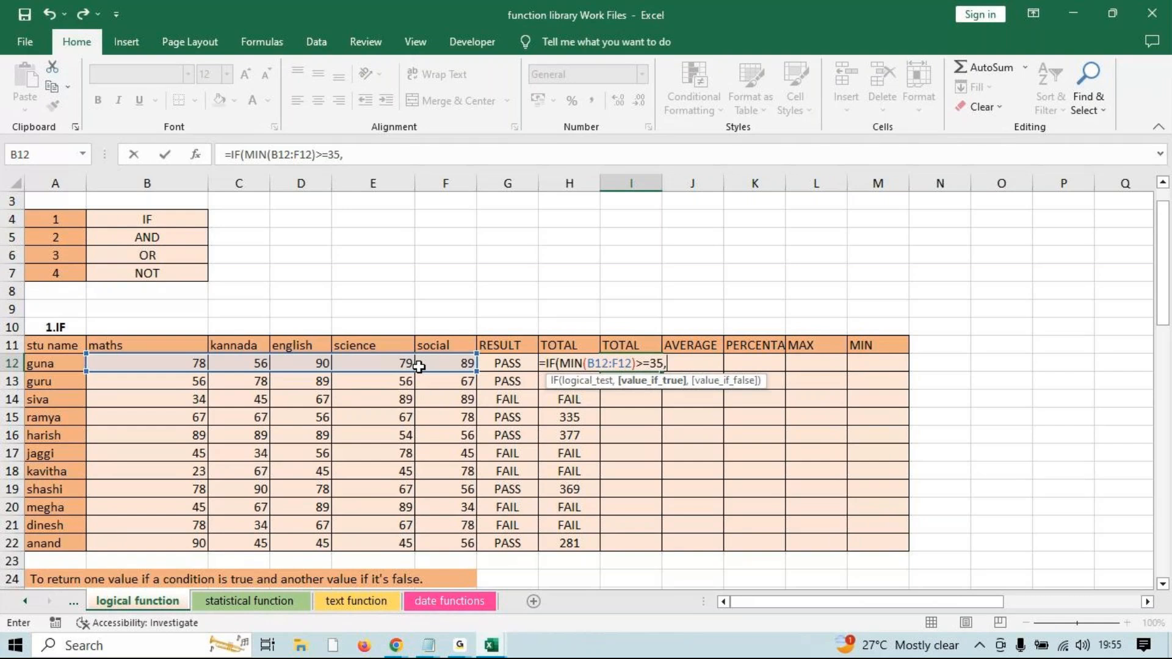
{"action": "type", "text": "SUM("}
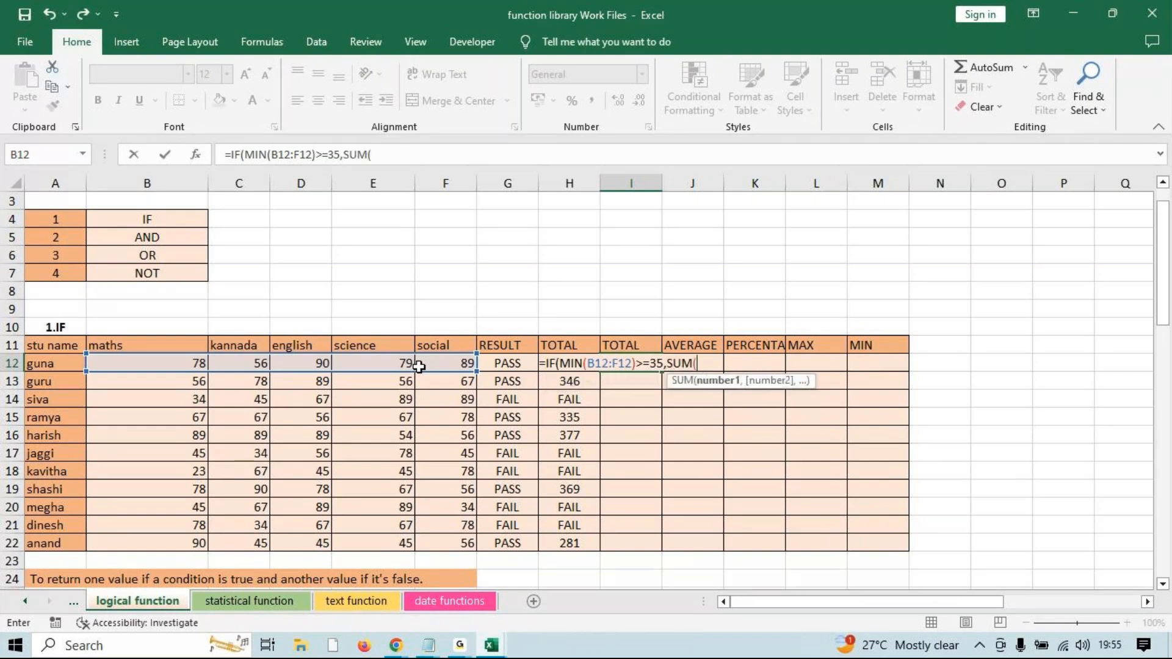
{"action": "left_click_drag", "start_coordinate": [147, 360], "coordinate": [436, 361]}
{"action": "type", "text": "),"}
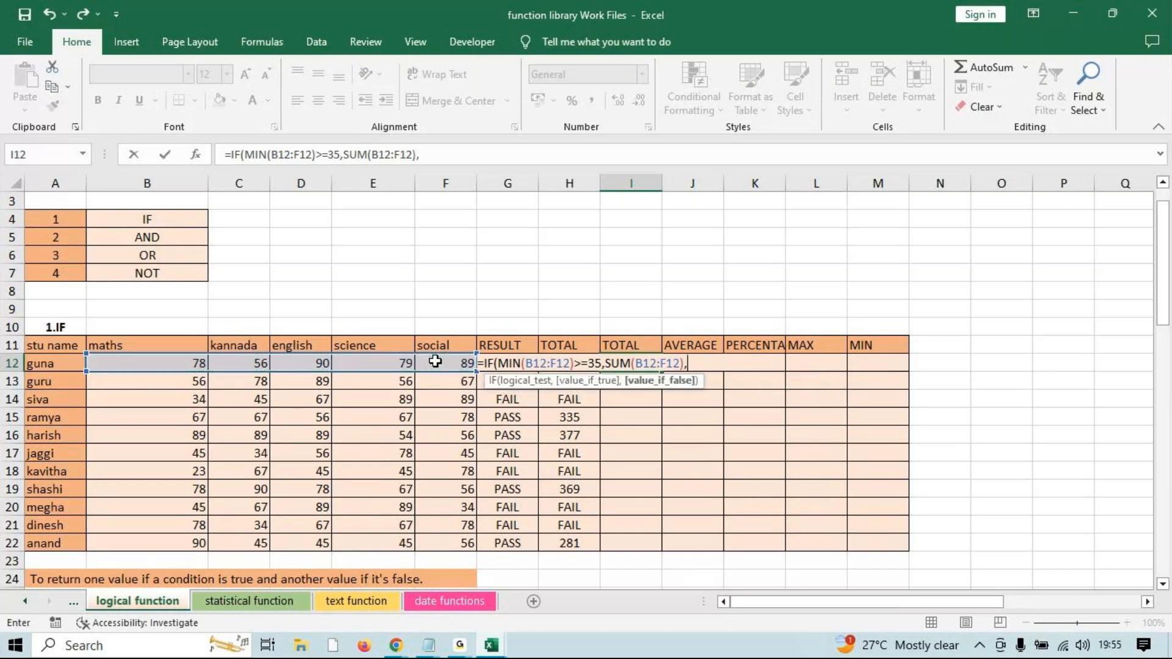
{"action": "type", "text": "\"FAIL\")"}
{"action": "key", "text": "Return"}
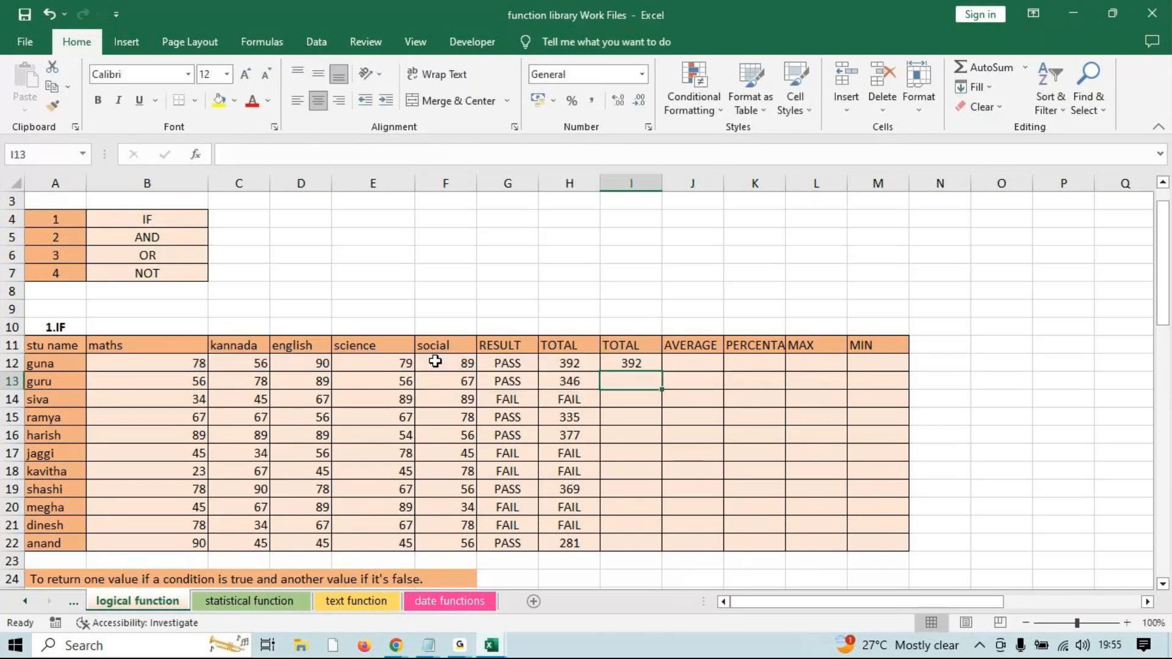
Fill the I12 formula down to I22, matching column H's totals and FAILs.
{"action": "left_click", "coordinate": [642, 365]}
{"action": "left_click_drag", "start_coordinate": [659, 371], "coordinate": [650, 545]}
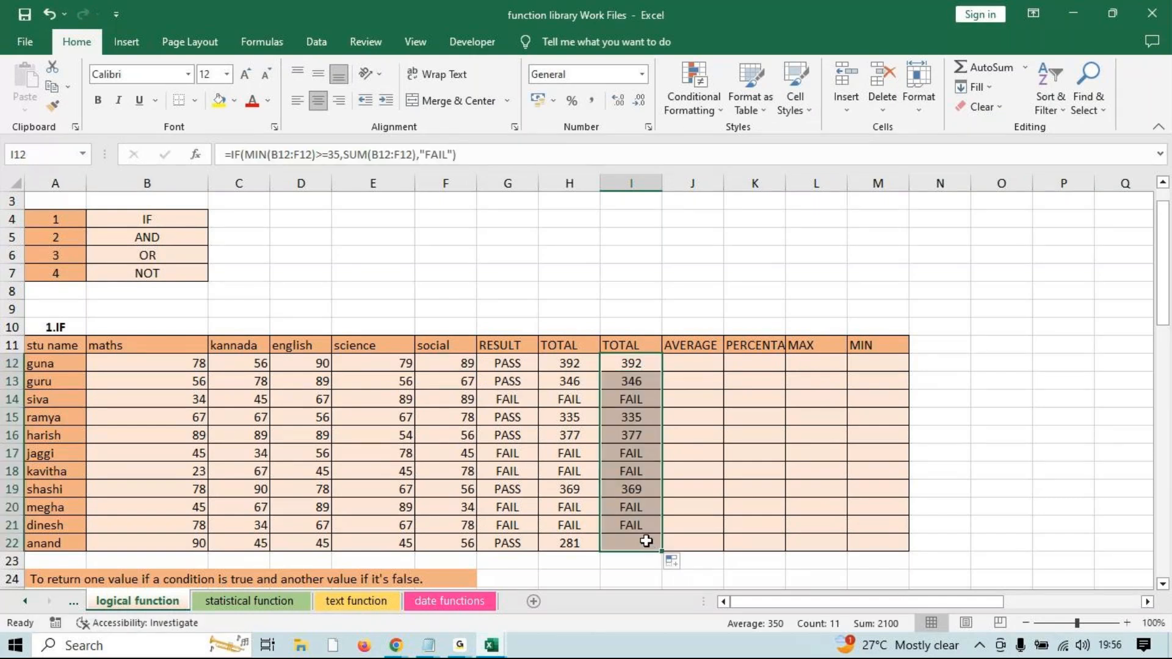
{"action": "left_click", "coordinate": [755, 309]}
{"action": "left_click", "coordinate": [495, 647]}
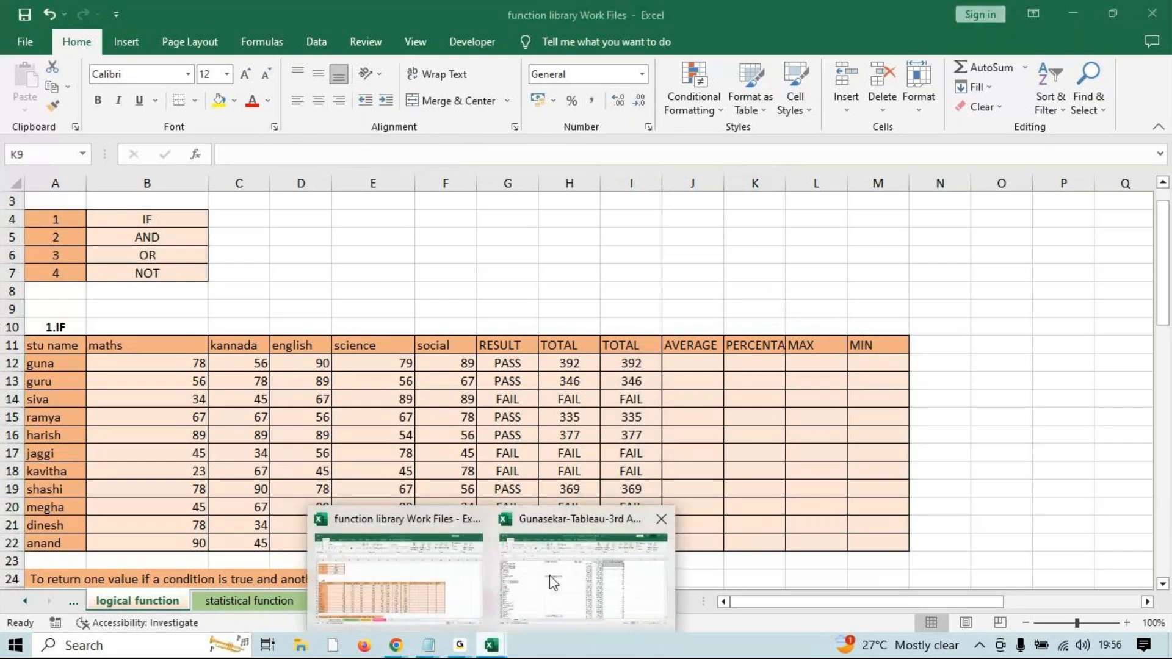
{"action": "mouse_move", "coordinate": [460, 645]}
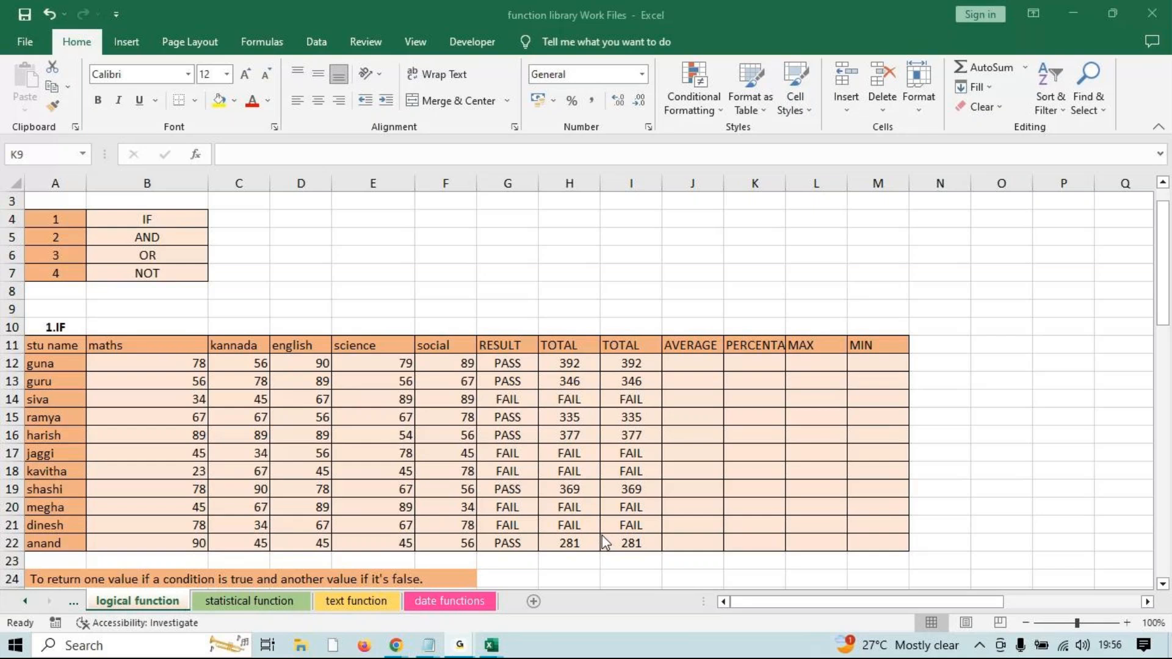
{"action": "key", "text": "Return"}
{"action": "key", "text": "Return"}
{"action": "key", "text": "Return"}
{"action": "key", "text": "Return"}
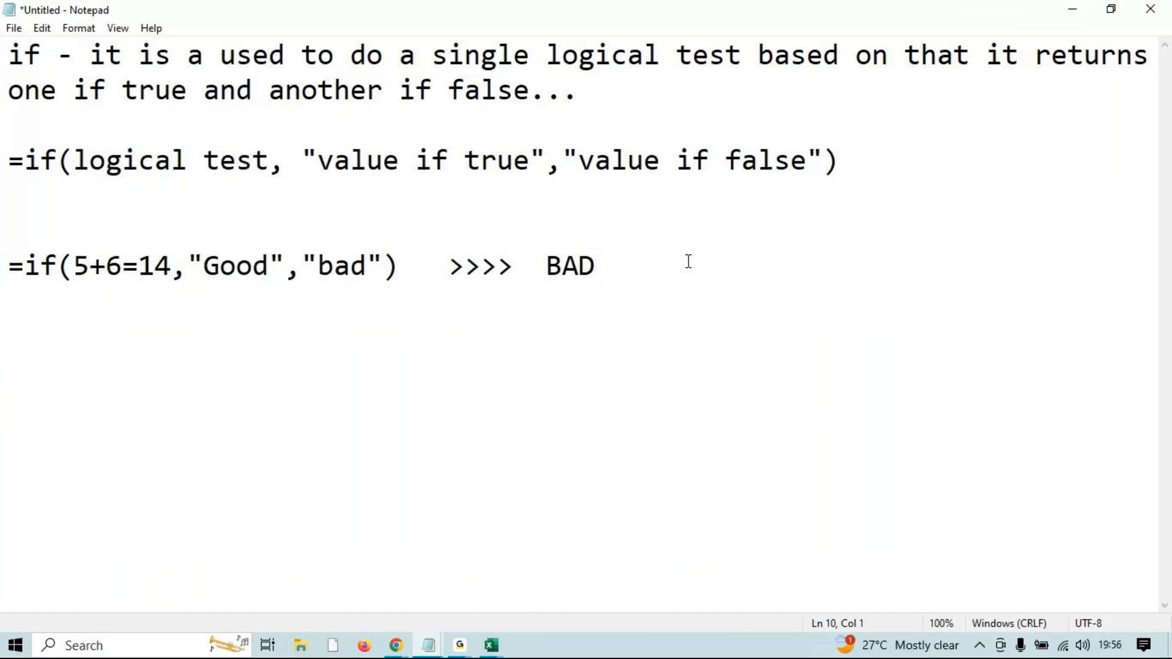
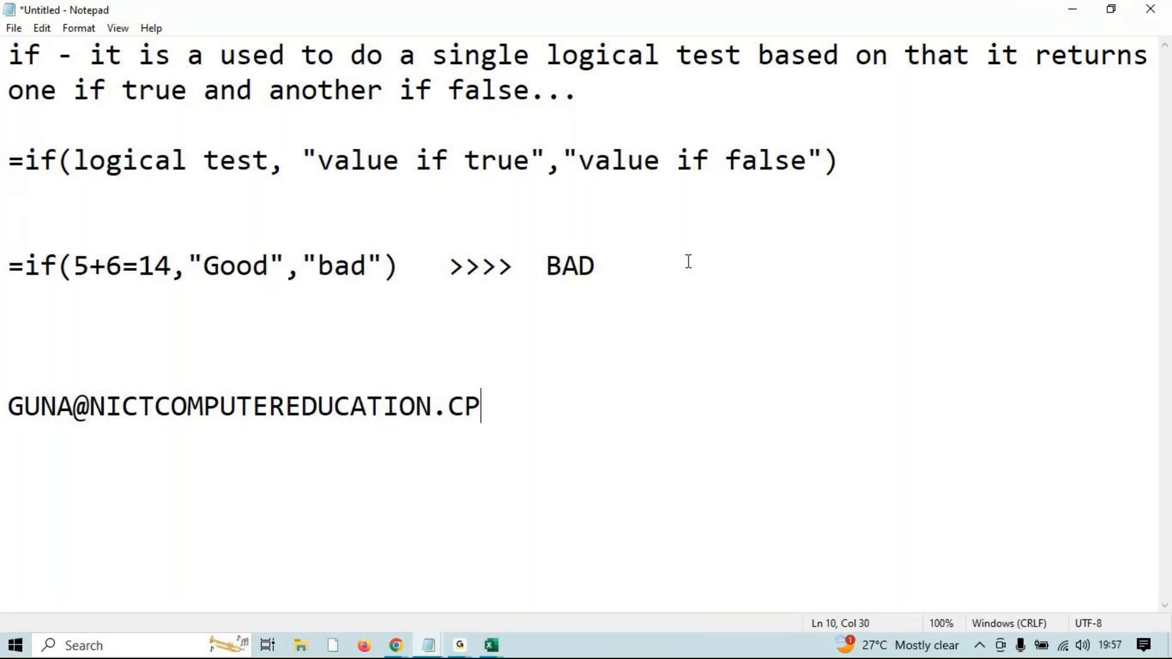
{"action": "left_click", "coordinate": [165, 432]}
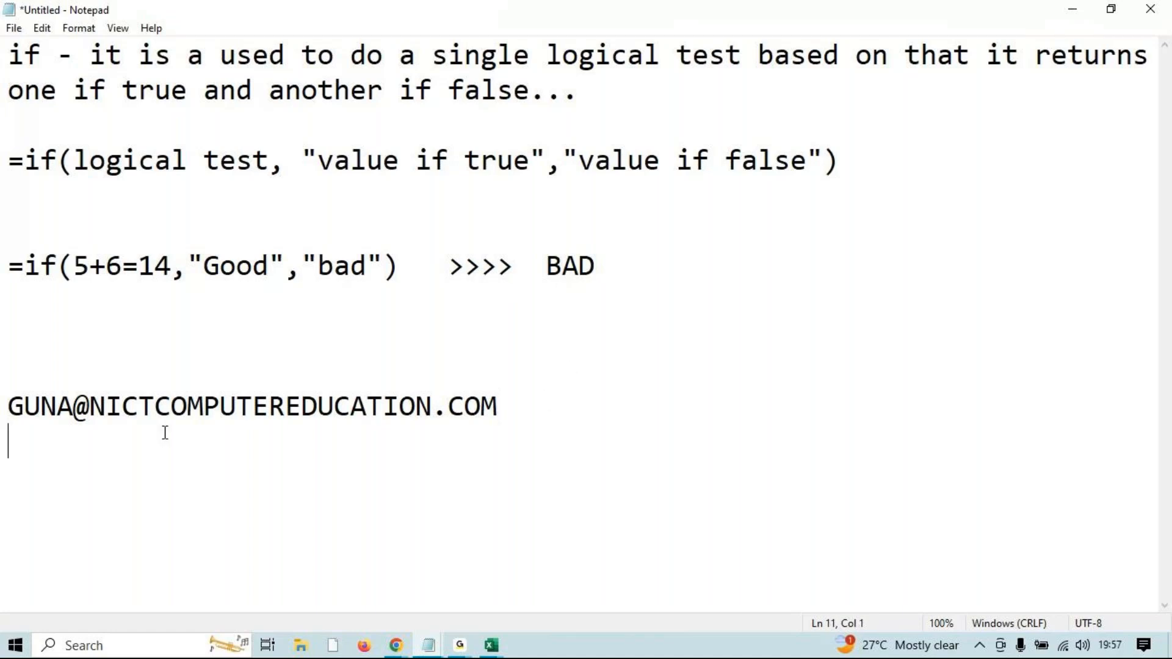
{"action": "key", "text": "shift+Up"}
{"action": "left_click", "coordinate": [462, 646]}
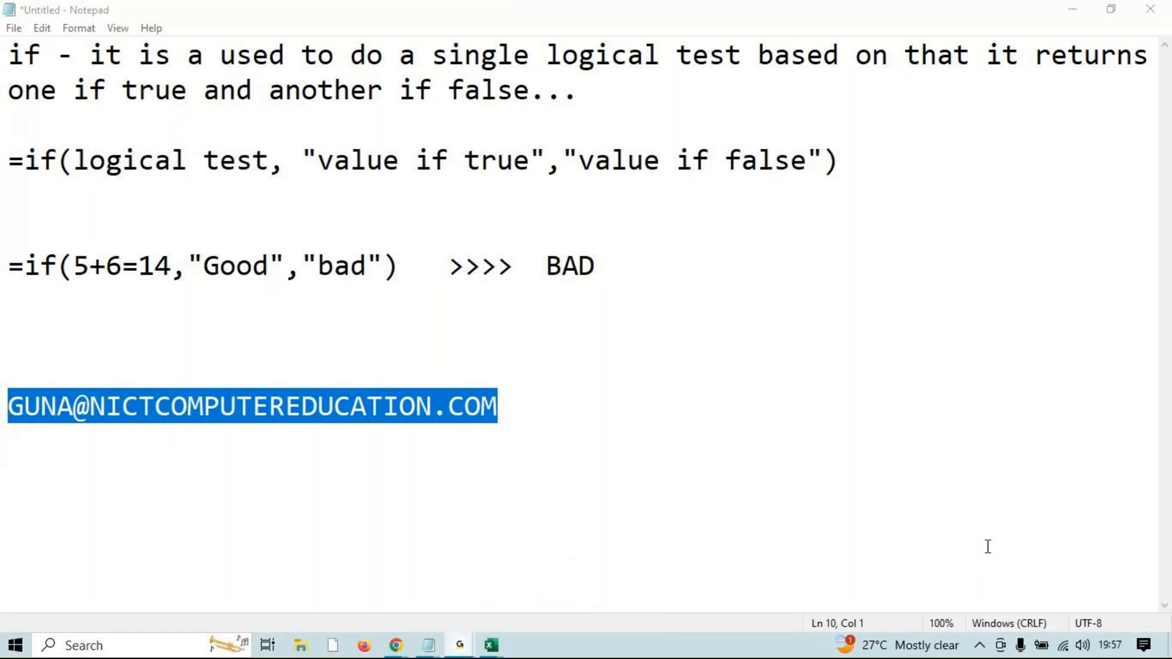